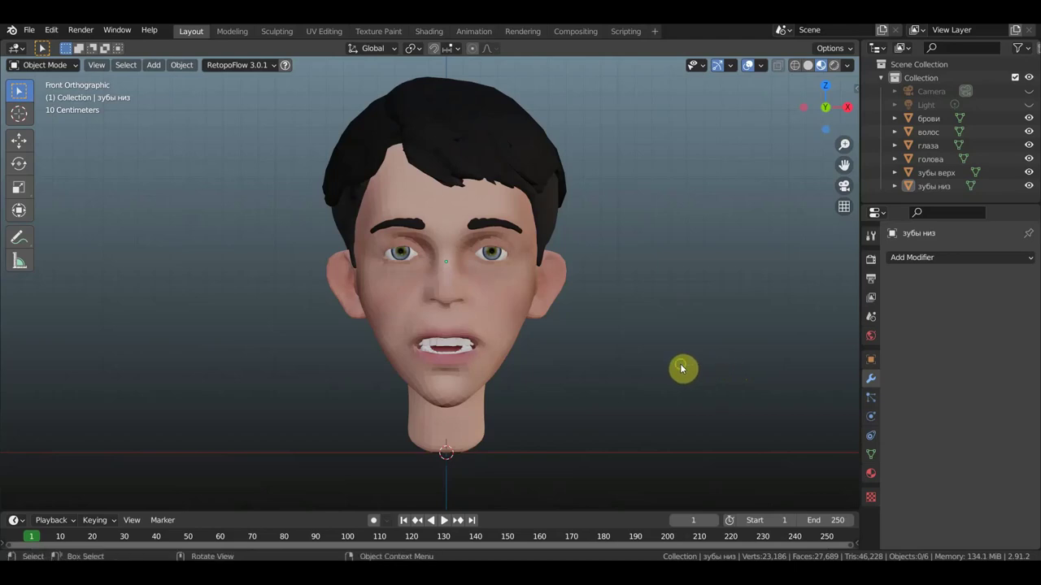
# Step: Set an orthographic front view of the head and open the Shift+A Add menu's Armature options
pyautogui.moveTo(681, 367)
pyautogui.mouseDown(button='middle')
pyautogui.moveTo(512, 367)
pyautogui.moveTo(674, 361)
pyautogui.mouseUp(button='middle')
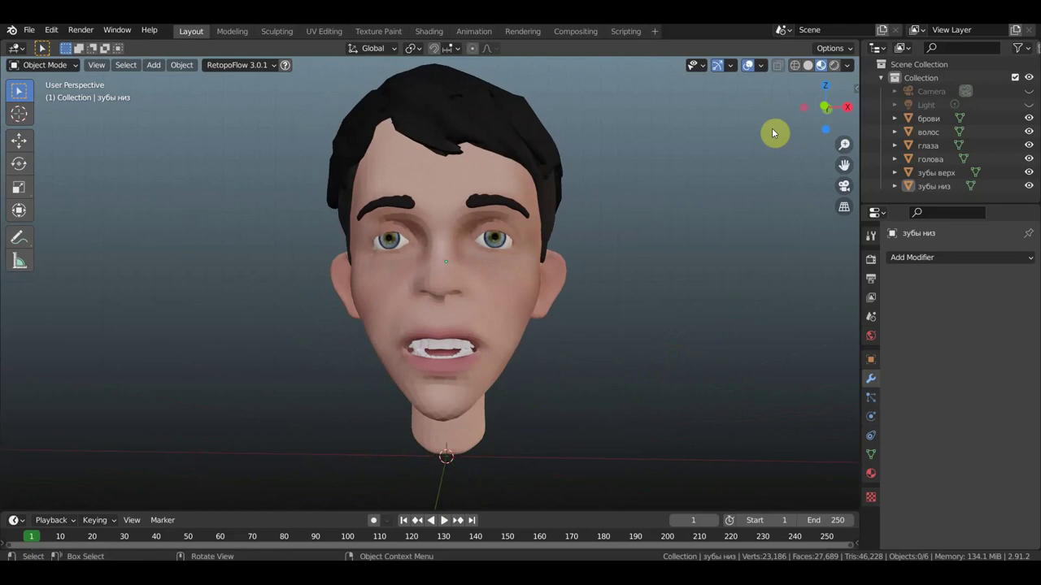
pyautogui.click(843, 205)
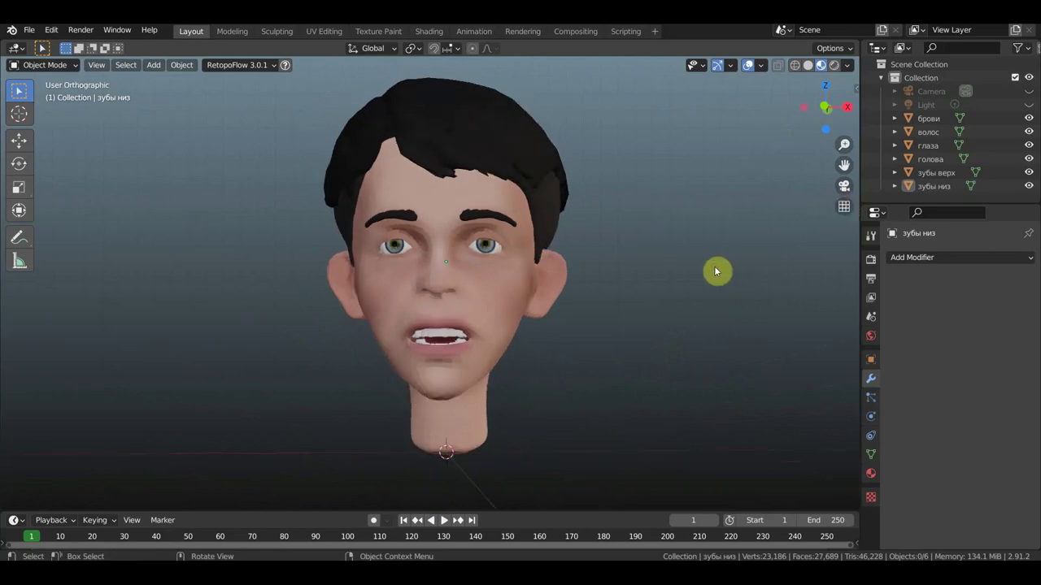
pyautogui.moveTo(721, 272)
pyautogui.mouseDown(button='middle')
pyautogui.moveTo(732, 274)
pyautogui.moveTo(718, 273)
pyautogui.mouseUp(button='middle')
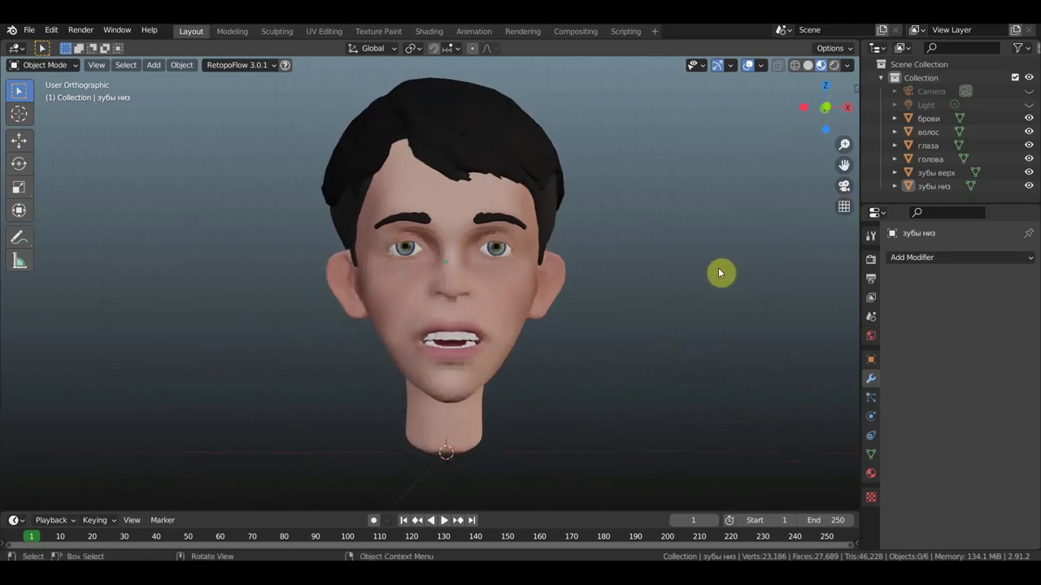
pyautogui.press('KP_1')
pyautogui.hotkey('shift', 'a')
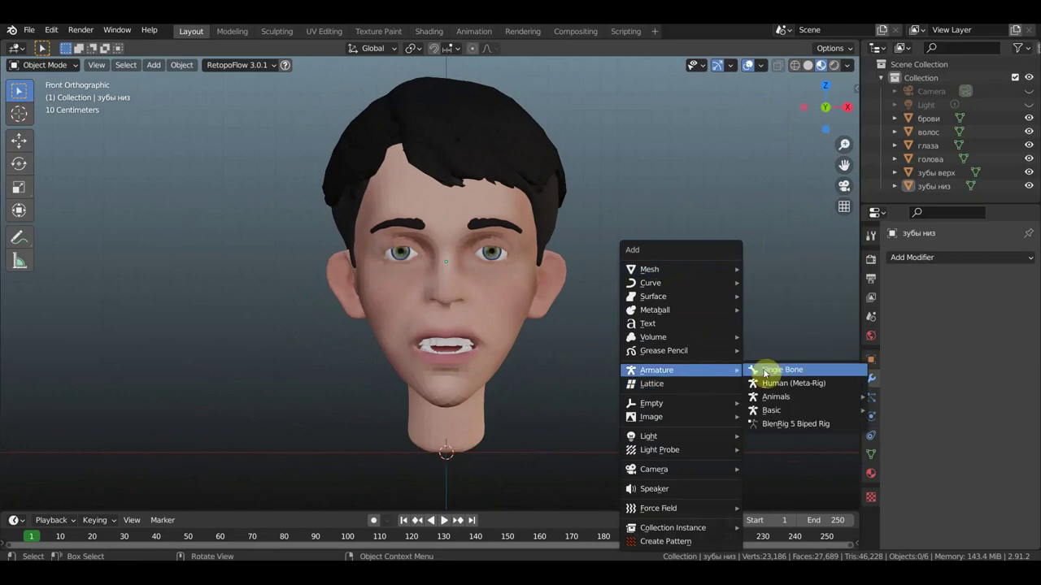
# Step: Add a Single Bone armature and enable In Front under its Viewport Display settings
pyautogui.click(788, 370)
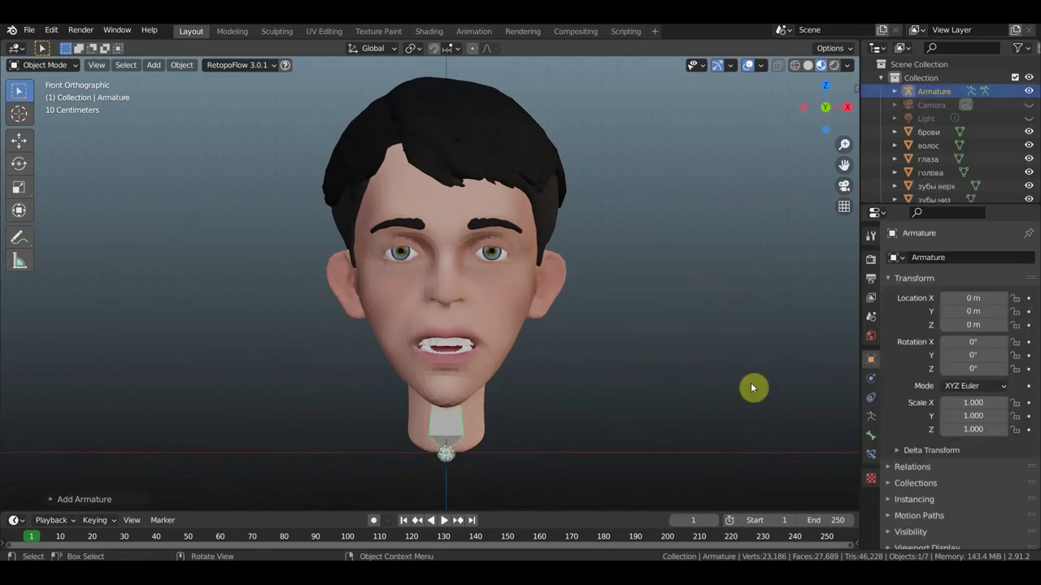
pyautogui.click(870, 416)
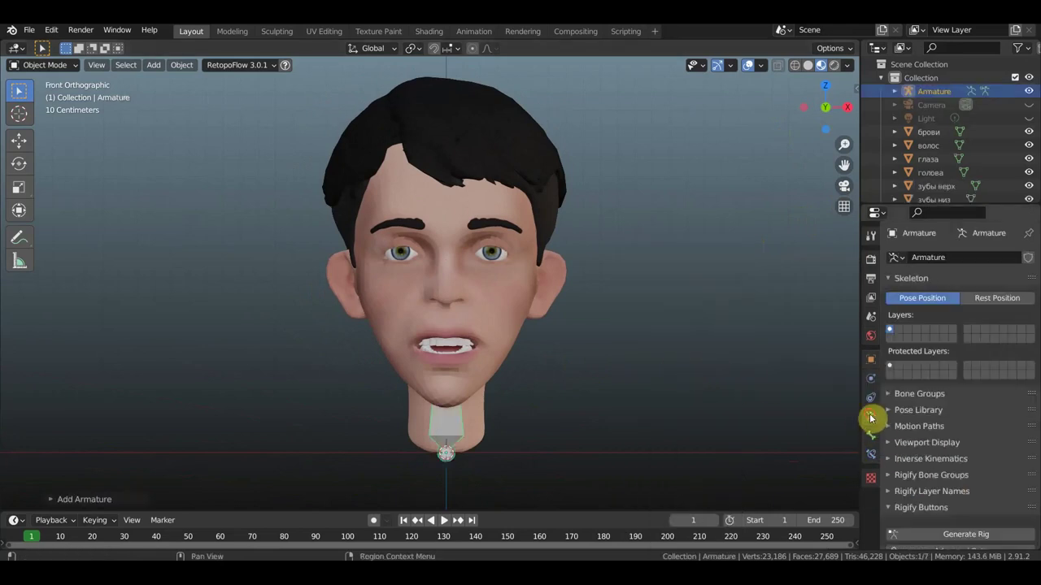
pyautogui.click(935, 443)
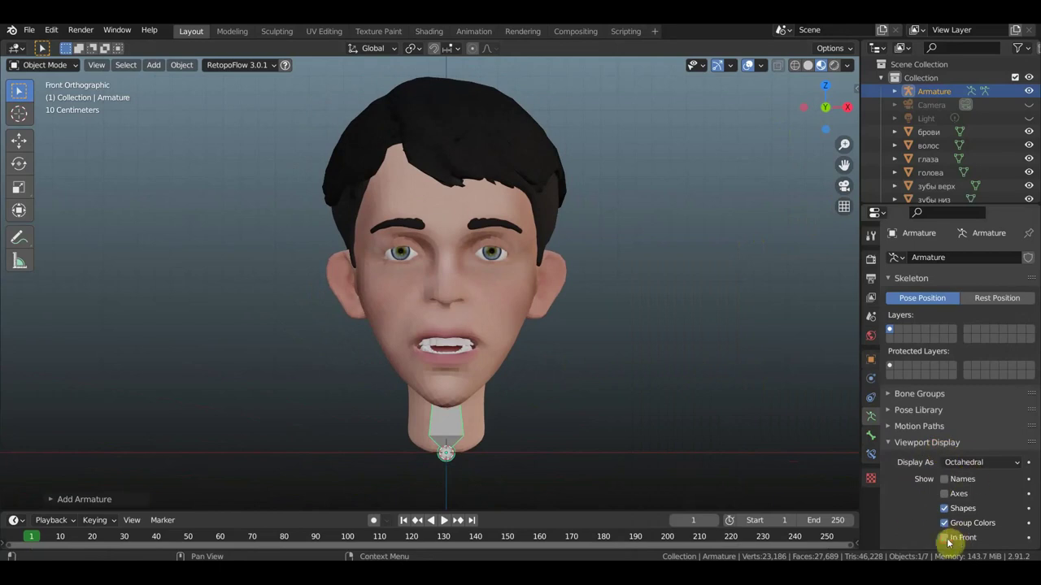
pyautogui.click(945, 537)
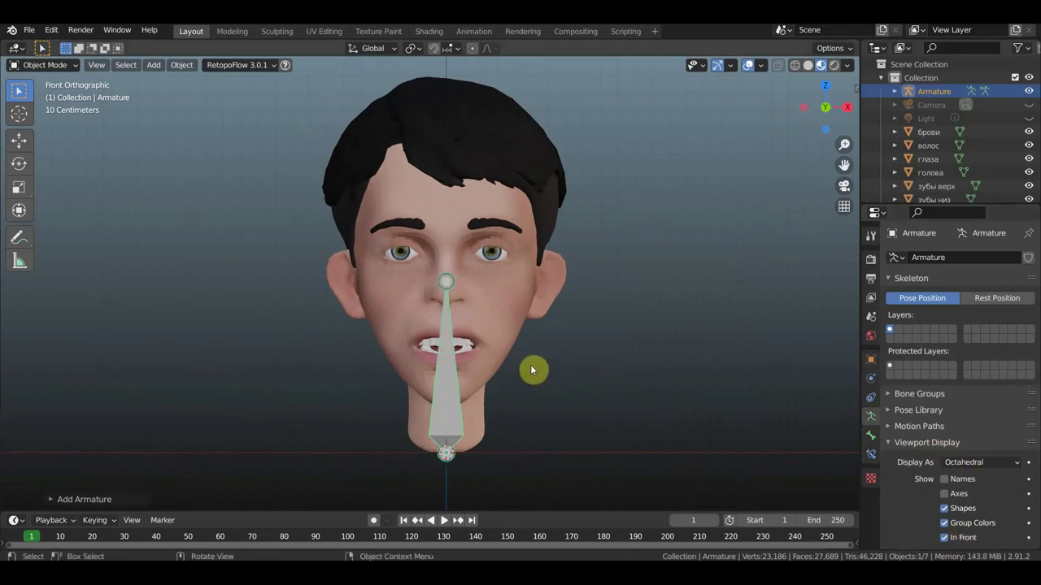
pyautogui.click(447, 283)
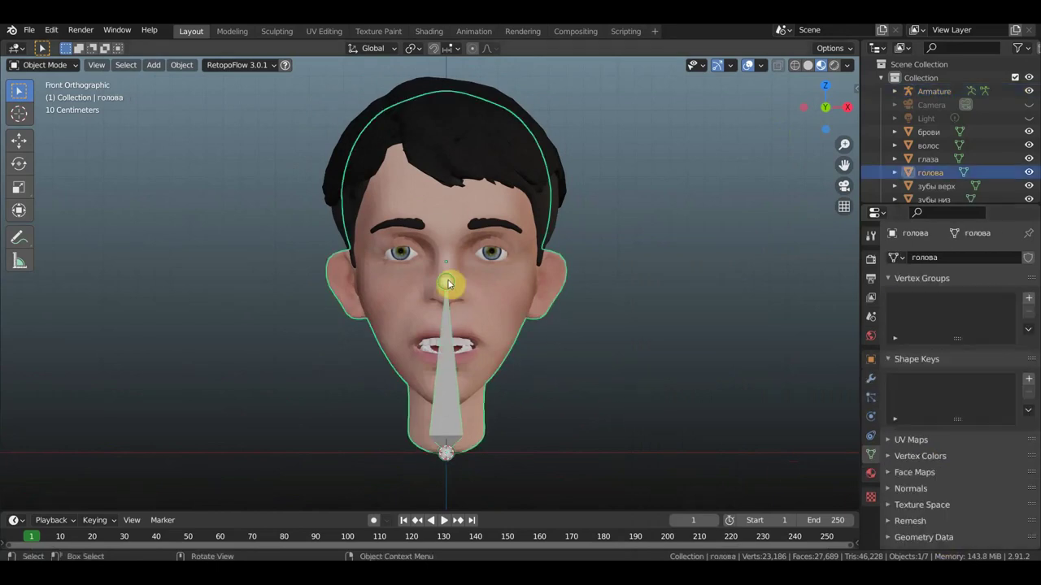
pyautogui.click(448, 283)
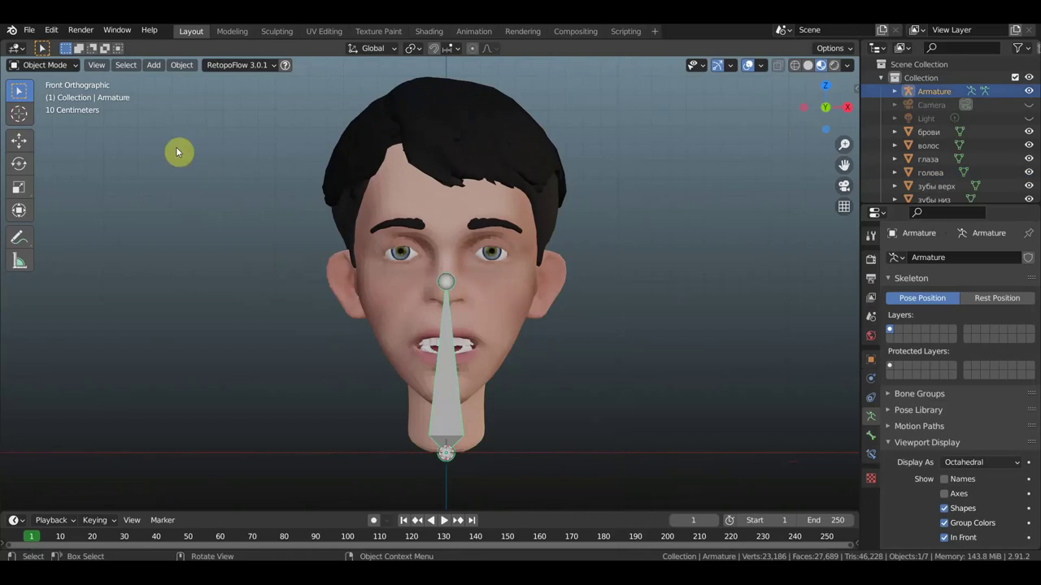
pyautogui.click(56, 65)
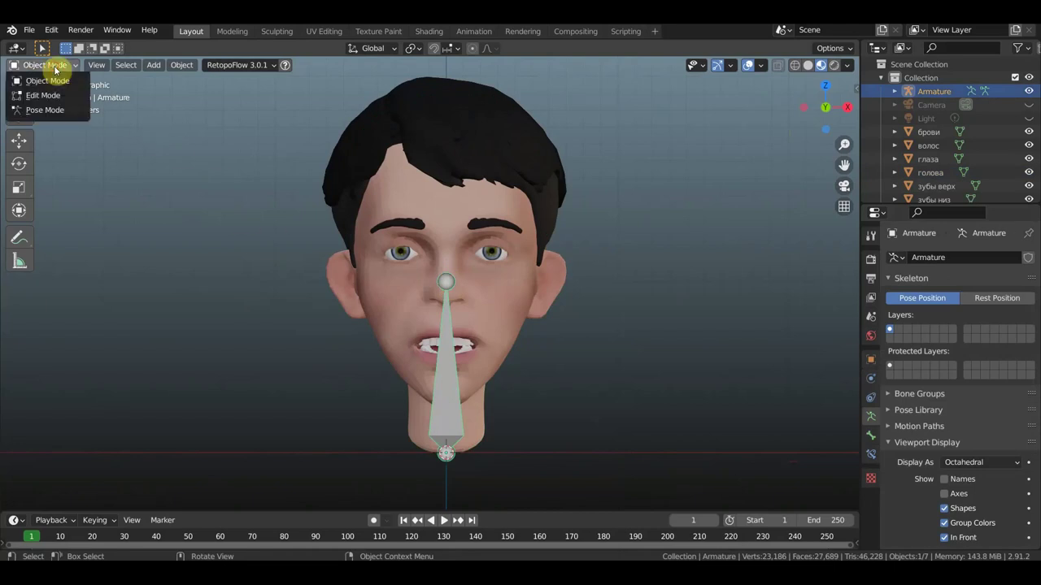
# Step: In Edit Mode, scale the bone down and move it below the neck
pyautogui.click(75, 93)
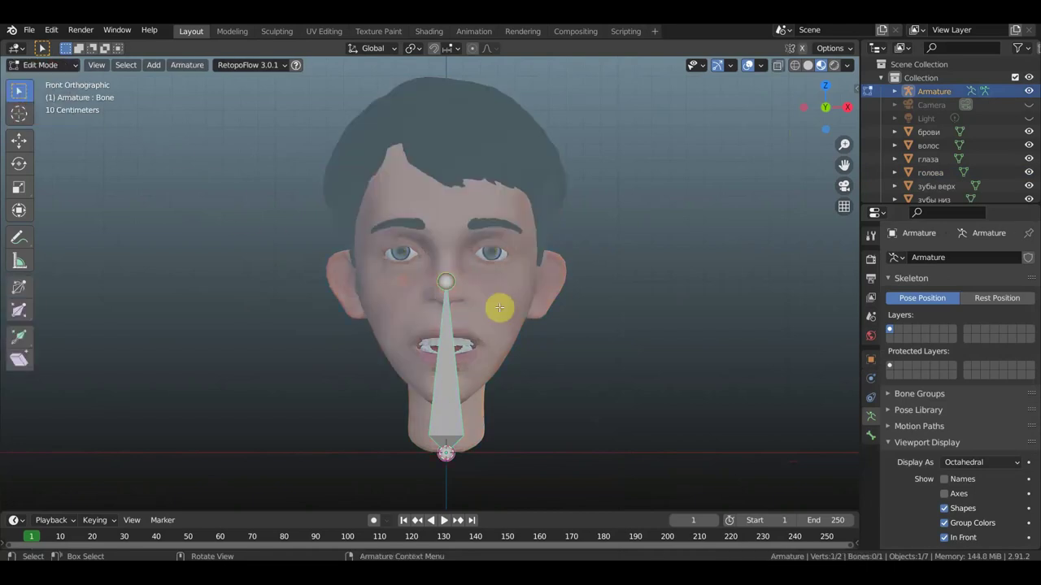
pyautogui.click(453, 365)
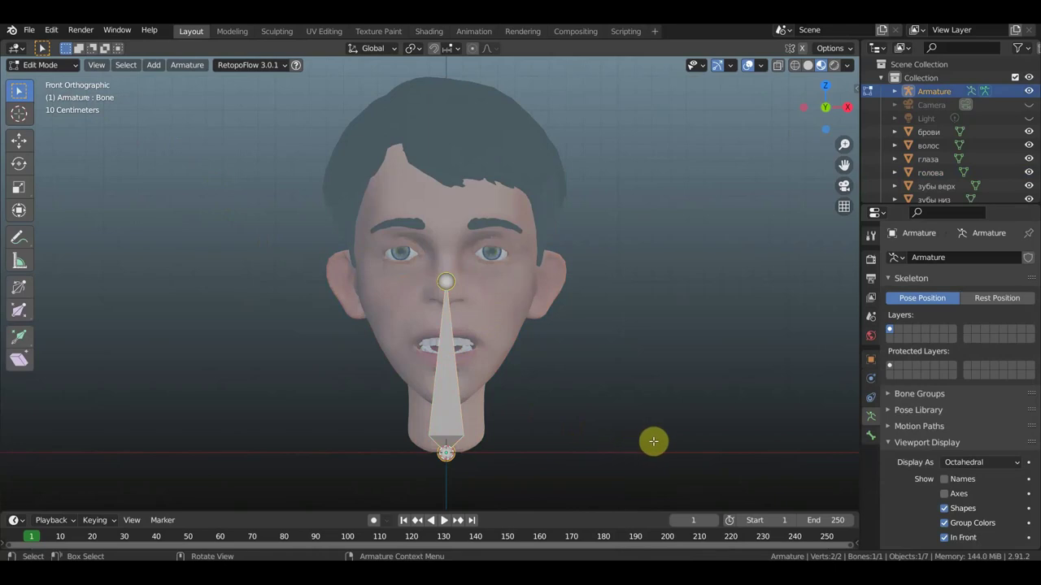
pyautogui.press('s')
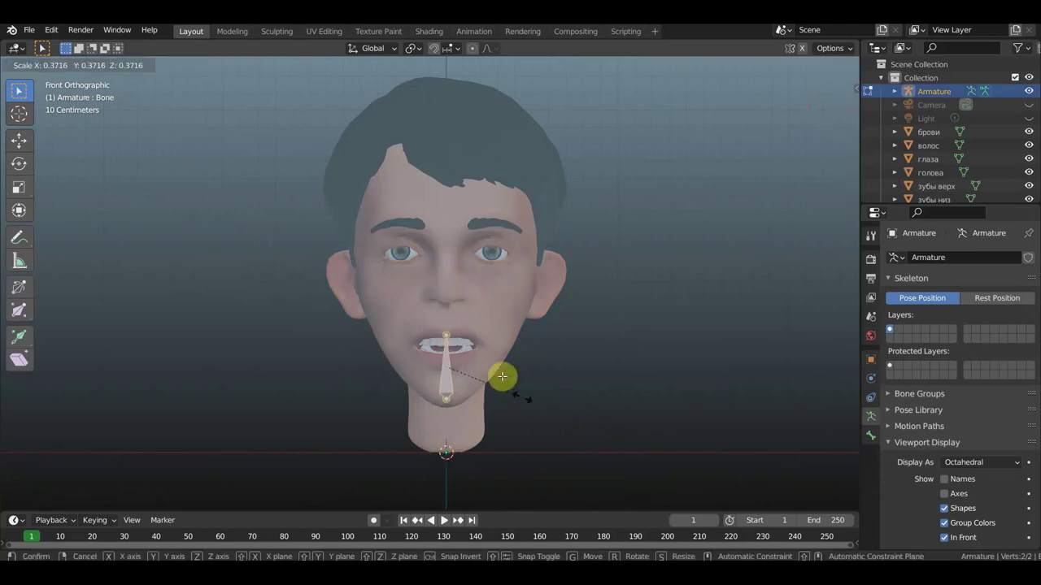
pyautogui.click(502, 377)
pyautogui.scroll(-2, 470, 329)
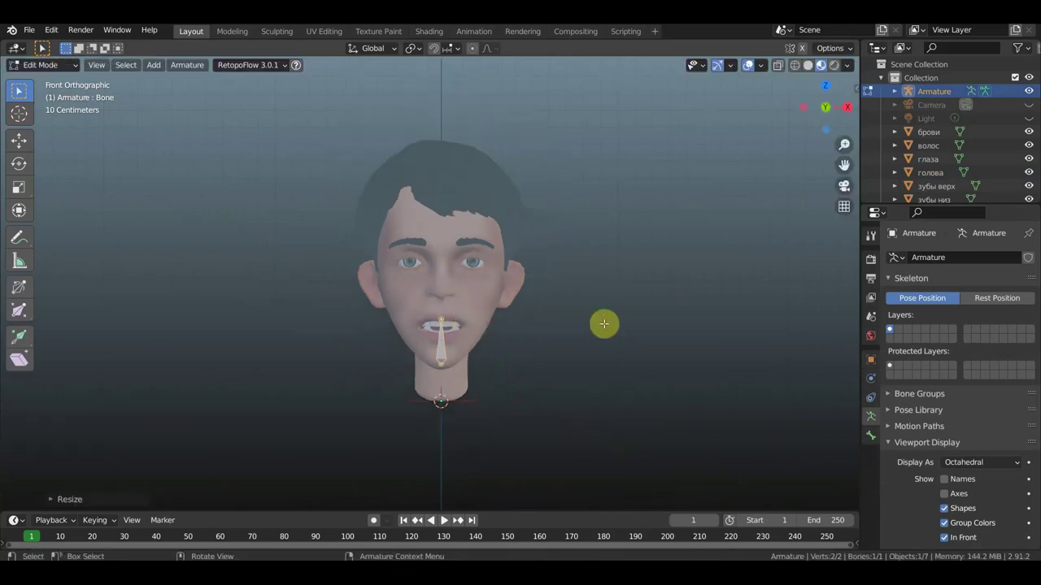
pyautogui.keyDown('shift'); pyautogui.moveTo(604, 323); pyautogui.dragTo(509, 206, button='middle'); pyautogui.keyUp('shift')
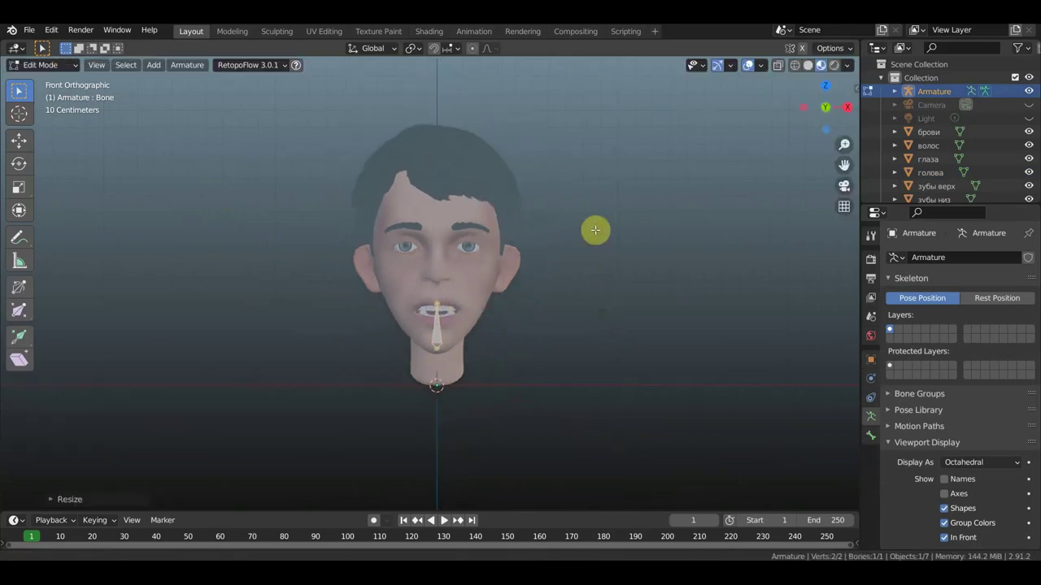
pyautogui.click(18, 141)
pyautogui.moveTo(434, 216); pyautogui.dragTo(435, 314)
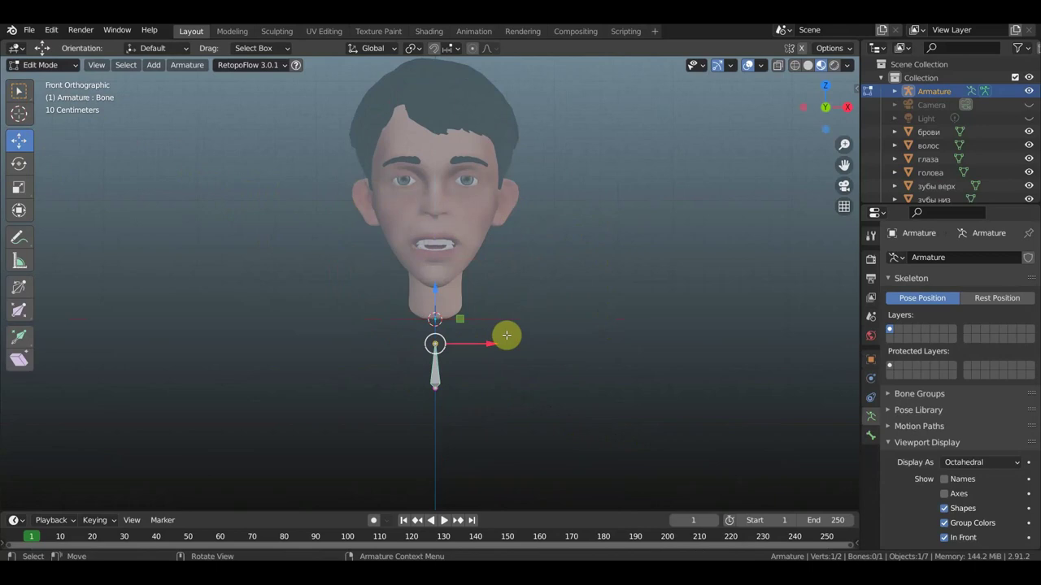
# Step: Extrude two more bones upward from the tip through the neck into the head
pyautogui.press('e')
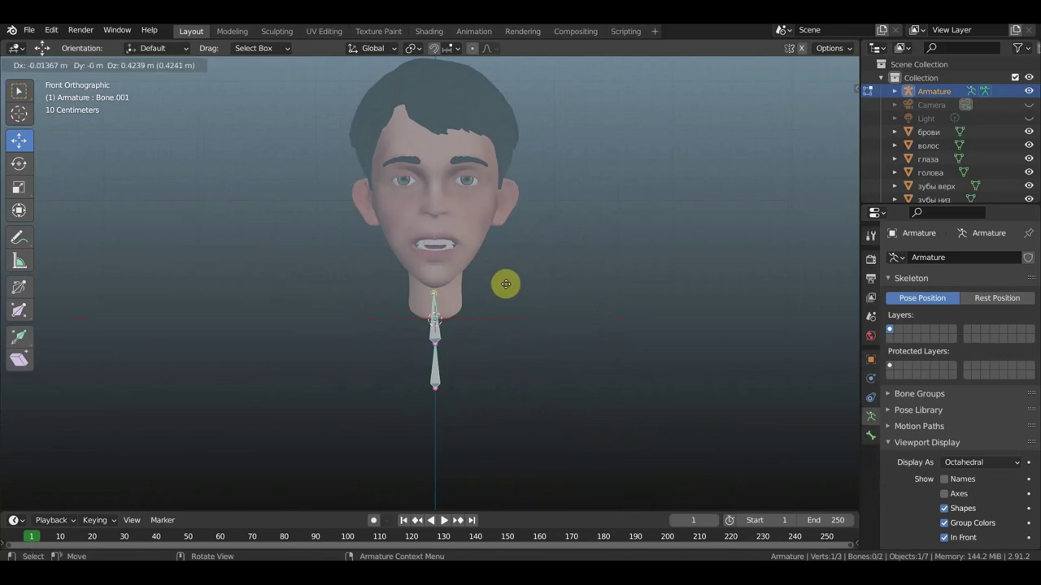
pyautogui.click(509, 280)
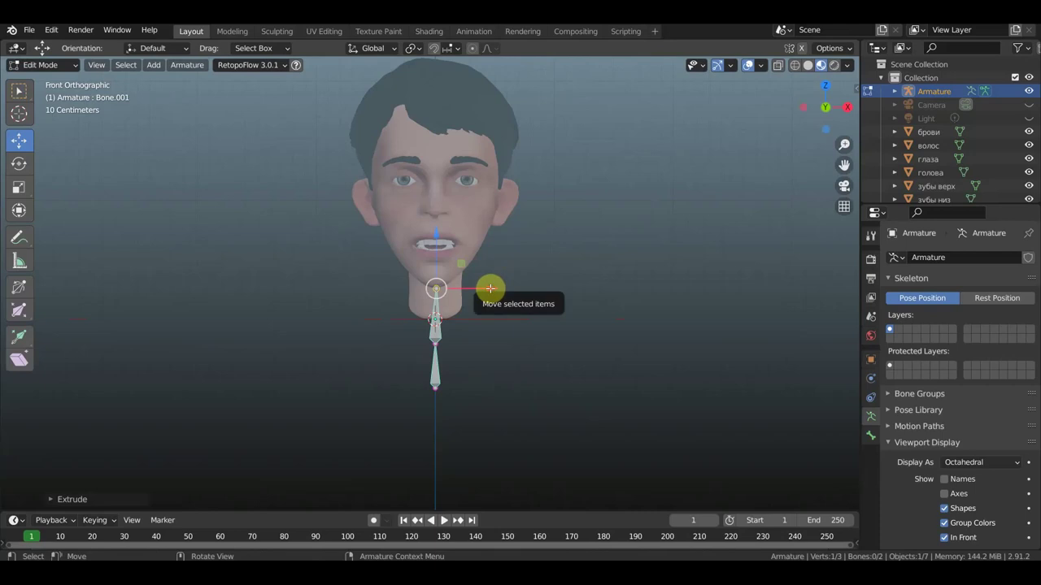
pyautogui.moveTo(488, 288); pyautogui.dragTo(488, 290)
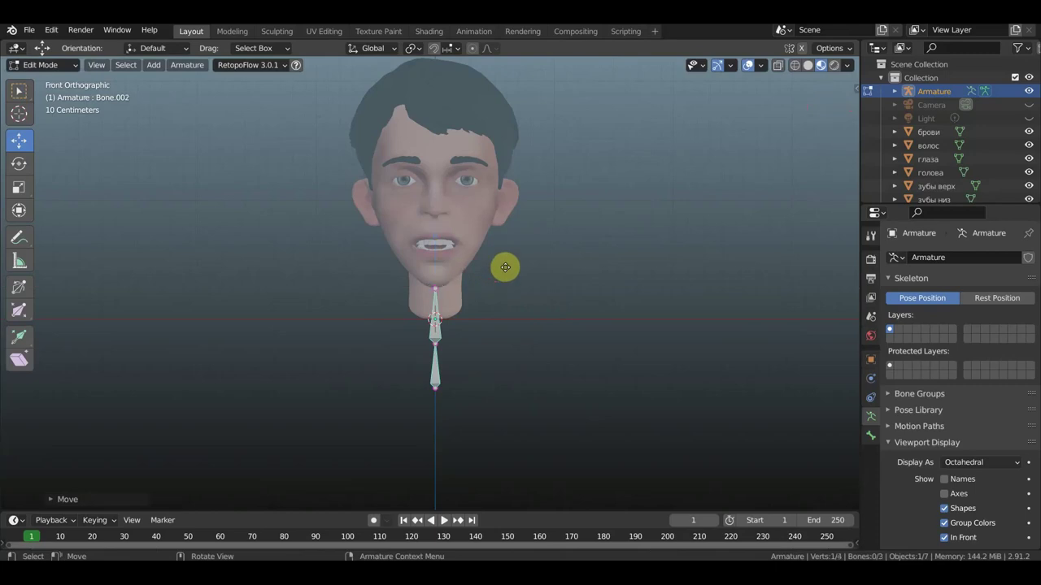
pyautogui.press('e')
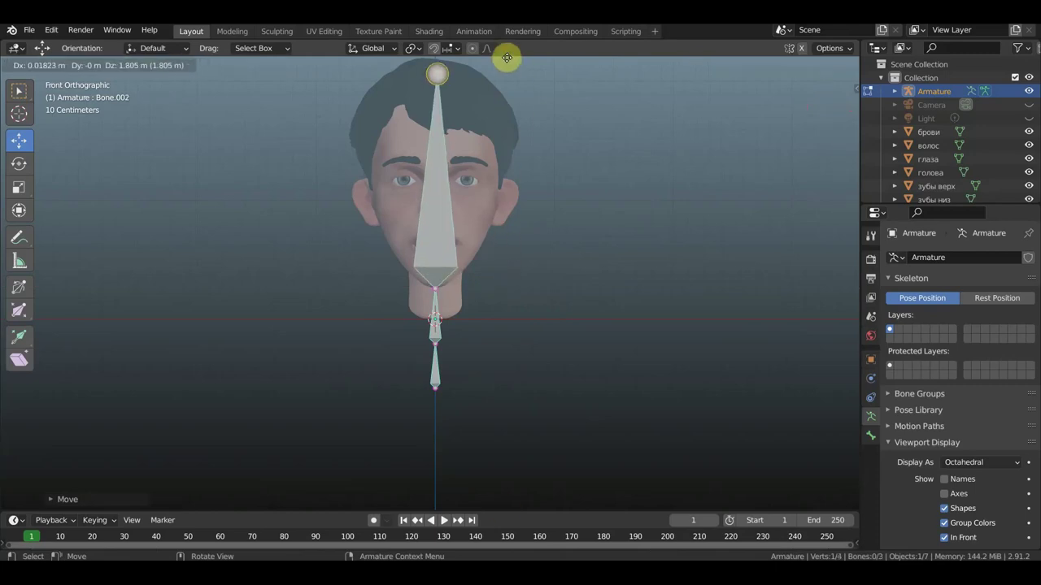
# Step: Confirm the head bone and, in side view, shift the whole chain back inside the neck
pyautogui.click(503, 508)
pyautogui.moveTo(659, 444)
pyautogui.mouseDown(button='middle')
pyautogui.moveTo(493, 439)
pyautogui.moveTo(508, 440)
pyautogui.mouseUp(button='middle')
pyautogui.press('KP_3')
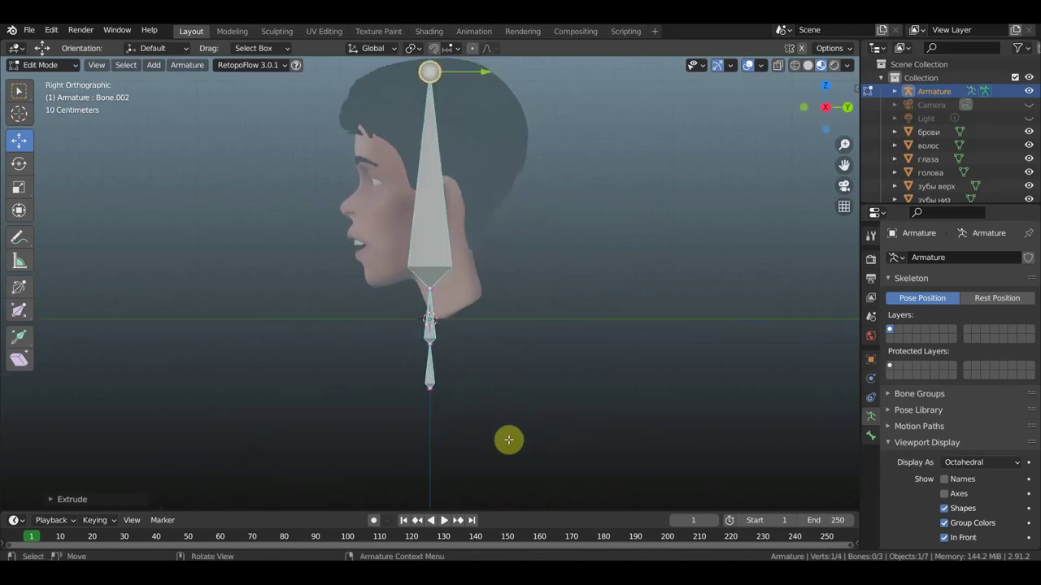
pyautogui.moveTo(521, 427); pyautogui.dragTo(405, 72)
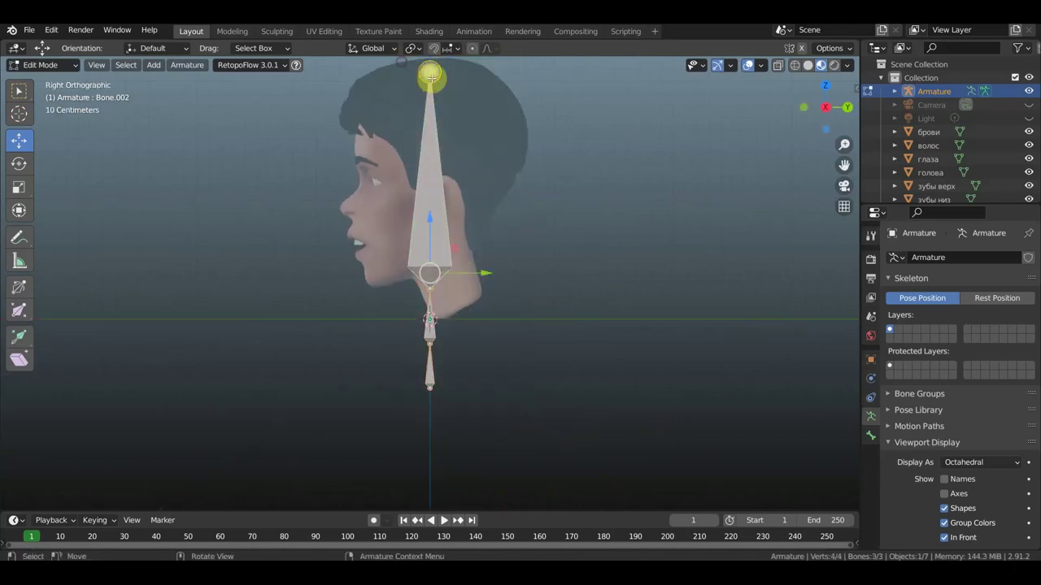
pyautogui.moveTo(484, 275); pyautogui.dragTo(507, 276)
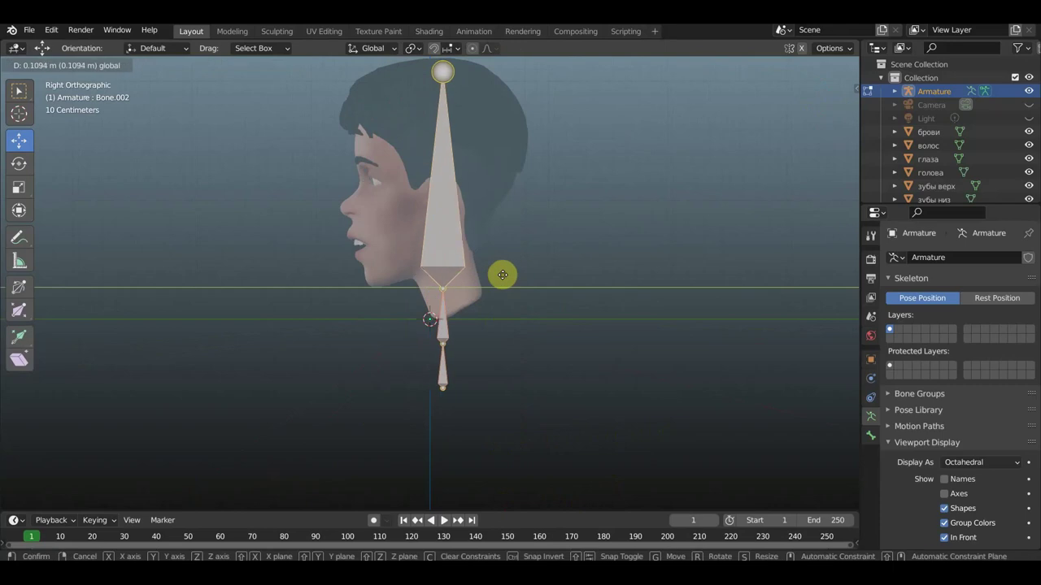
# Step: Raise the neck-to-head and lower neck joints, then select the head bone's tip
pyautogui.click(452, 290)
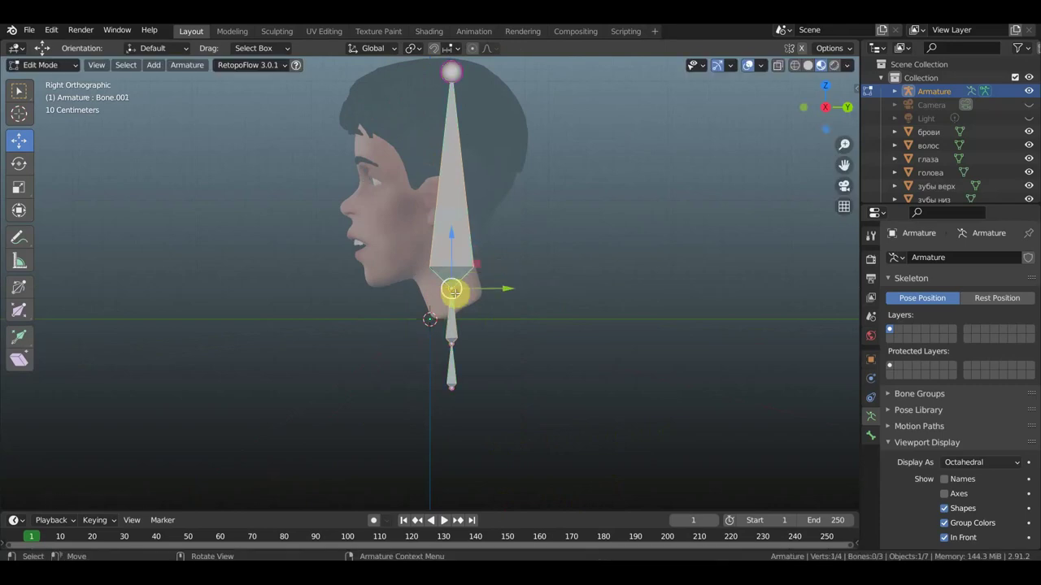
pyautogui.press('g')
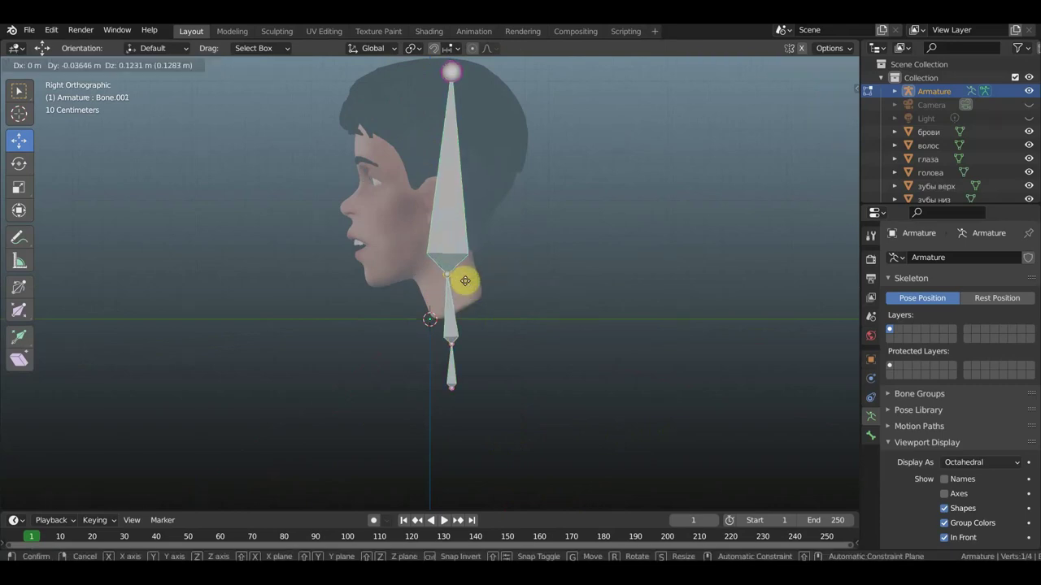
pyautogui.click(466, 271)
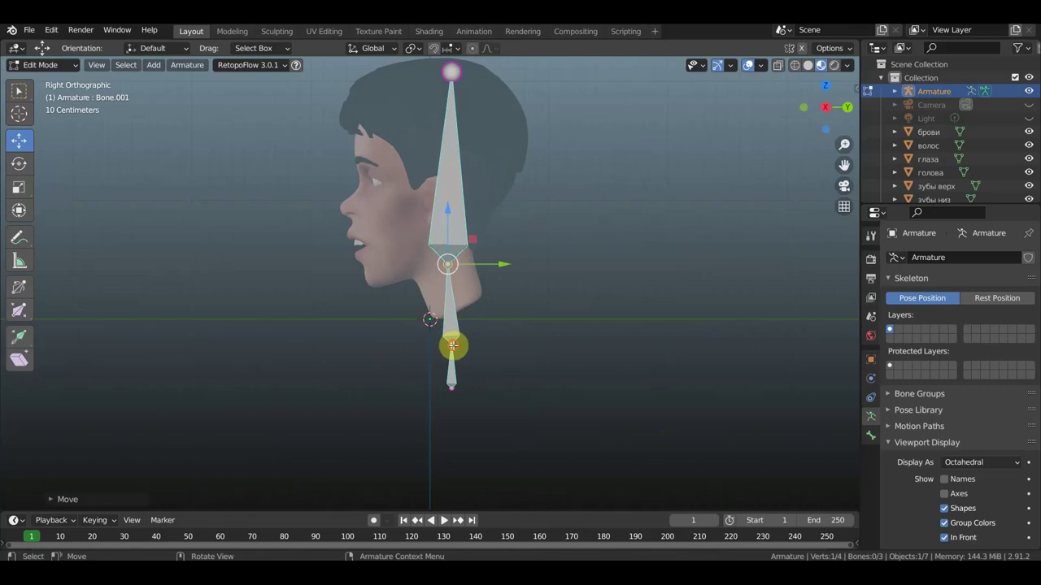
pyautogui.click(452, 345)
pyautogui.press('g')
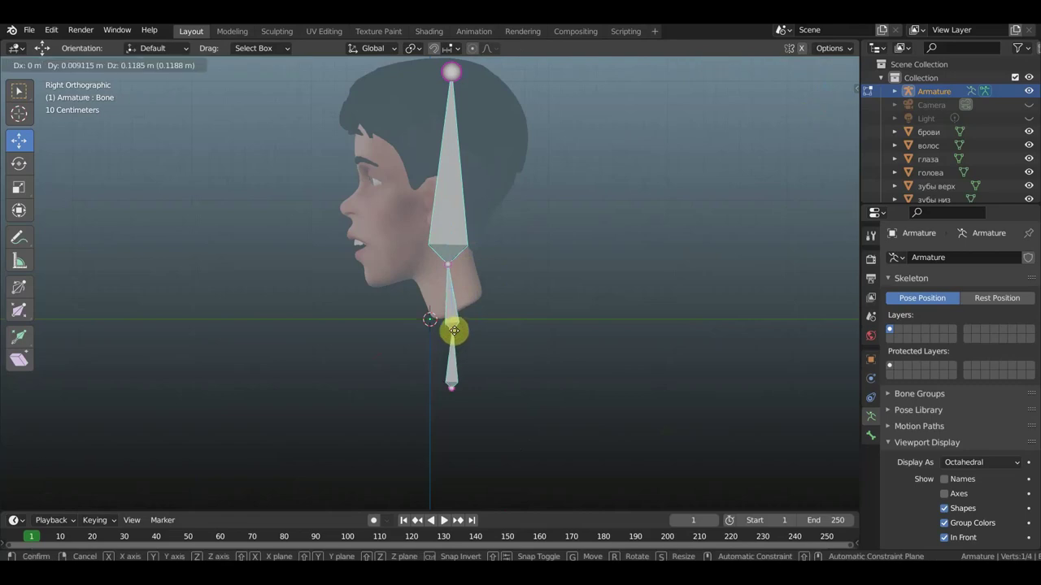
pyautogui.click(450, 320)
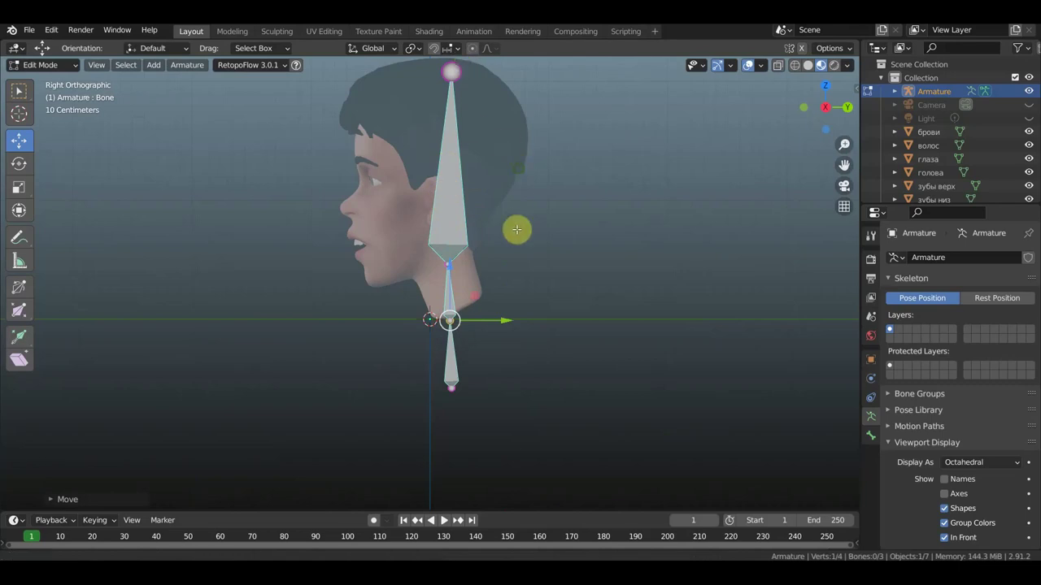
pyautogui.keyDown('shift'); pyautogui.scroll(3, 517, 230); pyautogui.keyUp('shift')
pyautogui.click(454, 164)
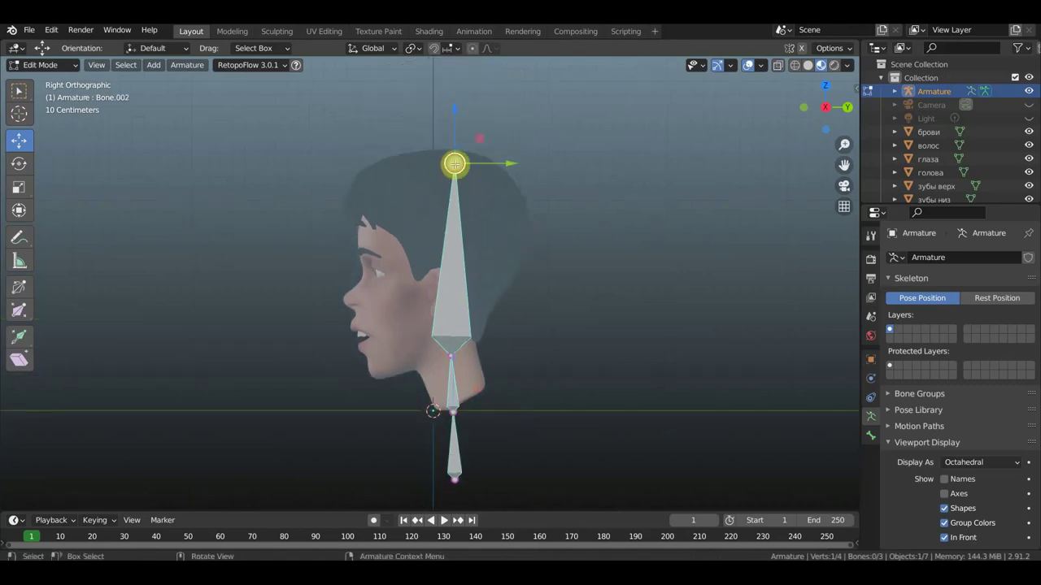
# Step: Extrude a new bone from the head tip and clear its parent with Alt+P
pyautogui.press('e')
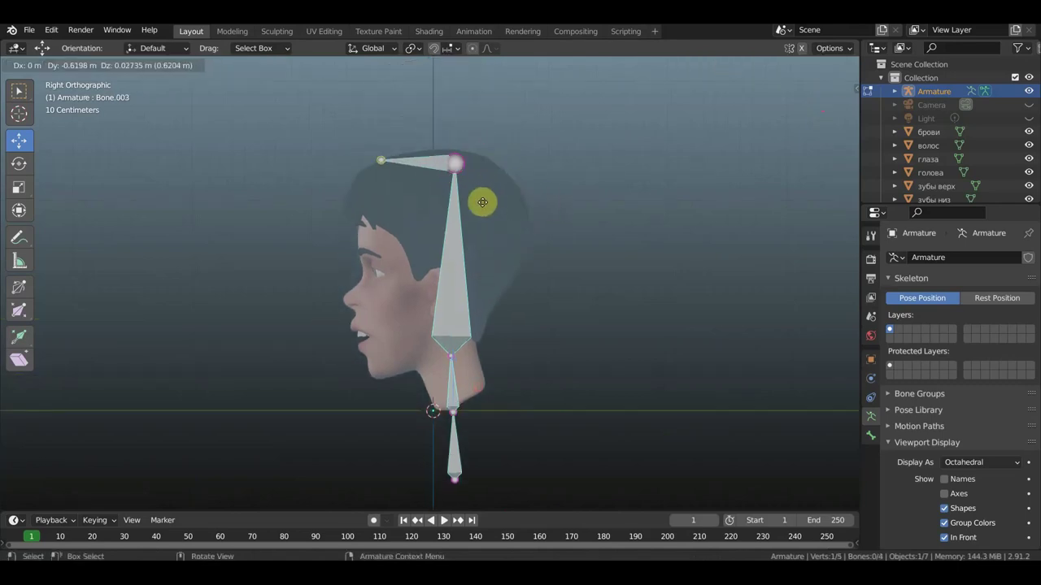
pyautogui.click(493, 203)
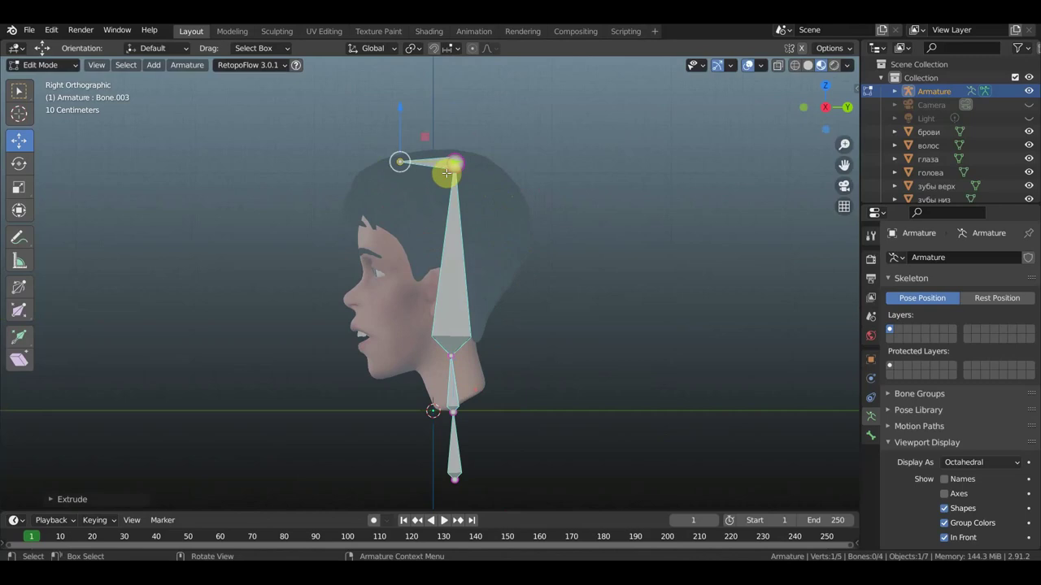
pyautogui.click(446, 171)
pyautogui.hotkey('alt', 'p')
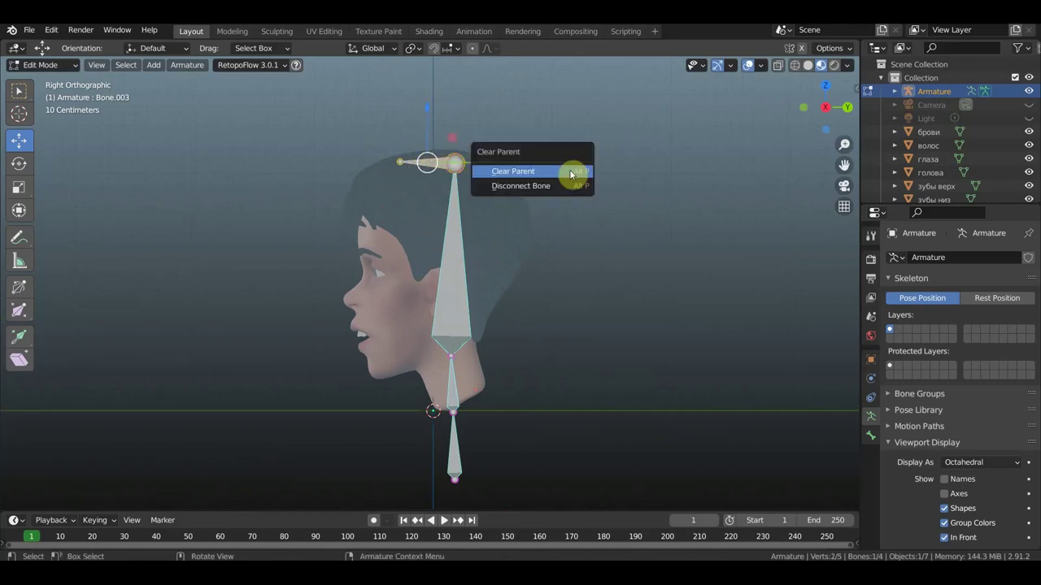
pyautogui.click(571, 171)
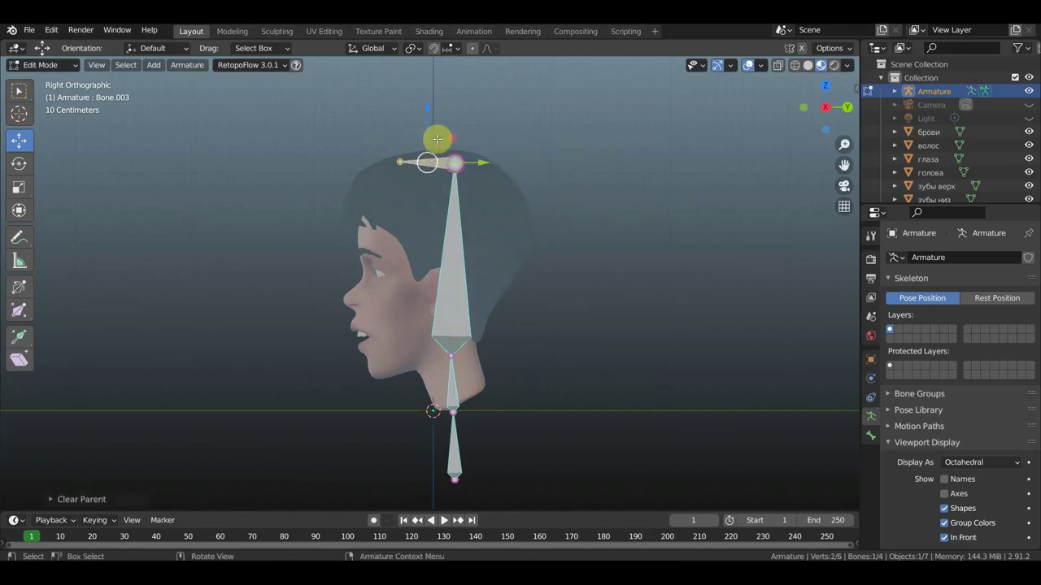
# Step: Lower the new bone to eye height, slide it in front of the face and shrink it
pyautogui.moveTo(425, 103); pyautogui.dragTo(431, 187)
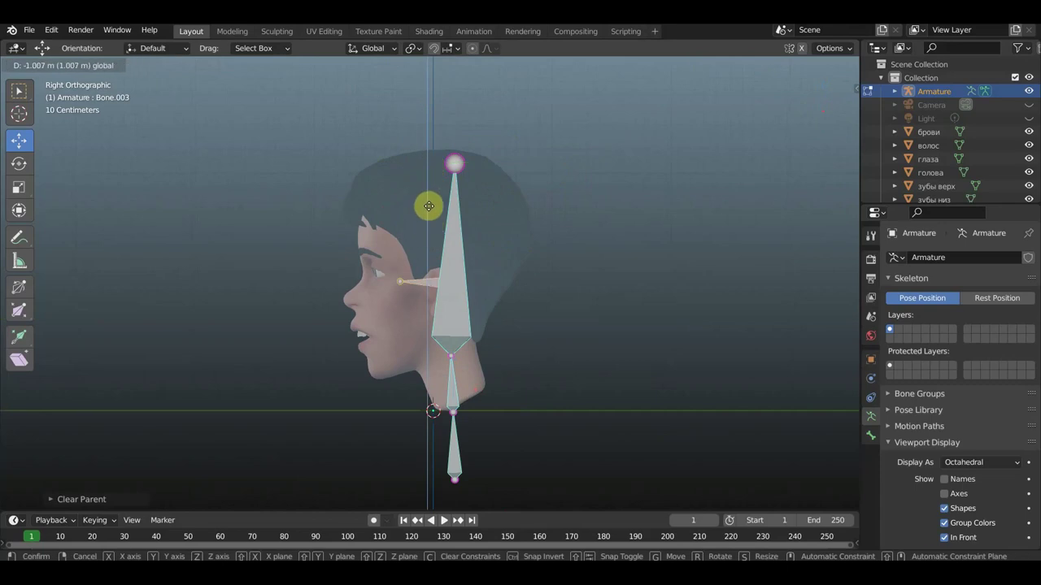
pyautogui.moveTo(431, 188); pyautogui.dragTo(428, 204)
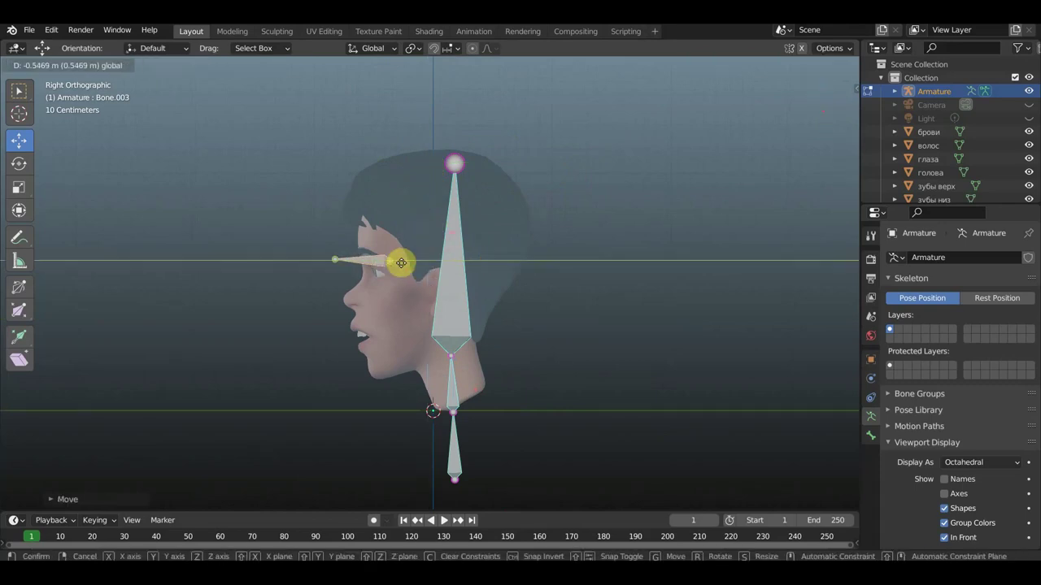
pyautogui.moveTo(482, 259); pyautogui.dragTo(402, 260)
pyautogui.press('s')
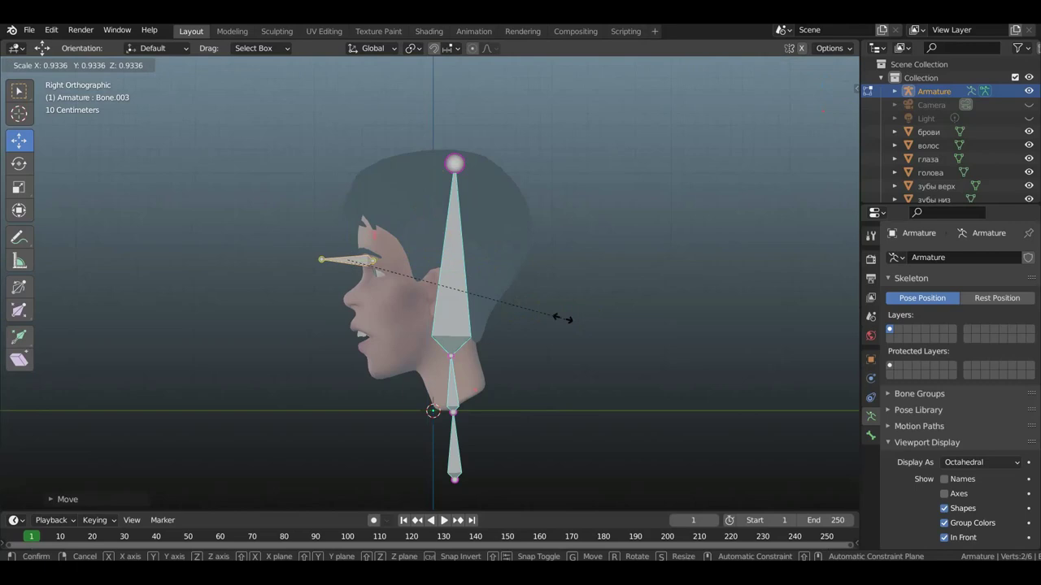
pyautogui.click(387, 299)
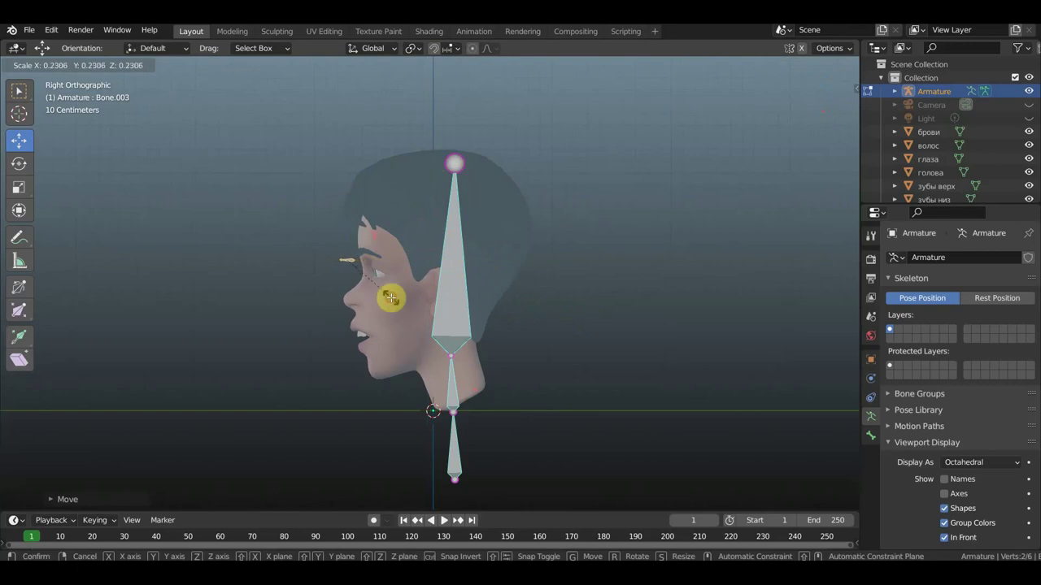
pyautogui.press('KP_1')
# Step: In front view, move the small bone over the right eye and adjust its height along Z
pyautogui.scroll(3, 509, 280)
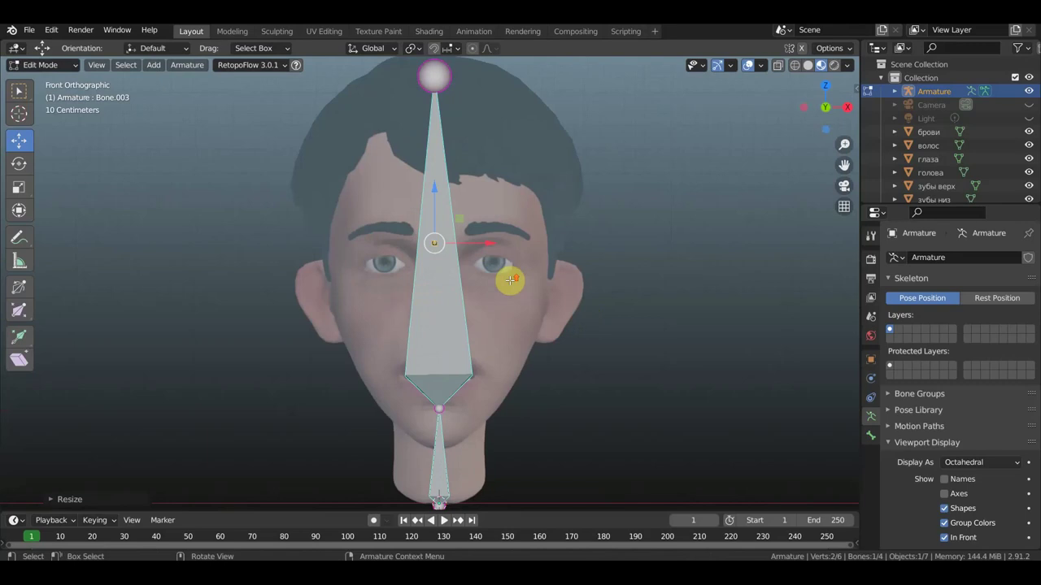
pyautogui.press('g')
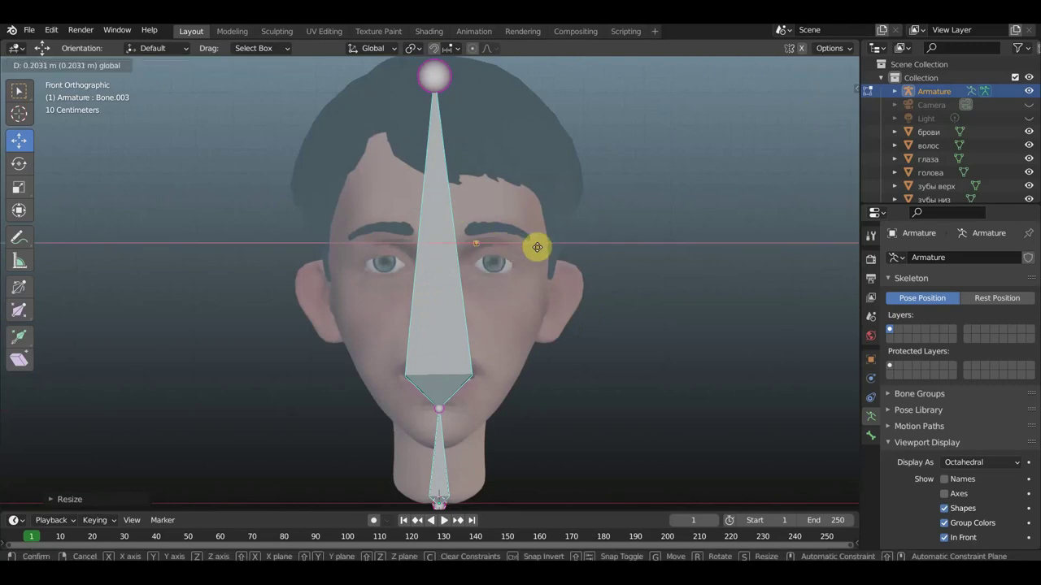
pyautogui.click(478, 205)
pyautogui.press('g')
pyautogui.press('z')
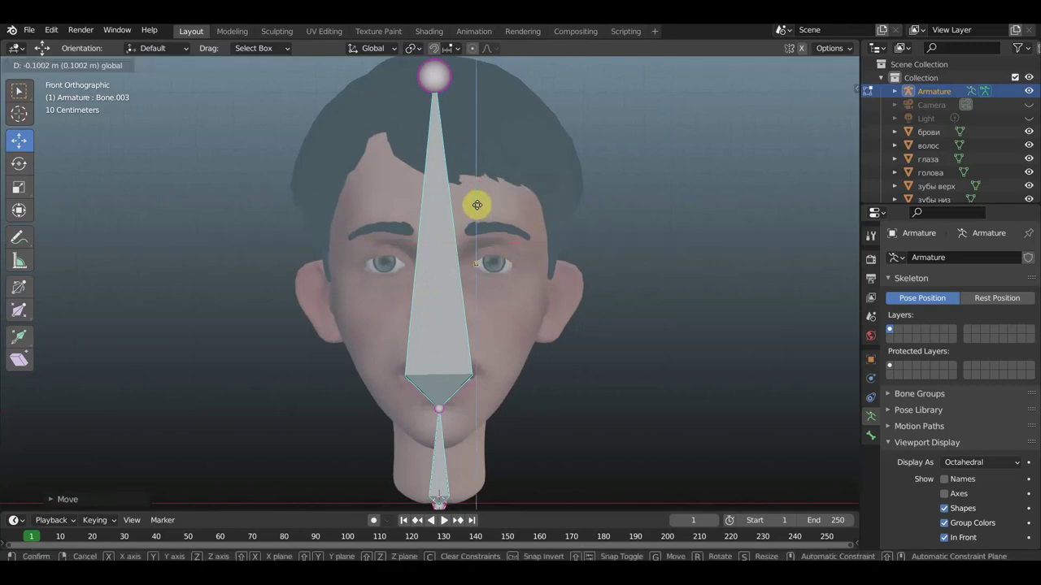
pyautogui.click(513, 227)
# Step: Lower the bone to eye level and slide it along X to the eye's inner corner
pyautogui.scroll(5, 604, 298)
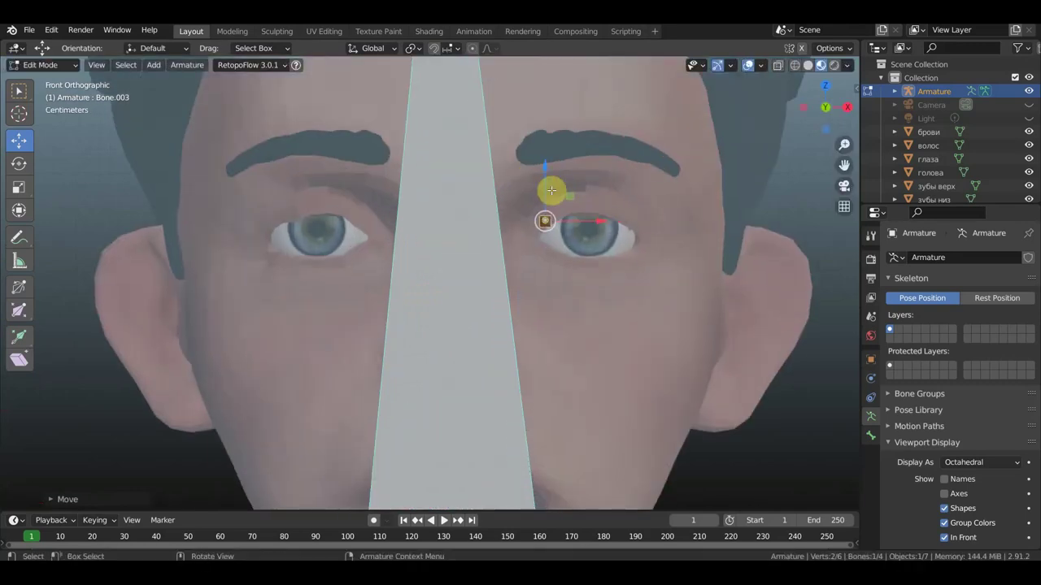
pyautogui.press('g')
pyautogui.press('z')
pyautogui.click(616, 221)
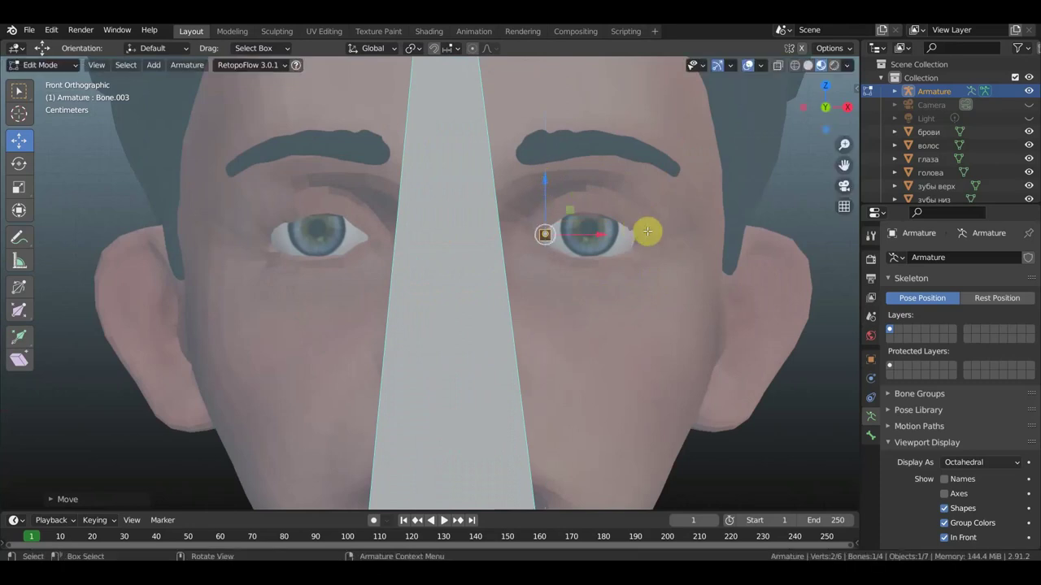
pyautogui.press('g')
pyautogui.press('x')
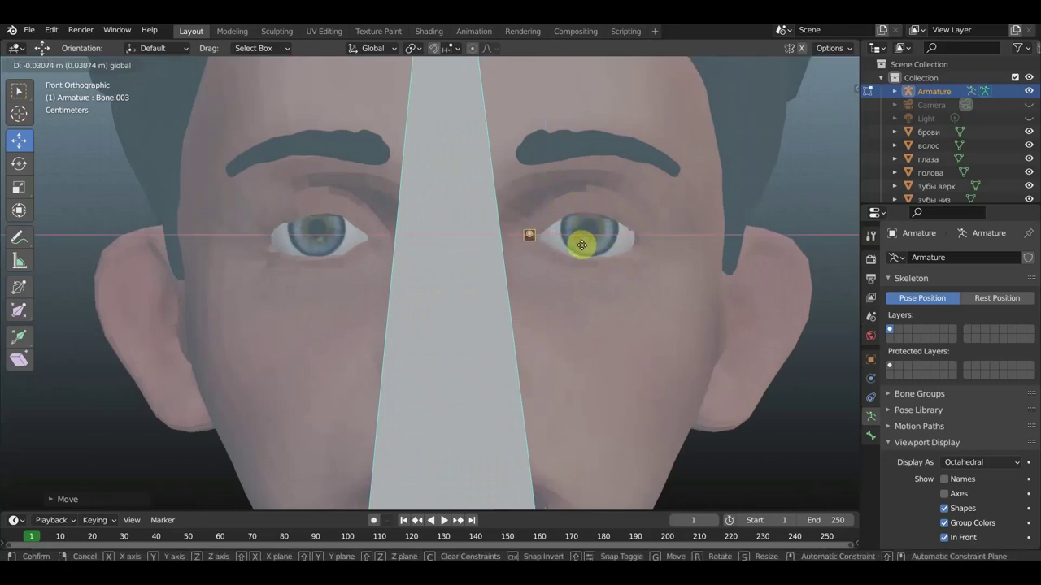
pyautogui.click(584, 243)
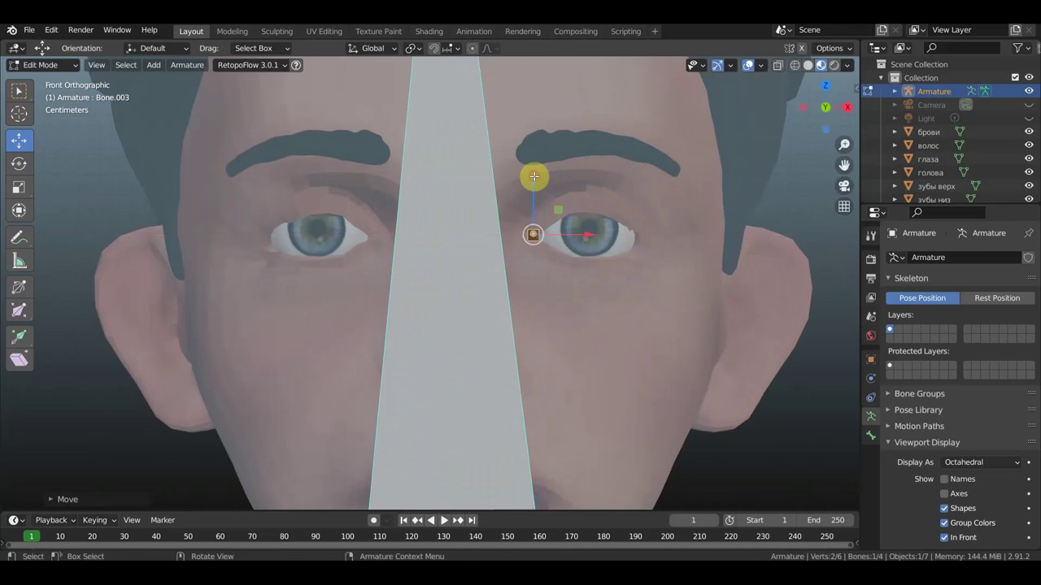
pyautogui.moveTo(533, 177); pyautogui.dragTo(532, 184)
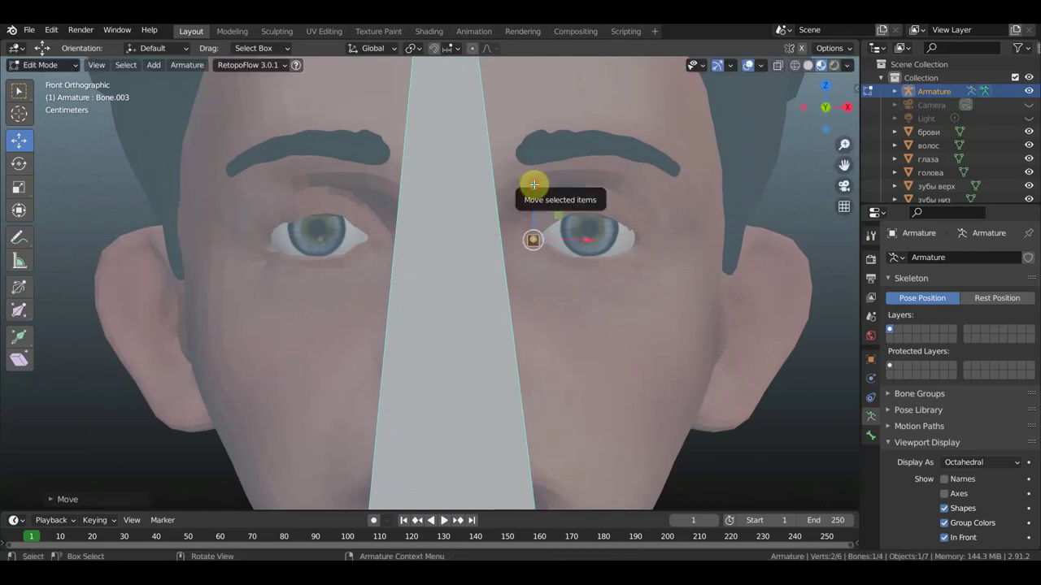
pyautogui.moveTo(533, 182); pyautogui.dragTo(534, 180)
# Step: In side view, push the bone back against the eyeball surface and near the corner
pyautogui.press('KP_3')
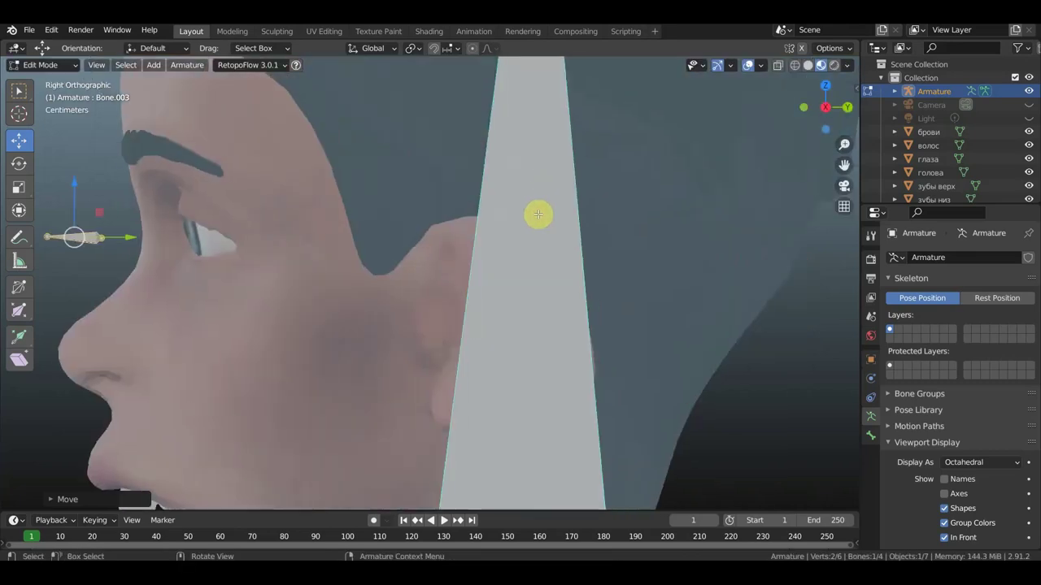
pyautogui.moveTo(131, 238); pyautogui.dragTo(232, 249)
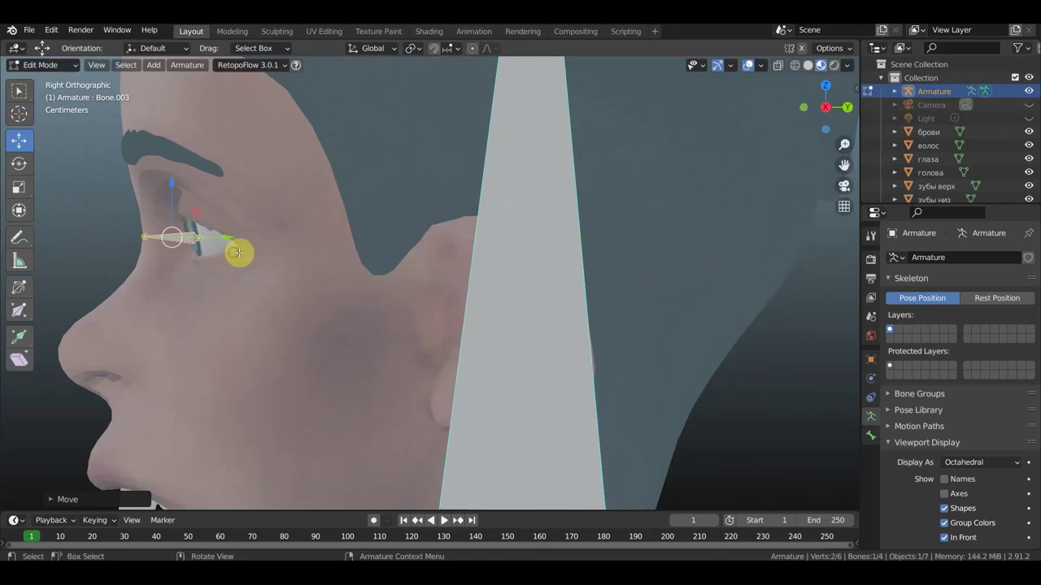
pyautogui.moveTo(233, 249); pyautogui.dragTo(358, 281, button='middle')
pyautogui.scroll(3, 366, 284)
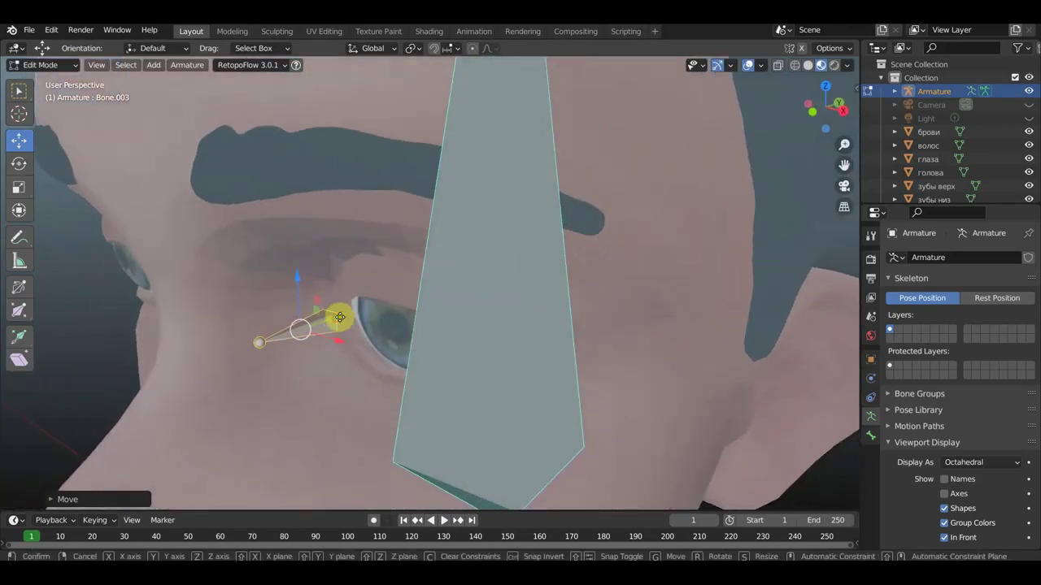
pyautogui.moveTo(341, 322); pyautogui.dragTo(425, 336)
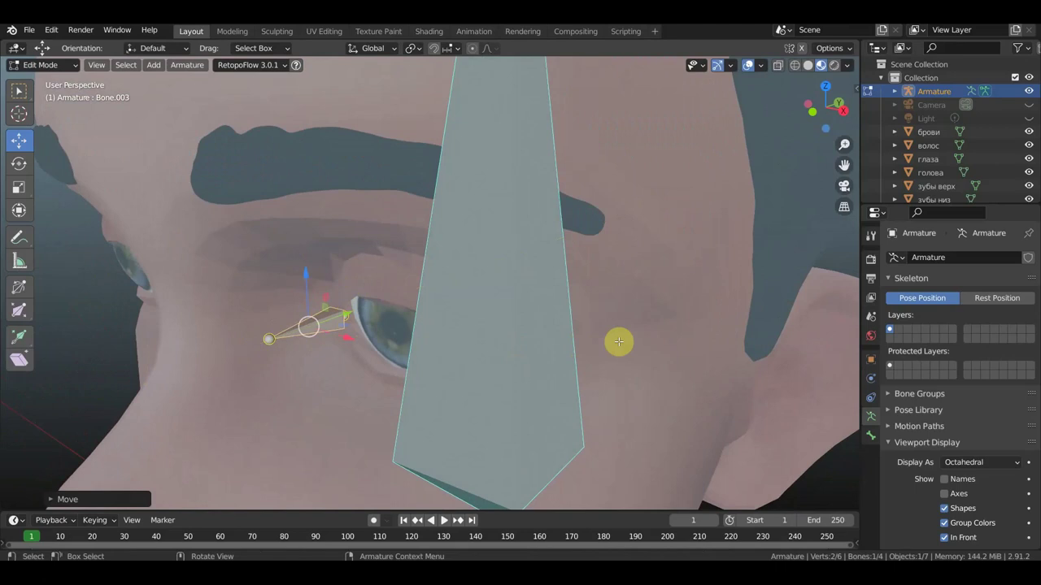
pyautogui.press('KP_1')
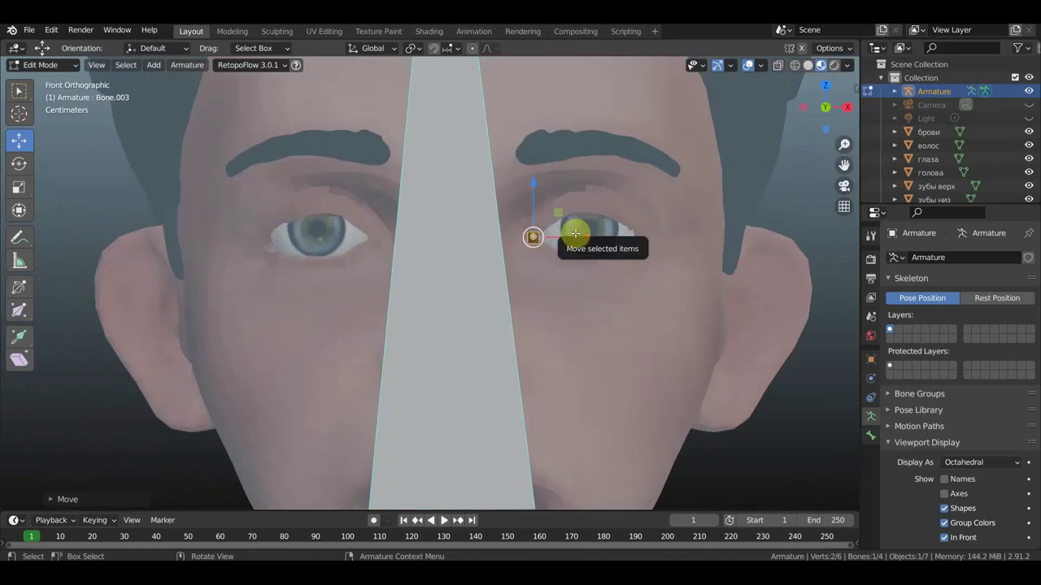
# Step: Duplicate the eye bone five times, placing the copies along the upper eyelid rim
pyautogui.hotkey('shift', 'd')
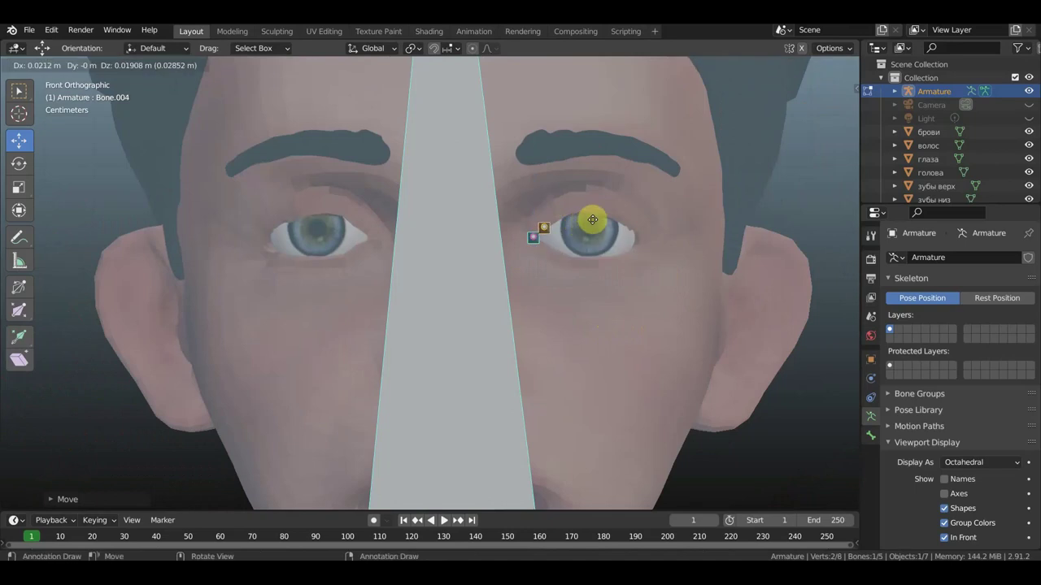
pyautogui.click(593, 218)
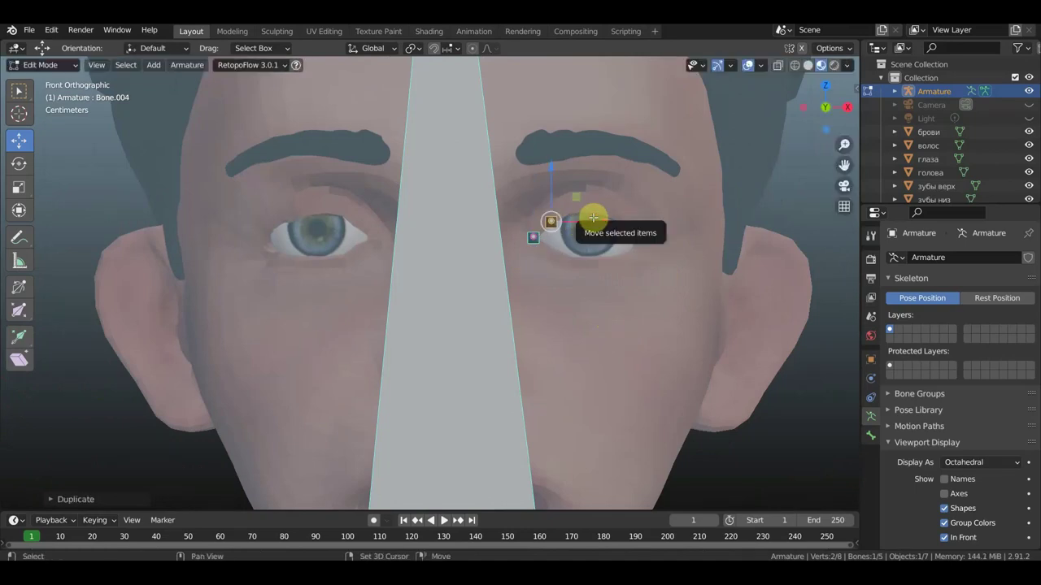
pyautogui.hotkey('shift', 'd')
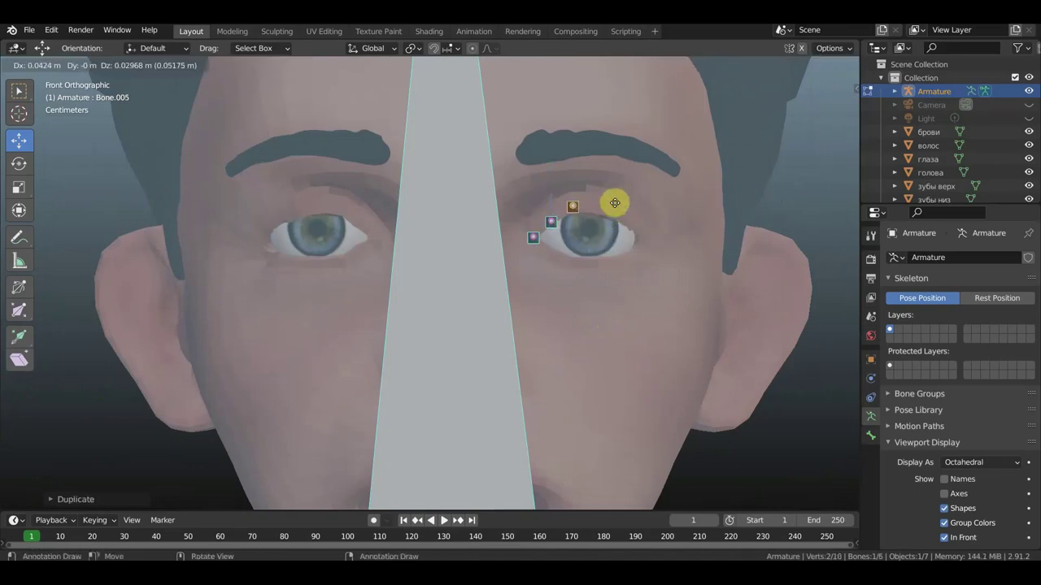
pyautogui.click(614, 208)
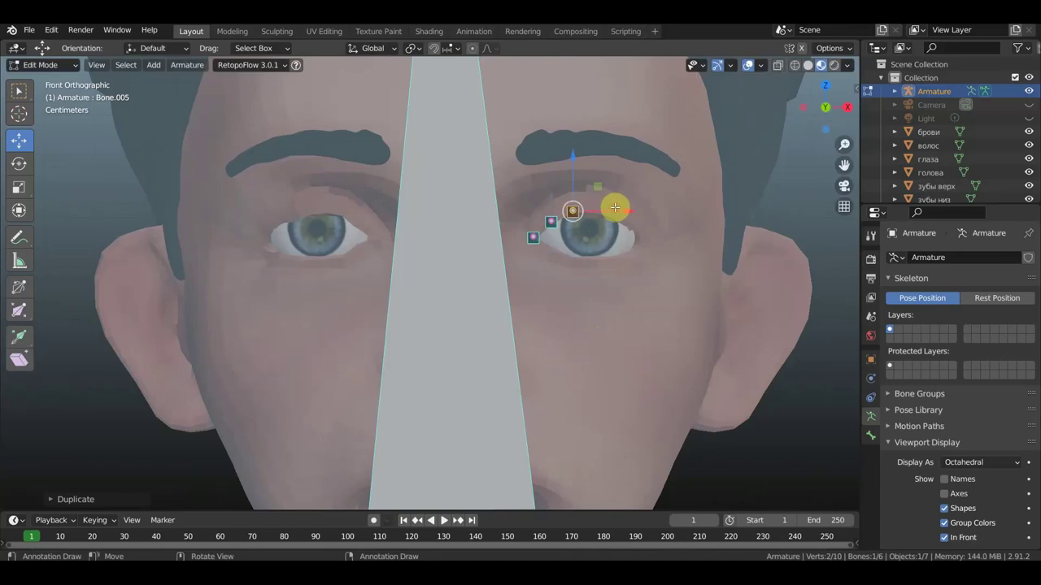
pyautogui.hotkey('shift', 'd')
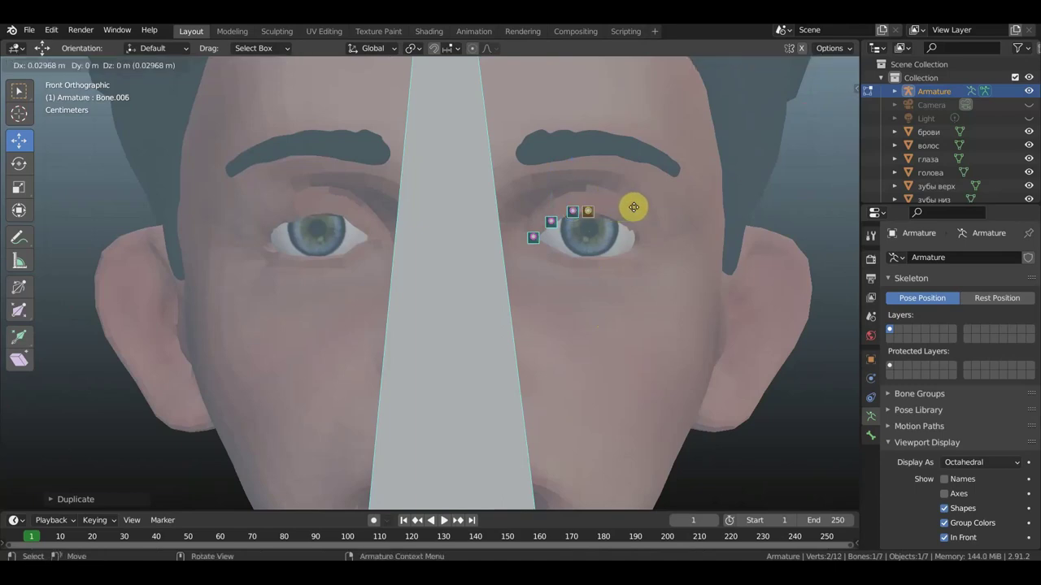
pyautogui.click(634, 206)
pyautogui.hotkey('shift', 'd')
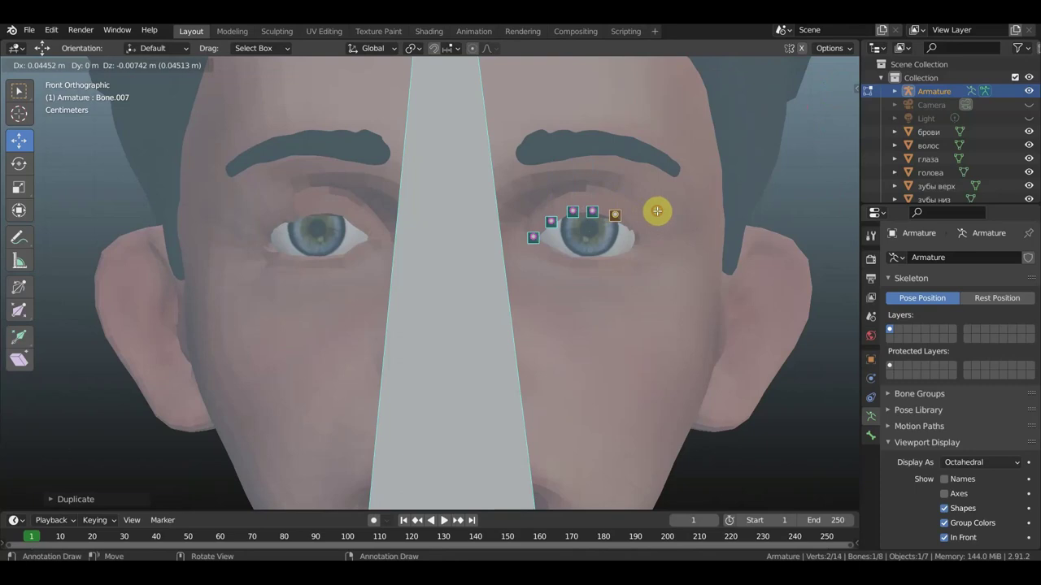
pyautogui.click(657, 211)
pyautogui.press('g')
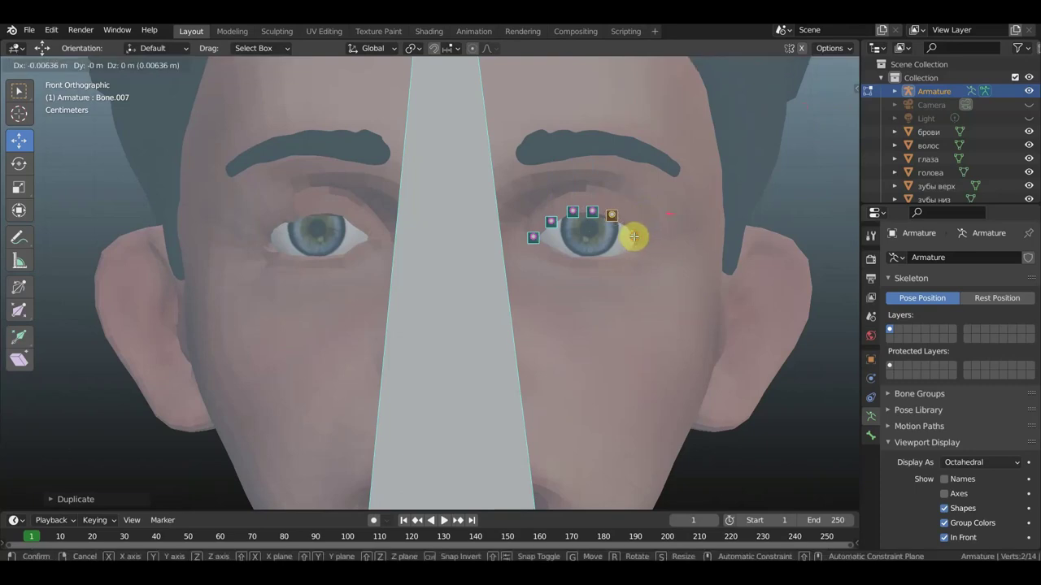
pyautogui.click(633, 237)
pyautogui.hotkey('shift', 'd')
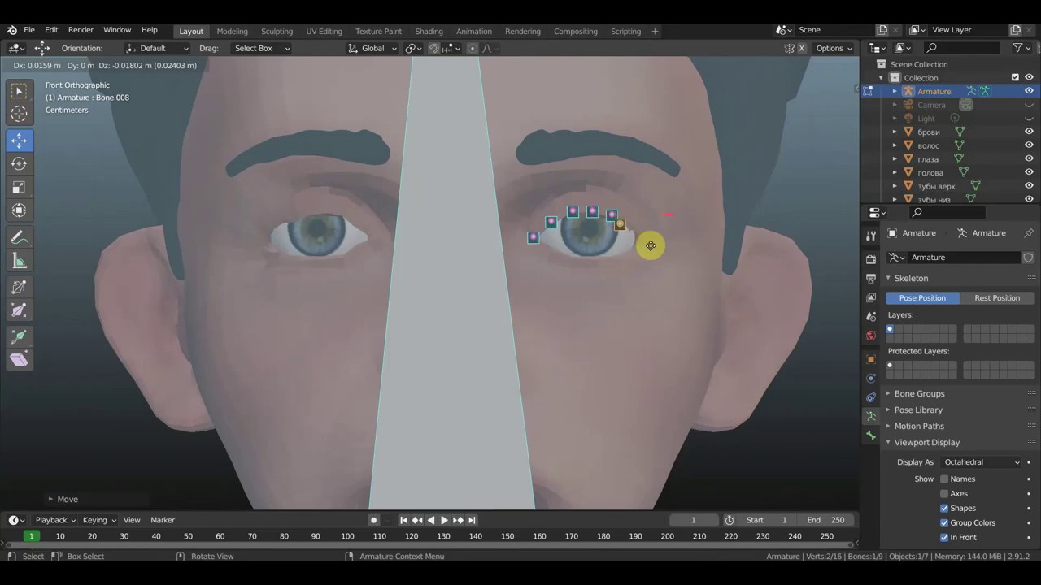
pyautogui.click(650, 246)
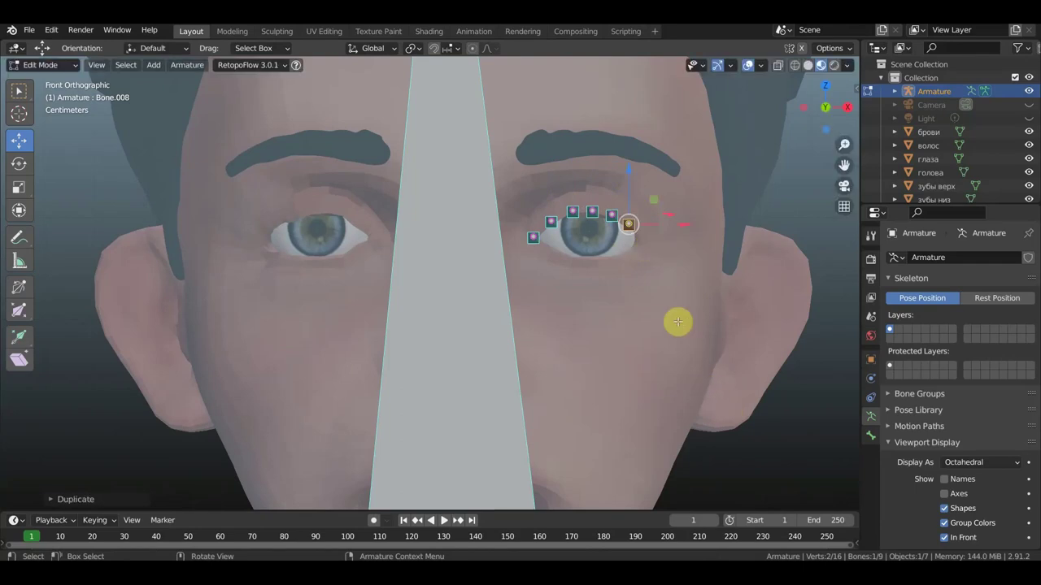
# Step: Add six more copies around the outer corner and along the lower lid to the inner corner
pyautogui.hotkey('shift', 'd')
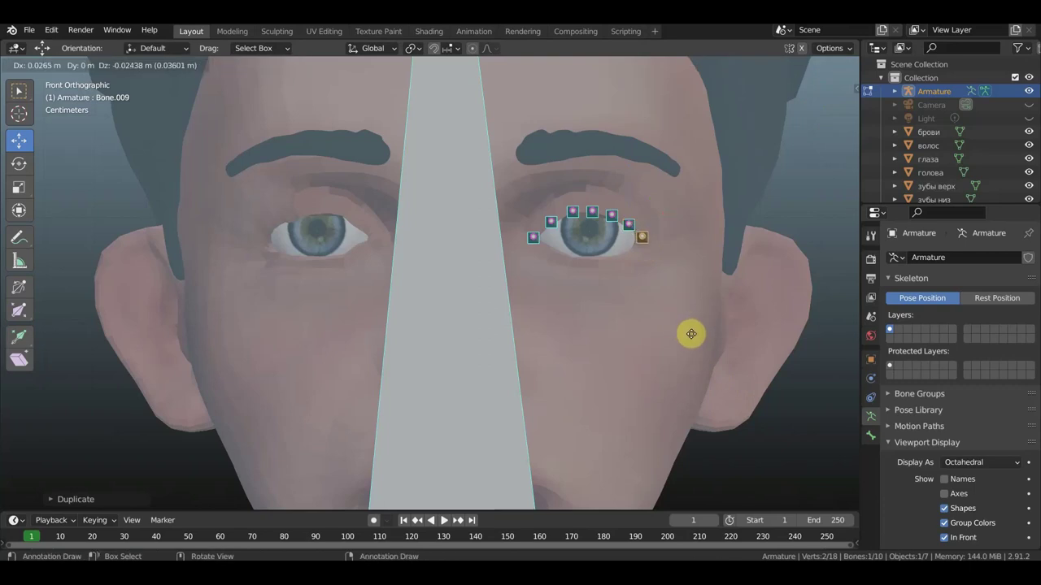
pyautogui.click(691, 333)
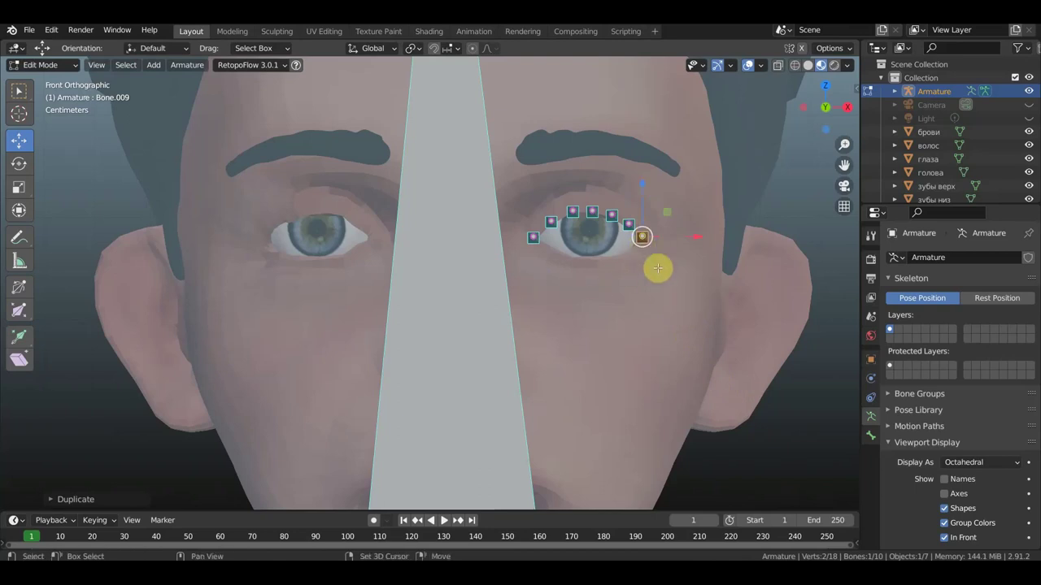
pyautogui.hotkey('shift', 'd')
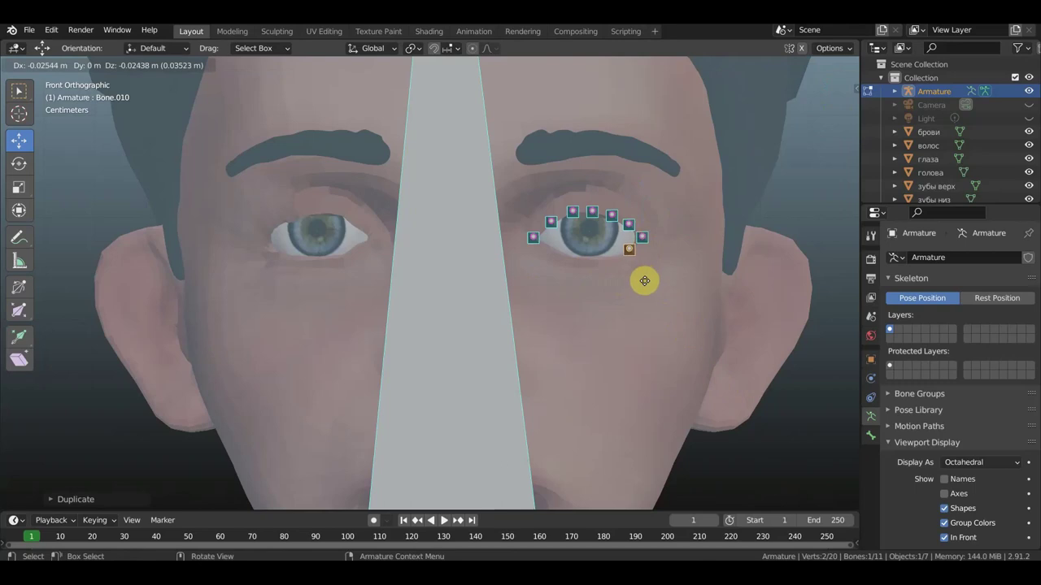
pyautogui.click(644, 280)
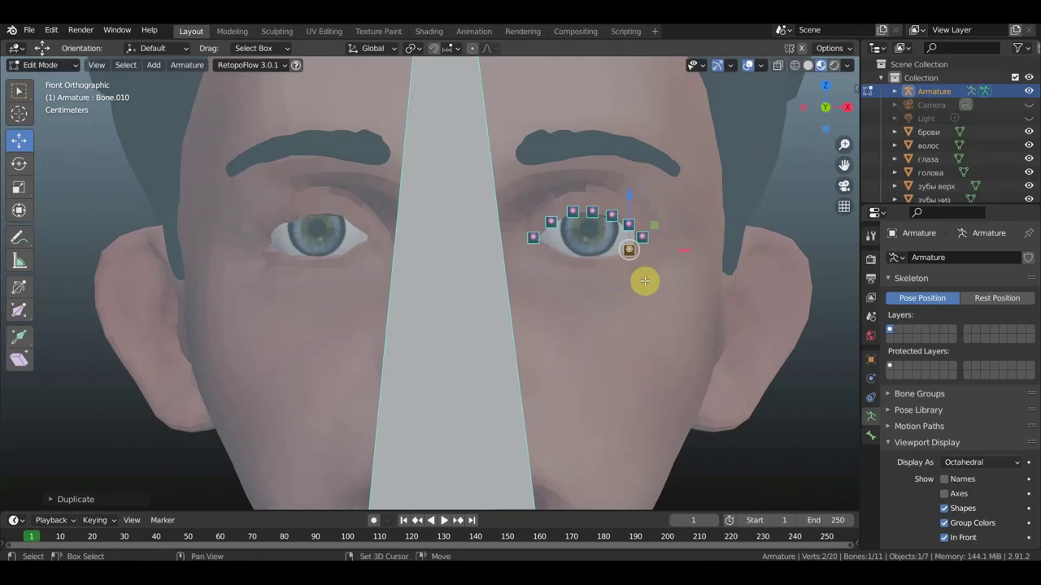
pyautogui.hotkey('shift', 'd')
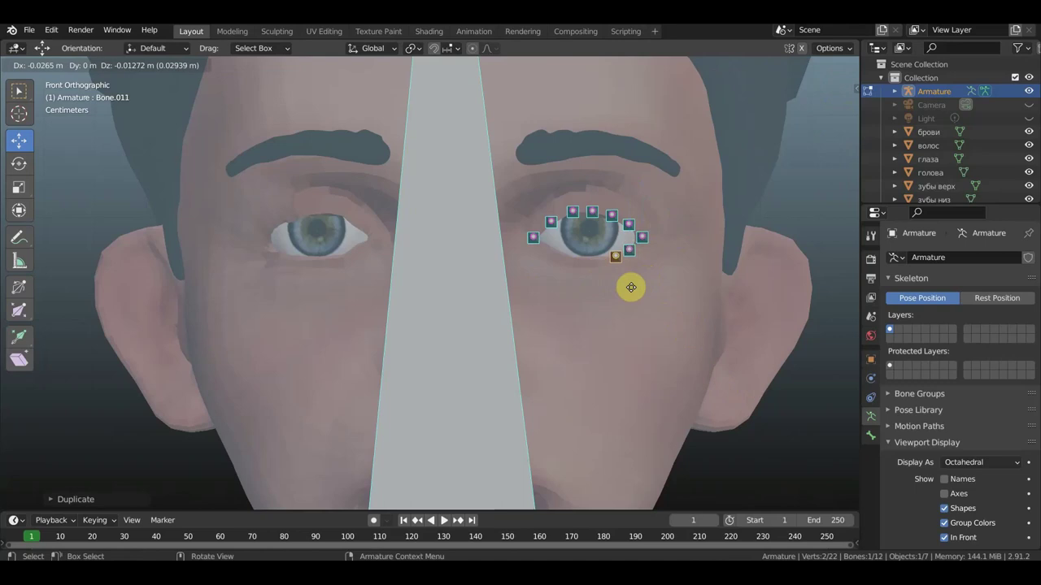
pyautogui.click(624, 290)
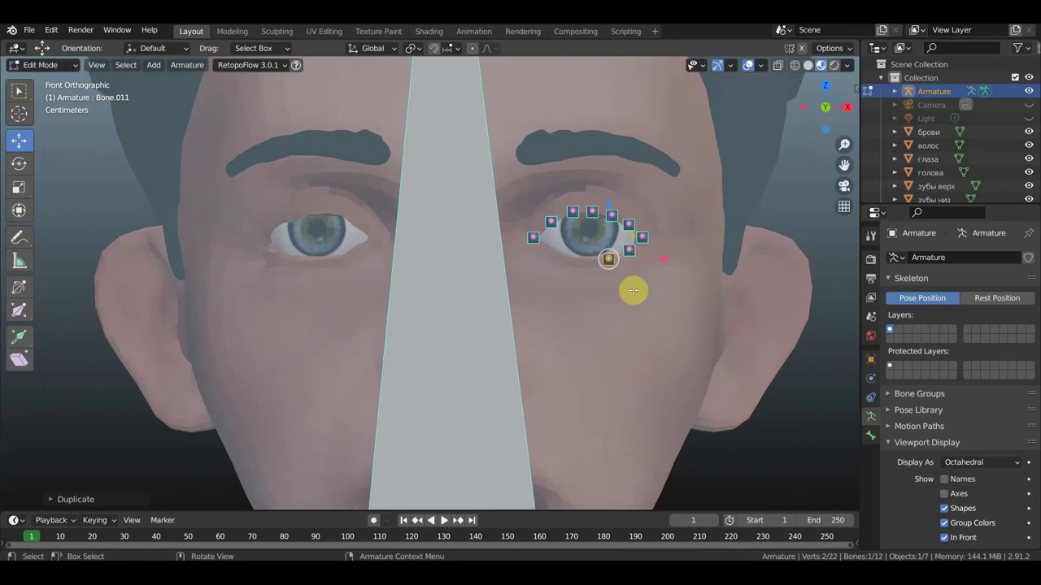
pyautogui.hotkey('shift', 'd')
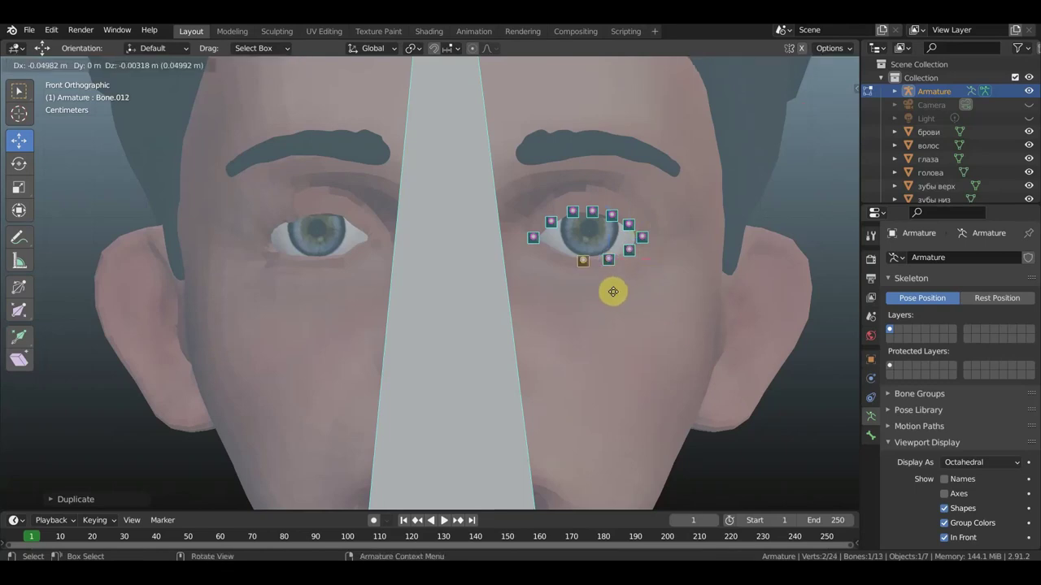
pyautogui.click(613, 291)
pyautogui.hotkey('shift', 'd')
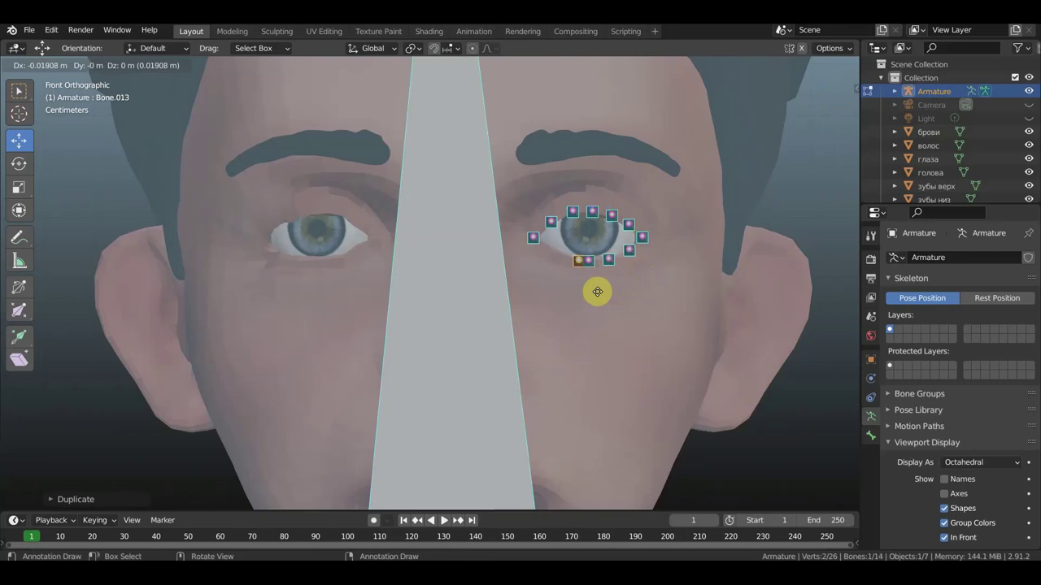
pyautogui.click(593, 290)
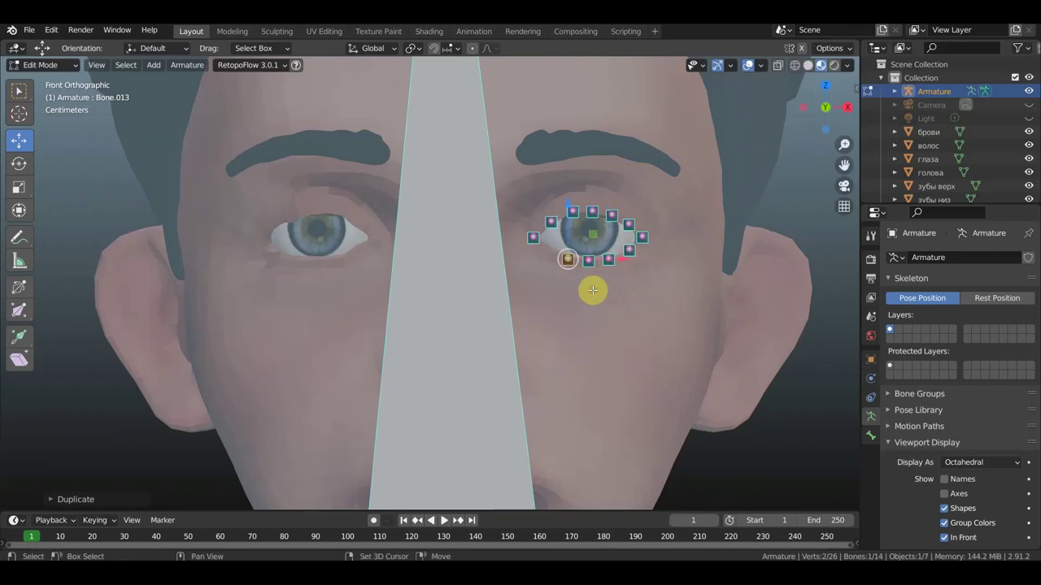
pyautogui.hotkey('shift', 'd')
pyautogui.click(574, 282)
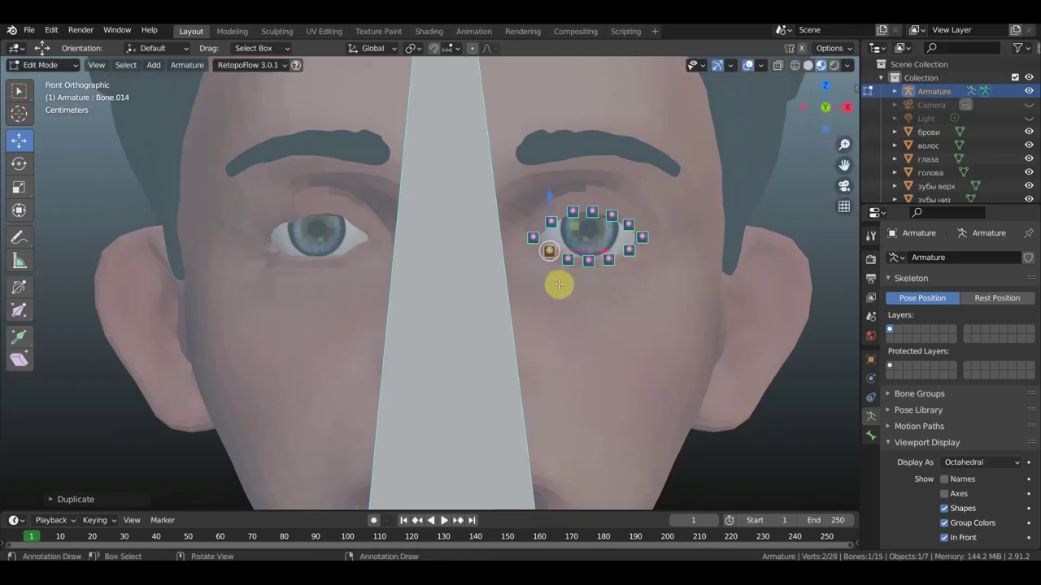
pyautogui.scroll(1, 561, 277)
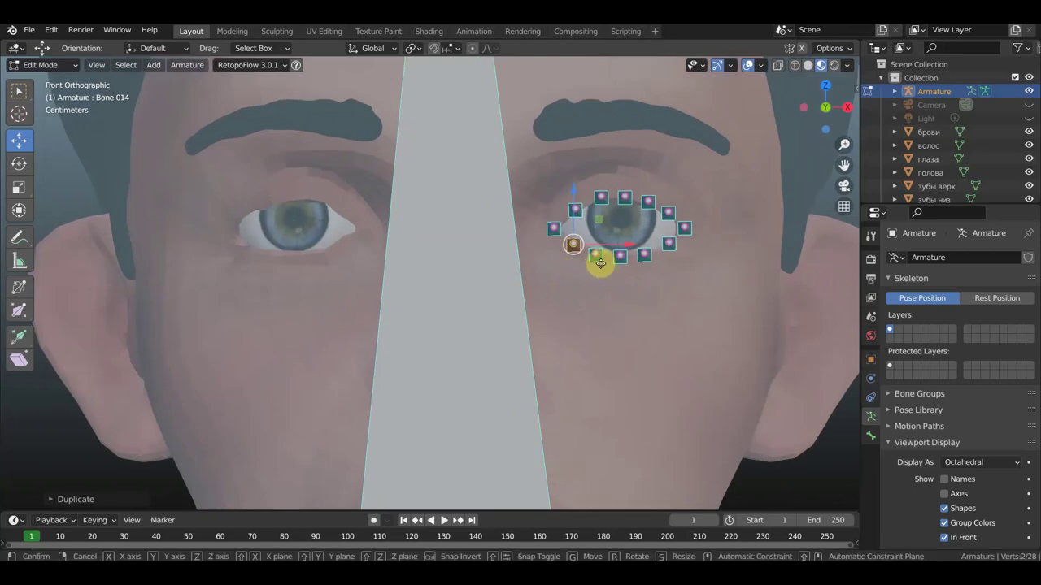
# Step: Reposition the last eyelid bone and slide the upper-left ring bone along X to even the spacing
pyautogui.press('g')
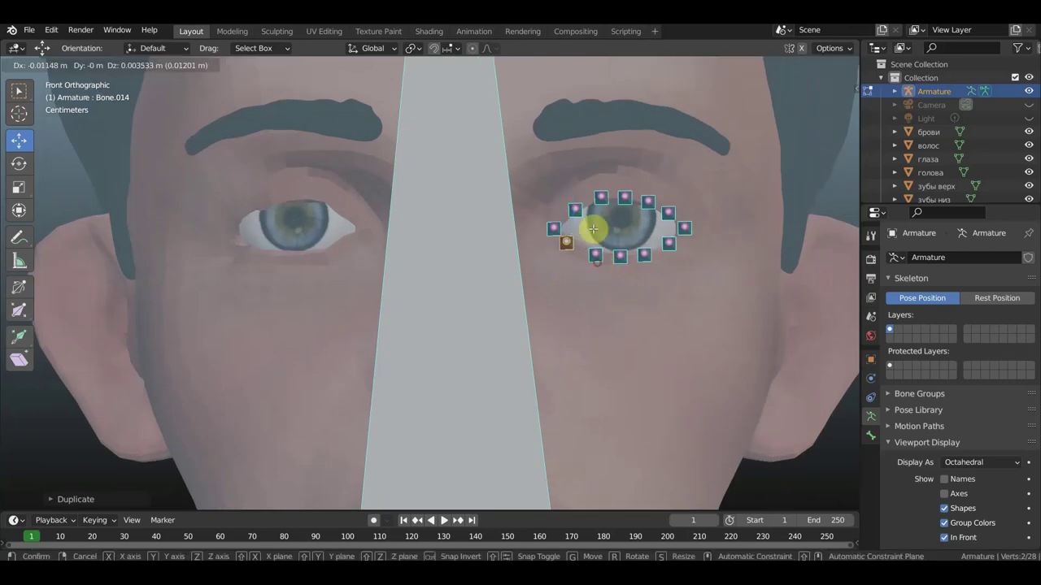
pyautogui.click(594, 225)
pyautogui.click(574, 210)
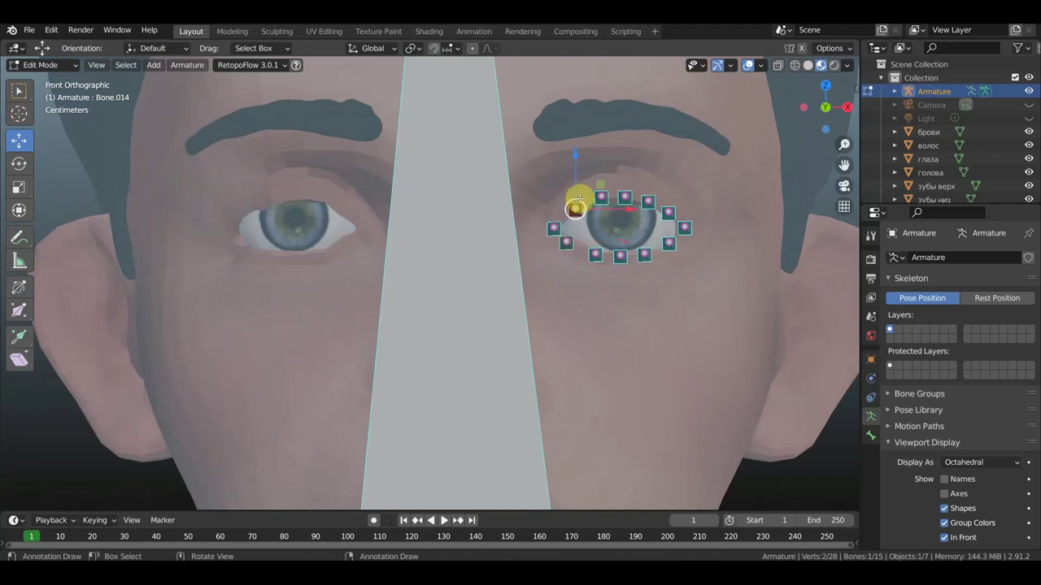
pyautogui.press('g')
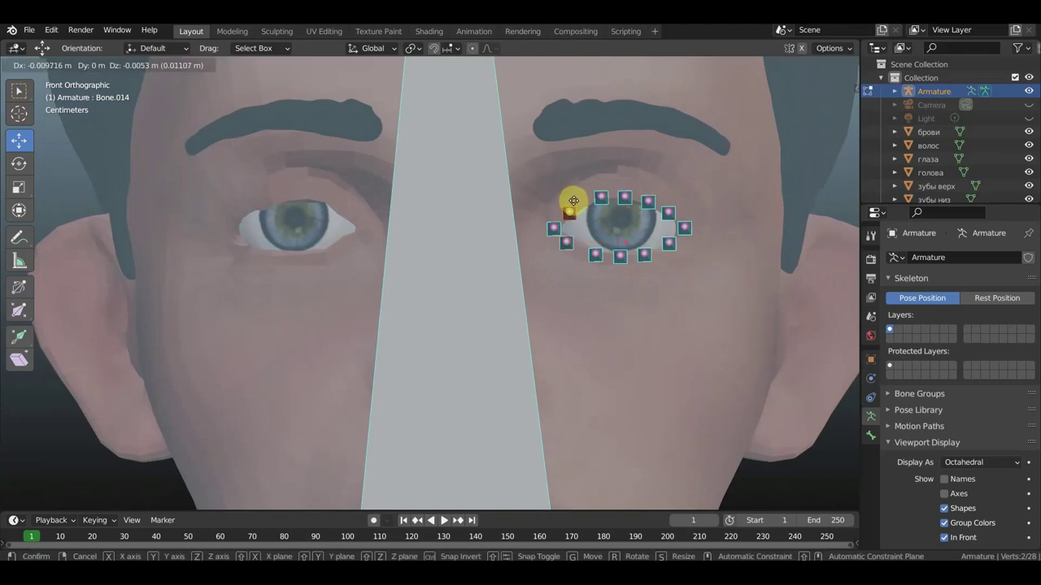
pyautogui.click(615, 214)
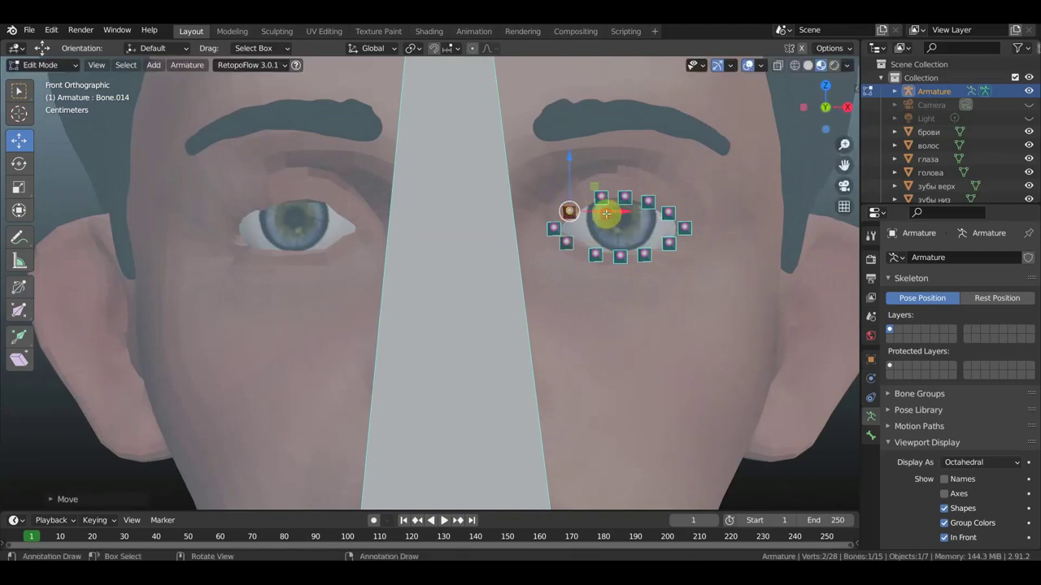
pyautogui.press('g')
pyautogui.press('x')
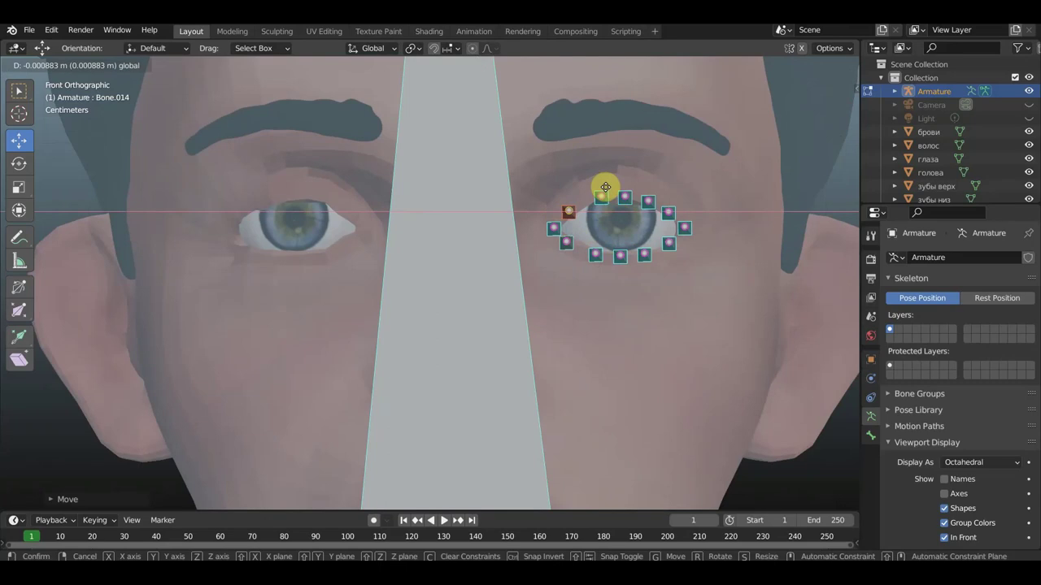
pyautogui.click(606, 188)
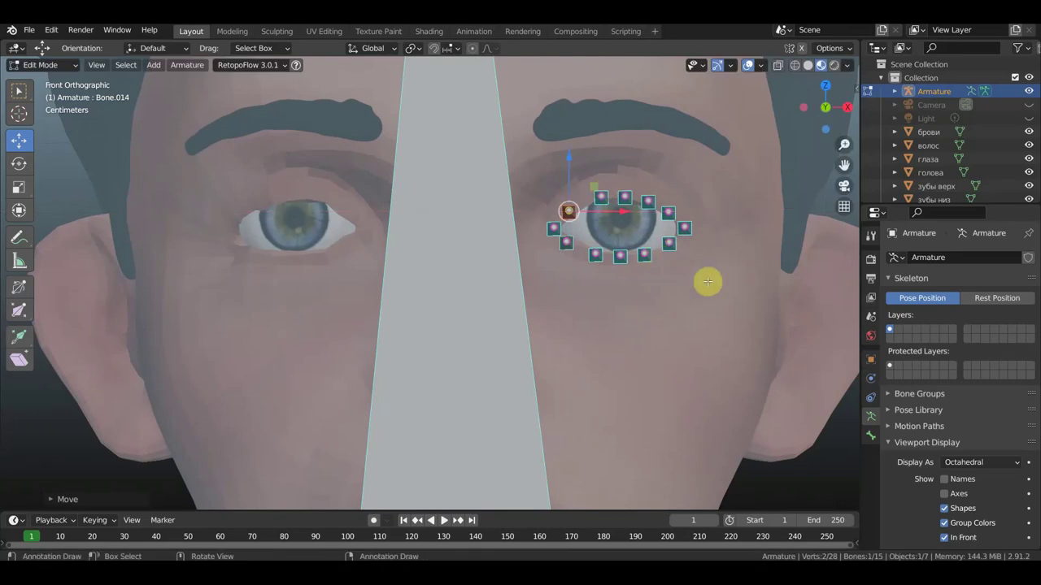
pyautogui.scroll(-2, 783, 263)
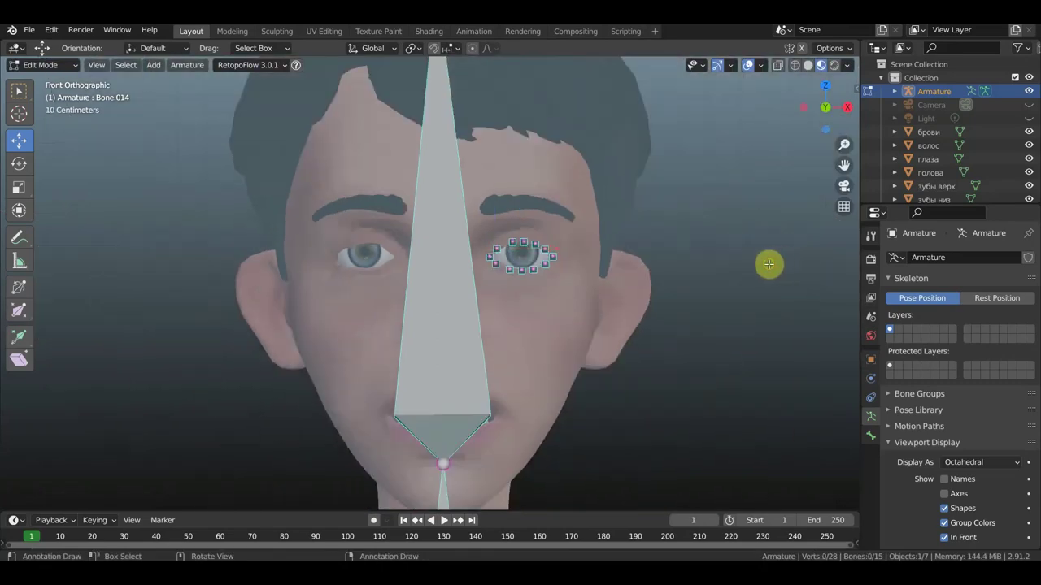
# Step: In side view, shift selected eyelid bones in depth onto the eyeball surface
pyautogui.moveTo(767, 263); pyautogui.dragTo(607, 266, button='middle')
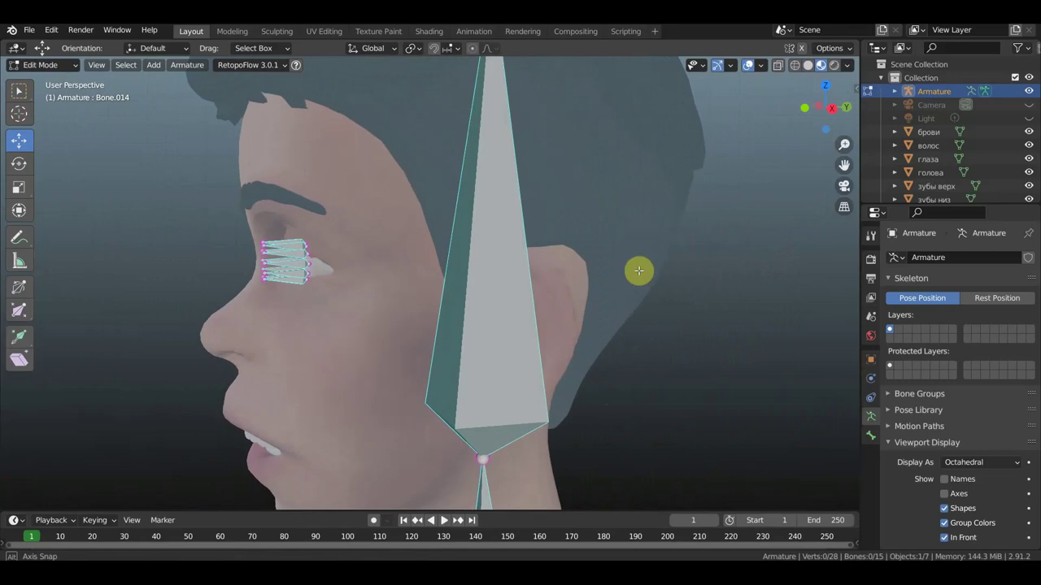
pyautogui.scroll(3, 607, 265)
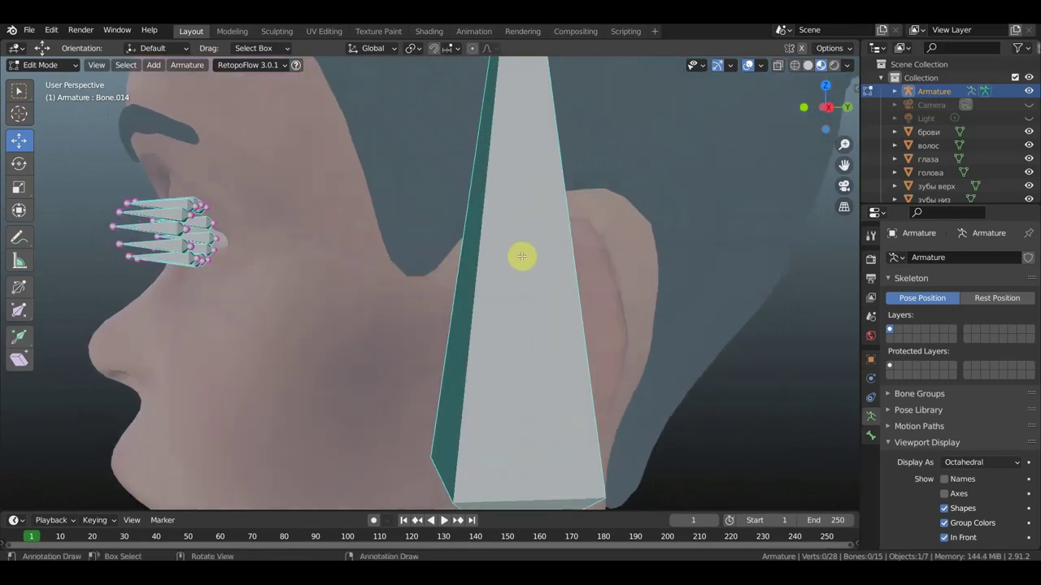
pyautogui.moveTo(396, 252); pyautogui.dragTo(392, 252, button='middle')
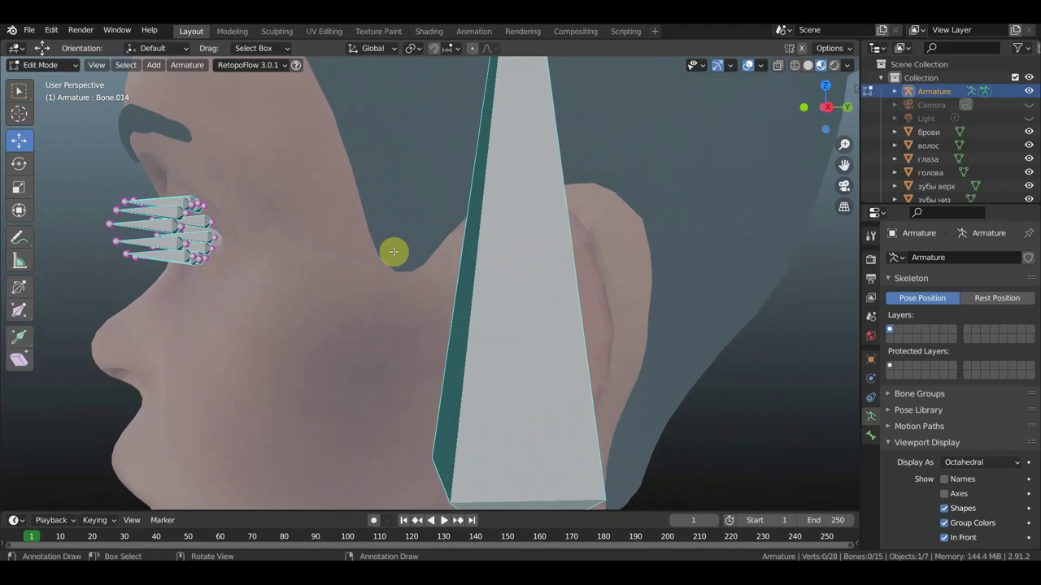
pyautogui.press('KP_3')
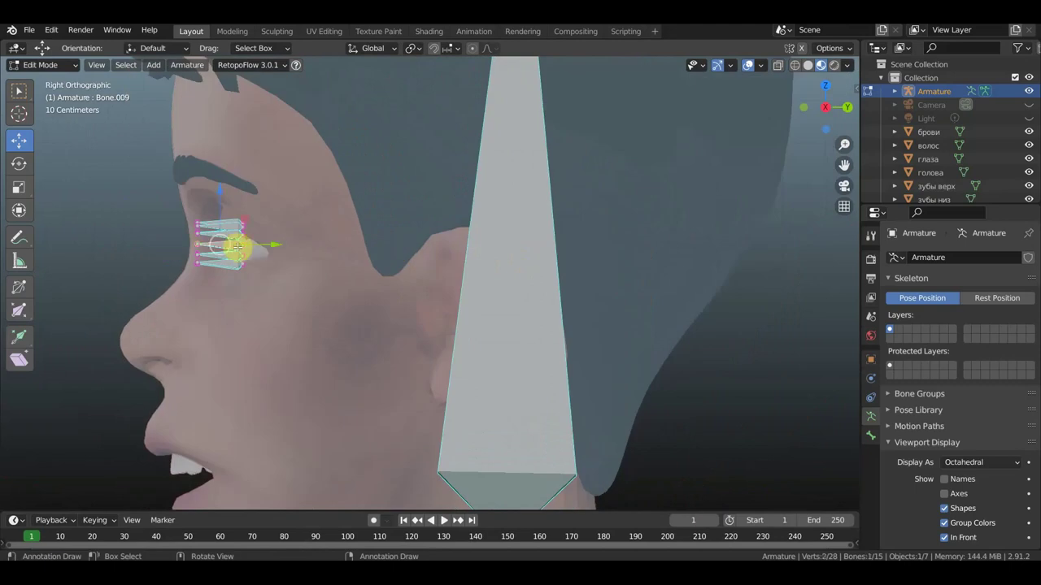
pyautogui.moveTo(236, 246); pyautogui.dragTo(259, 251)
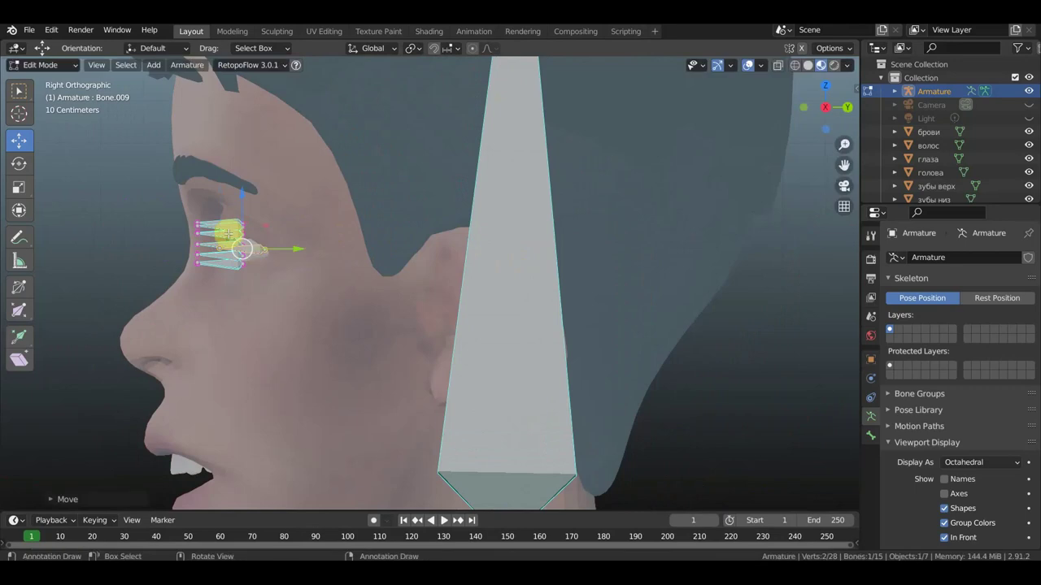
pyautogui.click(229, 235)
pyautogui.moveTo(229, 234); pyautogui.dragTo(239, 236)
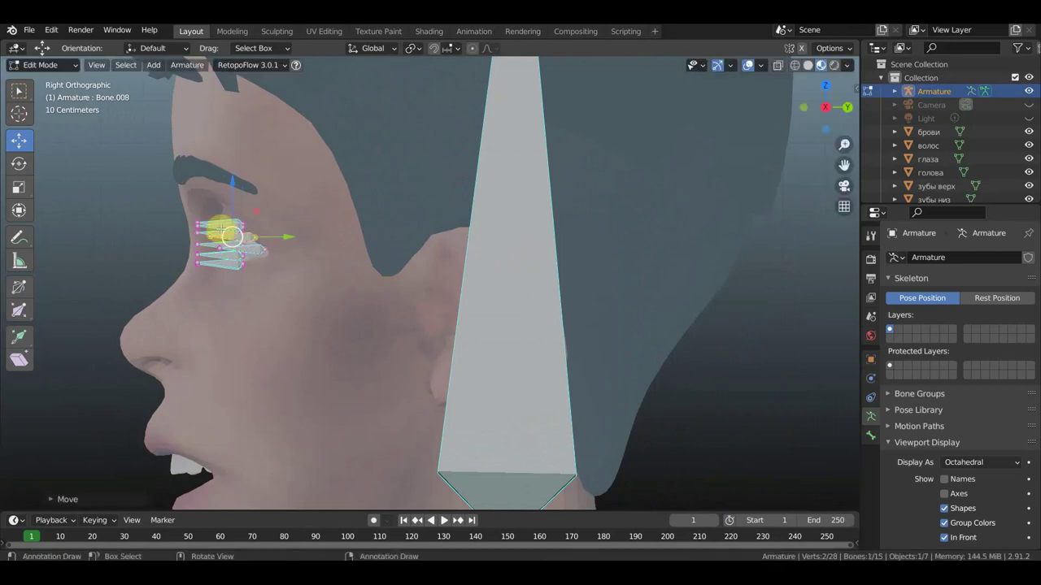
# Step: From angled views, pick and nudge more ring bones to follow the eye's curve
pyautogui.moveTo(213, 233)
pyautogui.mouseDown(button='middle')
pyautogui.moveTo(188, 317)
pyautogui.moveTo(174, 299)
pyautogui.mouseUp(button='middle')
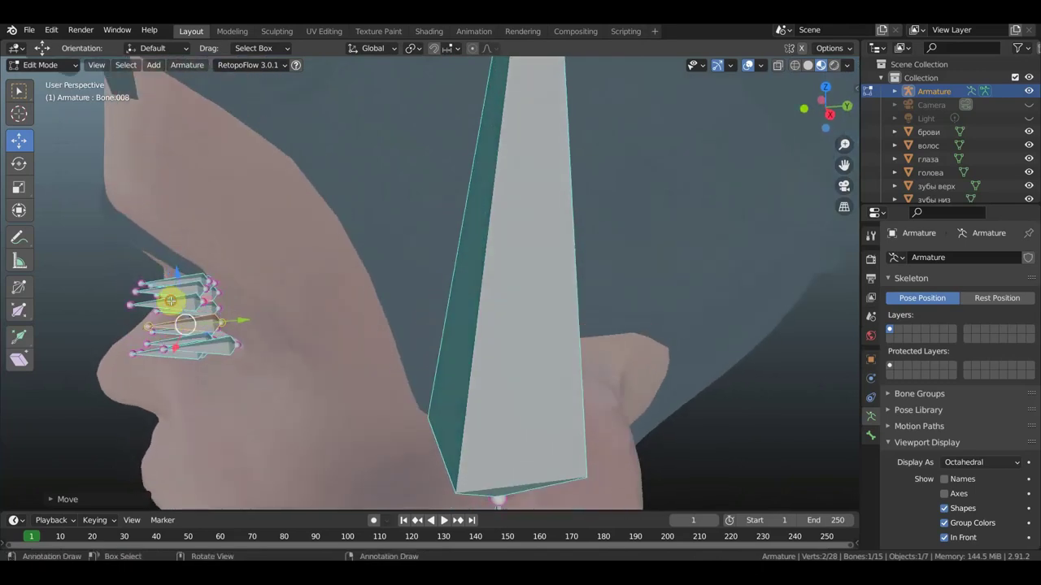
pyautogui.click(173, 299)
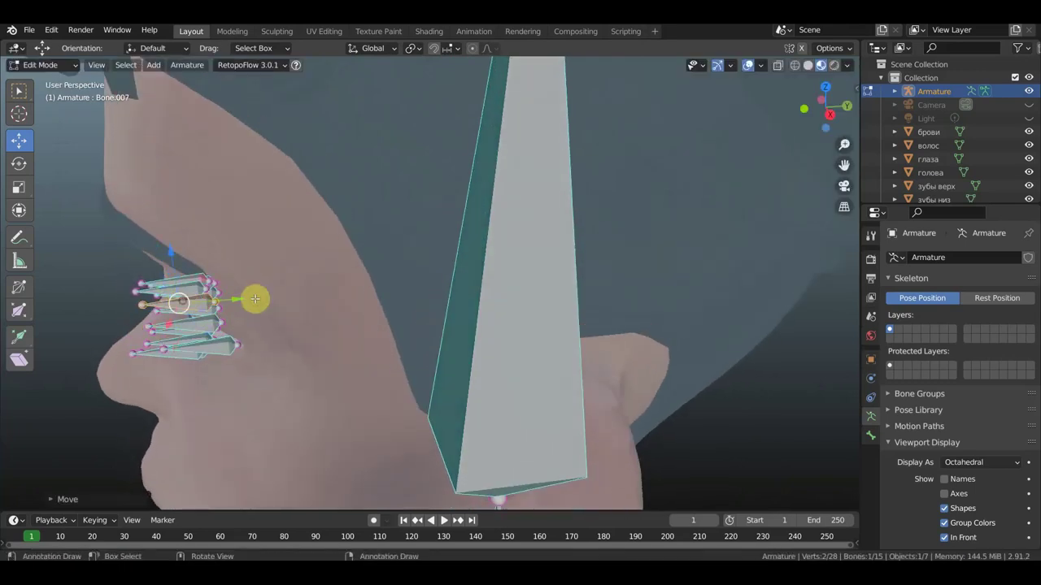
pyautogui.moveTo(254, 299)
pyautogui.mouseDown(button='middle')
pyautogui.moveTo(335, 259)
pyautogui.moveTo(365, 268)
pyautogui.moveTo(374, 249)
pyautogui.moveTo(365, 206)
pyautogui.moveTo(395, 157)
pyautogui.moveTo(544, 126)
pyautogui.moveTo(458, 109)
pyautogui.moveTo(351, 109)
pyautogui.mouseUp(button='middle')
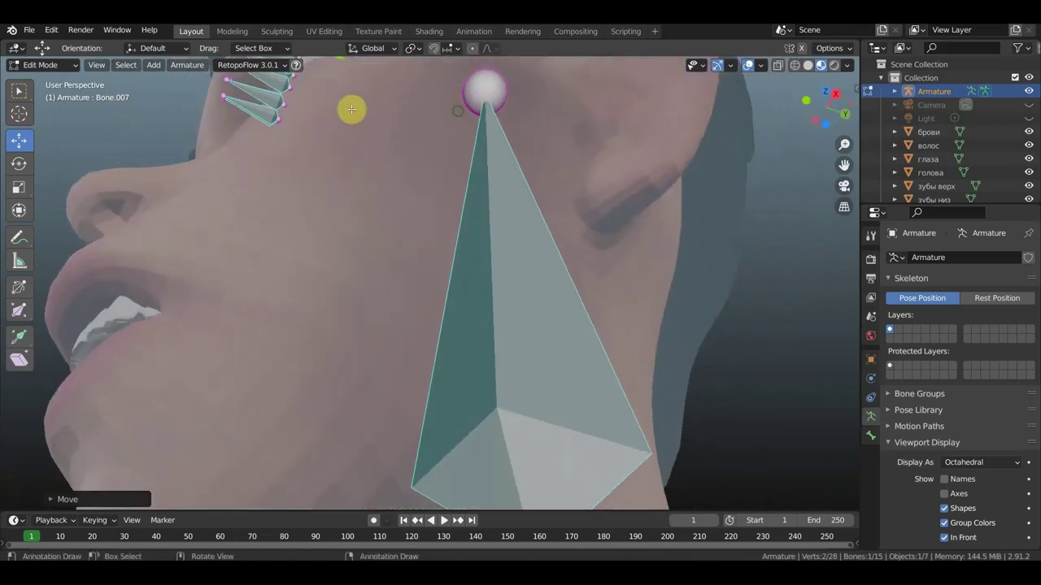
pyautogui.moveTo(355, 151)
pyautogui.mouseDown(button='middle')
pyautogui.moveTo(367, 285)
pyautogui.moveTo(365, 274)
pyautogui.mouseUp(button='middle')
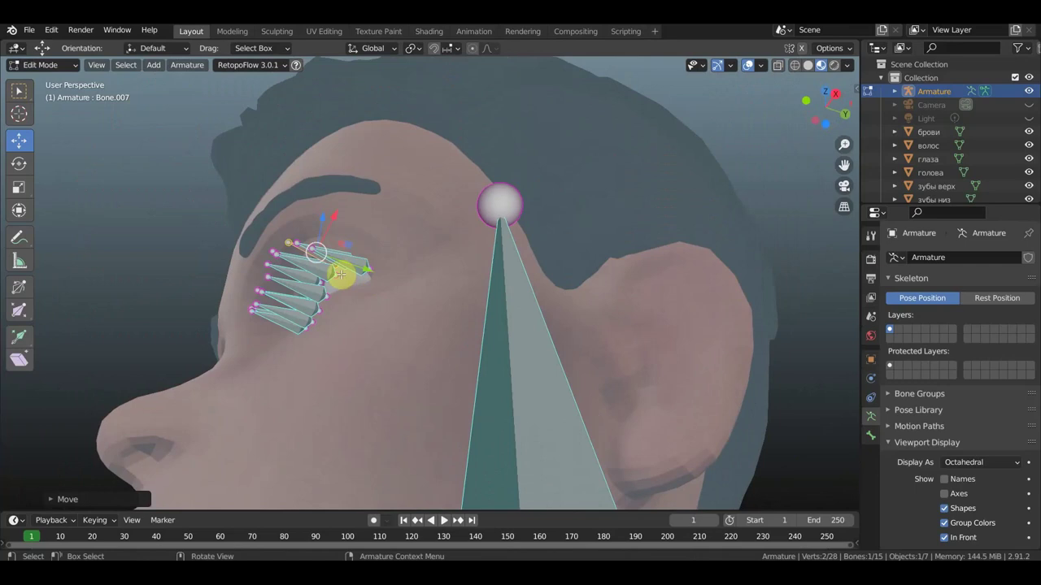
pyautogui.click(313, 269)
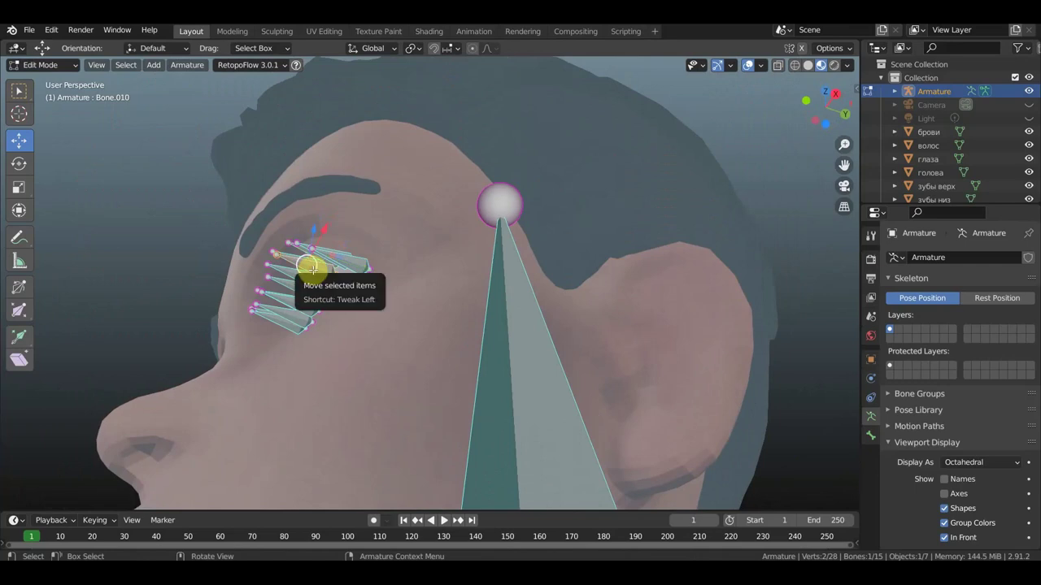
pyautogui.moveTo(313, 269); pyautogui.dragTo(339, 277)
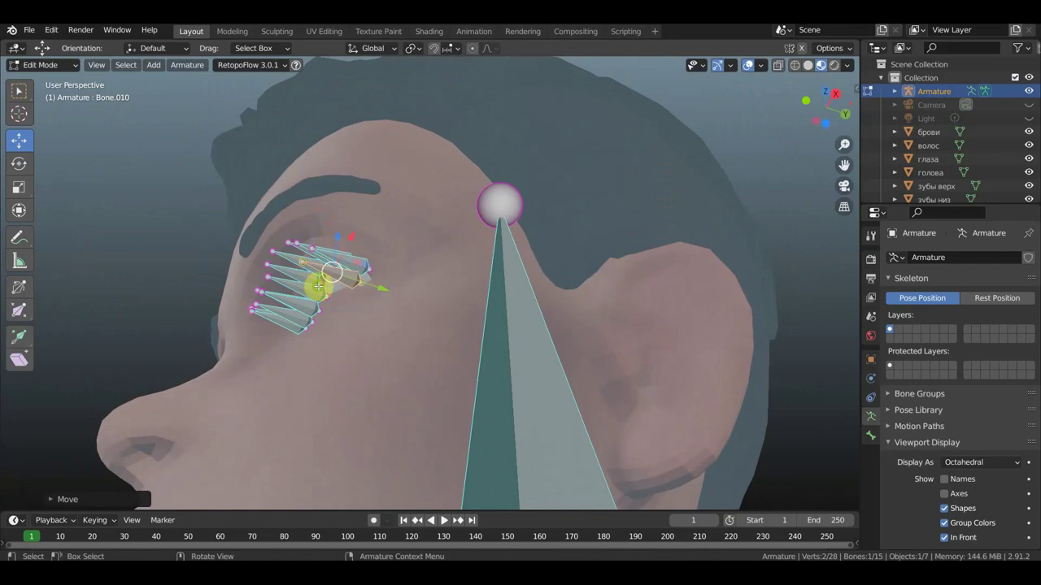
pyautogui.moveTo(326, 282); pyautogui.dragTo(333, 291, button='middle')
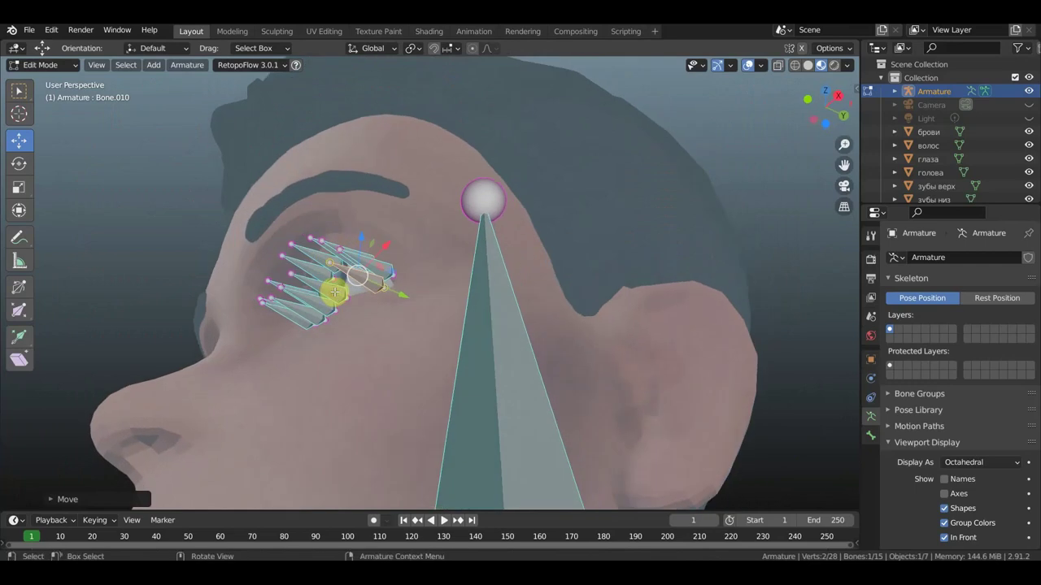
pyautogui.click(334, 291)
pyautogui.press('g')
pyautogui.click(342, 294)
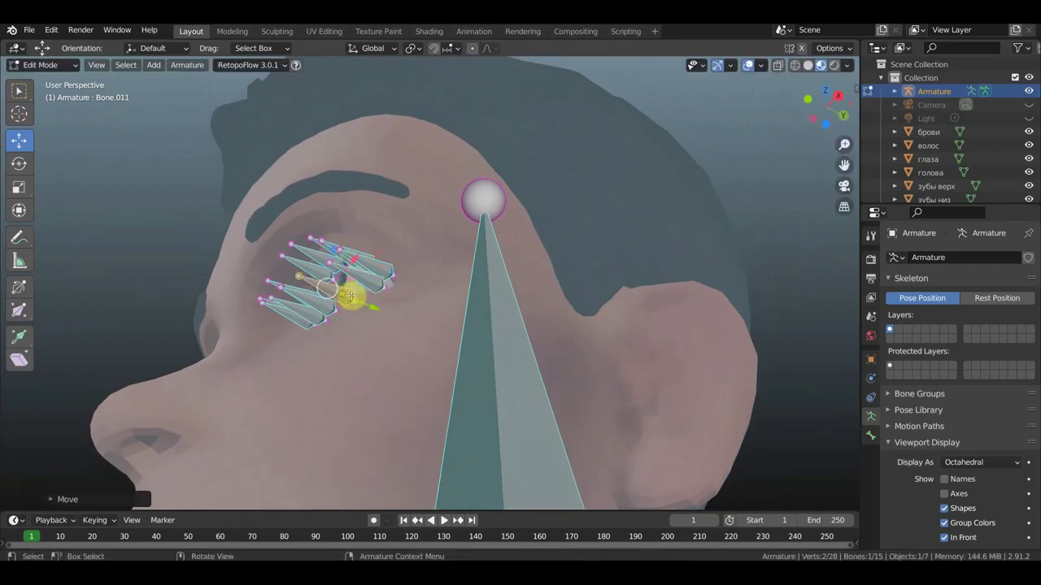
# Step: Adjust the remaining ring bones from an angled side view, then return to front view
pyautogui.moveTo(348, 295); pyautogui.dragTo(447, 344, button='middle')
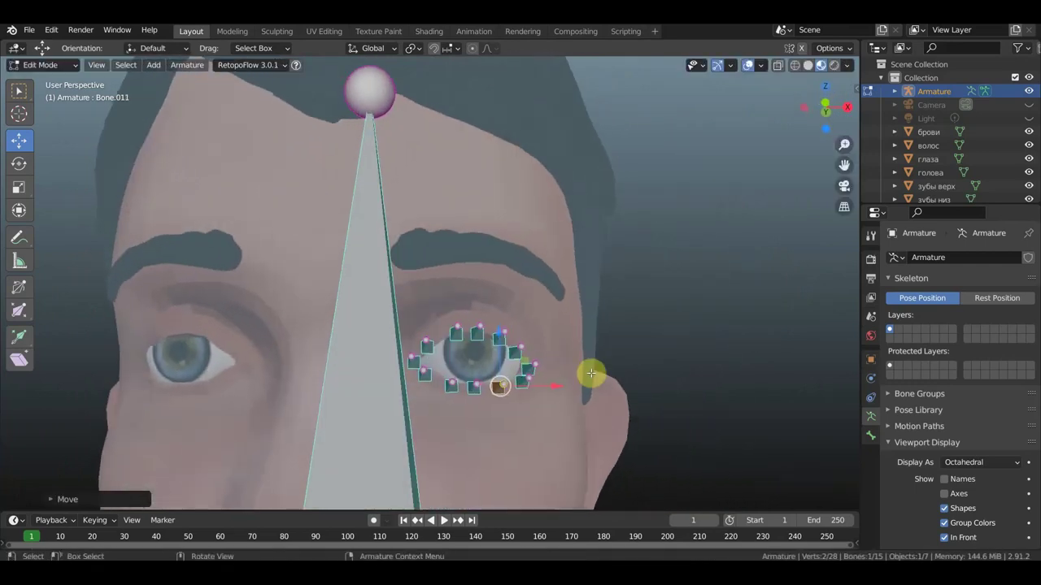
pyautogui.moveTo(582, 374); pyautogui.dragTo(370, 386, button='middle')
pyautogui.scroll(2, 366, 384)
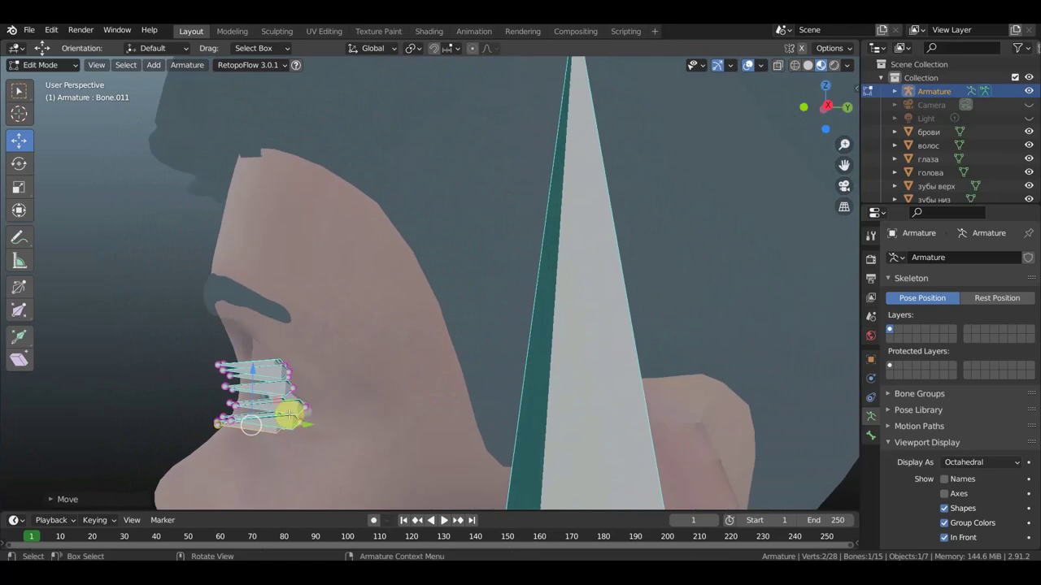
pyautogui.click(291, 404)
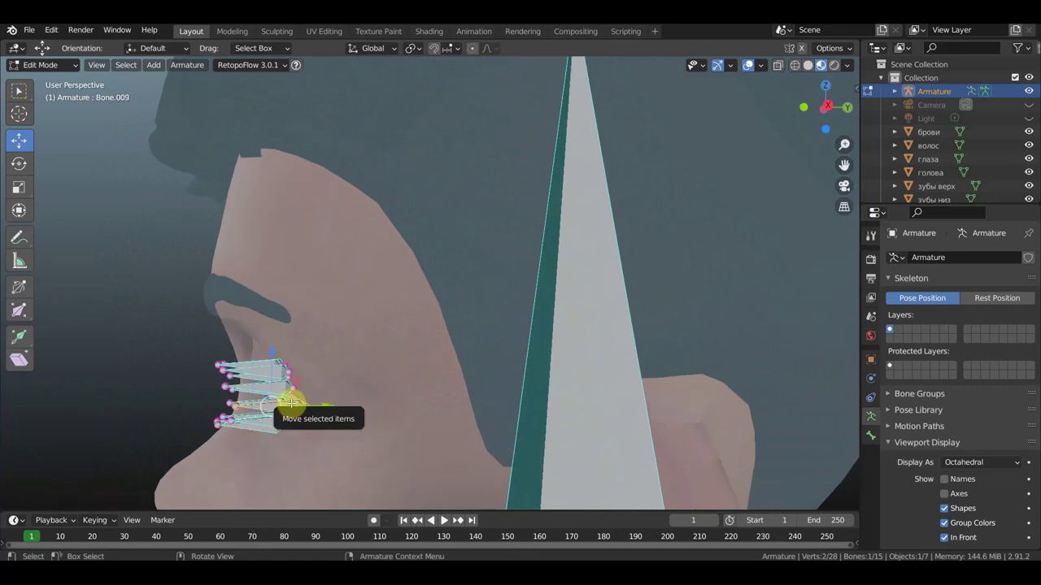
pyautogui.moveTo(291, 404)
pyautogui.mouseDown()
pyautogui.moveTo(265, 393)
pyautogui.moveTo(278, 388)
pyautogui.mouseUp()
pyautogui.click(260, 387)
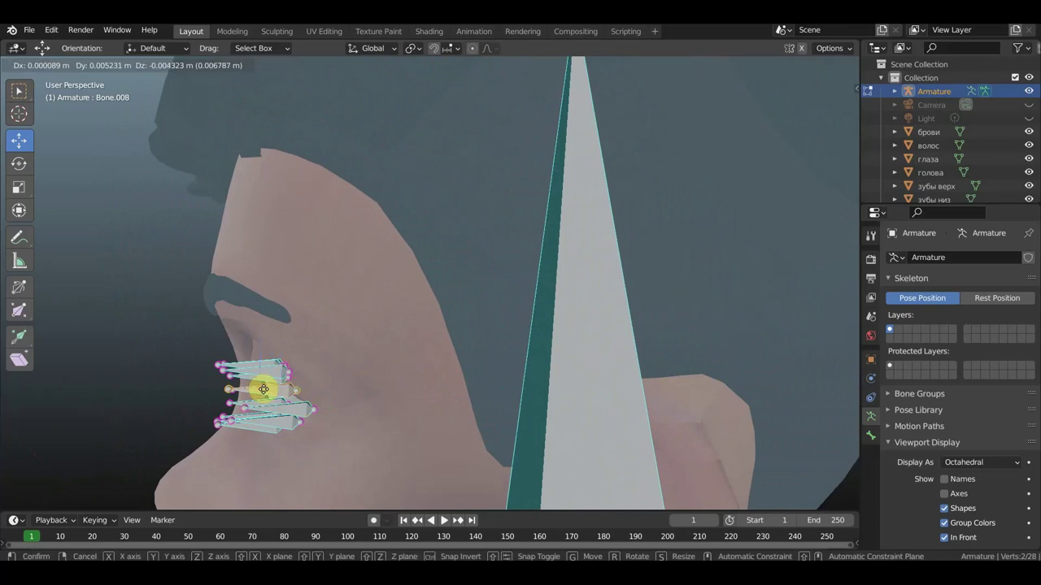
pyautogui.moveTo(279, 388); pyautogui.dragTo(640, 389, button='middle')
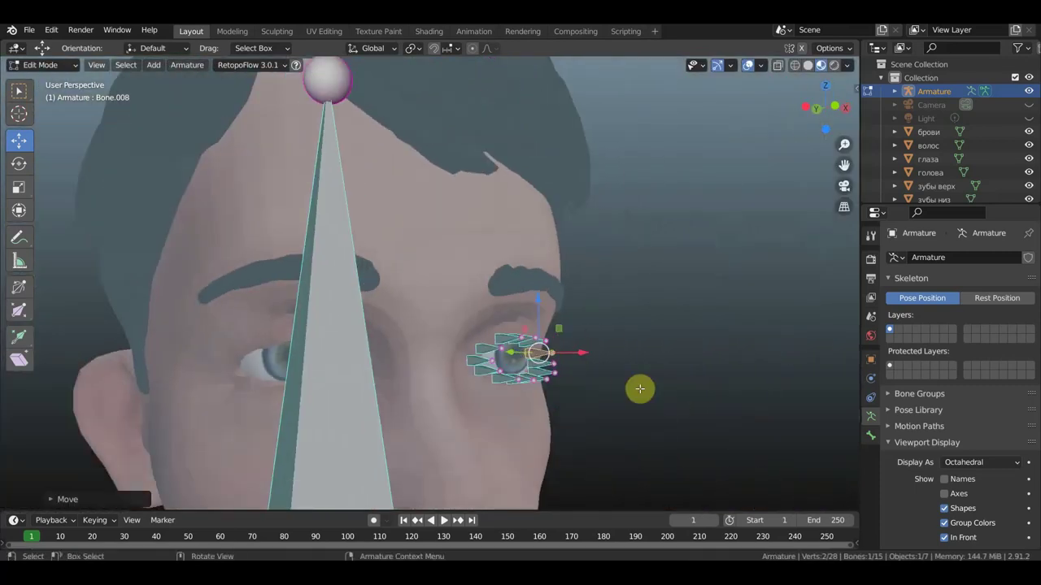
pyautogui.press('KP_1')
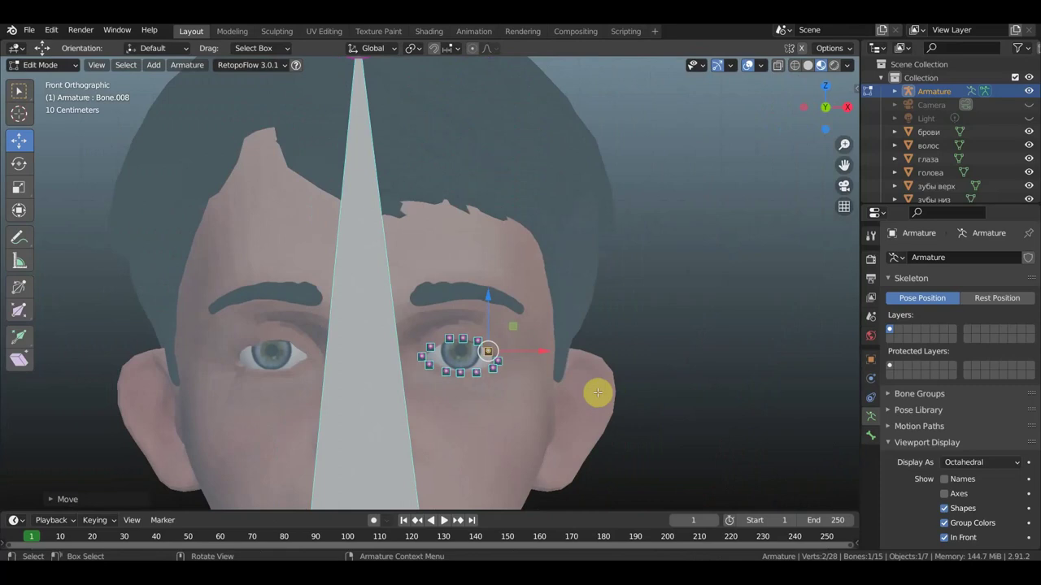
pyautogui.moveTo(545, 408); pyautogui.dragTo(413, 313)
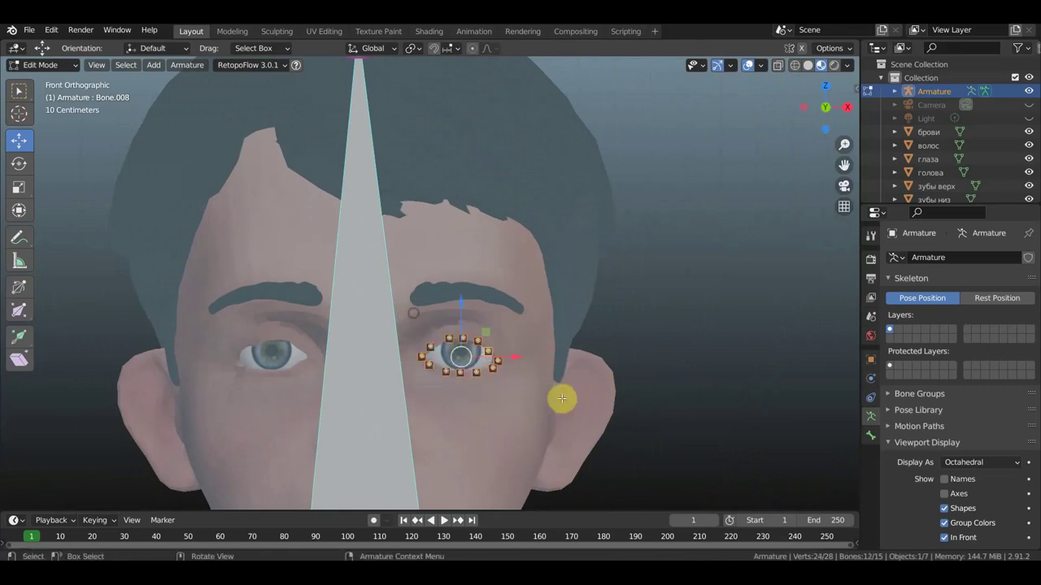
pyautogui.press('s')
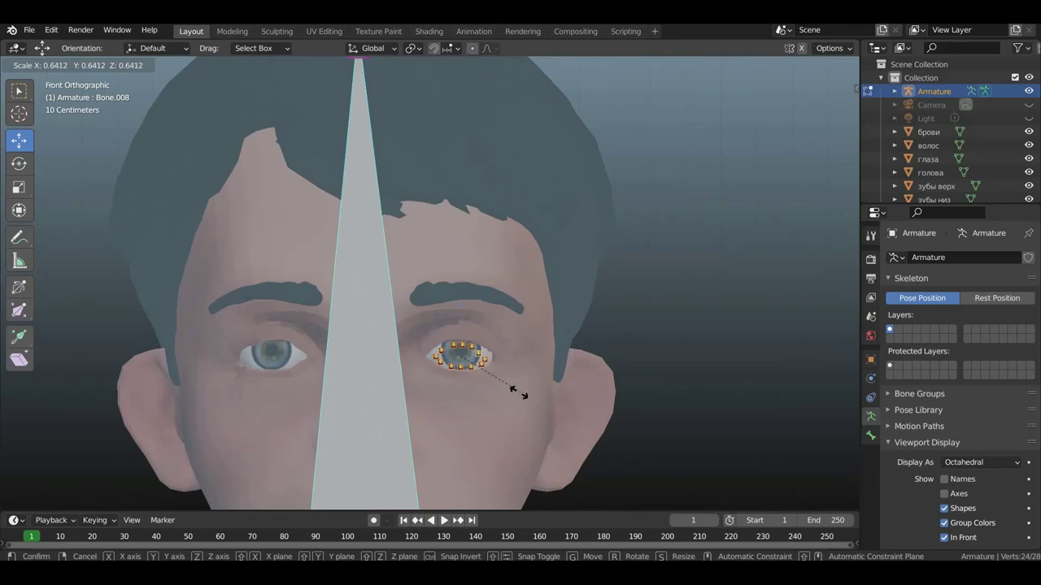
pyautogui.click(515, 392)
pyautogui.scroll(3, 521, 394)
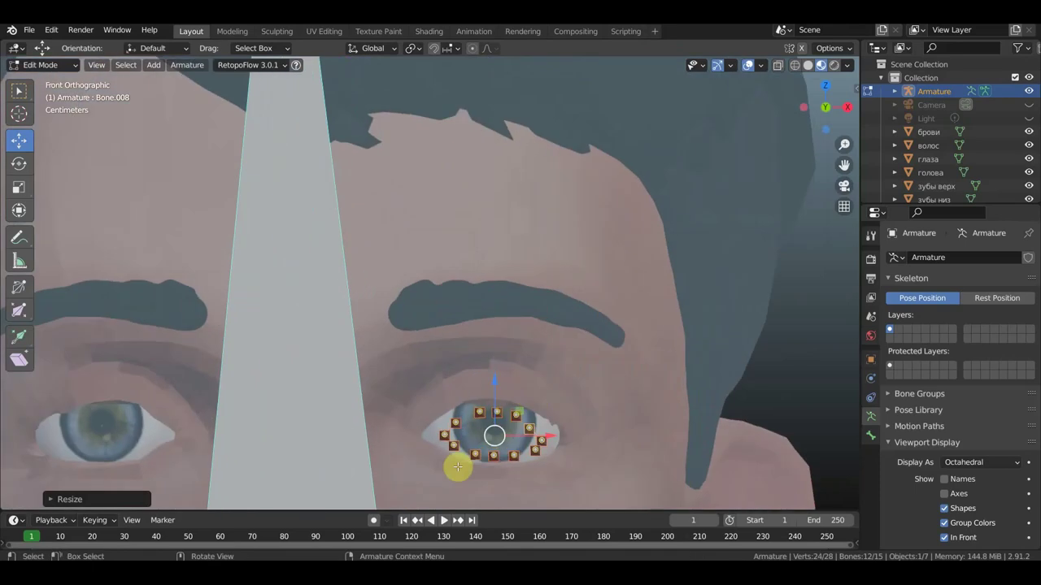
pyautogui.moveTo(464, 468); pyautogui.dragTo(431, 397)
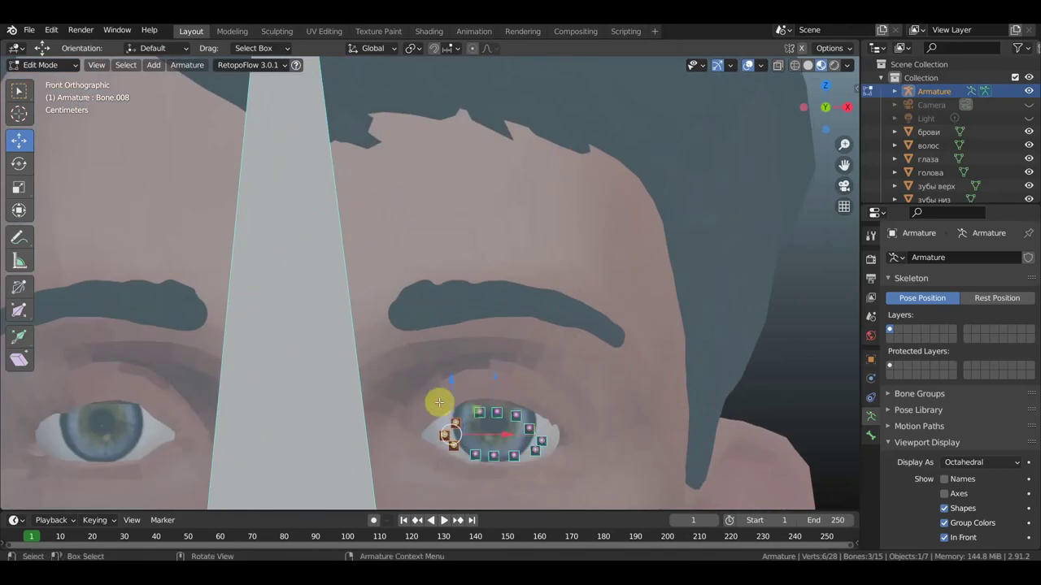
pyautogui.hotkey('ctrl', 'z')
pyautogui.hotkey('ctrl', 'z')
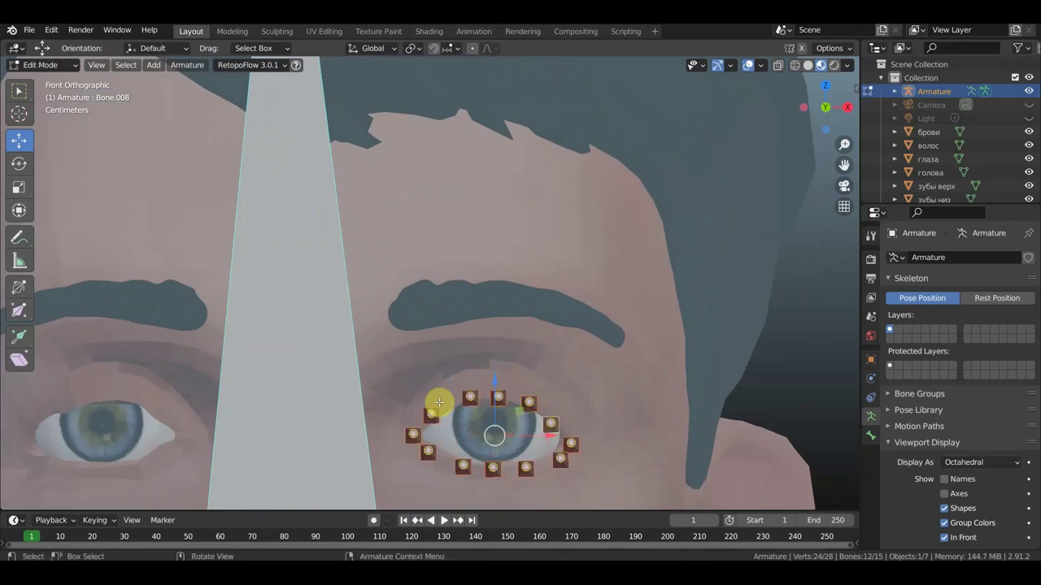
pyautogui.scroll(-3, 583, 390)
pyautogui.scroll(-2, 579, 390)
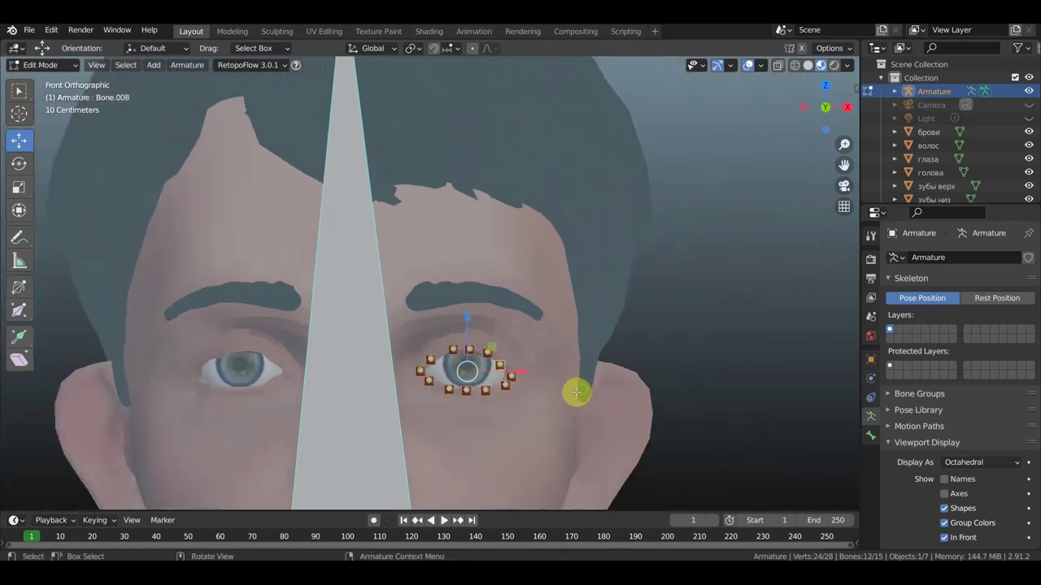
pyautogui.moveTo(577, 390); pyautogui.dragTo(362, 377, button='middle')
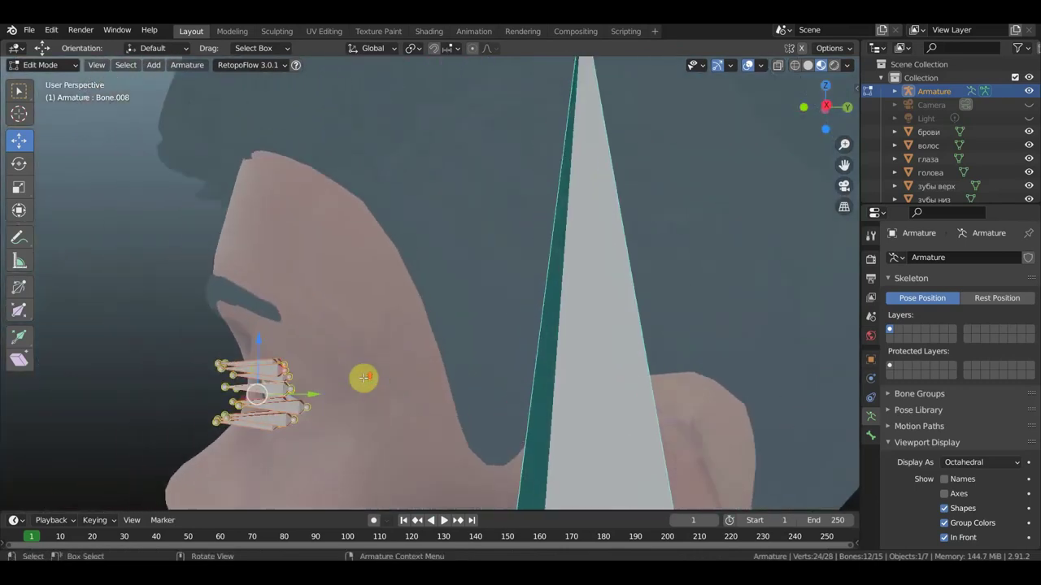
# Step: In front orthographic view, move the outermost eyelid ring bone down toward the eye's outer corner
pyautogui.scroll(2, 363, 344)
pyautogui.moveTo(355, 312); pyautogui.dragTo(339, 304, button='middle')
pyautogui.scroll(1, 339, 304)
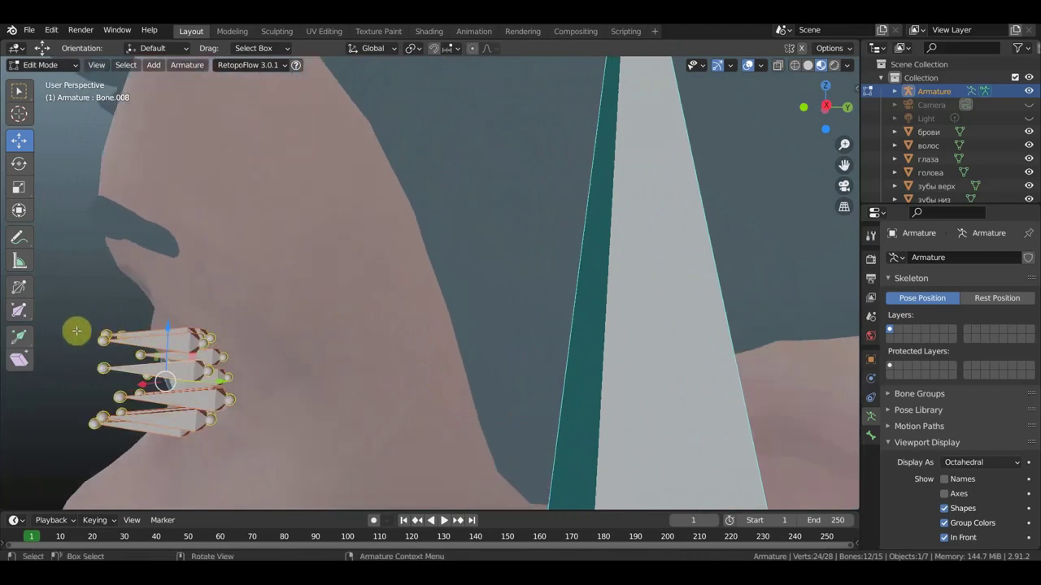
pyautogui.moveTo(76, 326); pyautogui.dragTo(336, 324, button='middle')
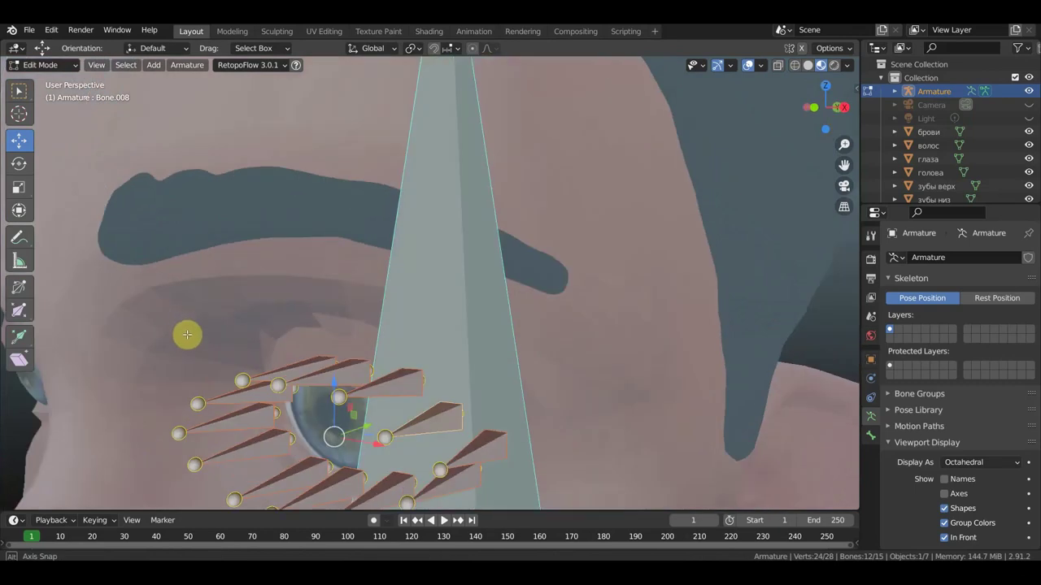
pyautogui.scroll(-4, 592, 353)
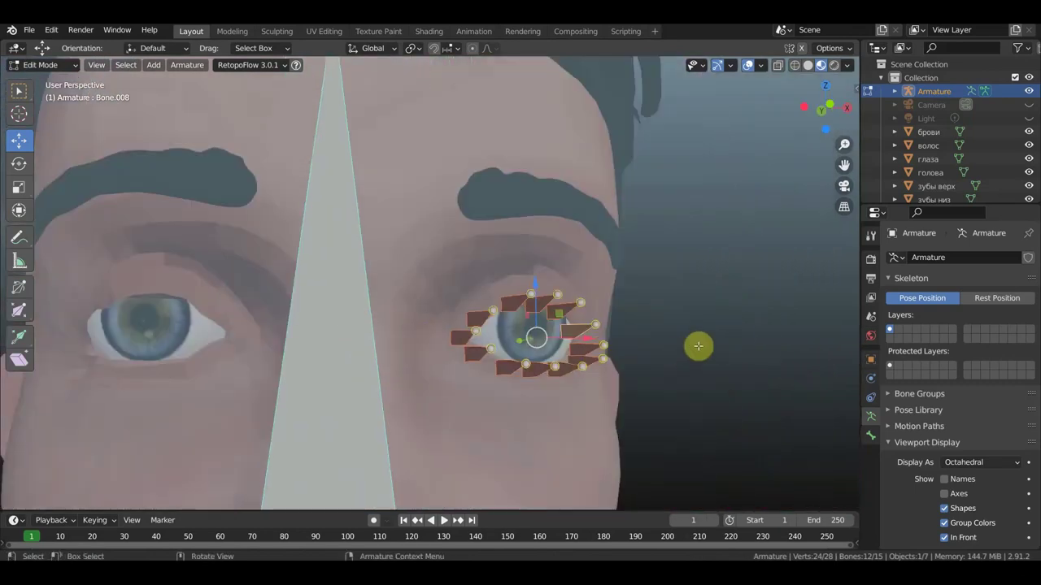
pyautogui.press('KP_1')
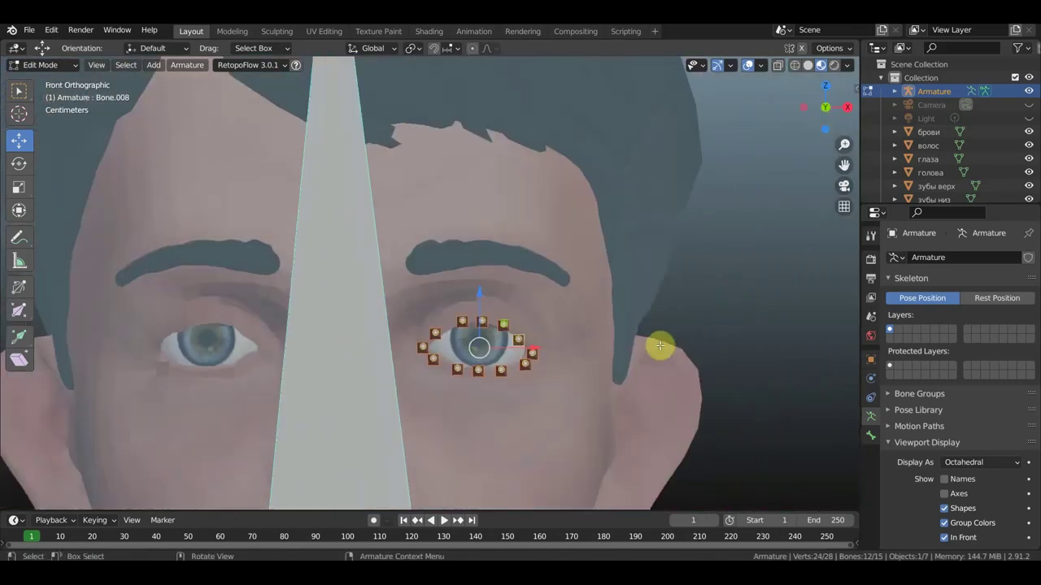
pyautogui.scroll(1, 660, 346)
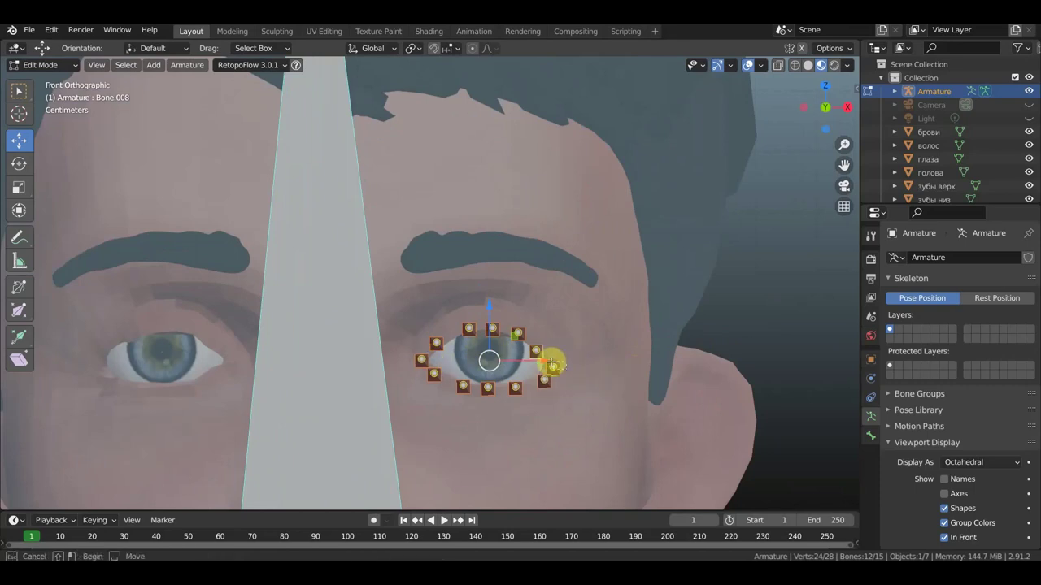
pyautogui.click(554, 366)
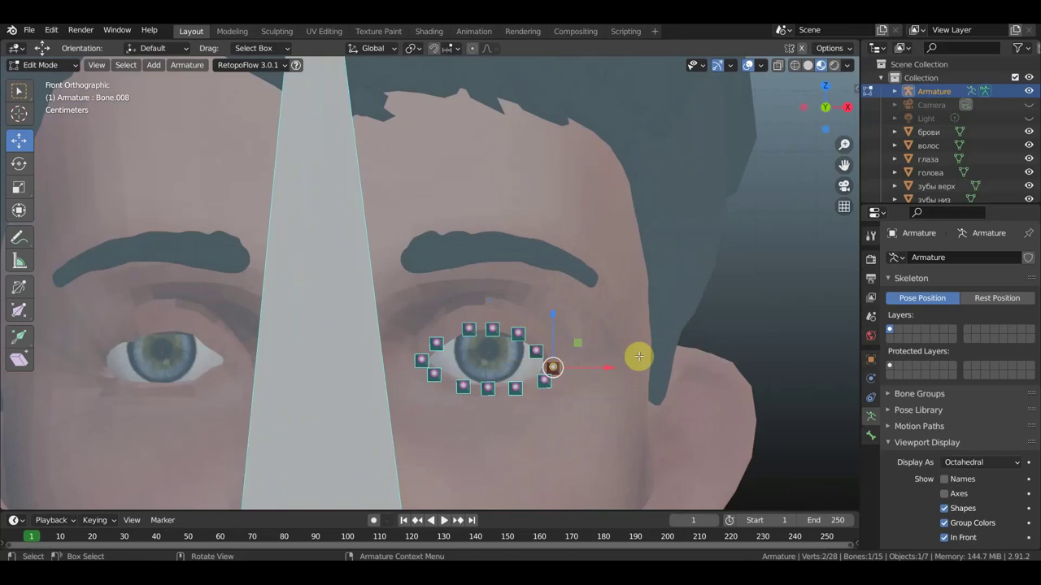
pyautogui.press('g')
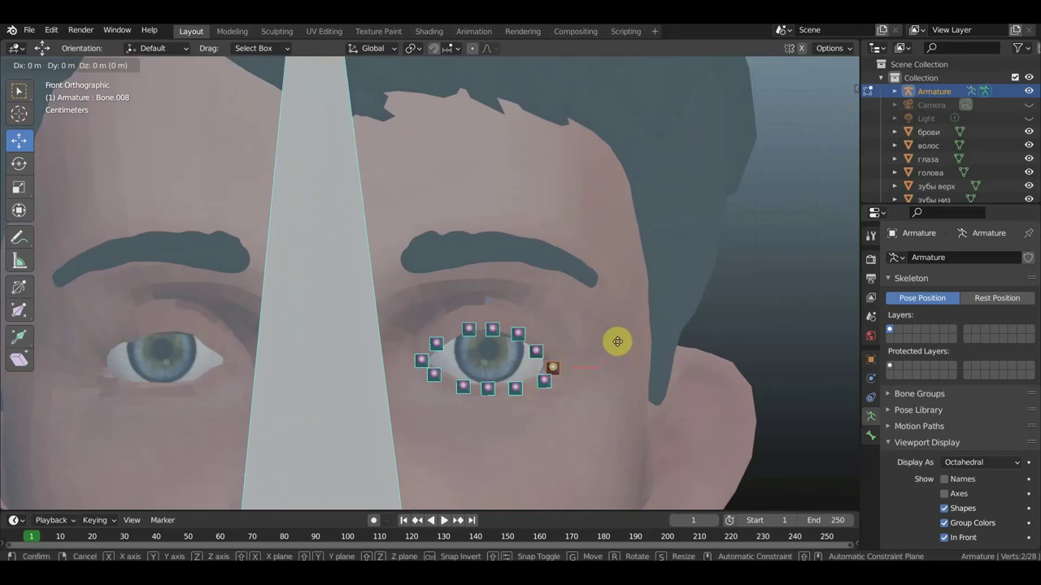
pyautogui.click(618, 341)
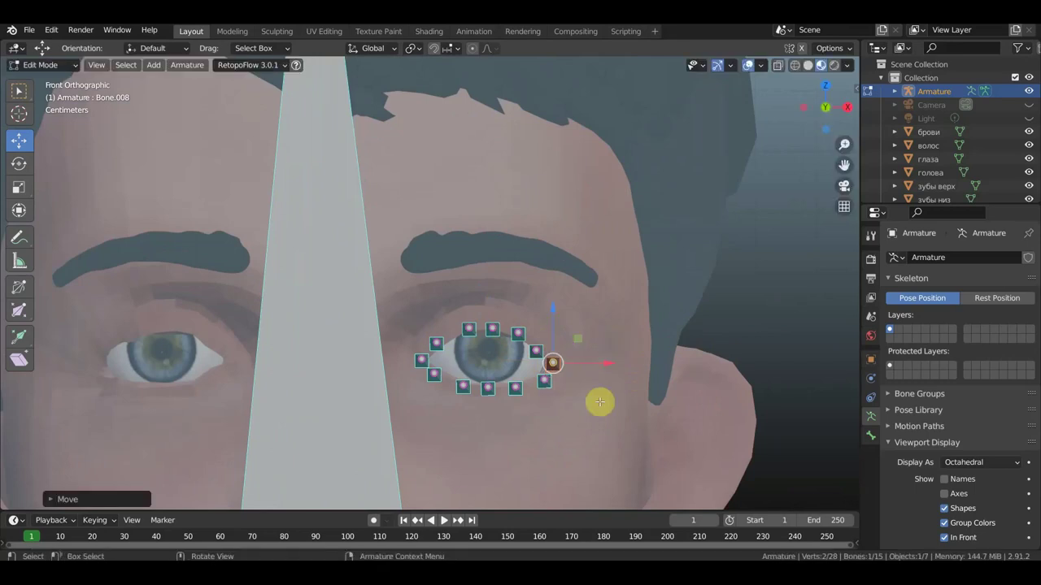
pyautogui.moveTo(543, 390); pyautogui.dragTo(534, 408)
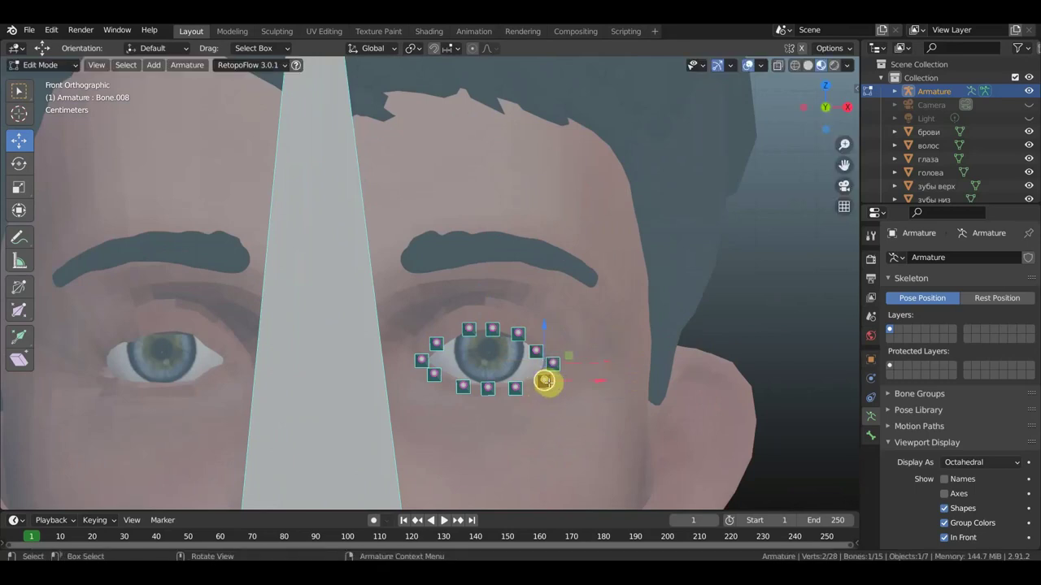
pyautogui.press('g')
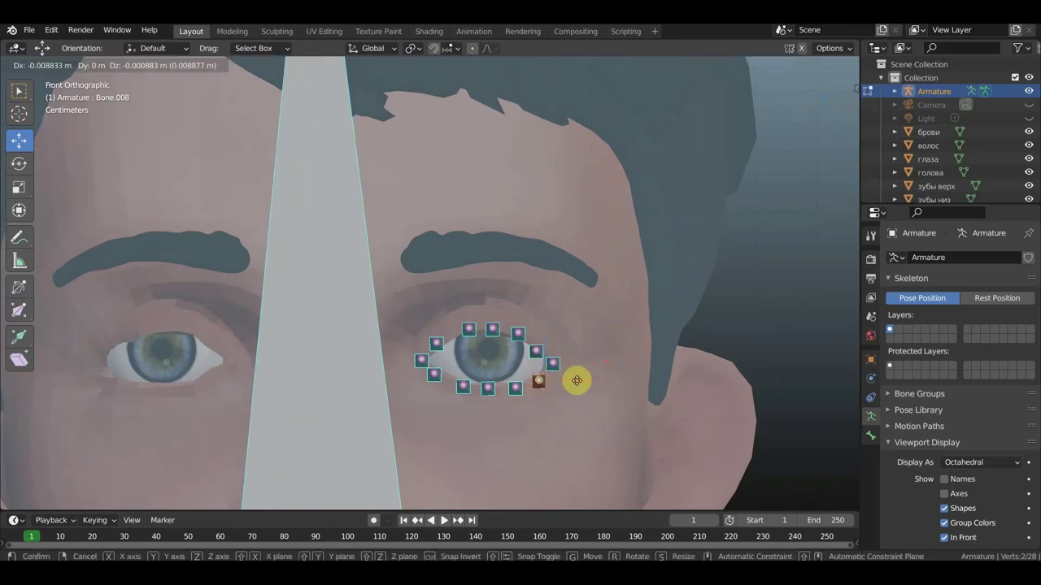
pyautogui.click(577, 381)
# Step: In right side view, duplicate one of the eyelid ring bones with Shift+D
pyautogui.moveTo(578, 379)
pyautogui.mouseDown(button='middle')
pyautogui.moveTo(462, 383)
pyautogui.moveTo(426, 373)
pyautogui.mouseUp(button='middle')
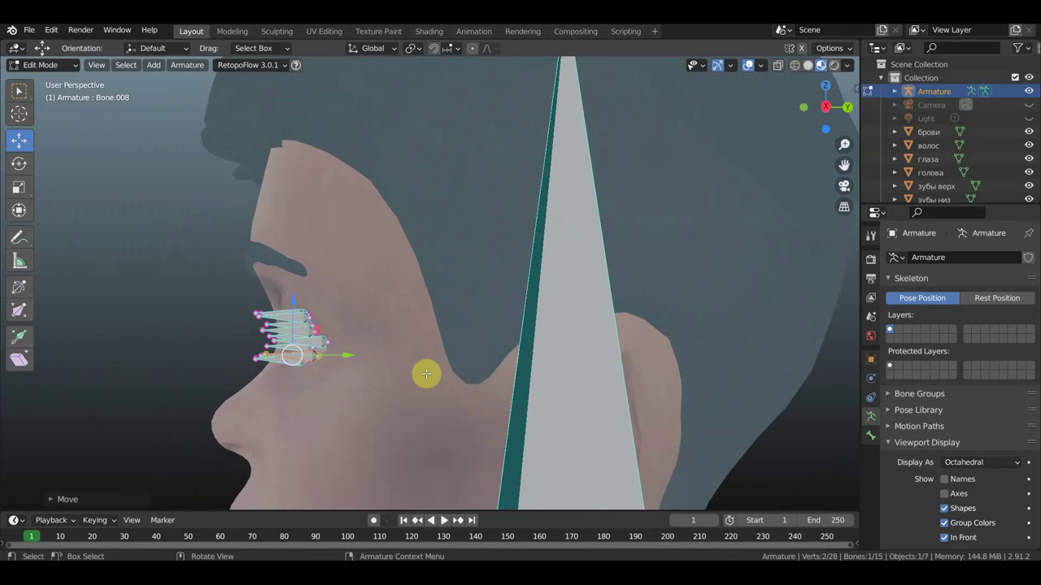
pyautogui.press('KP_1')
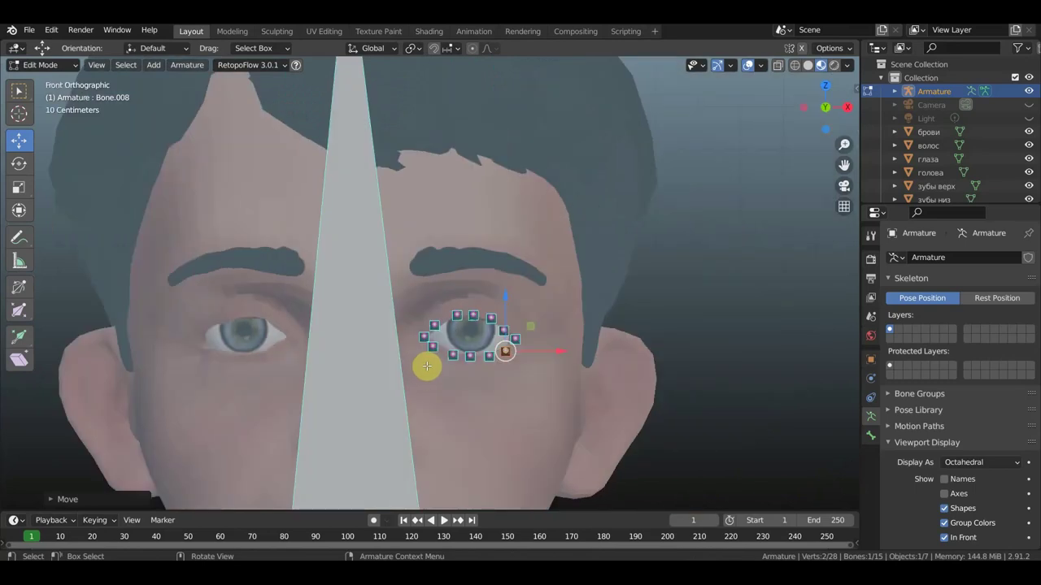
pyautogui.scroll(1, 430, 344)
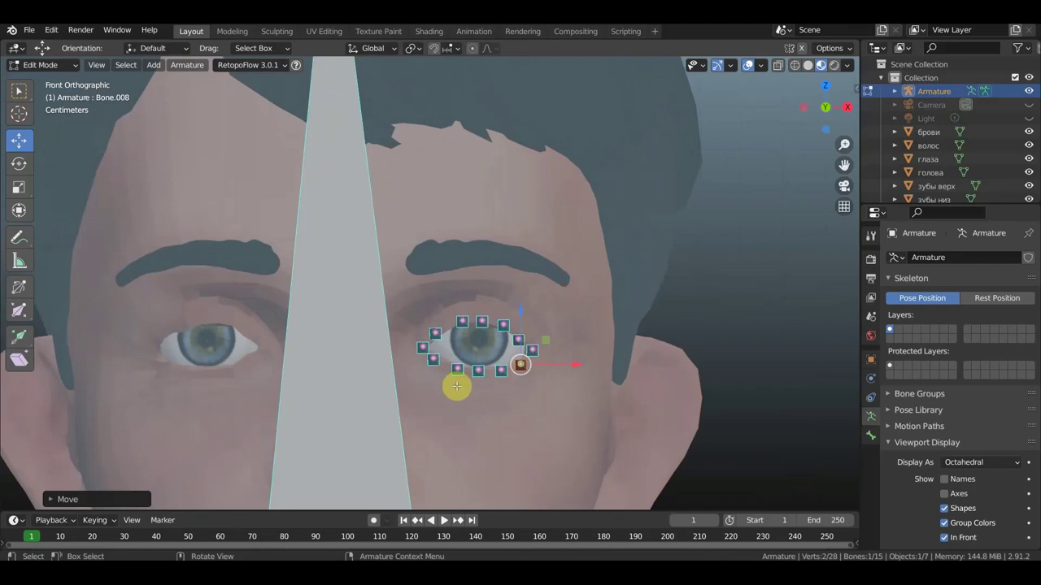
pyautogui.press('KP_3')
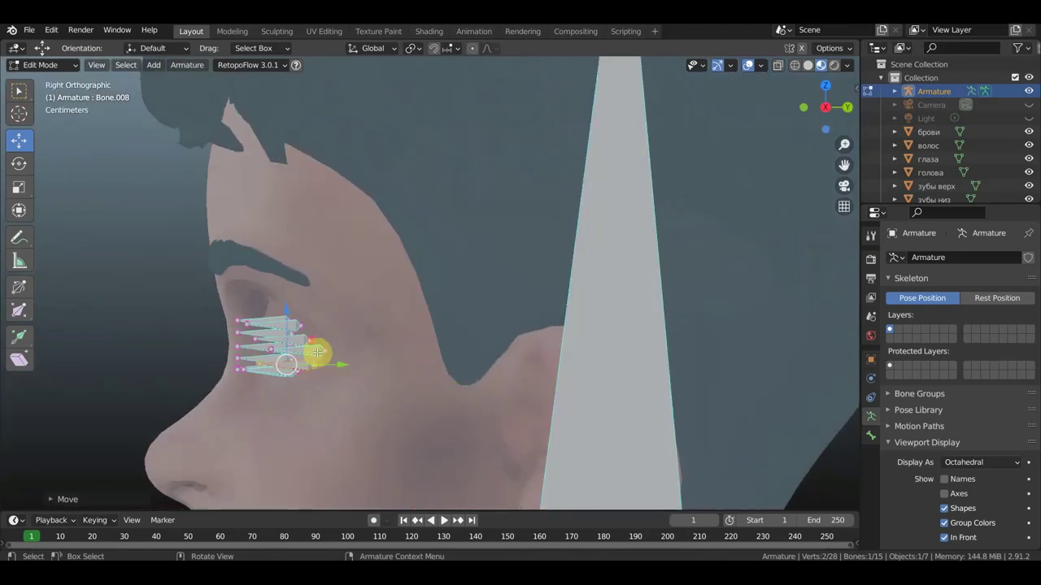
pyautogui.click(315, 350)
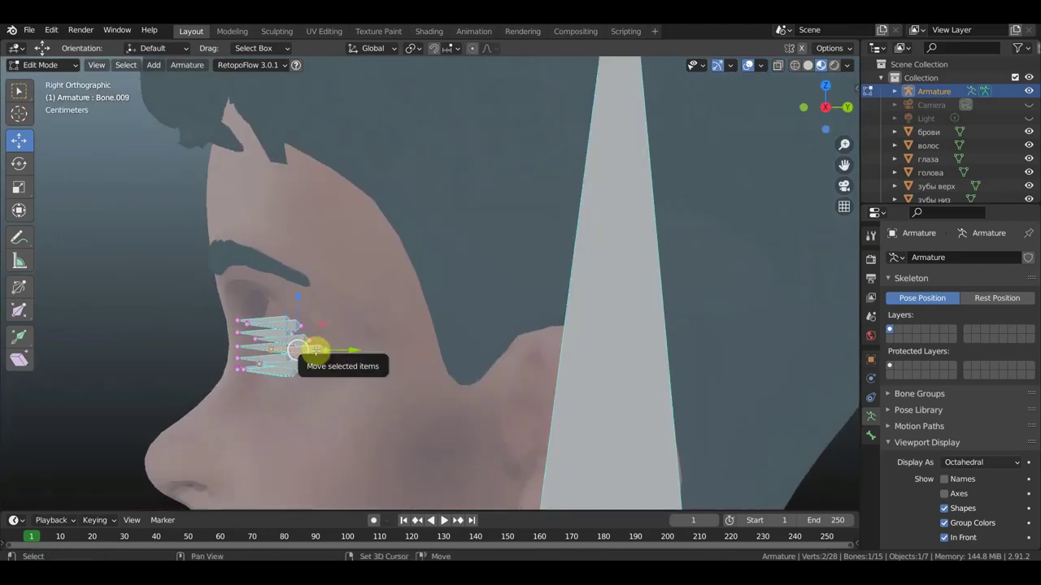
pyautogui.hotkey('shift', 'd')
# Step: Drop the copy back along the cheek, enlarge it, and centre it on the eyeball along X and Z
pyautogui.click(367, 344)
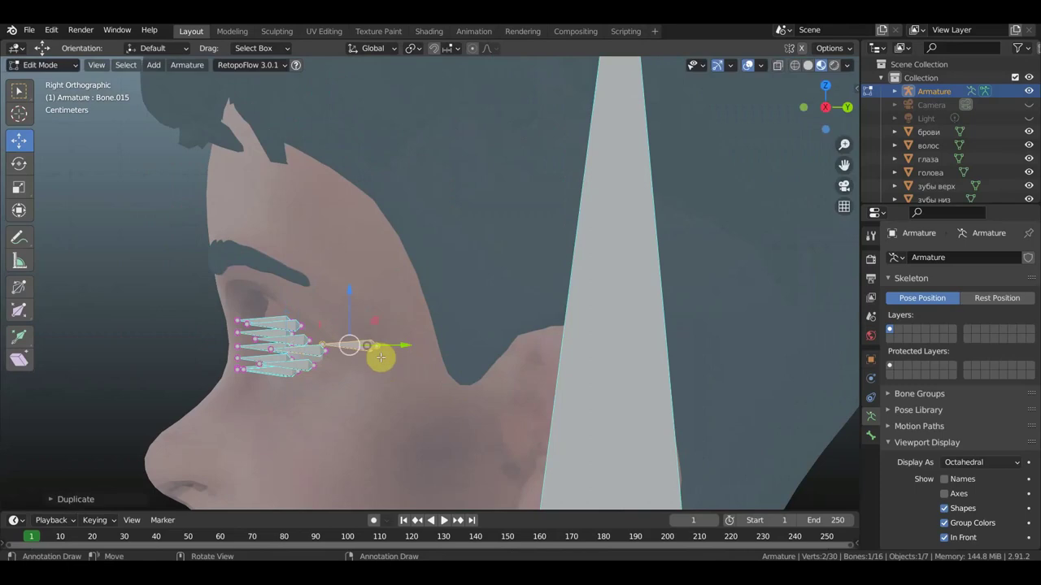
pyautogui.press('s')
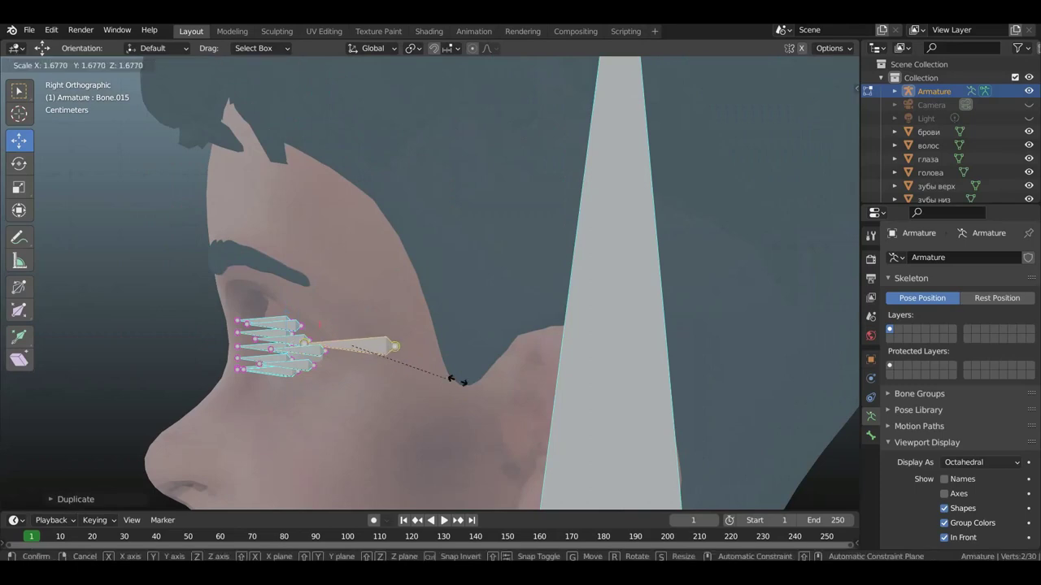
pyautogui.click(480, 387)
pyautogui.press('KP_1')
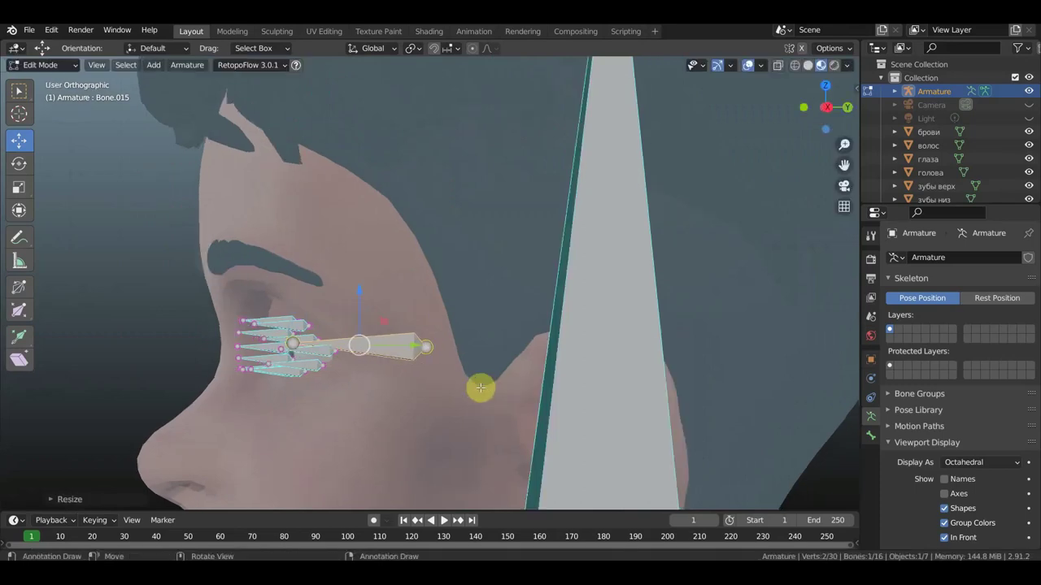
pyautogui.press('g')
pyautogui.press('x')
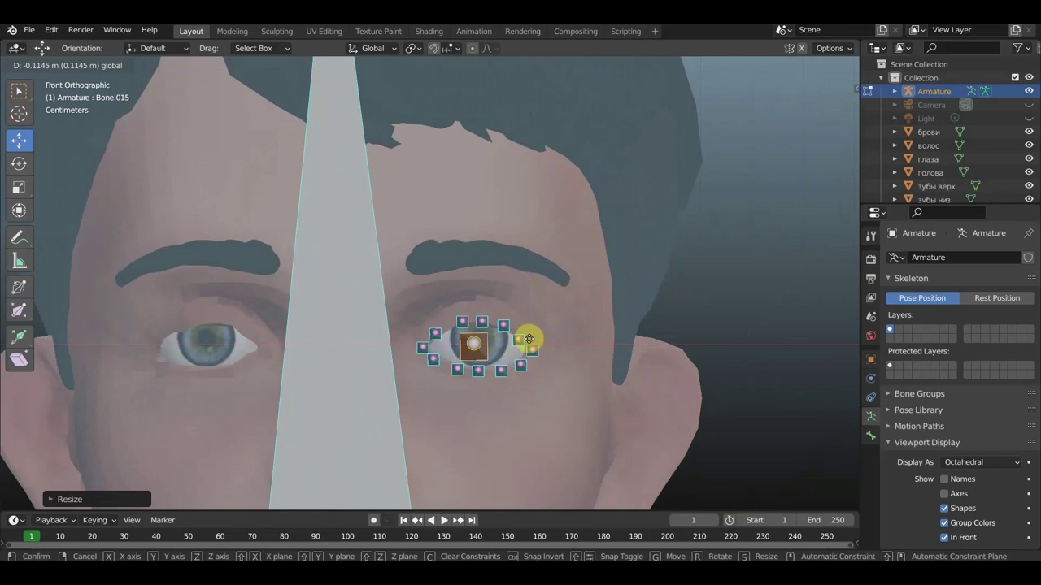
pyautogui.click(496, 325)
pyautogui.press('g')
pyautogui.press('z')
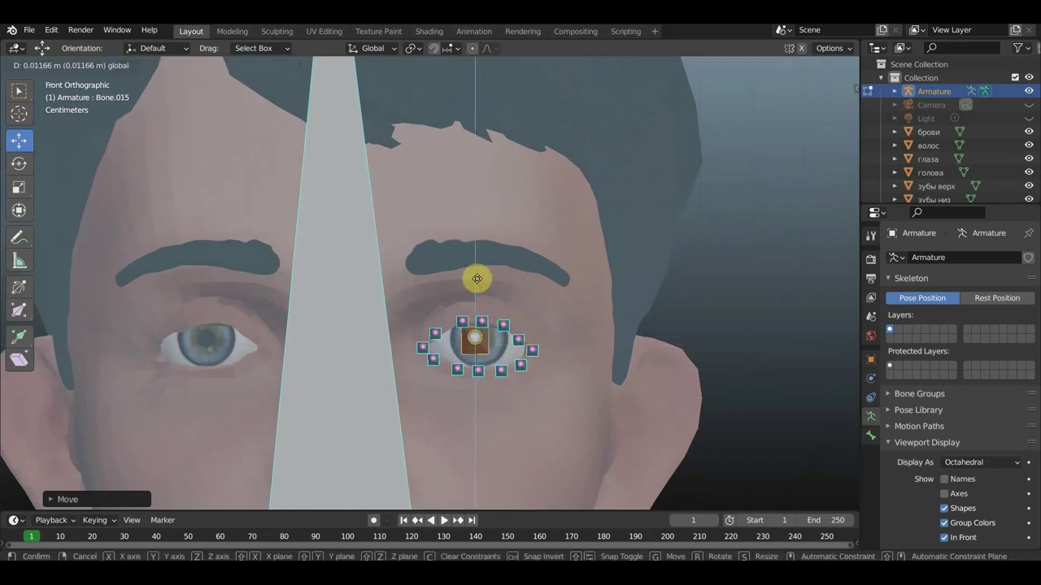
pyautogui.click(533, 289)
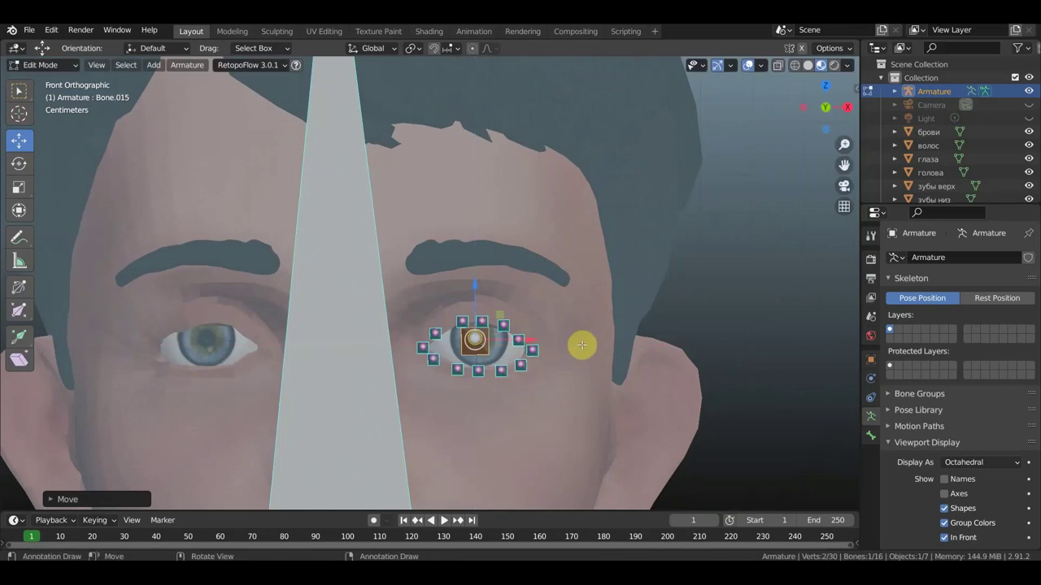
# Step: In side view, shorten the eye bone, slide it toward the eye, and tilt it slightly
pyautogui.press('KP_3')
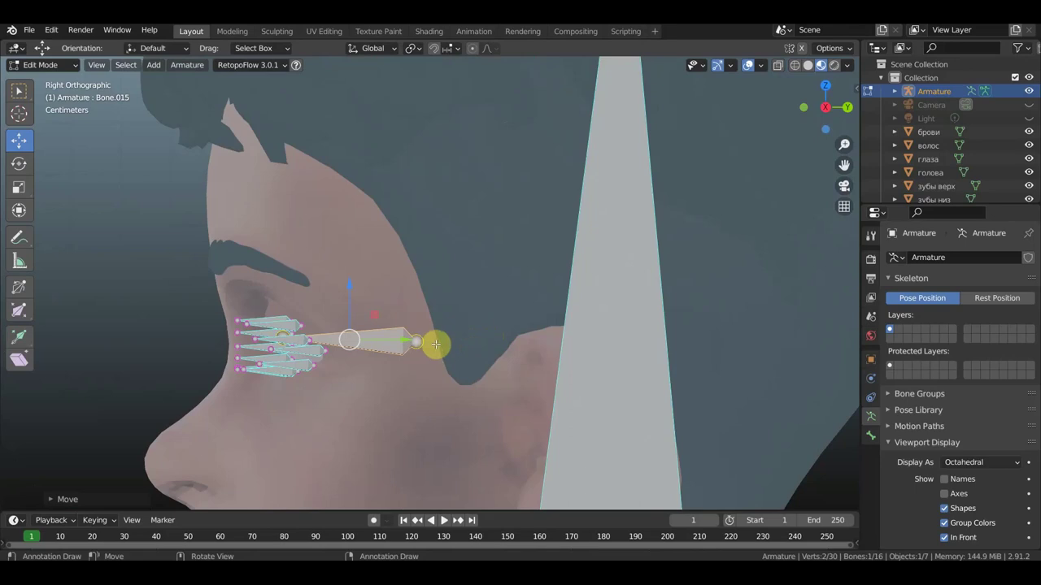
pyautogui.press('s')
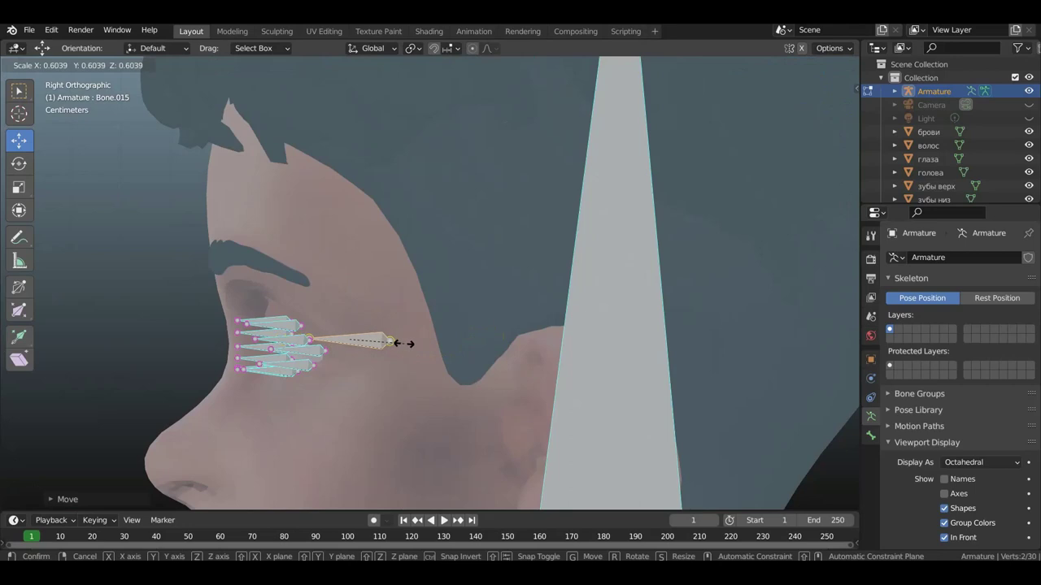
pyautogui.click(405, 343)
pyautogui.moveTo(399, 341)
pyautogui.mouseDown()
pyautogui.moveTo(374, 337)
pyautogui.moveTo(386, 339)
pyautogui.mouseUp()
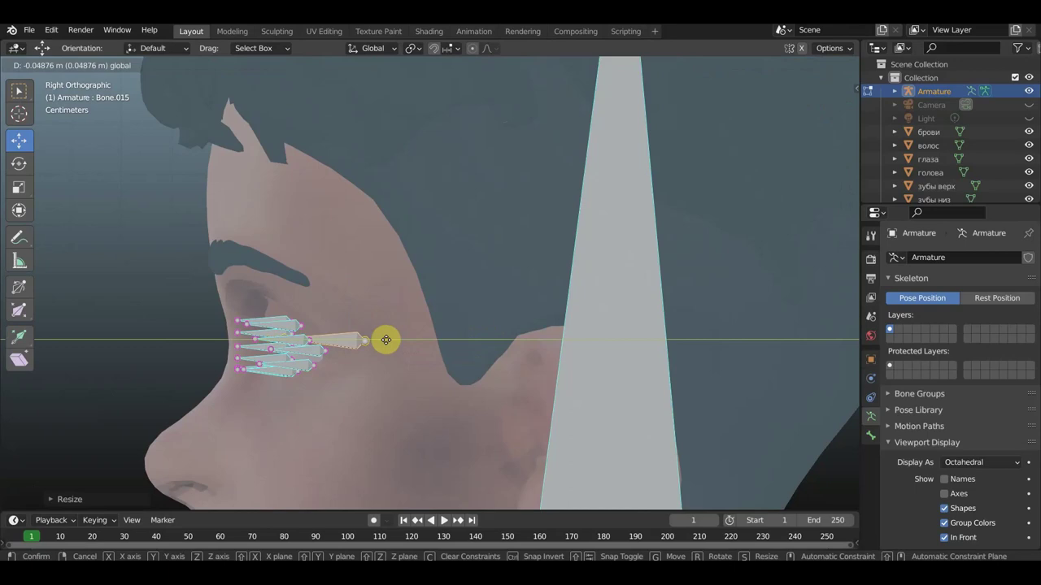
pyautogui.click(386, 340)
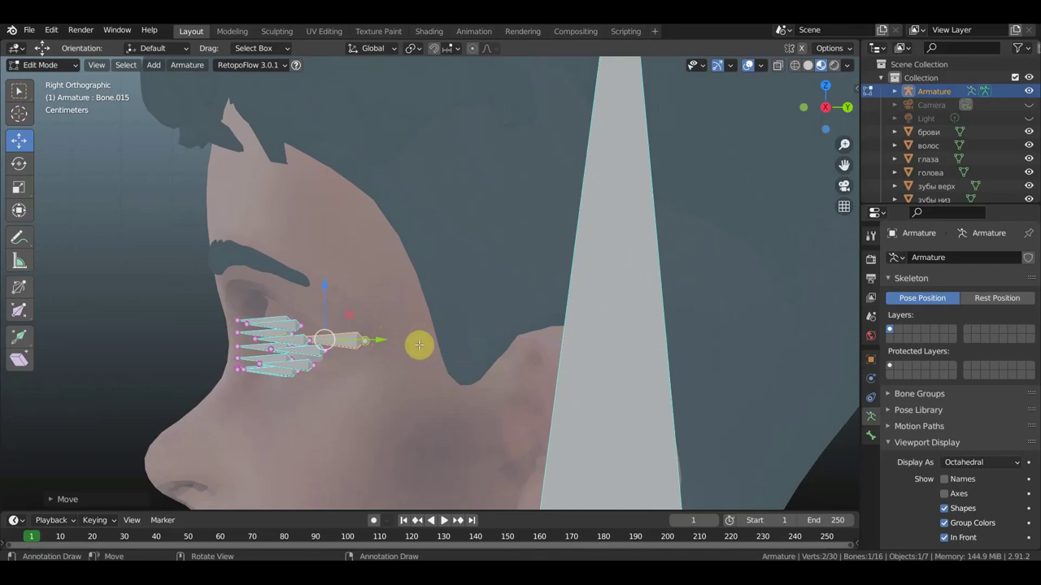
pyautogui.press('r')
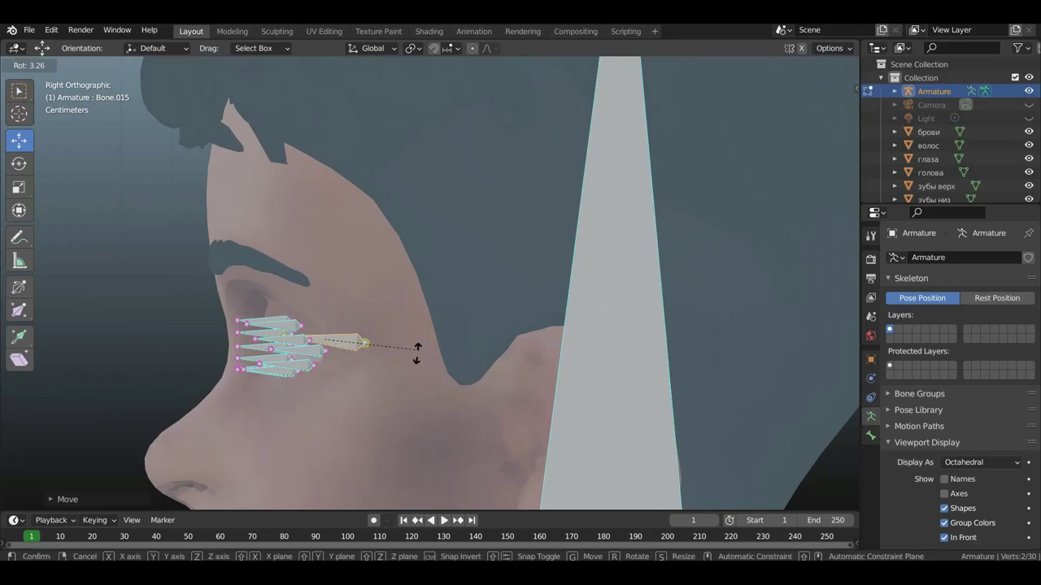
pyautogui.click(416, 355)
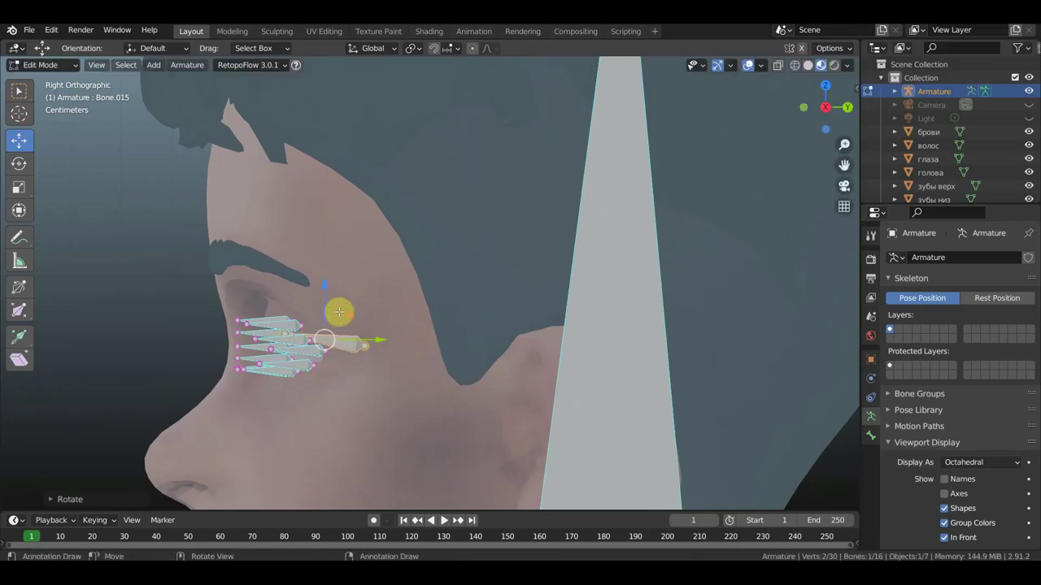
# Step: Adjust the eye bone, then extrude a copy, rotate it, and lower it slightly
pyautogui.moveTo(323, 284); pyautogui.dragTo(371, 338)
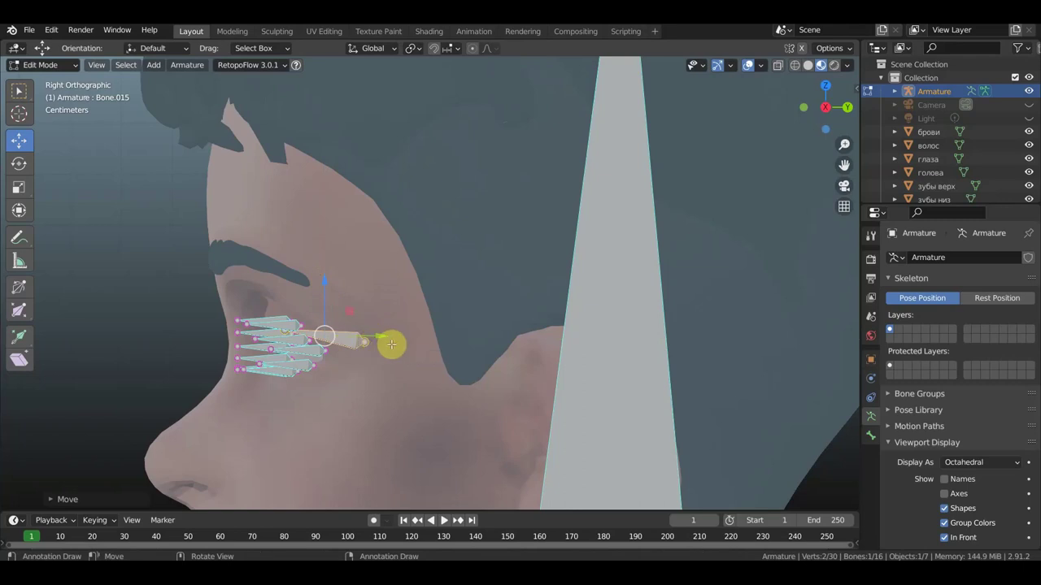
pyautogui.press('e')
pyautogui.rightClick(439, 349)
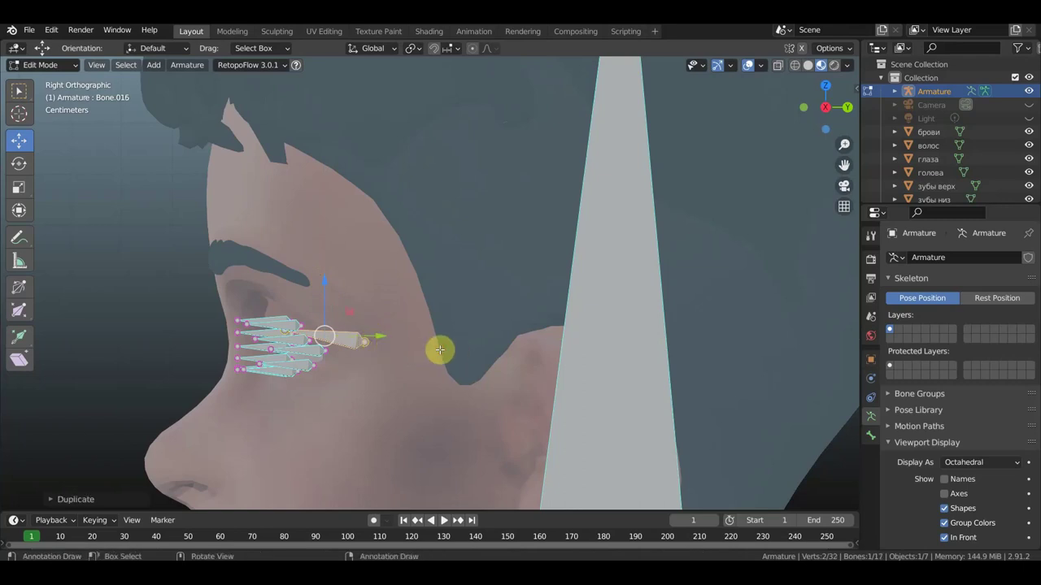
pyautogui.press('r')
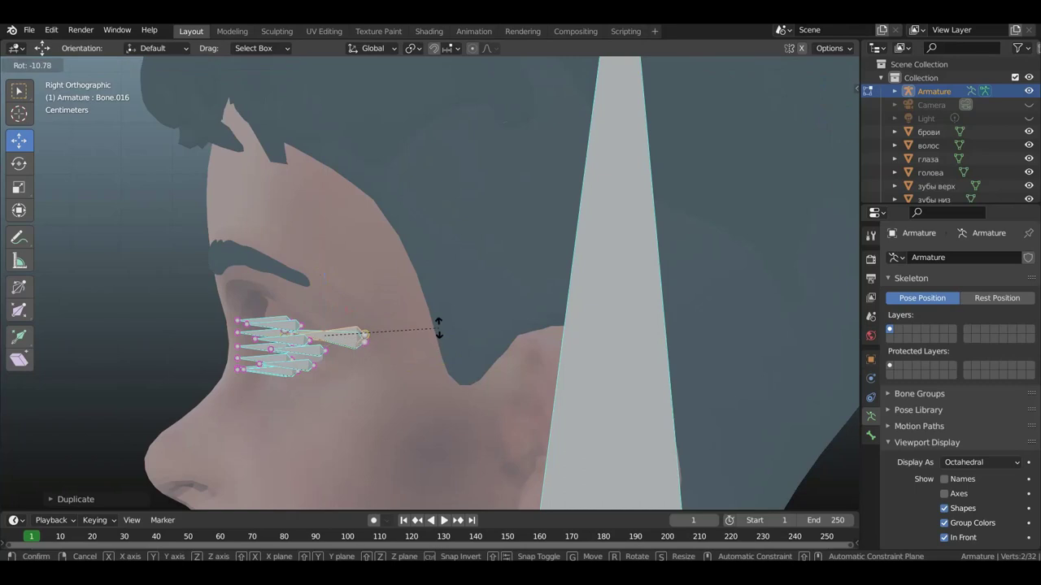
pyautogui.click(318, 284)
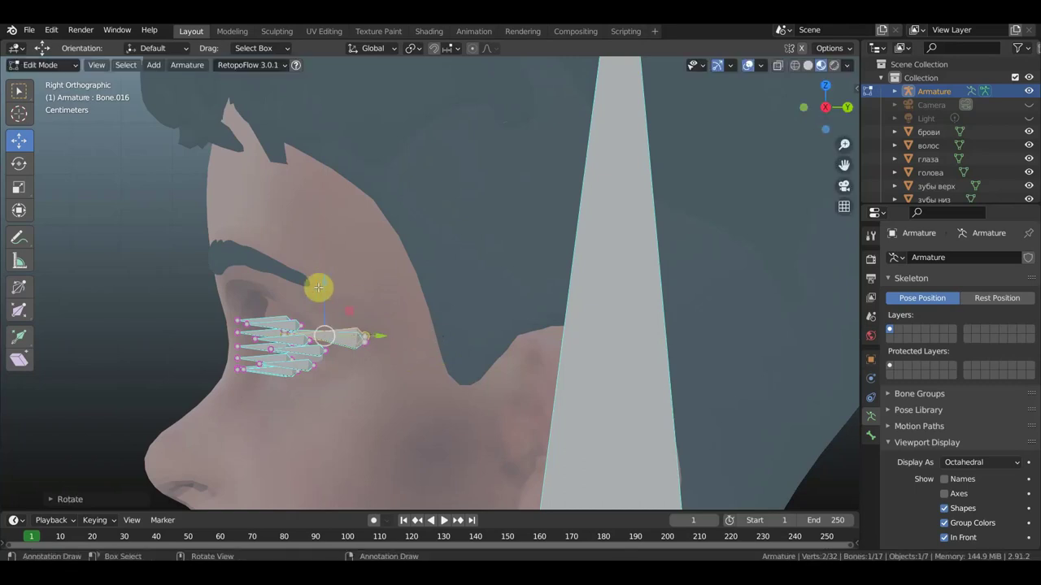
pyautogui.moveTo(325, 281); pyautogui.dragTo(329, 295)
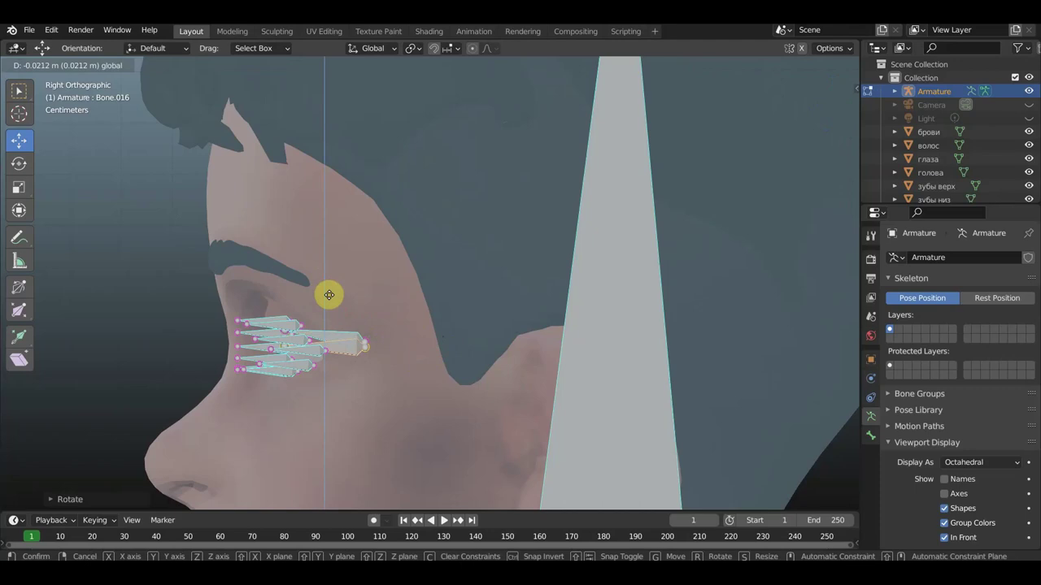
pyautogui.moveTo(329, 294); pyautogui.dragTo(329, 292)
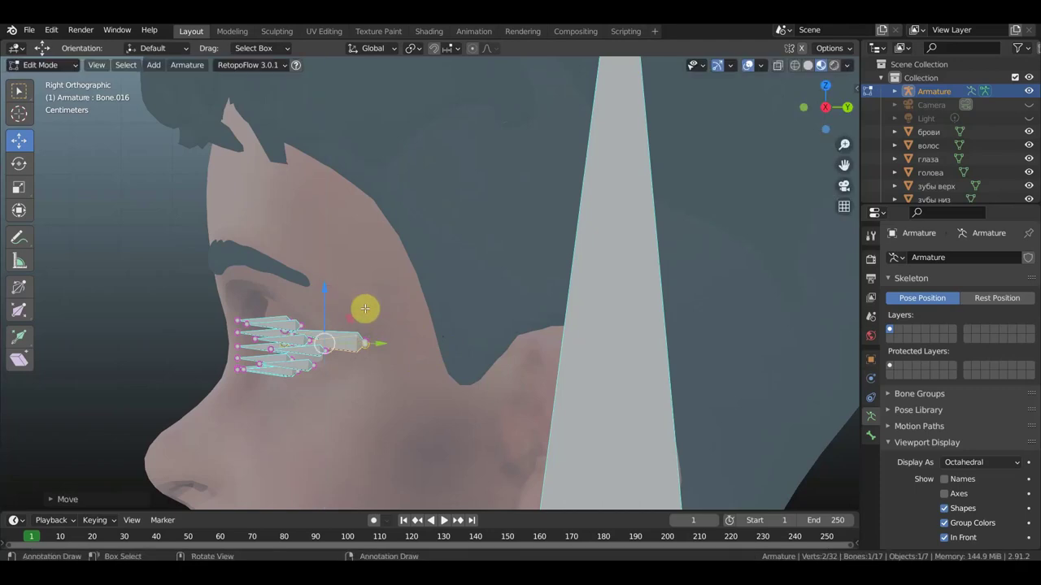
# Step: Duplicate the bone once more, then rotate and reposition the new copy
pyautogui.hotkey('shift', 'd')
pyautogui.click(434, 336)
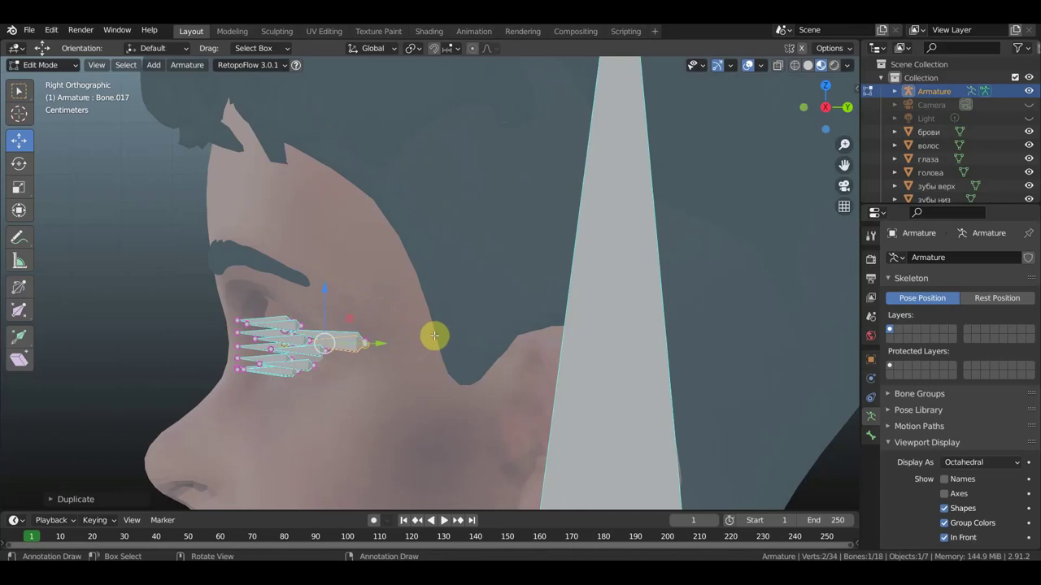
pyautogui.press('r')
pyautogui.click(419, 301)
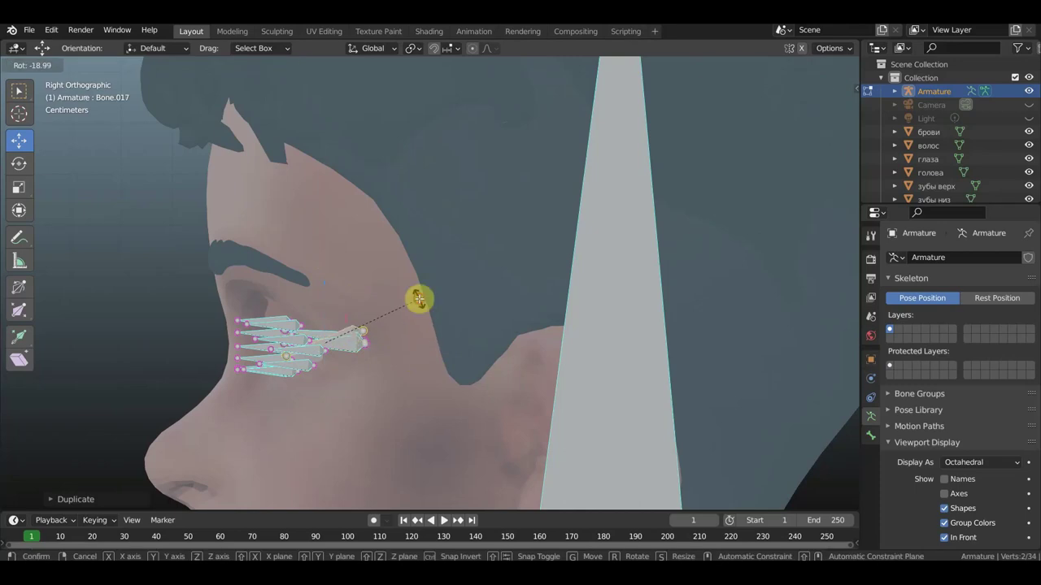
pyautogui.press('g')
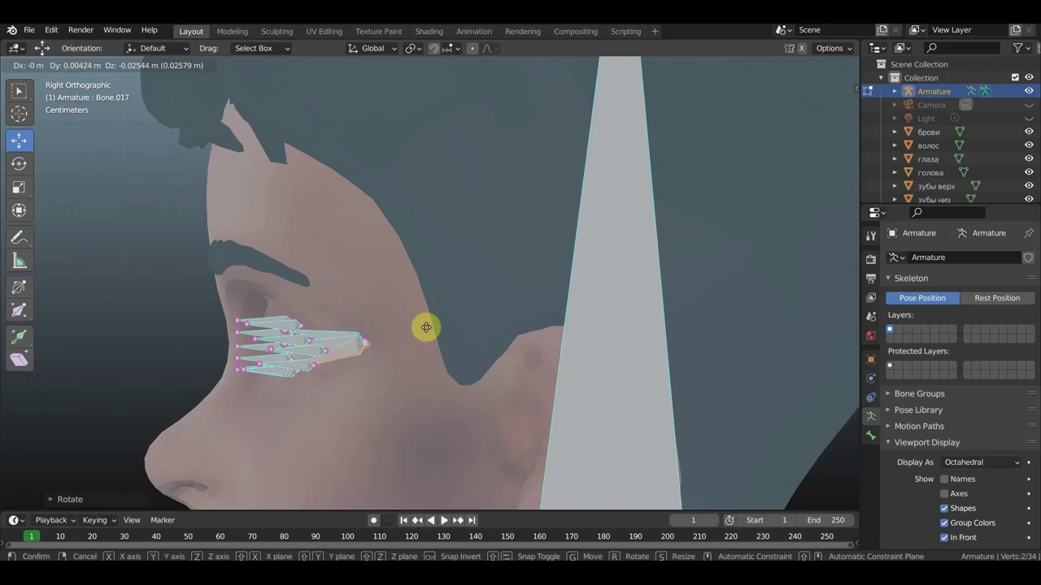
pyautogui.click(425, 327)
# Step: Bring the bone tips into view and add the upper fanned bone to the selection
pyautogui.scroll(3, 359, 322)
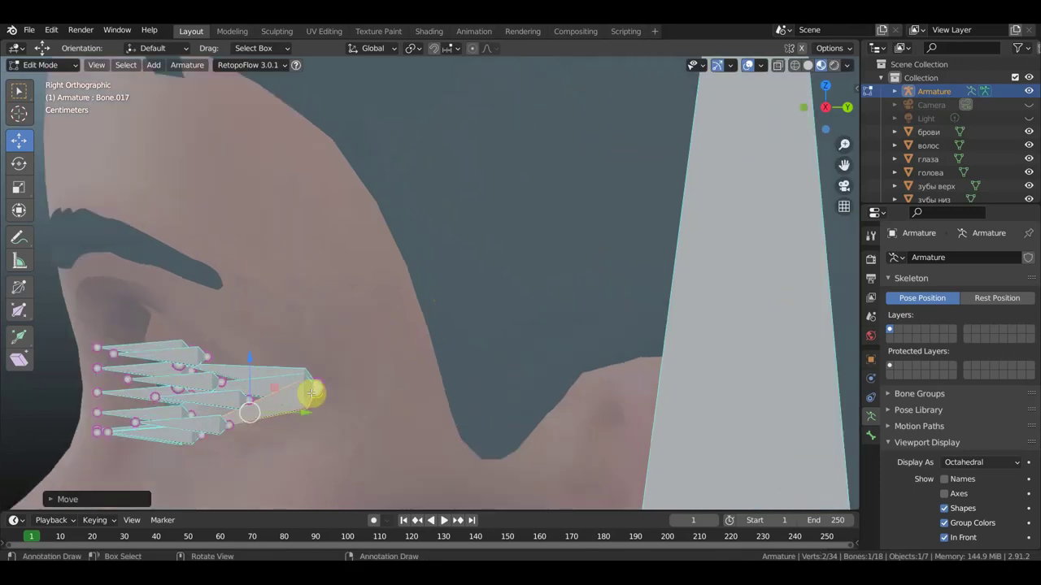
pyautogui.scroll(3, 340, 383)
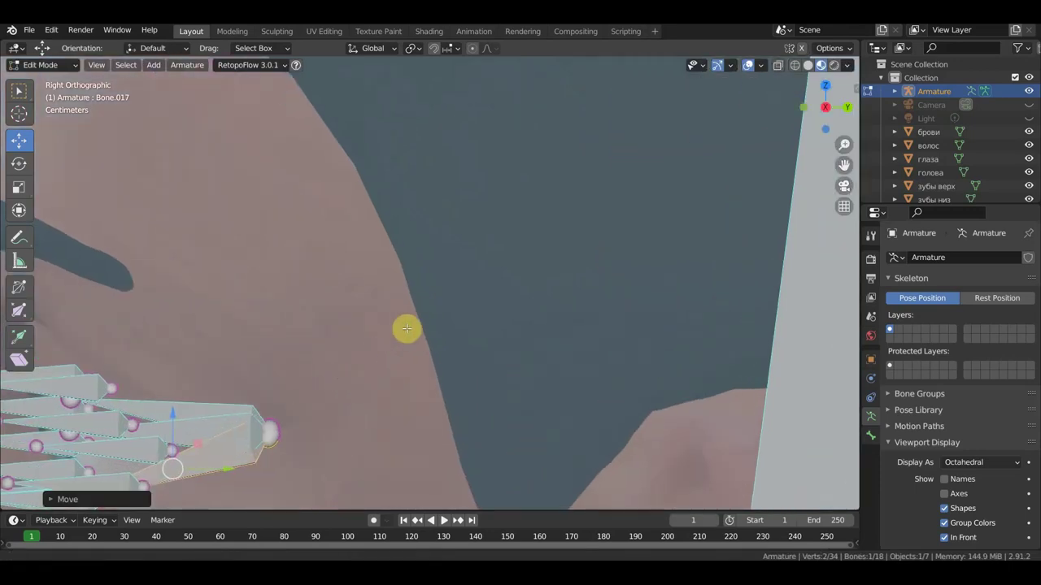
pyautogui.keyDown('shift'); pyautogui.moveTo(340, 383); pyautogui.dragTo(432, 334, button='middle'); pyautogui.keyUp('shift')
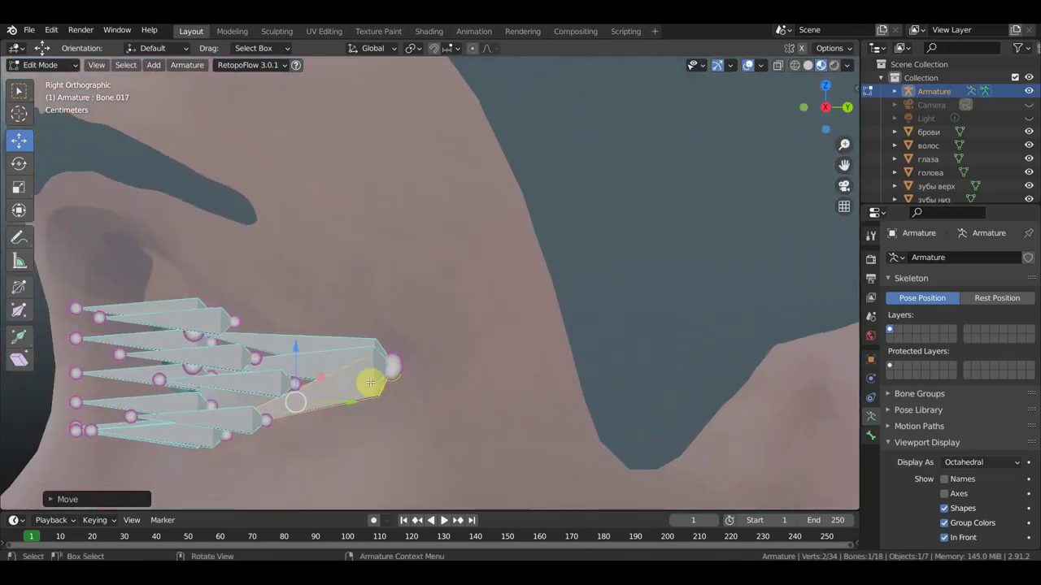
pyautogui.keyDown('shift'); pyautogui.click(314, 344); pyautogui.keyUp('shift')
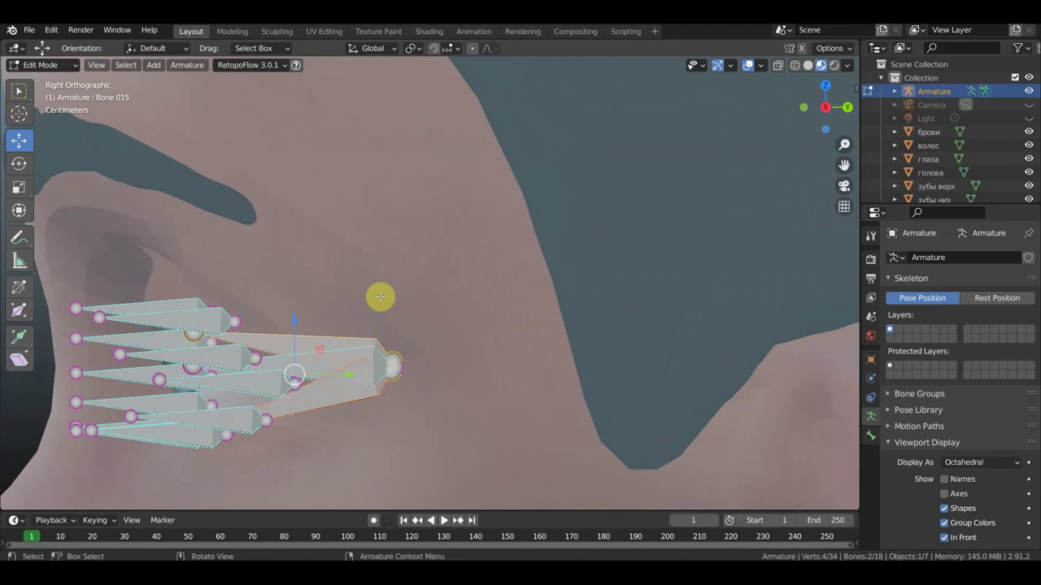
pyautogui.scroll(-5, 561, 232)
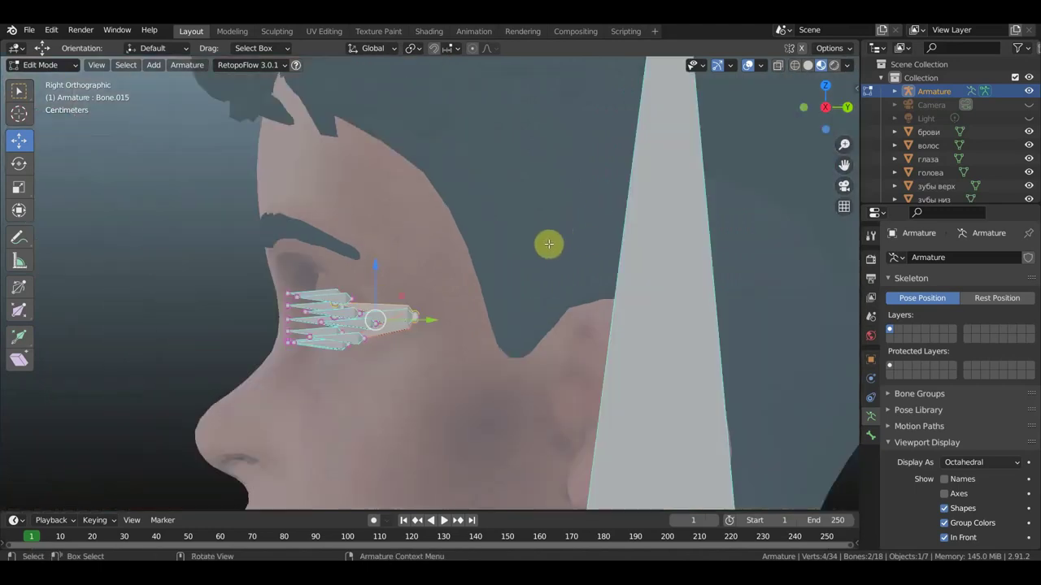
# Step: Parent the eye bone to the head bone with Keep Offset
pyautogui.keyDown('shift'); pyautogui.click(669, 287); pyautogui.keyUp('shift')
pyautogui.hotkey('ctrl', 'p')
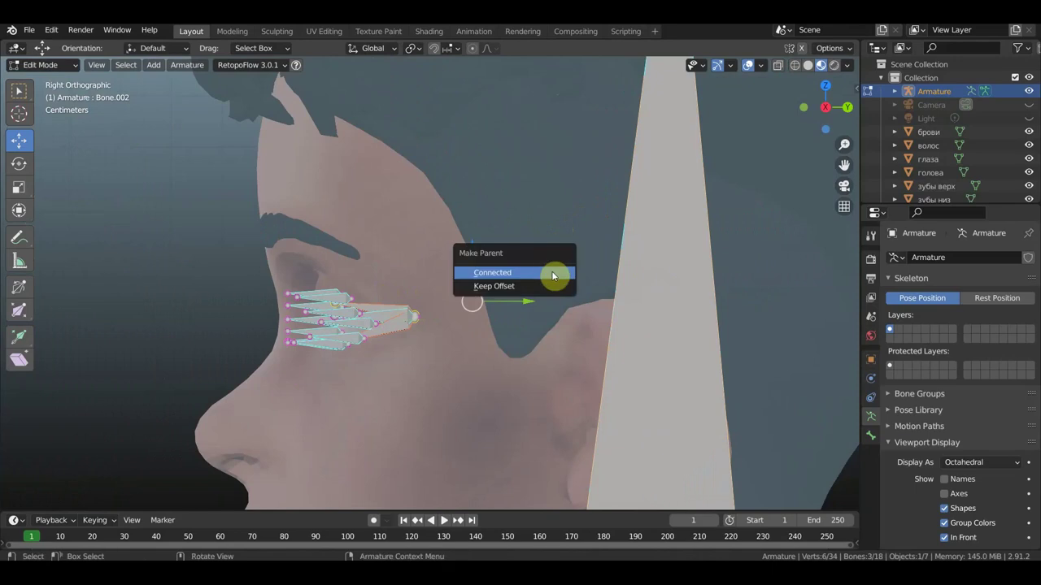
pyautogui.click(538, 287)
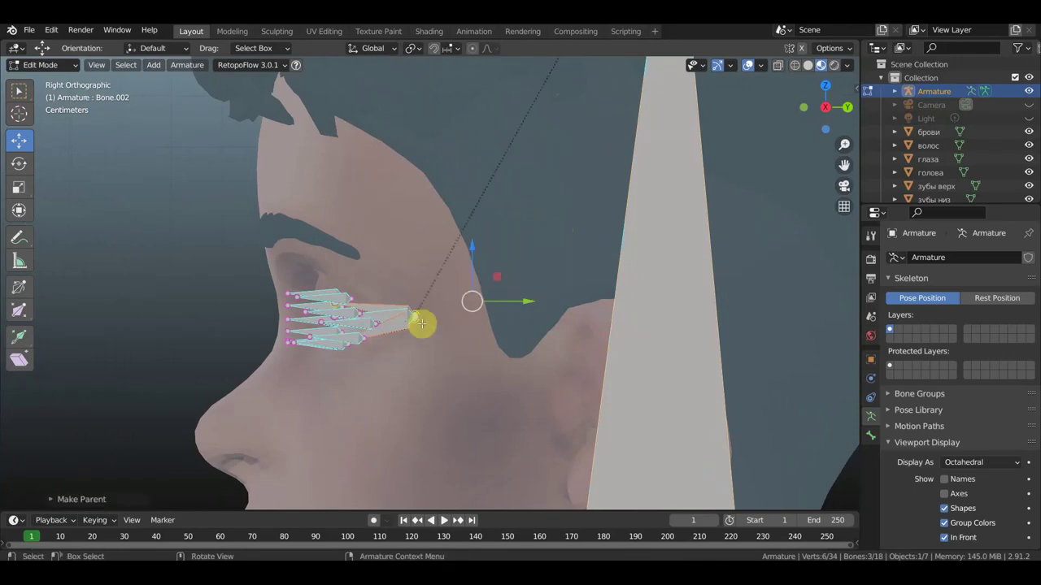
# Step: Select the eye bone's rear end and extrude a new bone from it
pyautogui.scroll(2, 398, 323)
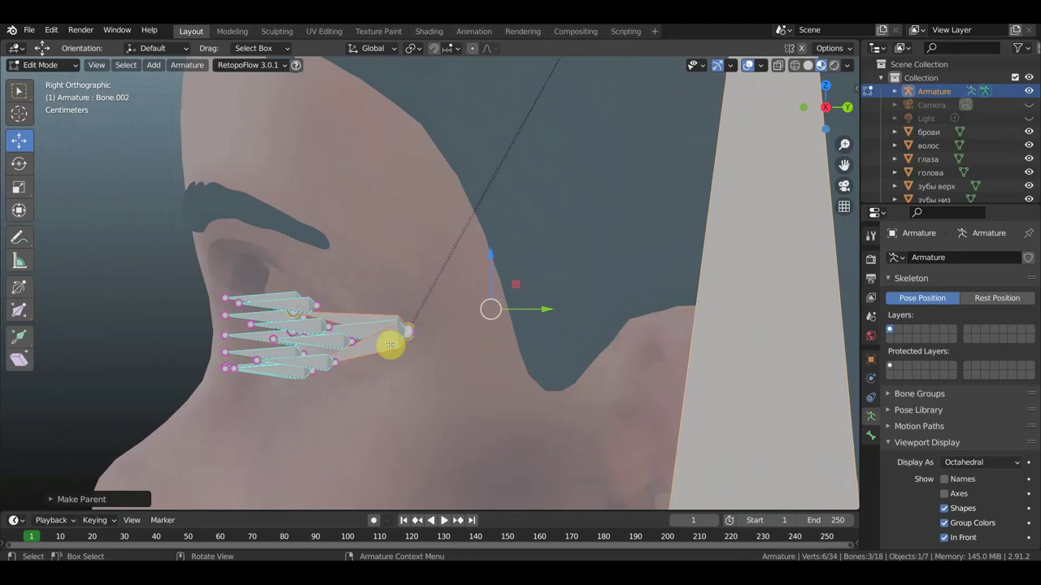
pyautogui.click(390, 345)
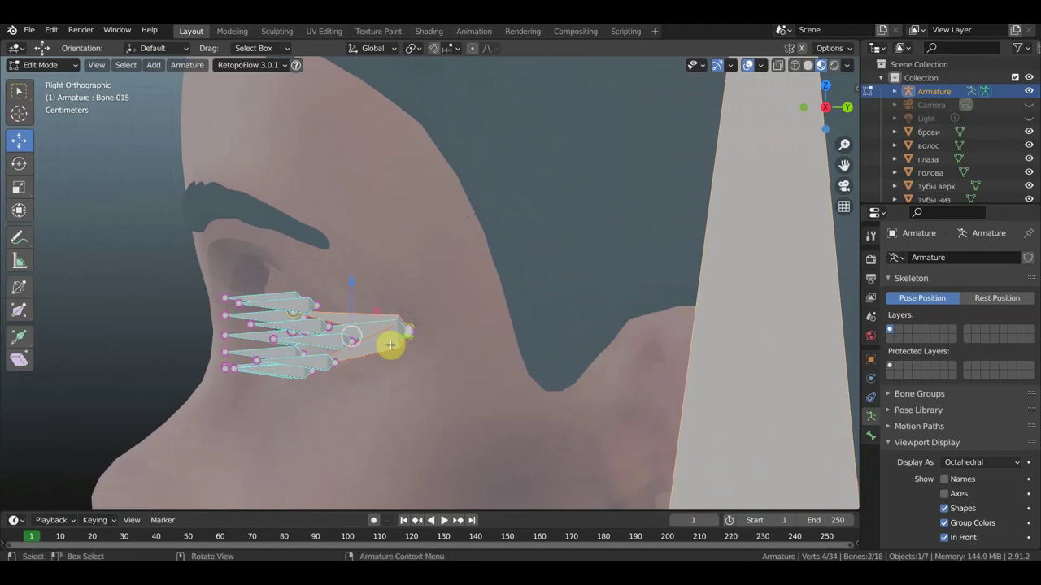
pyautogui.click(390, 346)
pyautogui.click(357, 332)
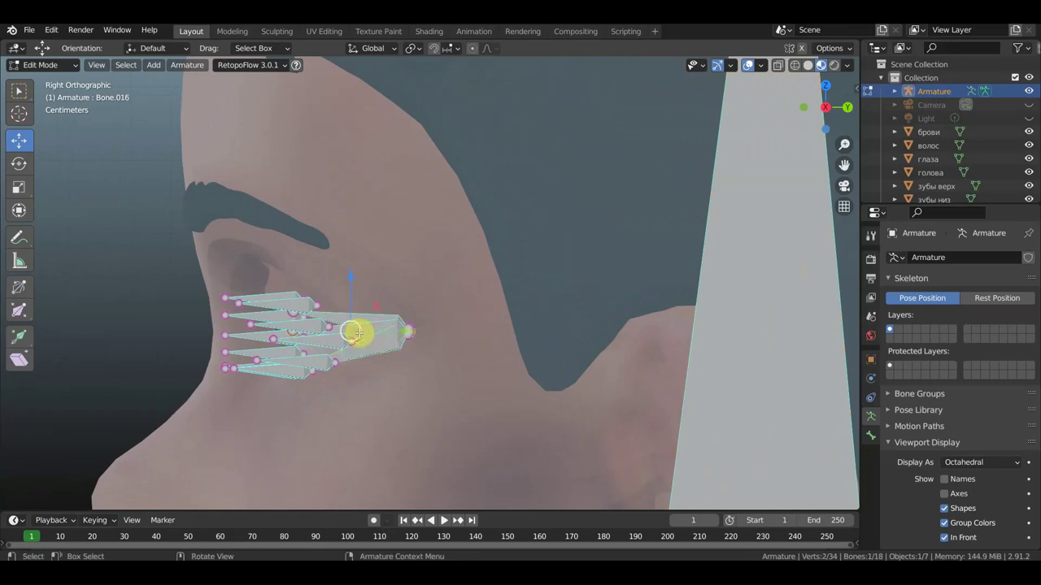
pyautogui.press('e')
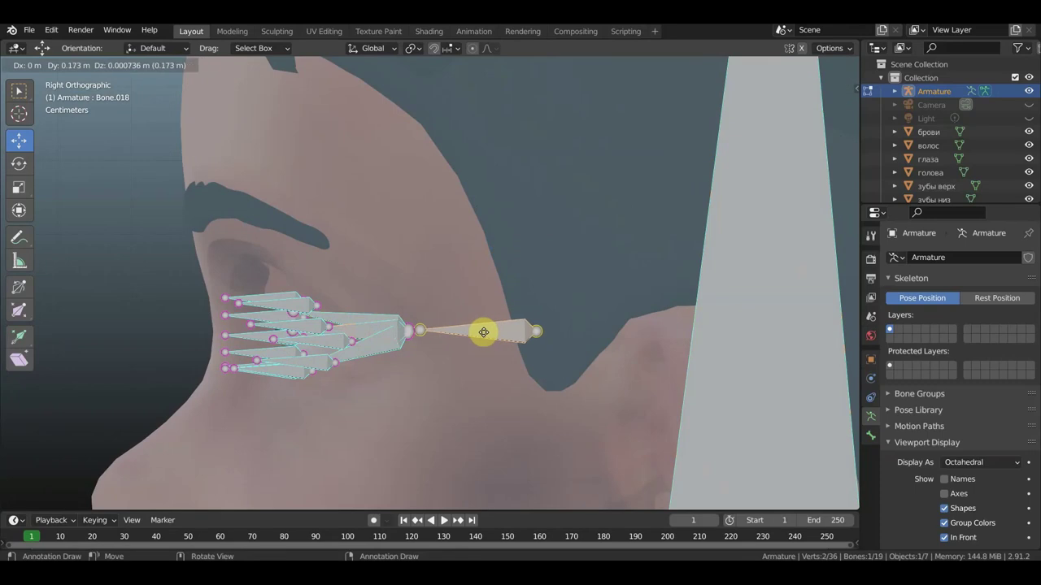
# Step: Set the extruded bone's length, then parent the eye bones to it with Keep Offset
pyautogui.click(498, 332)
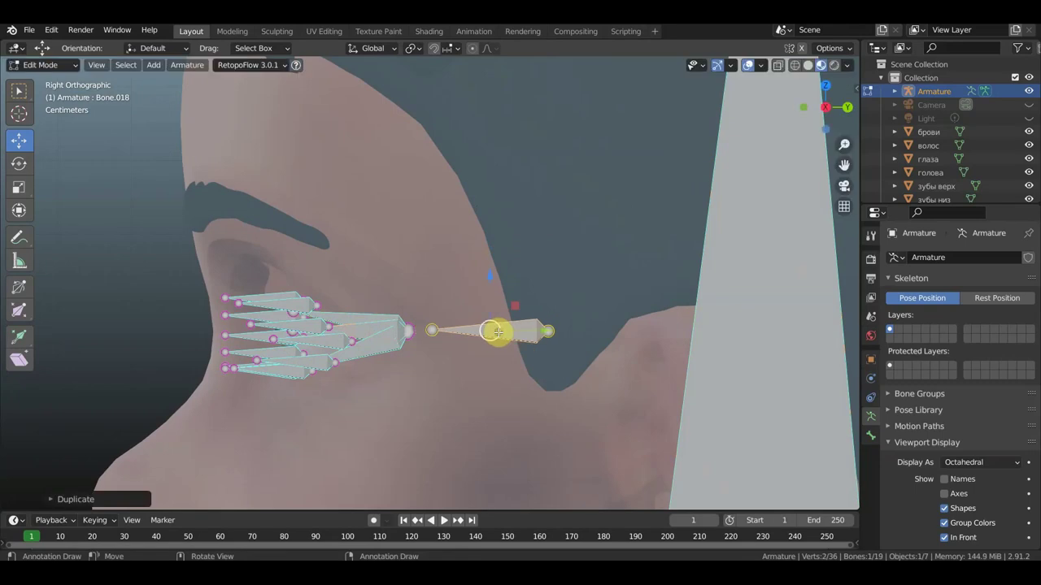
pyautogui.click(413, 360)
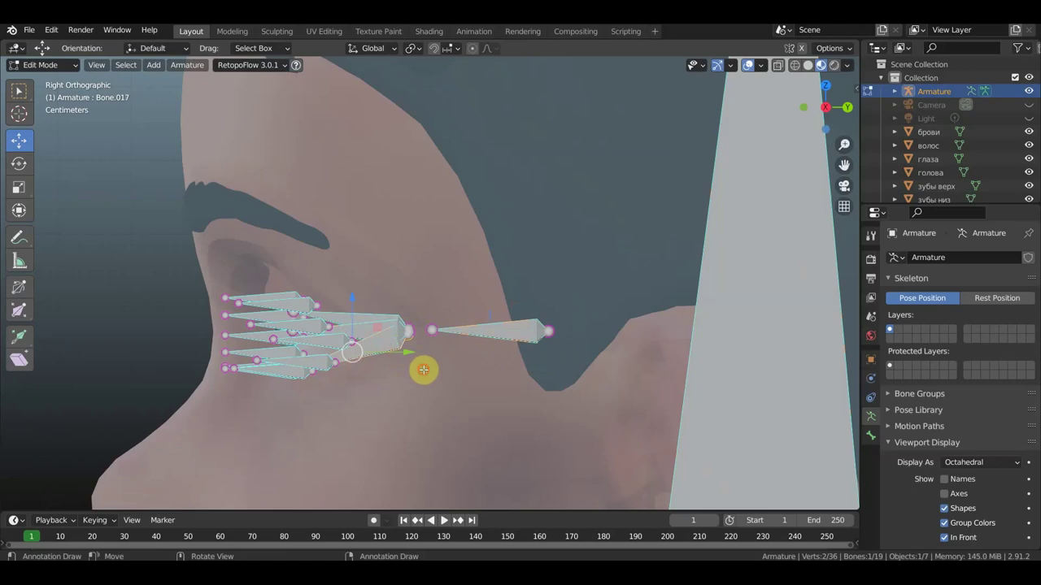
pyautogui.click(389, 314)
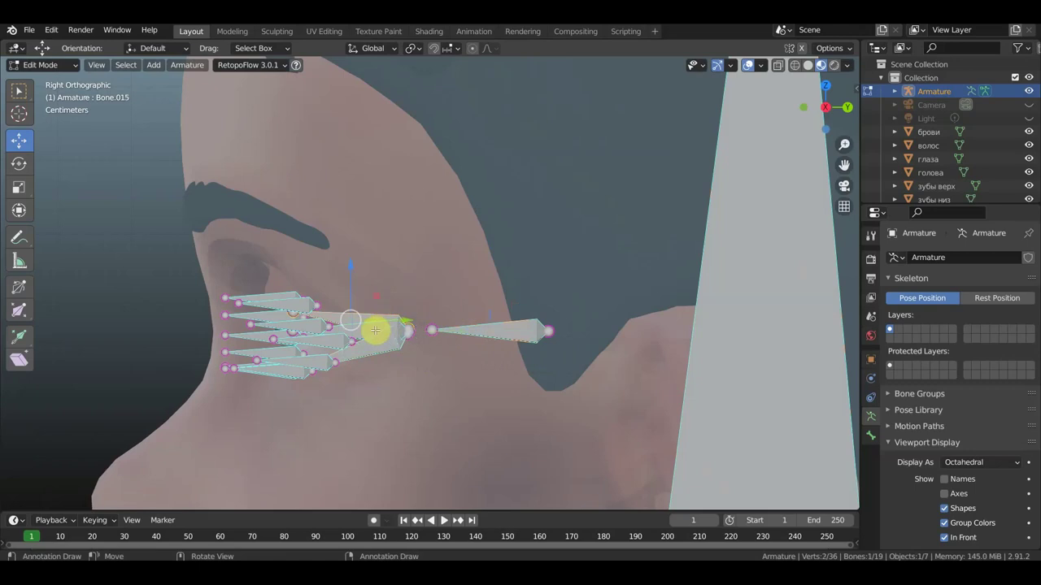
pyautogui.keyDown('shift'); pyautogui.click(383, 336); pyautogui.keyUp('shift')
pyautogui.scroll(3, 382, 336)
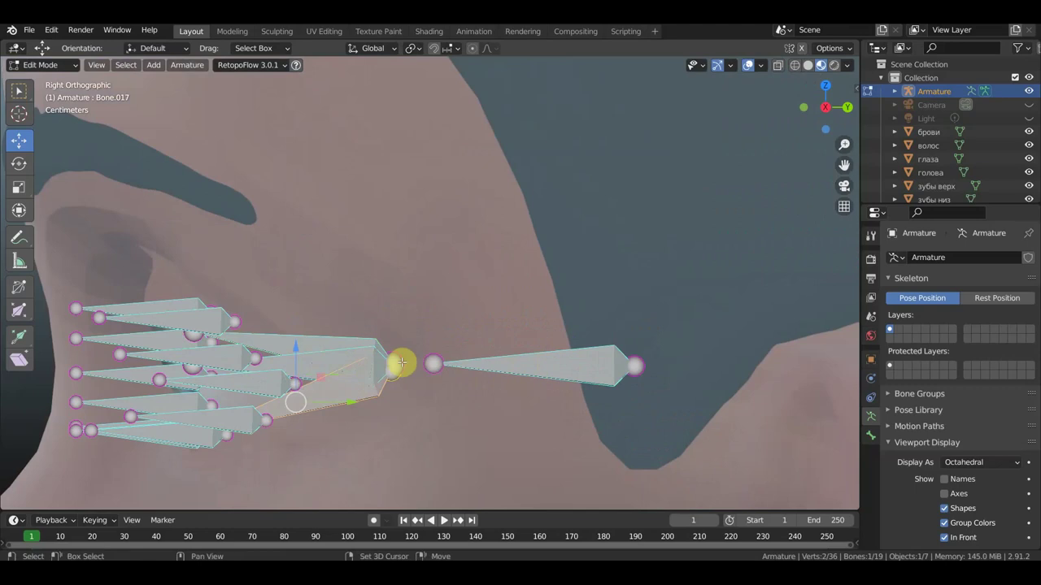
pyautogui.keyDown('shift'); pyautogui.click(321, 354); pyautogui.keyUp('shift')
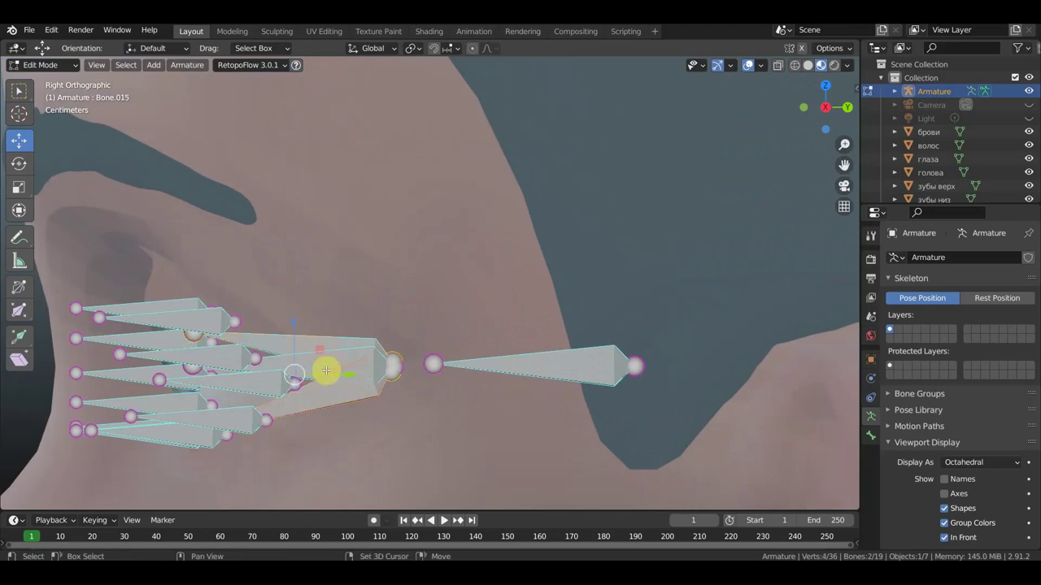
pyautogui.keyDown('shift'); pyautogui.click(462, 369); pyautogui.keyUp('shift')
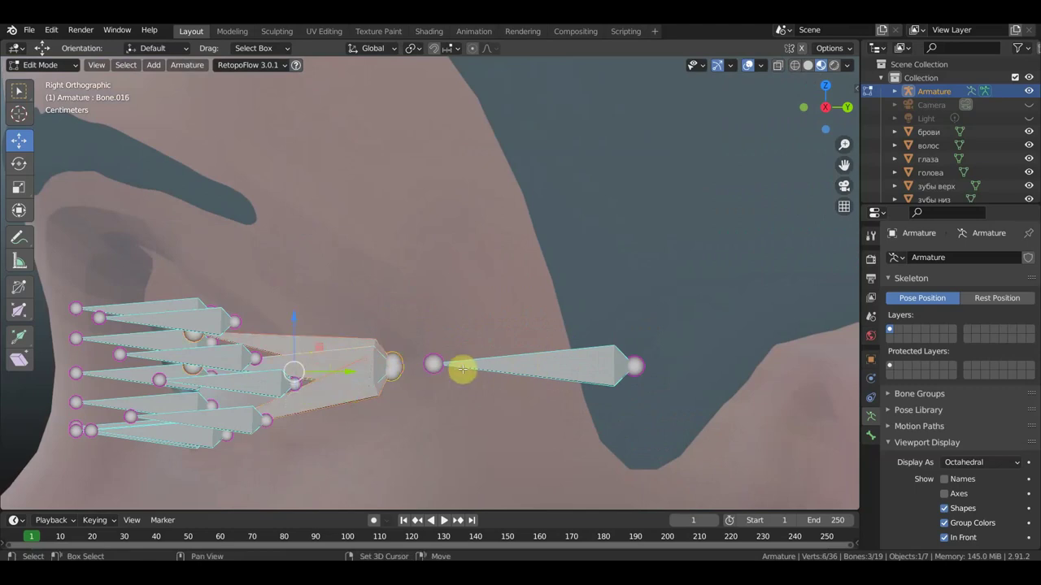
pyautogui.keyDown('shift'); pyautogui.click(528, 365); pyautogui.keyUp('shift')
pyautogui.hotkey('ctrl', 'p')
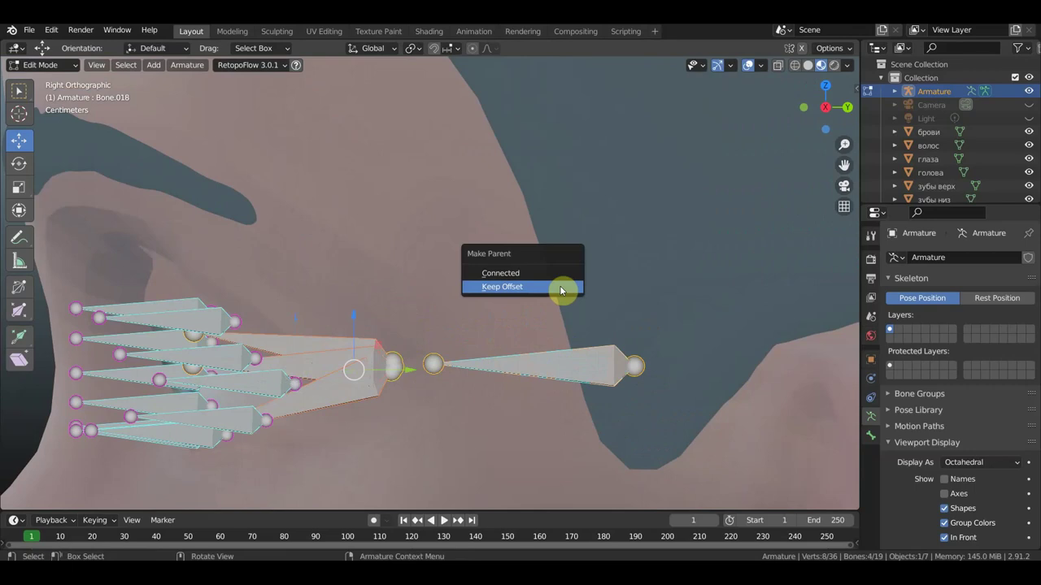
pyautogui.click(559, 288)
# Step: Box-select around the new bone's tip
pyautogui.scroll(-3, 586, 317)
pyautogui.press('b')
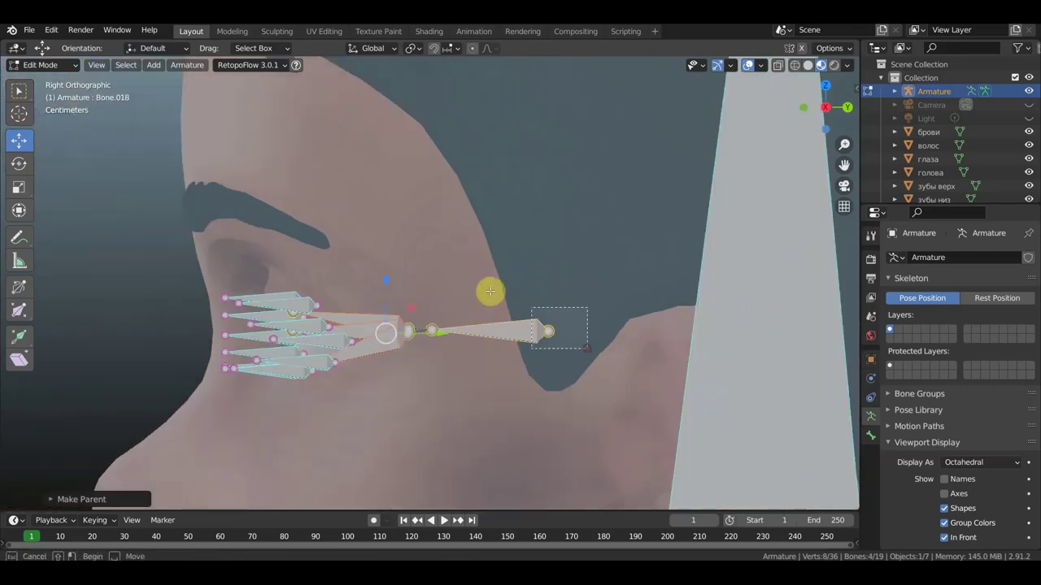
pyautogui.moveTo(531, 307); pyautogui.dragTo(587, 348)
pyautogui.scroll(-2, 610, 300)
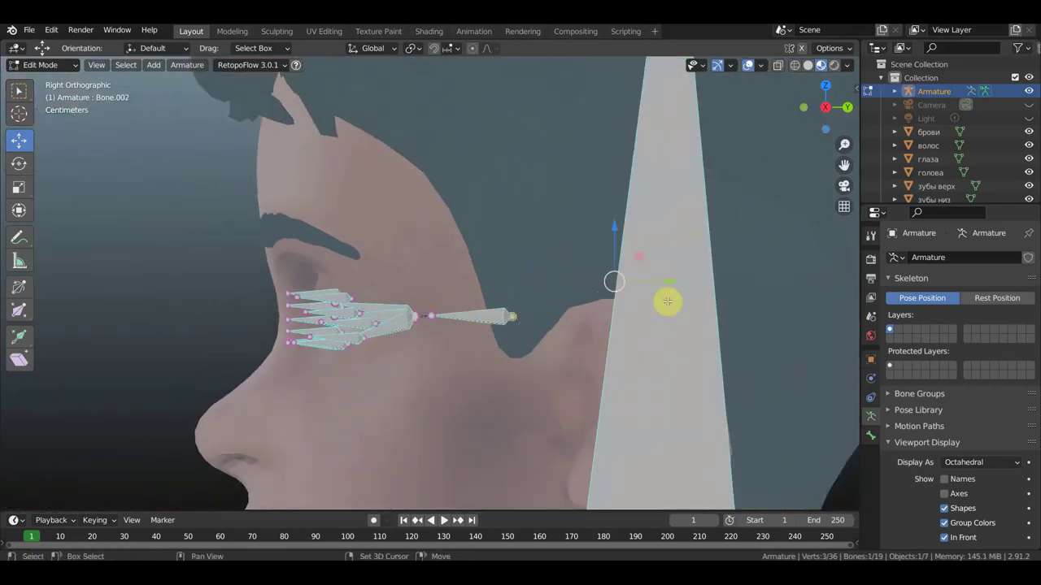
# Step: Parent the new rear eye bone to the head bone with Keep Offset, cancelling the accidental quit prompt
pyautogui.press('ctrl')
pyautogui.hotkey('ctrl', 'p')
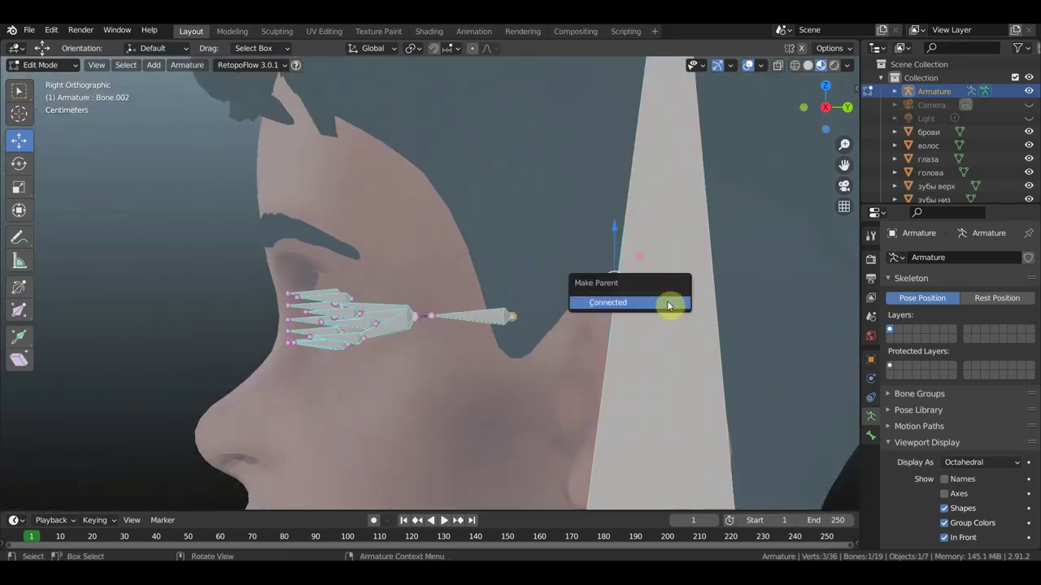
pyautogui.moveTo(542, 342); pyautogui.dragTo(486, 296)
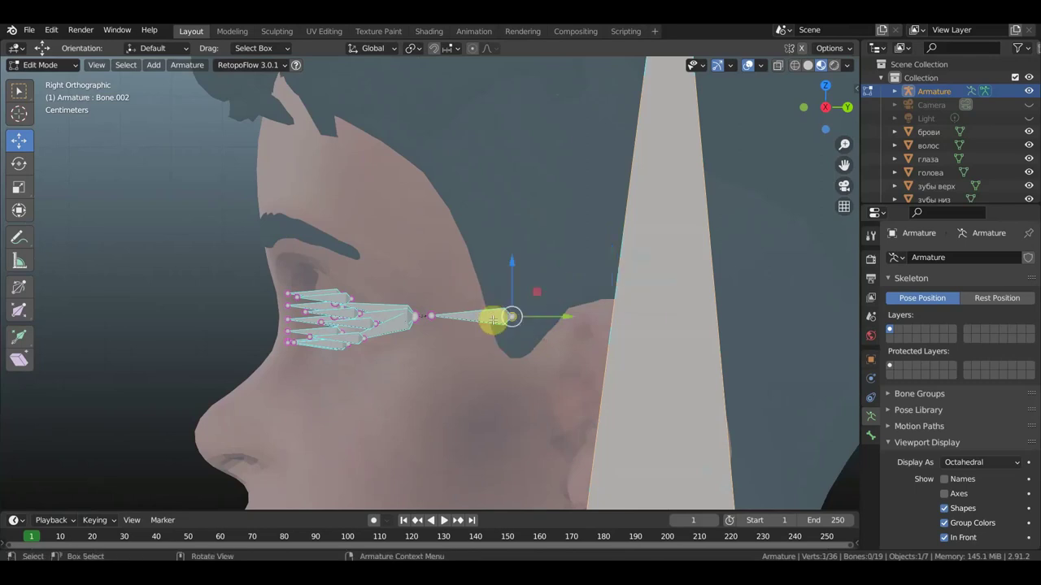
pyautogui.click(665, 268)
pyautogui.hotkey('ctrl', 'q')
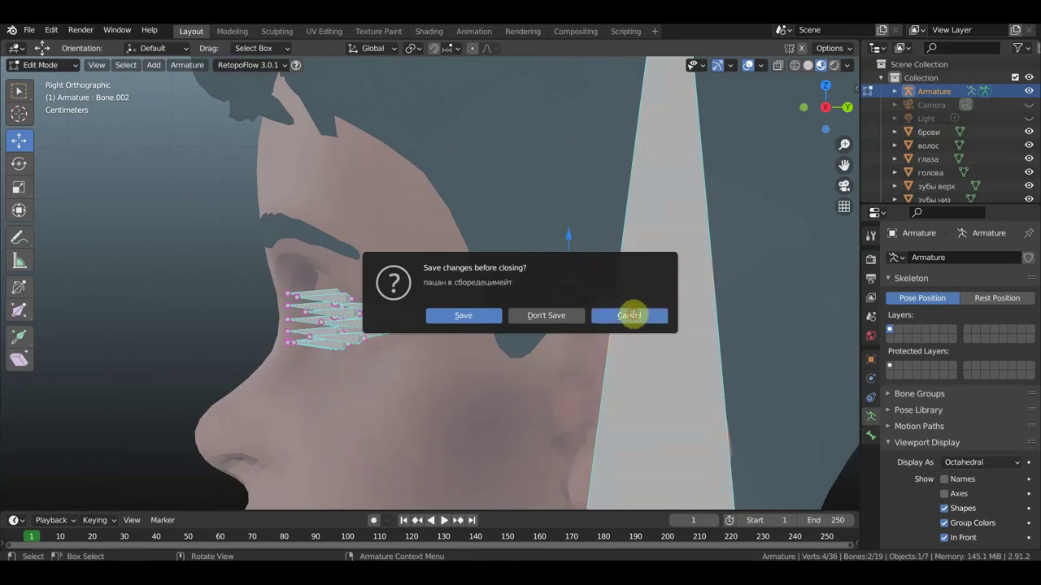
pyautogui.click(631, 315)
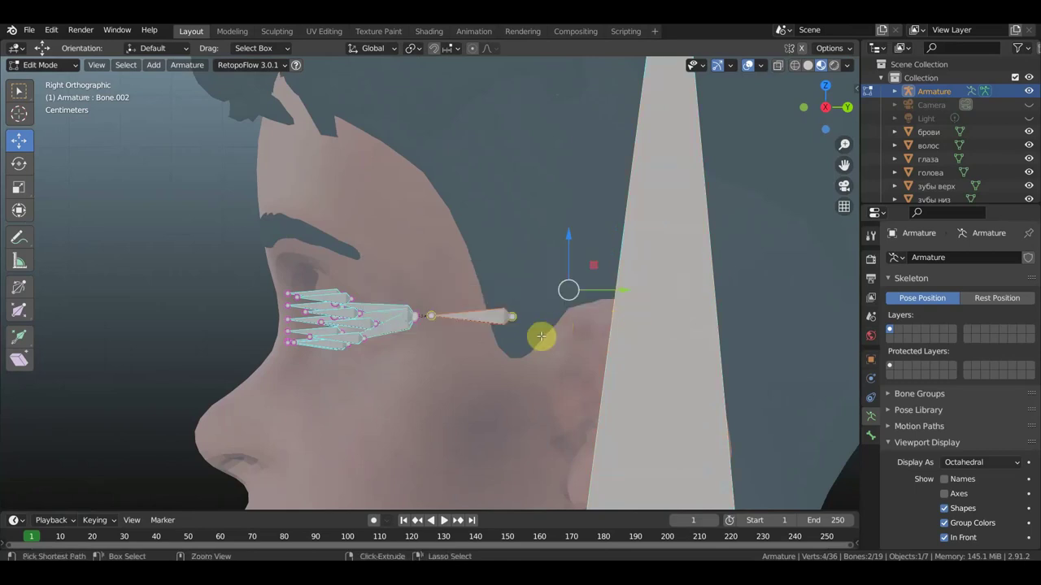
pyautogui.hotkey('ctrl', 'p')
pyautogui.click(541, 338)
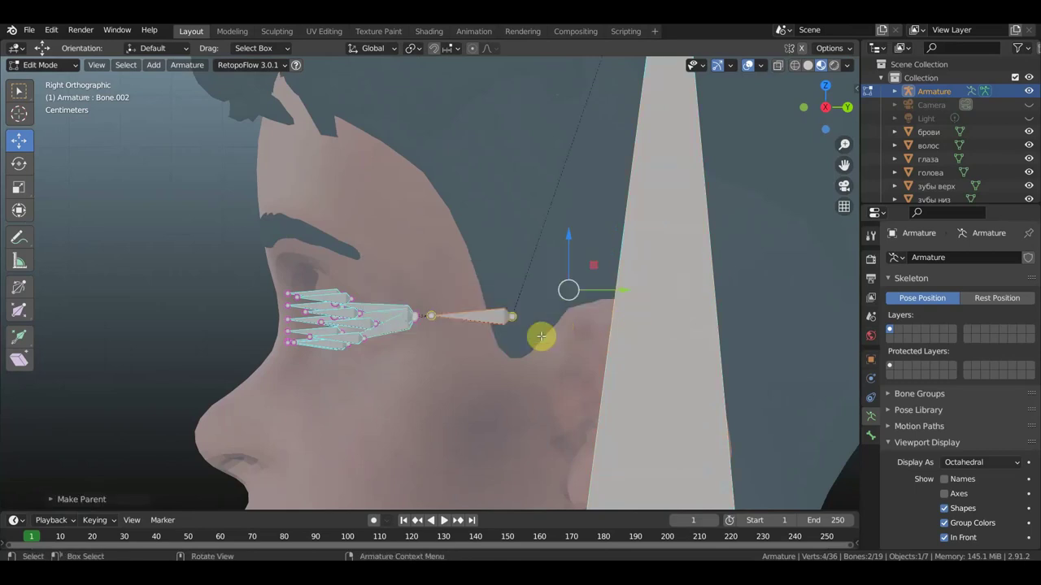
pyautogui.moveTo(454, 350)
pyautogui.mouseDown(button='middle')
pyautogui.moveTo(583, 355)
pyautogui.moveTo(599, 346)
pyautogui.moveTo(585, 337)
pyautogui.moveTo(502, 342)
pyautogui.mouseUp(button='middle')
pyautogui.scroll(2, 498, 338)
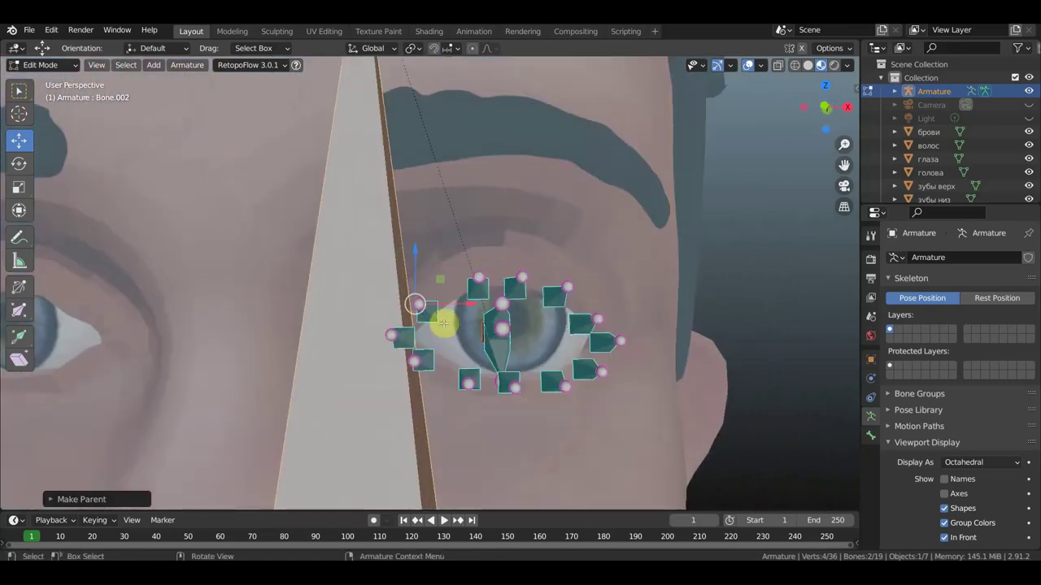
# Step: Parent the upper eyelid and outer-corner bones to the central eye bone with Keep Offset
pyautogui.moveTo(447, 323); pyautogui.dragTo(442, 308, button='middle')
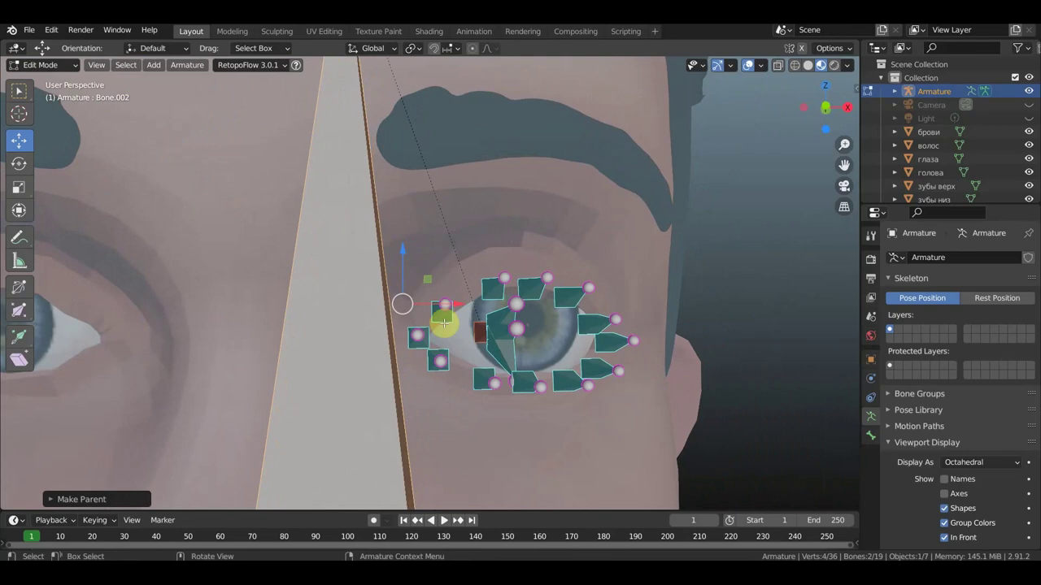
pyautogui.keyDown('shift'); pyautogui.click(494, 289); pyautogui.keyUp('shift')
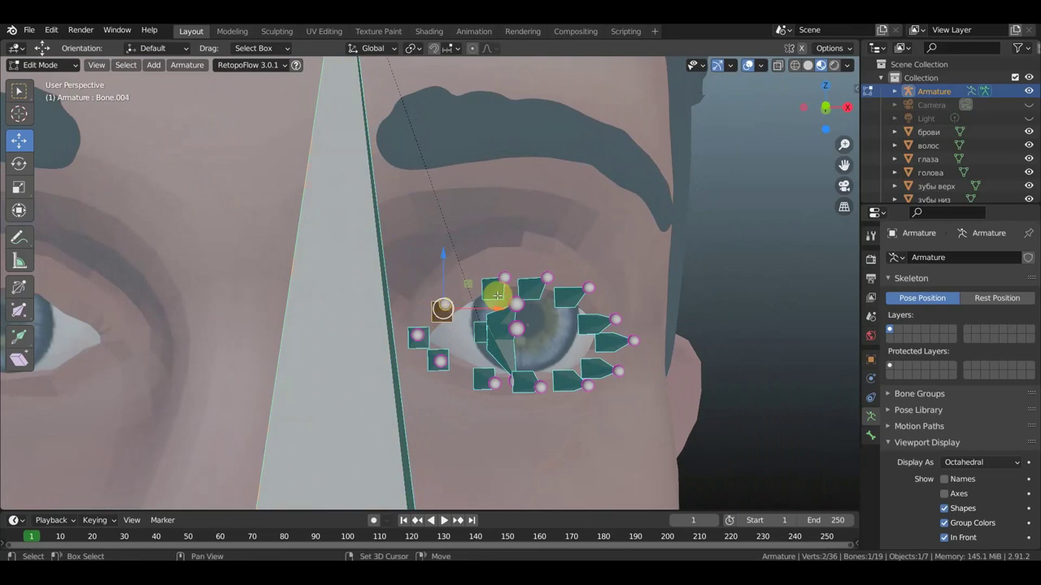
pyautogui.keyDown('shift'); pyautogui.click(533, 291); pyautogui.keyUp('shift')
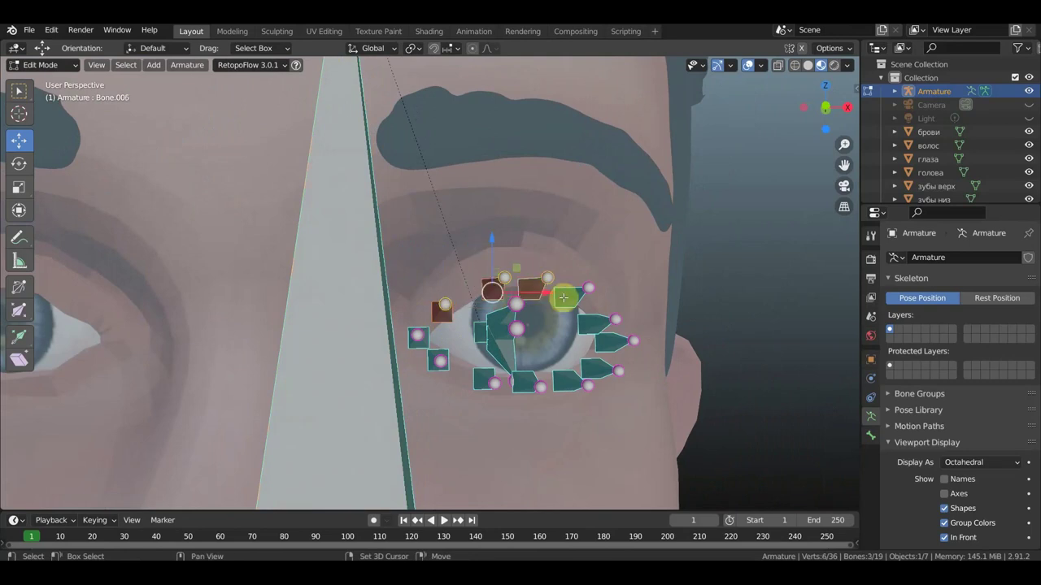
pyautogui.keyDown('shift'); pyautogui.click(564, 294); pyautogui.keyUp('shift')
pyautogui.keyDown('shift'); pyautogui.click(606, 331); pyautogui.keyUp('shift')
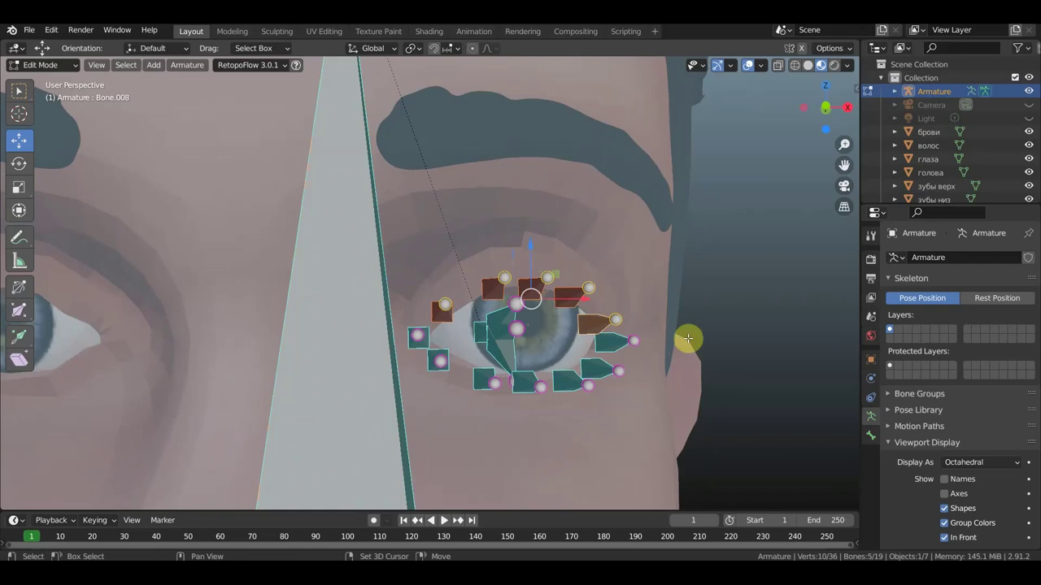
pyautogui.moveTo(647, 338); pyautogui.dragTo(507, 344, button='middle')
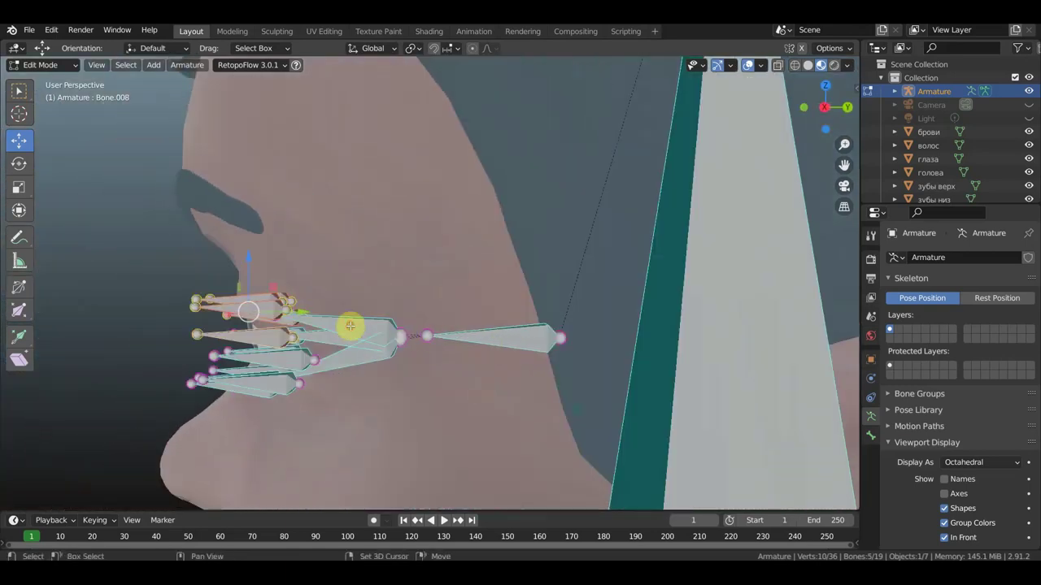
pyautogui.keyDown('shift'); pyautogui.click(372, 306); pyautogui.keyUp('shift')
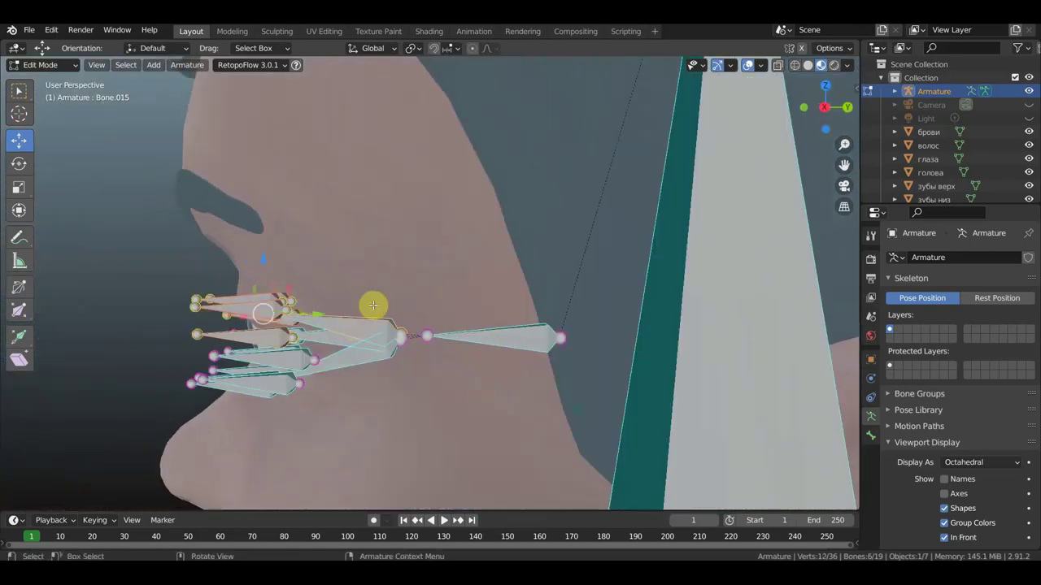
pyautogui.hotkey('ctrl', 'p')
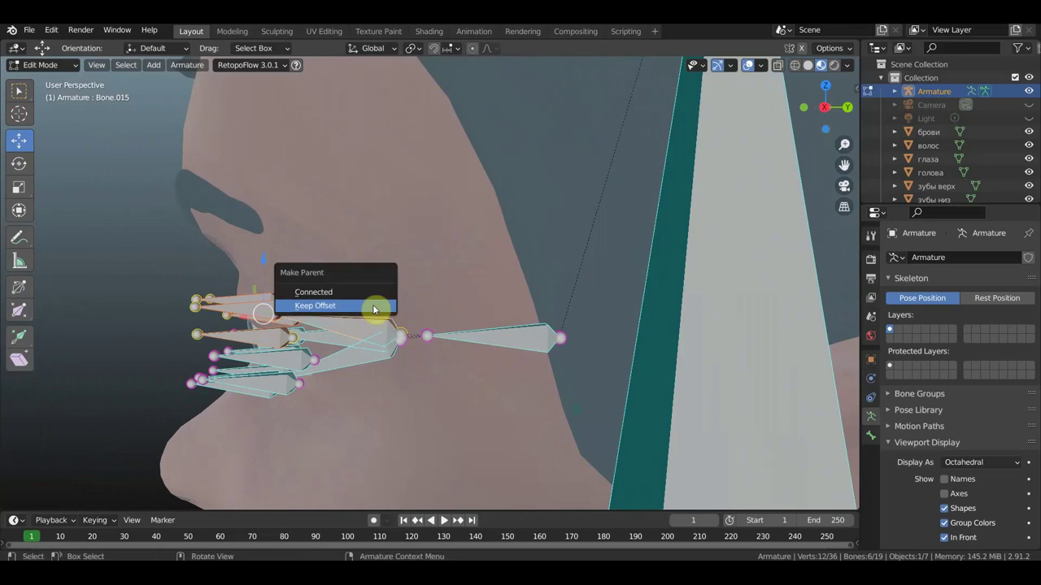
pyautogui.click(374, 308)
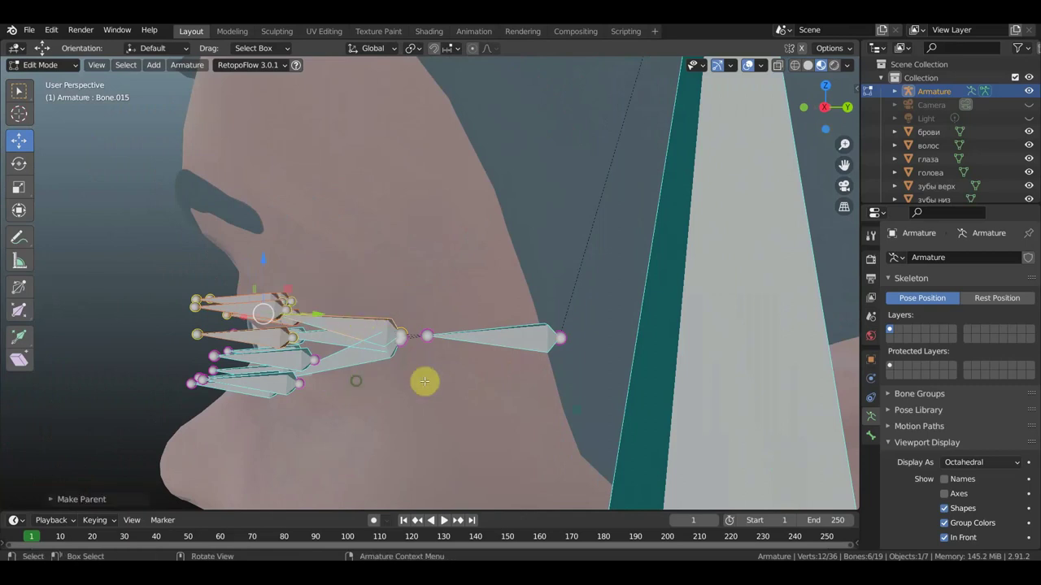
# Step: Parent the five lower eyelid bones to the lower lid control bone with Keep Offset
pyautogui.moveTo(426, 379); pyautogui.dragTo(563, 374, button='middle')
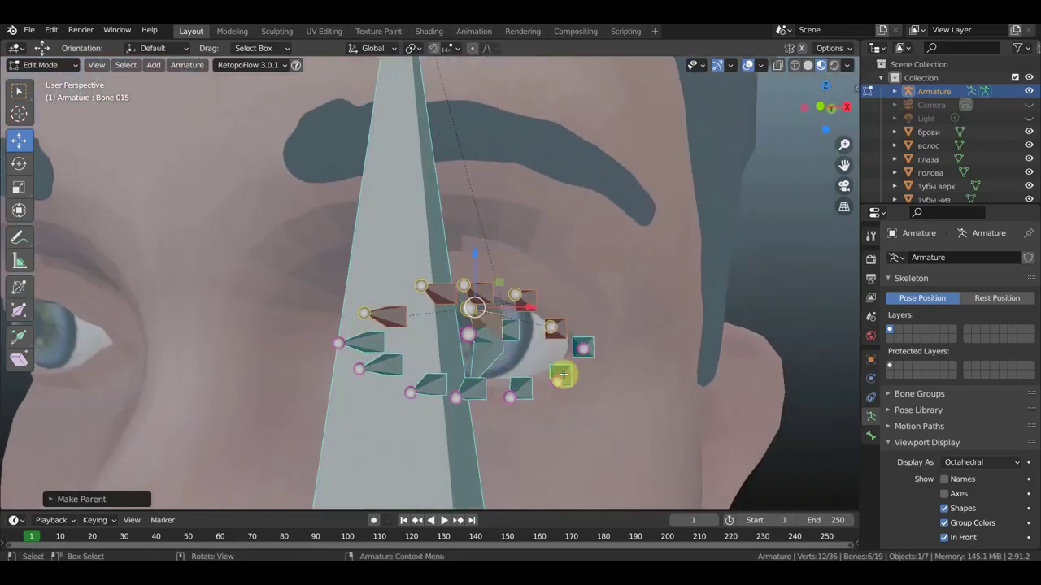
pyautogui.click(561, 375)
pyautogui.keyDown('shift'); pyautogui.click(525, 386); pyautogui.keyUp('shift')
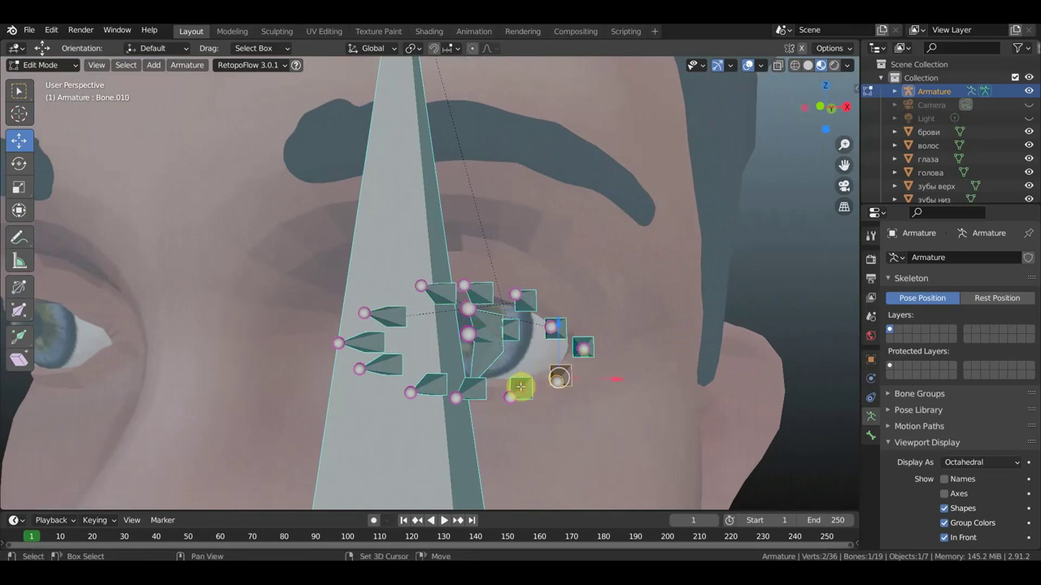
pyautogui.keyDown('shift'); pyautogui.click(467, 389); pyautogui.keyUp('shift')
pyautogui.keyDown('shift'); pyautogui.click(372, 365); pyautogui.keyUp('shift')
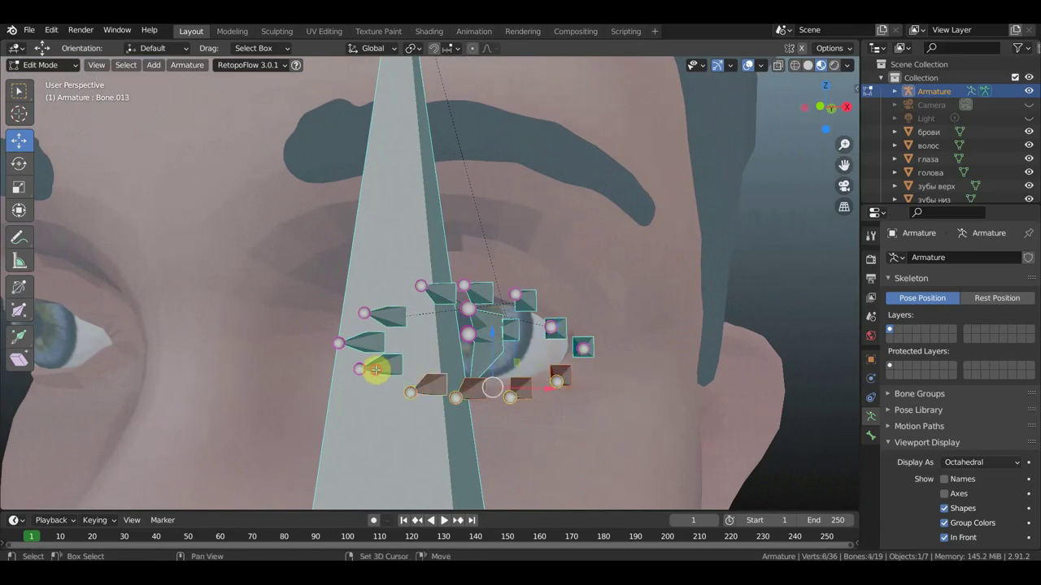
pyautogui.keyDown('shift'); pyautogui.click(419, 371); pyautogui.keyUp('shift')
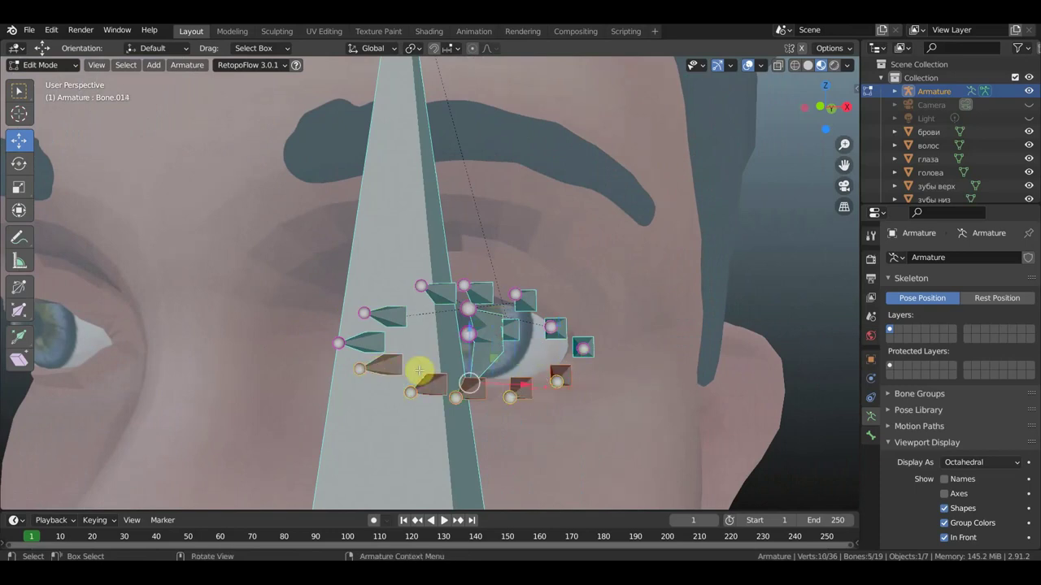
pyautogui.press('KP_3')
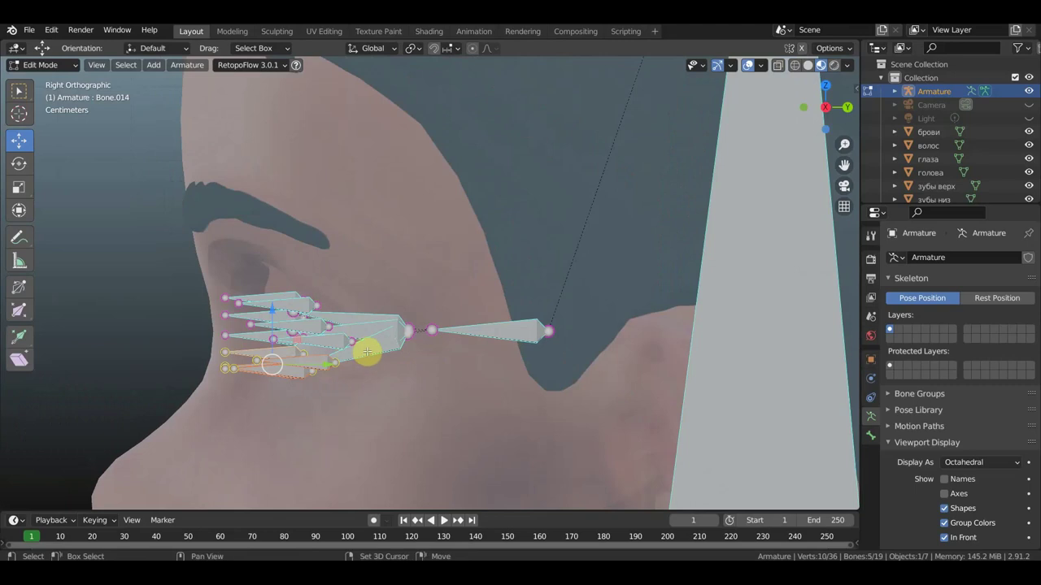
pyautogui.keyDown('shift'); pyautogui.click(367, 351); pyautogui.keyUp('shift')
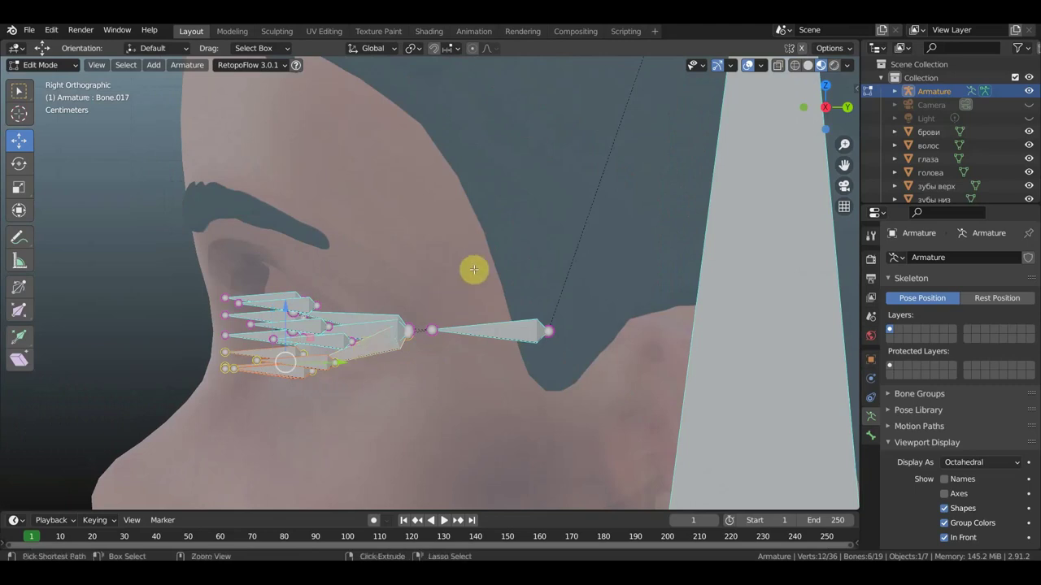
pyautogui.hotkey('ctrl', 'p')
pyautogui.click(474, 272)
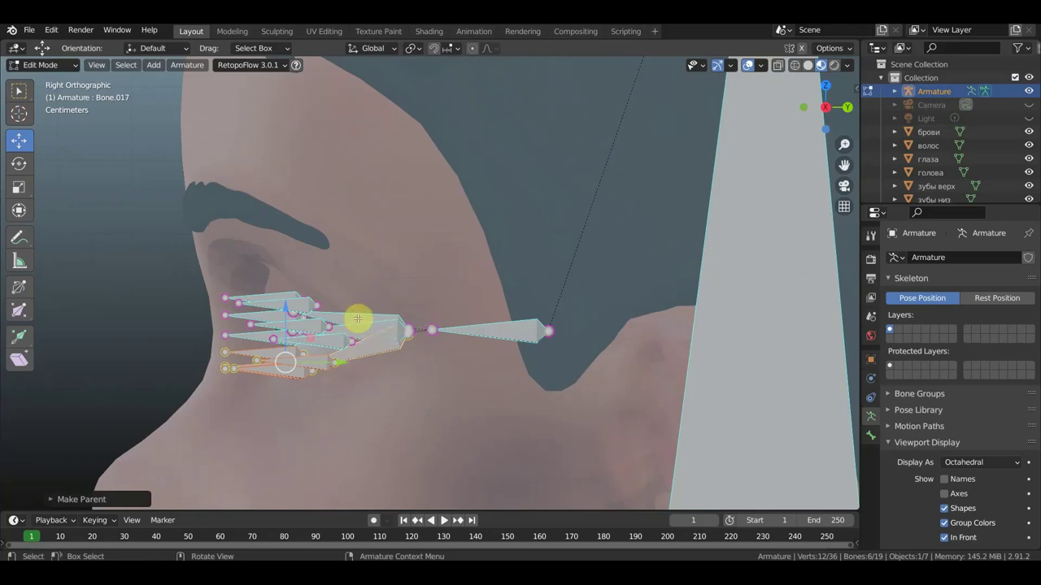
# Step: Select and frame a bone near the jaw, then return to front view of the eye
pyautogui.moveTo(358, 317)
pyautogui.mouseDown(button='middle')
pyautogui.moveTo(442, 326)
pyautogui.moveTo(399, 330)
pyautogui.mouseUp(button='middle')
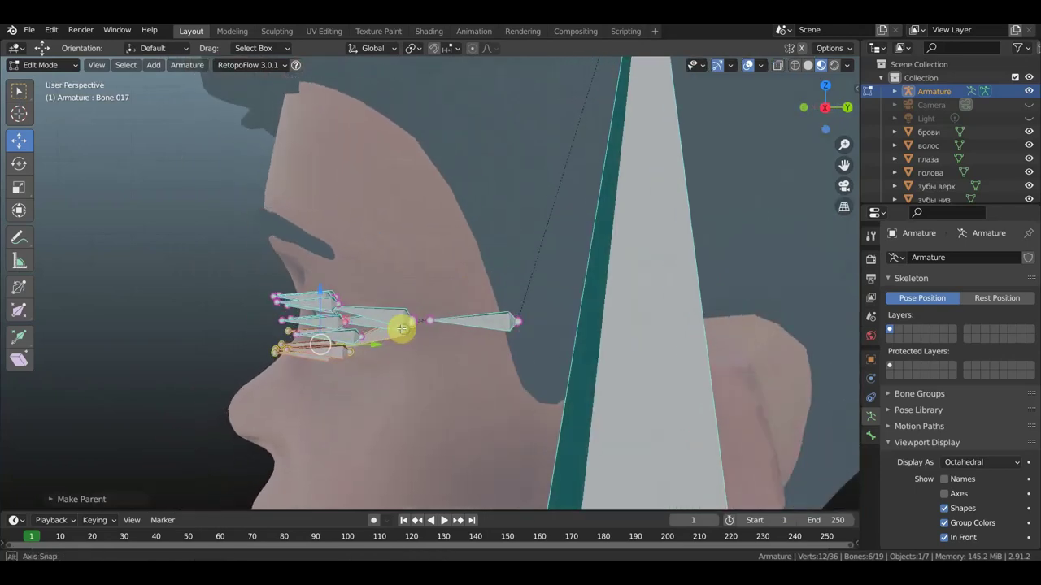
pyautogui.click(360, 323)
pyautogui.press('KP_Decimal')
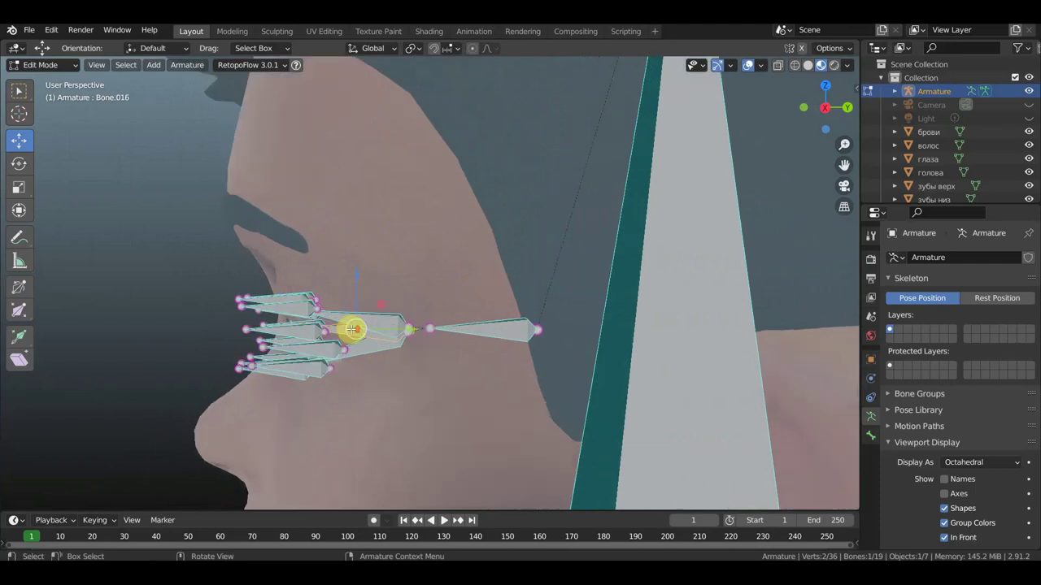
pyautogui.scroll(-1, 322, 367)
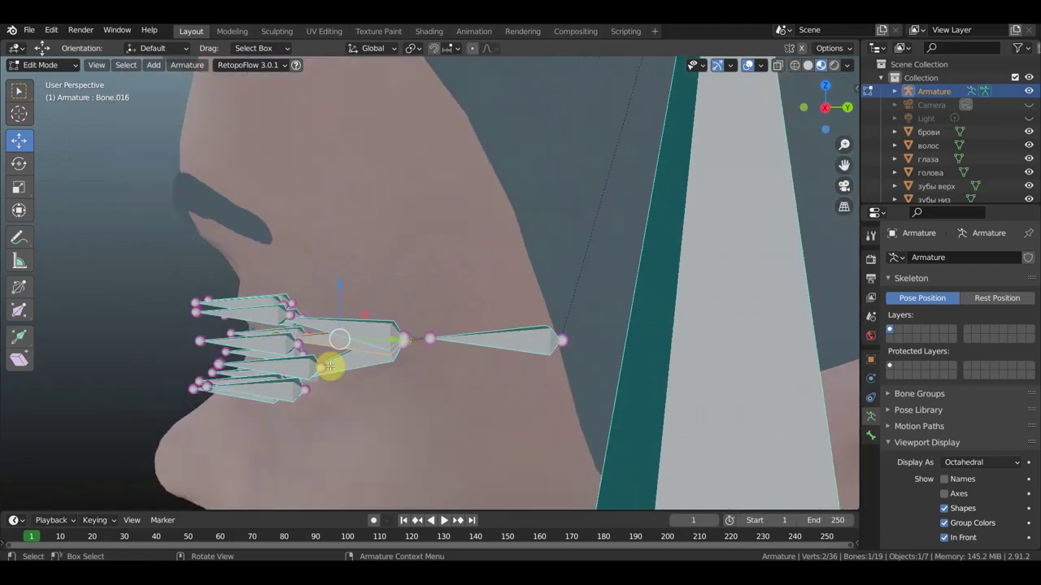
pyautogui.moveTo(332, 359); pyautogui.dragTo(511, 356, button='middle')
pyautogui.press('KP_1')
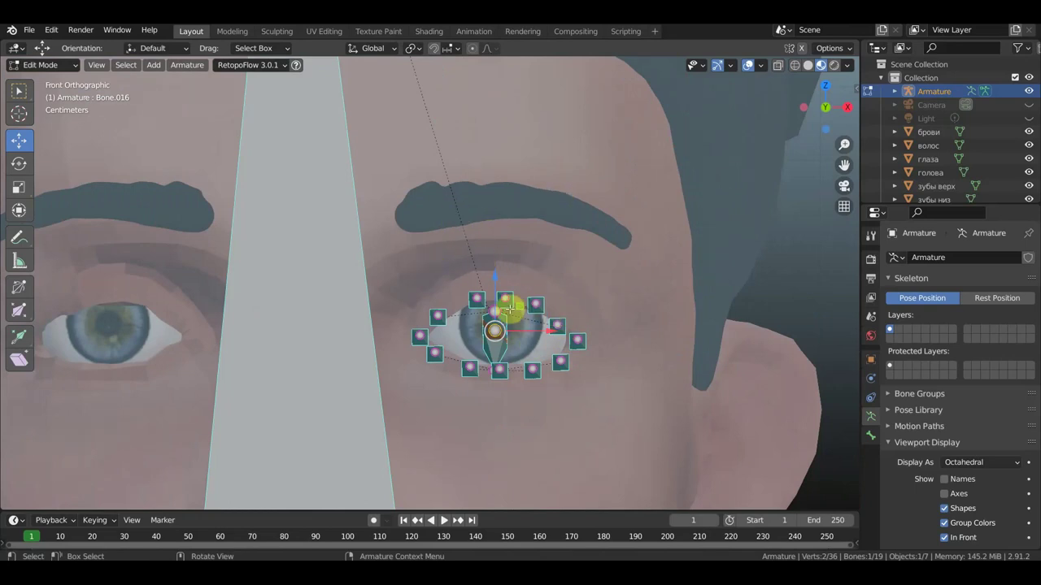
pyautogui.moveTo(510, 308); pyautogui.dragTo(487, 306)
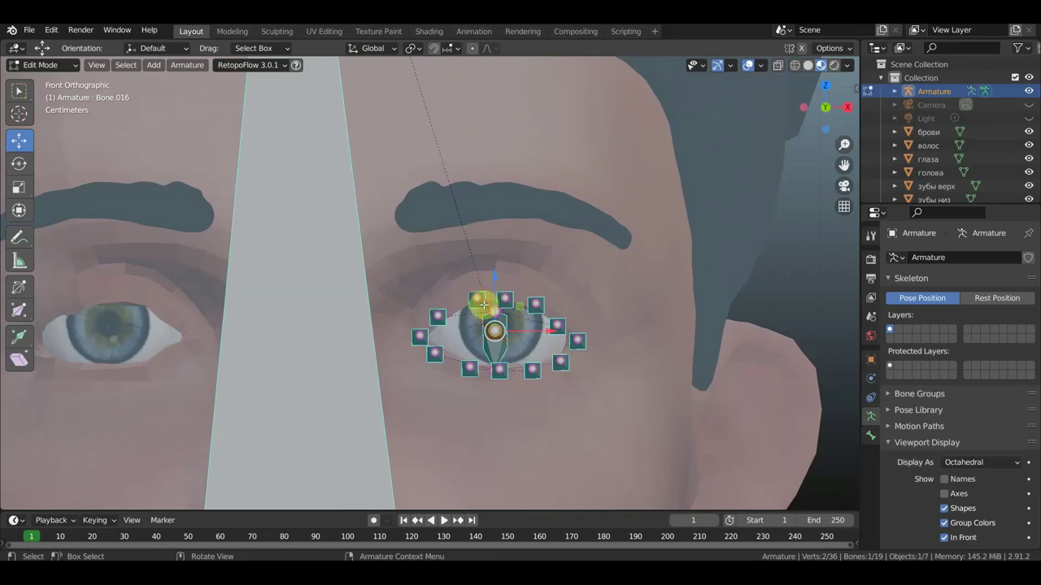
# Step: Extrude a small bone above the eye from its upper-left joint, shrink it, and set its depth
pyautogui.click(482, 301)
pyautogui.press('e')
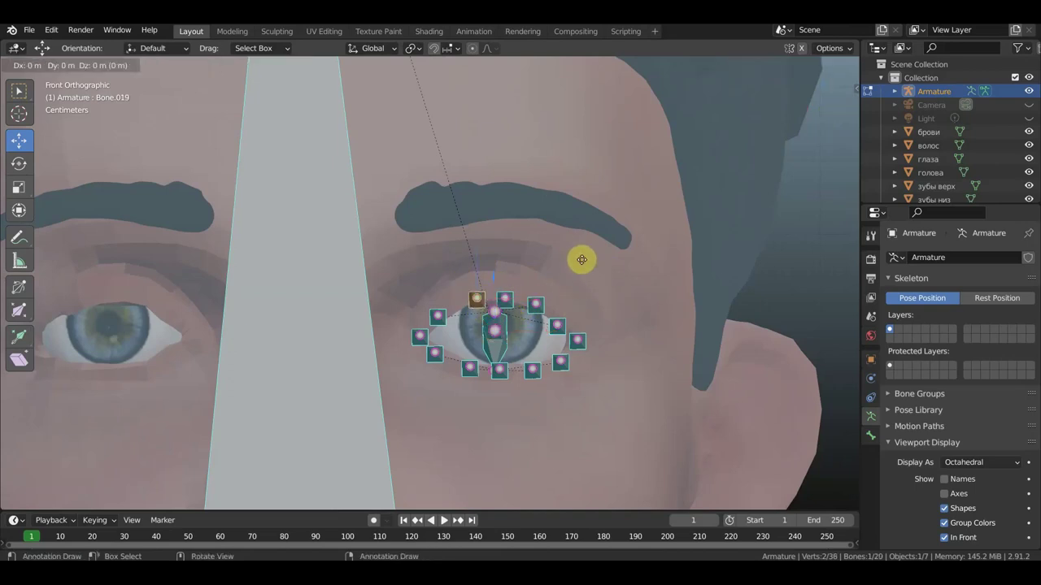
pyautogui.click(558, 252)
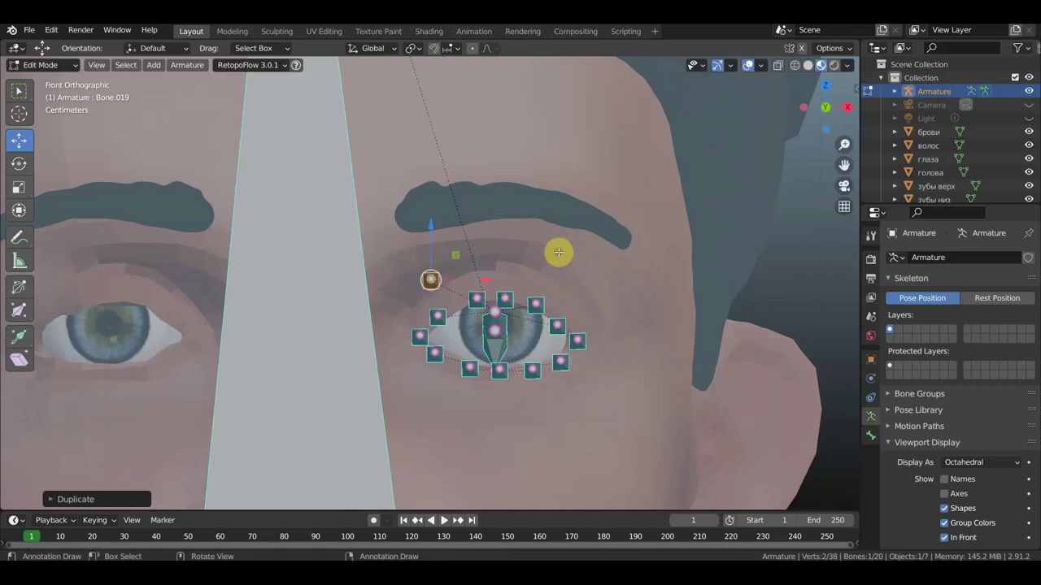
pyautogui.moveTo(572, 260)
pyautogui.mouseDown(button='middle')
pyautogui.moveTo(407, 265)
pyautogui.moveTo(529, 274)
pyautogui.moveTo(698, 367)
pyautogui.mouseUp(button='middle')
pyautogui.press('s')
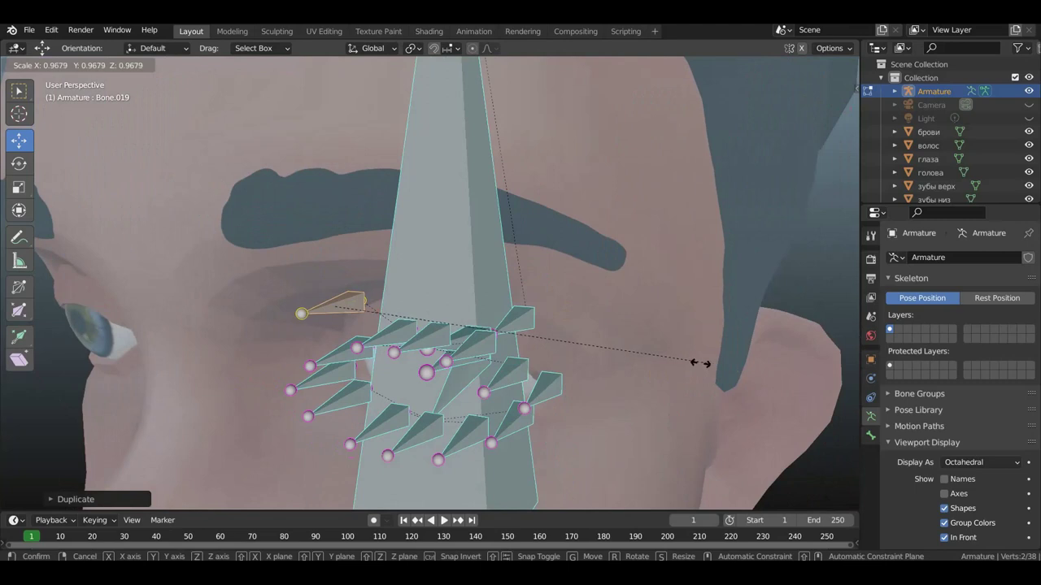
pyautogui.click(554, 351)
pyautogui.moveTo(548, 349); pyautogui.dragTo(312, 281, button='middle')
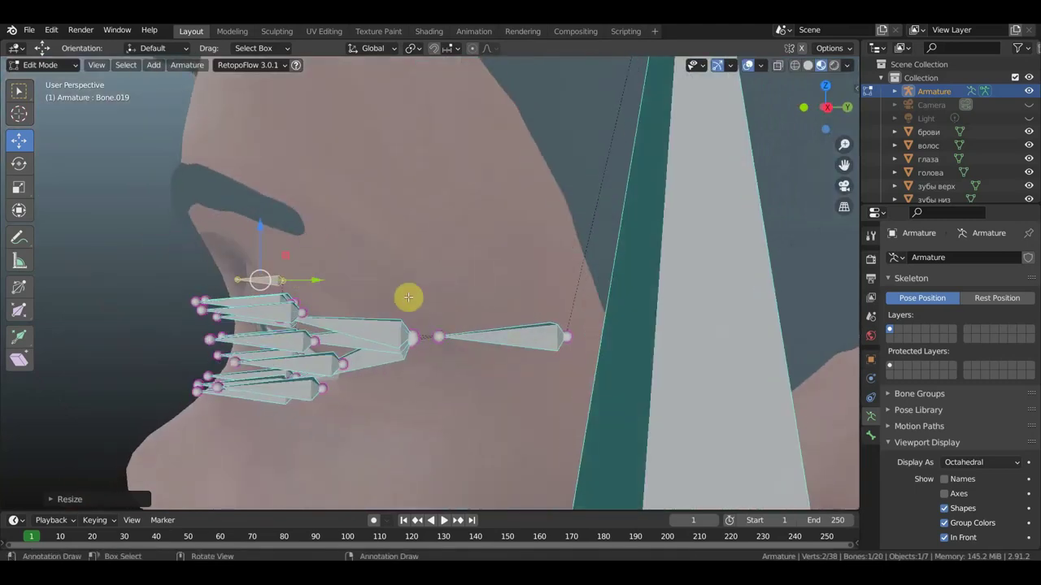
pyautogui.press('g')
pyautogui.click(376, 282)
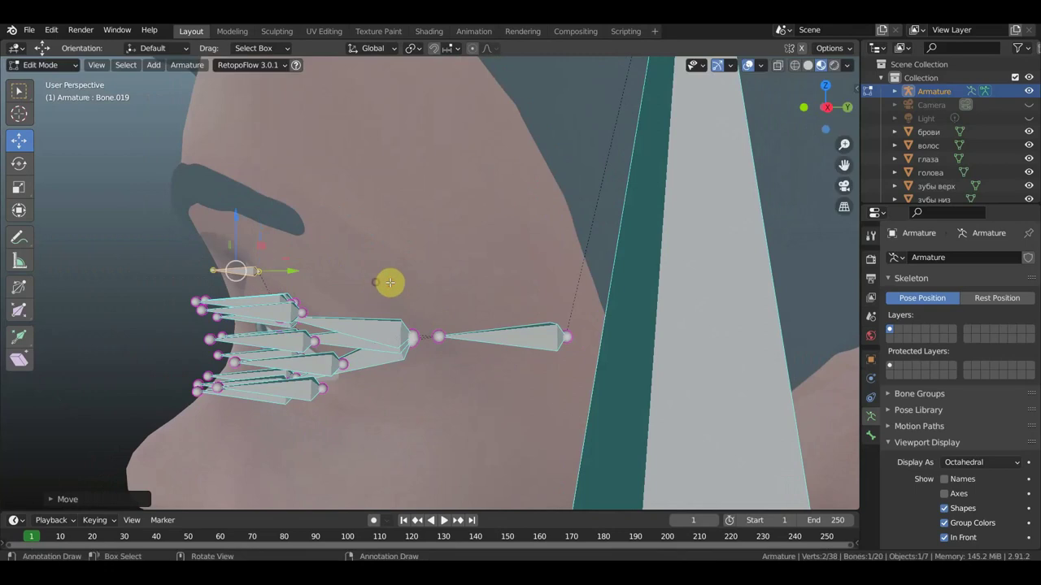
pyautogui.moveTo(388, 281)
pyautogui.mouseDown(button='middle')
pyautogui.moveTo(539, 291)
pyautogui.moveTo(566, 271)
pyautogui.mouseUp(button='middle')
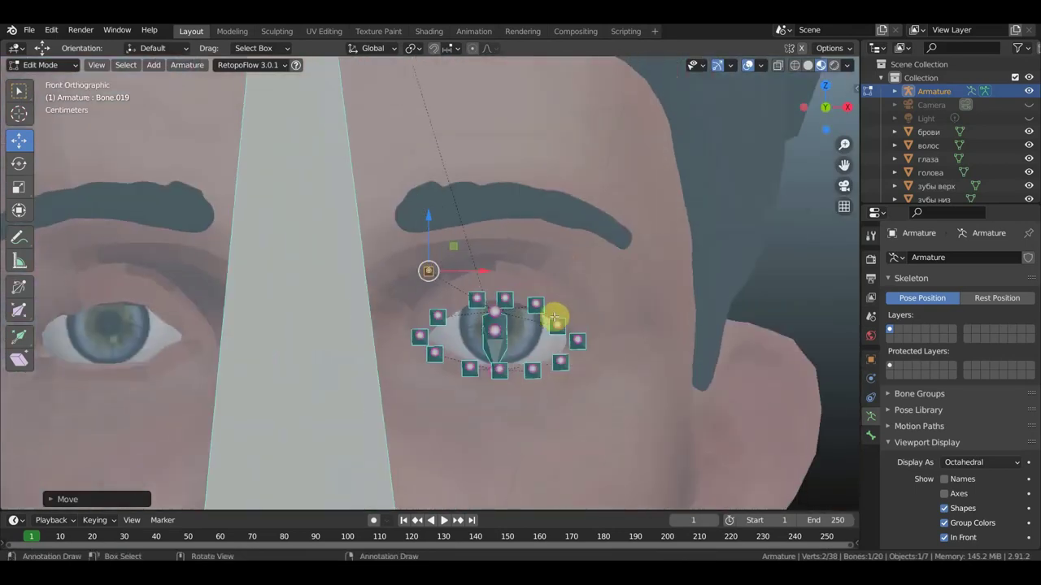
# Step: Place the first brow bone at the arc's start and duplicate three copies along the arc
pyautogui.moveTo(547, 305)
pyautogui.mouseDown()
pyautogui.moveTo(532, 323)
pyautogui.moveTo(543, 325)
pyautogui.mouseUp()
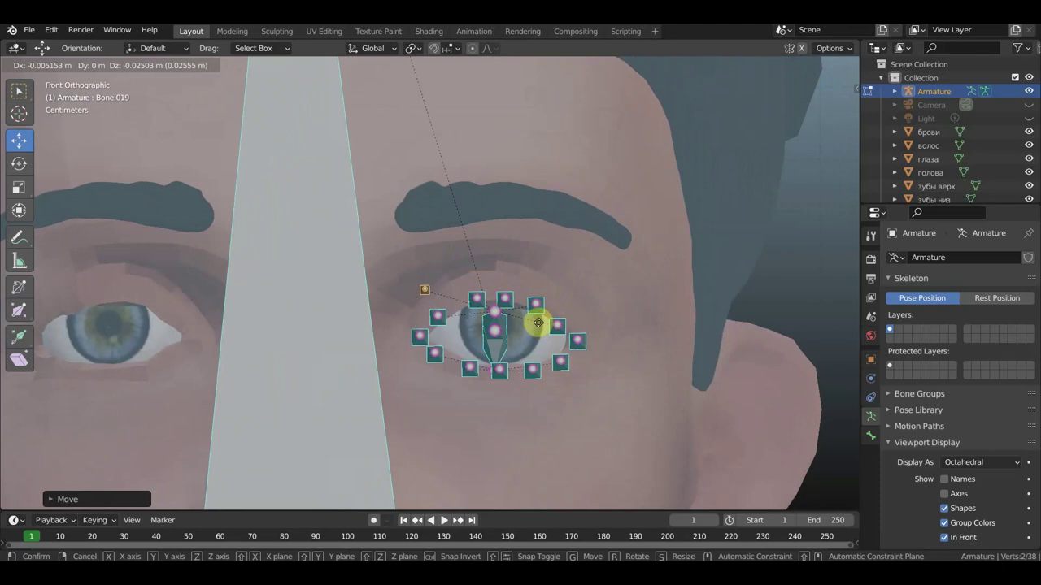
pyautogui.moveTo(544, 323); pyautogui.dragTo(538, 323)
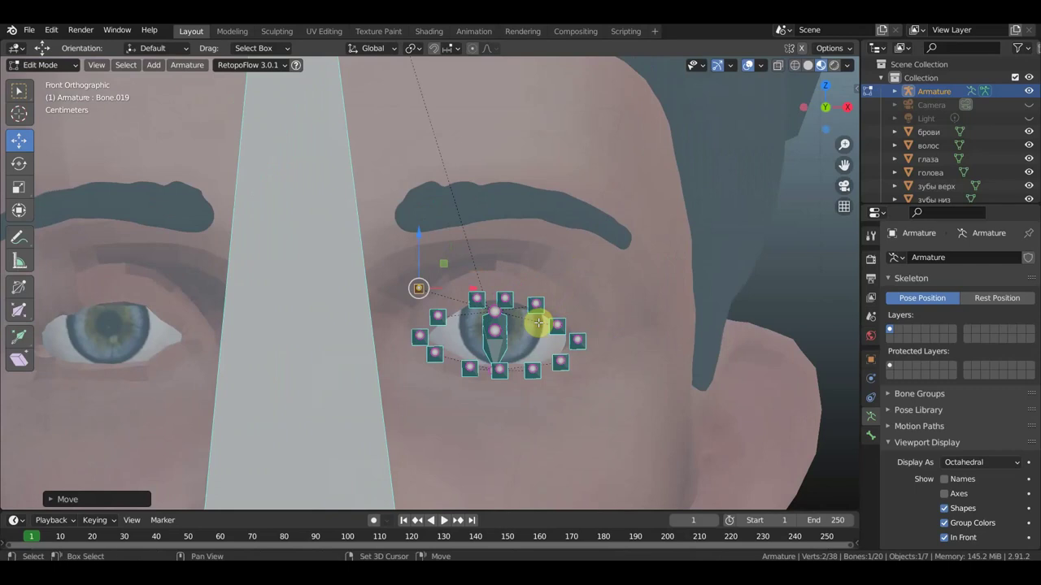
pyautogui.hotkey('shift', 'd')
pyautogui.click(561, 309)
pyautogui.hotkey('shift', 'd')
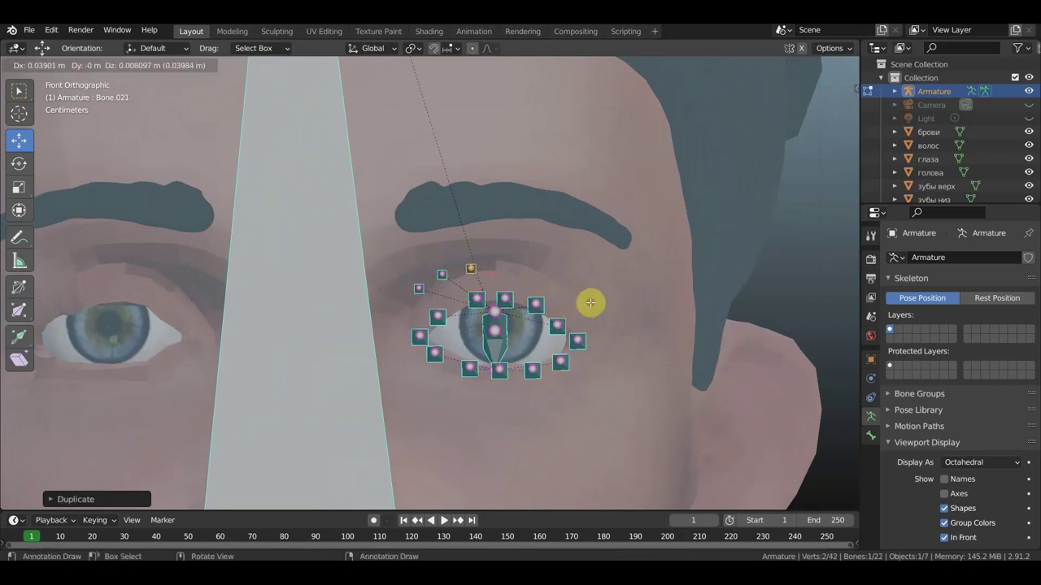
pyautogui.click(590, 303)
pyautogui.hotkey('shift', 'd')
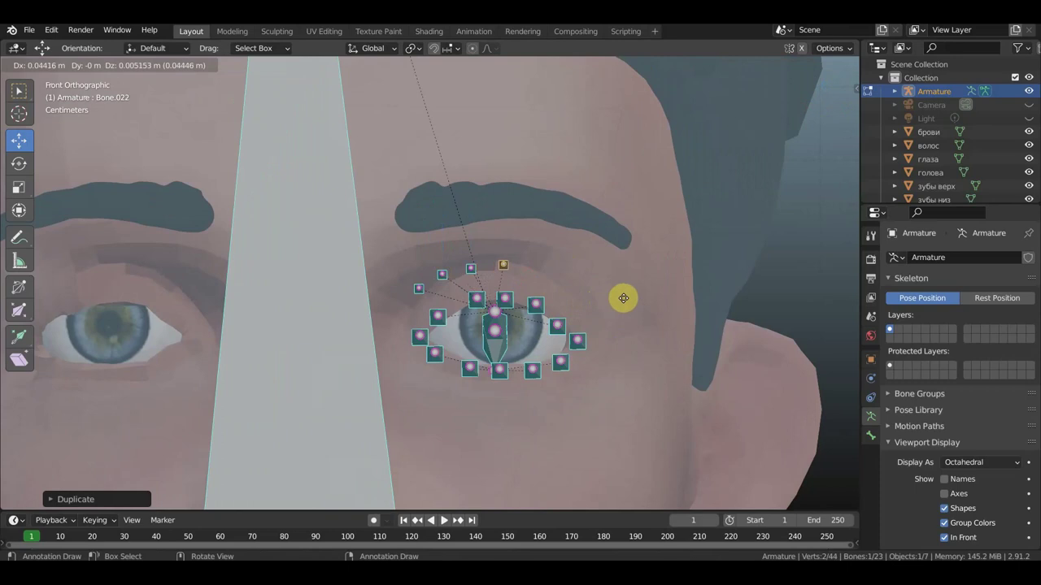
pyautogui.click(618, 299)
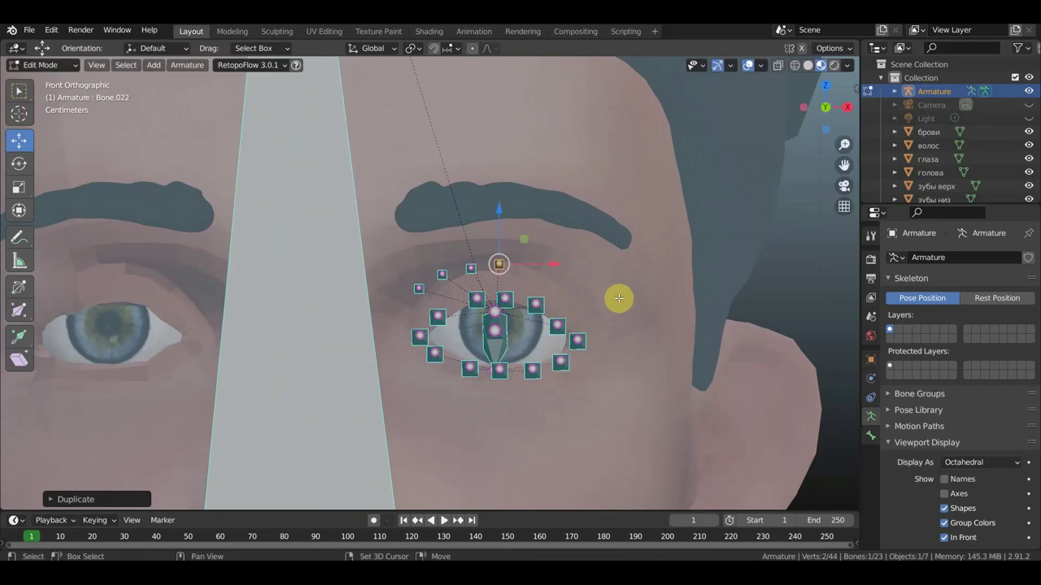
# Step: Add three more brow bone copies continuing the arc to its right end
pyautogui.hotkey('shift', 'd')
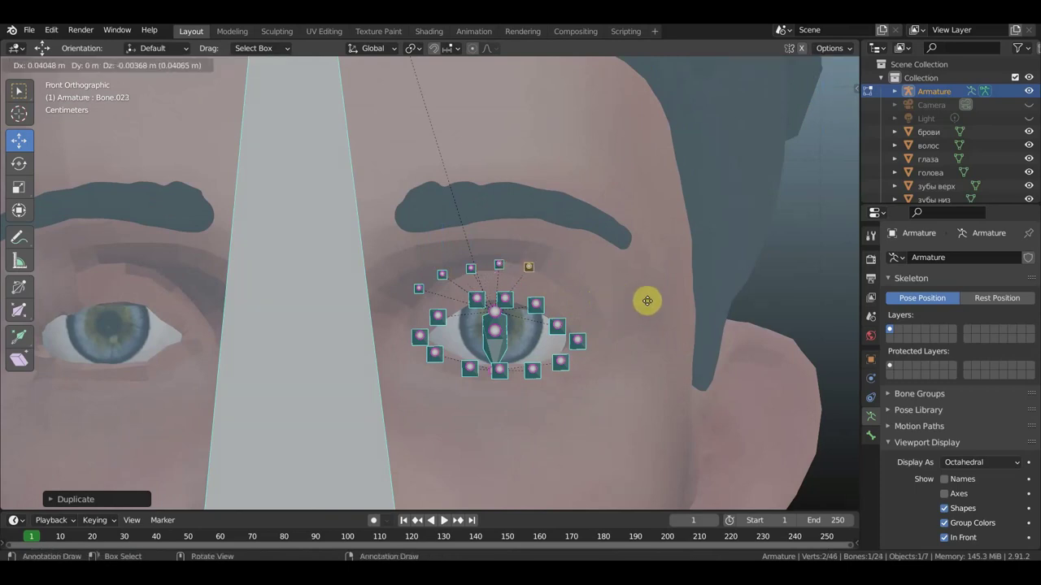
pyautogui.click(647, 303)
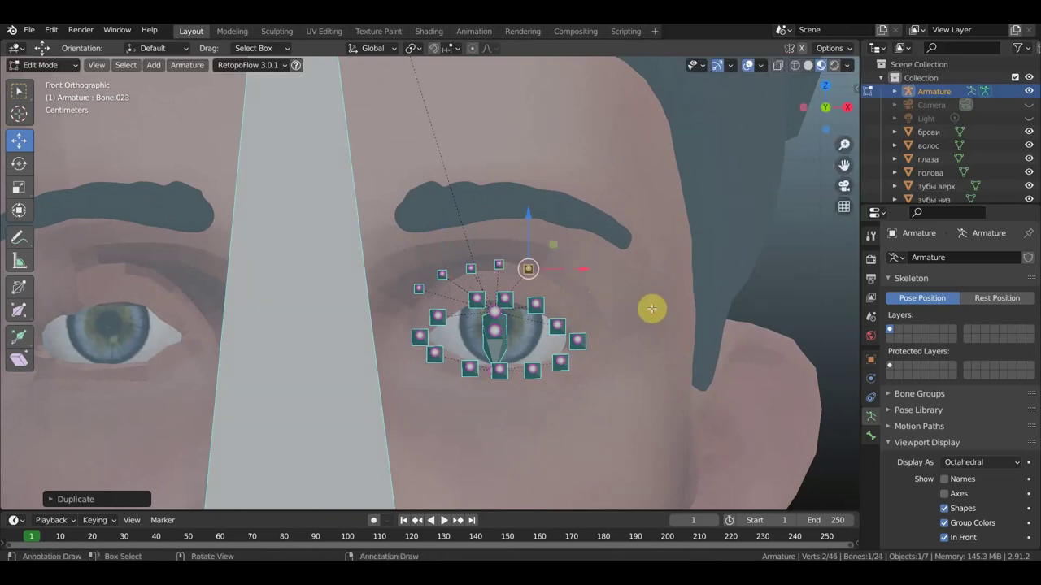
pyautogui.hotkey('shift', 'd')
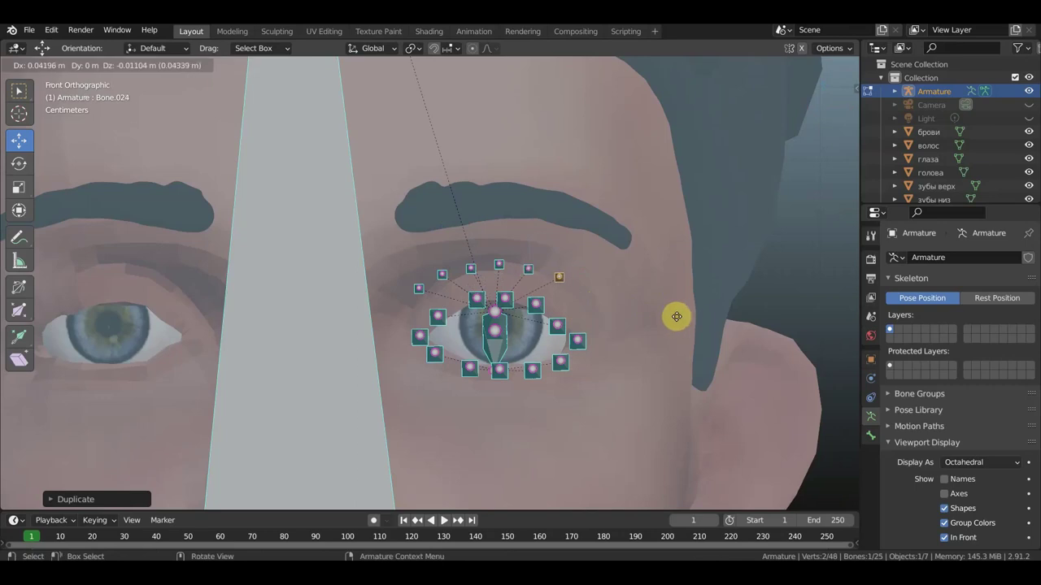
pyautogui.click(676, 317)
pyautogui.hotkey('shift', 'd')
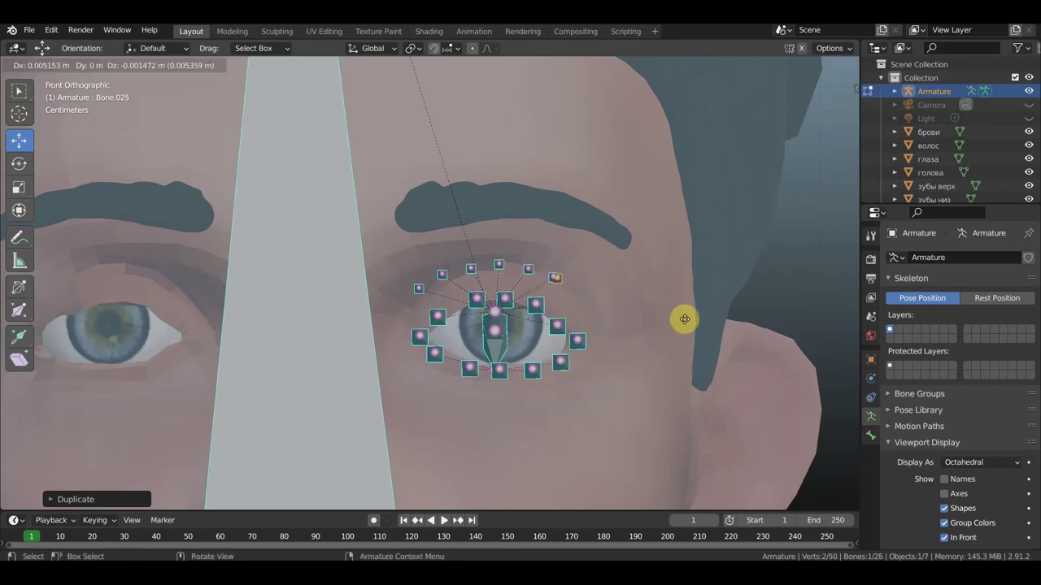
pyautogui.click(701, 327)
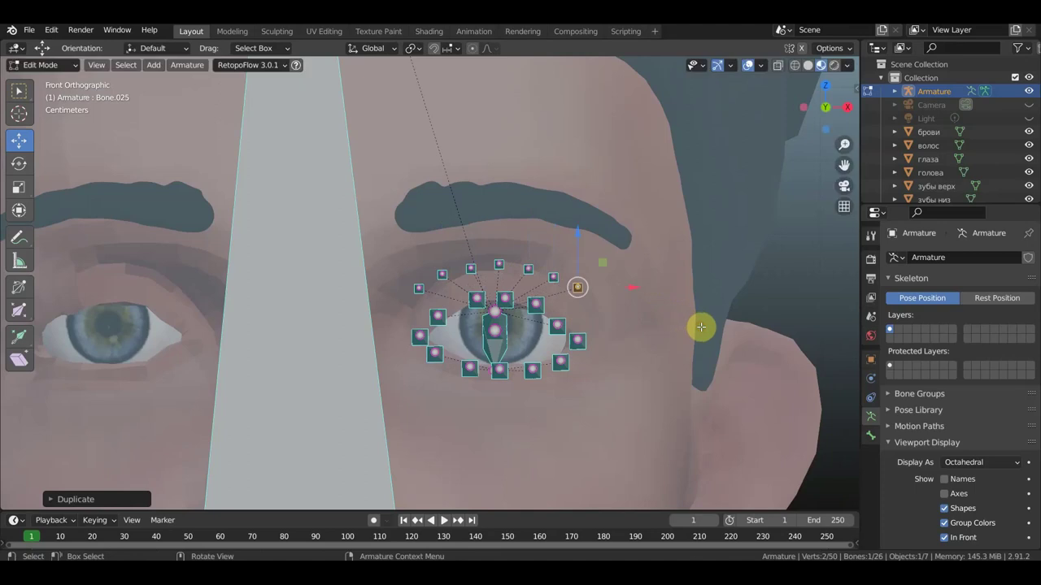
pyautogui.moveTo(666, 326)
pyautogui.mouseDown(button='middle')
pyautogui.moveTo(556, 325)
pyautogui.moveTo(560, 360)
pyautogui.moveTo(626, 362)
pyautogui.moveTo(662, 325)
pyautogui.moveTo(648, 317)
pyautogui.mouseUp(button='middle')
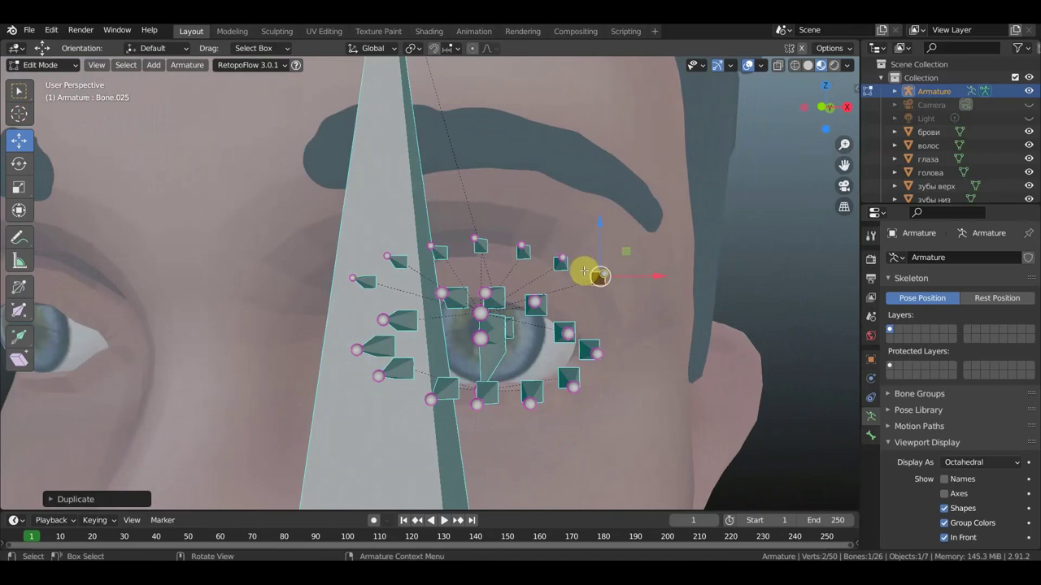
# Step: Push the three bones at the top of the eye back in depth onto the eyelid
pyautogui.moveTo(558, 242); pyautogui.dragTo(488, 225)
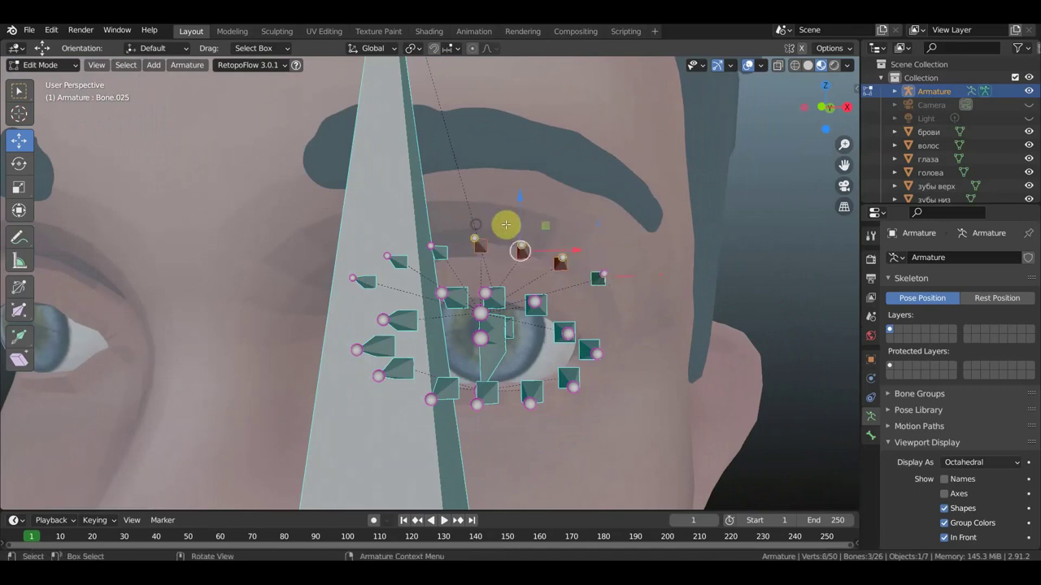
pyautogui.moveTo(563, 245); pyautogui.dragTo(414, 260, button='middle')
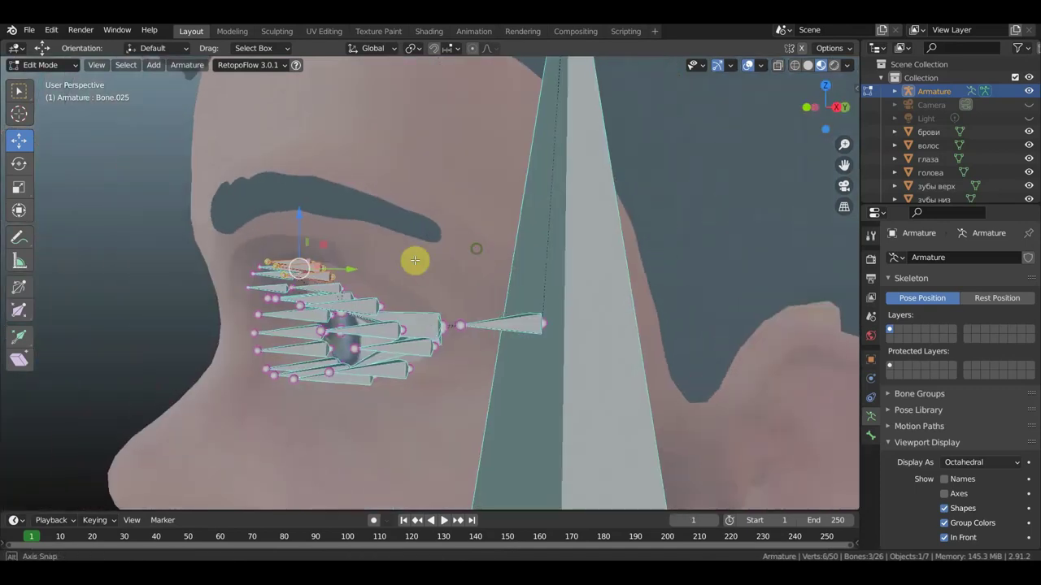
pyautogui.moveTo(358, 266); pyautogui.dragTo(381, 269)
pyautogui.moveTo(404, 302); pyautogui.dragTo(434, 301, button='middle')
pyautogui.press('KP_1')
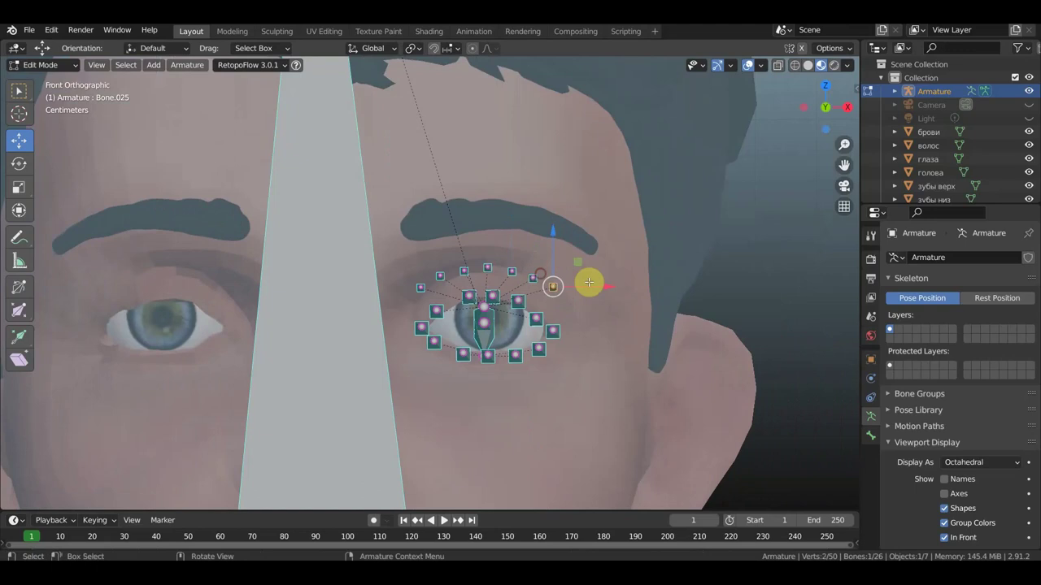
pyautogui.moveTo(471, 282); pyautogui.dragTo(409, 282, button='middle')
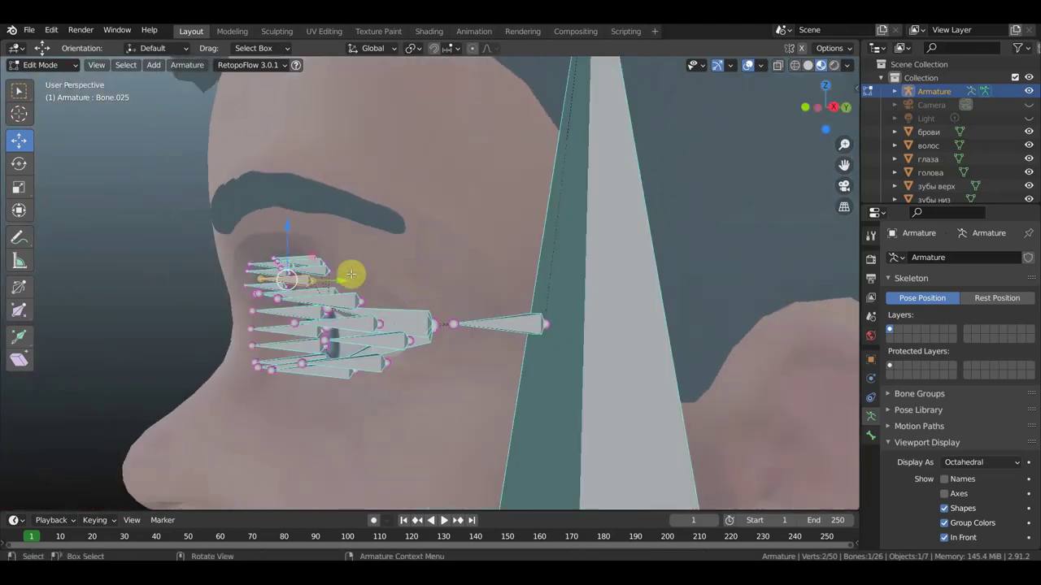
pyautogui.moveTo(340, 281); pyautogui.dragTo(406, 286)
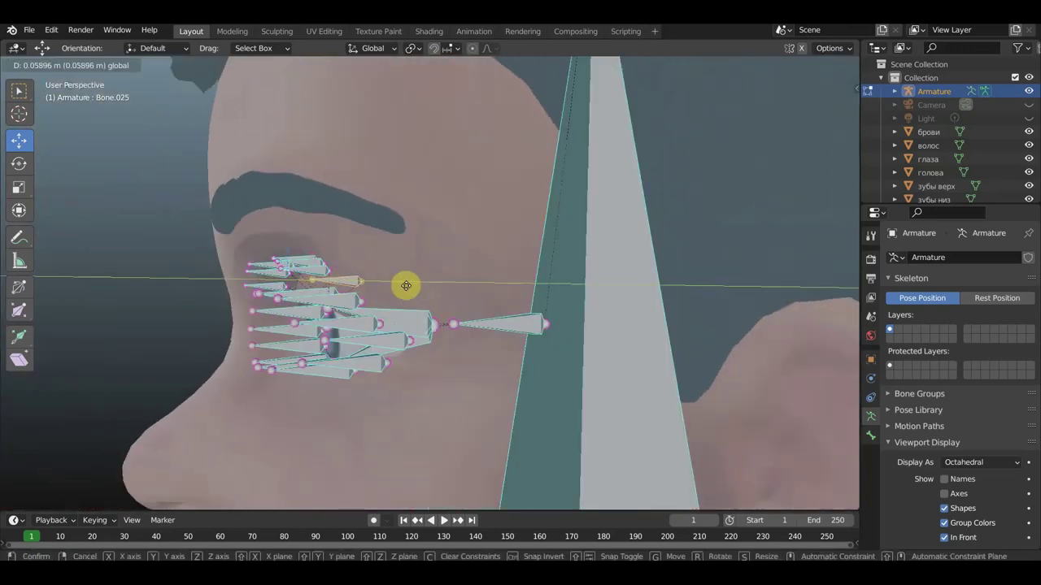
# Step: Move the next eyelid bones one by one back onto the eyelid surface
pyautogui.click(312, 274)
pyautogui.click(339, 270)
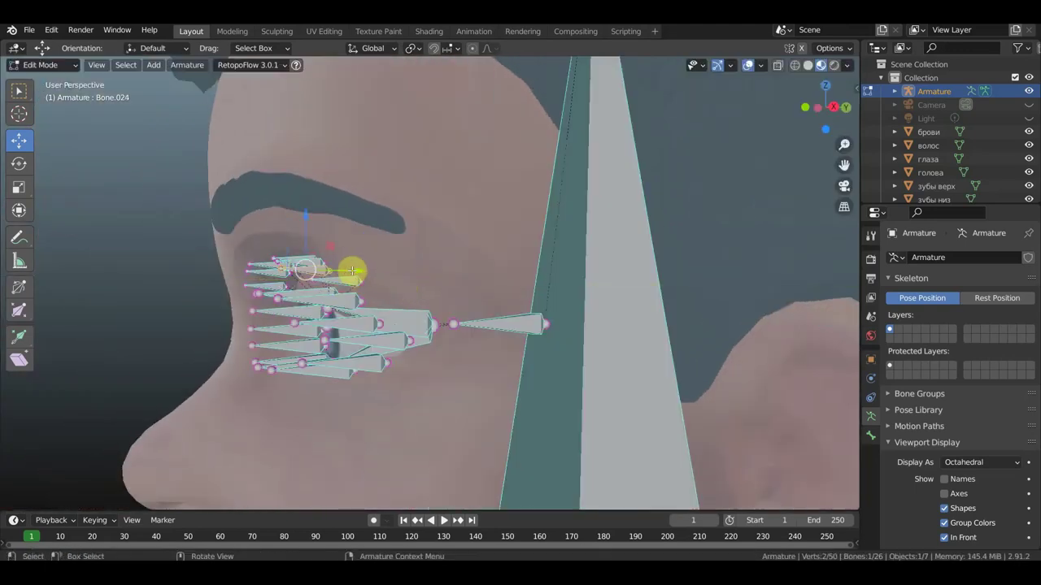
pyautogui.moveTo(367, 271); pyautogui.dragTo(369, 271)
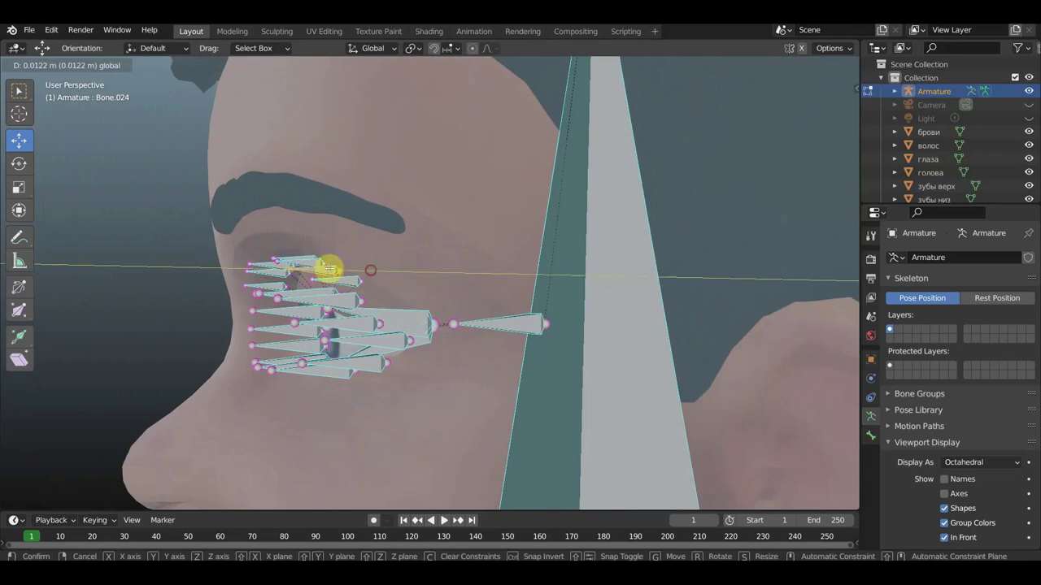
pyautogui.click(332, 271)
pyautogui.moveTo(344, 299); pyautogui.dragTo(344, 302, button='middle')
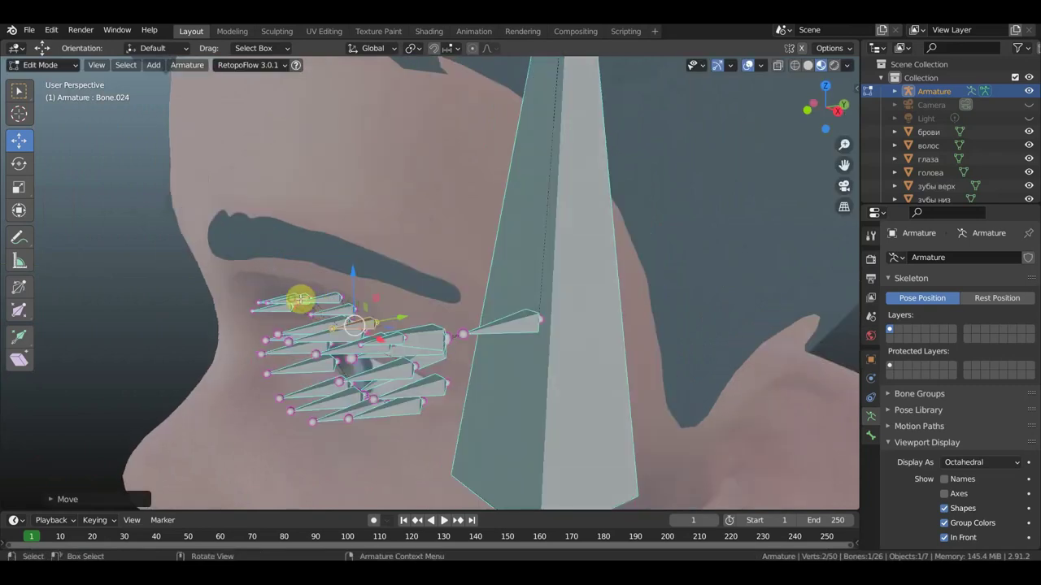
pyautogui.moveTo(301, 299); pyautogui.dragTo(349, 293)
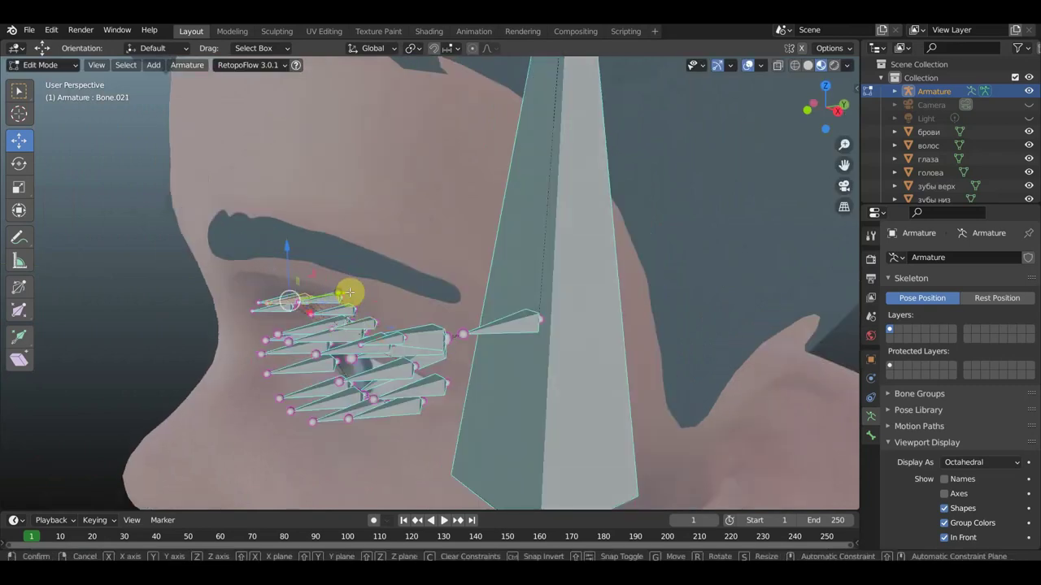
pyautogui.moveTo(349, 292); pyautogui.dragTo(265, 302)
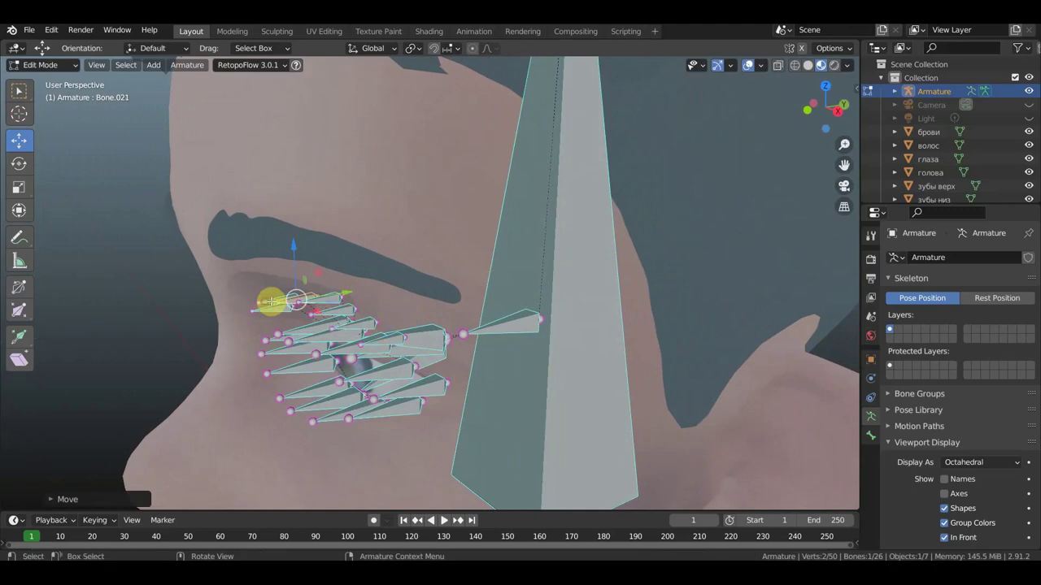
pyautogui.click(323, 293)
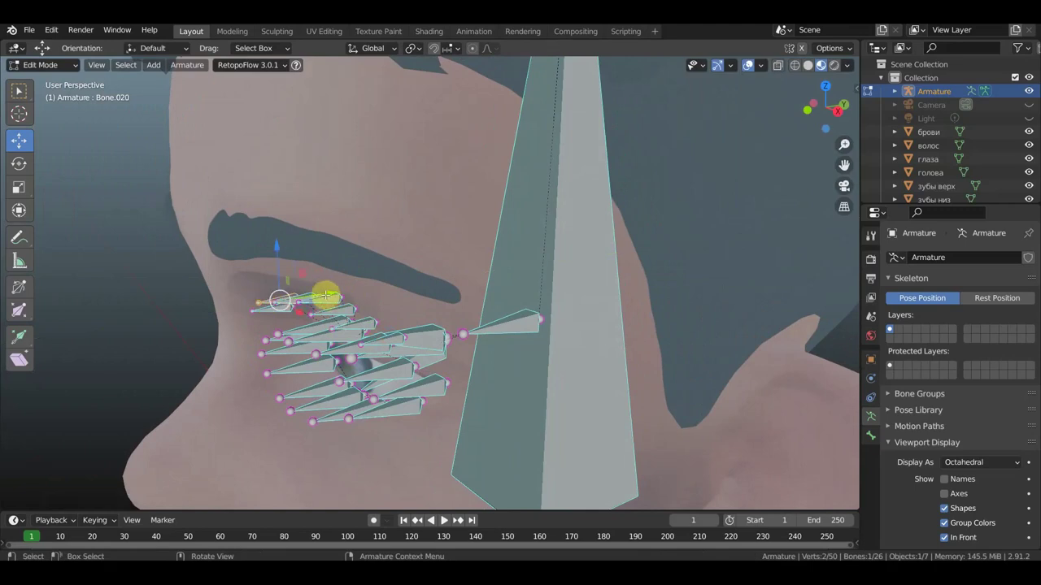
pyautogui.moveTo(330, 294); pyautogui.dragTo(430, 294)
pyautogui.moveTo(430, 295)
pyautogui.mouseDown(button='middle')
pyautogui.moveTo(460, 274)
pyautogui.moveTo(515, 275)
pyautogui.mouseUp(button='middle')
# Step: Shift another eyelid bone along X and back in depth, checking it from the side
pyautogui.click(559, 264)
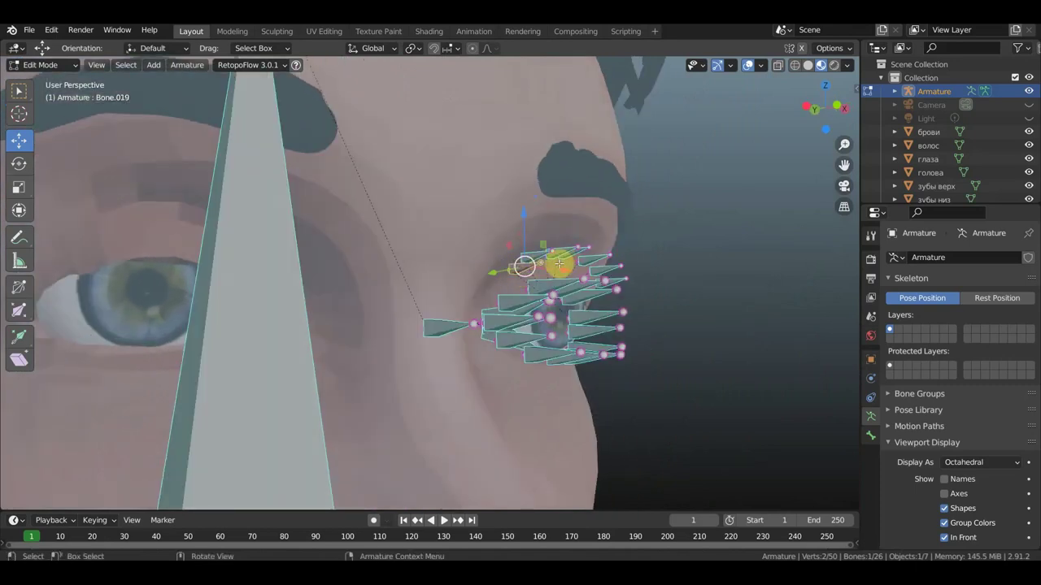
pyautogui.moveTo(555, 270); pyautogui.dragTo(529, 271)
pyautogui.moveTo(529, 271)
pyautogui.mouseDown(button='middle')
pyautogui.moveTo(402, 262)
pyautogui.moveTo(290, 271)
pyautogui.mouseUp(button='middle')
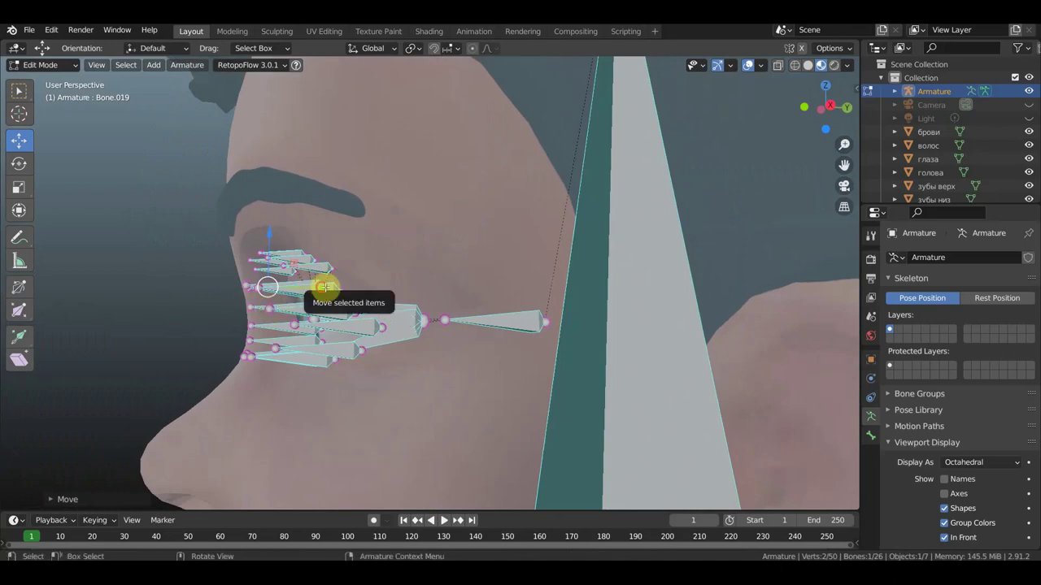
pyautogui.moveTo(325, 286); pyautogui.dragTo(444, 296)
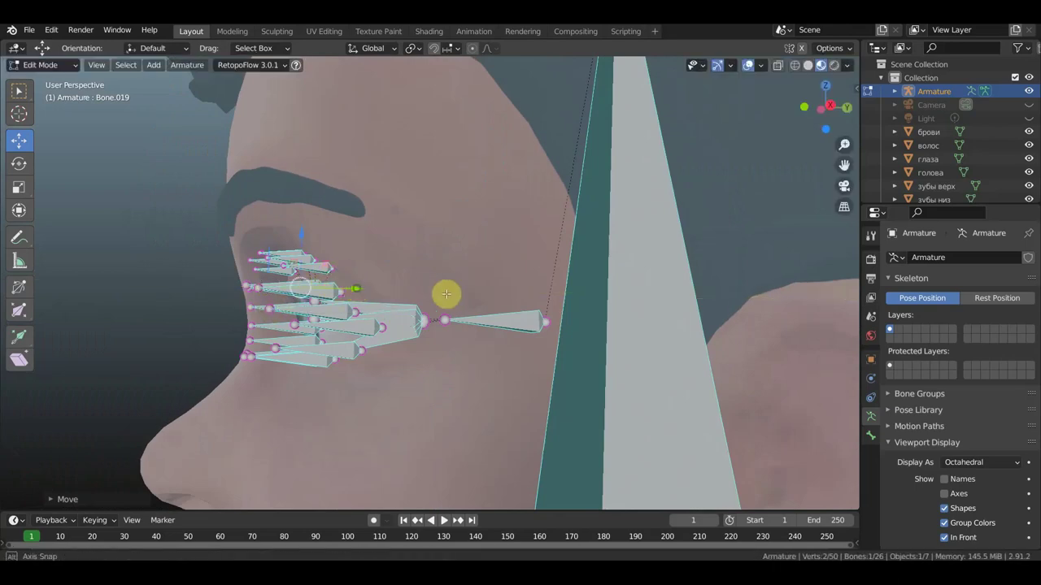
pyautogui.moveTo(444, 295); pyautogui.dragTo(467, 296, button='middle')
pyautogui.moveTo(539, 295)
pyautogui.mouseDown(button='middle')
pyautogui.moveTo(630, 298)
pyautogui.moveTo(574, 298)
pyautogui.mouseUp(button='middle')
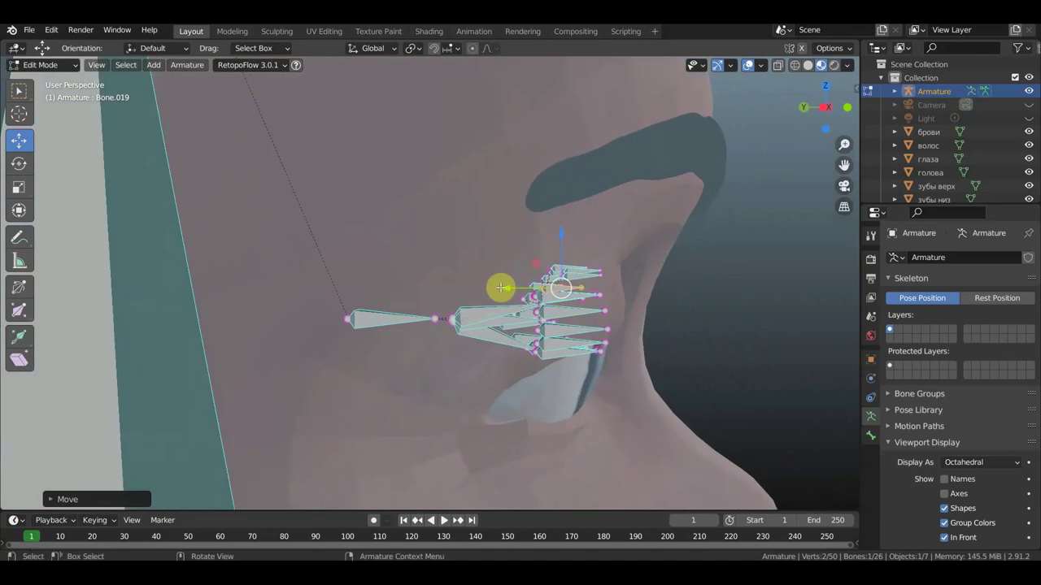
pyautogui.moveTo(494, 287); pyautogui.dragTo(613, 288)
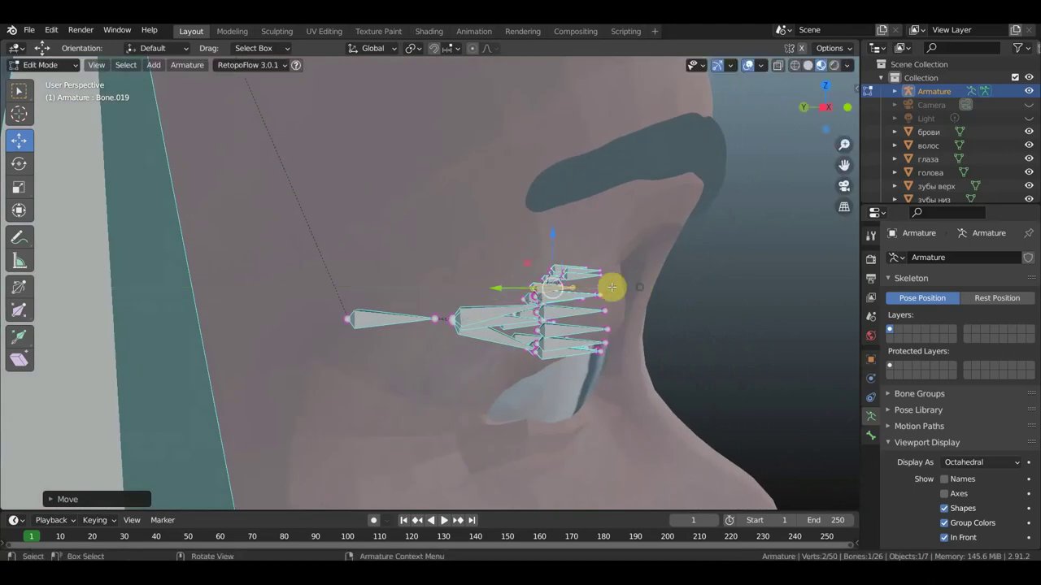
pyautogui.moveTo(613, 288)
pyautogui.mouseDown(button='middle')
pyautogui.moveTo(601, 313)
pyautogui.moveTo(488, 320)
pyautogui.moveTo(417, 359)
pyautogui.moveTo(365, 353)
pyautogui.moveTo(325, 298)
pyautogui.moveTo(459, 251)
pyautogui.moveTo(488, 187)
pyautogui.mouseUp(button='middle')
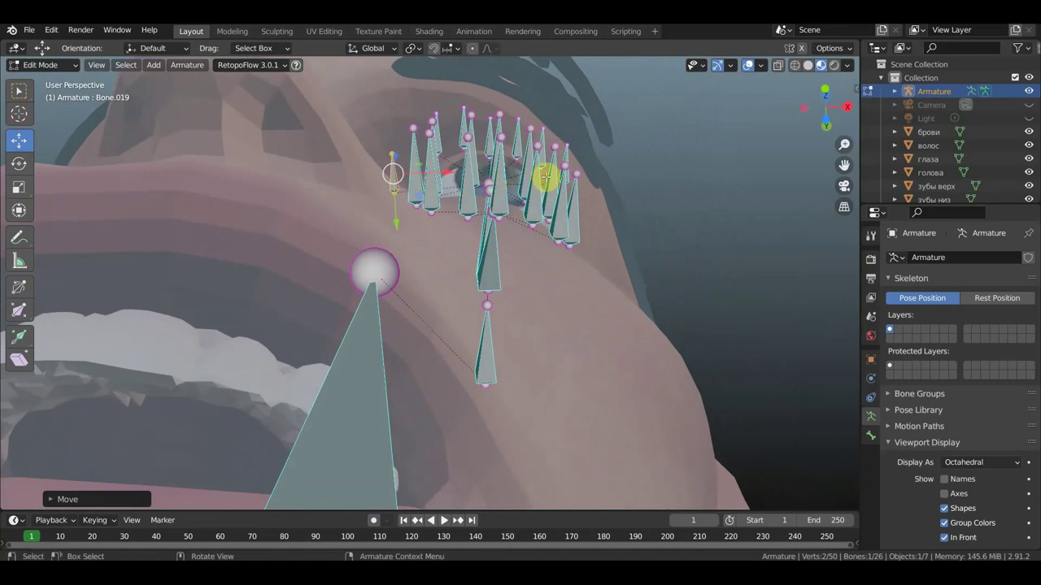
# Step: Lower three joints at the top of the ring down onto the eyelid
pyautogui.click(500, 138)
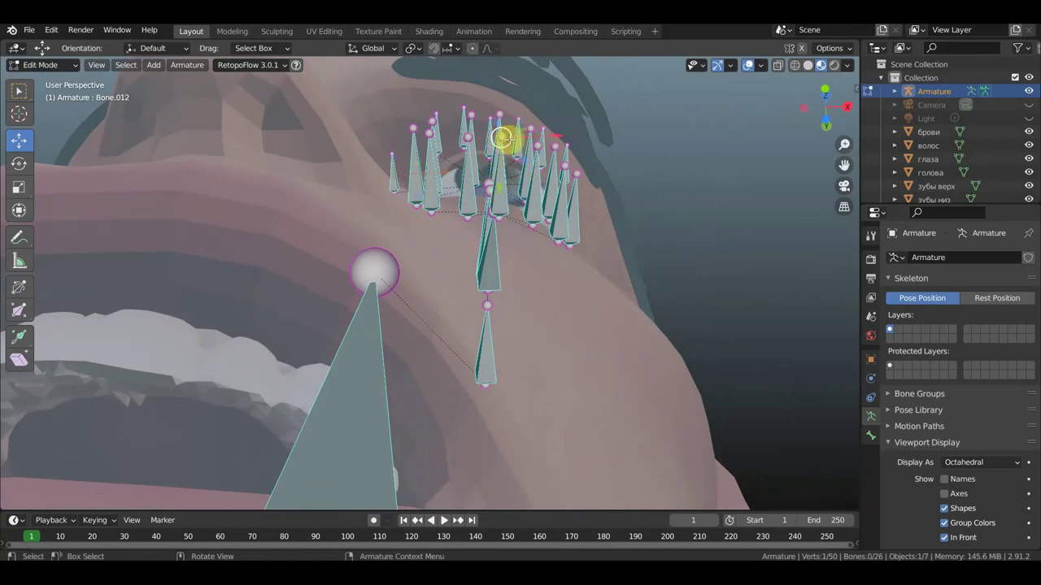
pyautogui.press('g')
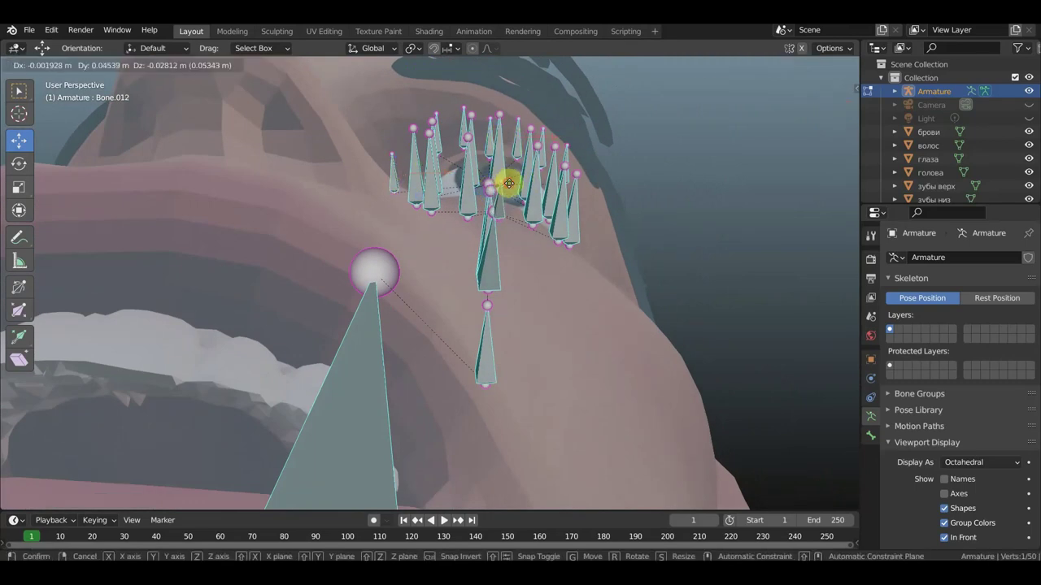
pyautogui.click(508, 183)
pyautogui.click(471, 139)
pyautogui.press('g')
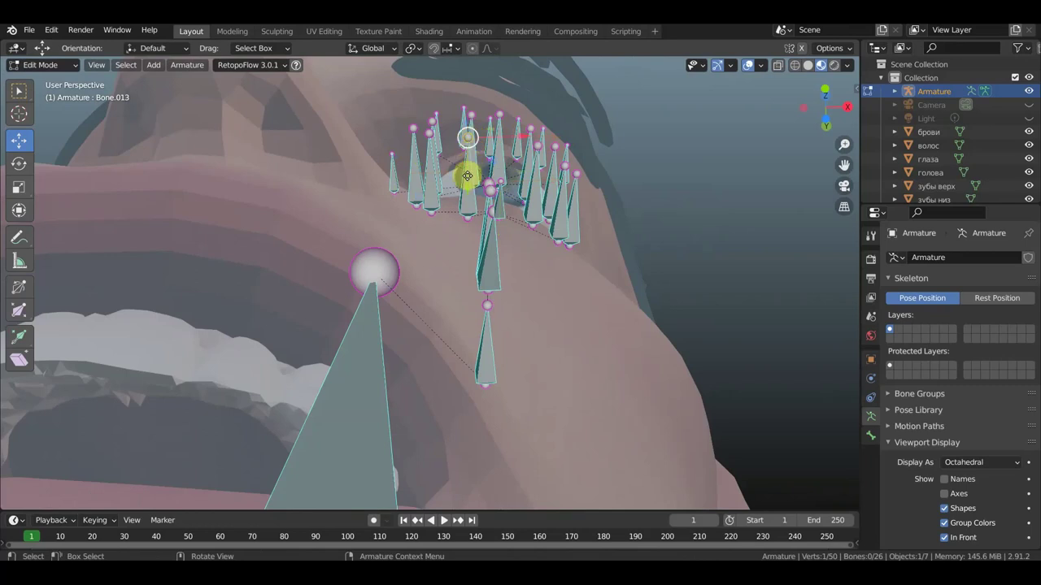
pyautogui.click(472, 184)
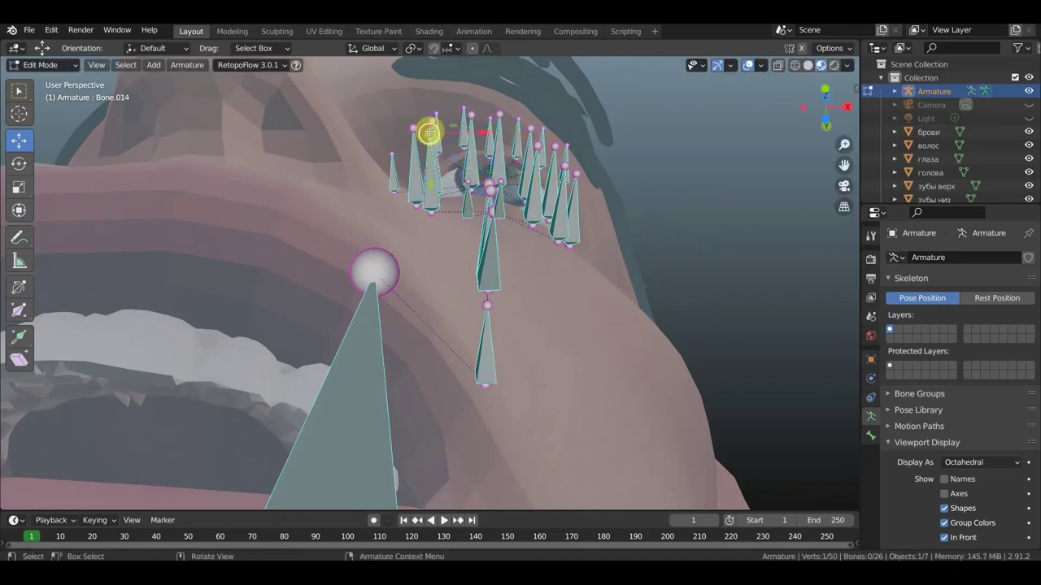
pyautogui.click(429, 131)
pyautogui.press('g')
pyautogui.click(429, 182)
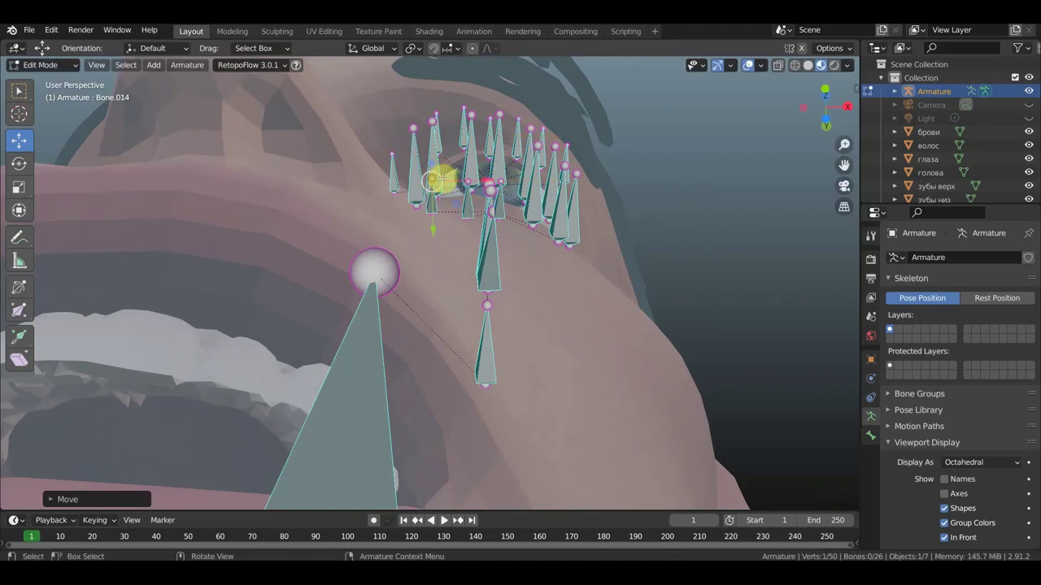
# Step: Raise the tips of two neighbouring lower-ring bones to meet the eyelid
pyautogui.moveTo(425, 187)
pyautogui.mouseDown(button='middle')
pyautogui.moveTo(337, 204)
pyautogui.moveTo(291, 265)
pyautogui.mouseUp(button='middle')
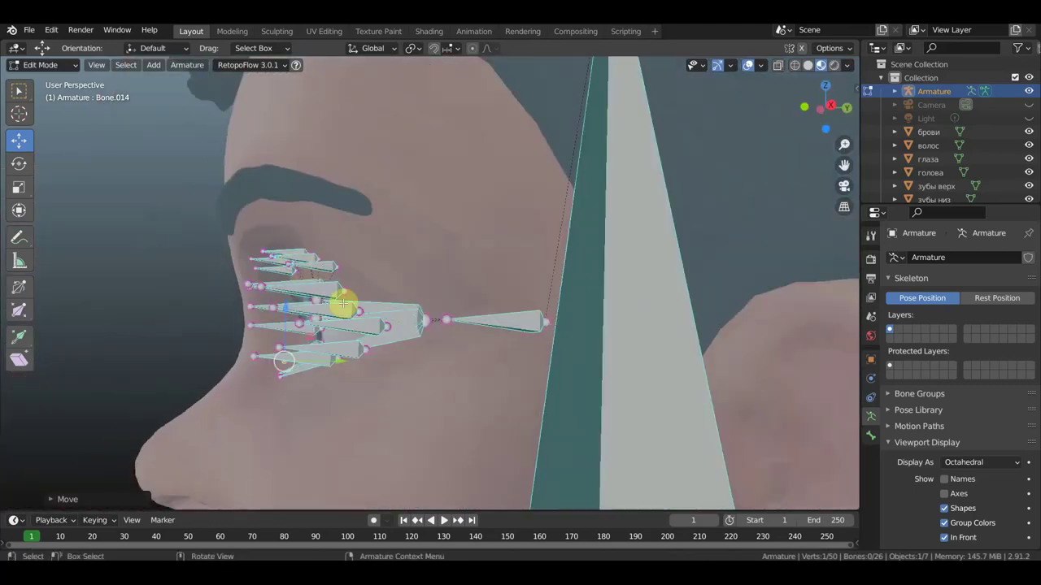
pyautogui.moveTo(363, 332)
pyautogui.mouseDown(button='middle')
pyautogui.moveTo(494, 348)
pyautogui.moveTo(512, 362)
pyautogui.mouseUp(button='middle')
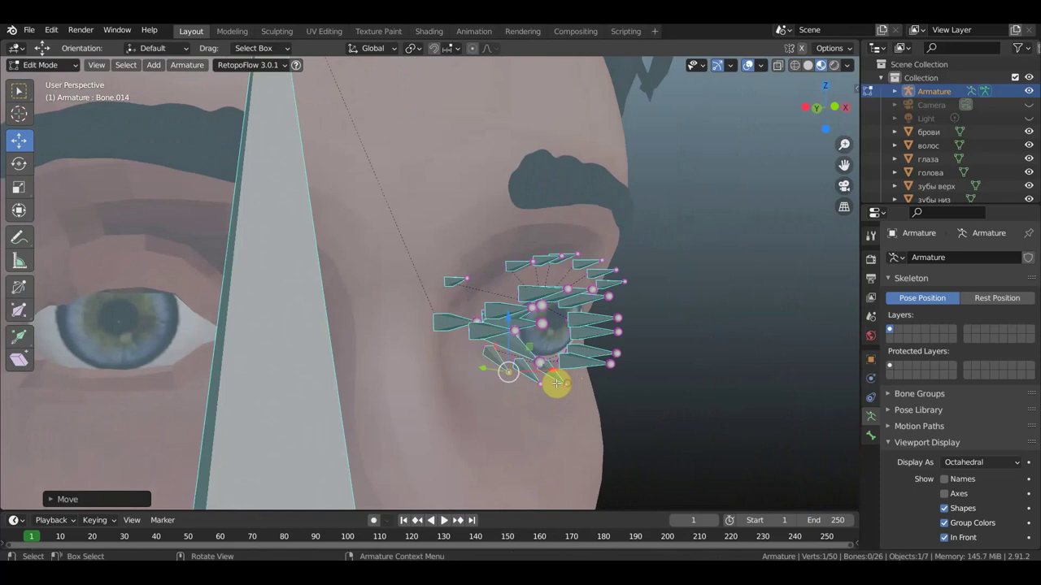
pyautogui.click(536, 384)
pyautogui.click(508, 376)
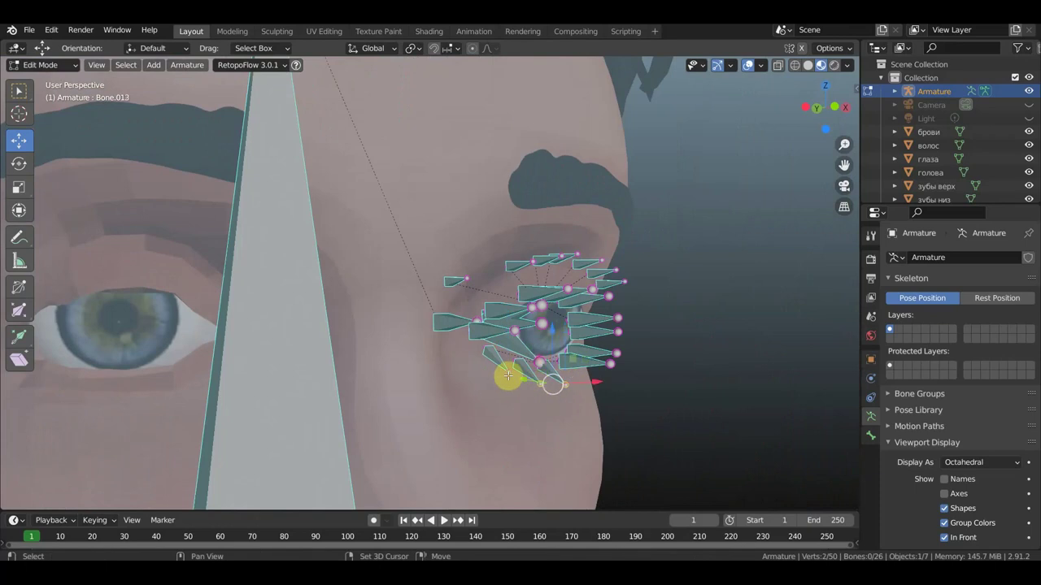
pyautogui.moveTo(538, 381); pyautogui.dragTo(539, 312)
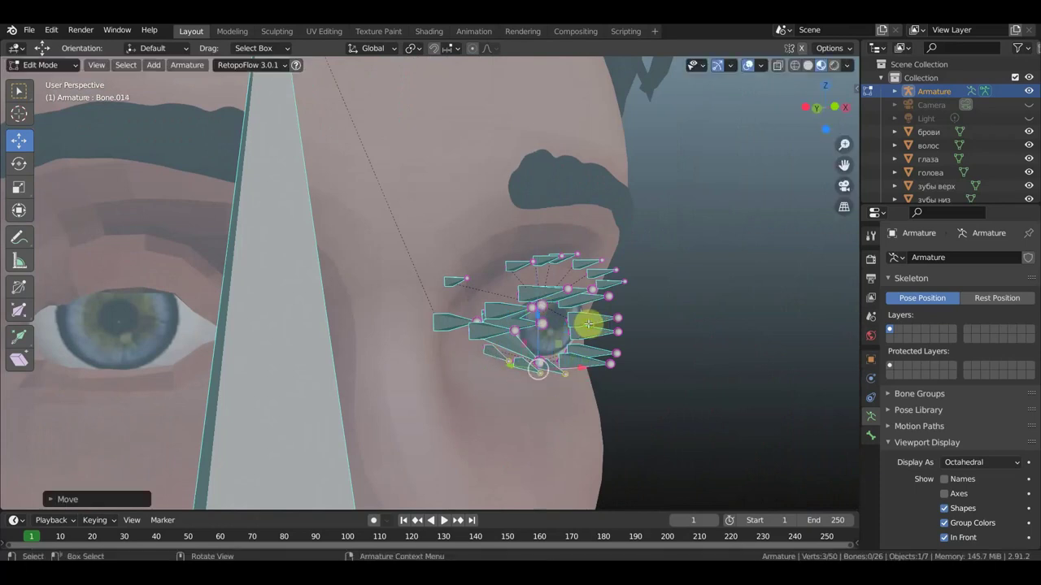
pyautogui.moveTo(588, 323); pyautogui.dragTo(515, 209, button='middle')
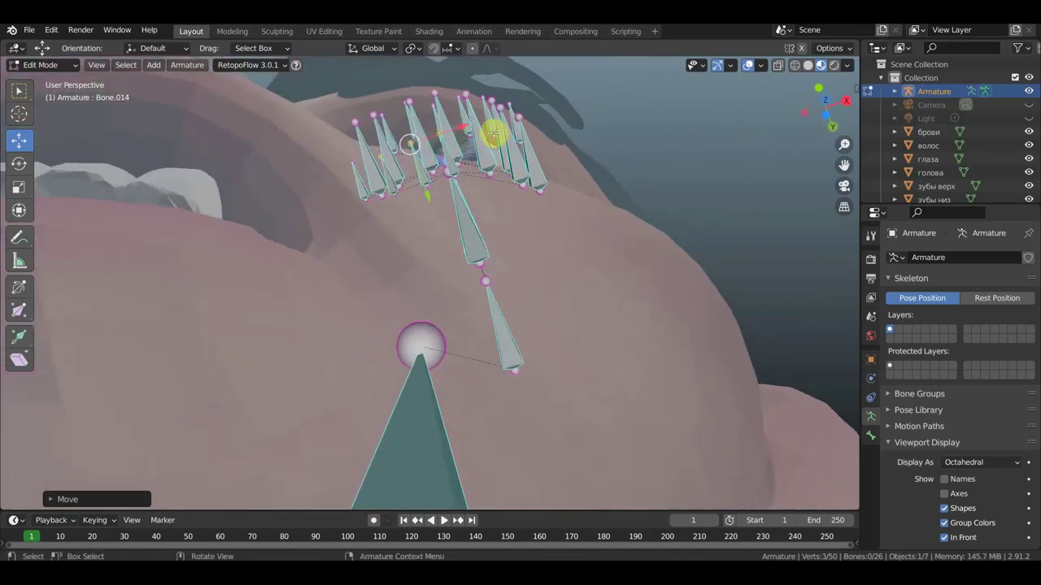
# Step: Move the ends of Bone.011, Bone.010 and Bone.009 down against the eyelid
pyautogui.keyDown('shift'); pyautogui.rightClick(467, 95); pyautogui.keyUp('shift')
pyautogui.click(495, 153)
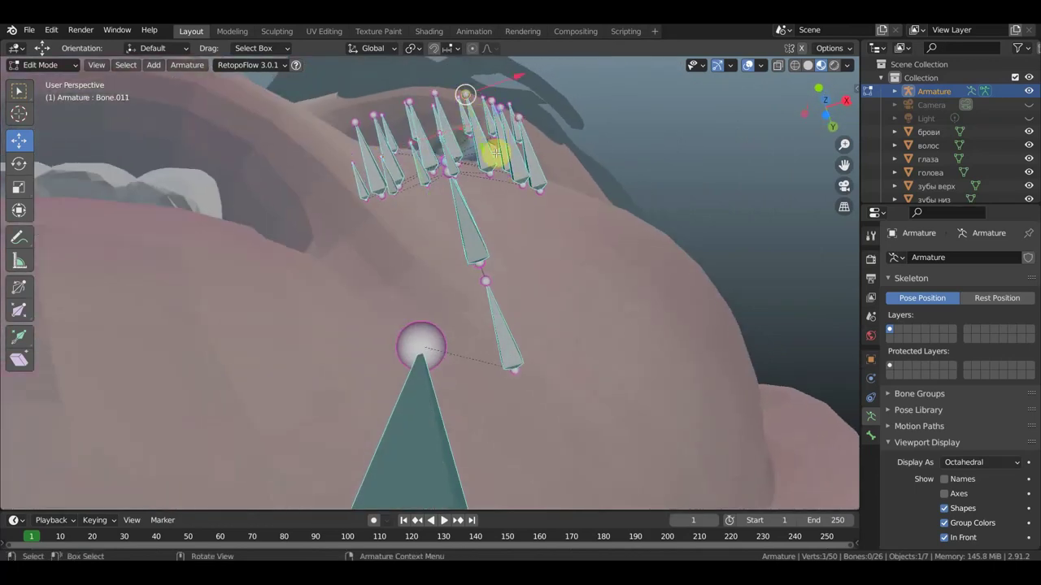
pyautogui.press('g')
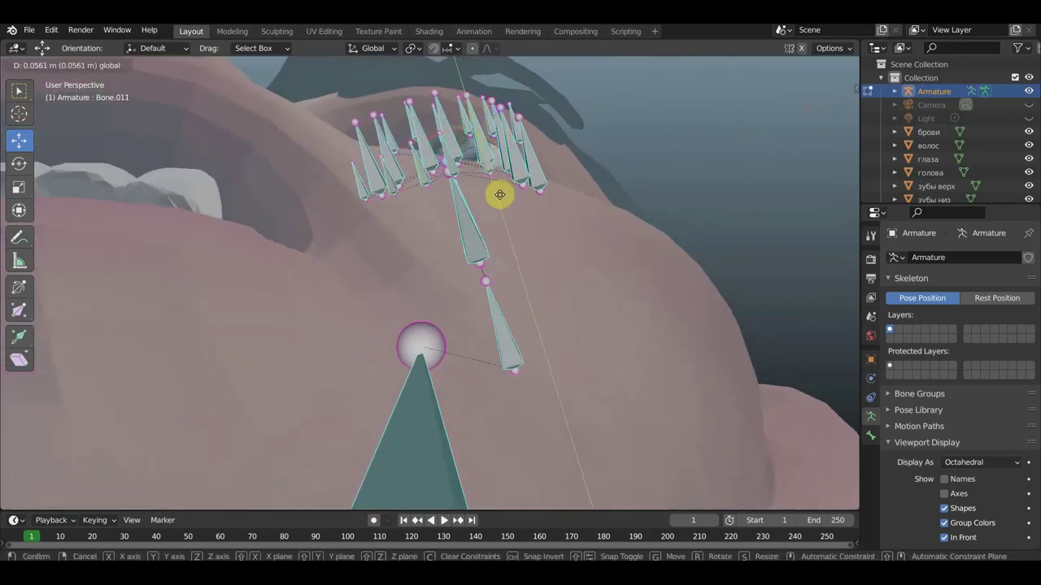
pyautogui.click(499, 194)
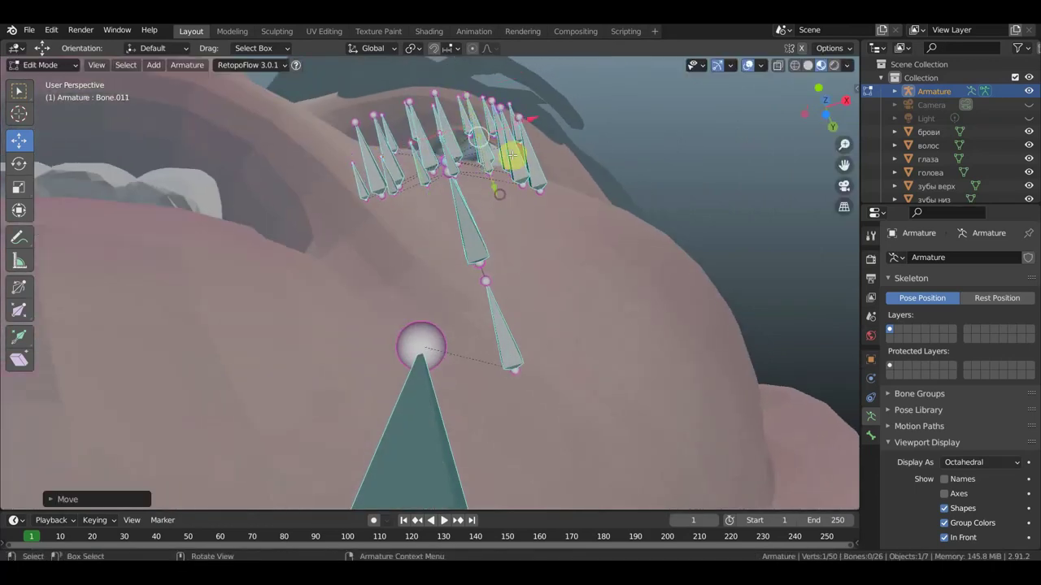
pyautogui.click(498, 109)
pyautogui.moveTo(499, 108); pyautogui.dragTo(534, 204)
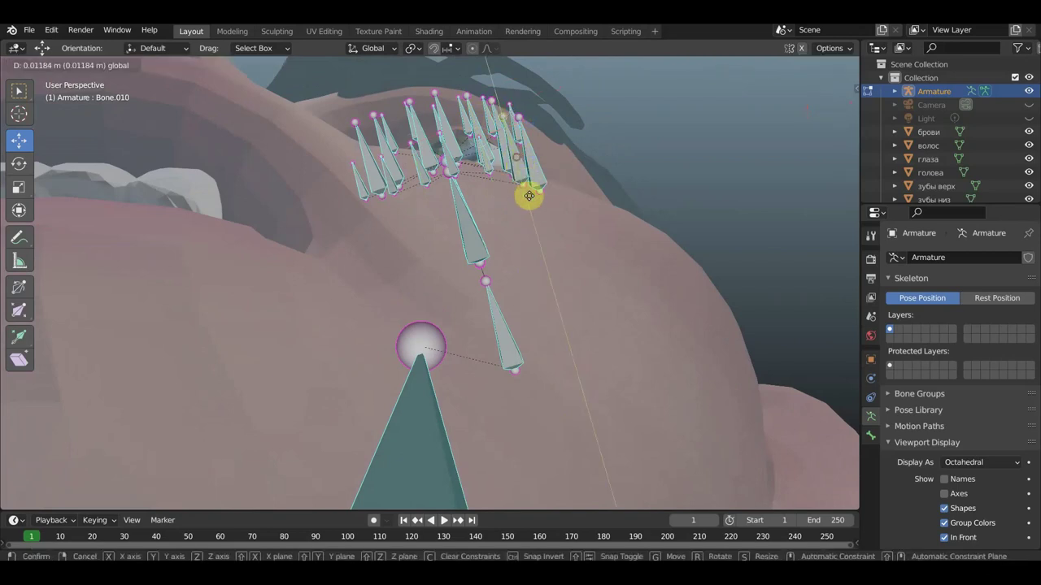
pyautogui.click(535, 205)
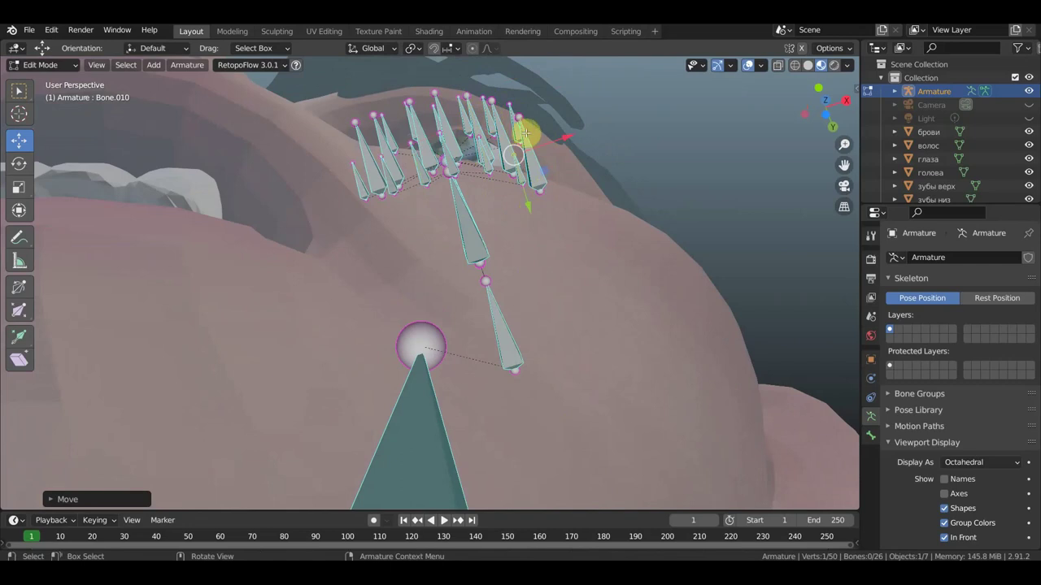
pyautogui.click(519, 119)
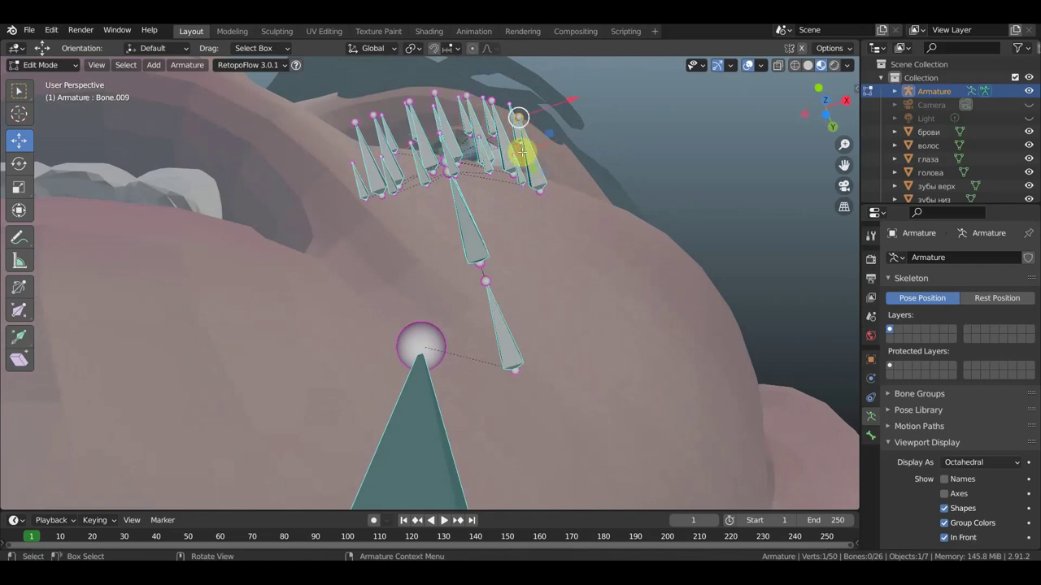
pyautogui.press('g')
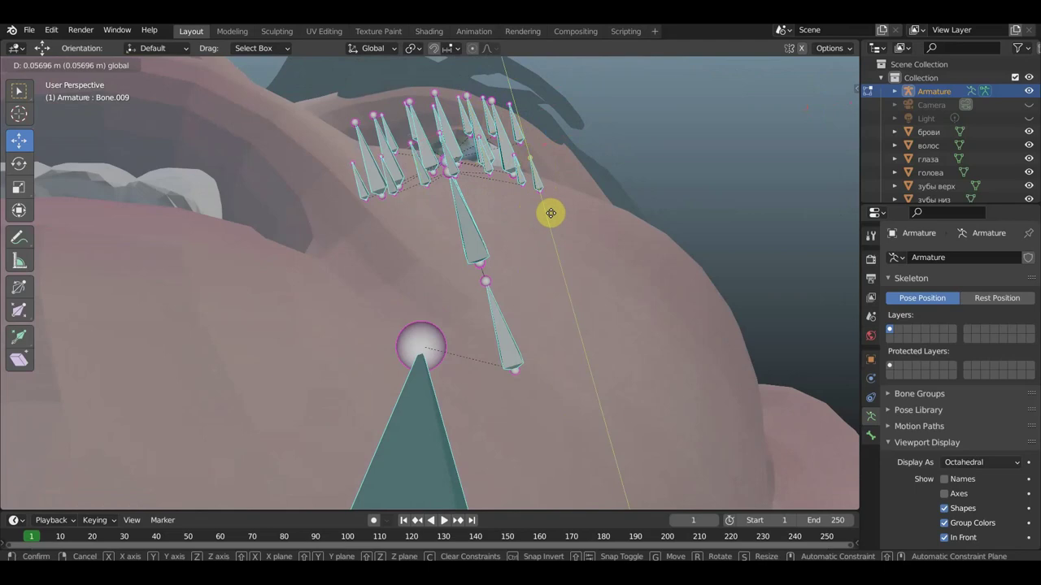
pyautogui.click(551, 213)
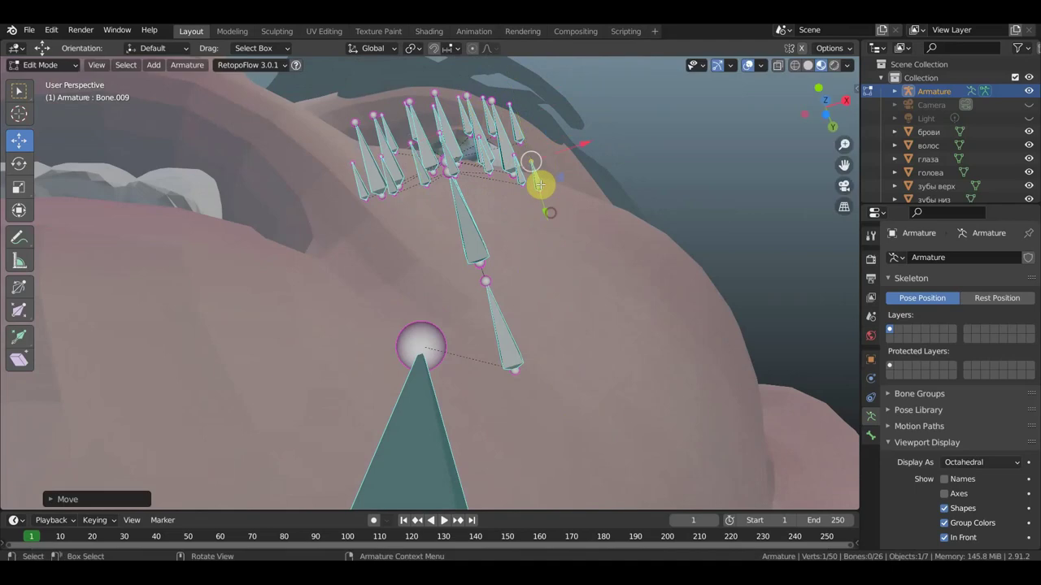
# Step: Pull the ends of Bone.025 and Bone.024 onto the eyelid, checking from the side
pyautogui.click(514, 122)
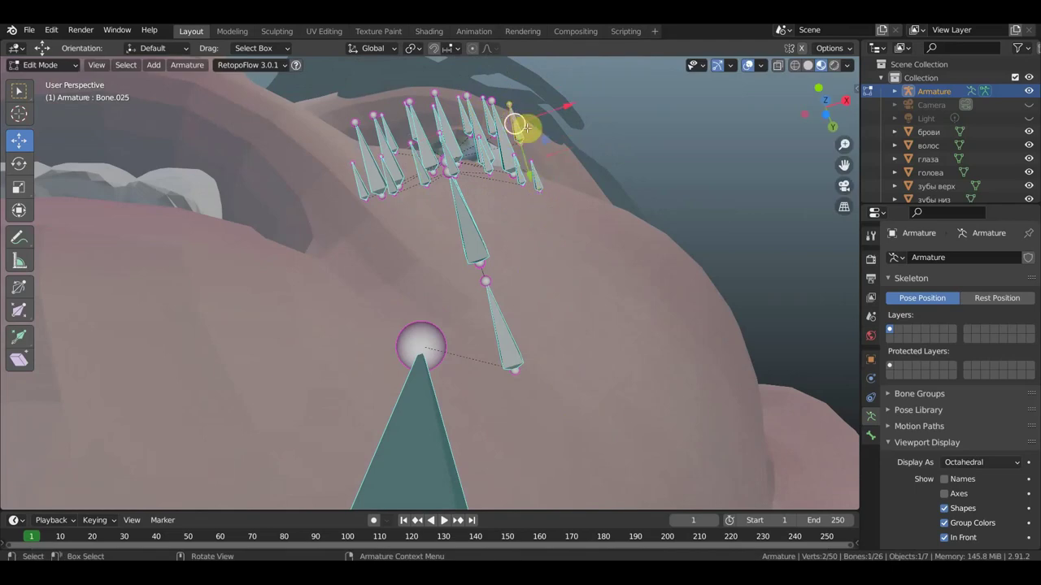
pyautogui.moveTo(536, 168); pyautogui.dragTo(538, 189)
pyautogui.moveTo(592, 162)
pyautogui.mouseDown(button='middle')
pyautogui.moveTo(509, 181)
pyautogui.moveTo(423, 161)
pyautogui.mouseUp(button='middle')
pyautogui.click(337, 149)
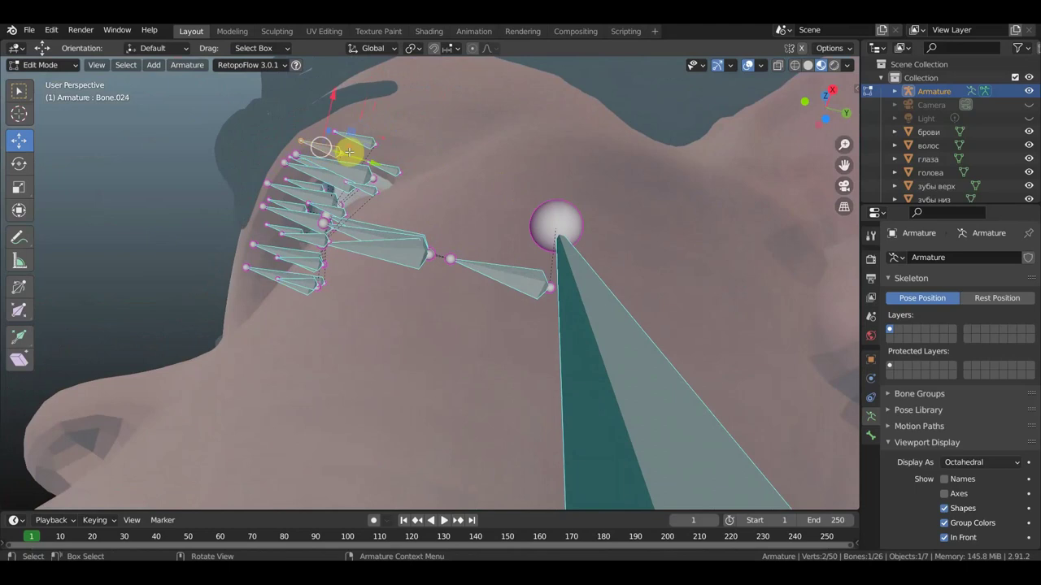
pyautogui.press('g')
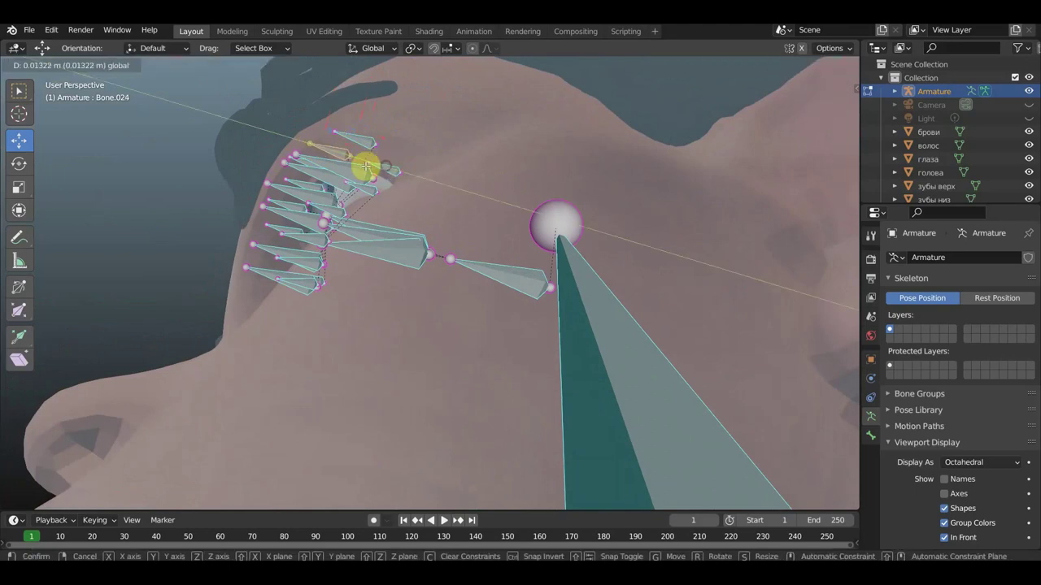
pyautogui.click(366, 167)
pyautogui.moveTo(301, 158)
pyautogui.mouseDown(button='middle')
pyautogui.moveTo(374, 115)
pyautogui.moveTo(399, 149)
pyautogui.mouseUp(button='middle')
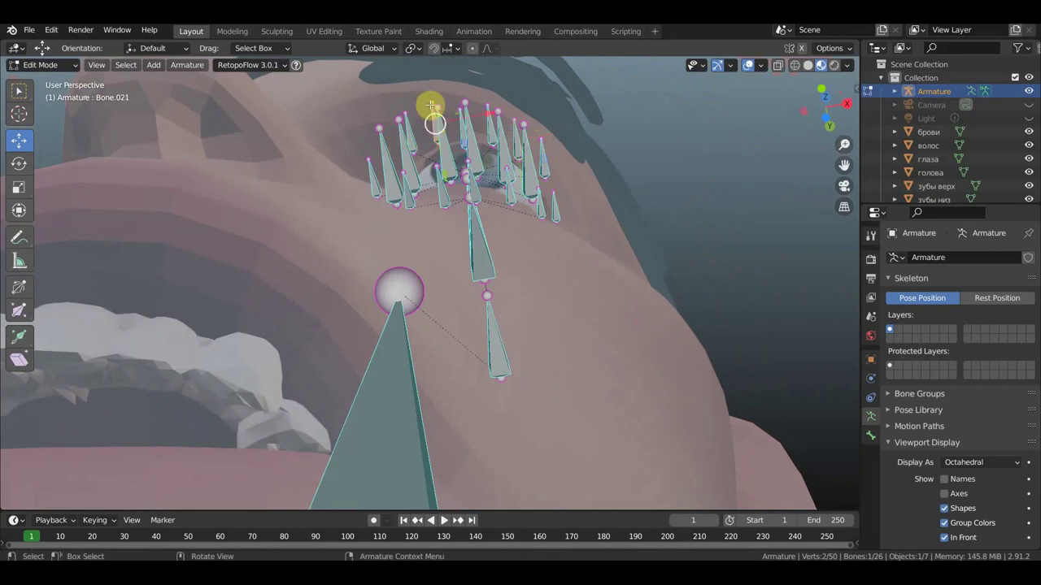
# Step: Reposition Bone.021, then move Bone.020 constrained to the Y axis
pyautogui.click(443, 177)
pyautogui.press('g')
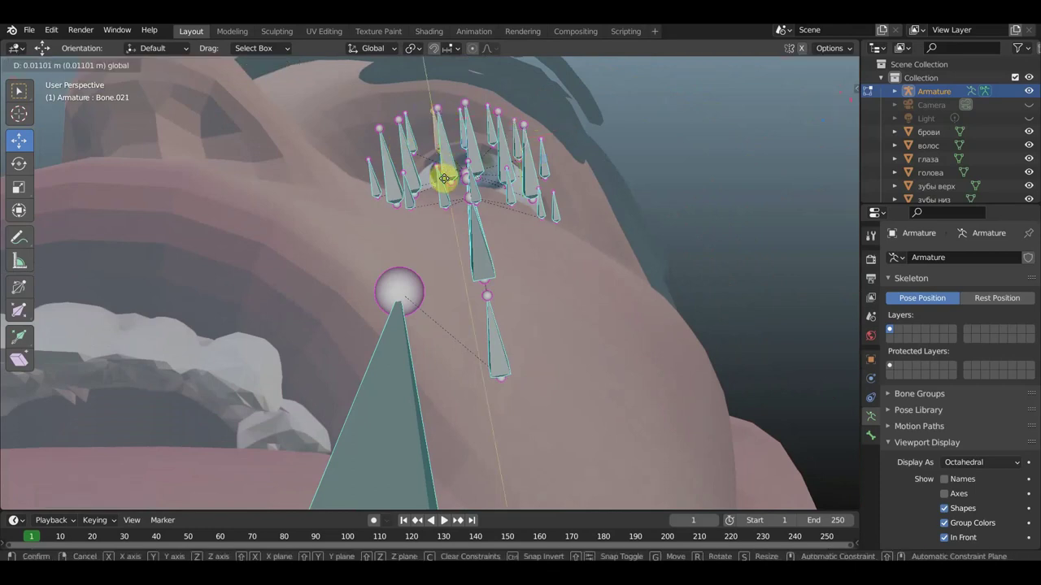
pyautogui.click(404, 130)
pyautogui.click(411, 142)
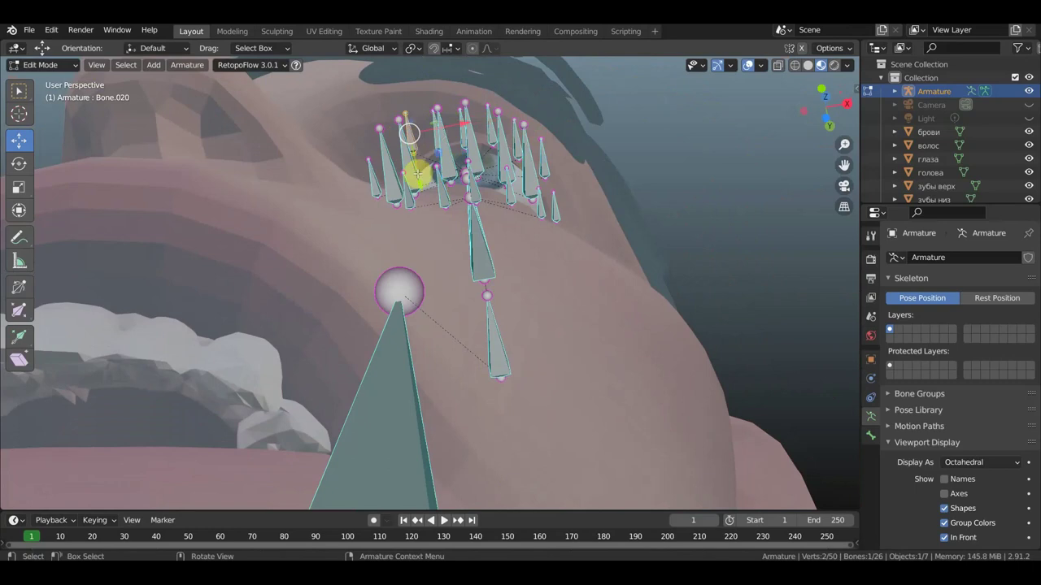
pyautogui.press('g')
pyautogui.press('y')
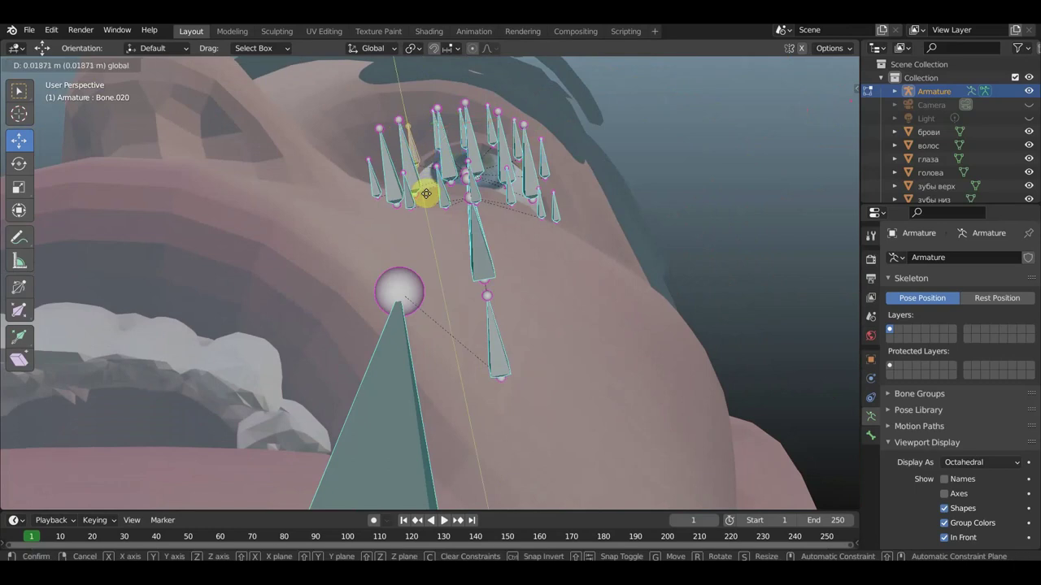
pyautogui.click(426, 193)
pyautogui.moveTo(439, 183); pyautogui.dragTo(488, 235, button='middle')
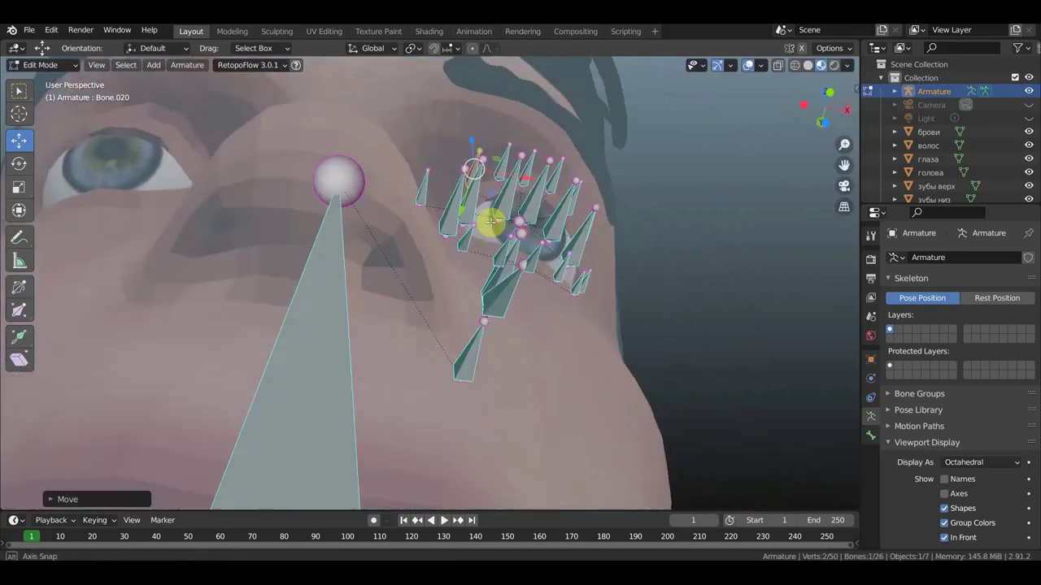
# Step: In front view, slide a ring bone end sideways along X to follow the eye outline
pyautogui.moveTo(456, 262); pyautogui.dragTo(471, 272, button='middle')
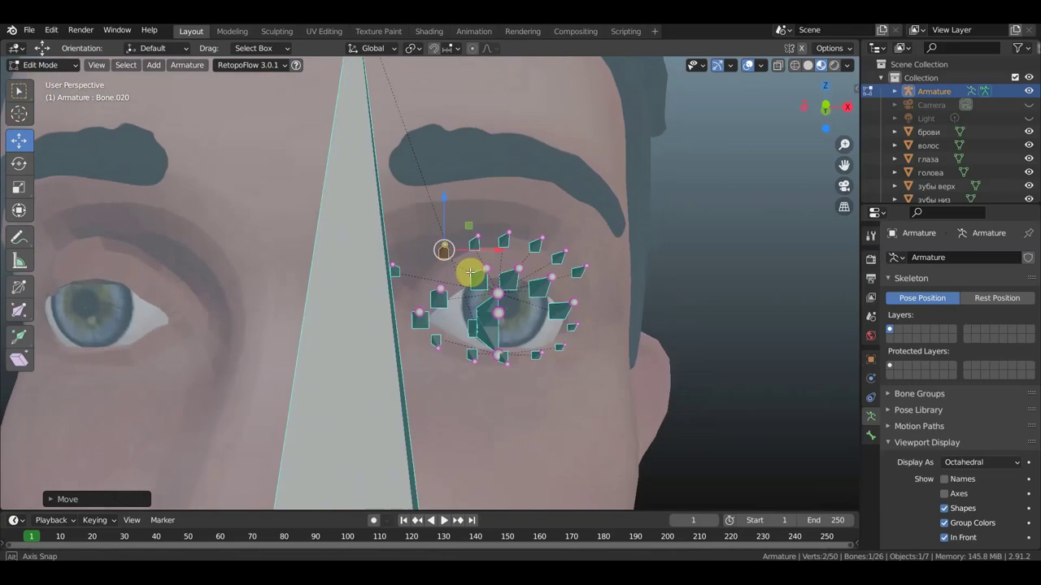
pyautogui.press('b')
pyautogui.moveTo(381, 261)
pyautogui.mouseDown()
pyautogui.moveTo(432, 267)
pyautogui.moveTo(447, 289)
pyautogui.mouseUp()
pyautogui.click(447, 289)
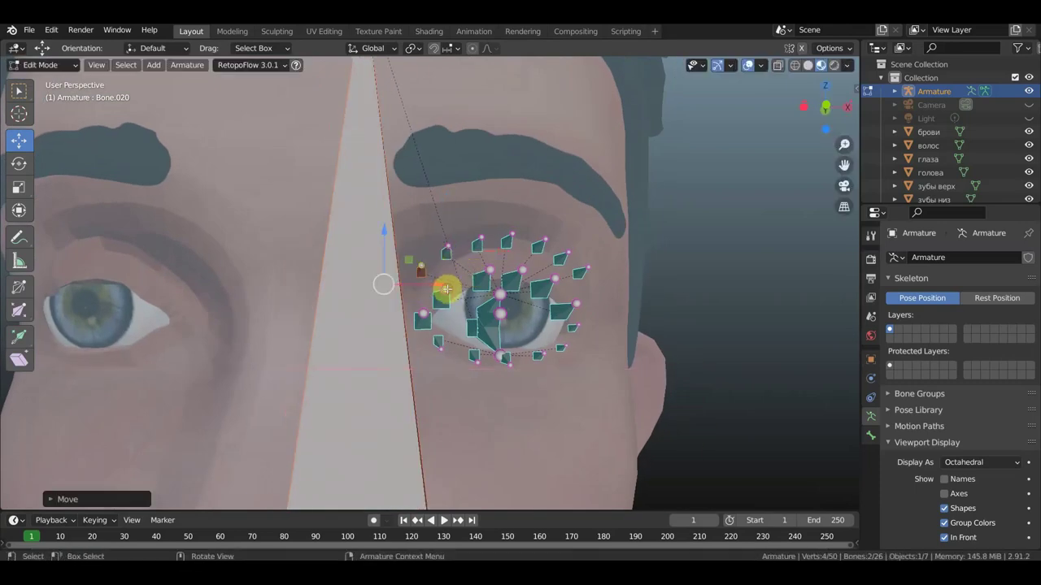
pyautogui.hotkey('ctrl', 'z')
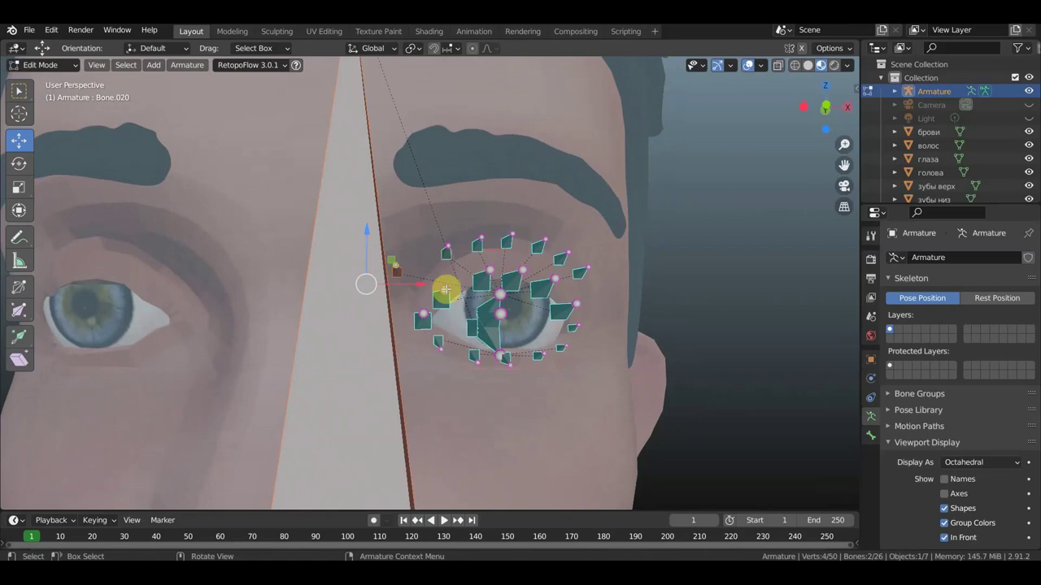
pyautogui.moveTo(397, 274); pyautogui.dragTo(471, 268)
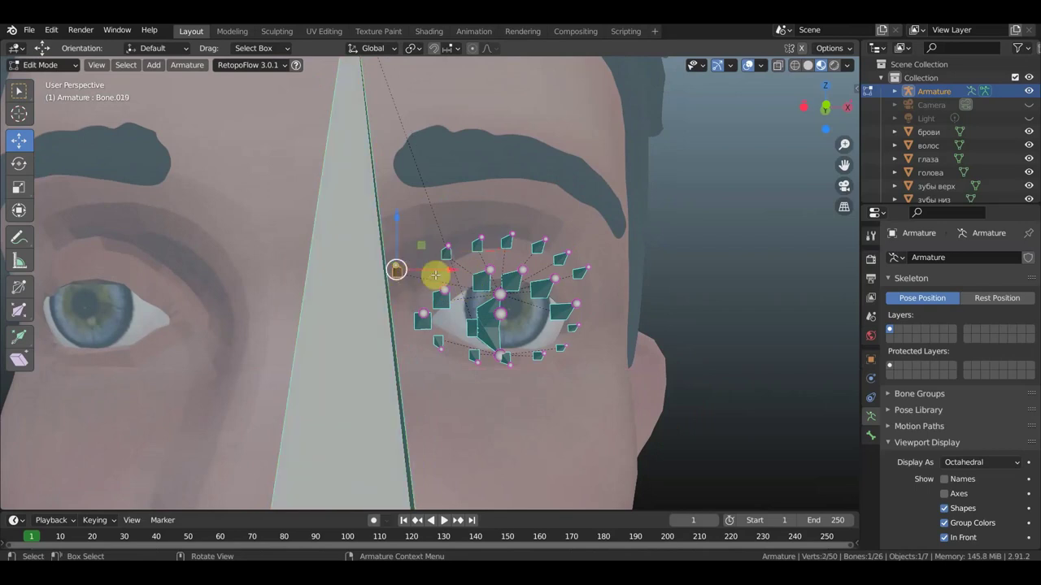
pyautogui.click(478, 270)
# Step: Move Bone.008 at the eye's outer corner closer to the eyelid, refining it twice
pyautogui.moveTo(523, 274)
pyautogui.mouseDown(button='middle')
pyautogui.moveTo(520, 174)
pyautogui.moveTo(548, 204)
pyautogui.moveTo(530, 242)
pyautogui.moveTo(539, 263)
pyautogui.moveTo(616, 261)
pyautogui.mouseUp(button='middle')
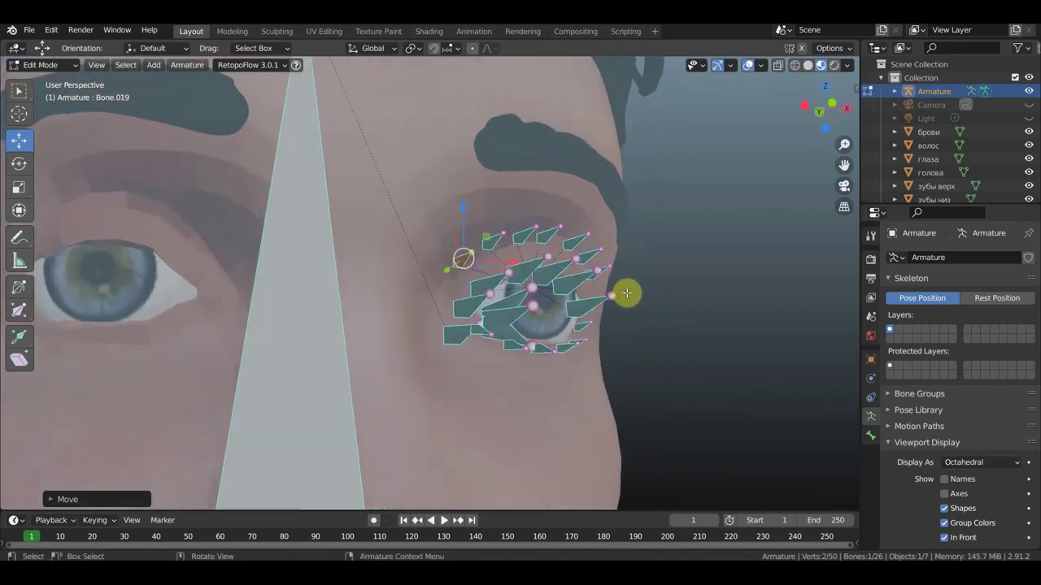
pyautogui.moveTo(643, 279)
pyautogui.mouseDown(button='middle')
pyautogui.moveTo(623, 269)
pyautogui.moveTo(616, 315)
pyautogui.moveTo(576, 318)
pyautogui.mouseUp(button='middle')
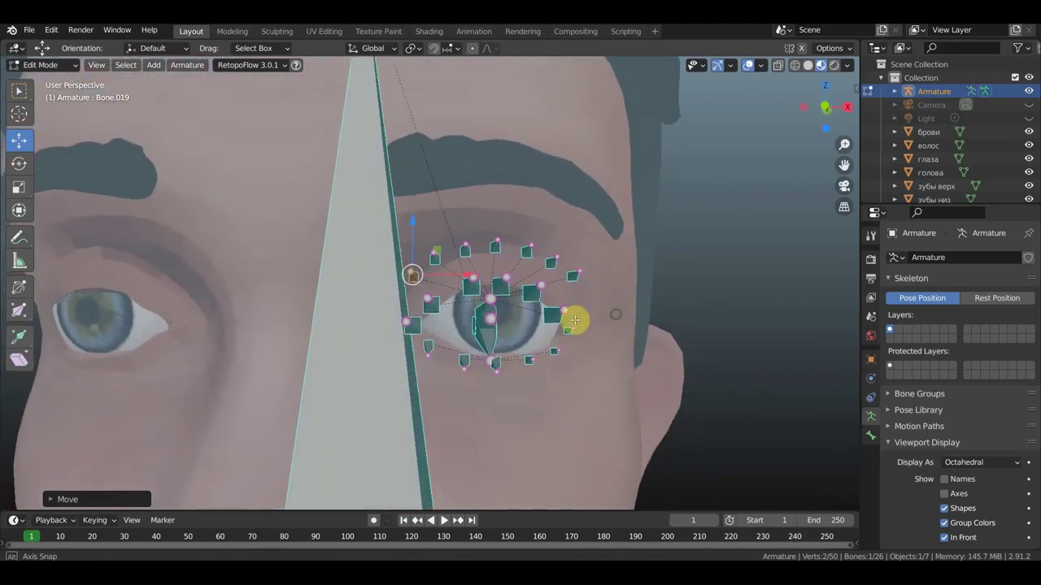
pyautogui.click(553, 316)
pyautogui.moveTo(645, 322)
pyautogui.mouseDown(button='middle')
pyautogui.moveTo(651, 344)
pyautogui.moveTo(627, 365)
pyautogui.mouseUp(button='middle')
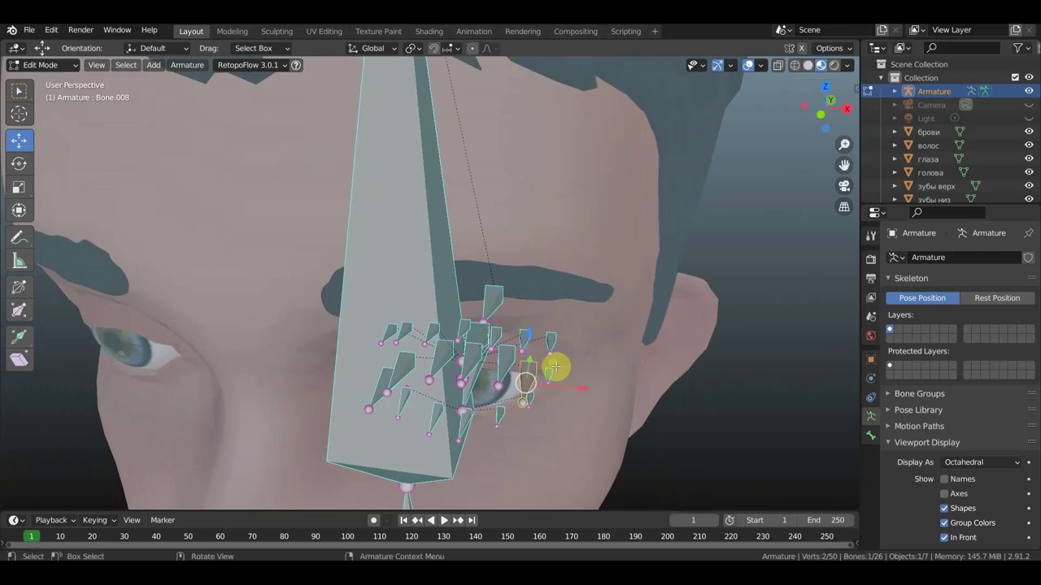
pyautogui.press('g')
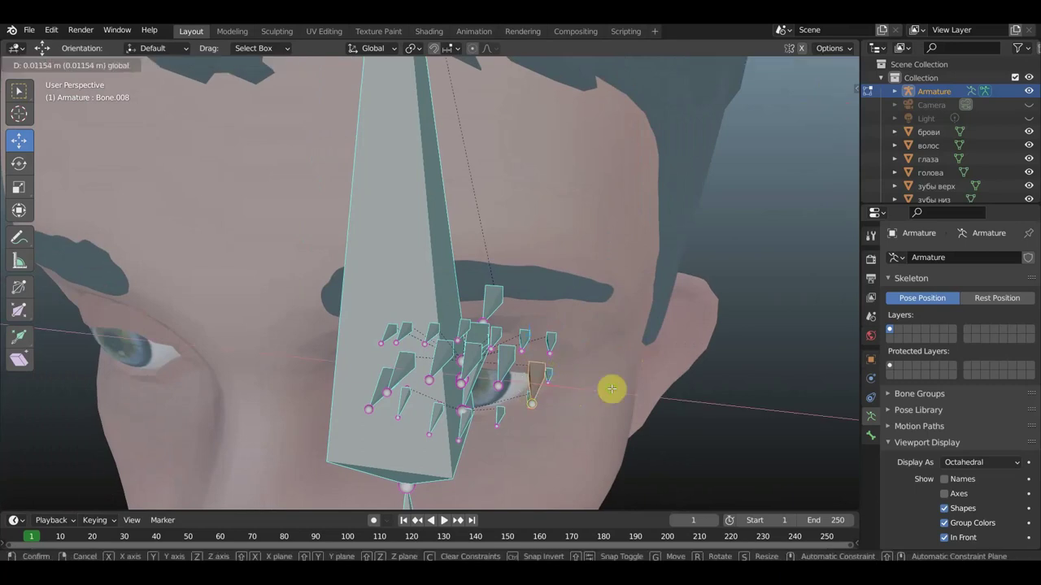
pyautogui.click(611, 387)
pyautogui.moveTo(611, 388)
pyautogui.mouseDown(button='middle')
pyautogui.moveTo(607, 333)
pyautogui.moveTo(617, 331)
pyautogui.moveTo(576, 304)
pyautogui.mouseUp(button='middle')
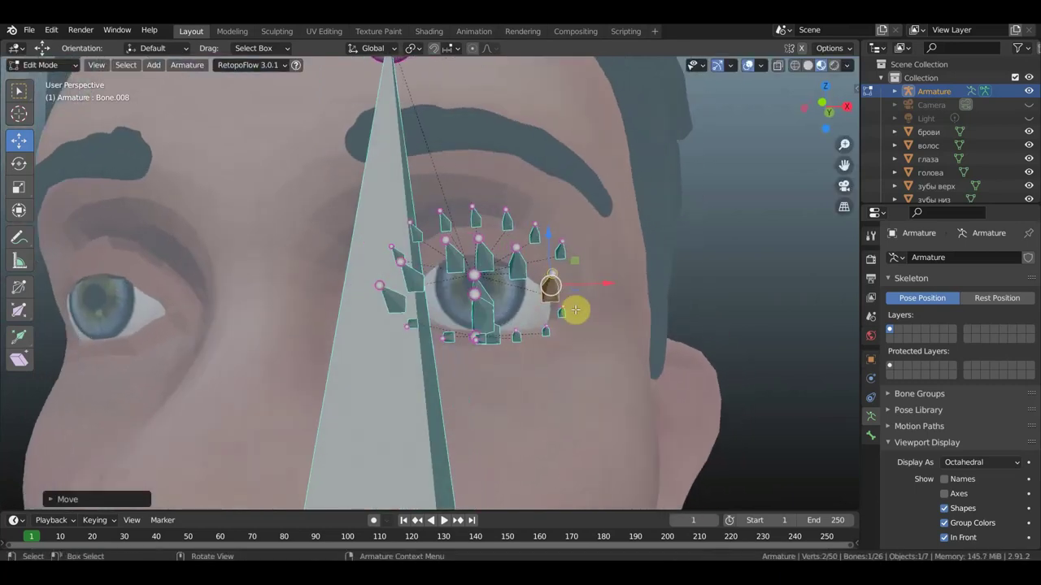
pyautogui.press('g')
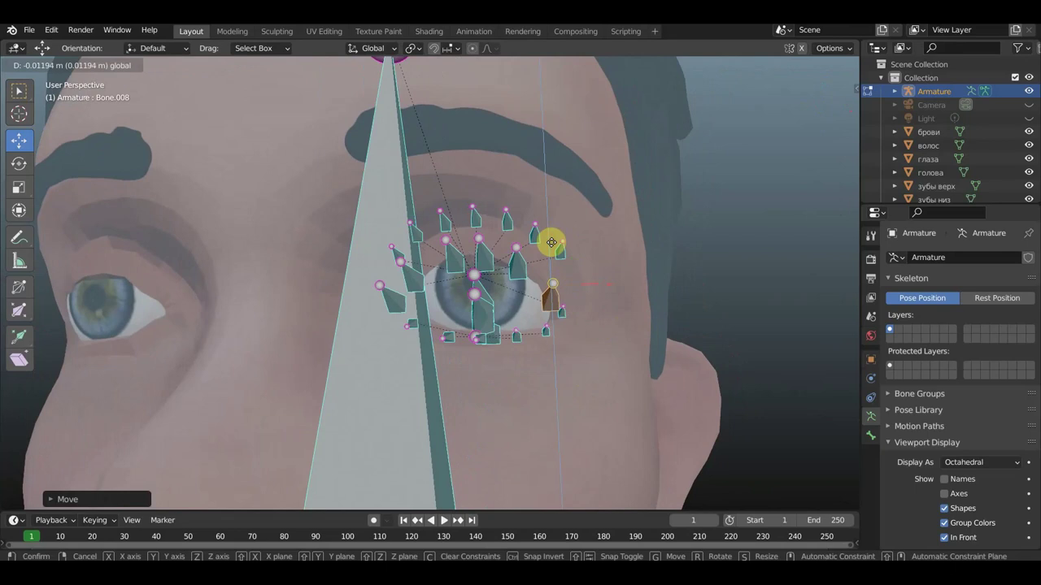
pyautogui.click(616, 279)
pyautogui.moveTo(618, 281); pyautogui.dragTo(494, 296, button='middle')
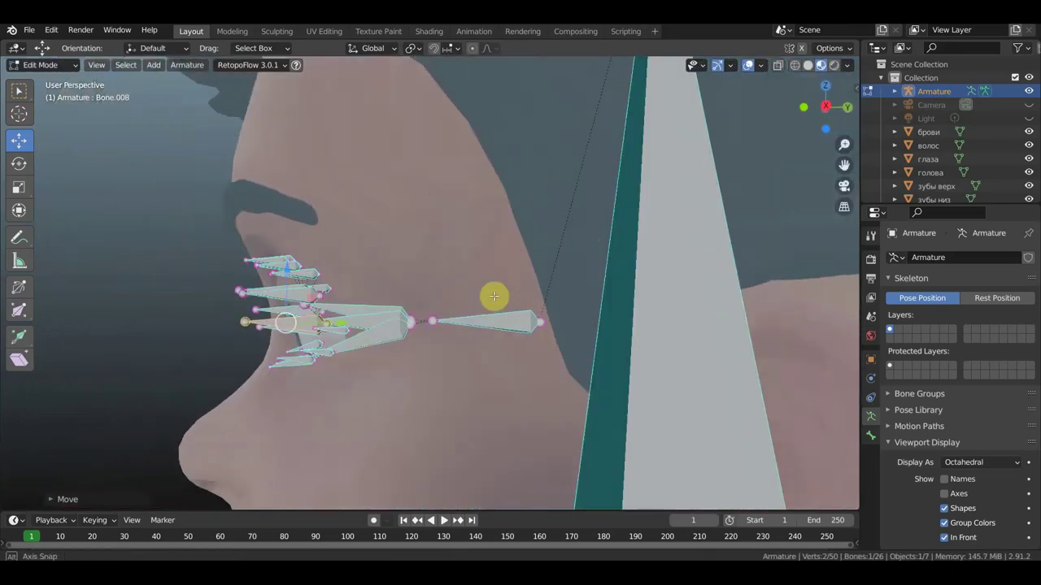
# Step: Move Bone.009's end to fit the eyelid and check it from the front
pyautogui.click(345, 322)
pyautogui.moveTo(335, 331)
pyautogui.mouseDown()
pyautogui.moveTo(332, 298)
pyautogui.moveTo(390, 302)
pyautogui.mouseUp()
pyautogui.moveTo(390, 302)
pyautogui.mouseDown(button='middle')
pyautogui.moveTo(539, 303)
pyautogui.moveTo(523, 371)
pyautogui.mouseUp(button='middle')
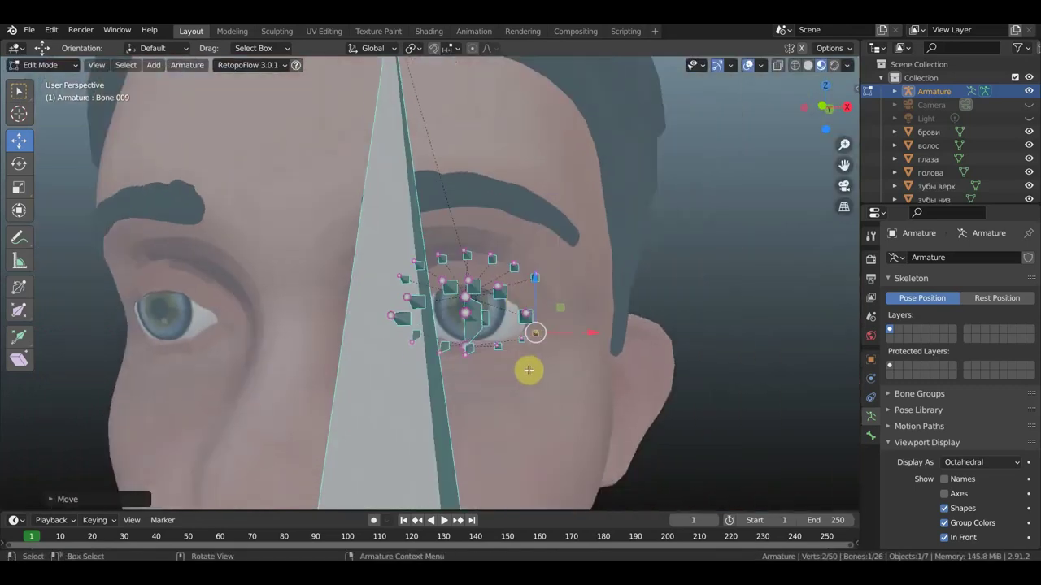
pyautogui.moveTo(597, 374); pyautogui.dragTo(583, 375, button='middle')
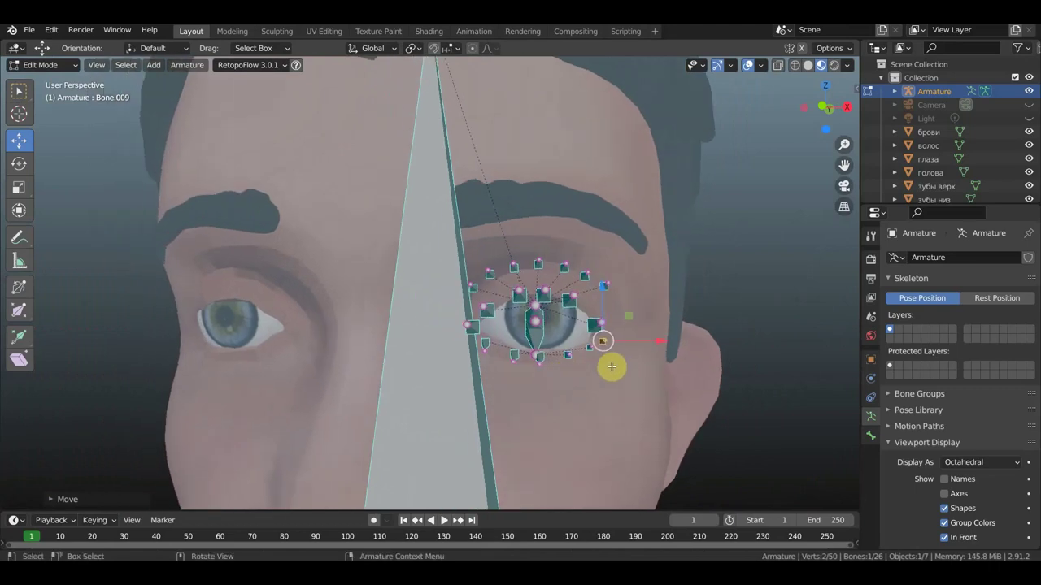
# Step: Slide the outer eye-corner bone (Bone.008) sideways along X to sit on the eyelid
pyautogui.click(592, 321)
pyautogui.press('g')
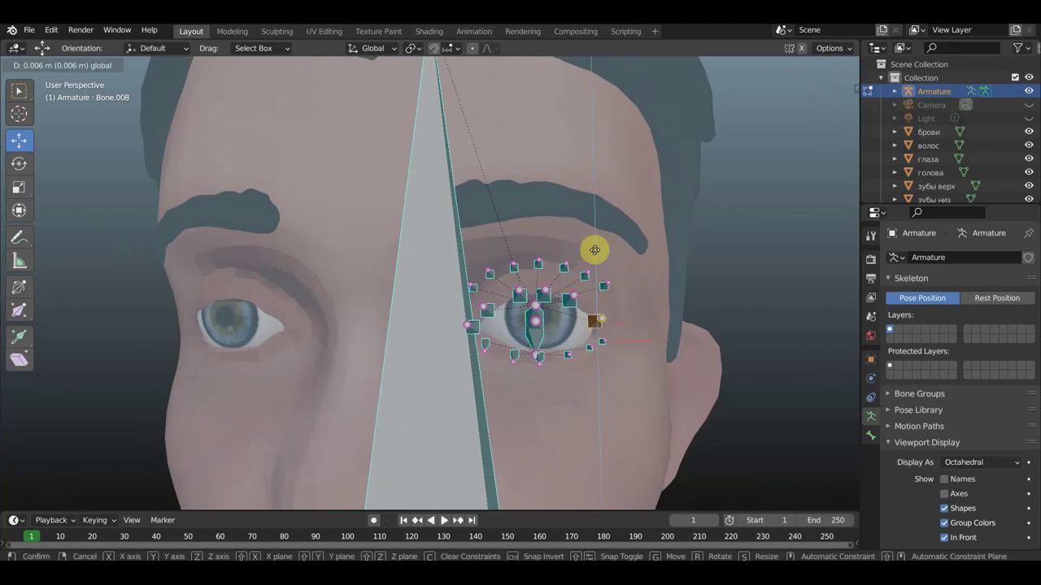
pyautogui.click(596, 289)
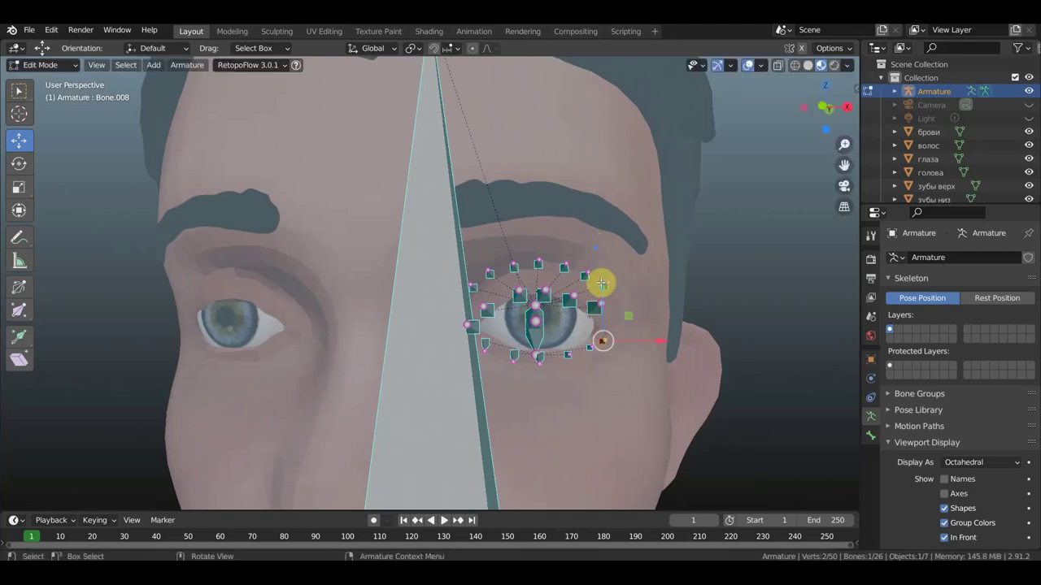
pyautogui.click(605, 287)
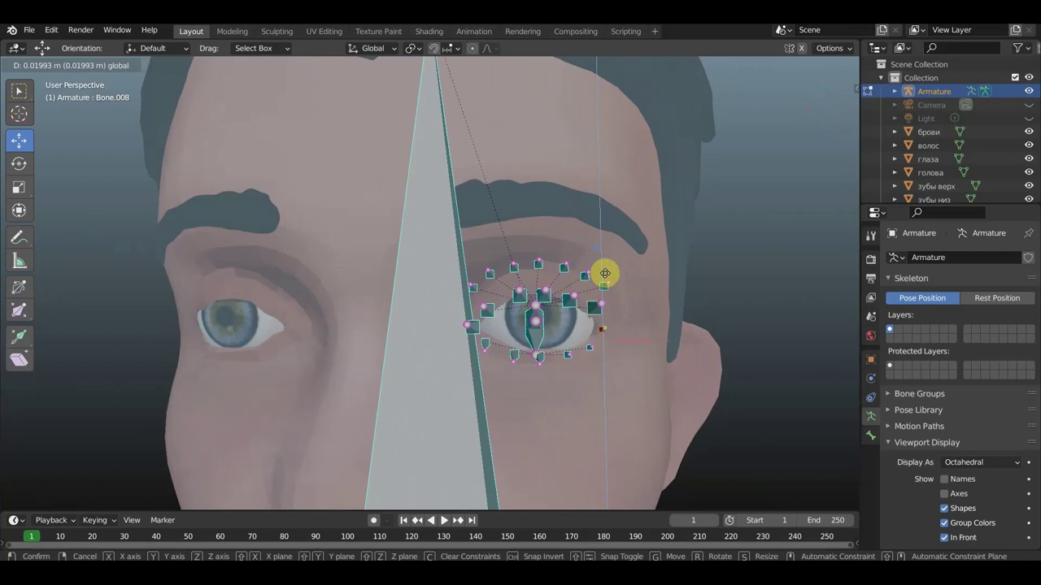
pyautogui.click(627, 289)
pyautogui.click(660, 335)
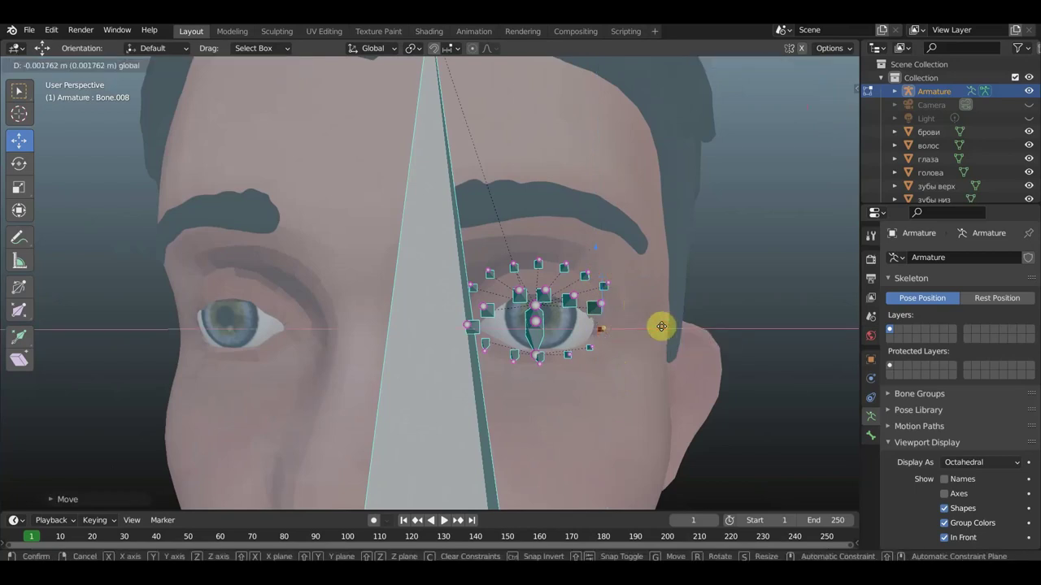
pyautogui.click(660, 326)
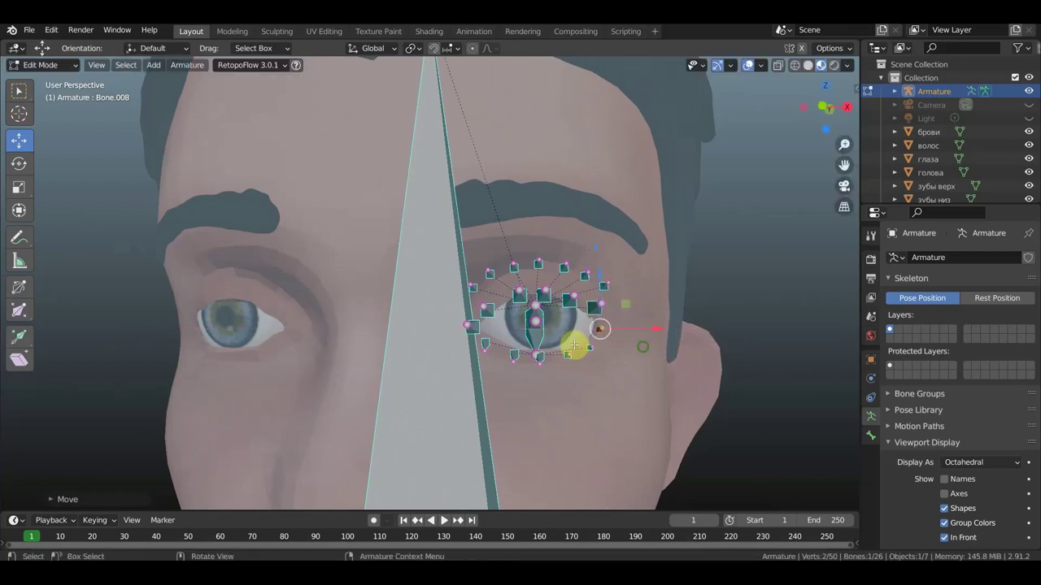
pyautogui.moveTo(574, 344)
pyautogui.mouseDown(button='middle')
pyautogui.moveTo(441, 344)
pyautogui.moveTo(486, 342)
pyautogui.mouseUp(button='middle')
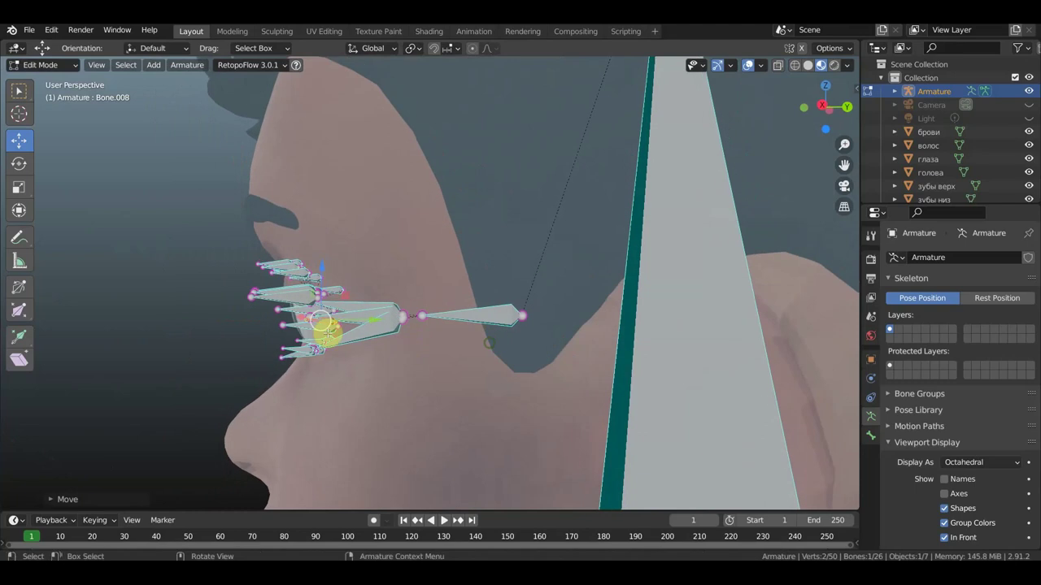
# Step: Pull the first protruding eye bone tip back toward the eye from an angled view
pyautogui.scroll(3, 325, 329)
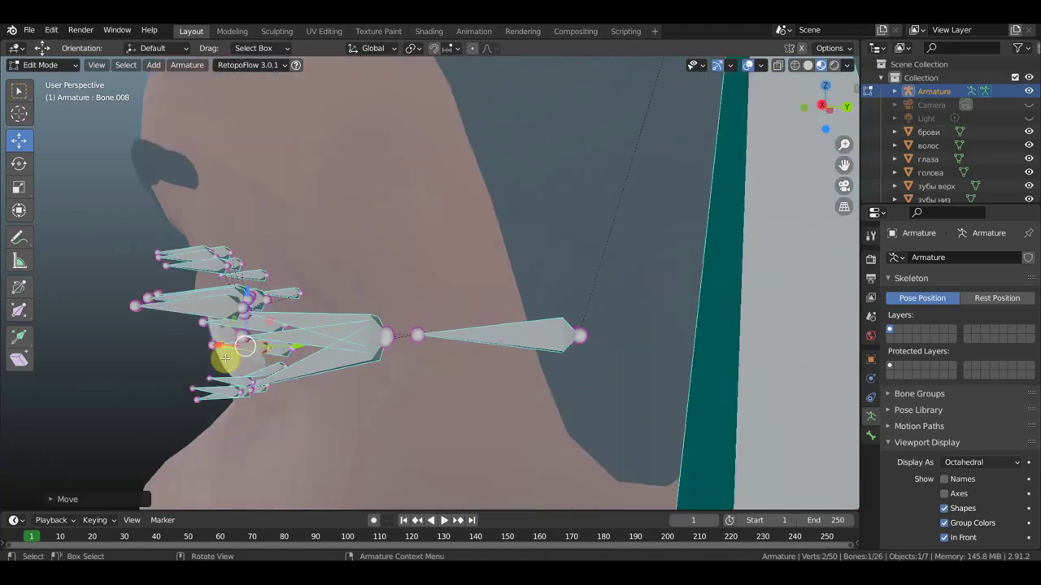
pyautogui.scroll(3, 226, 358)
pyautogui.moveTo(246, 350)
pyautogui.mouseDown(button='middle')
pyautogui.moveTo(448, 314)
pyautogui.moveTo(420, 338)
pyautogui.mouseUp(button='middle')
pyautogui.click(422, 342)
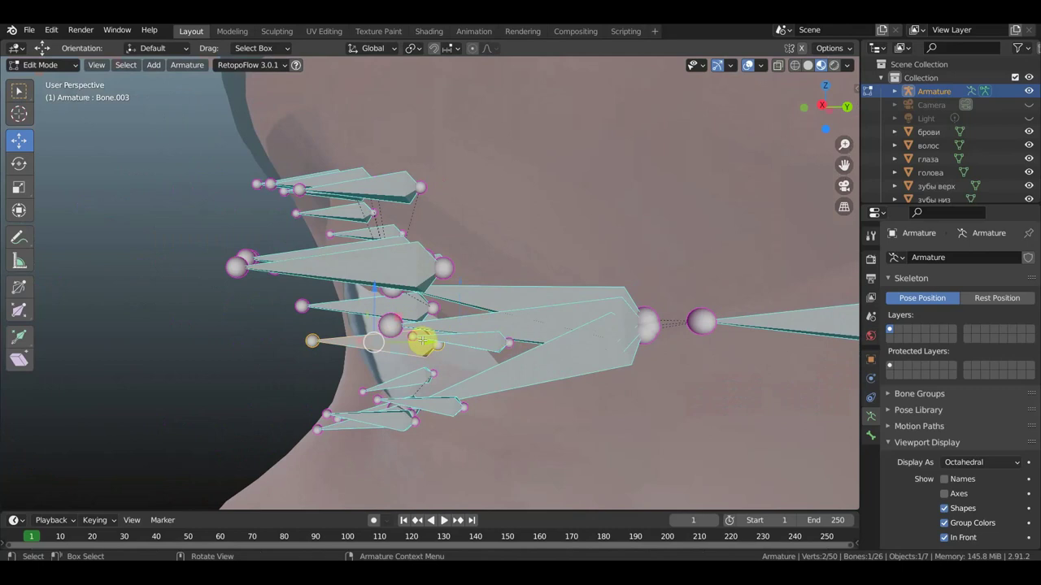
pyautogui.click(459, 342)
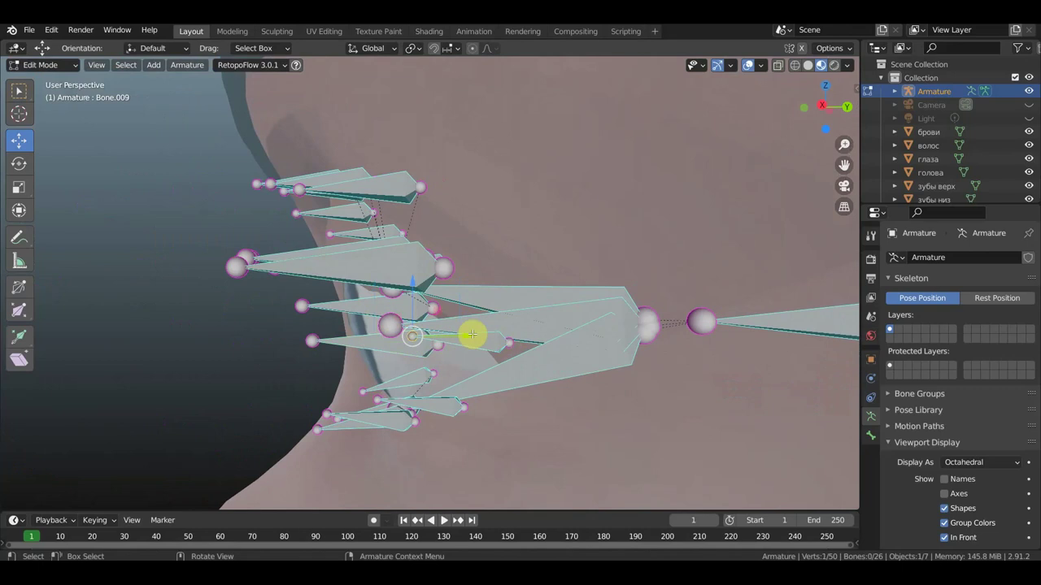
pyautogui.moveTo(472, 334); pyautogui.dragTo(437, 336)
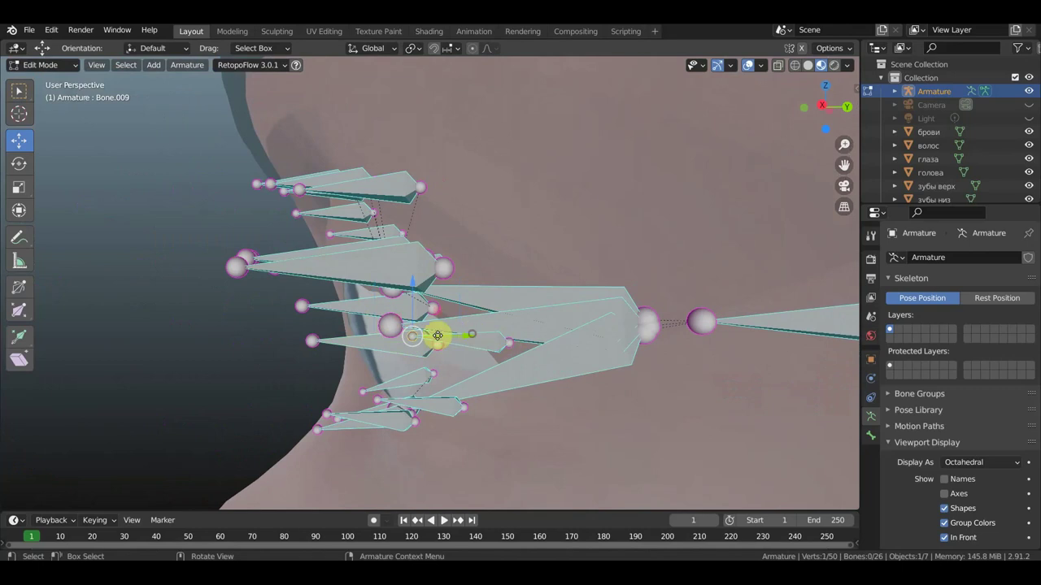
pyautogui.click(236, 268)
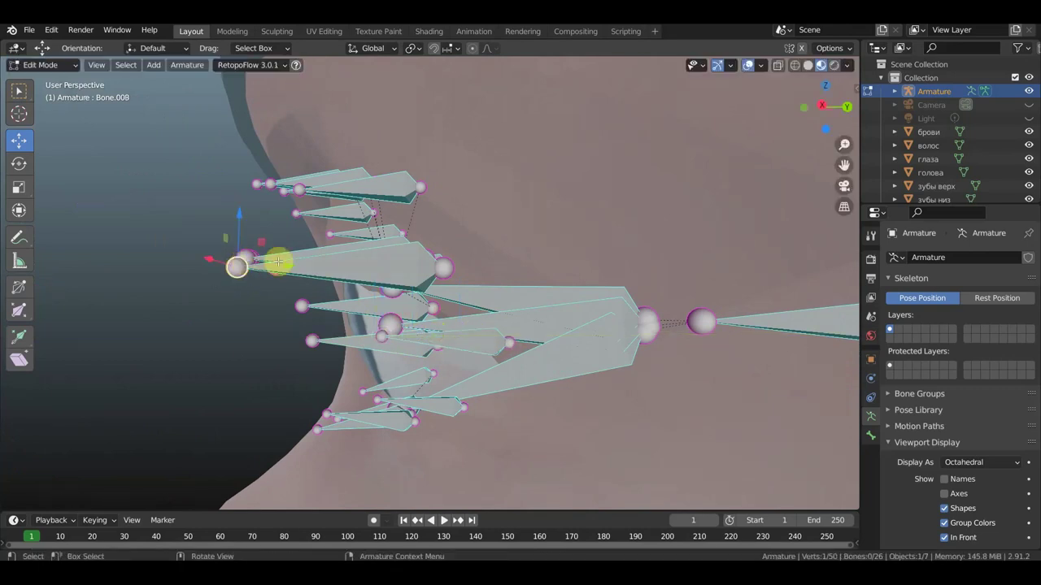
pyautogui.moveTo(279, 261); pyautogui.dragTo(418, 281, button='middle')
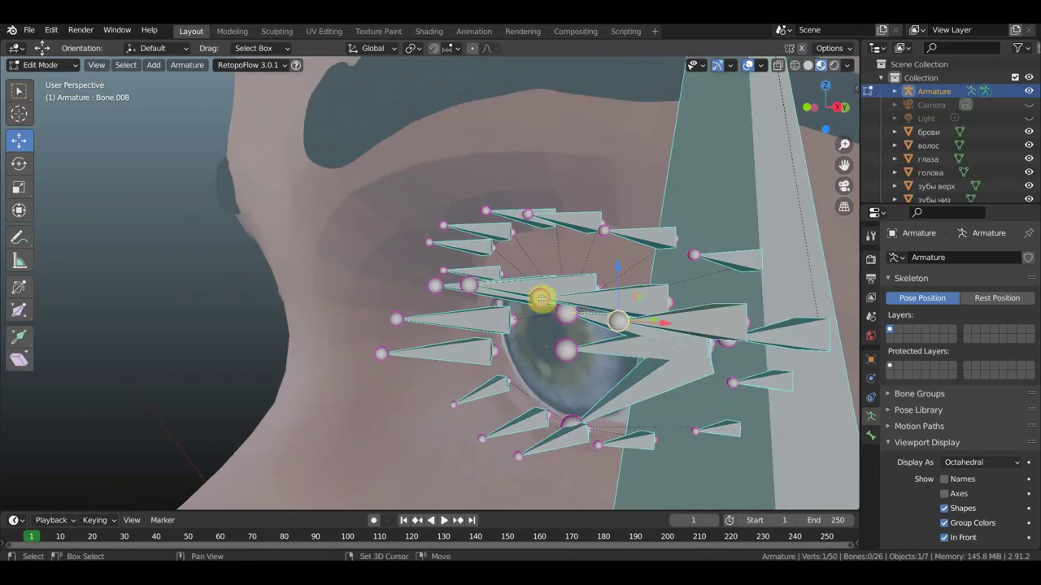
# Step: In Right Ortho view, slide an eye-ring bone tip horizontally in toward the eye
pyautogui.click(543, 300)
pyautogui.keyDown('shift'); pyautogui.click(434, 285); pyautogui.keyUp('shift')
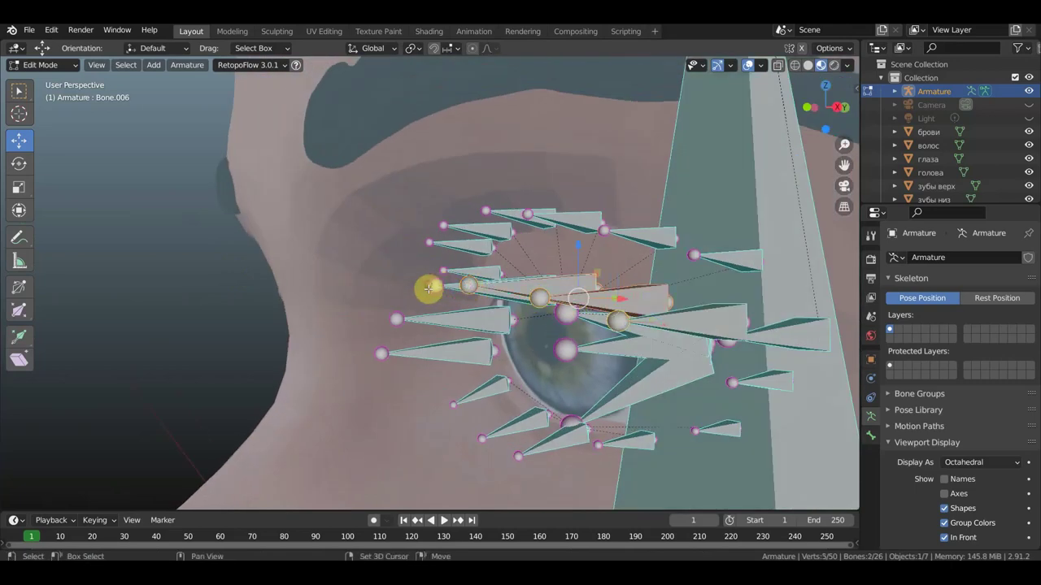
pyautogui.keyDown('shift'); pyautogui.click(394, 319); pyautogui.keyUp('shift')
pyautogui.keyDown('shift'); pyautogui.click(382, 353); pyautogui.keyUp('shift')
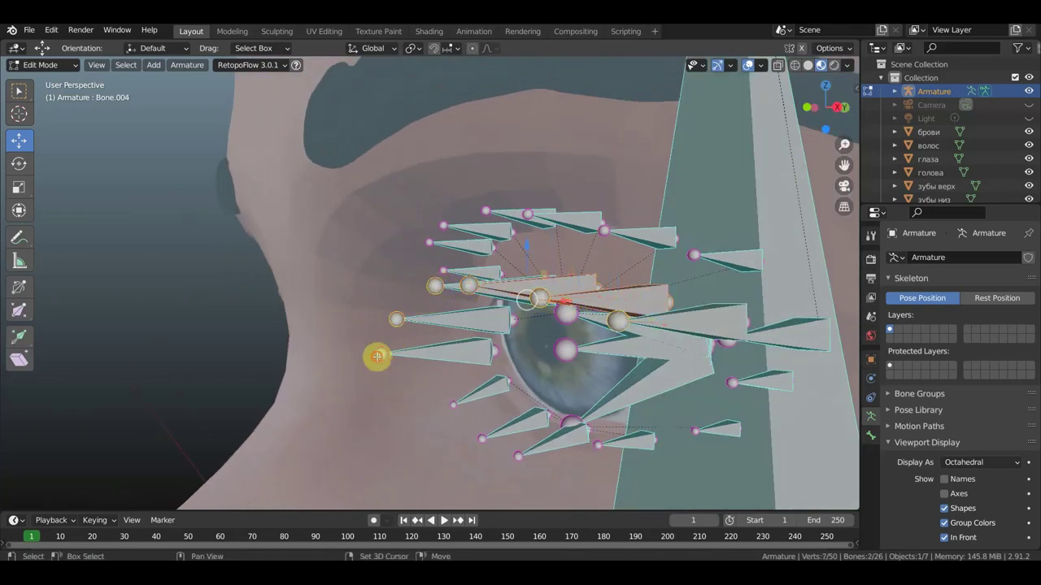
pyautogui.moveTo(543, 354)
pyautogui.mouseDown(button='middle')
pyautogui.moveTo(464, 341)
pyautogui.moveTo(456, 352)
pyautogui.mouseUp(button='middle')
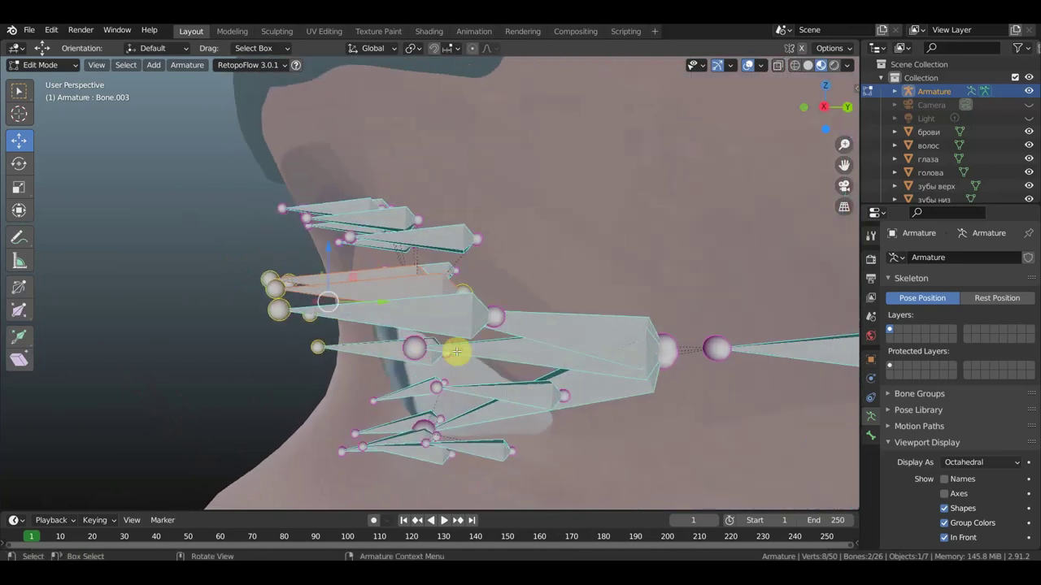
pyautogui.press('KP_3')
pyautogui.click(435, 305)
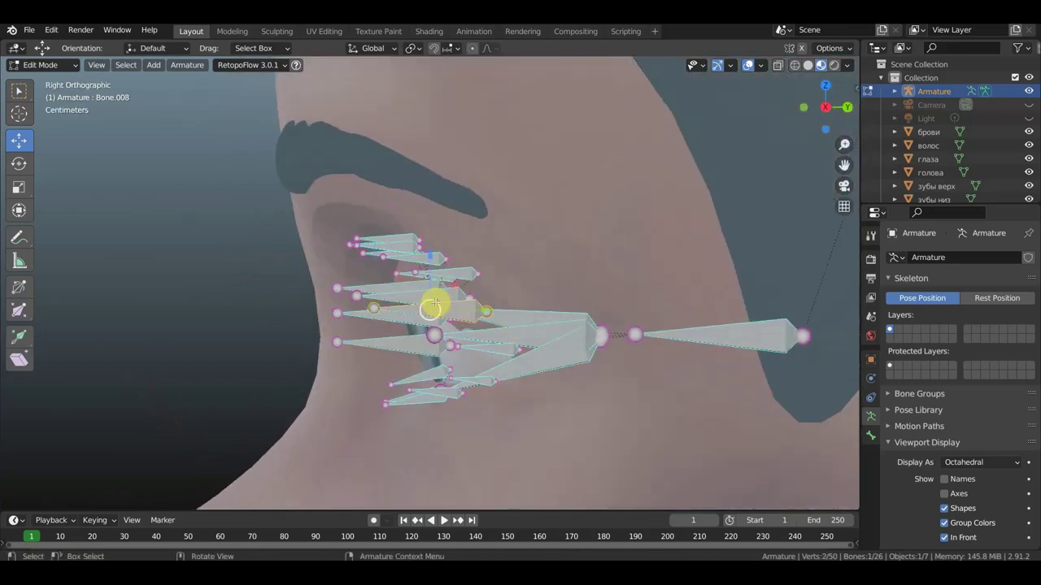
pyautogui.click(373, 307)
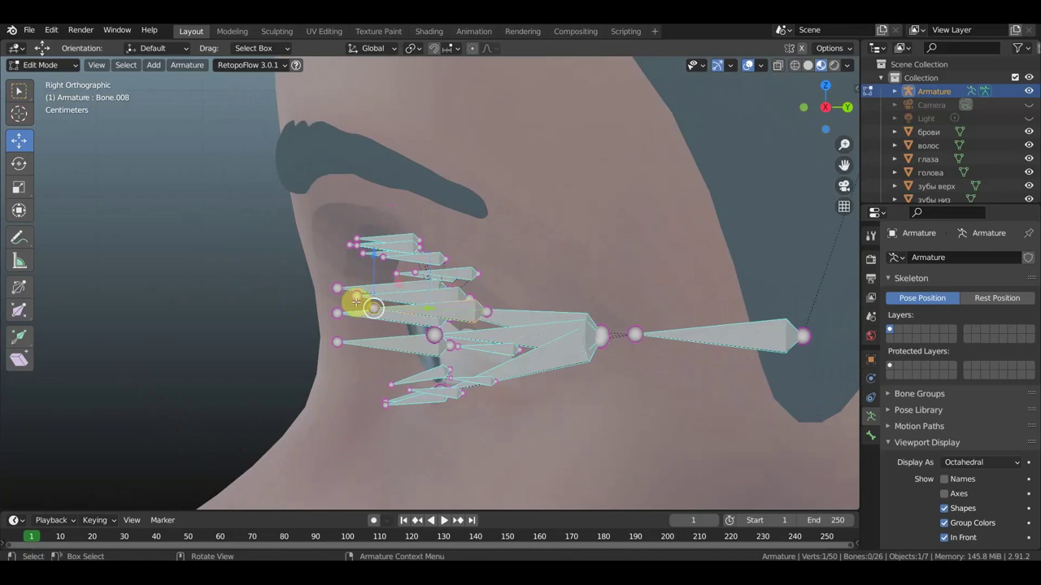
pyautogui.moveTo(421, 307)
pyautogui.mouseDown()
pyautogui.moveTo(467, 311)
pyautogui.moveTo(417, 308)
pyautogui.moveTo(418, 295)
pyautogui.moveTo(457, 309)
pyautogui.moveTo(403, 294)
pyautogui.moveTo(439, 298)
pyautogui.mouseUp()
# Step: Pull the upper and lower eye-ring bone tips inward against the eyelid surface
pyautogui.click(364, 295)
pyautogui.click(337, 287)
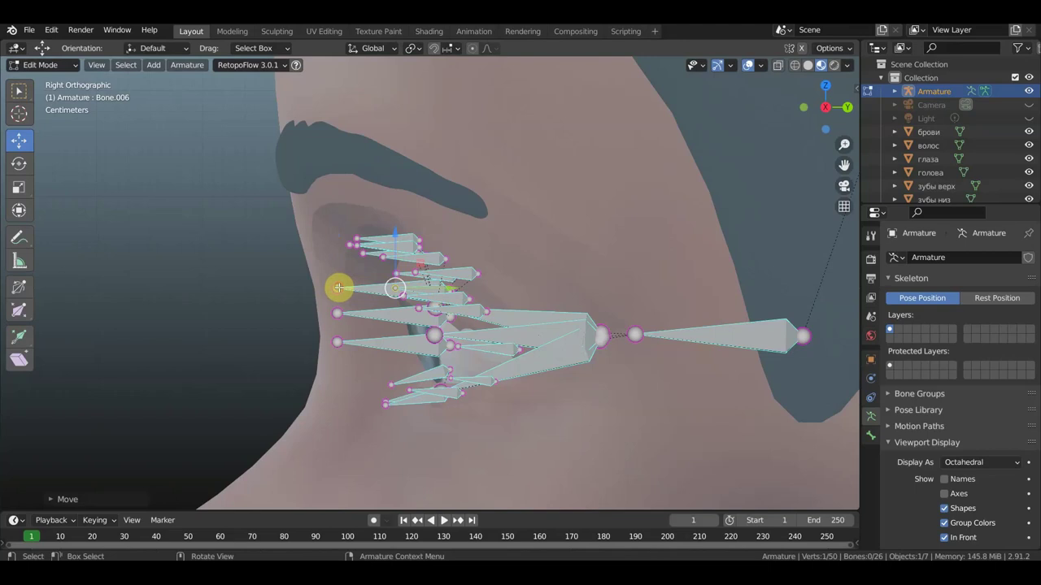
pyautogui.click(383, 291)
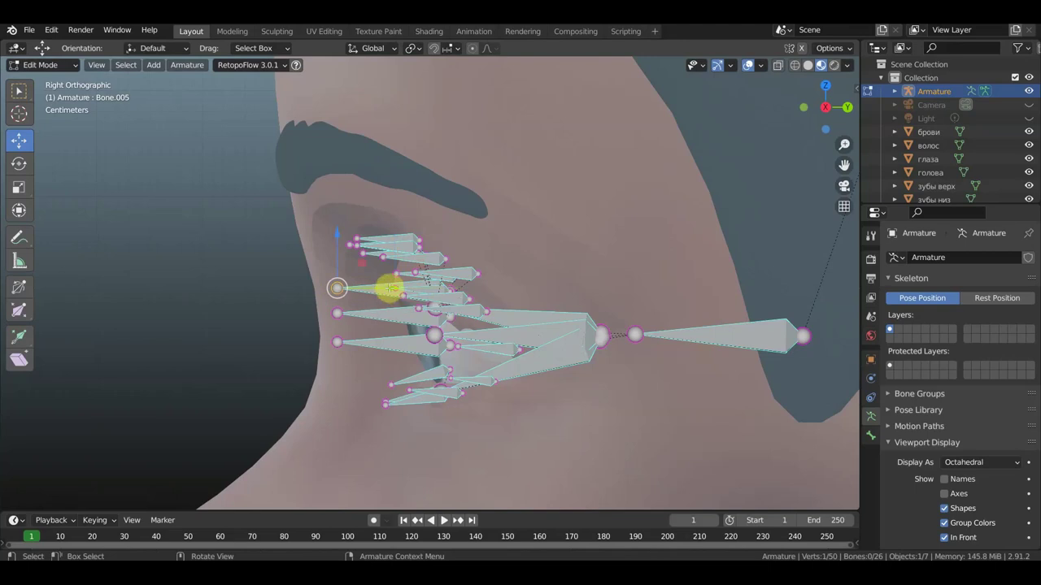
pyautogui.moveTo(389, 287); pyautogui.dragTo(446, 299)
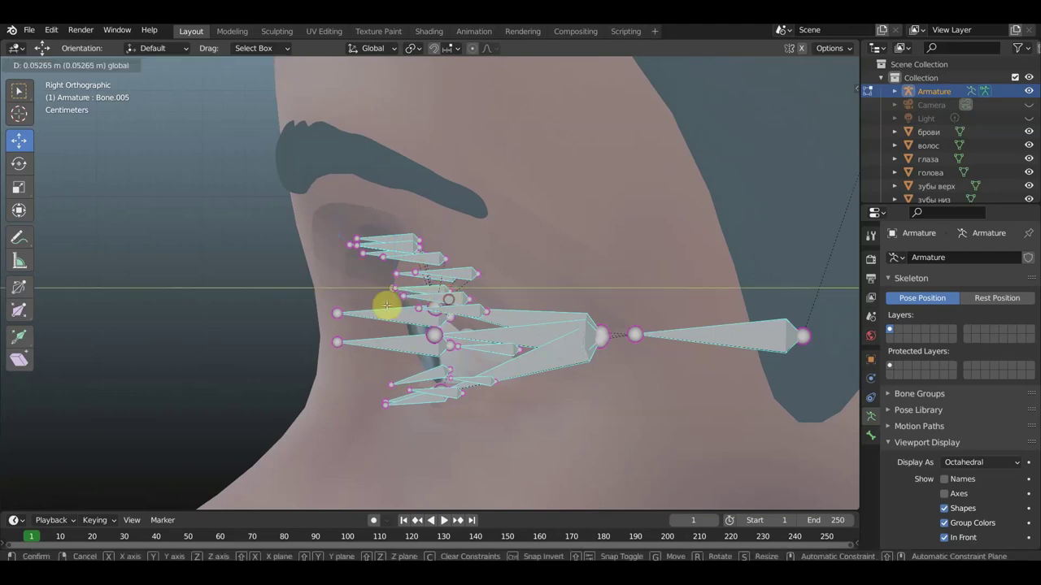
pyautogui.moveTo(337, 311)
pyautogui.mouseDown()
pyautogui.moveTo(449, 327)
pyautogui.moveTo(438, 352)
pyautogui.moveTo(459, 358)
pyautogui.moveTo(464, 382)
pyautogui.mouseUp()
pyautogui.click(338, 341)
pyautogui.click(396, 385)
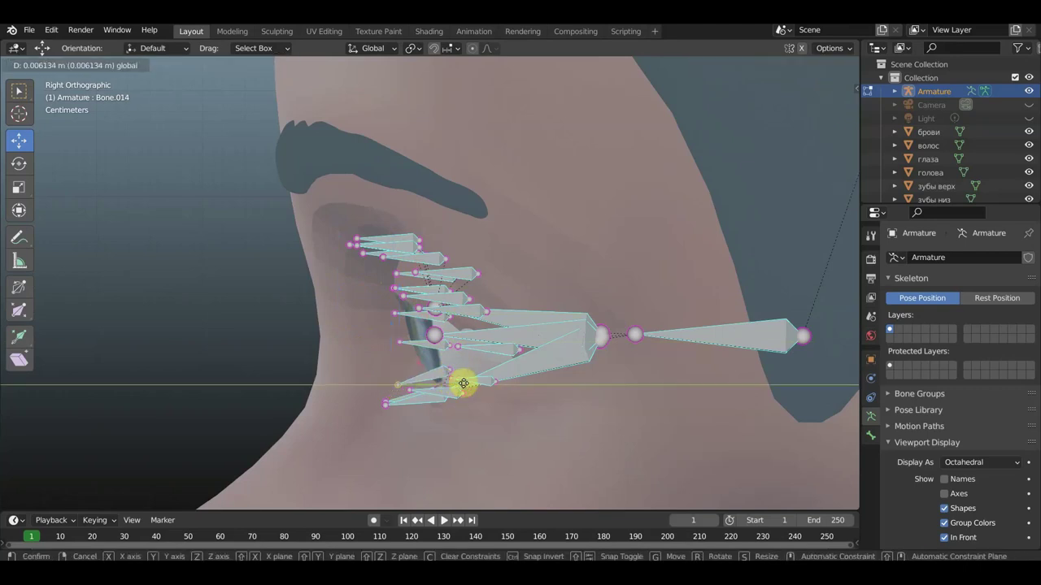
pyautogui.click(471, 375)
# Step: Move the bone below the eye (Bone.013) about 2.6 cm into place, then check from the front
pyautogui.moveTo(471, 374)
pyautogui.mouseDown(button='middle')
pyautogui.moveTo(530, 422)
pyautogui.moveTo(626, 417)
pyautogui.moveTo(635, 480)
pyautogui.moveTo(543, 402)
pyautogui.mouseUp(button='middle')
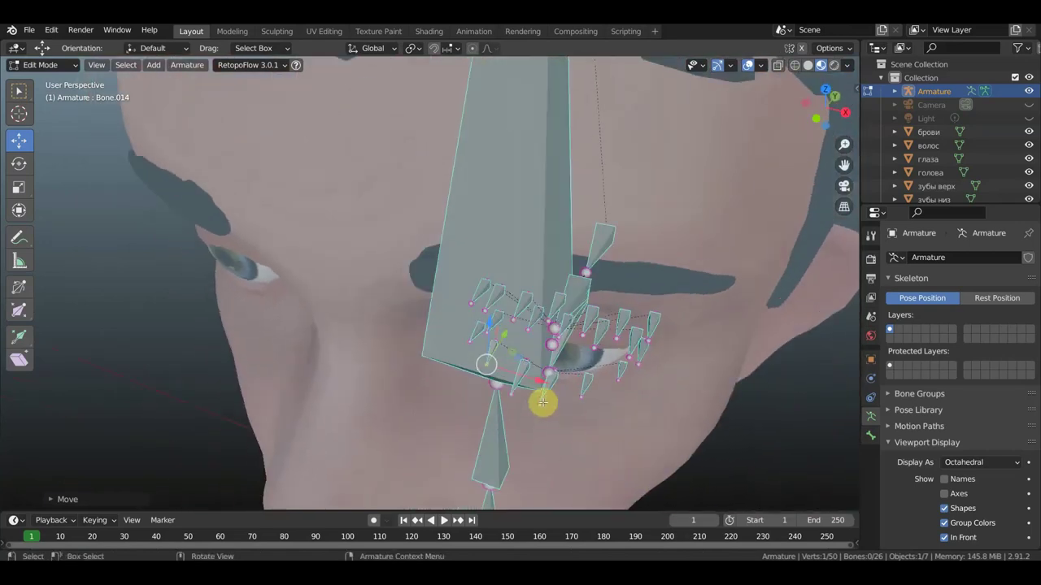
pyautogui.click(531, 411)
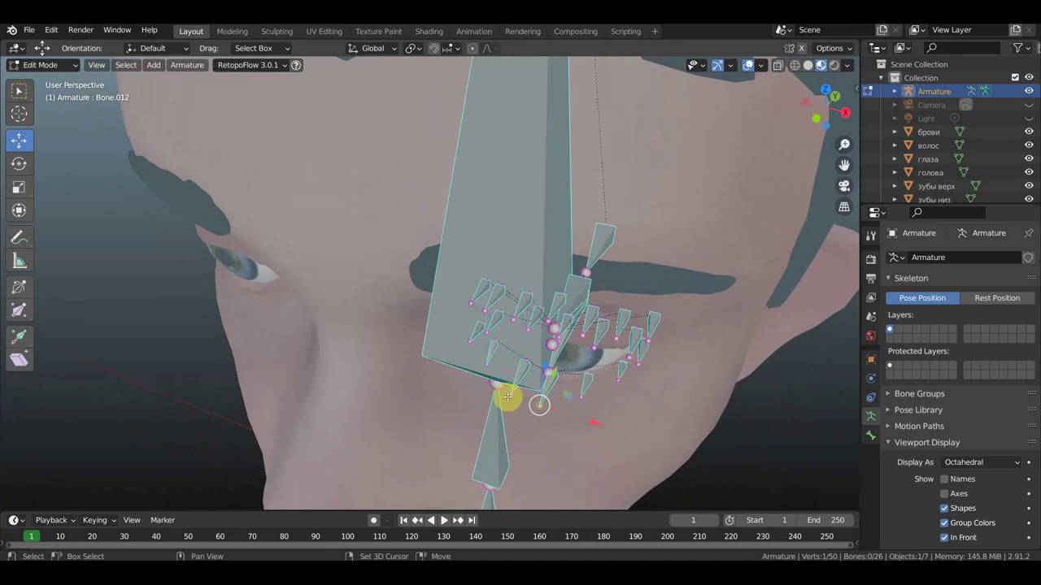
pyautogui.click(534, 374)
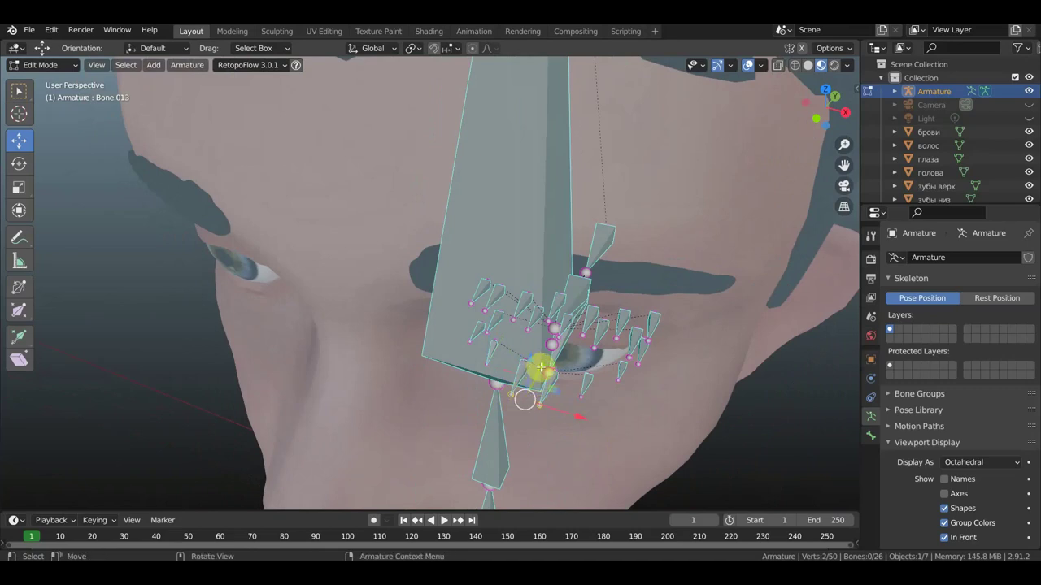
pyautogui.press('g')
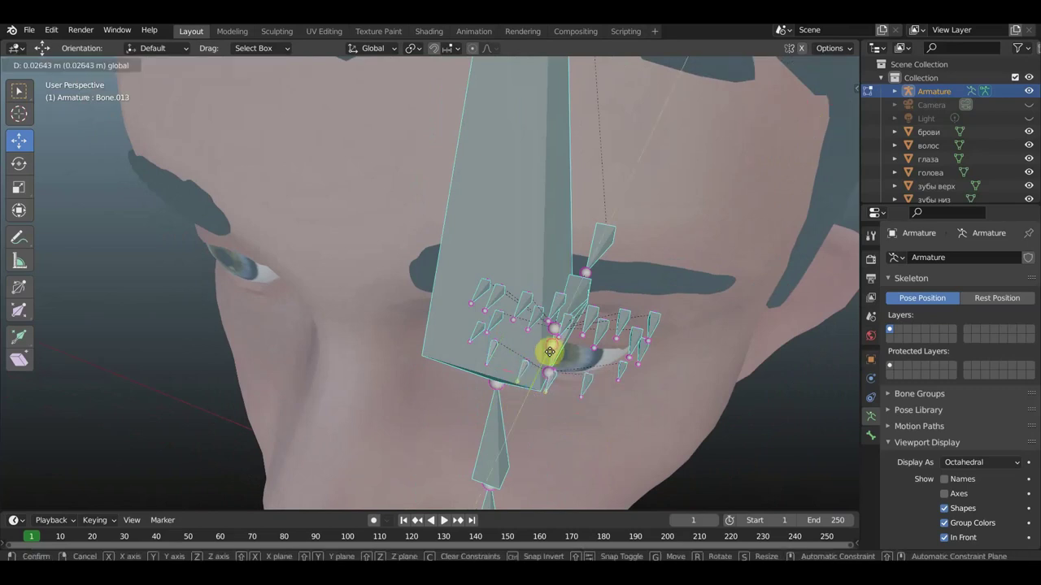
pyautogui.click(550, 351)
pyautogui.moveTo(596, 368)
pyautogui.mouseDown(button='middle')
pyautogui.moveTo(496, 311)
pyautogui.moveTo(554, 322)
pyautogui.mouseUp(button='middle')
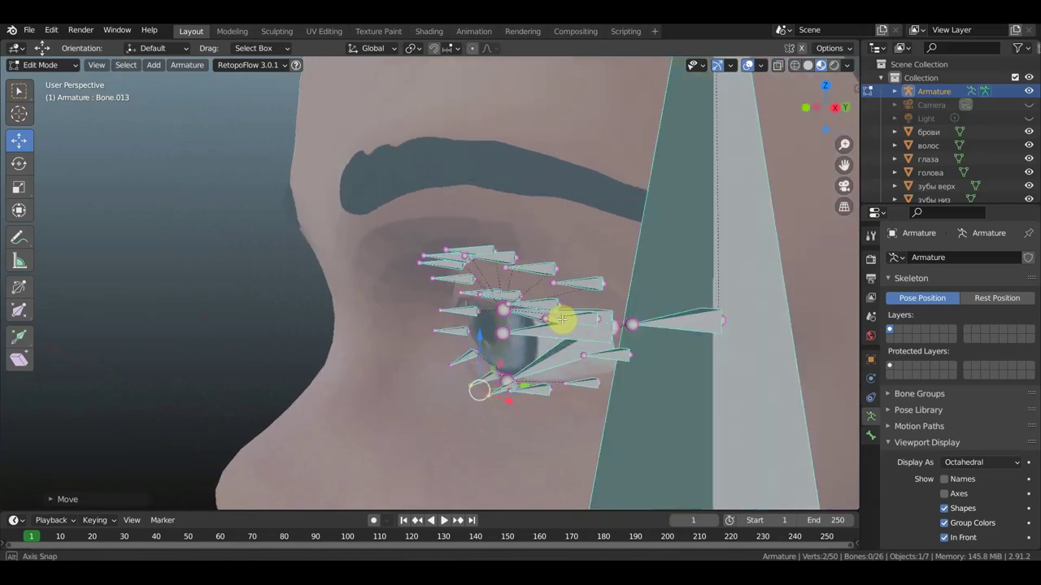
pyautogui.press('KP_1')
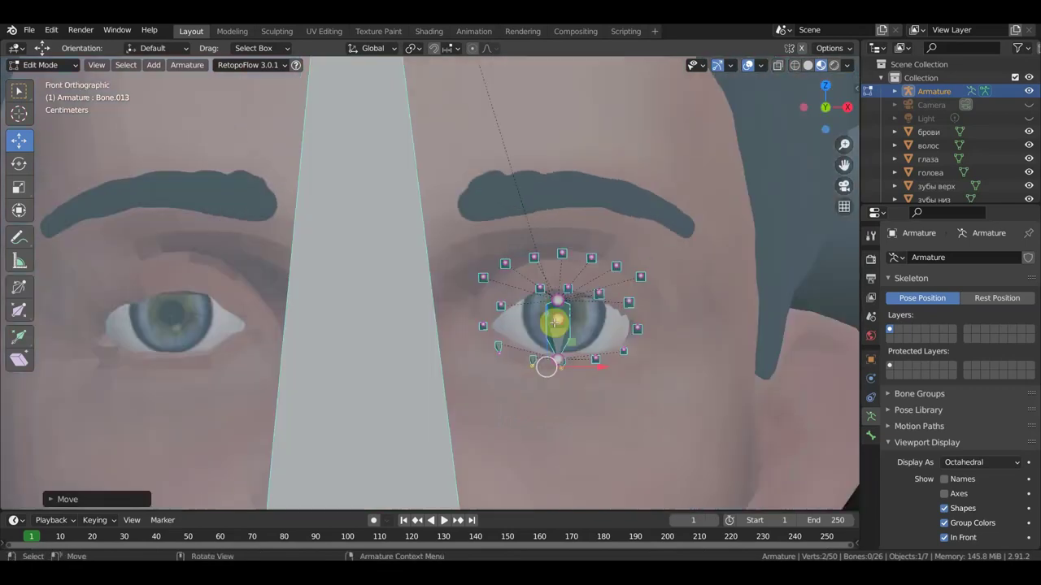
pyautogui.scroll(-2, 588, 325)
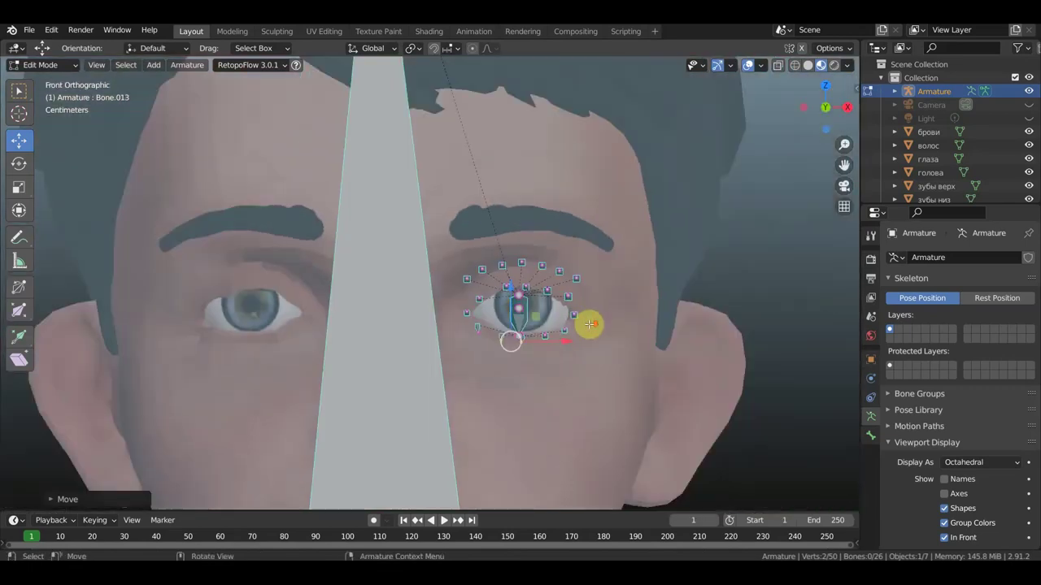
pyautogui.scroll(-2, 588, 326)
pyautogui.scroll(-3, 561, 326)
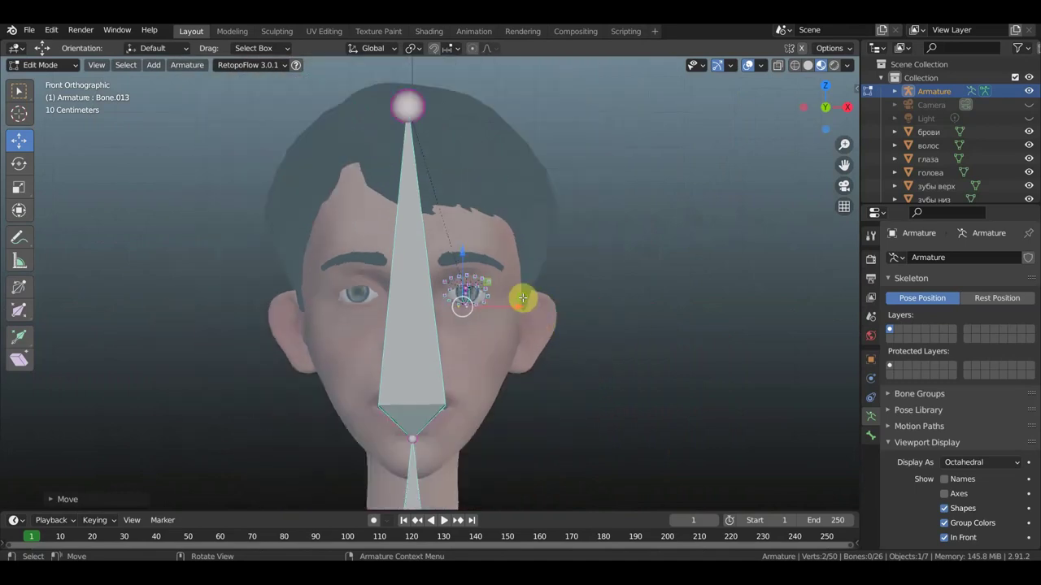
pyautogui.moveTo(519, 297); pyautogui.dragTo(497, 267, button='middle')
pyautogui.scroll(2, 498, 267)
pyautogui.scroll(2, 494, 267)
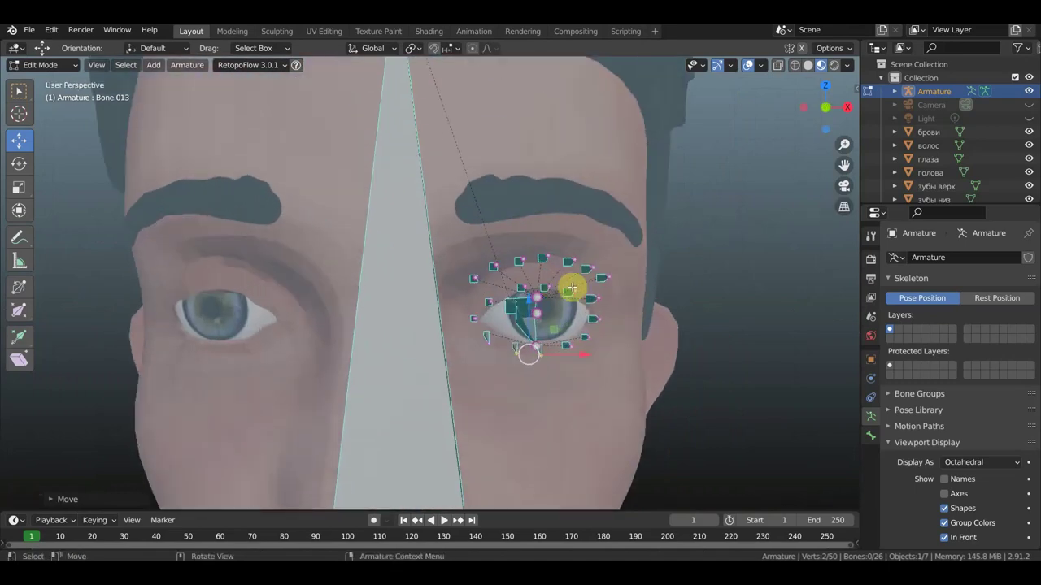
pyautogui.press('b')
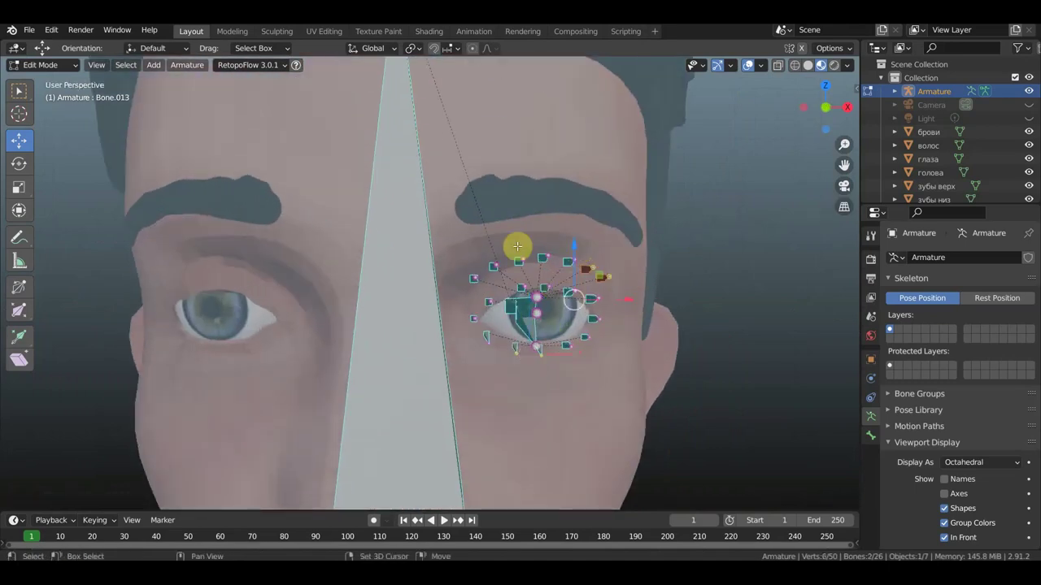
pyautogui.moveTo(548, 258); pyautogui.dragTo(586, 210)
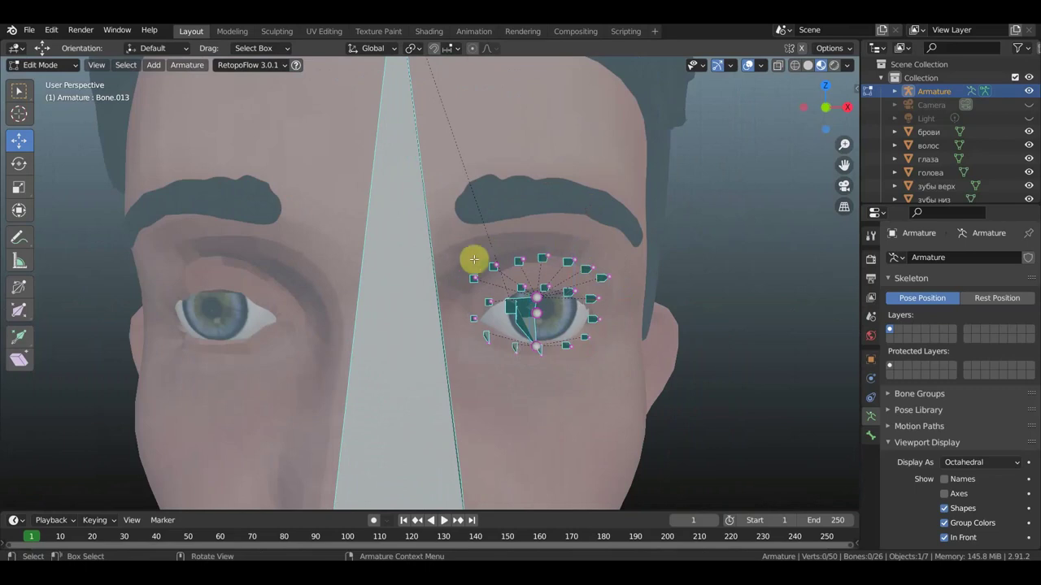
pyautogui.hotkey('alt', 'a')
pyautogui.press('b')
pyautogui.moveTo(499, 280); pyautogui.dragTo(502, 275)
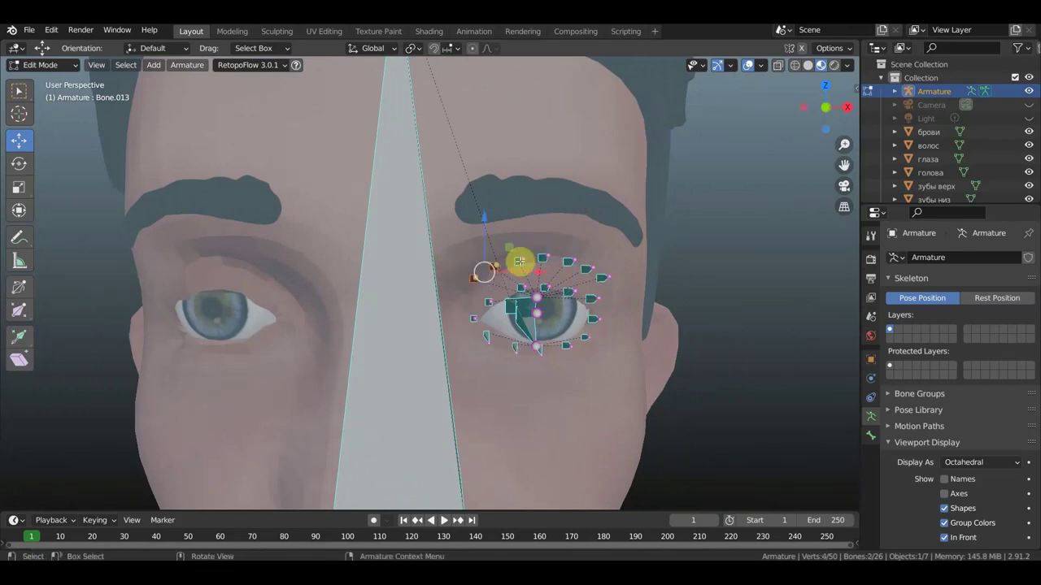
pyautogui.press('g')
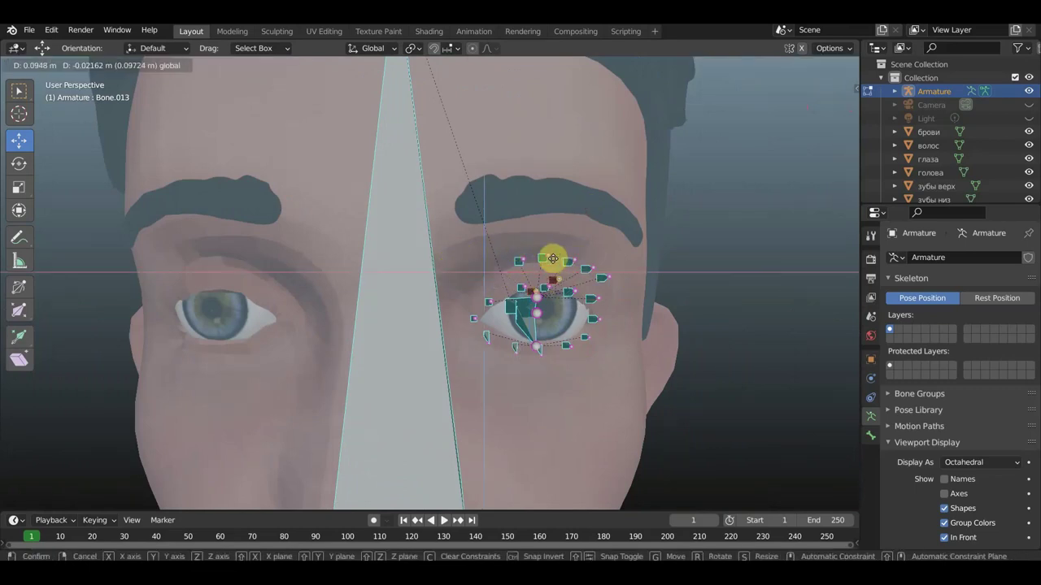
pyautogui.click(523, 251)
pyautogui.hotkey('ctrl', 'z')
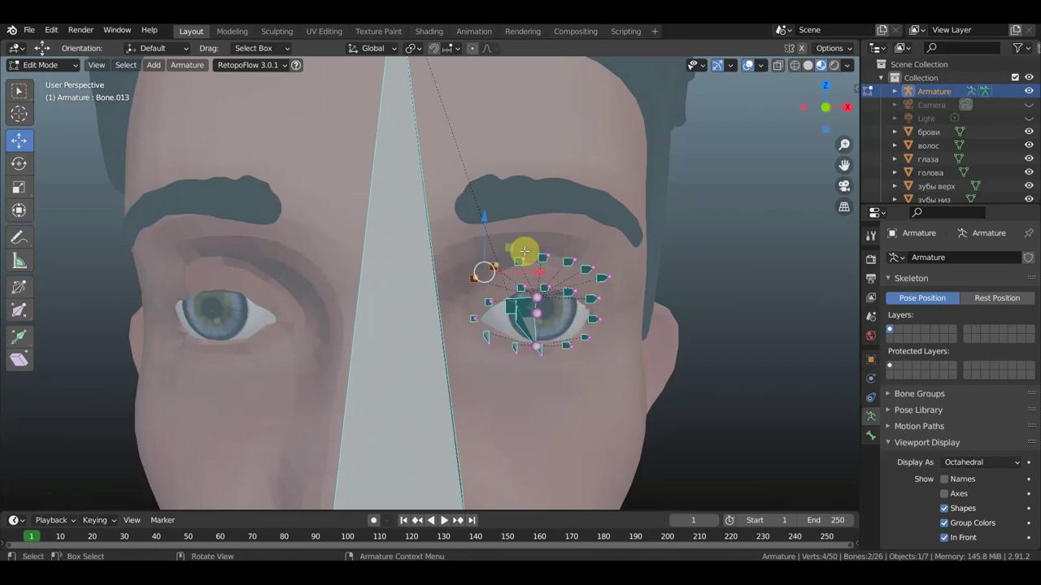
pyautogui.moveTo(506, 221)
pyautogui.mouseDown()
pyautogui.moveTo(605, 271)
pyautogui.moveTo(592, 251)
pyautogui.moveTo(615, 283)
pyautogui.moveTo(618, 263)
pyautogui.mouseUp()
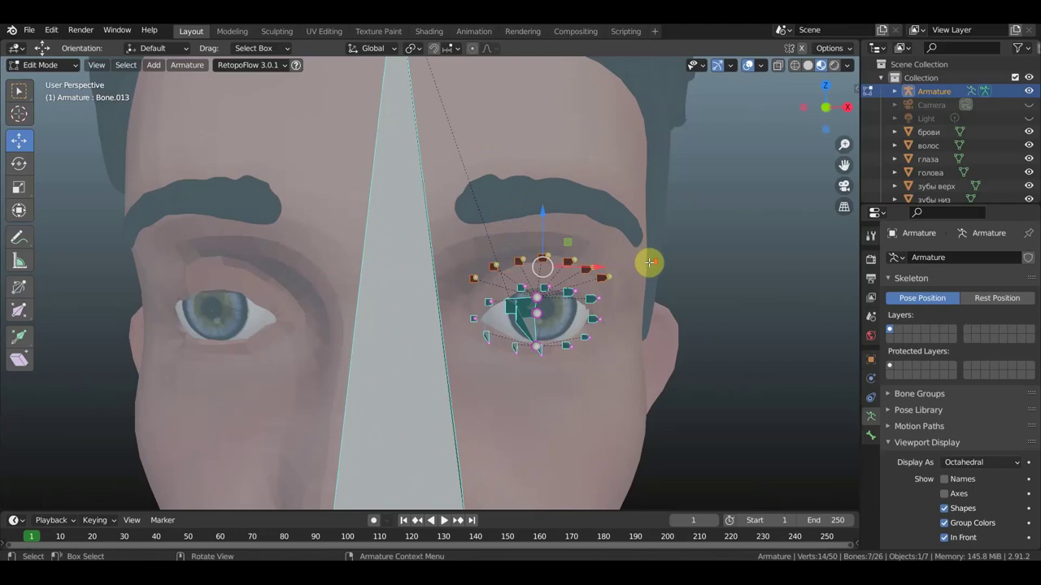
pyautogui.moveTo(651, 263); pyautogui.dragTo(492, 268, button='middle')
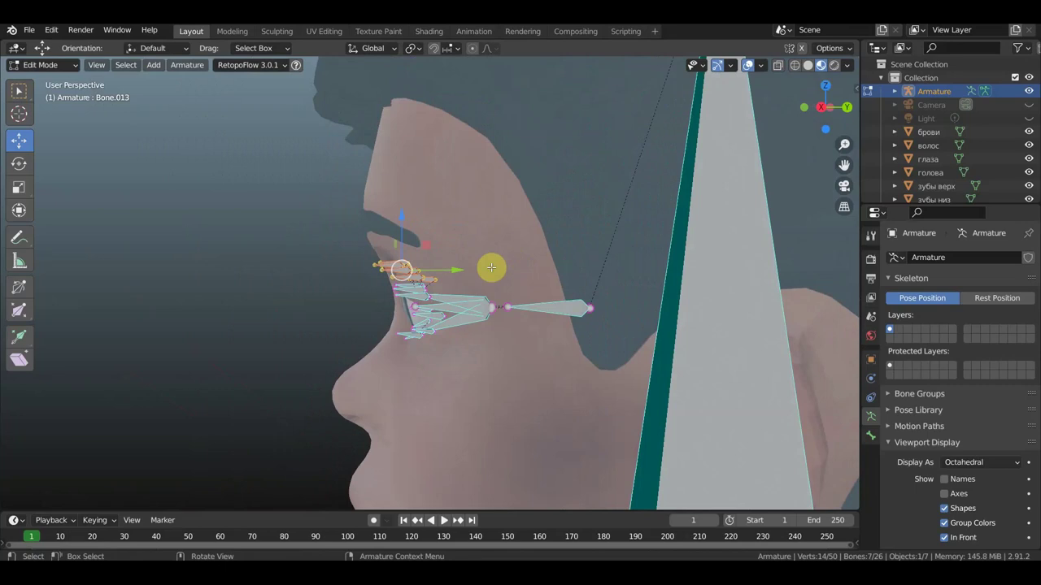
# Step: In Right Ortho, duplicate the bone behind the eye twice, placing the copies up toward the brow
pyautogui.press('KP_3')
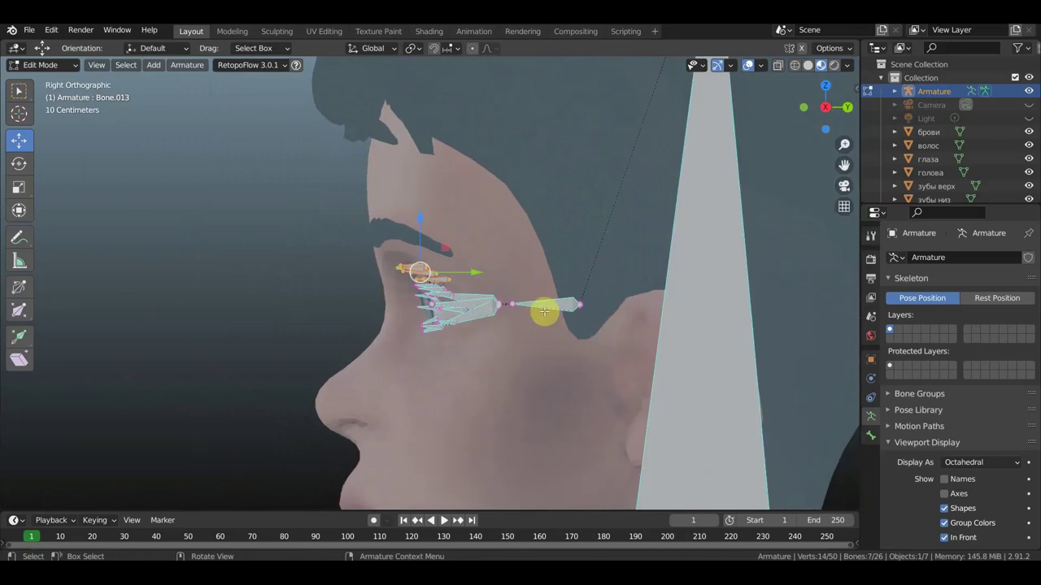
pyautogui.click(550, 305)
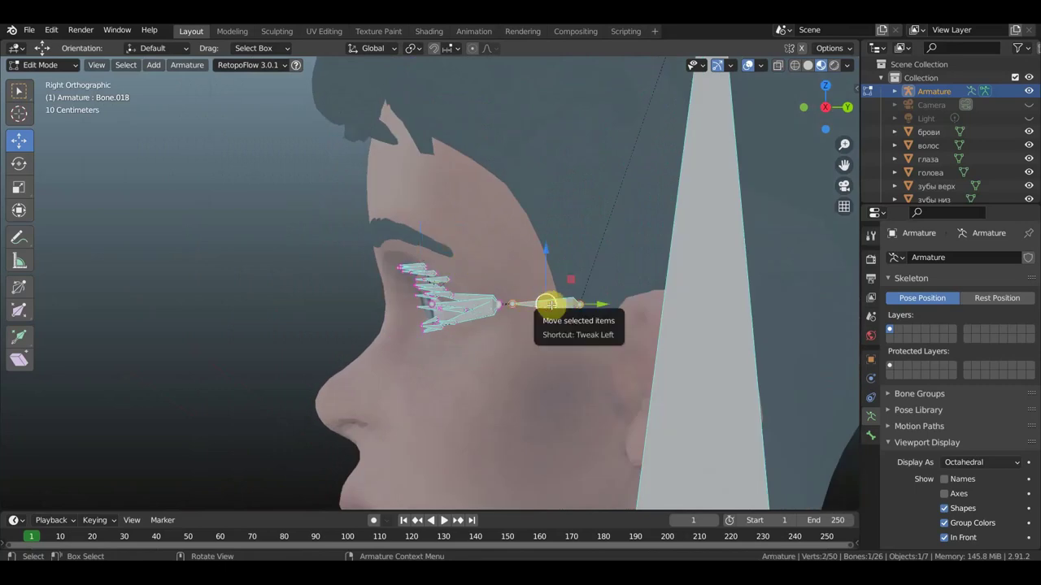
pyautogui.hotkey('shift', 'd')
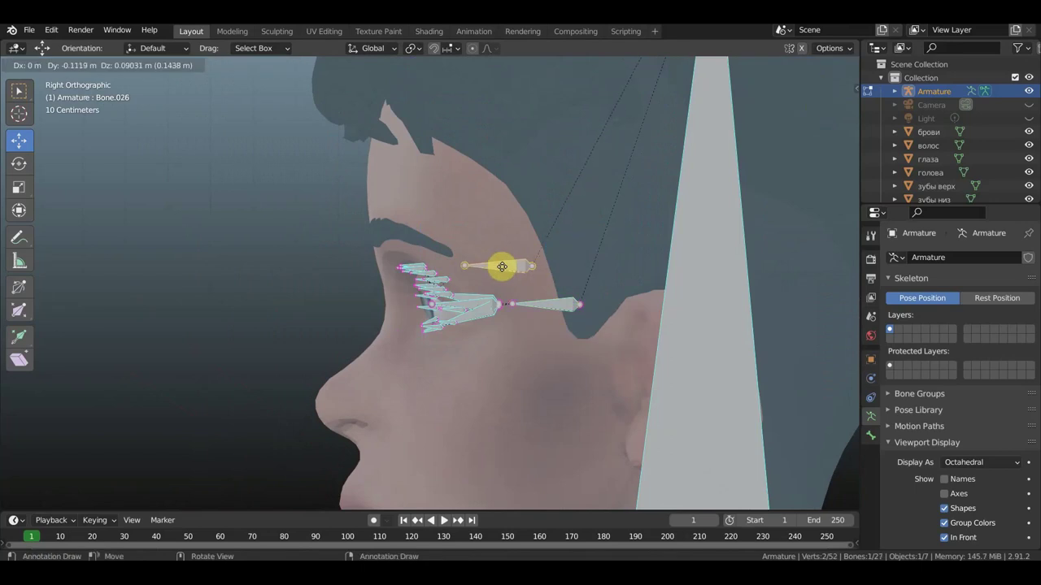
pyautogui.click(498, 266)
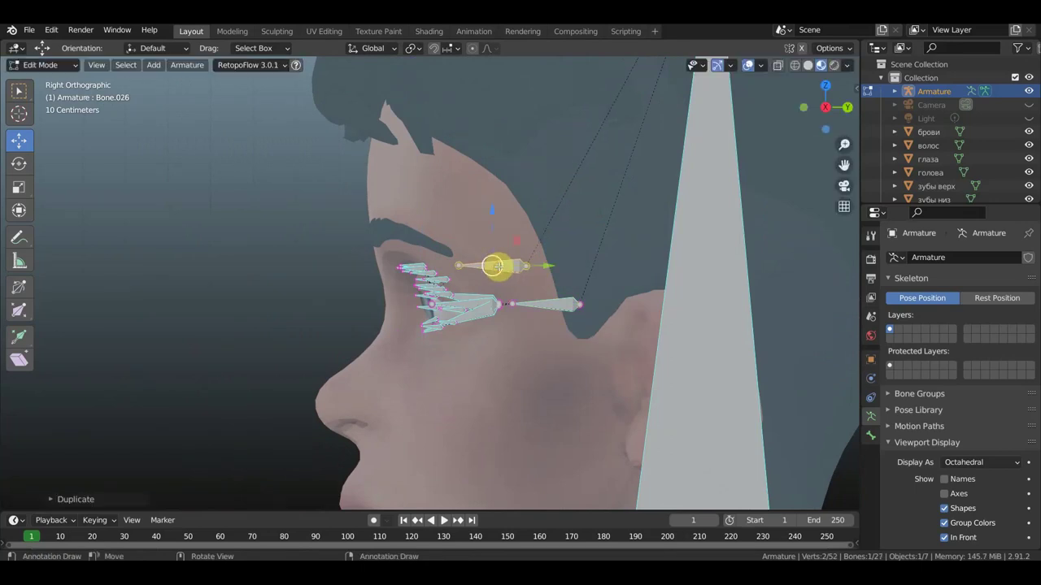
pyautogui.hotkey('shift', 'd')
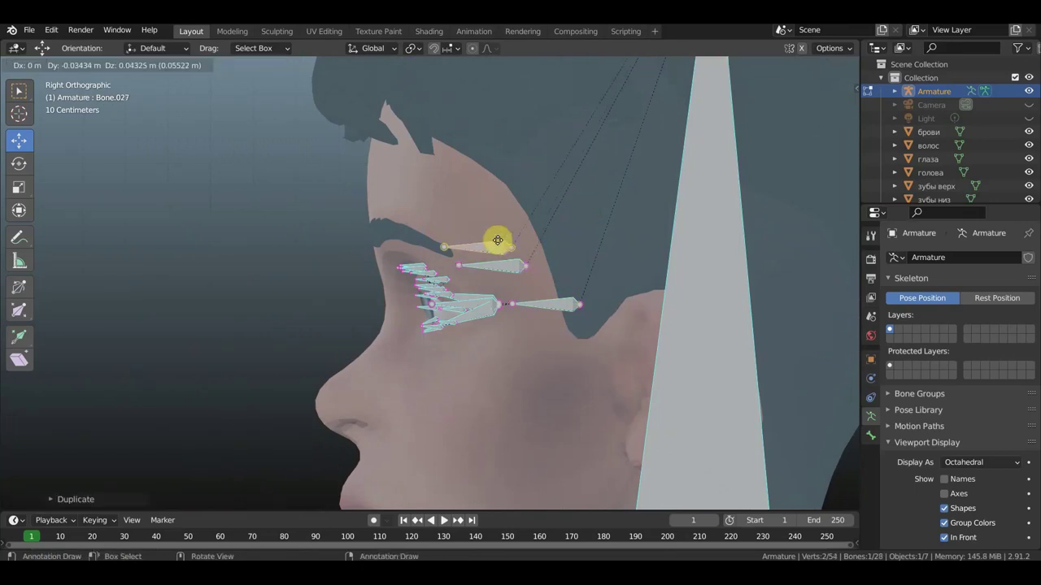
pyautogui.click(494, 237)
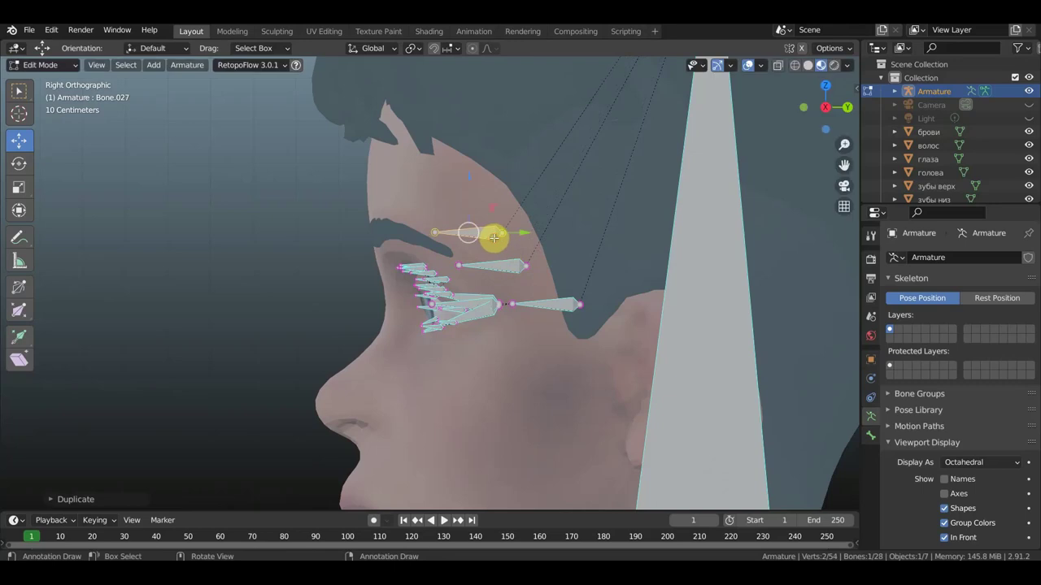
# Step: Select the seven small bones along the upper eyelid
pyautogui.moveTo(542, 287); pyautogui.dragTo(681, 288, button='middle')
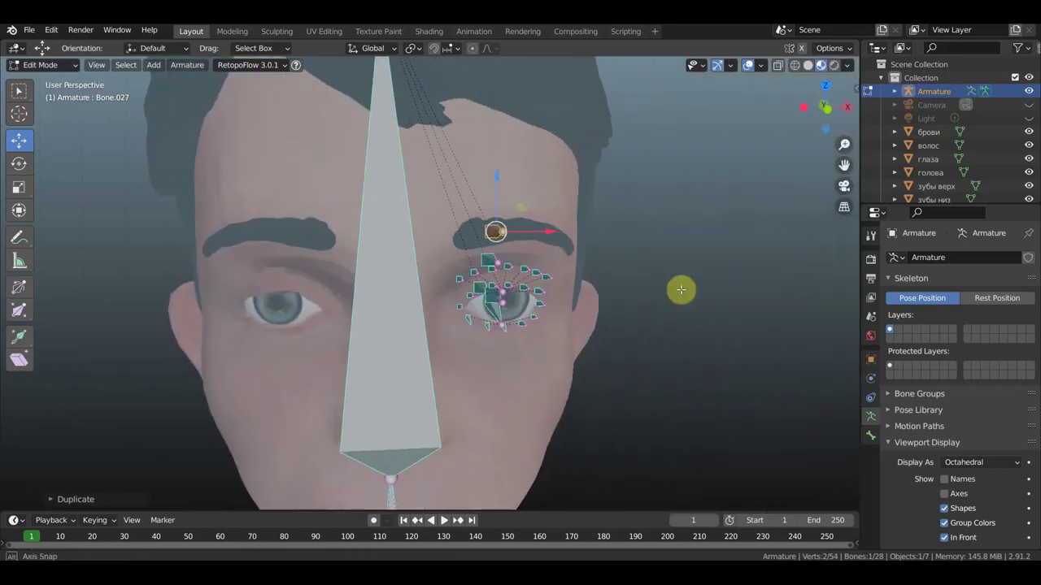
pyautogui.scroll(2, 610, 285)
pyautogui.moveTo(610, 285); pyautogui.dragTo(592, 279, button='middle')
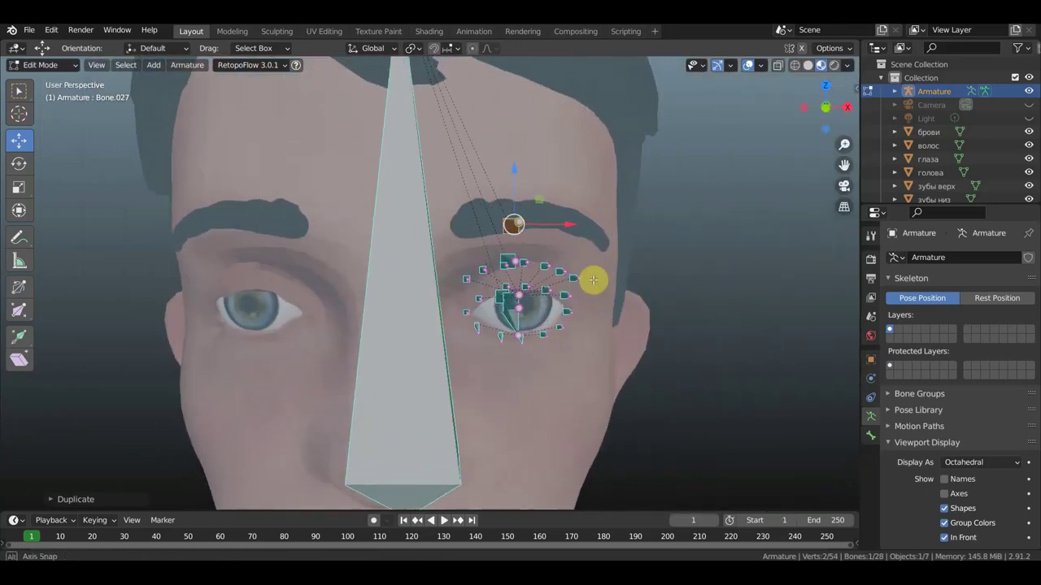
pyautogui.scroll(2, 537, 258)
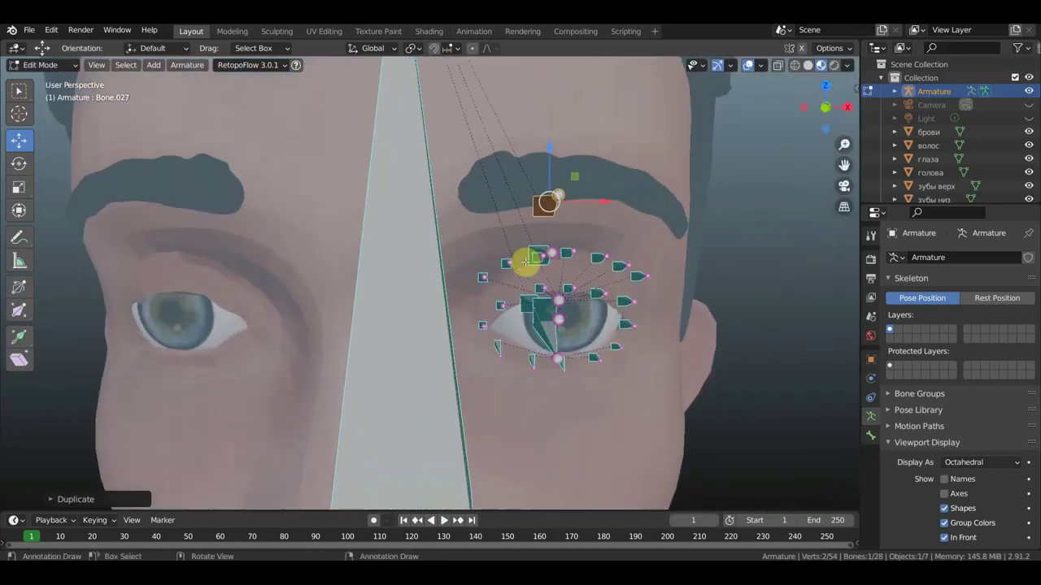
pyautogui.click(482, 275)
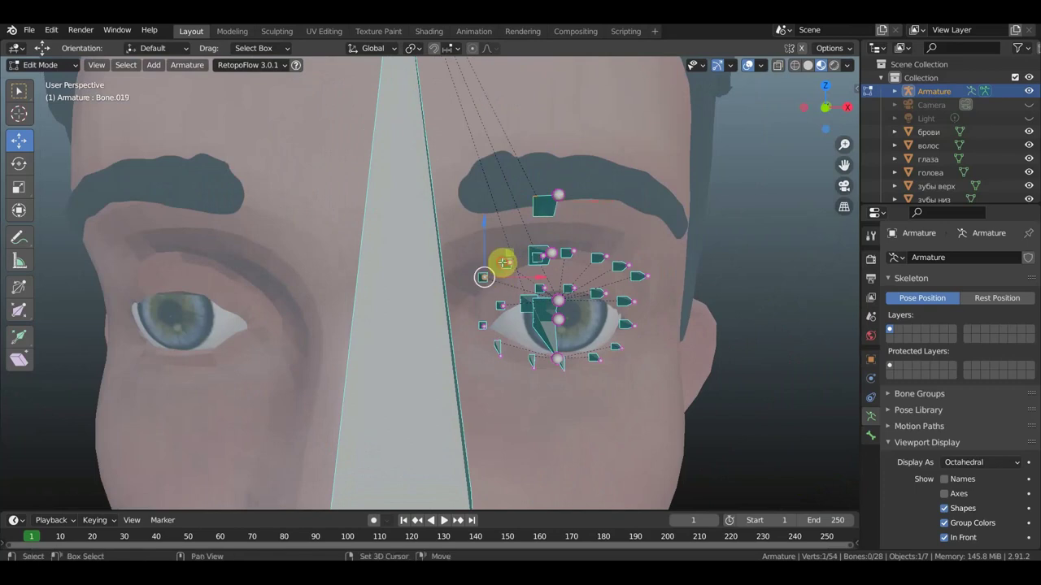
pyautogui.click(514, 266)
pyautogui.moveTo(504, 263); pyautogui.dragTo(460, 261, button='middle')
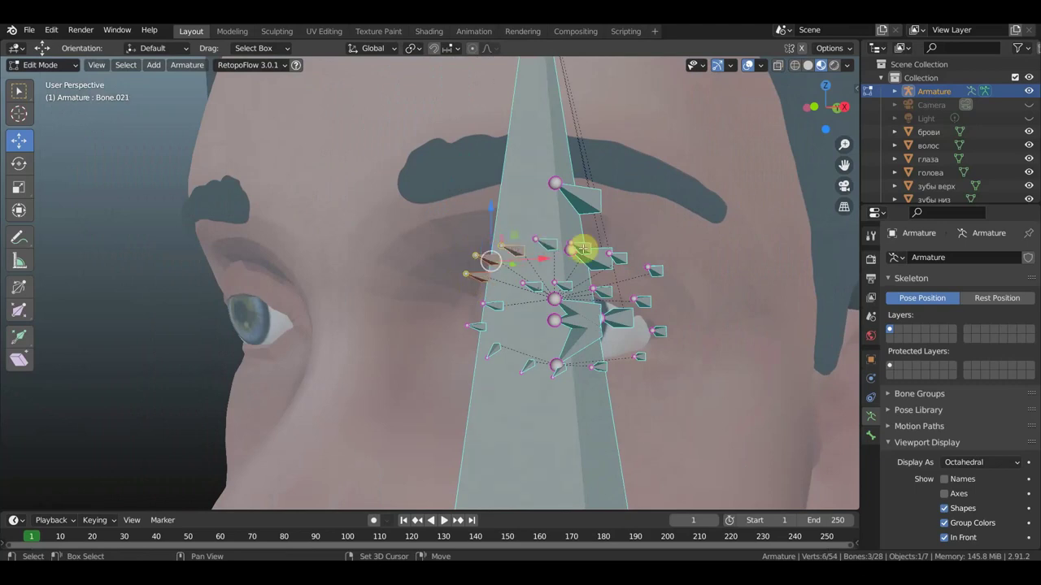
pyautogui.keyDown('shift'); pyautogui.click(610, 255); pyautogui.keyUp('shift')
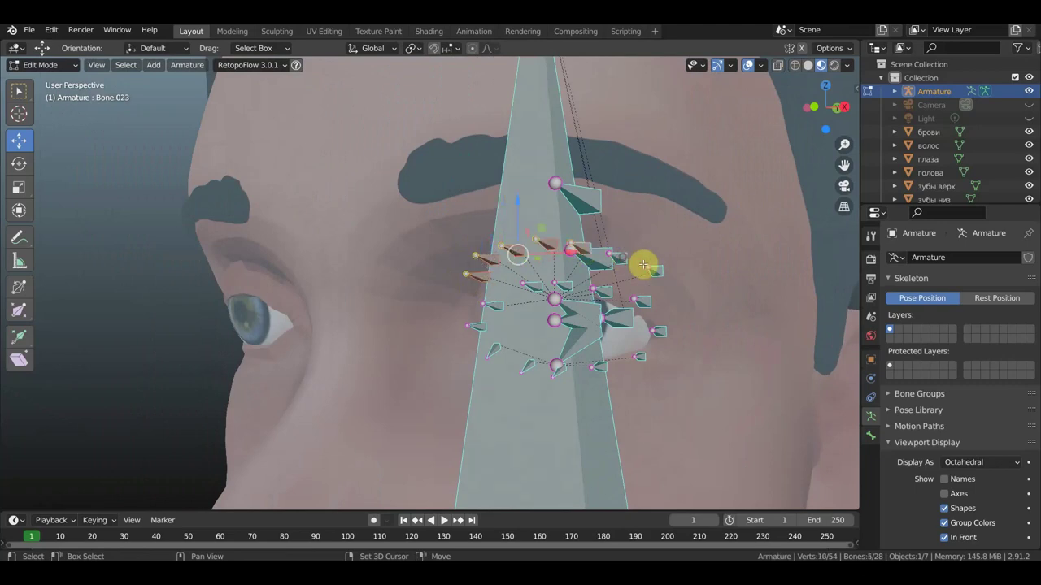
pyautogui.keyDown('shift'); pyautogui.click(658, 271); pyautogui.keyUp('shift')
pyautogui.keyDown('shift'); pyautogui.click(660, 272); pyautogui.keyUp('shift')
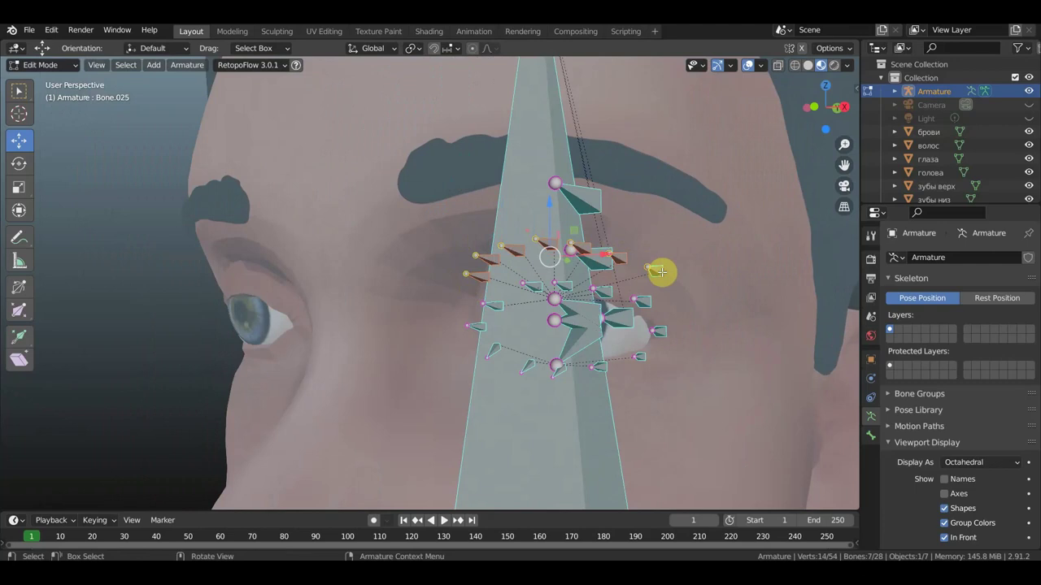
# Step: In Front Ortho, duplicate the seven upper-lid bones and place the copies along the eyebrow
pyautogui.press('KP_1')
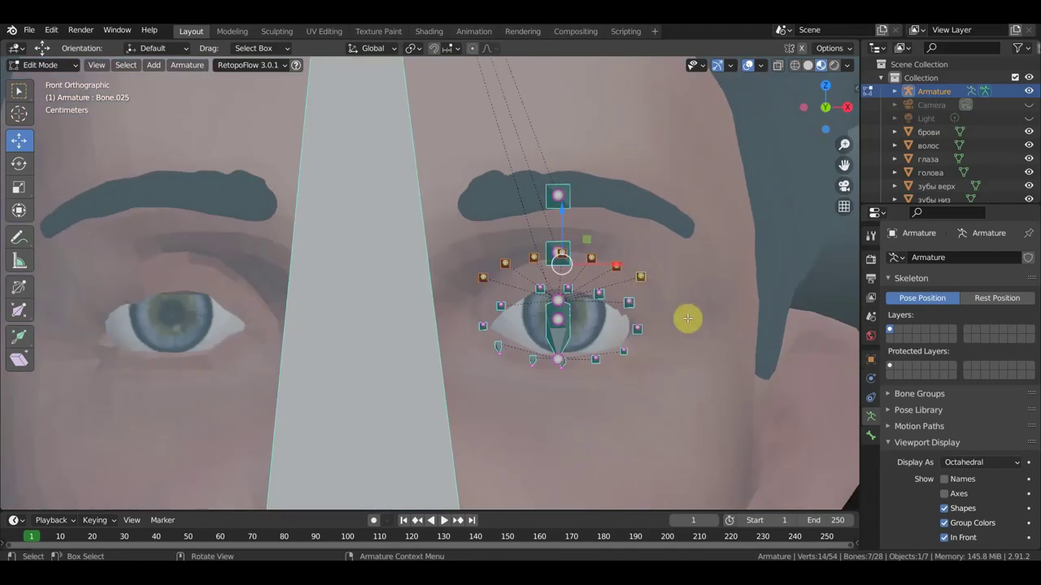
pyautogui.hotkey('shift', 'd')
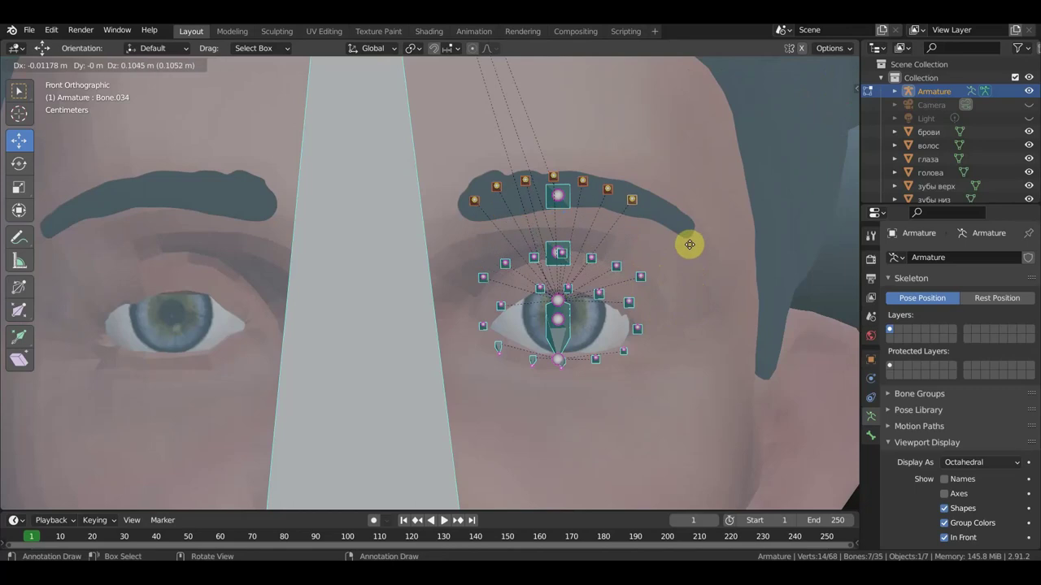
pyautogui.click(689, 248)
pyautogui.moveTo(673, 251)
pyautogui.mouseDown(button='middle')
pyautogui.moveTo(505, 255)
pyautogui.moveTo(526, 254)
pyautogui.mouseUp(button='middle')
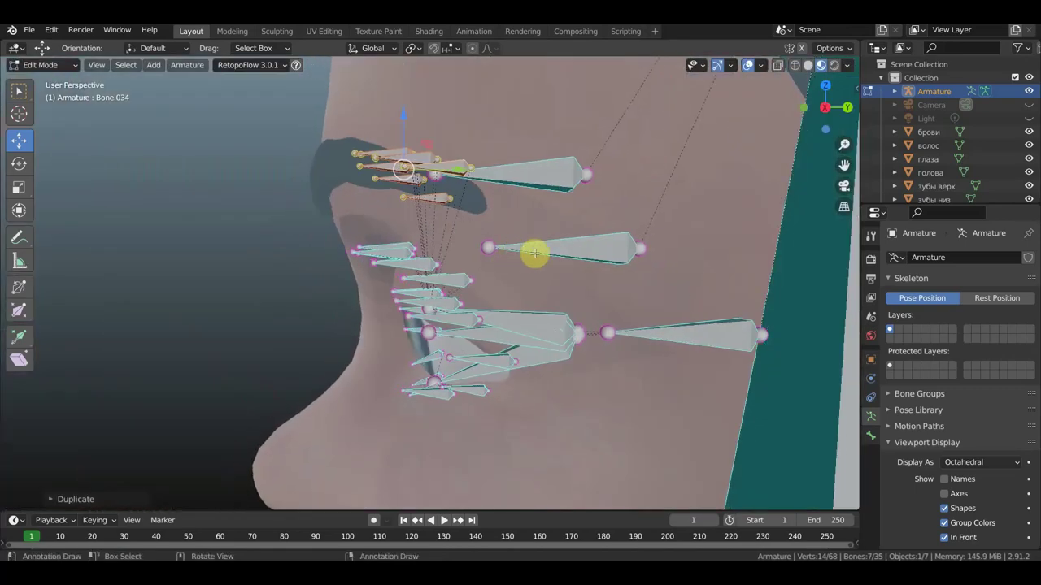
# Step: Settle the brow bones on the brow, hide the hair, and rotate and shift them in top view
pyautogui.press('g')
pyautogui.click(495, 255)
pyautogui.moveTo(569, 332)
pyautogui.mouseDown(button='middle')
pyautogui.moveTo(607, 396)
pyautogui.moveTo(688, 399)
pyautogui.moveTo(718, 395)
pyautogui.moveTo(716, 386)
pyautogui.mouseUp(button='middle')
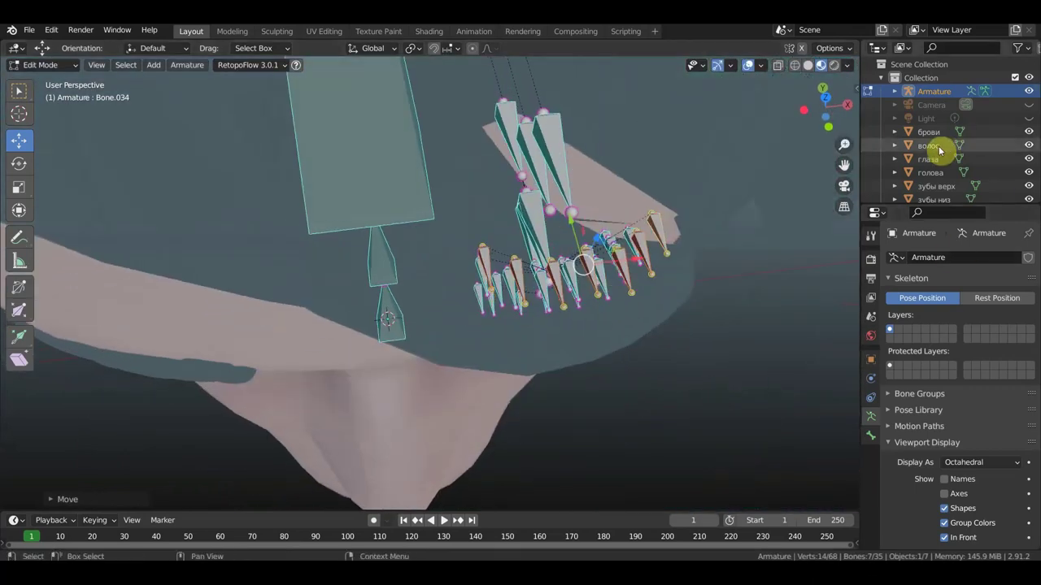
pyautogui.click(1028, 144)
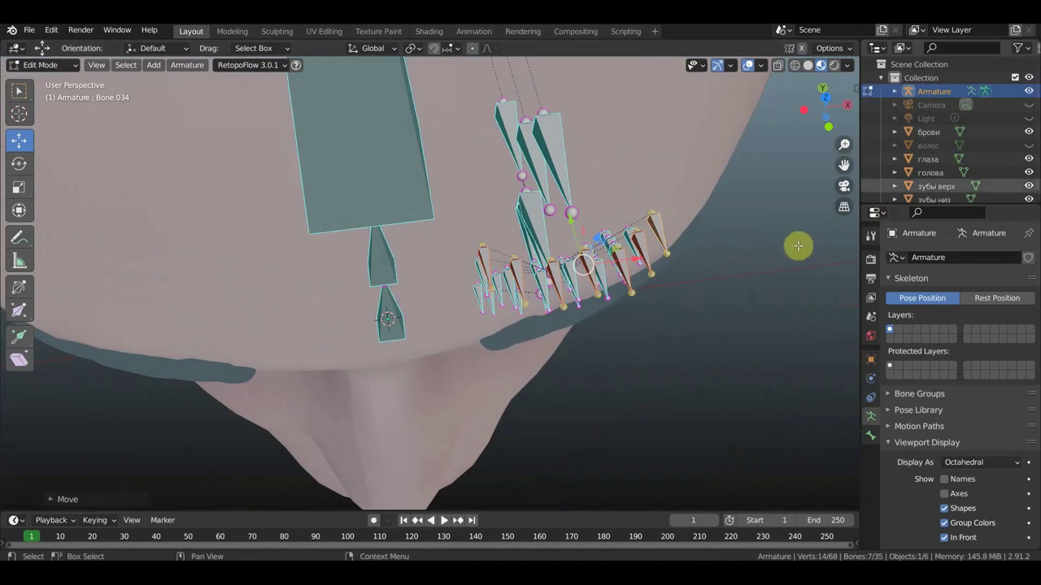
pyautogui.press('KP_7')
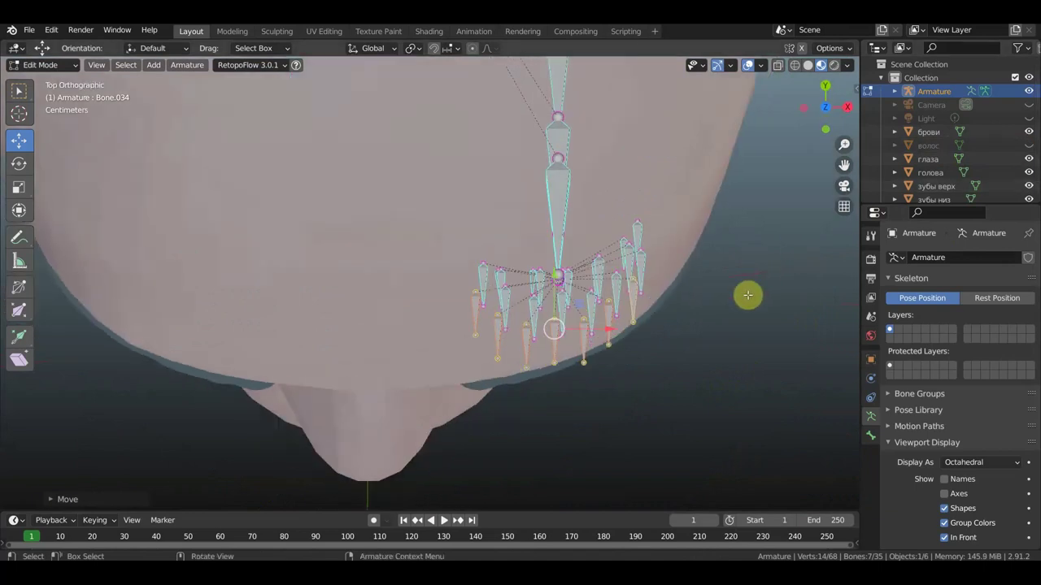
pyautogui.press('r')
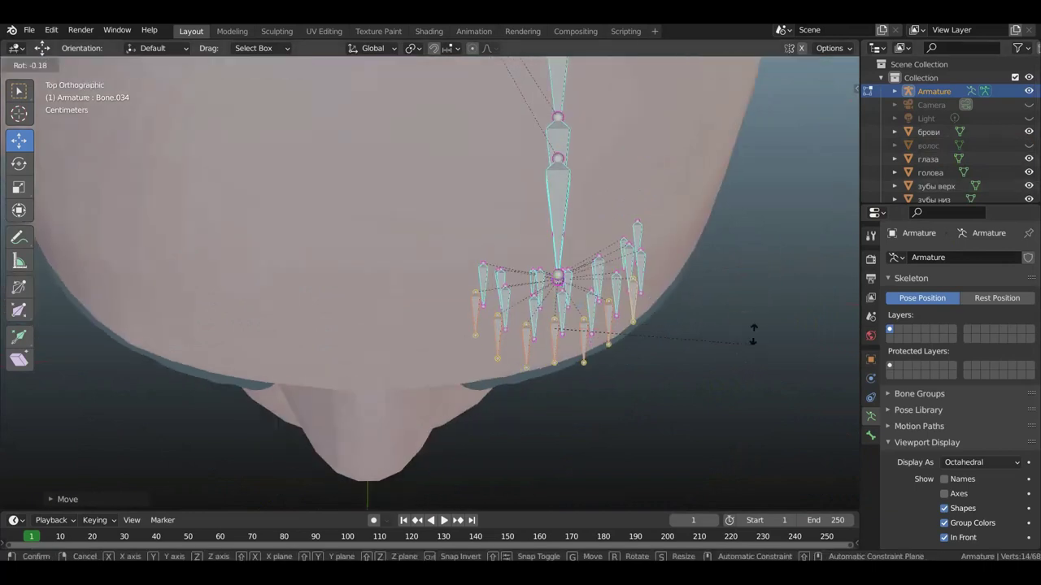
pyautogui.click(758, 309)
pyautogui.press('g')
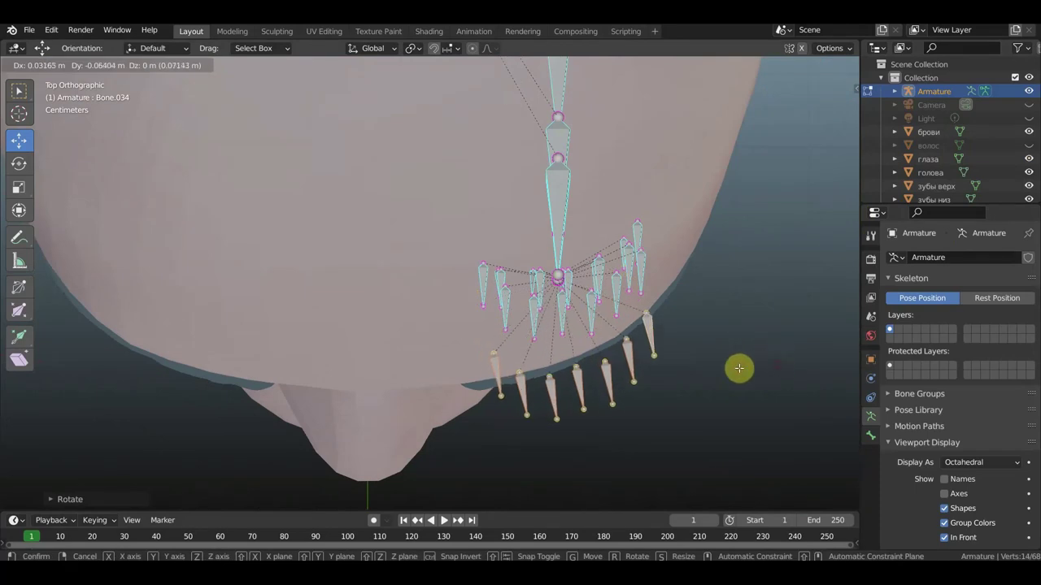
pyautogui.click(739, 367)
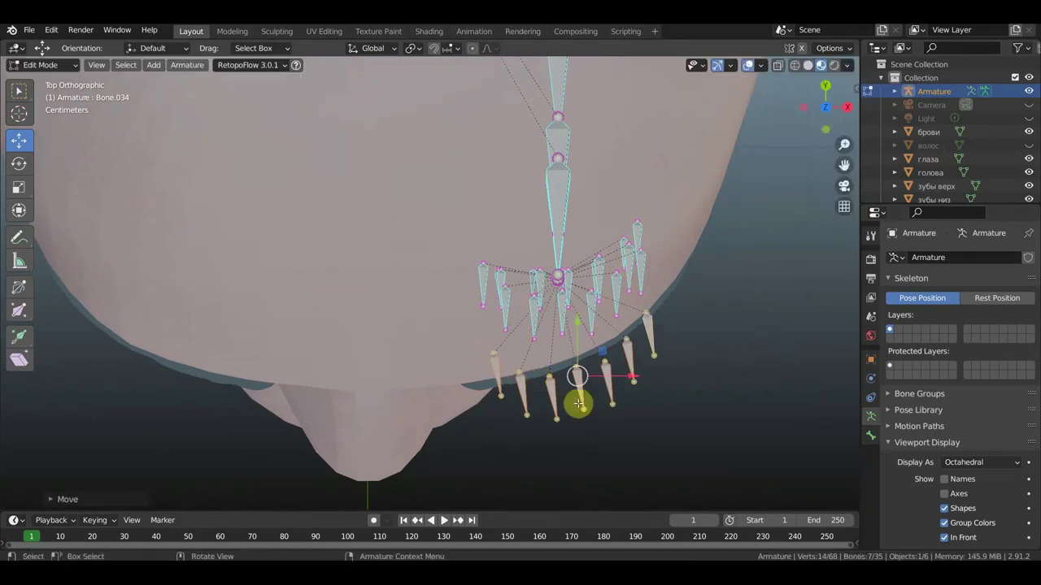
# Step: Move each brow bone joint (Bone.030–Bone.034) to follow the forehead's curve seen from above
pyautogui.click(493, 352)
pyautogui.moveTo(493, 353)
pyautogui.mouseDown()
pyautogui.moveTo(495, 390)
pyautogui.moveTo(579, 389)
pyautogui.mouseUp()
pyautogui.click(552, 393)
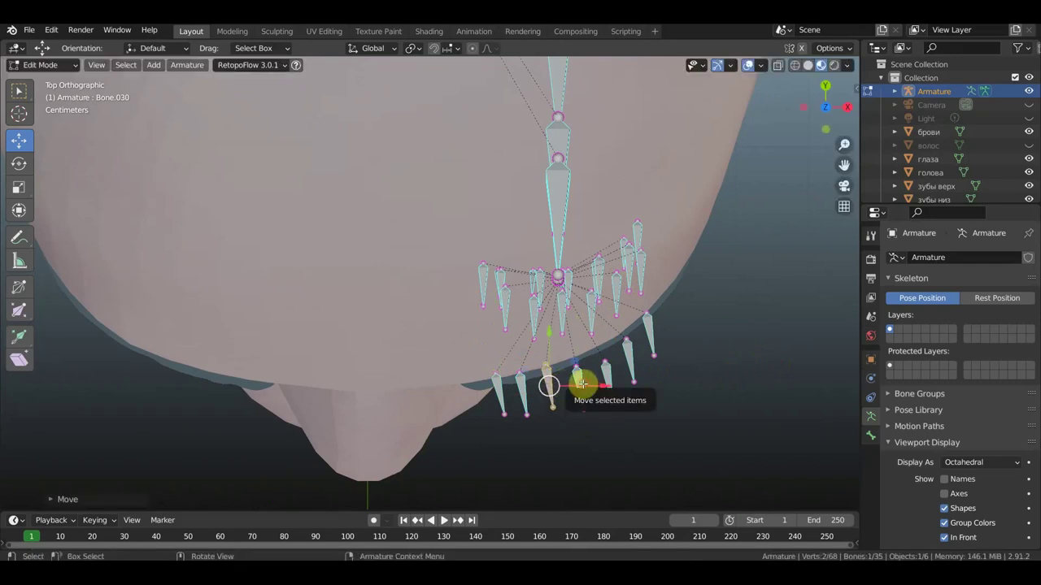
pyautogui.click(581, 387)
pyautogui.moveTo(581, 385)
pyautogui.mouseDown()
pyautogui.moveTo(579, 374)
pyautogui.moveTo(609, 364)
pyautogui.mouseUp()
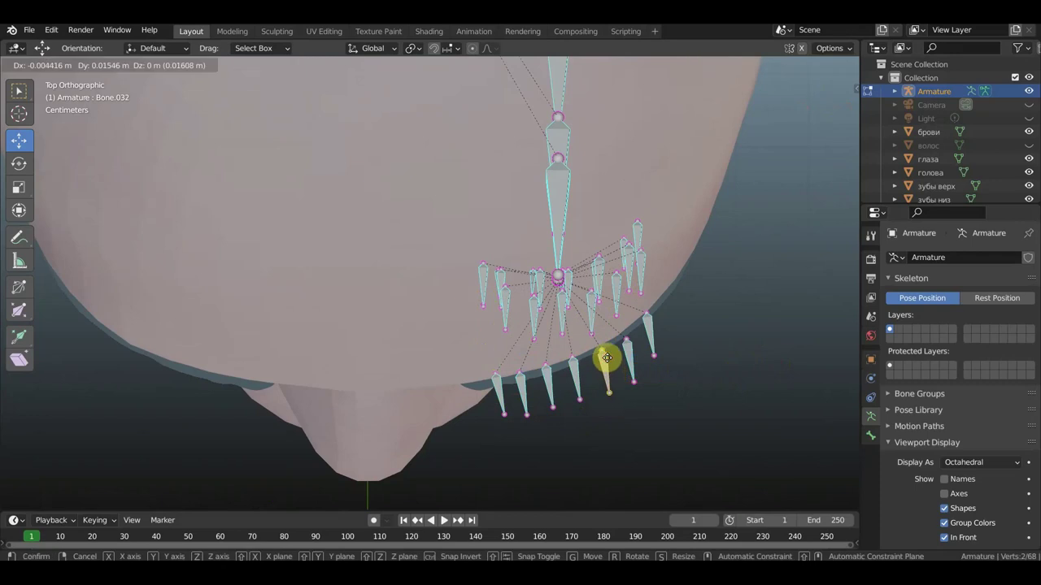
pyautogui.moveTo(606, 357); pyautogui.dragTo(632, 350)
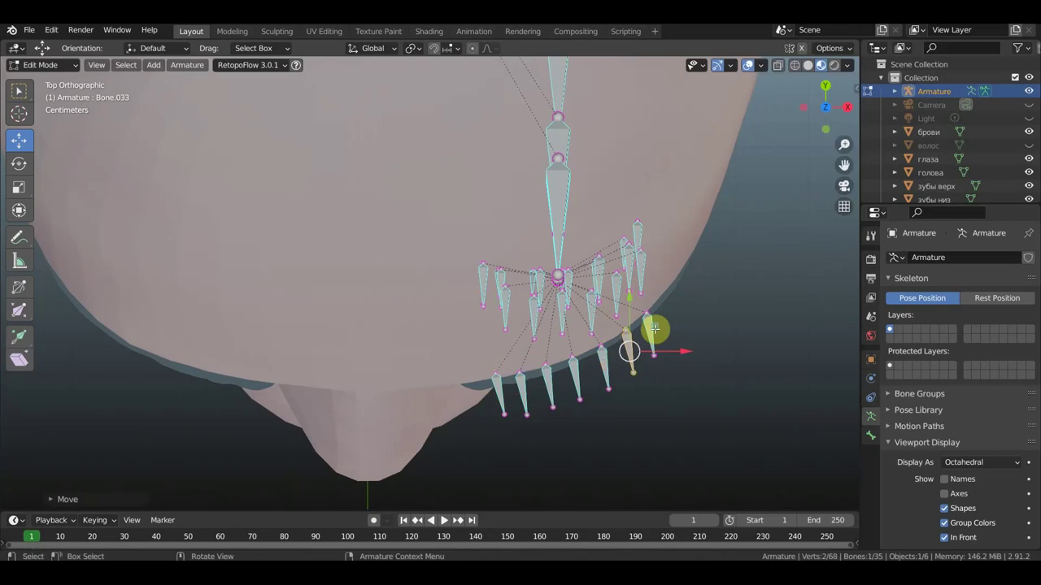
pyautogui.click(653, 330)
pyautogui.moveTo(651, 329); pyautogui.dragTo(674, 307)
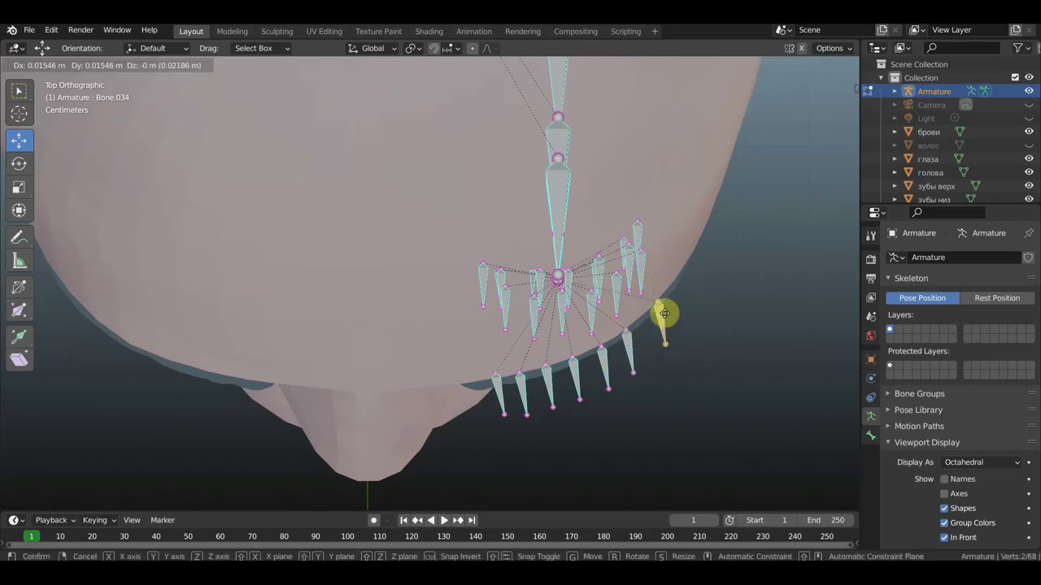
pyautogui.moveTo(628, 358)
pyautogui.mouseDown()
pyautogui.moveTo(655, 344)
pyautogui.moveTo(625, 354)
pyautogui.mouseUp()
pyautogui.click(609, 365)
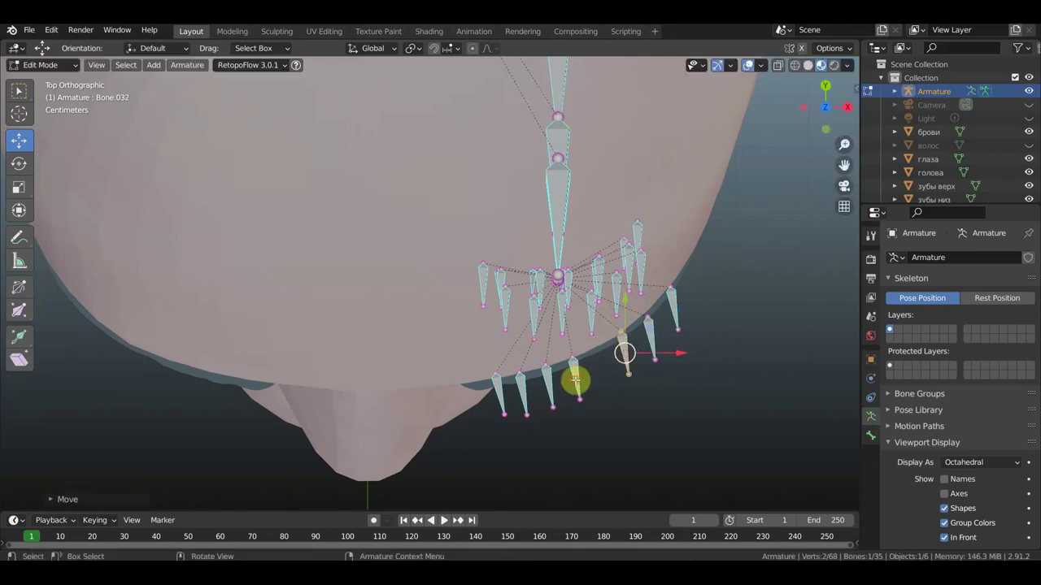
pyautogui.moveTo(575, 380)
pyautogui.mouseDown()
pyautogui.moveTo(598, 373)
pyautogui.moveTo(561, 383)
pyautogui.mouseUp()
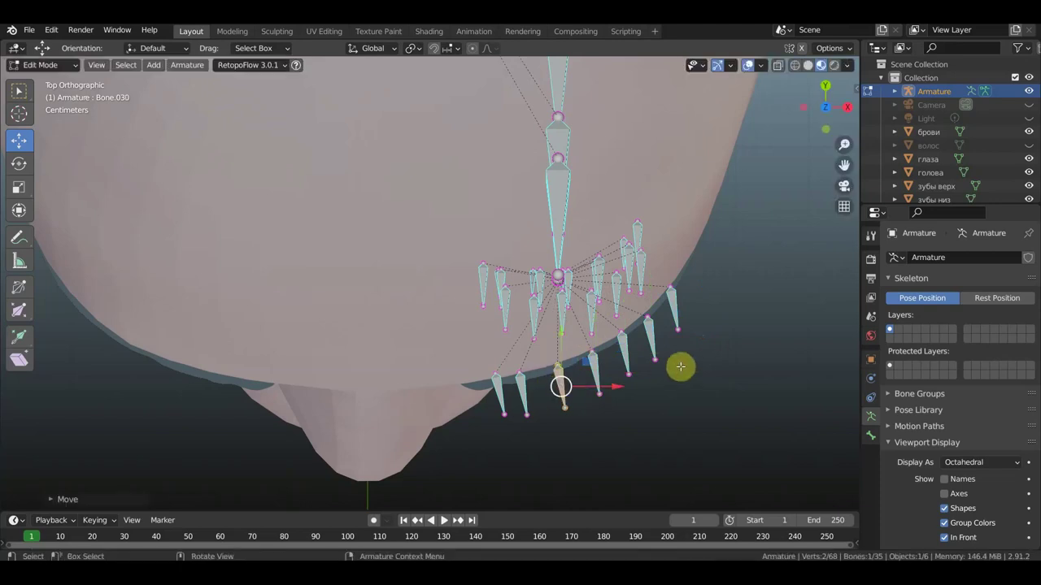
pyautogui.moveTo(665, 331)
pyautogui.mouseDown(button='middle')
pyautogui.moveTo(542, 222)
pyautogui.moveTo(493, 209)
pyautogui.mouseUp(button='middle')
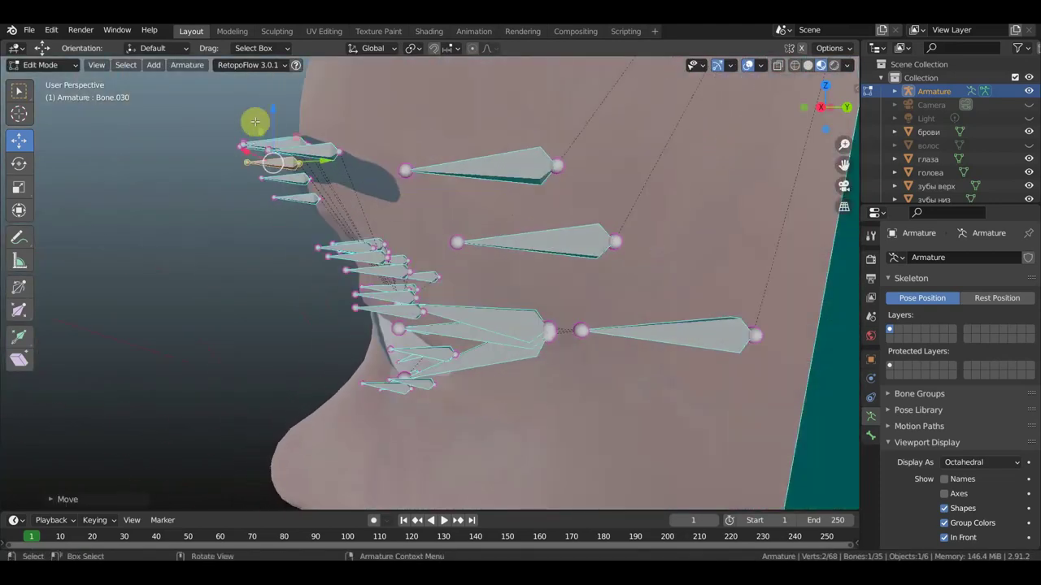
# Step: Parent the eyebrow bones to the long control bone with Keep Offset
pyautogui.moveTo(202, 106); pyautogui.dragTo(341, 208)
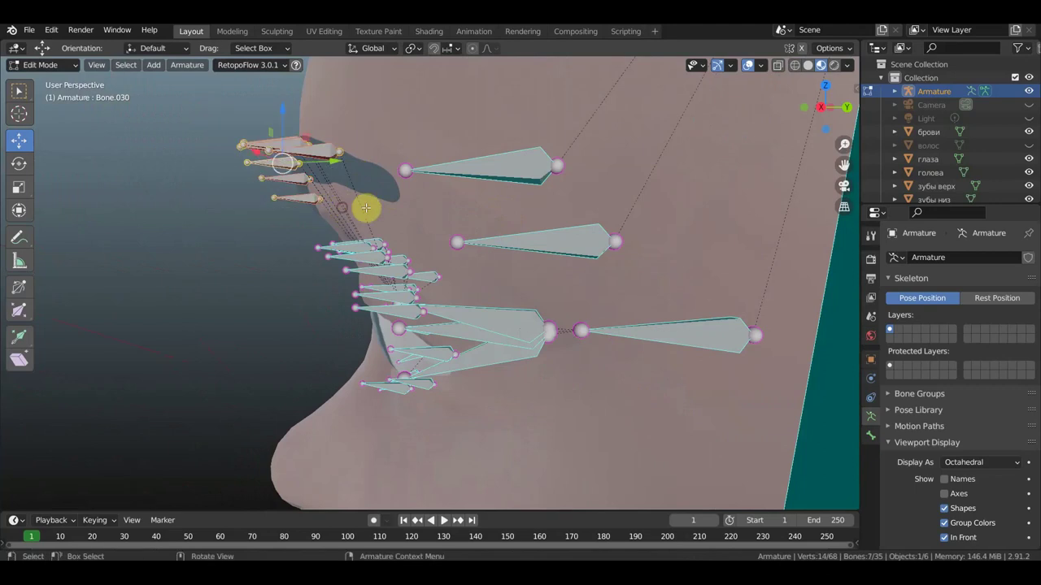
pyautogui.keyDown('shift'); pyautogui.click(484, 169); pyautogui.keyUp('shift')
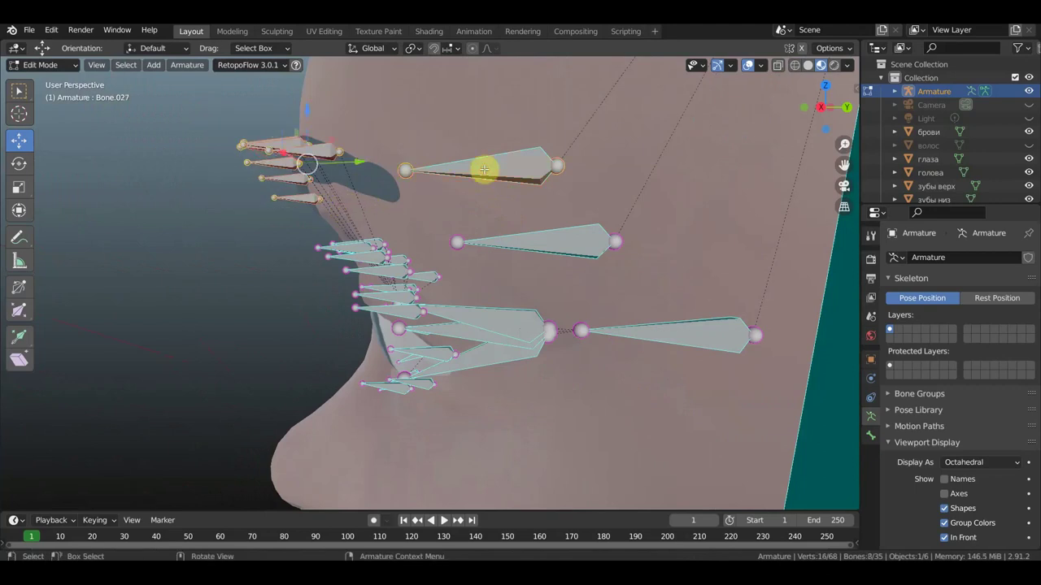
pyautogui.hotkey('ctrl', 'p')
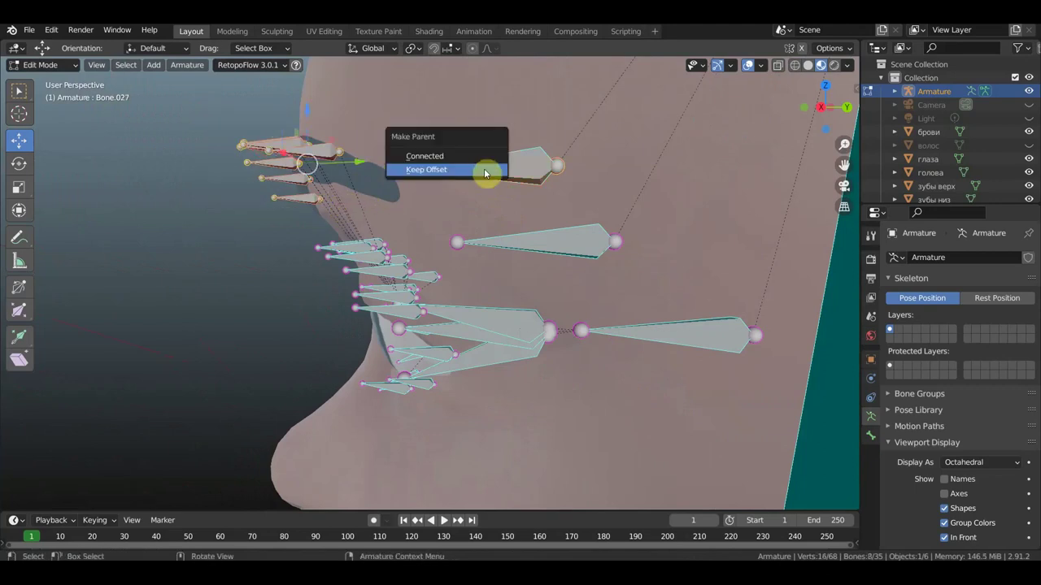
pyautogui.click(485, 172)
# Step: Parent the bones above the eye to the middle long bone (Bone.026) with Keep Offset
pyautogui.moveTo(594, 214)
pyautogui.mouseDown(button='middle')
pyautogui.moveTo(642, 214)
pyautogui.moveTo(603, 271)
pyautogui.moveTo(697, 262)
pyautogui.moveTo(671, 274)
pyautogui.mouseUp(button='middle')
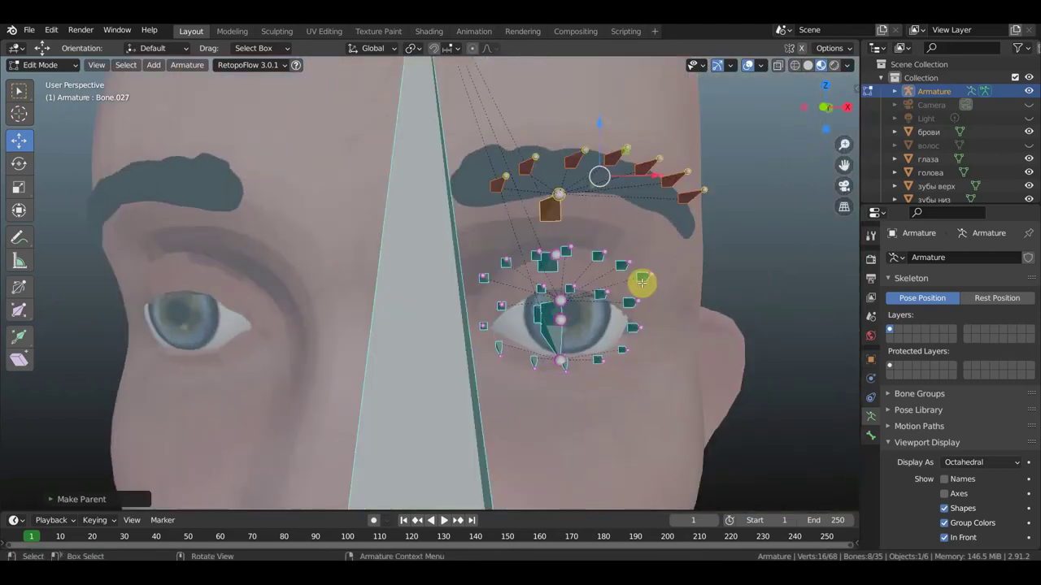
pyautogui.click(641, 281)
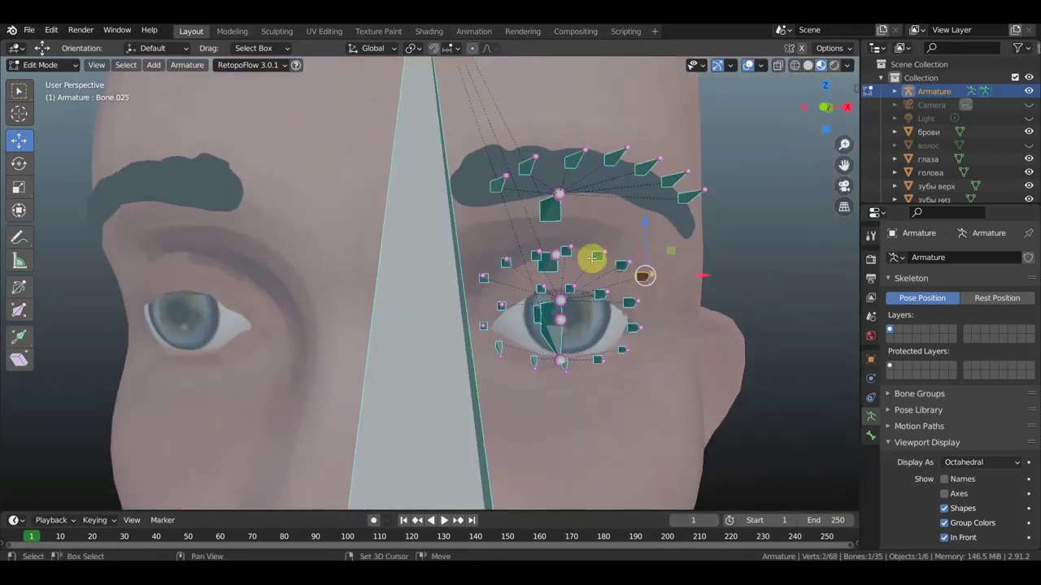
pyautogui.keyDown('shift'); pyautogui.click(566, 255); pyautogui.keyUp('shift')
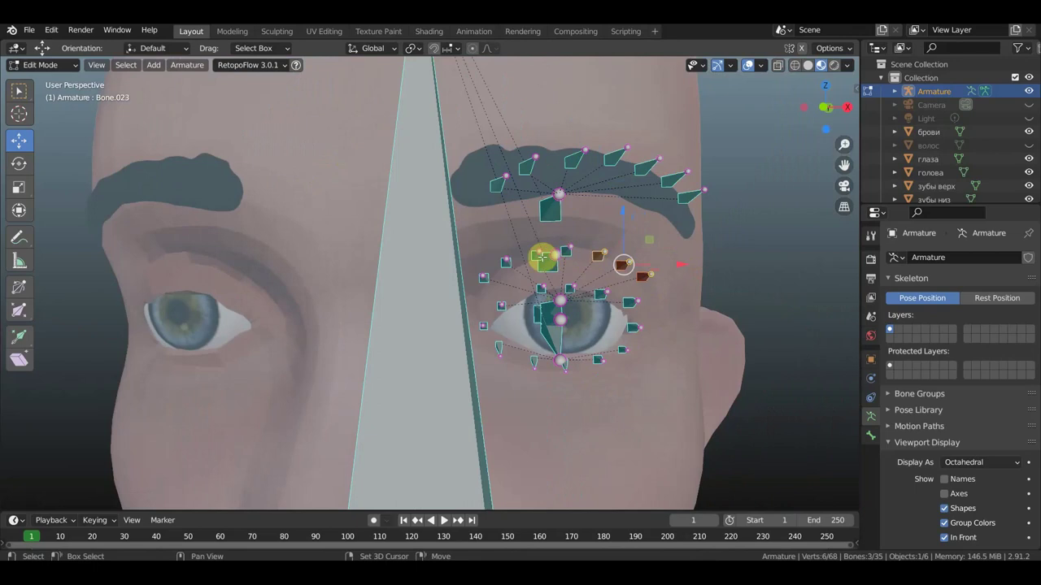
pyautogui.keyDown('shift'); pyautogui.click(541, 258); pyautogui.keyUp('shift')
pyautogui.keyDown('shift'); pyautogui.click(501, 266); pyautogui.keyUp('shift')
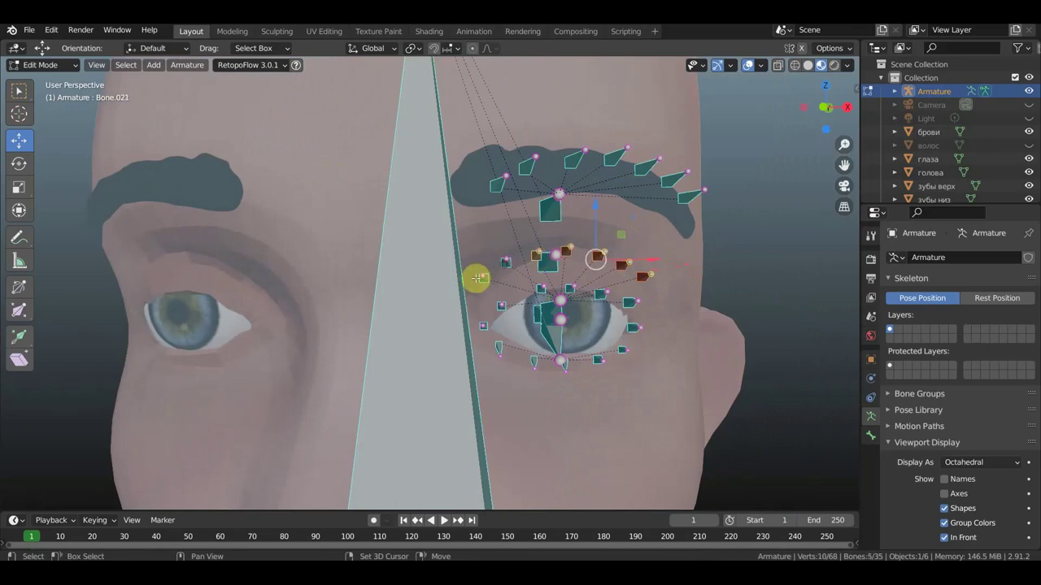
pyautogui.keyDown('shift'); pyautogui.click(479, 281); pyautogui.keyUp('shift')
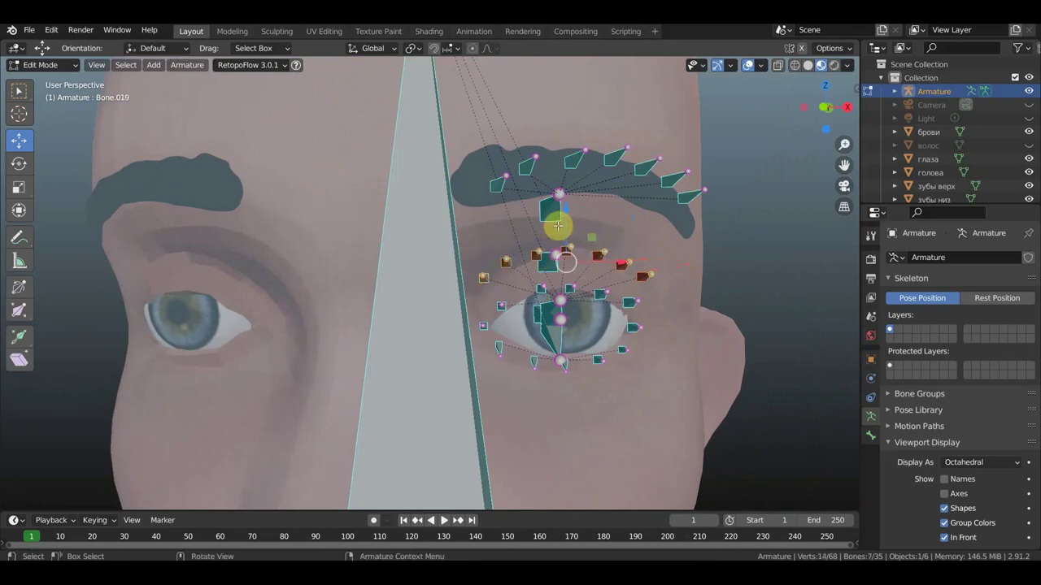
pyautogui.keyDown('shift'); pyautogui.click(616, 262); pyautogui.keyUp('shift')
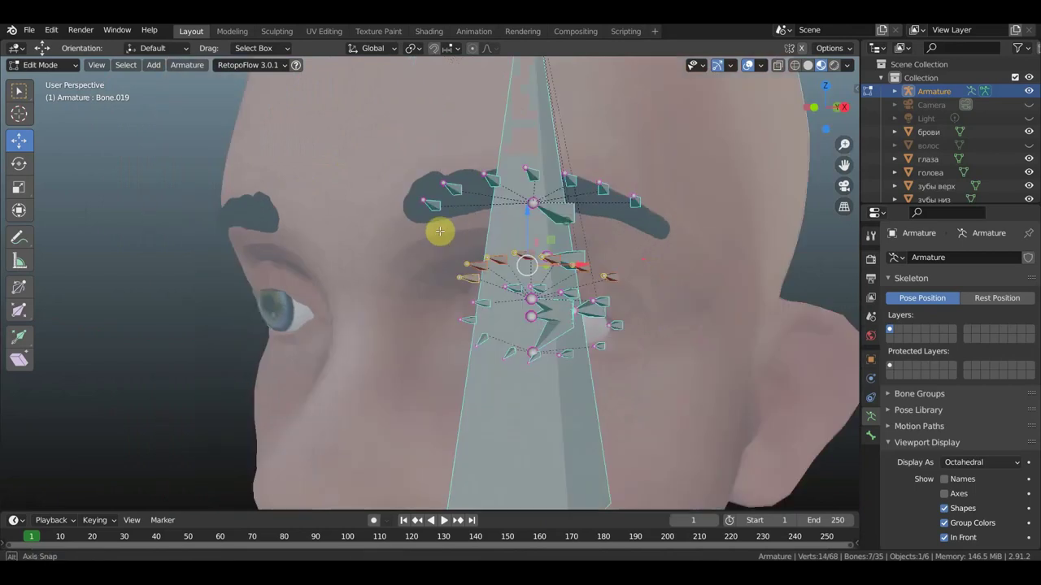
pyautogui.moveTo(564, 220)
pyautogui.mouseDown(button='middle')
pyautogui.moveTo(430, 233)
pyautogui.moveTo(515, 260)
pyautogui.mouseUp(button='middle')
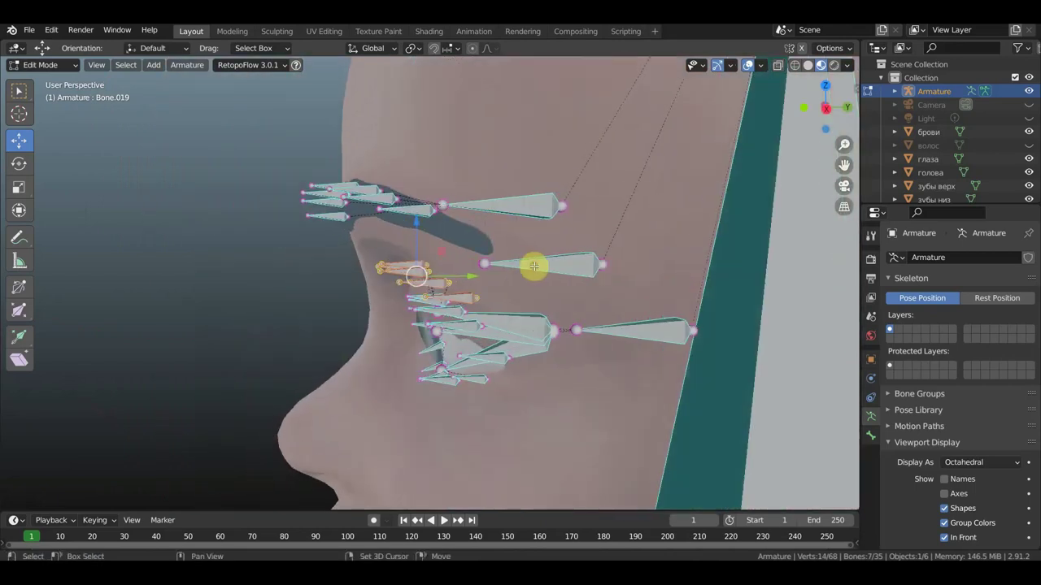
pyautogui.keyDown('shift'); pyautogui.click(534, 266); pyautogui.keyUp('shift')
pyautogui.hotkey('ctrl', 'p')
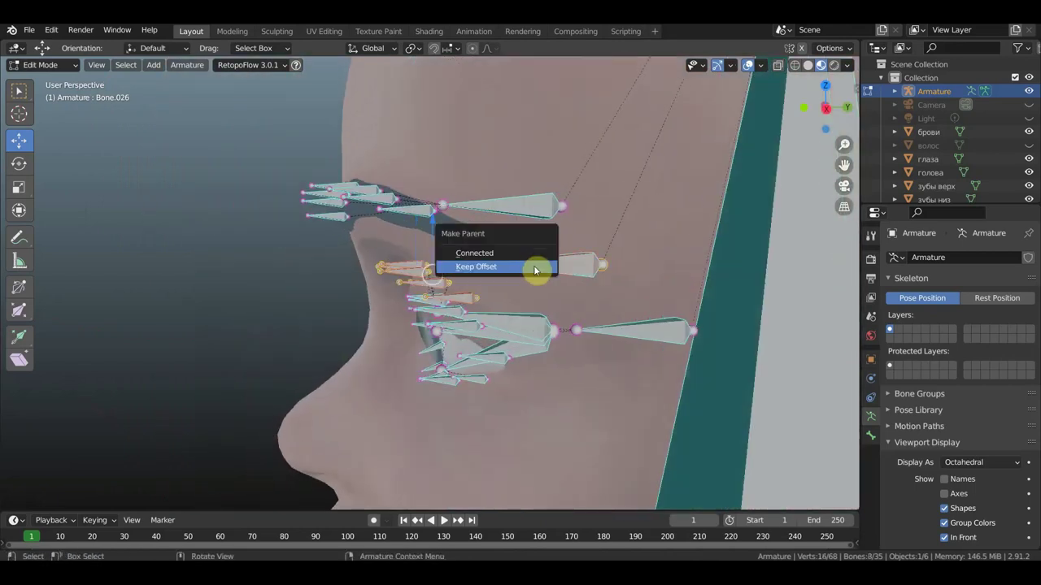
pyautogui.click(534, 265)
pyautogui.press('KP_3')
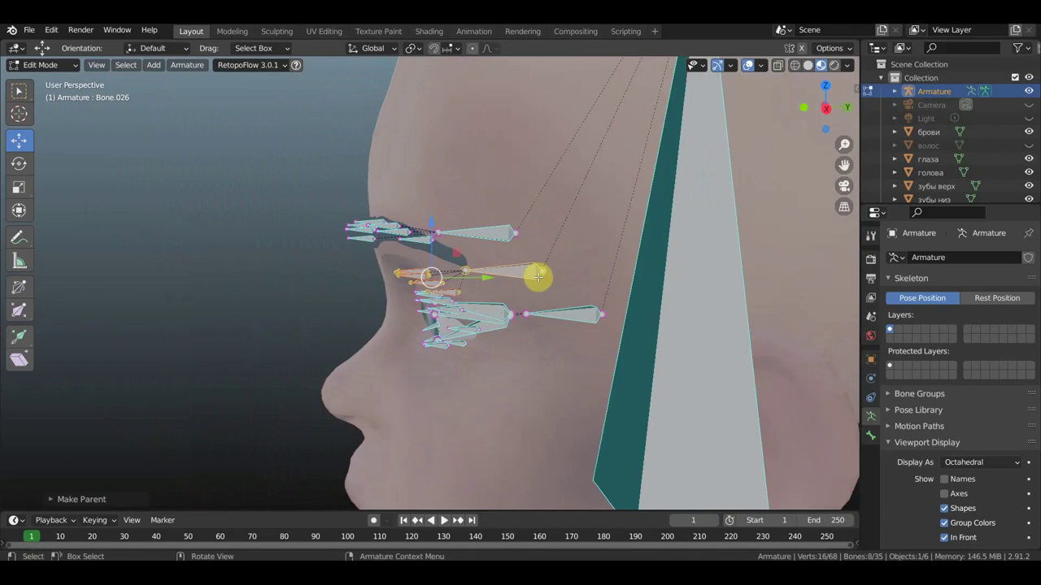
pyautogui.press('KP_4')
pyautogui.press('KP_4')
# Step: Move the three bones under the eye down onto the cheek below it
pyautogui.press('KP_1')
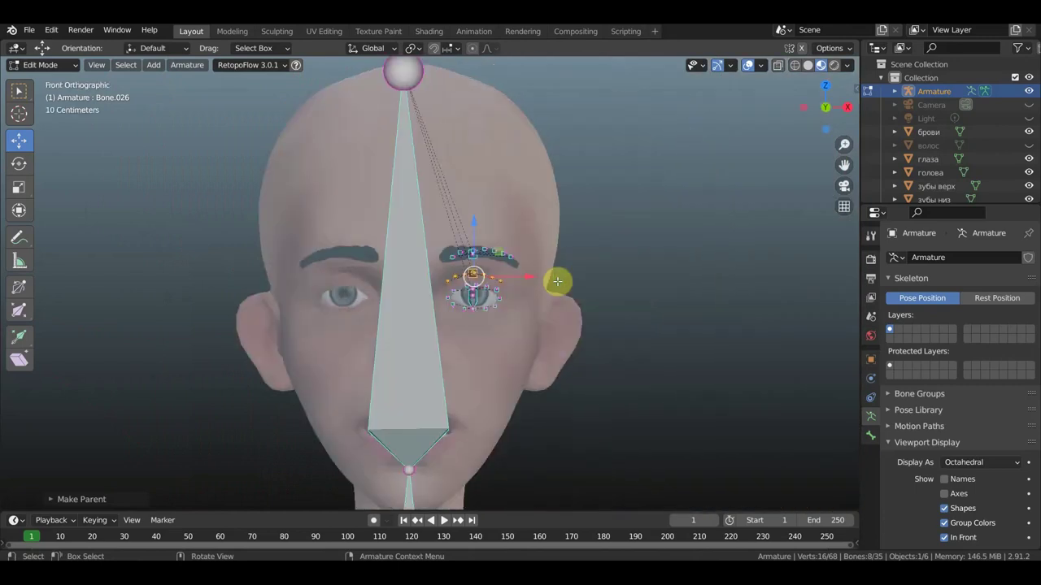
pyautogui.scroll(1, 488, 350)
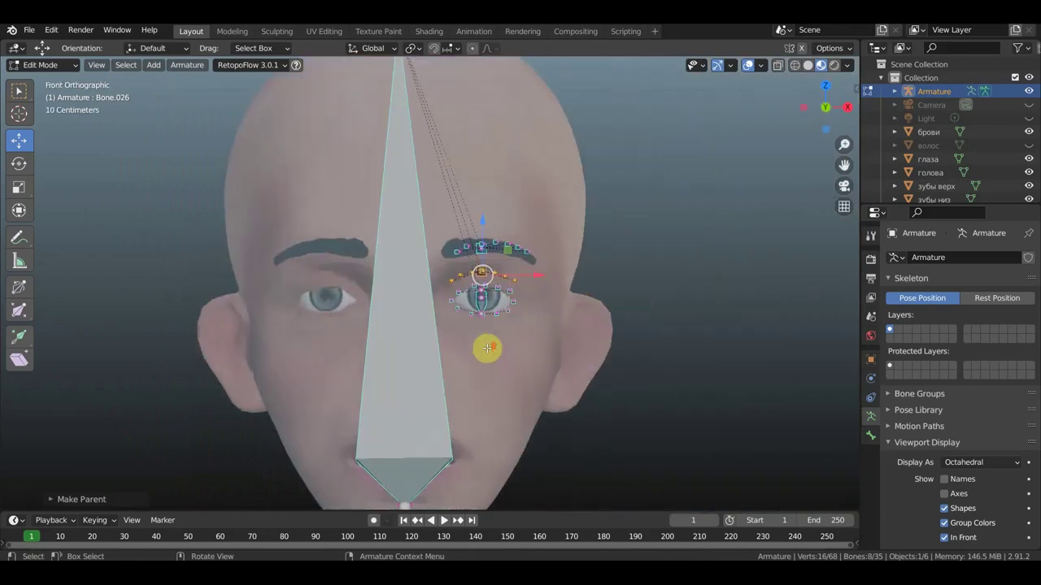
pyautogui.scroll(2, 538, 362)
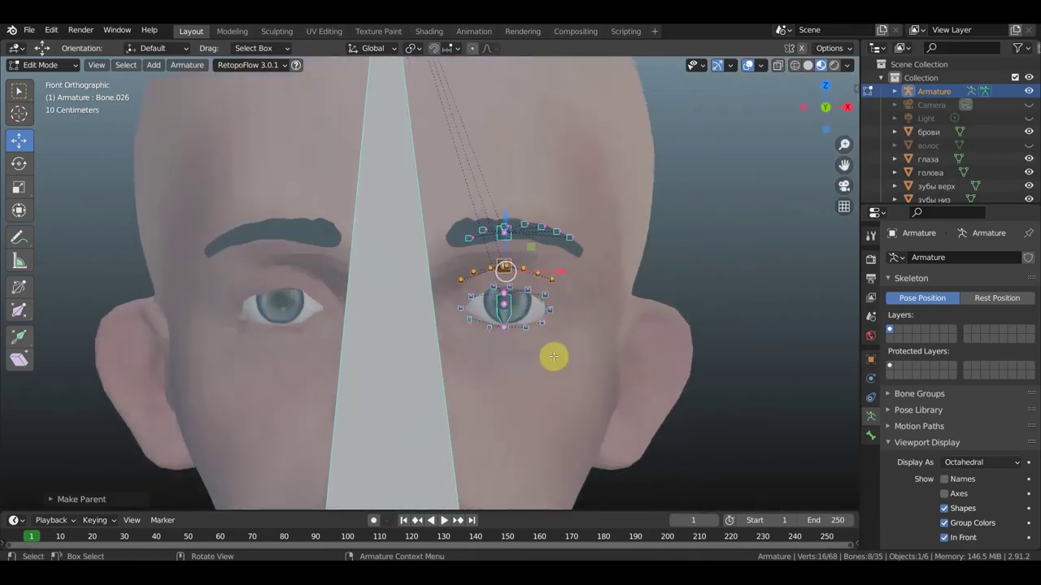
pyautogui.moveTo(545, 337); pyautogui.dragTo(490, 323)
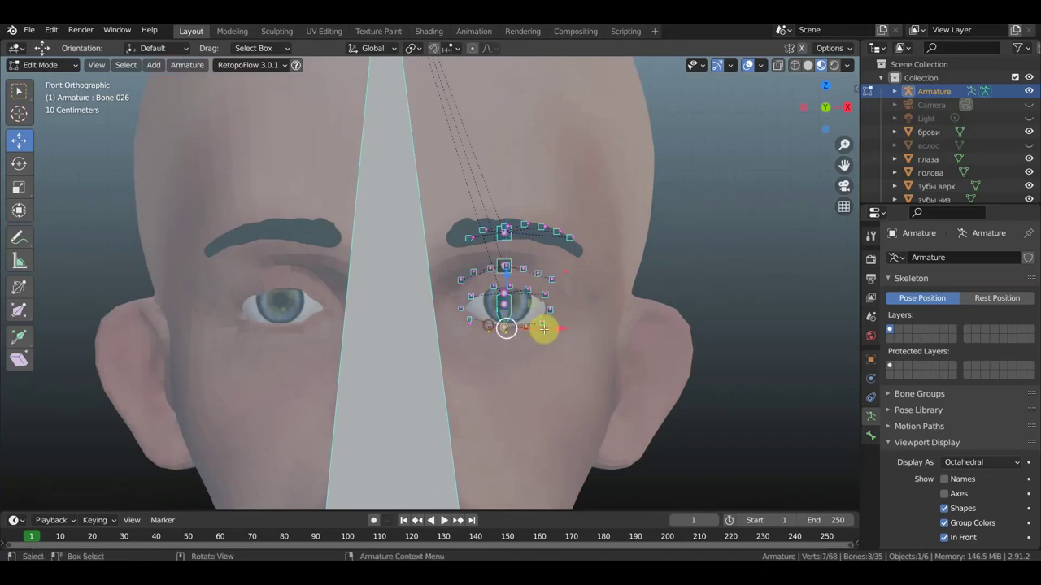
pyautogui.moveTo(543, 328); pyautogui.dragTo(354, 334, button='middle')
pyautogui.press('KP_1')
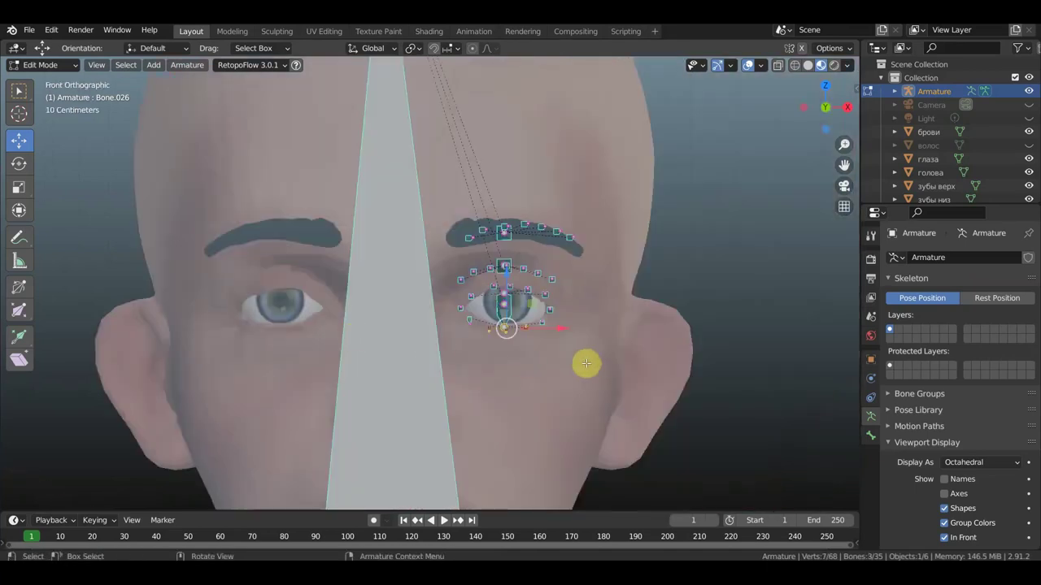
pyautogui.press('g')
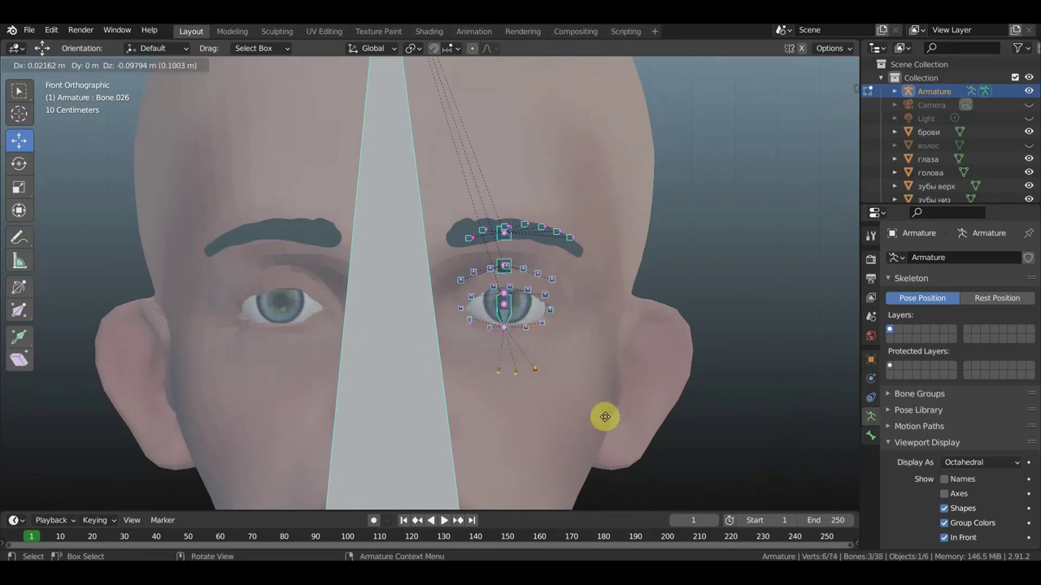
pyautogui.click(648, 409)
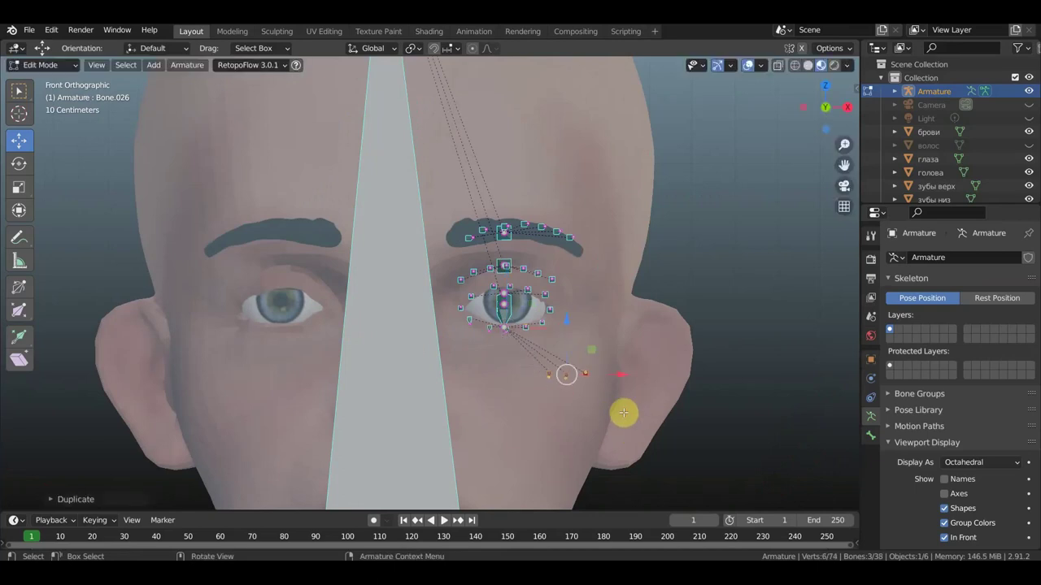
pyautogui.moveTo(622, 413); pyautogui.dragTo(435, 404, button='middle')
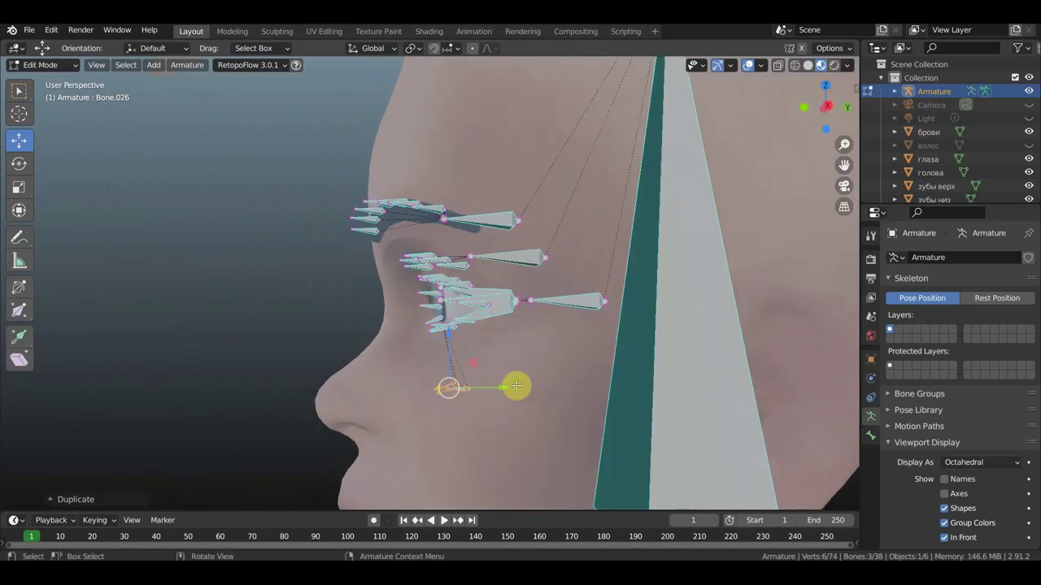
pyautogui.moveTo(507, 383); pyautogui.dragTo(516, 385, button='middle')
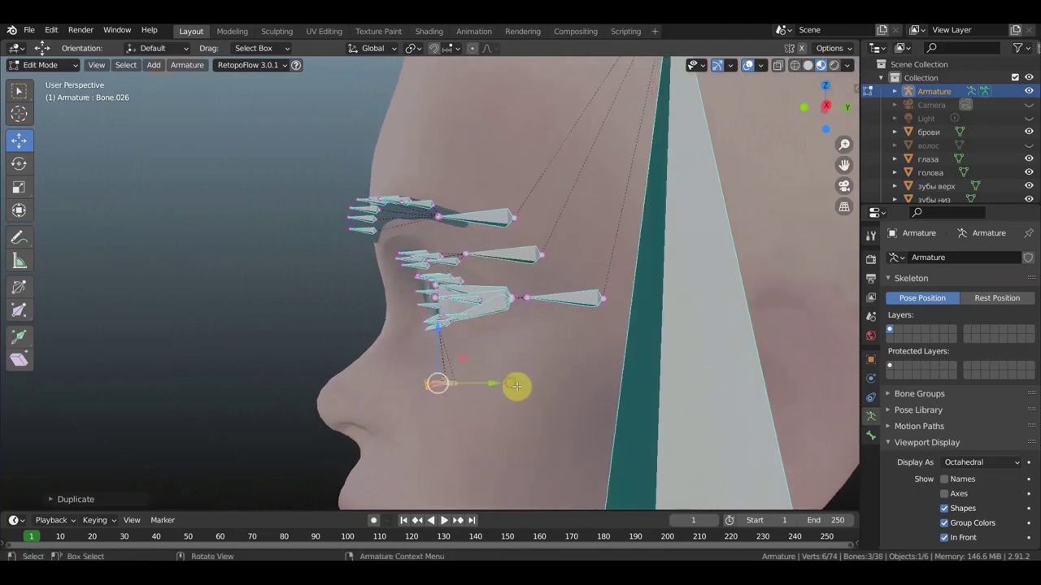
# Step: In side view, duplicate the cheek bone and place the copy lower on the cheek
pyautogui.click(564, 298)
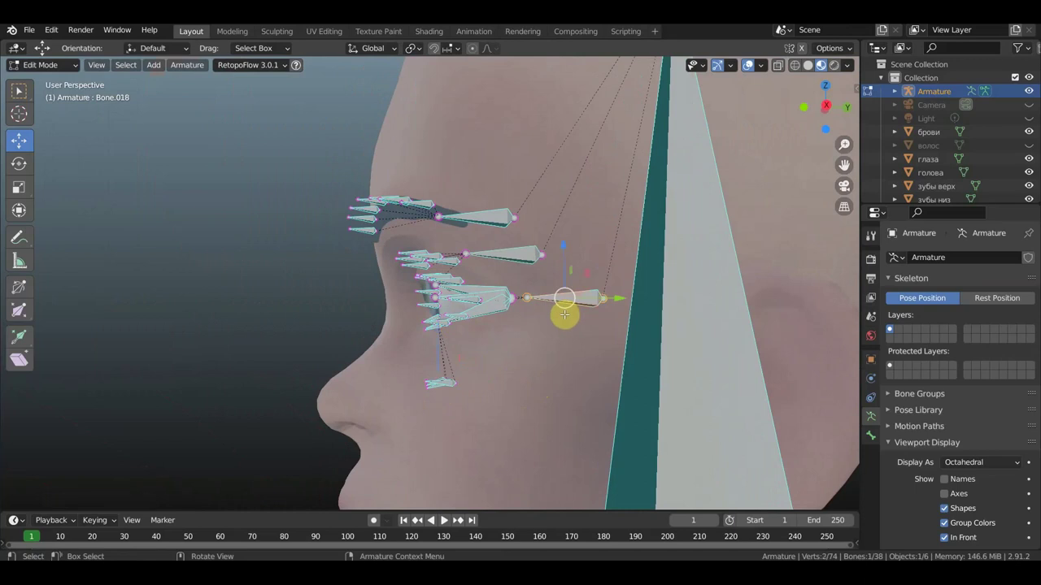
pyautogui.press('KP_1')
pyautogui.press('KP_3')
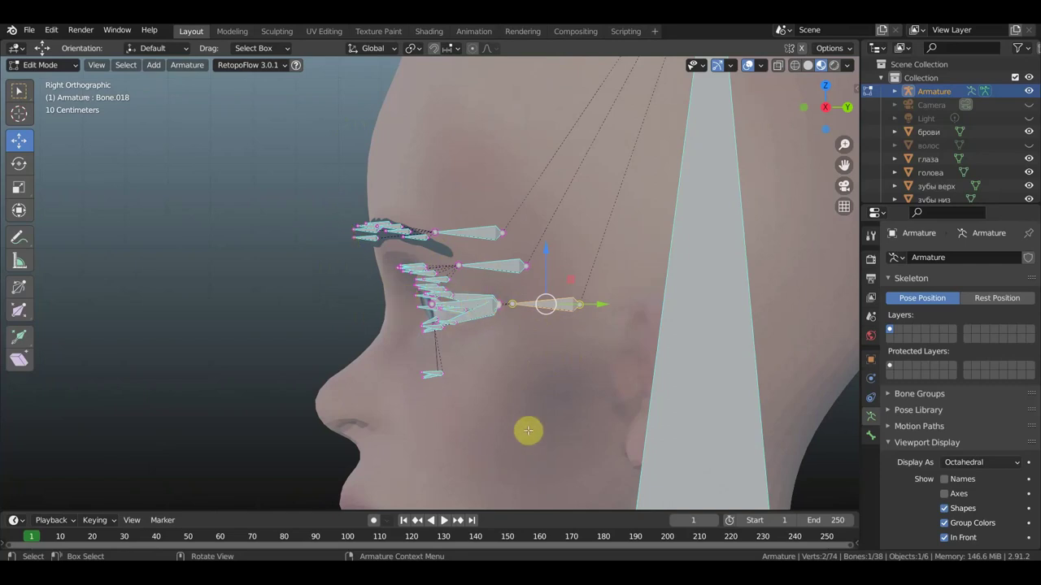
pyautogui.hotkey('shift', 'd')
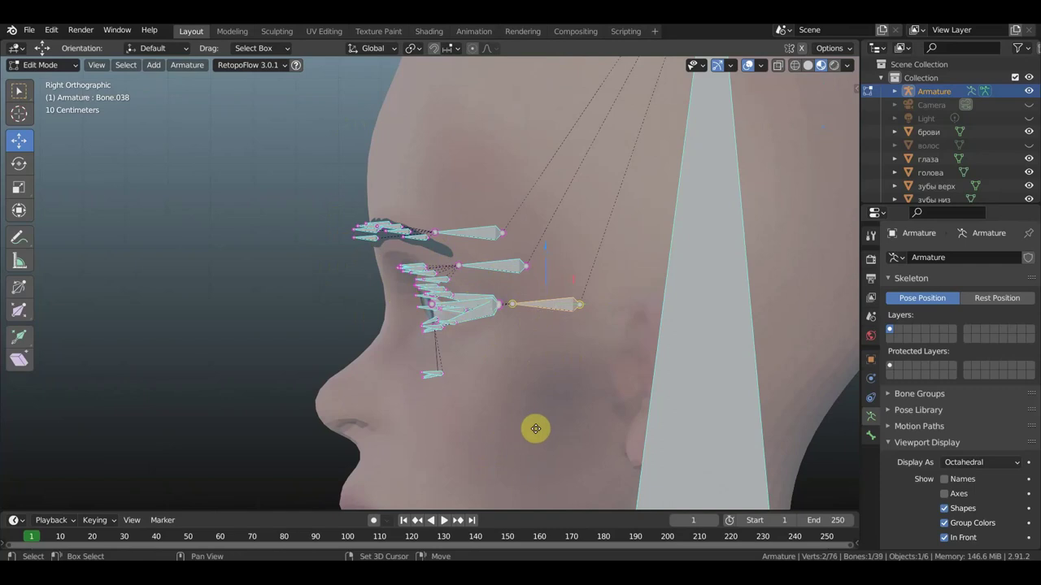
pyautogui.click(499, 488)
# Step: Parent the new lower cheek bone to the bone beside the mouth with Keep Offset
pyautogui.moveTo(569, 412)
pyautogui.mouseDown()
pyautogui.moveTo(483, 368)
pyautogui.moveTo(385, 353)
pyautogui.mouseUp()
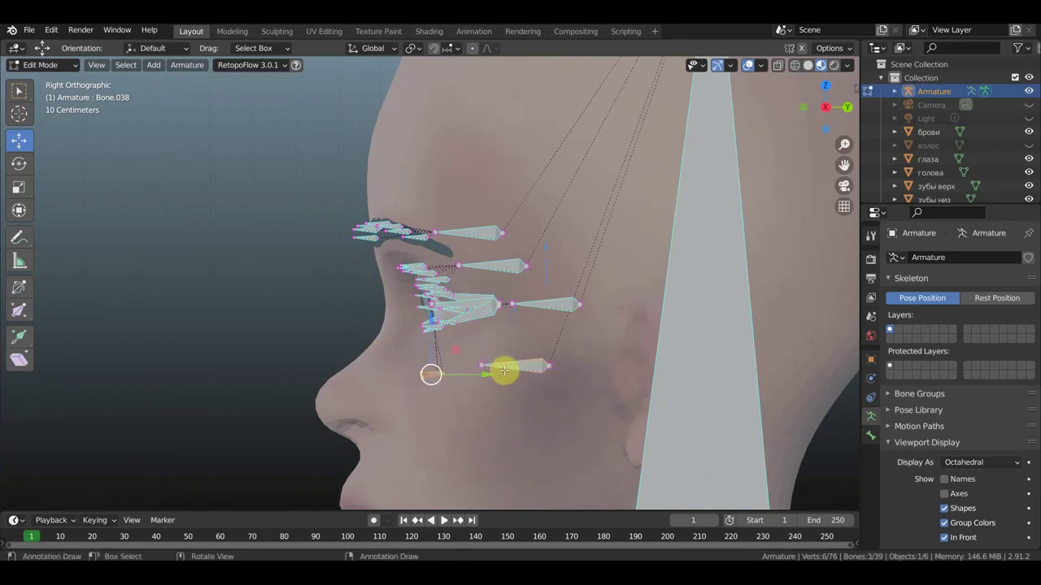
pyautogui.keyDown('shift'); pyautogui.click(504, 371); pyautogui.keyUp('shift')
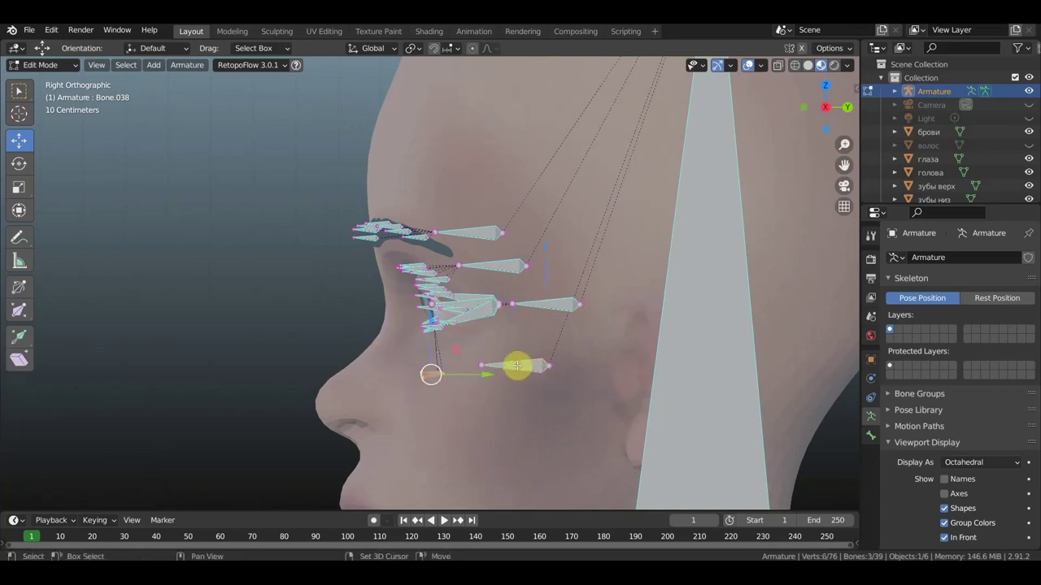
pyautogui.hotkey('ctrl', 'p')
pyautogui.click(535, 422)
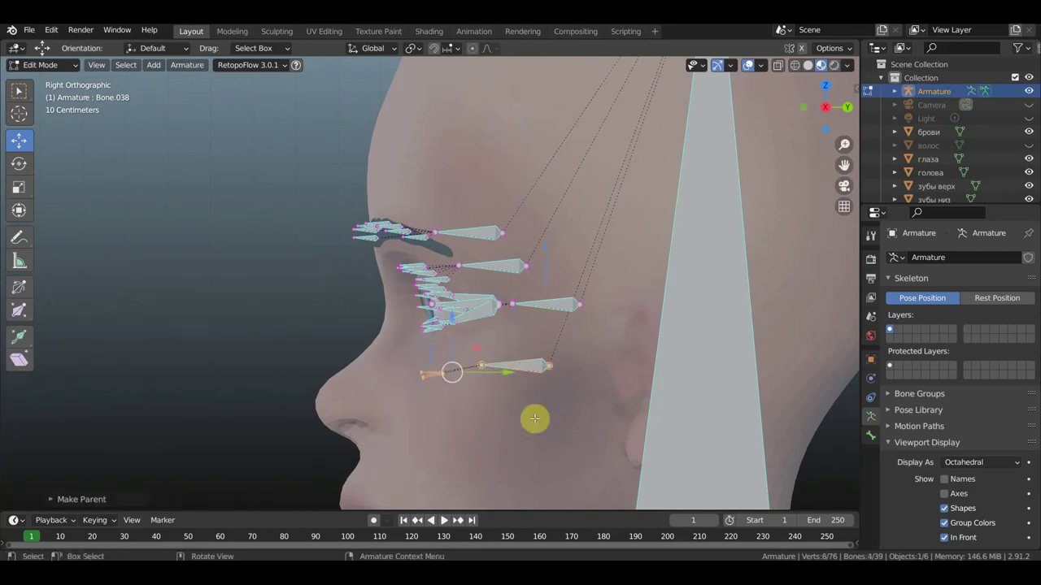
pyautogui.scroll(-4, 533, 420)
pyautogui.moveTo(533, 419); pyautogui.dragTo(730, 416, button='middle')
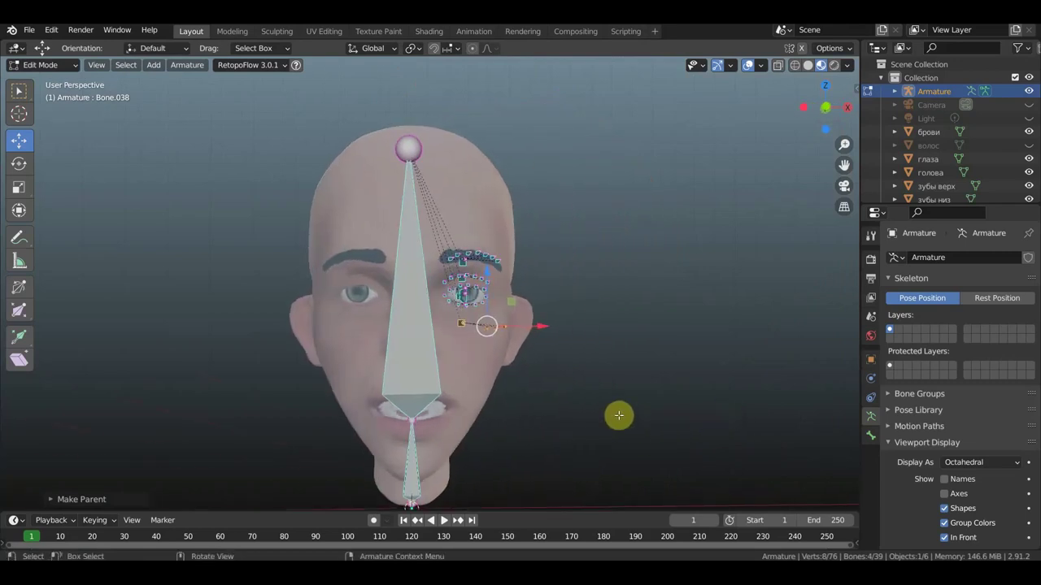
# Step: Duplicate the seven brow bones in Front Ortho and move the copies down just above the mouth
pyautogui.keyDown('shift'); pyautogui.moveTo(618, 415); pyautogui.dragTo(659, 376, button='middle'); pyautogui.keyUp('shift')
pyautogui.press('KP_1')
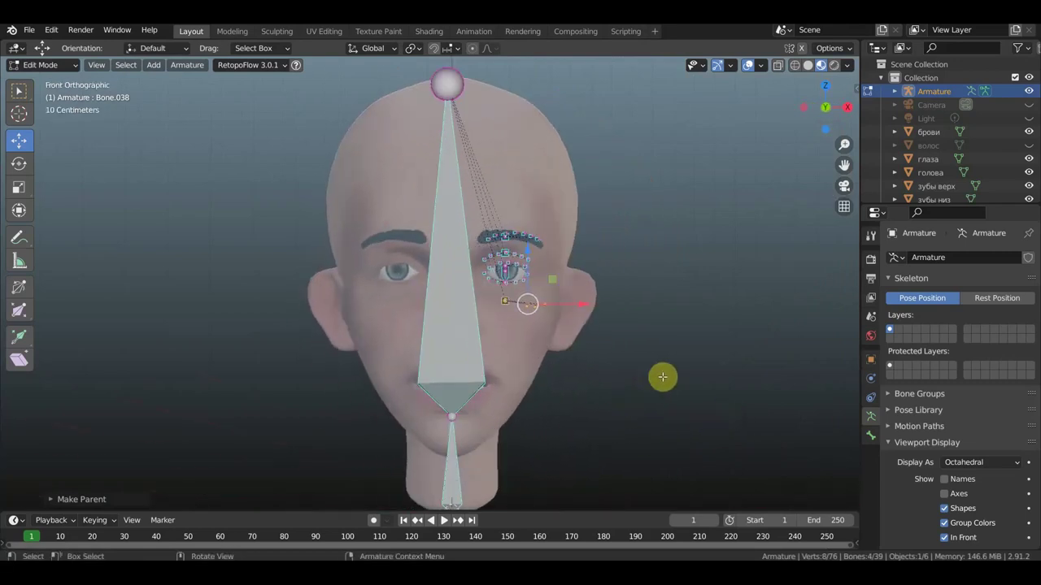
pyautogui.scroll(3, 555, 348)
pyautogui.moveTo(575, 250)
pyautogui.mouseDown(button='middle')
pyautogui.moveTo(620, 232)
pyautogui.moveTo(428, 213)
pyautogui.moveTo(413, 225)
pyautogui.moveTo(249, 121)
pyautogui.moveTo(285, 160)
pyautogui.mouseUp(button='middle')
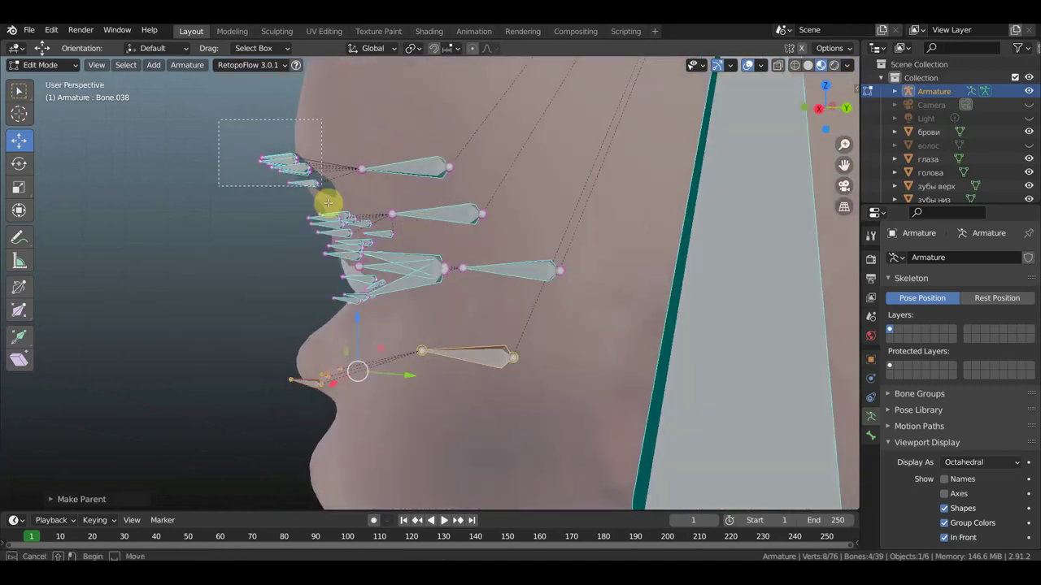
pyautogui.moveTo(285, 160); pyautogui.dragTo(326, 198)
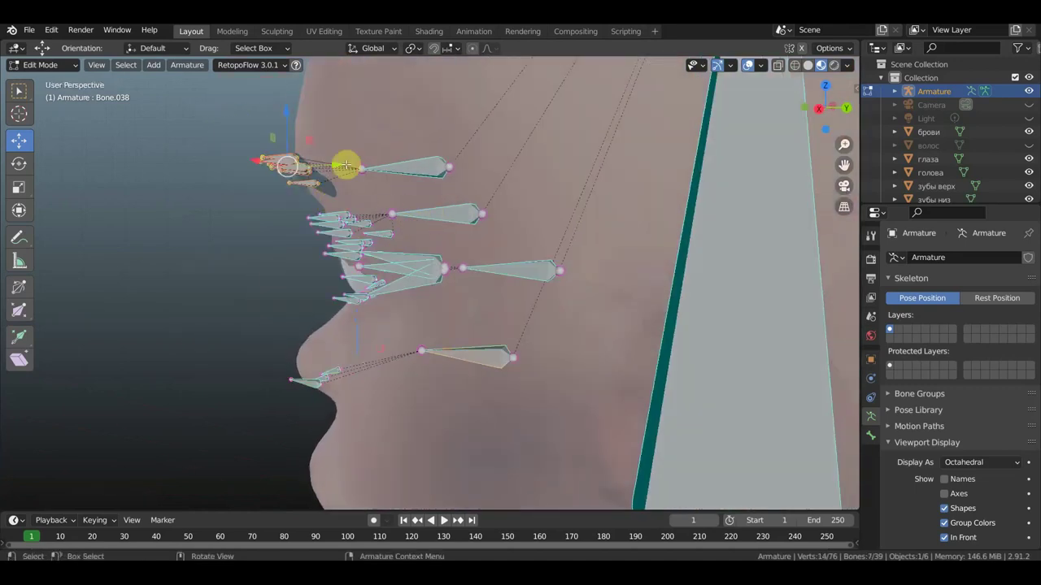
pyautogui.press('KP_1')
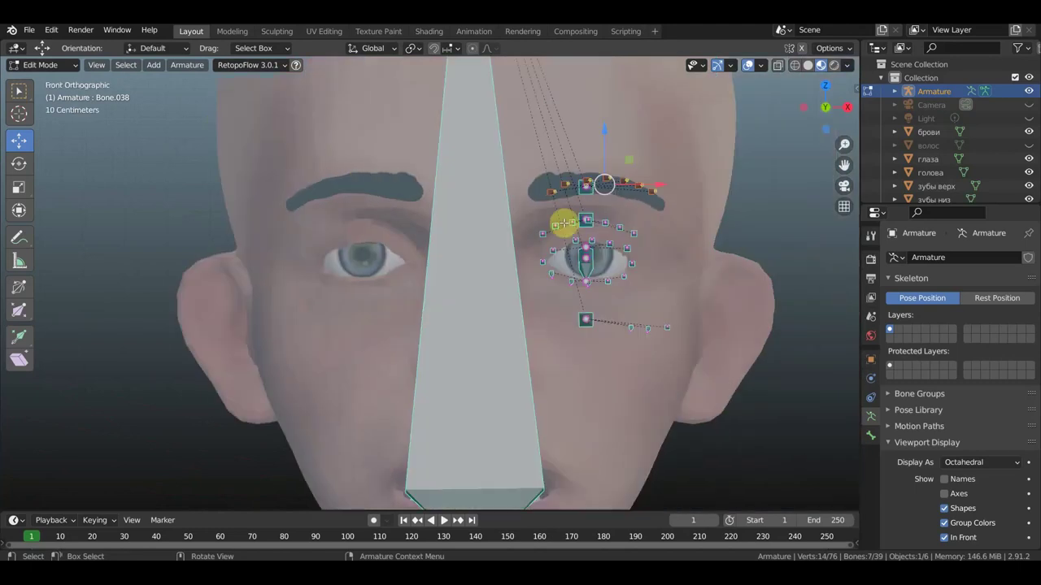
pyautogui.press('g')
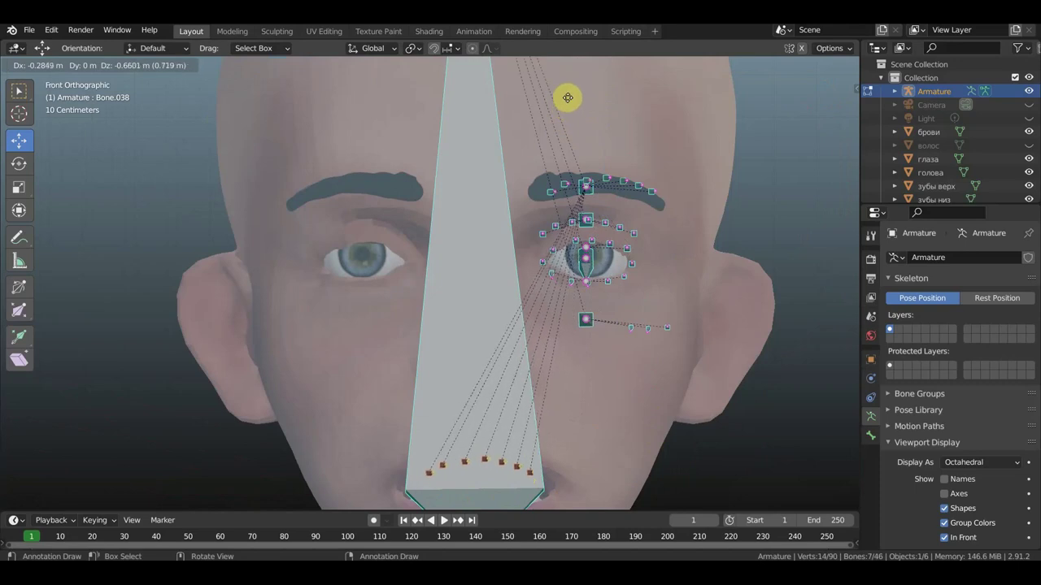
pyautogui.click(569, 99)
pyautogui.keyDown('shift'); pyautogui.moveTo(794, 429); pyautogui.dragTo(791, 283, button='middle'); pyautogui.keyUp('shift')
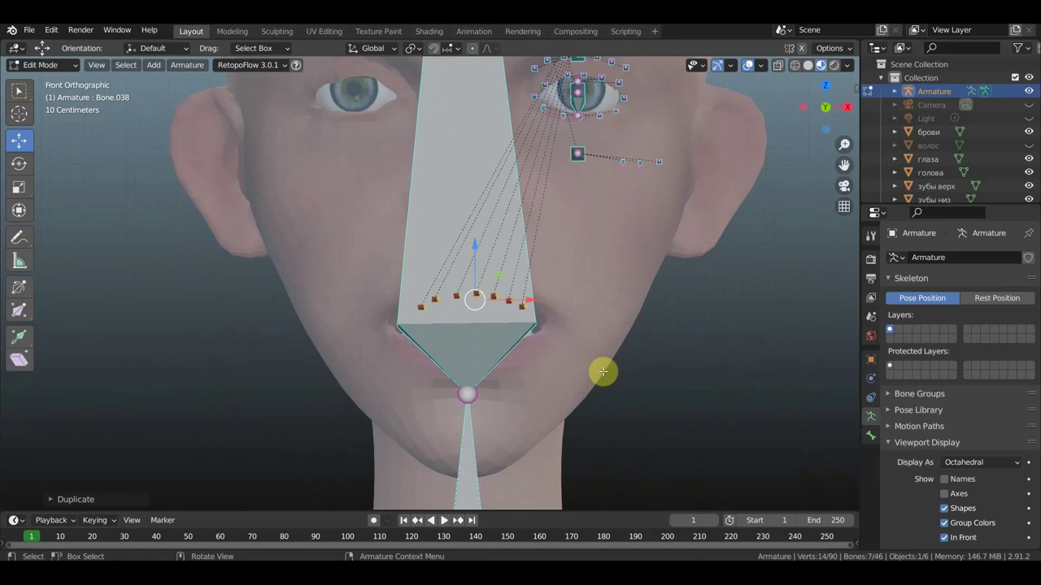
# Step: Scale the lip bone row wider and set its rightmost bone at the right mouth corner
pyautogui.press('s')
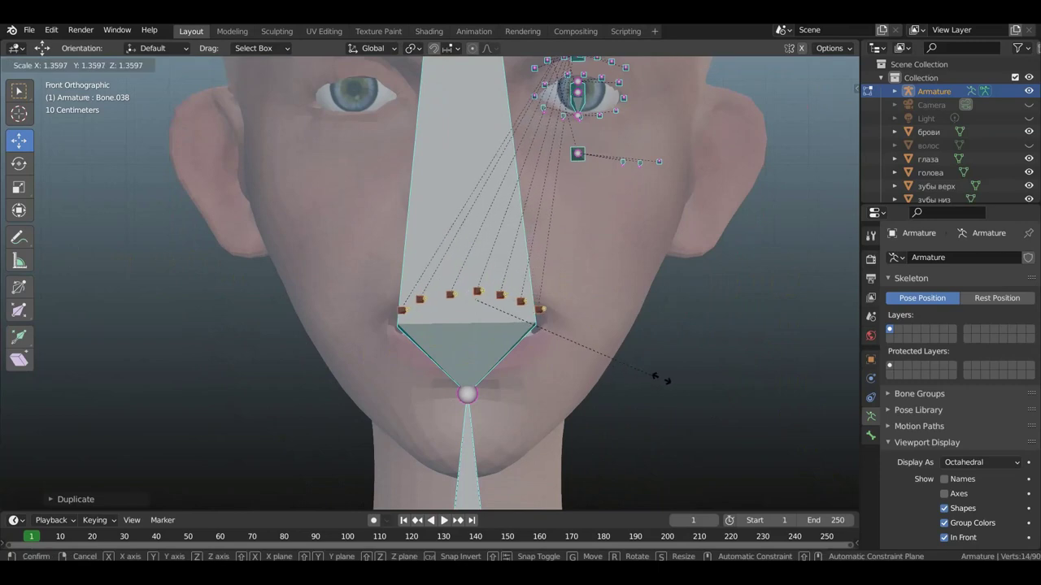
pyautogui.click(674, 379)
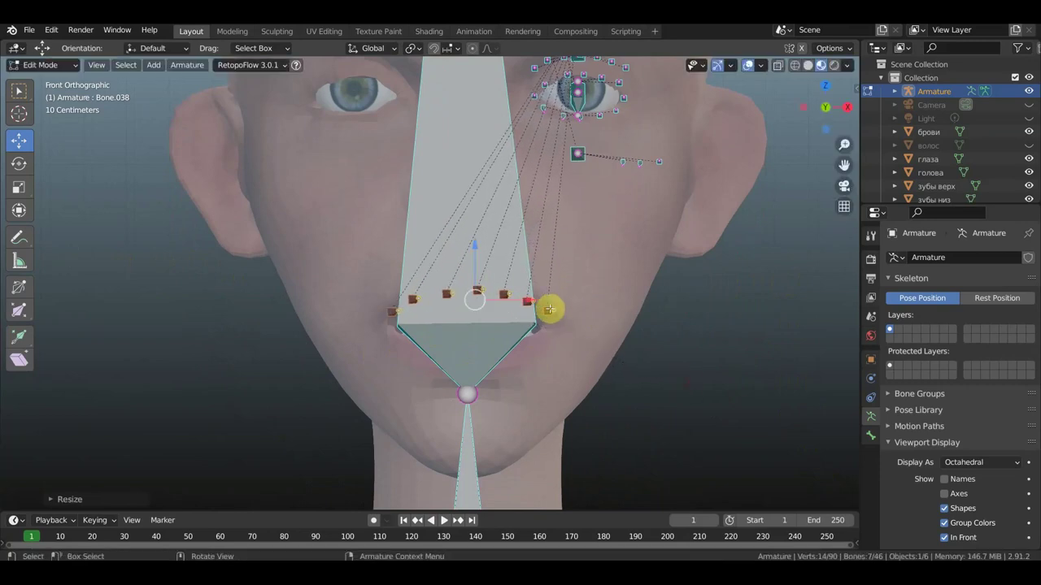
pyautogui.moveTo(566, 317)
pyautogui.mouseDown()
pyautogui.moveTo(529, 290)
pyautogui.moveTo(542, 299)
pyautogui.mouseUp()
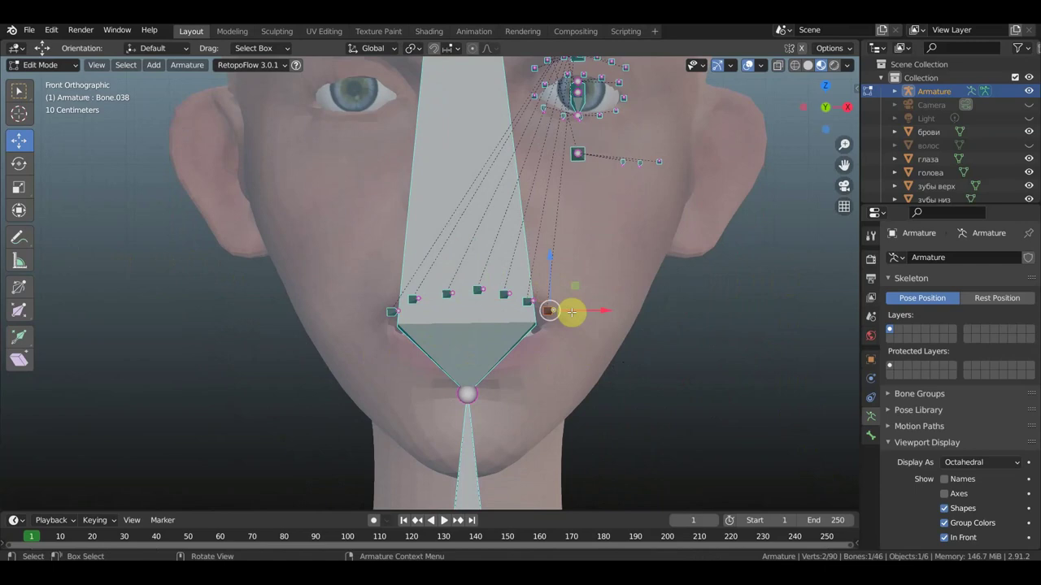
pyautogui.press('g')
pyautogui.click(572, 316)
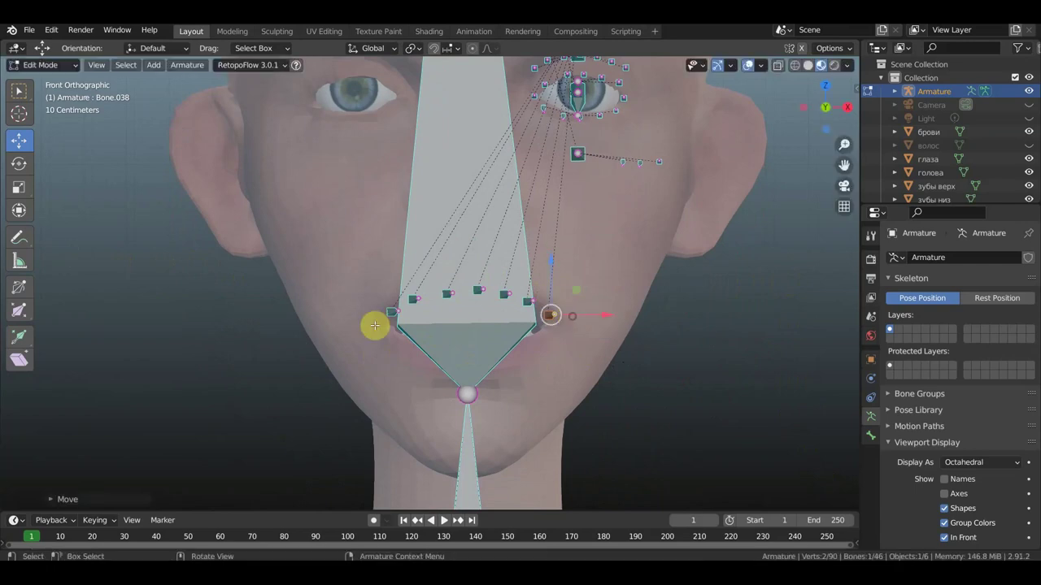
# Step: Move the leftmost lip bone down onto the left mouth corner
pyautogui.click(390, 314)
pyautogui.moveTo(390, 314); pyautogui.dragTo(399, 329)
pyautogui.hotkey('ctrl', 'z')
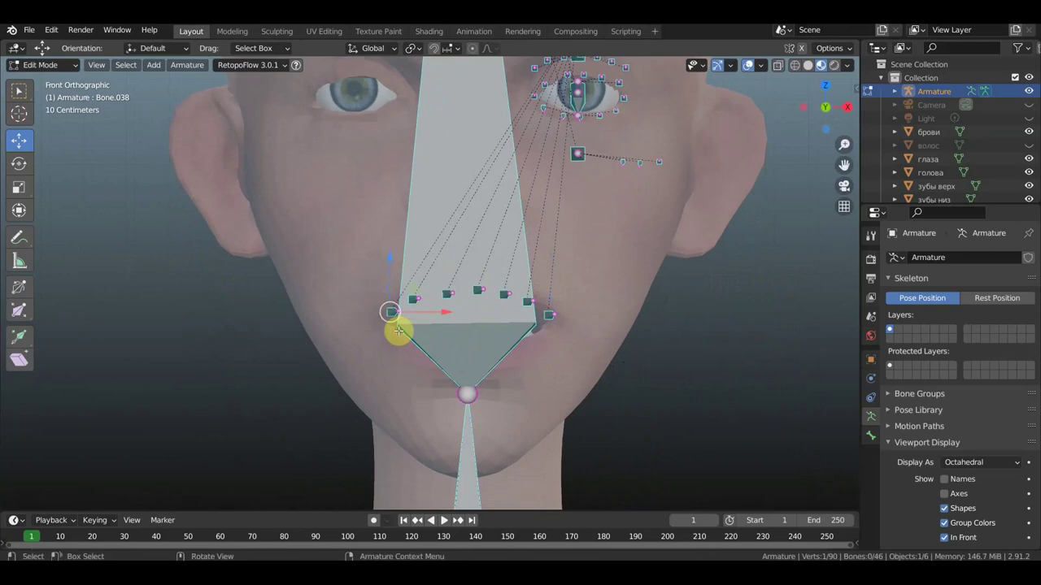
pyautogui.moveTo(380, 288); pyautogui.dragTo(388, 356)
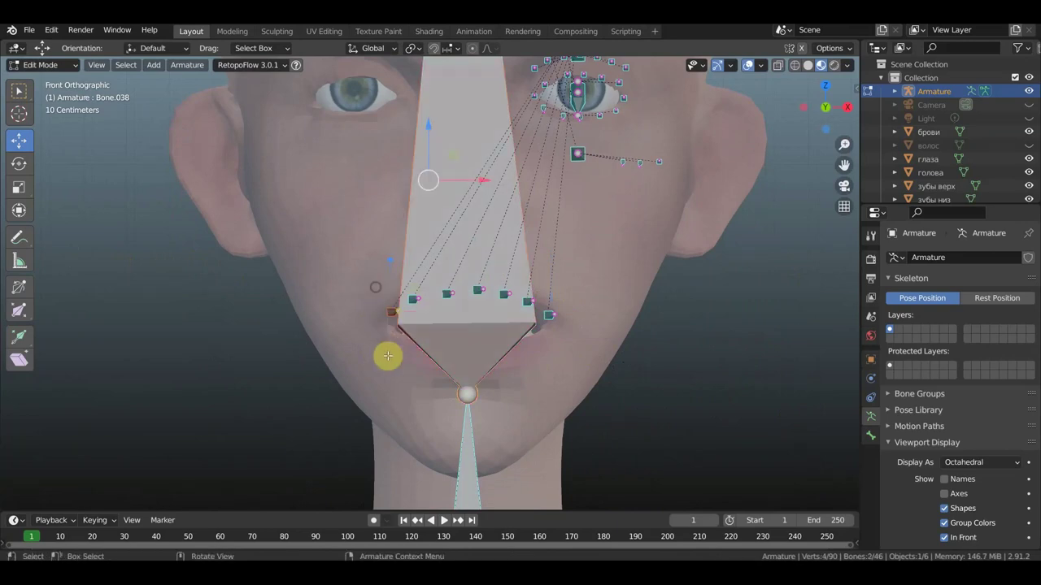
pyautogui.click(391, 345)
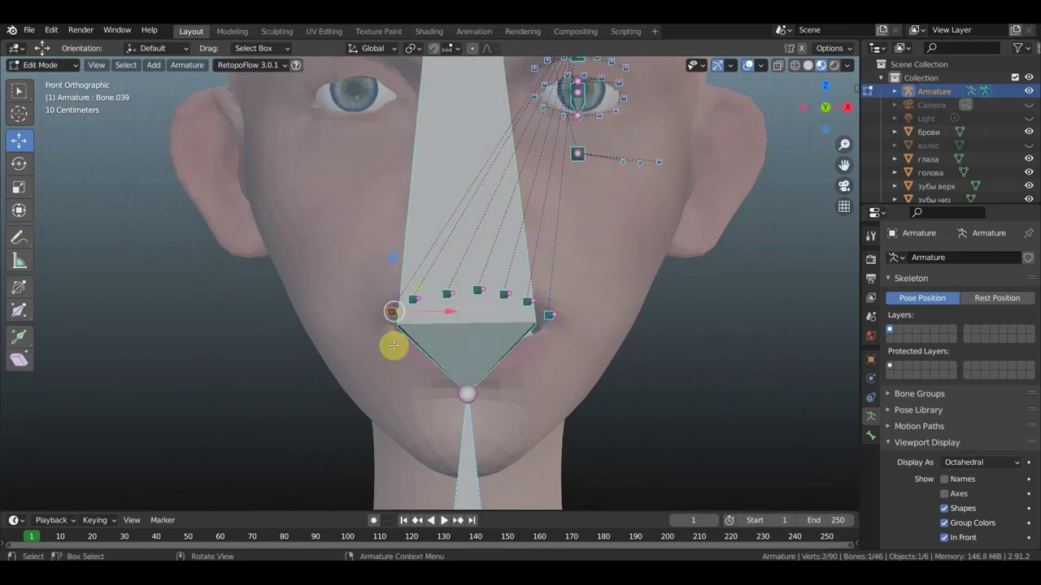
pyautogui.moveTo(393, 345); pyautogui.dragTo(392, 355)
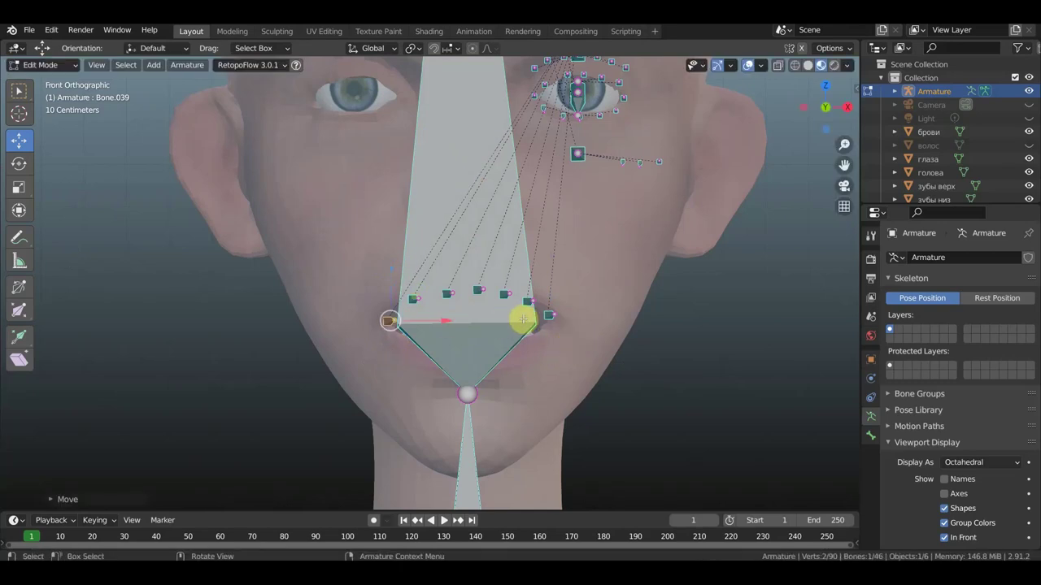
# Step: Orbit to a side view of the head and reselect the lip bones
pyautogui.moveTo(606, 328); pyautogui.dragTo(420, 278)
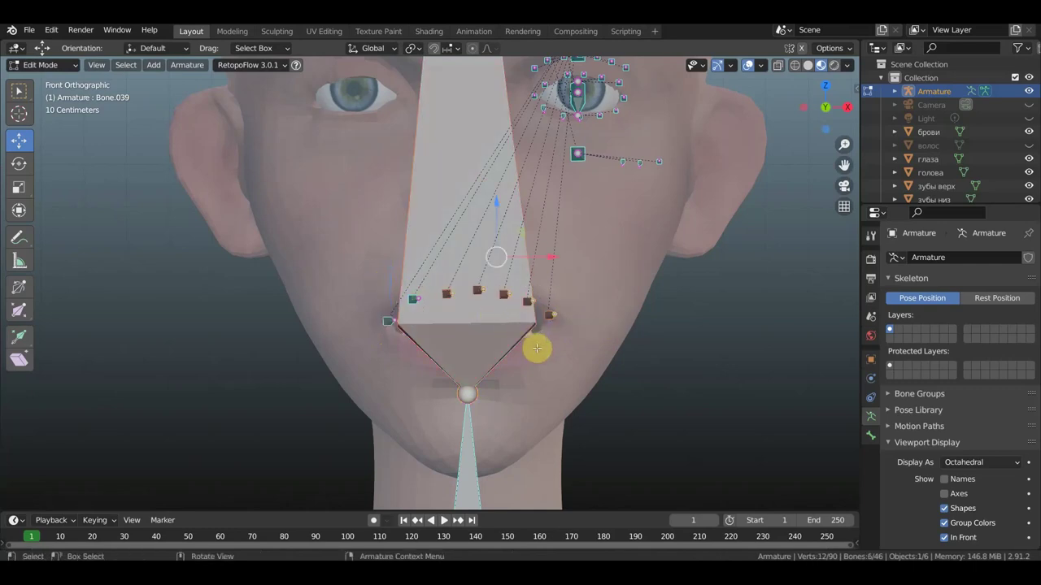
pyautogui.click(566, 334)
pyautogui.moveTo(567, 335)
pyautogui.mouseDown(button='middle')
pyautogui.moveTo(381, 342)
pyautogui.moveTo(418, 350)
pyautogui.mouseUp(button='middle')
pyautogui.moveTo(418, 351); pyautogui.dragTo(303, 254)
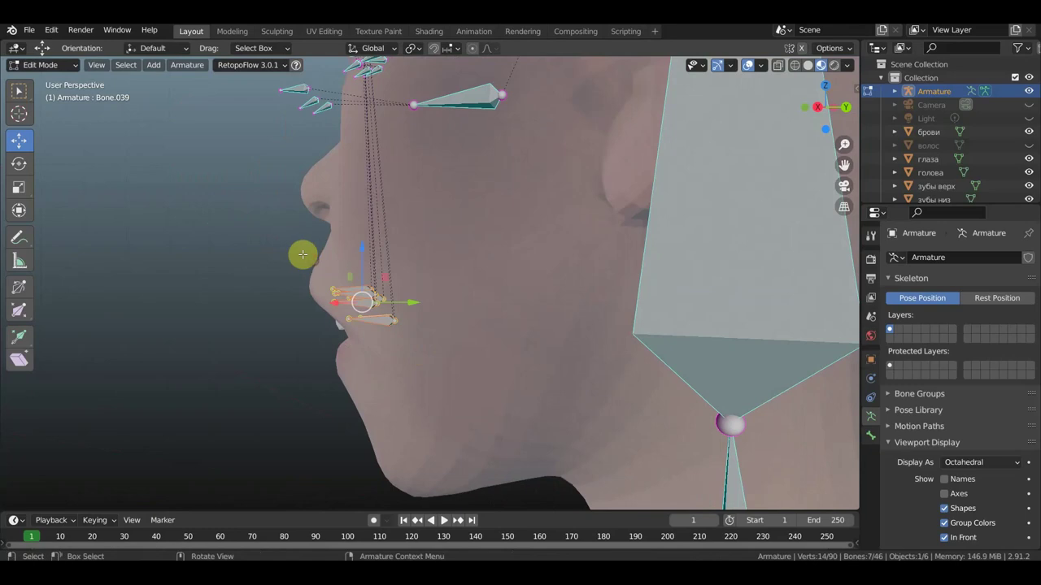
# Step: In right-side profile, shift the lip bones forward onto the lips and rotate them
pyautogui.keyDown('alt'); pyautogui.moveTo(310, 254); pyautogui.dragTo(372, 256, button='middle'); pyautogui.keyUp('alt')
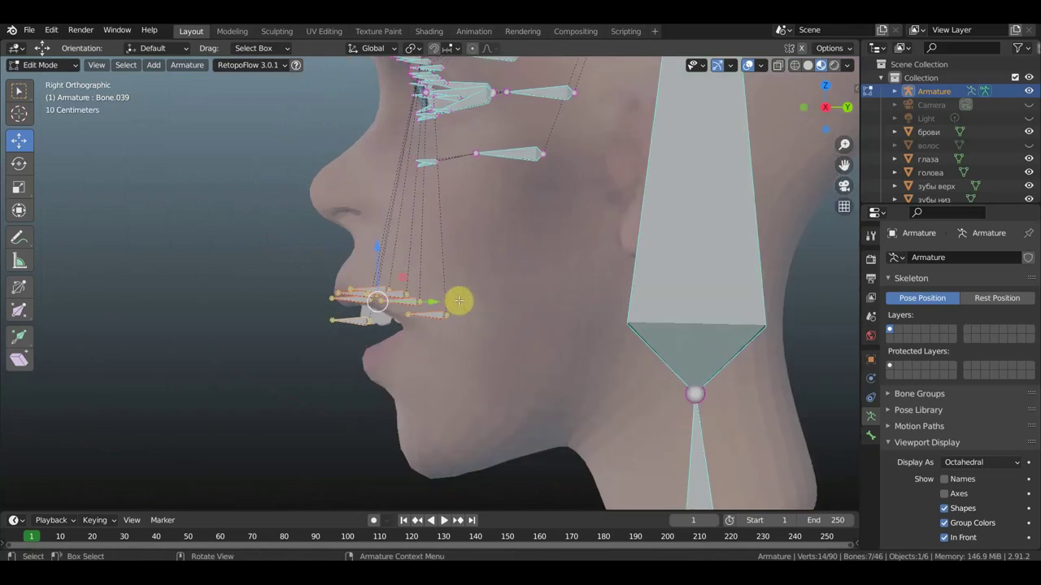
pyautogui.moveTo(437, 302)
pyautogui.mouseDown()
pyautogui.moveTo(404, 295)
pyautogui.moveTo(430, 303)
pyautogui.mouseUp()
pyautogui.click(429, 303)
pyautogui.moveTo(429, 341)
pyautogui.mouseDown(button='middle')
pyautogui.moveTo(460, 371)
pyautogui.moveTo(509, 390)
pyautogui.mouseUp(button='middle')
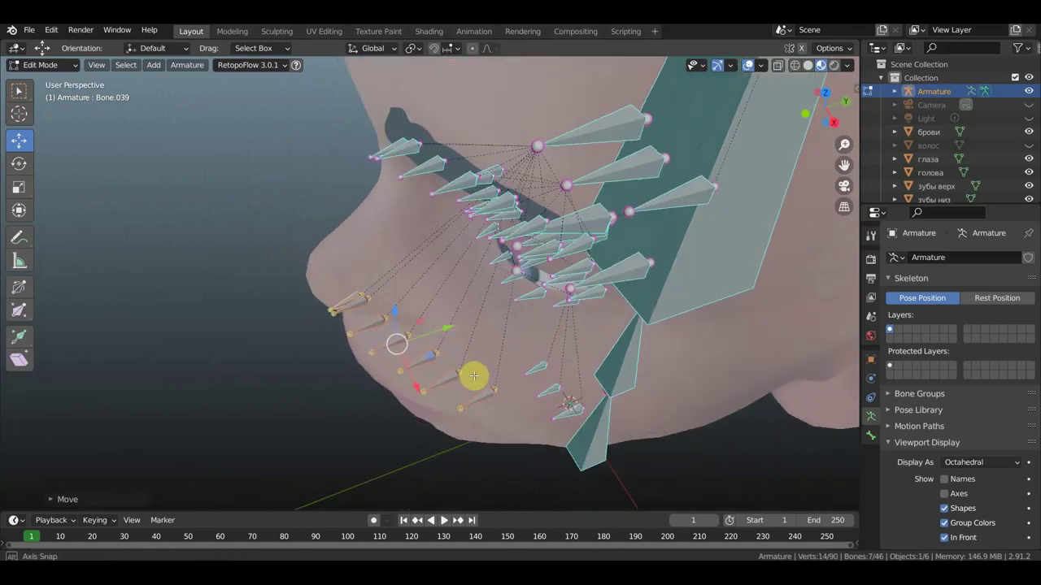
pyautogui.press('r')
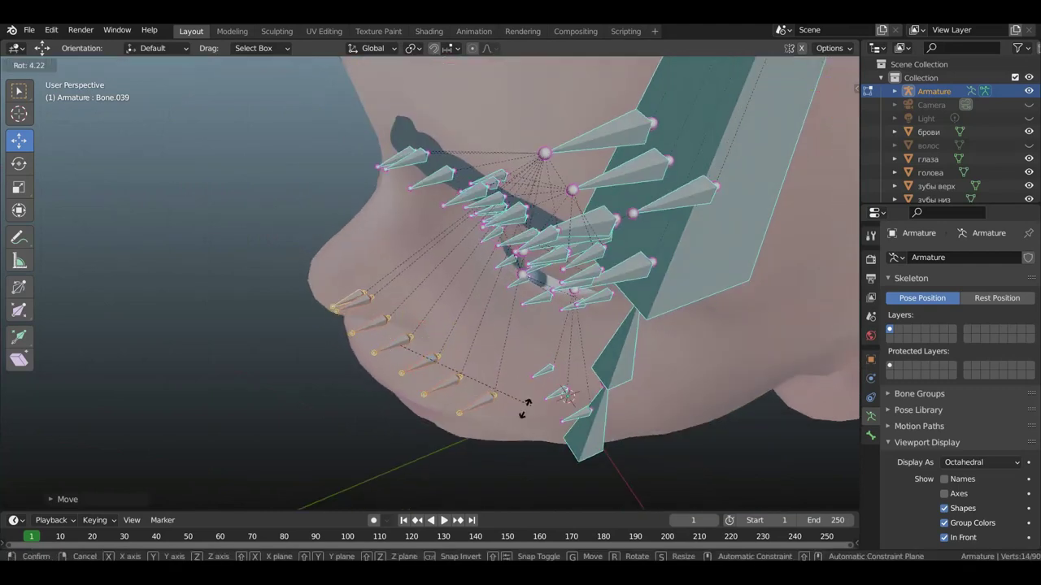
pyautogui.click(531, 409)
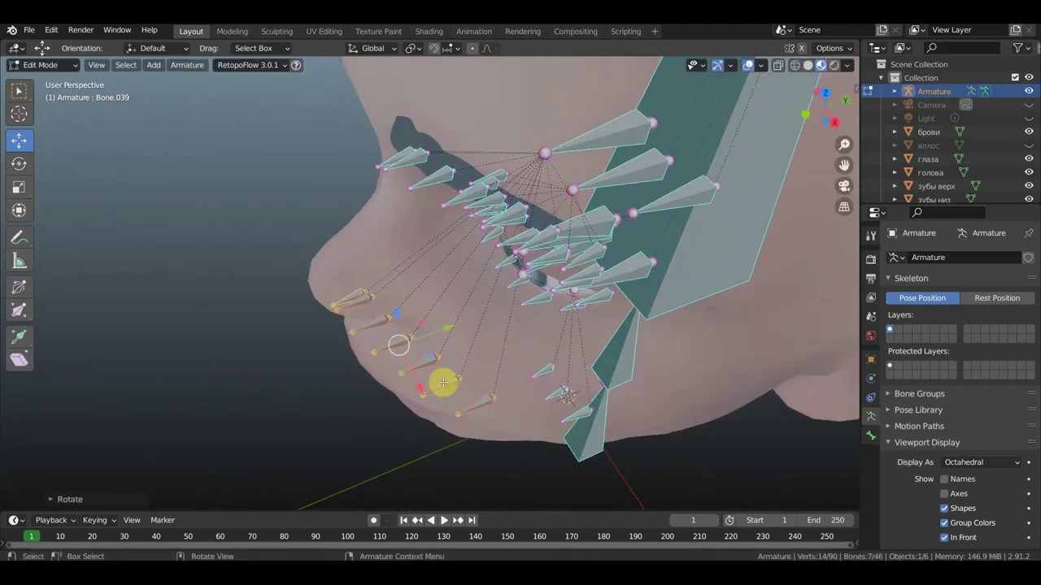
# Step: Slide one lip bone down along the lip curve, then pick out the neighbouring lip bones
pyautogui.click(488, 371)
pyautogui.moveTo(492, 369); pyautogui.dragTo(455, 385)
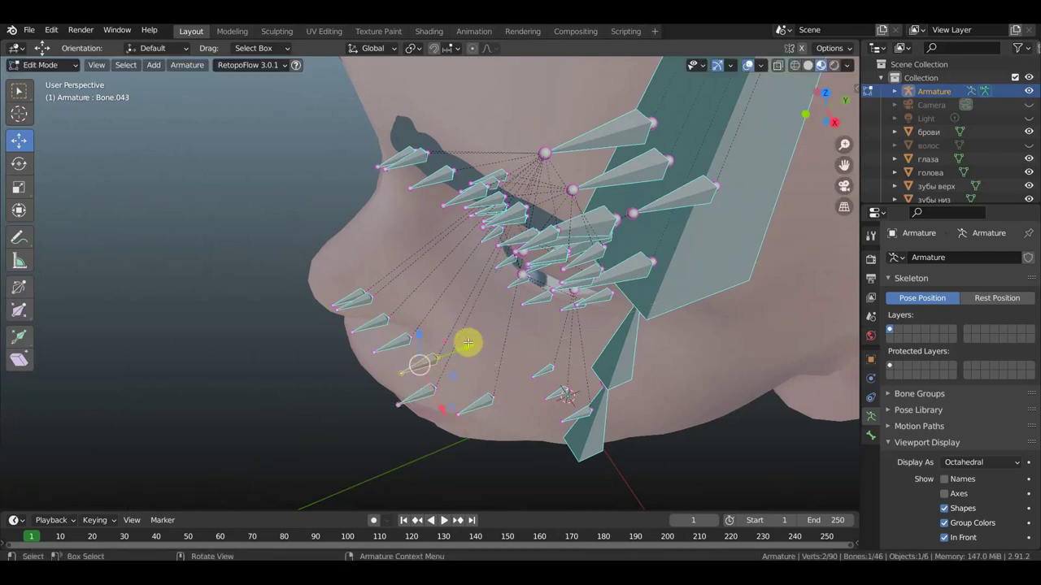
pyautogui.moveTo(462, 349)
pyautogui.mouseDown()
pyautogui.moveTo(439, 358)
pyautogui.moveTo(431, 330)
pyautogui.moveTo(379, 332)
pyautogui.moveTo(378, 302)
pyautogui.mouseUp()
pyautogui.click(397, 342)
pyautogui.click(379, 327)
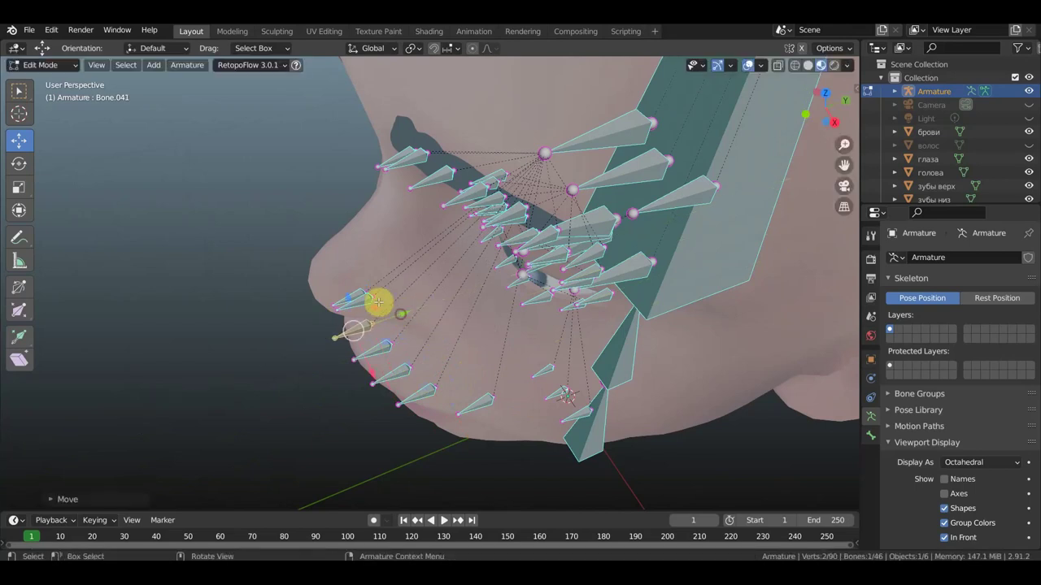
pyautogui.moveTo(442, 306)
pyautogui.mouseDown(button='middle')
pyautogui.moveTo(670, 307)
pyautogui.moveTo(690, 325)
pyautogui.moveTo(558, 330)
pyautogui.mouseUp(button='middle')
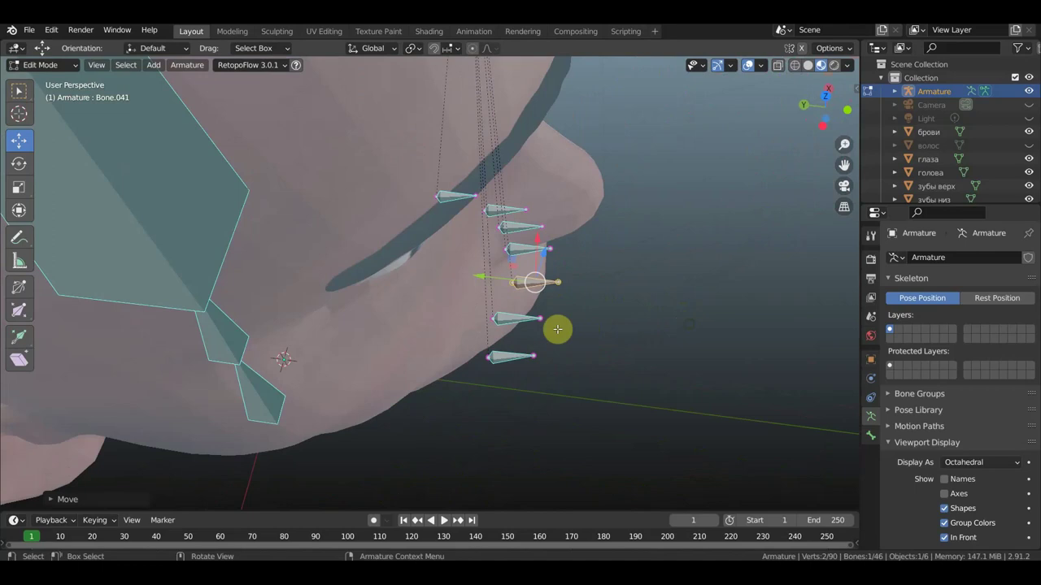
# Step: Nudge lower-lip bones Bone.039 and Bone.040 so the row follows the lip profile
pyautogui.click(510, 359)
pyautogui.press('g')
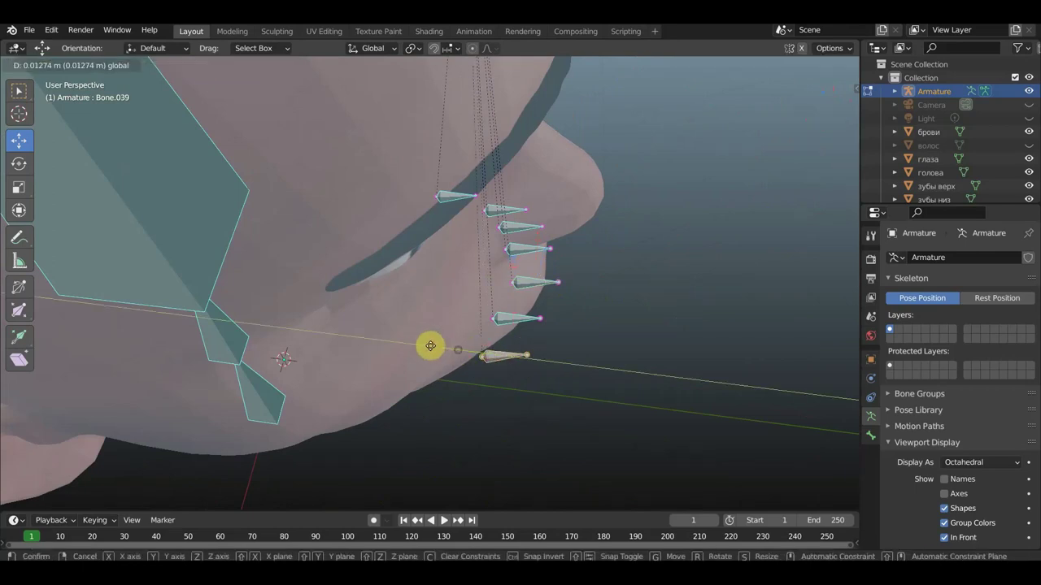
pyautogui.click(406, 344)
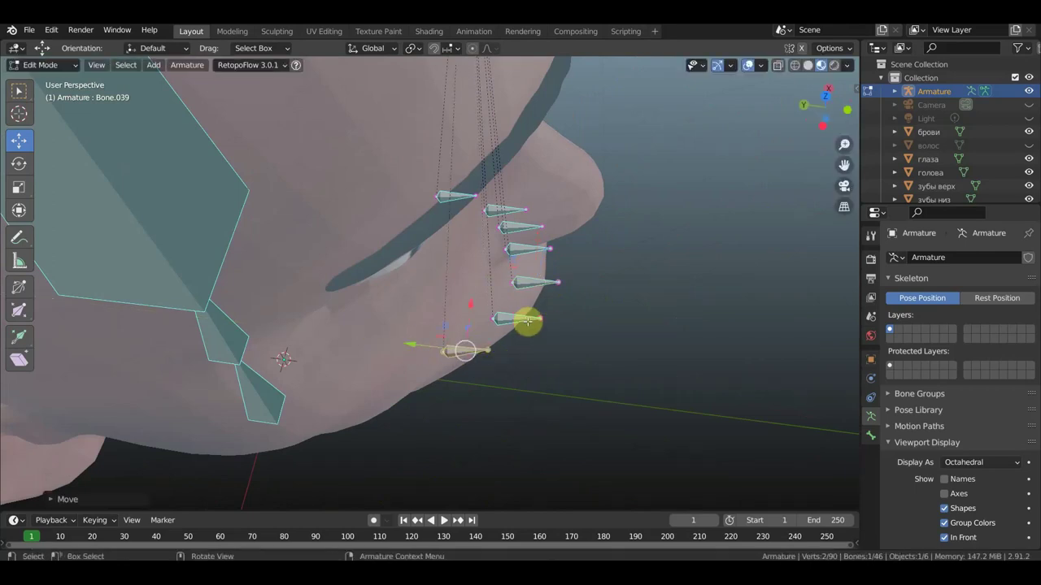
pyautogui.click(517, 318)
pyautogui.press('g')
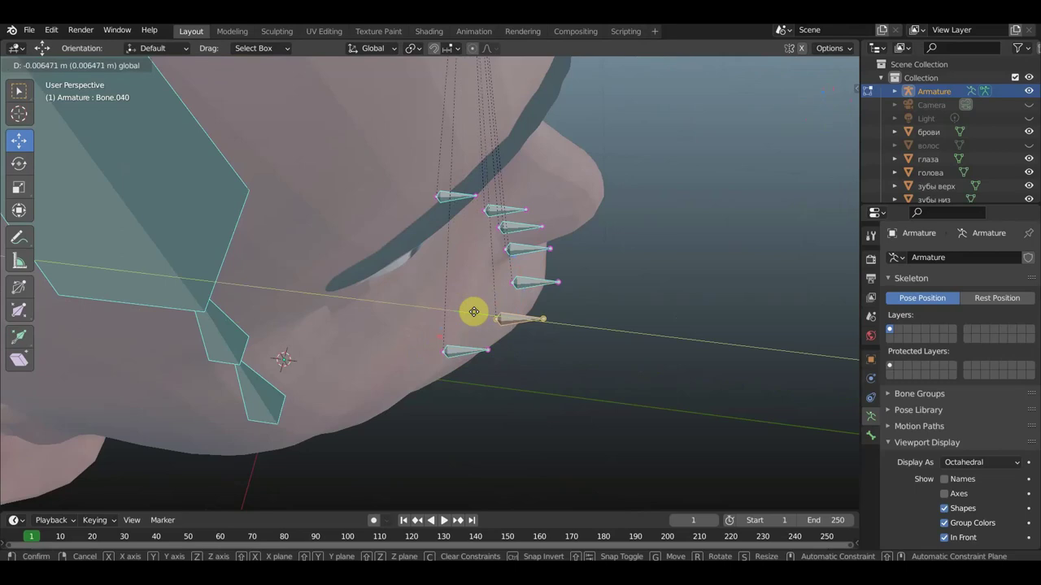
pyautogui.click(473, 311)
pyautogui.moveTo(717, 355)
pyautogui.mouseDown(button='middle')
pyautogui.moveTo(602, 333)
pyautogui.moveTo(583, 257)
pyautogui.moveTo(569, 254)
pyautogui.mouseUp(button='middle')
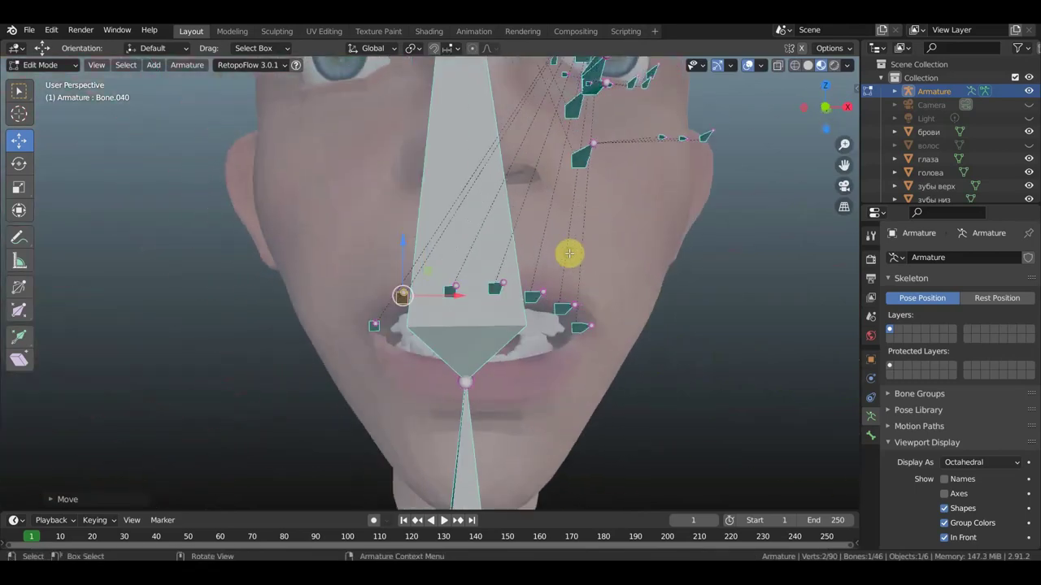
# Step: In front orthographic view, move the end bone joints onto the right and left mouth corners
pyautogui.press('KP_1')
pyautogui.press('KP_5')
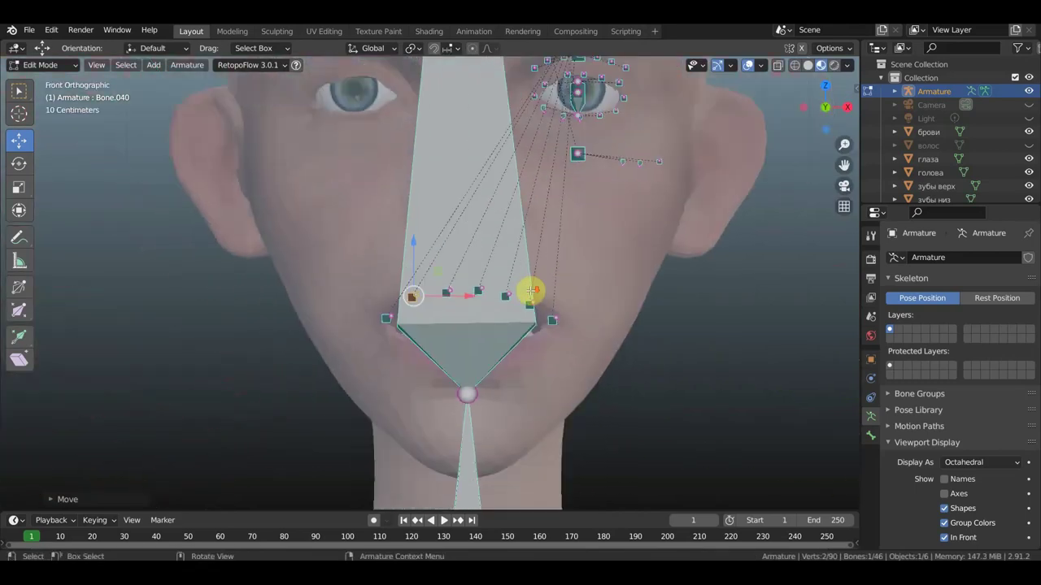
pyautogui.moveTo(585, 336); pyautogui.dragTo(565, 310)
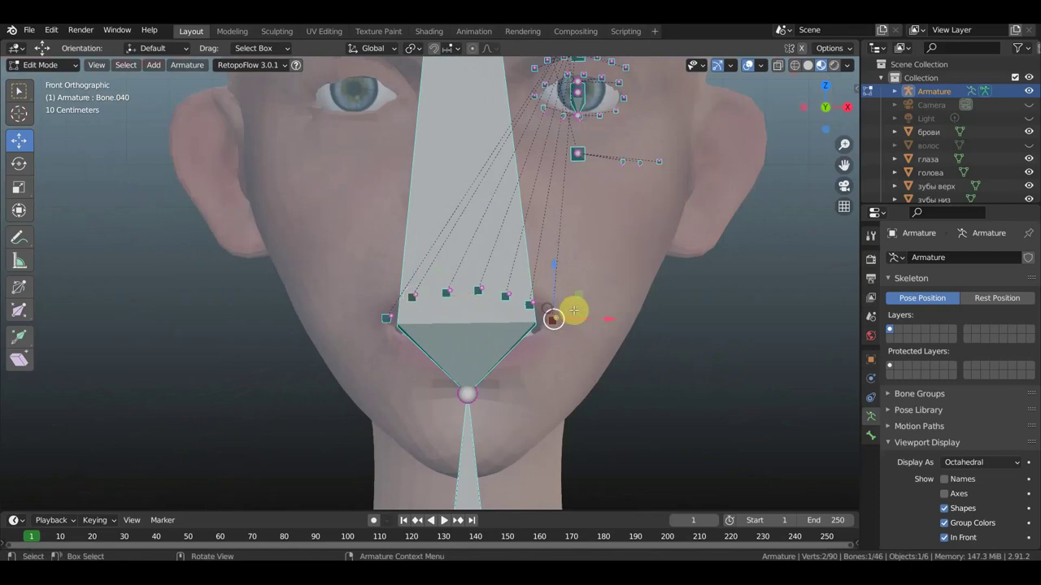
pyautogui.press('g')
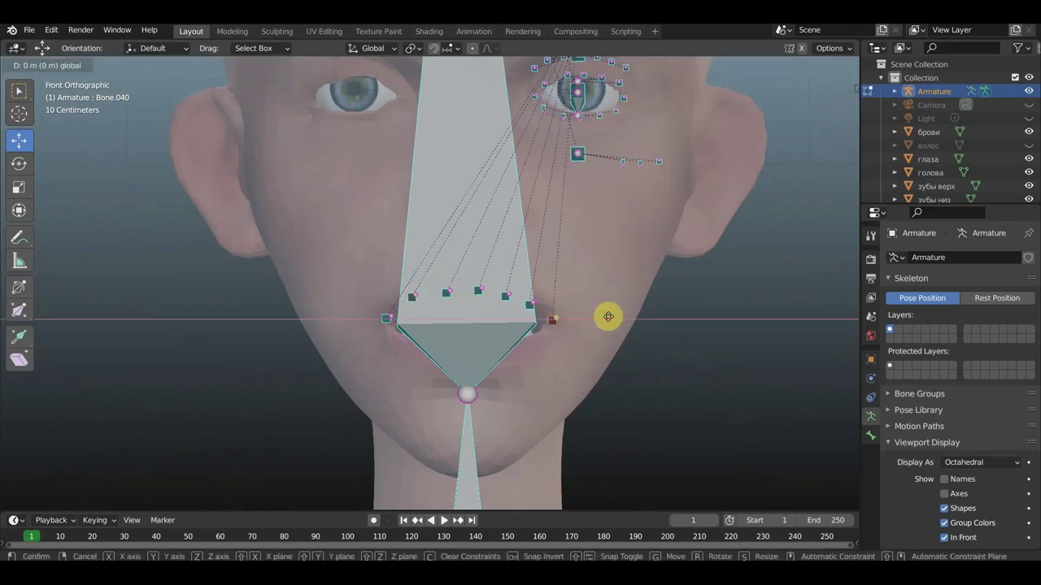
pyautogui.click(605, 317)
pyautogui.moveTo(409, 342)
pyautogui.mouseDown()
pyautogui.moveTo(350, 314)
pyautogui.moveTo(368, 311)
pyautogui.mouseUp()
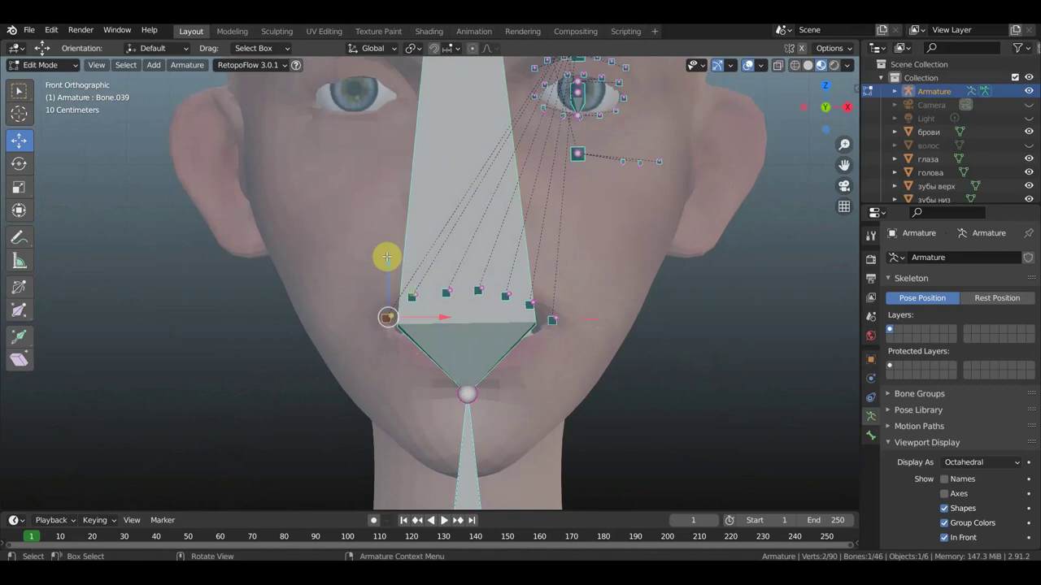
pyautogui.press('g')
pyautogui.click(387, 271)
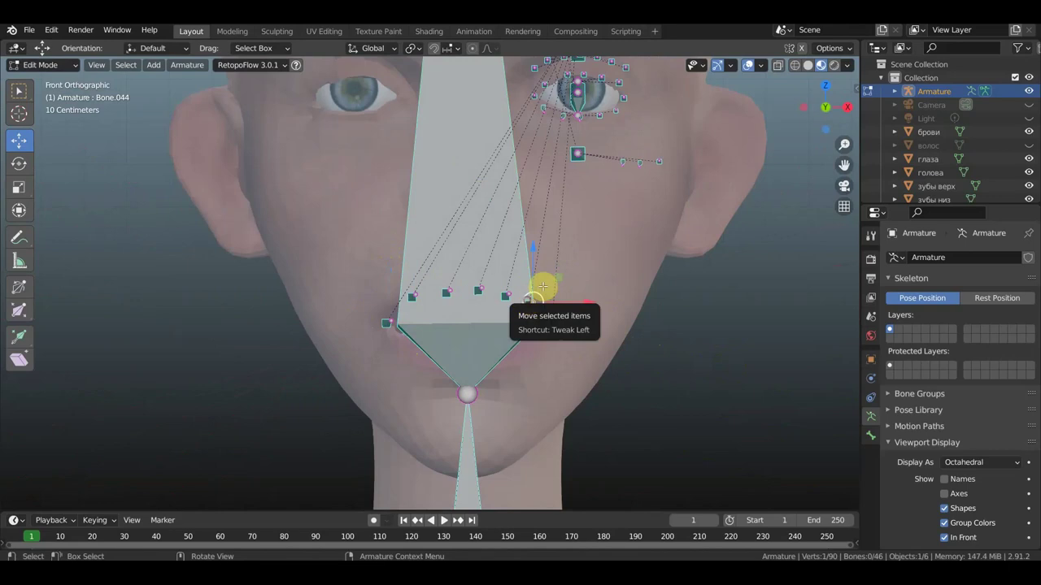
# Step: Raise the upper-lip bones, including Bone.042 and Bone.043, vertically onto the upper lip
pyautogui.keyDown('shift'); pyautogui.click(540, 281); pyautogui.keyUp('shift')
pyautogui.moveTo(533, 255); pyautogui.dragTo(534, 249)
pyautogui.scroll(-2, 580, 304)
pyautogui.scroll(1, 549, 323)
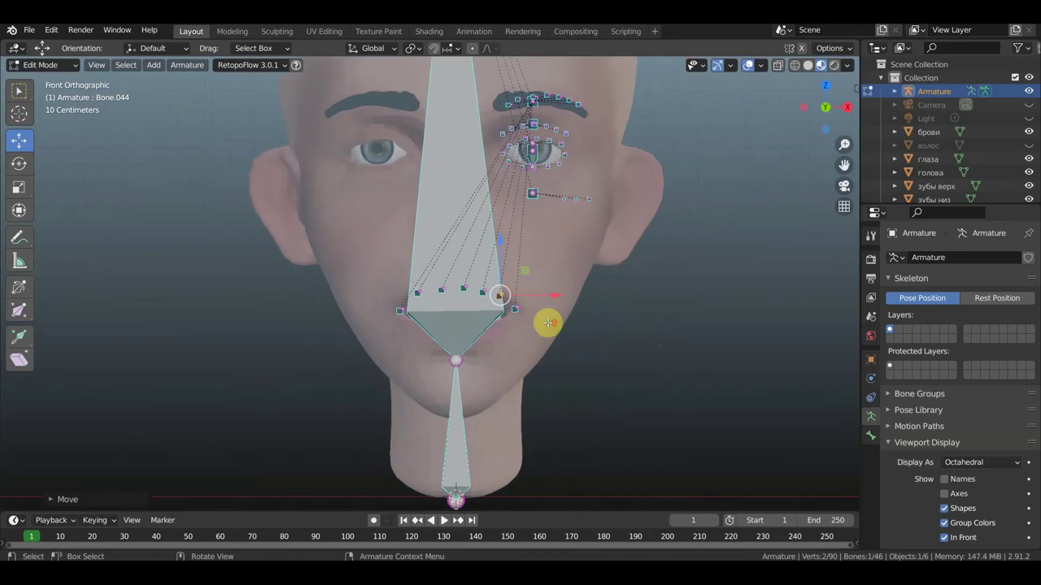
pyautogui.moveTo(521, 317)
pyautogui.mouseDown(button='middle')
pyautogui.moveTo(275, 313)
pyautogui.moveTo(283, 267)
pyautogui.moveTo(330, 293)
pyautogui.moveTo(320, 295)
pyautogui.mouseUp(button='middle')
pyautogui.click(413, 249)
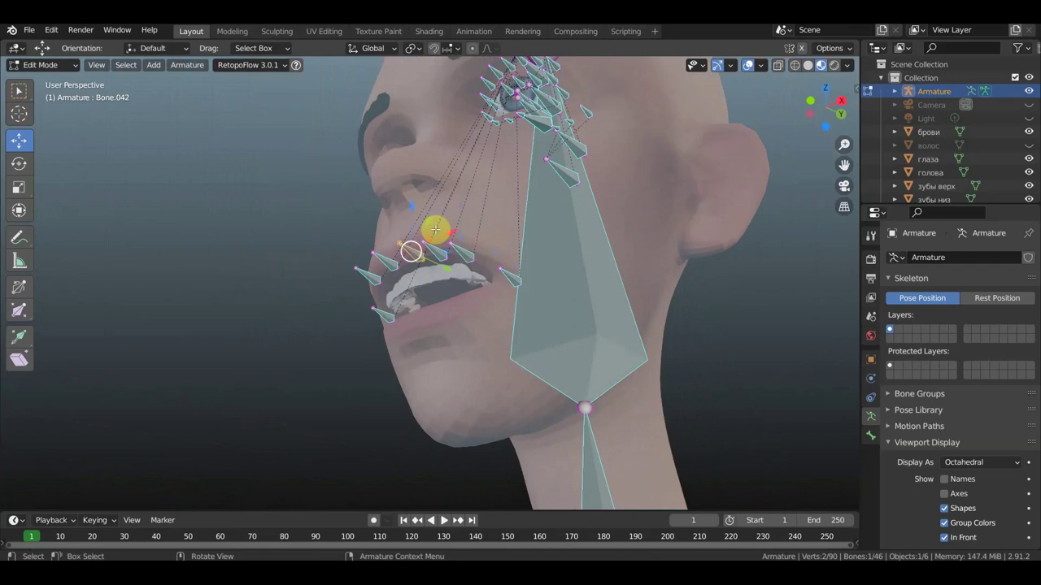
pyautogui.moveTo(410, 205); pyautogui.dragTo(435, 244)
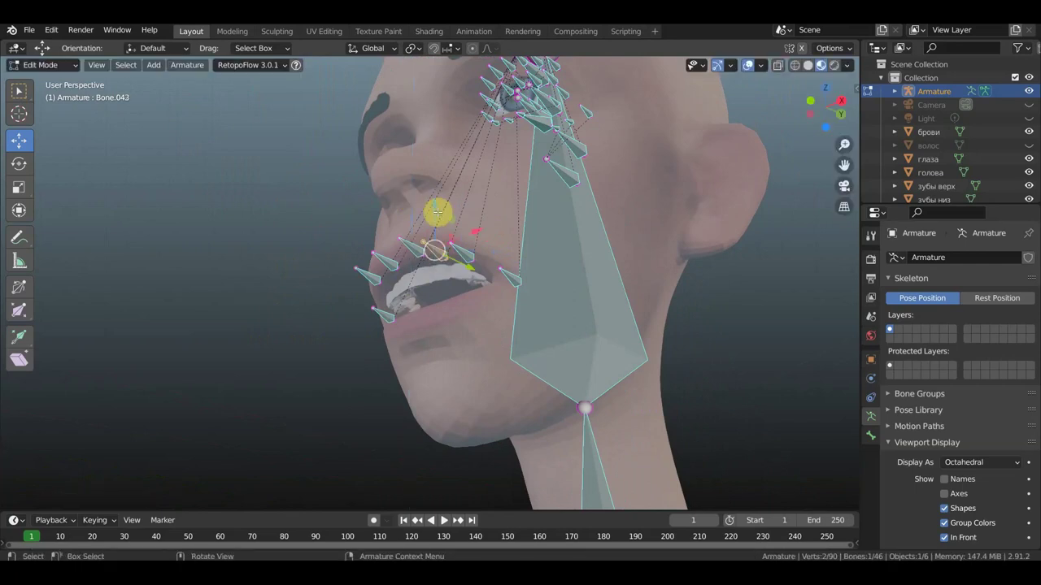
pyautogui.moveTo(437, 205); pyautogui.dragTo(438, 200)
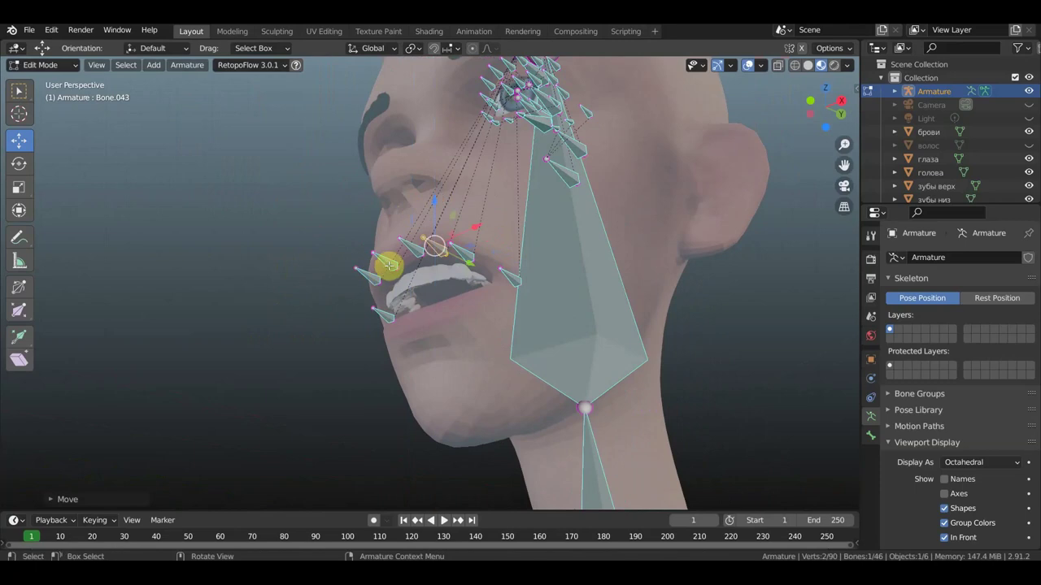
pyautogui.click(381, 246)
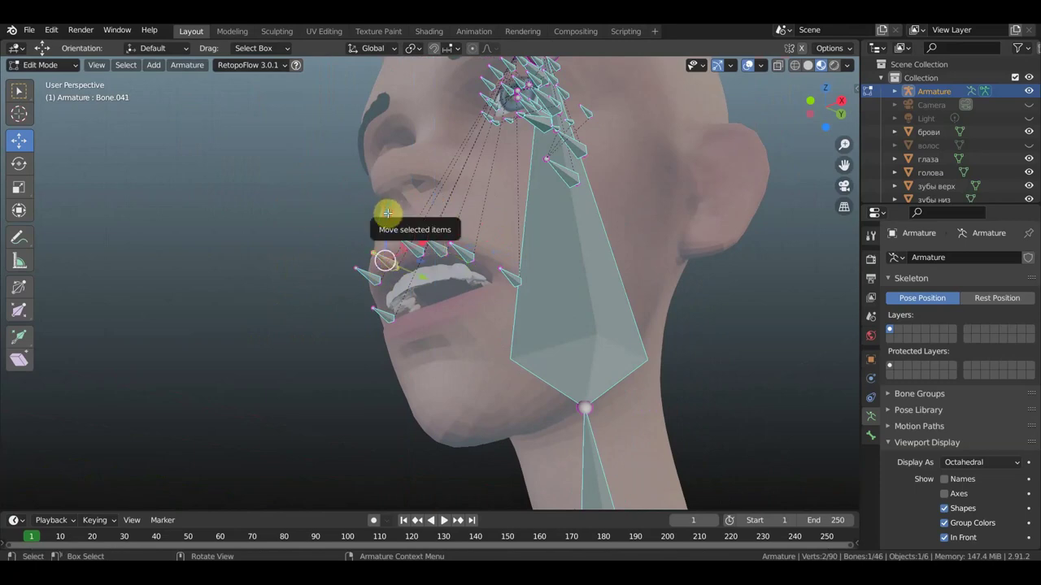
pyautogui.moveTo(389, 213); pyautogui.dragTo(391, 208)
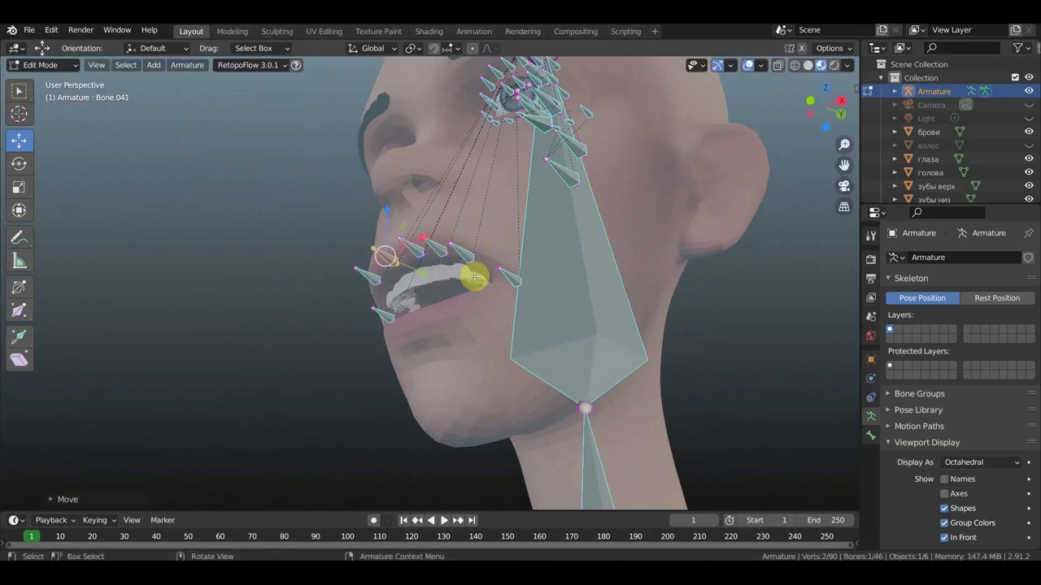
# Step: From below the chin, shift an upper-lip bone joint along the lip curve, moving Bone.044 about 4.8 cm
pyautogui.moveTo(475, 277)
pyautogui.mouseDown(button='middle')
pyautogui.moveTo(502, 272)
pyautogui.moveTo(528, 219)
pyautogui.moveTo(465, 221)
pyautogui.mouseUp(button='middle')
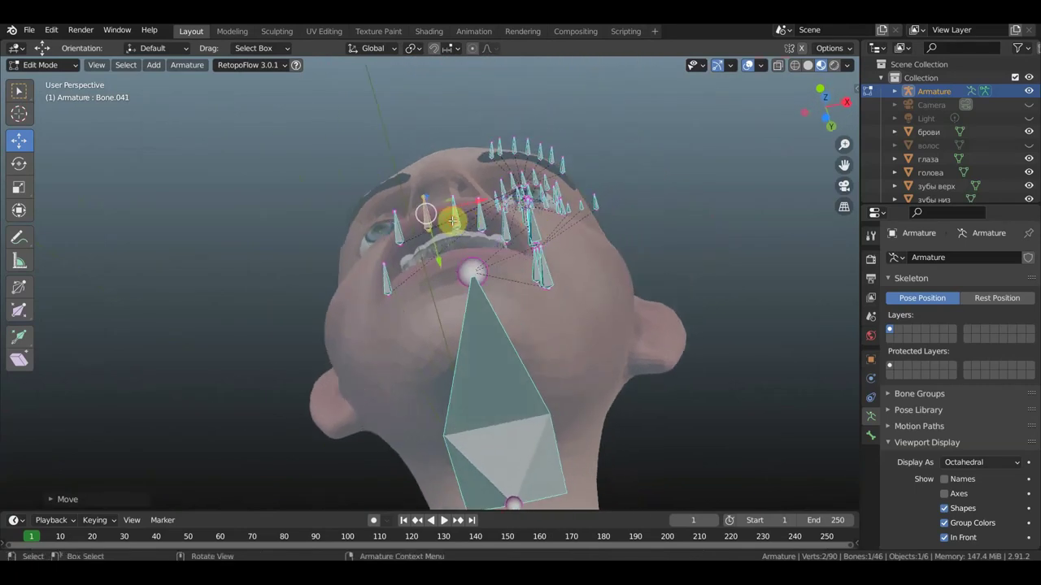
pyautogui.click(471, 230)
pyautogui.click(466, 268)
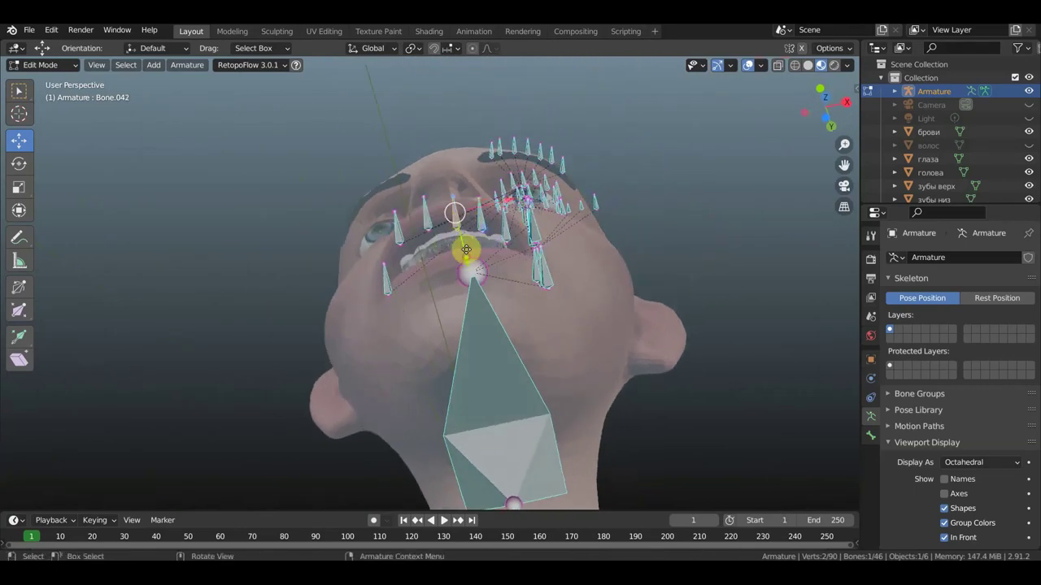
pyautogui.moveTo(465, 250)
pyautogui.mouseDown()
pyautogui.moveTo(483, 226)
pyautogui.moveTo(506, 242)
pyautogui.mouseUp()
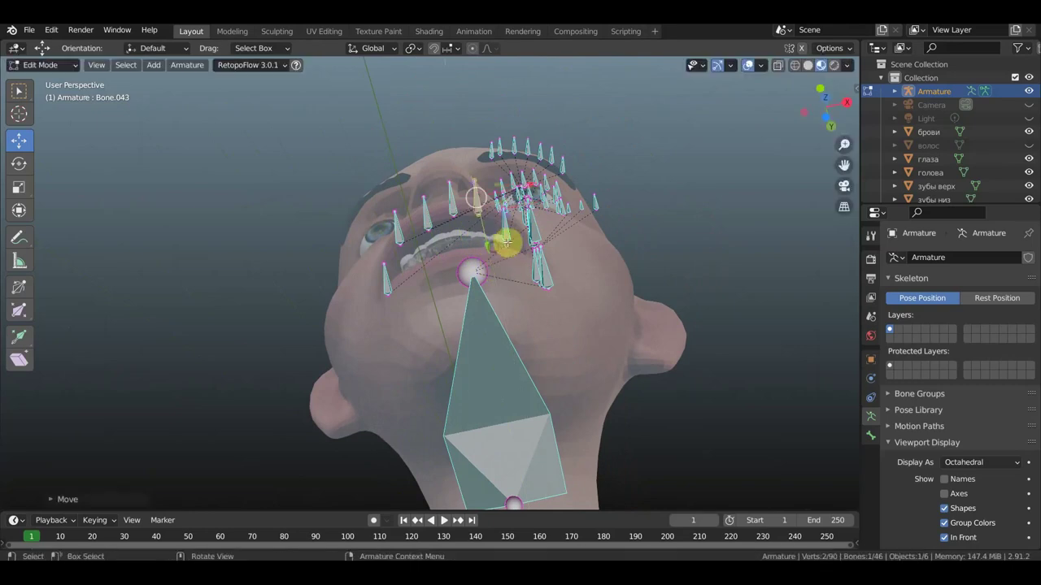
pyautogui.press('e')
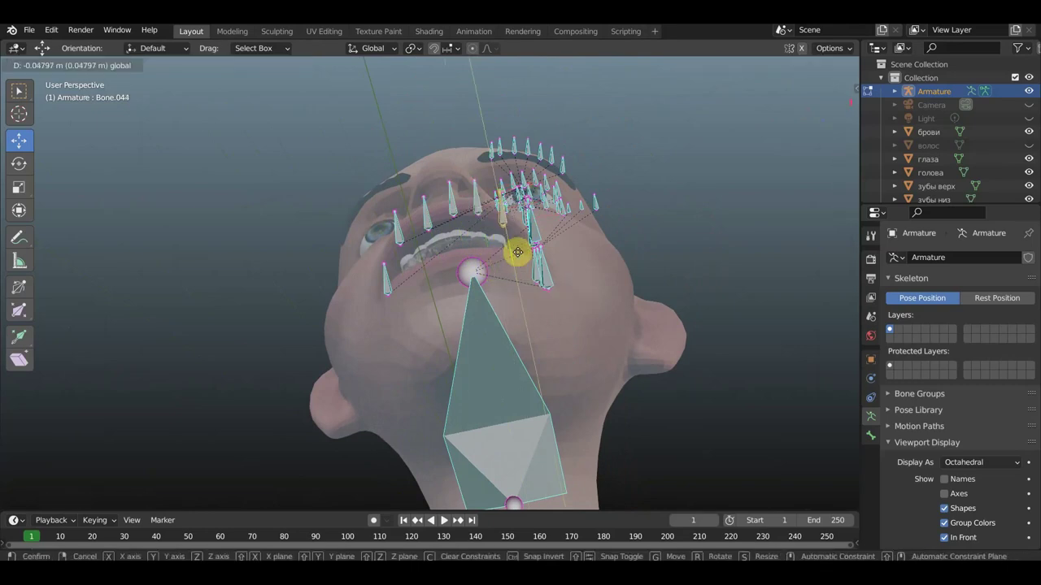
pyautogui.click(517, 252)
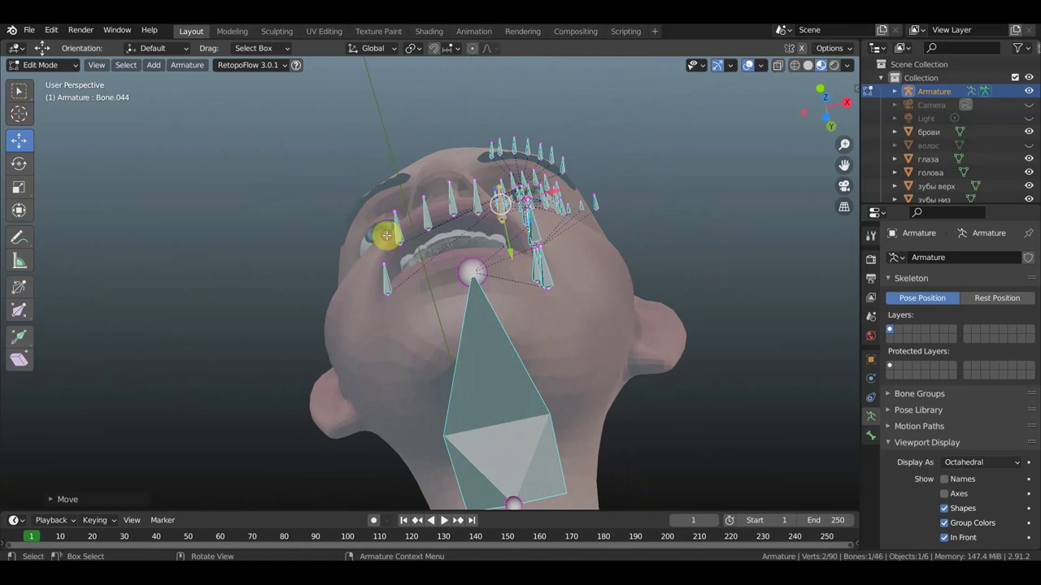
pyautogui.moveTo(429, 232)
pyautogui.mouseDown(button='middle')
pyautogui.moveTo(427, 193)
pyautogui.moveTo(428, 218)
pyautogui.moveTo(456, 242)
pyautogui.moveTo(455, 260)
pyautogui.moveTo(521, 267)
pyautogui.moveTo(604, 328)
pyautogui.moveTo(531, 439)
pyautogui.moveTo(402, 432)
pyautogui.moveTo(406, 403)
pyautogui.mouseUp(button='middle')
# Step: In side view, duplicate cheek bone Bone.038 and place the copy beside the lips
pyautogui.press('KP_3')
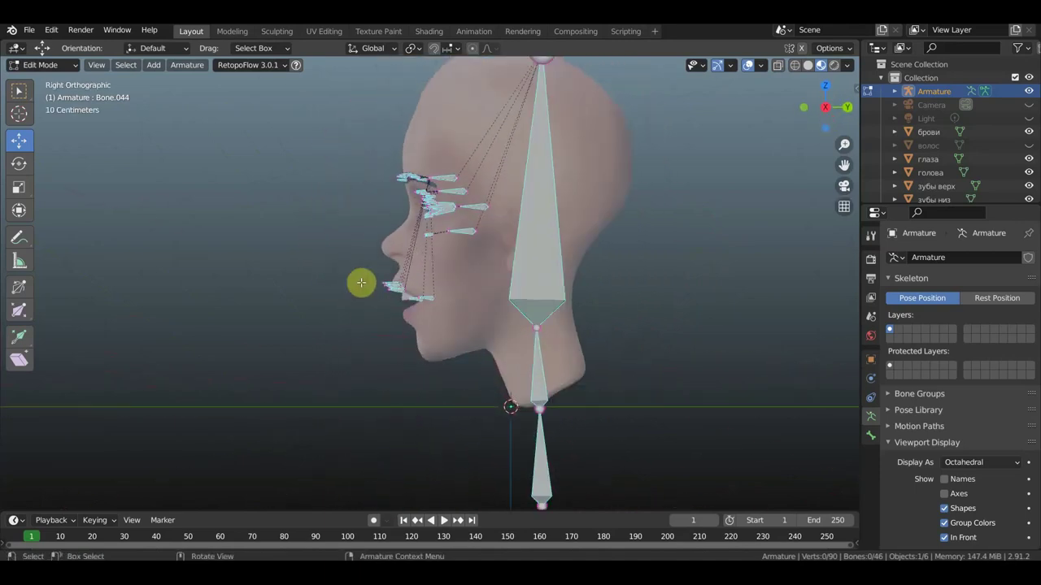
pyautogui.scroll(3, 357, 273)
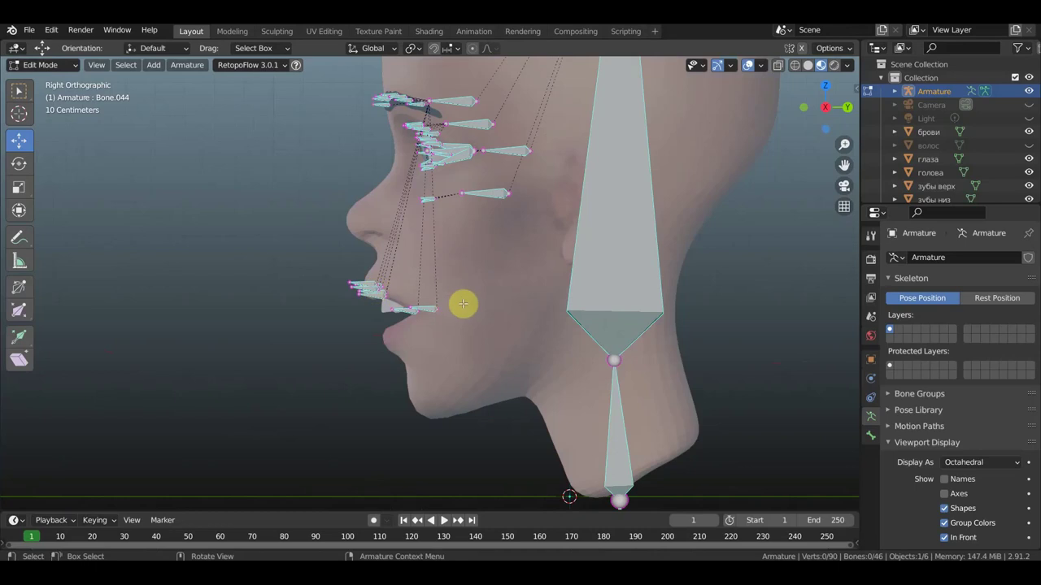
pyautogui.moveTo(457, 337); pyautogui.dragTo(329, 271)
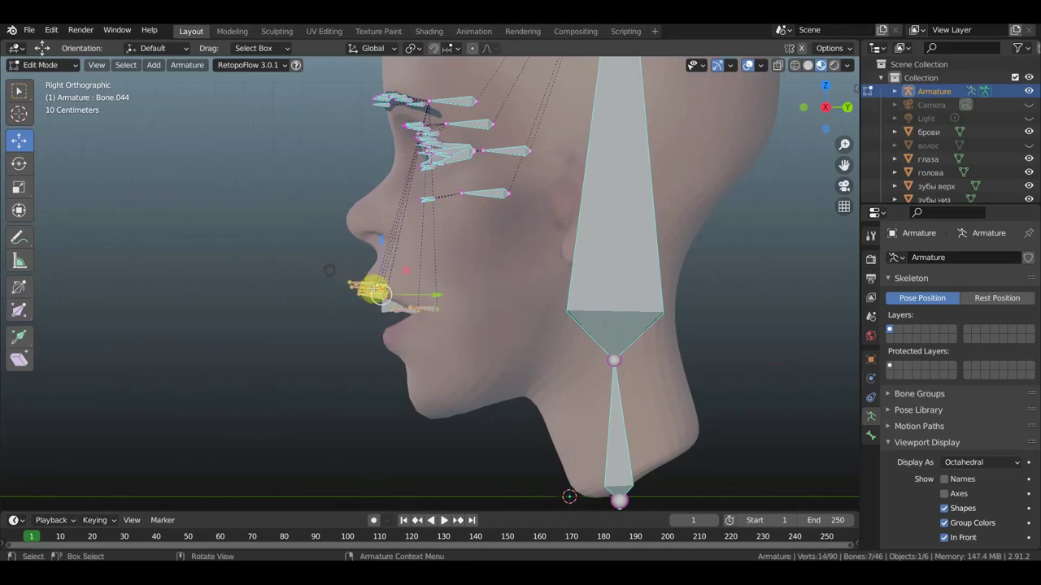
pyautogui.click(488, 195)
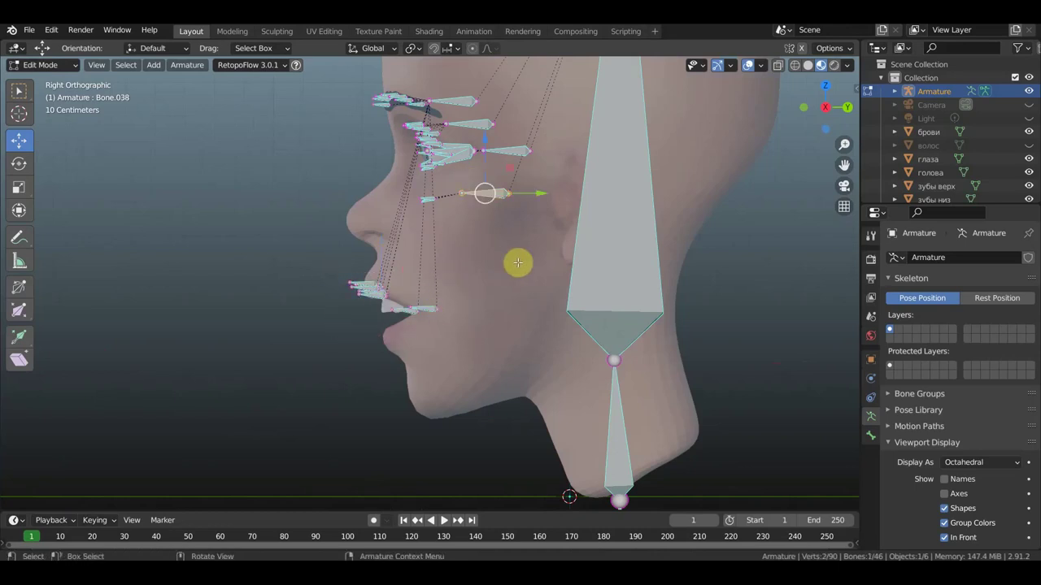
pyautogui.hotkey('shift', 'd')
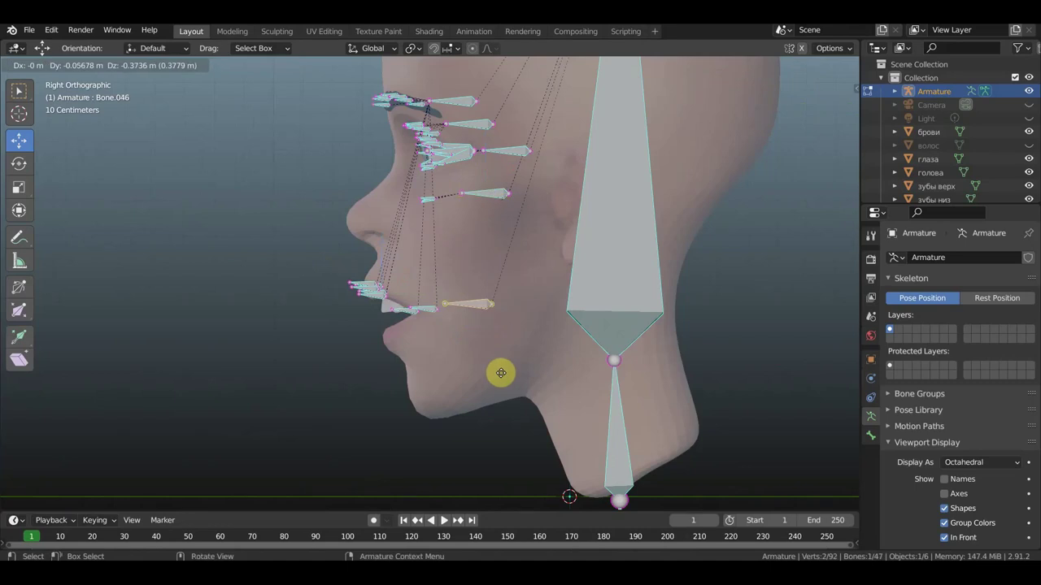
pyautogui.click(500, 372)
# Step: Parent the lip bones to the new control bone Bone.046, keeping their offset
pyautogui.moveTo(432, 358); pyautogui.dragTo(286, 280)
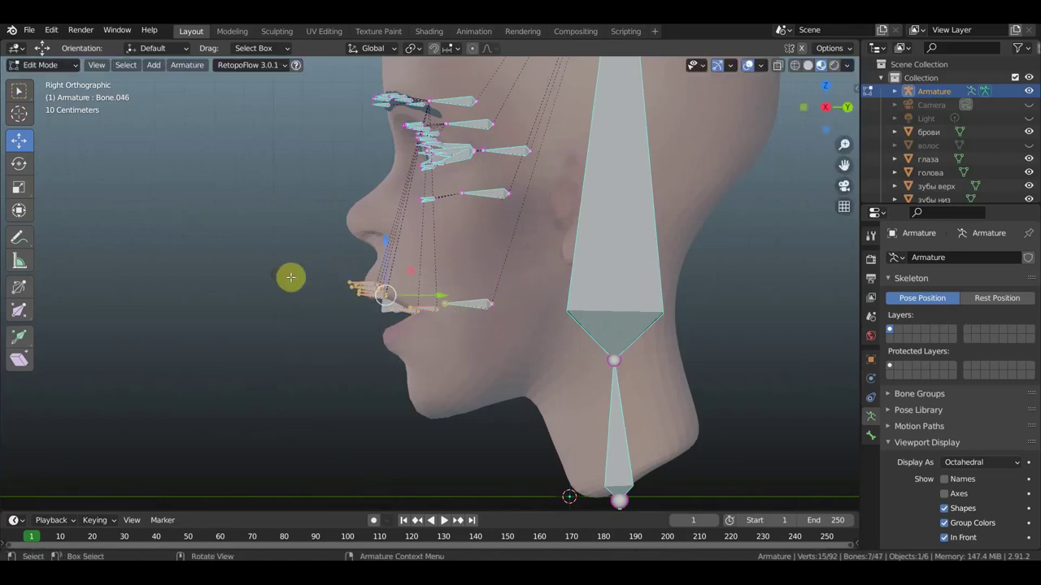
pyautogui.moveTo(440, 360); pyautogui.dragTo(333, 274)
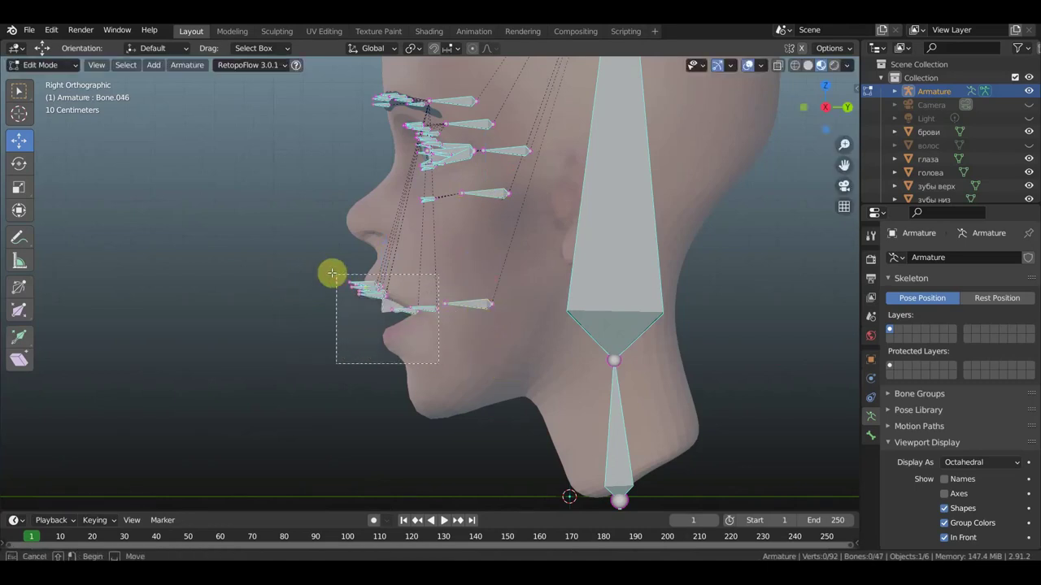
pyautogui.hotkey('ctrl', 'p')
pyautogui.click(485, 350)
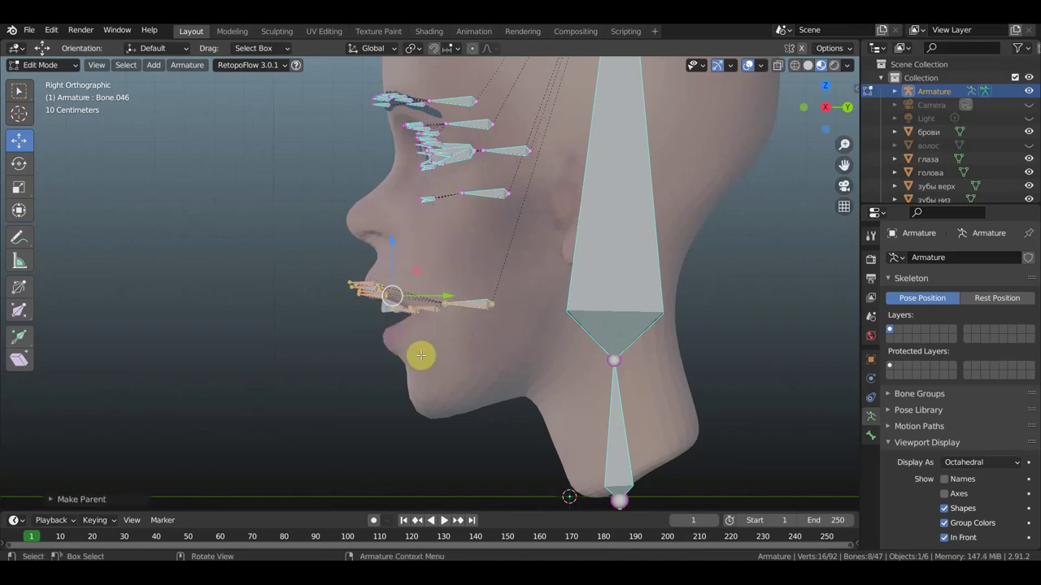
# Step: Box-select the five bones along the upper lip and check the selection from the side
pyautogui.moveTo(313, 264); pyautogui.dragTo(370, 309)
pyautogui.moveTo(331, 265); pyautogui.dragTo(383, 304)
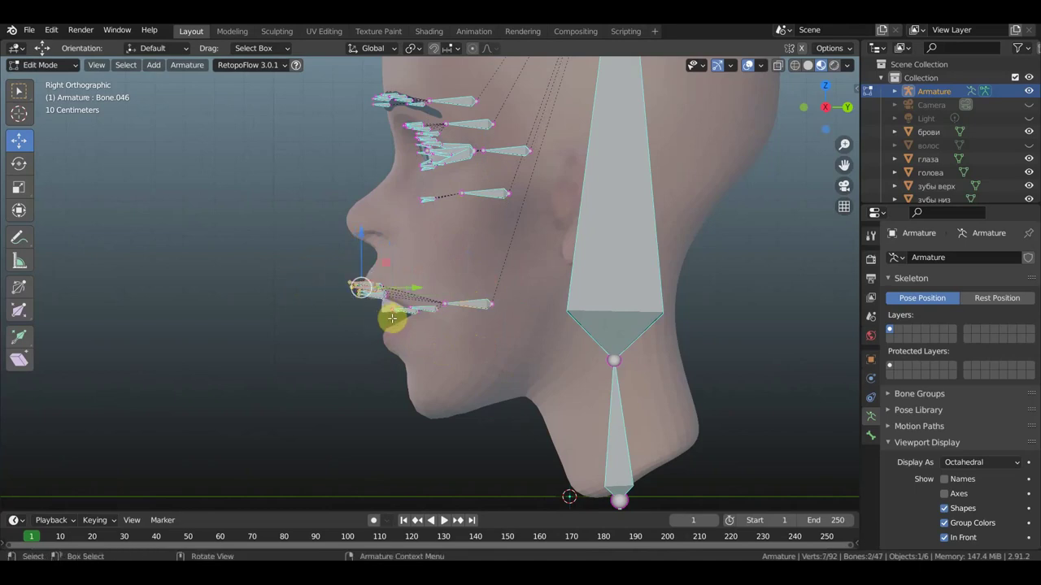
pyautogui.moveTo(321, 264)
pyautogui.mouseDown()
pyautogui.moveTo(375, 311)
pyautogui.moveTo(389, 308)
pyautogui.mouseUp()
pyautogui.moveTo(467, 372); pyautogui.dragTo(637, 365, button='middle')
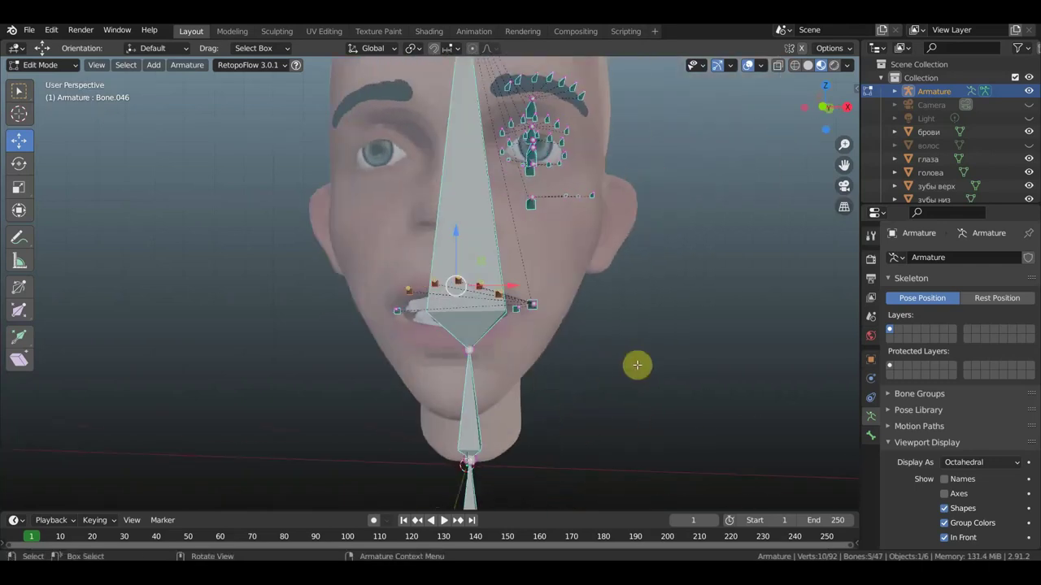
pyautogui.press('KP_3')
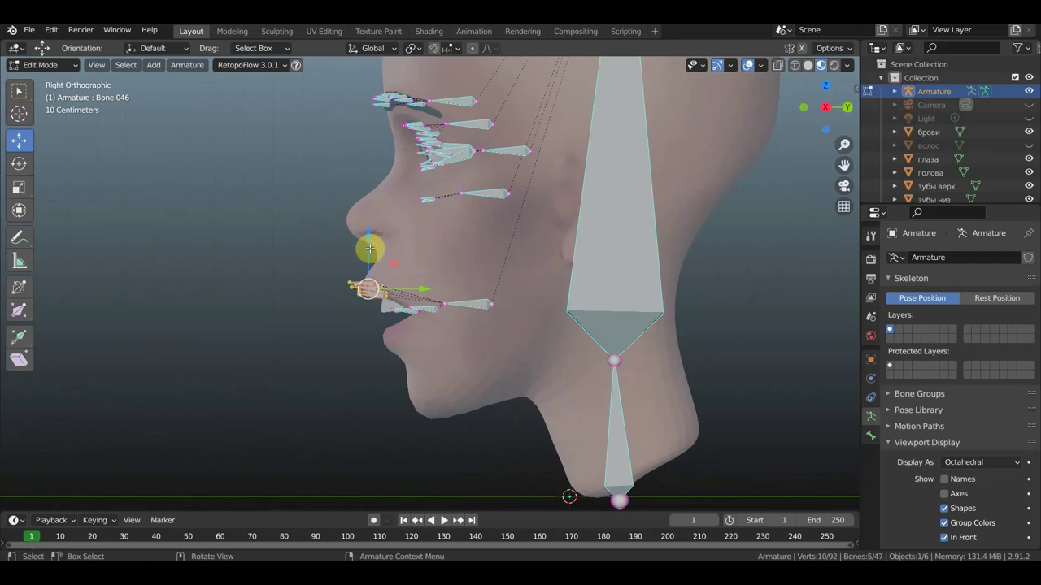
# Step: Duplicate the five upper-lip bones, tilt the copies, and move them along Z onto the lower lip
pyautogui.hotkey('shift', 'd')
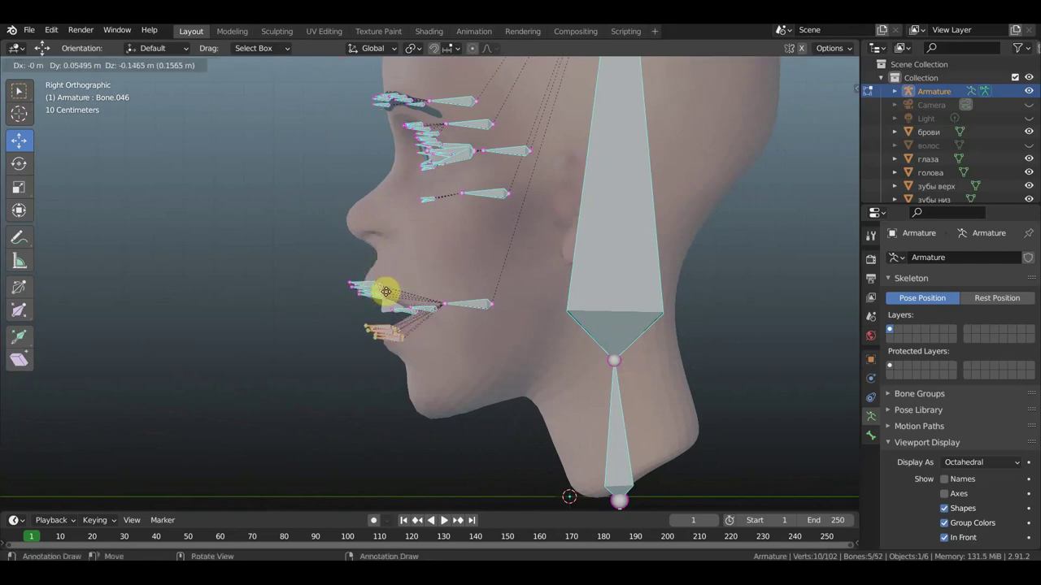
pyautogui.click(389, 291)
pyautogui.press('r')
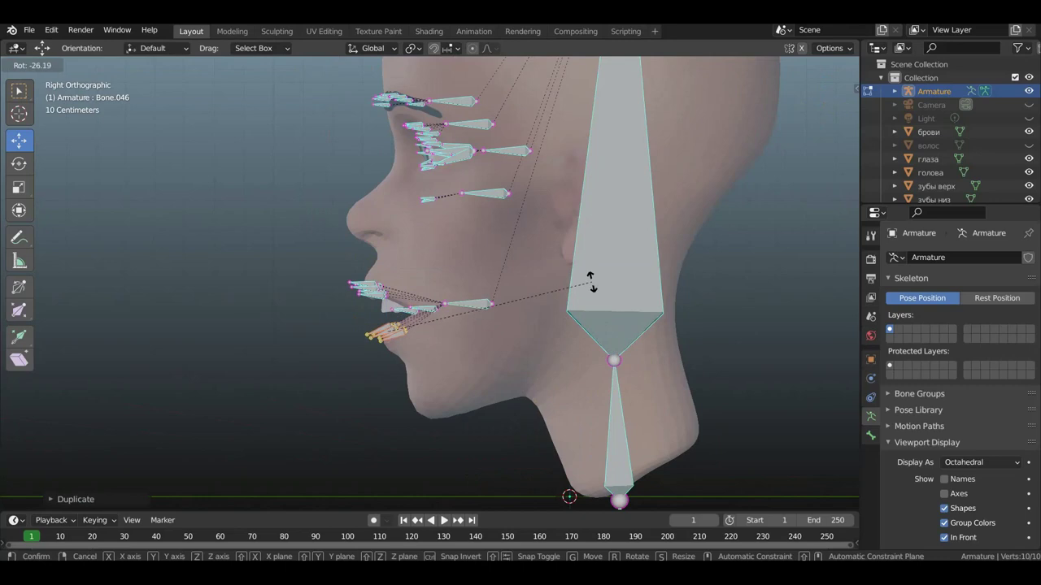
pyautogui.click(442, 281)
pyautogui.press('g')
pyautogui.press('z')
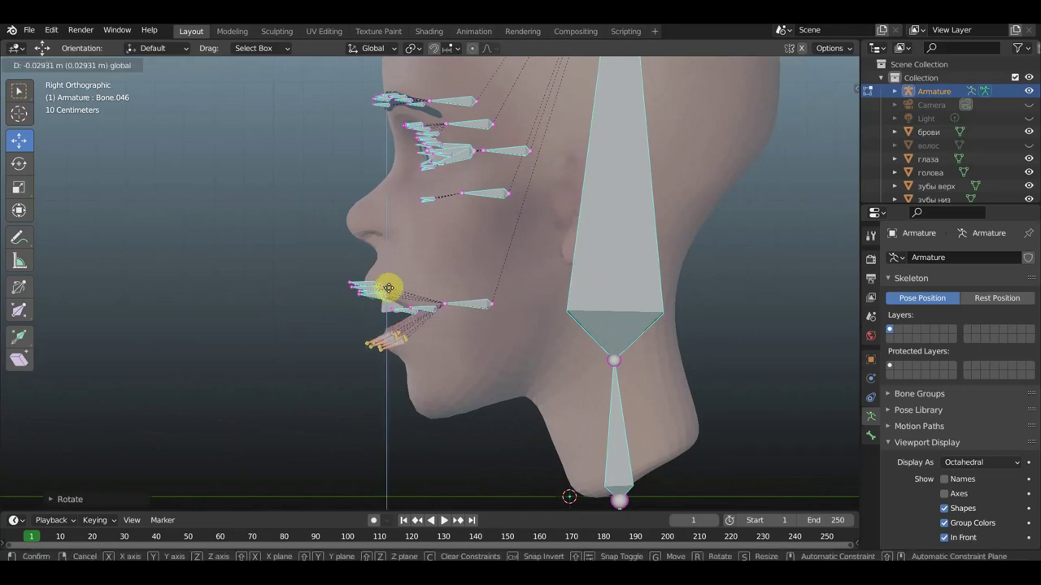
pyautogui.click(435, 339)
pyautogui.moveTo(435, 339)
pyautogui.mouseDown(button='middle')
pyautogui.moveTo(499, 360)
pyautogui.moveTo(562, 226)
pyautogui.moveTo(578, 148)
pyautogui.moveTo(554, 187)
pyautogui.moveTo(573, 217)
pyautogui.moveTo(580, 155)
pyautogui.moveTo(574, 185)
pyautogui.mouseUp(button='middle')
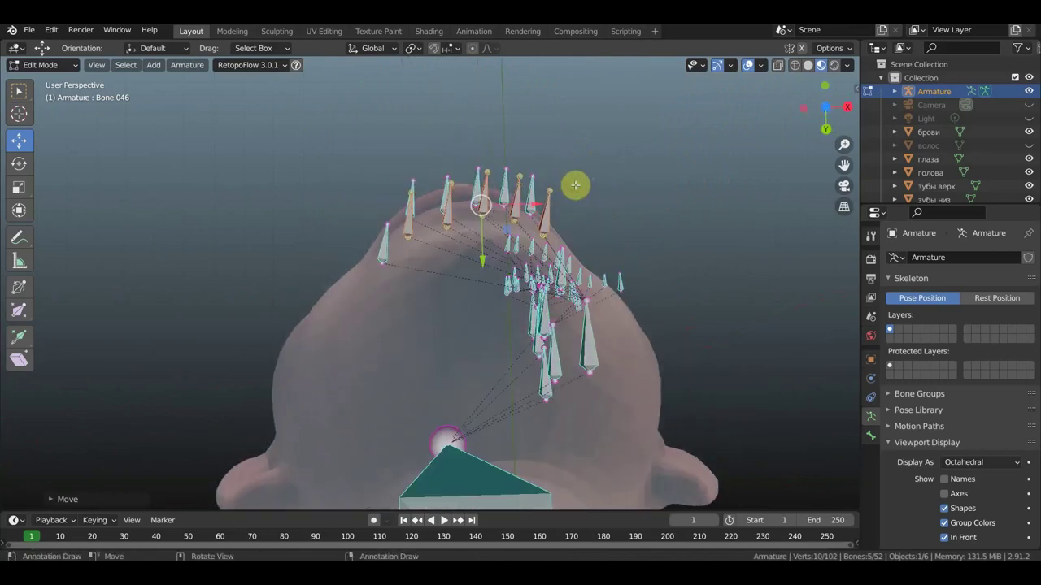
# Step: Inspect the lip bones from Left, Right, Top, Front and Bottom views, zooming in below the chin
pyautogui.press('`')
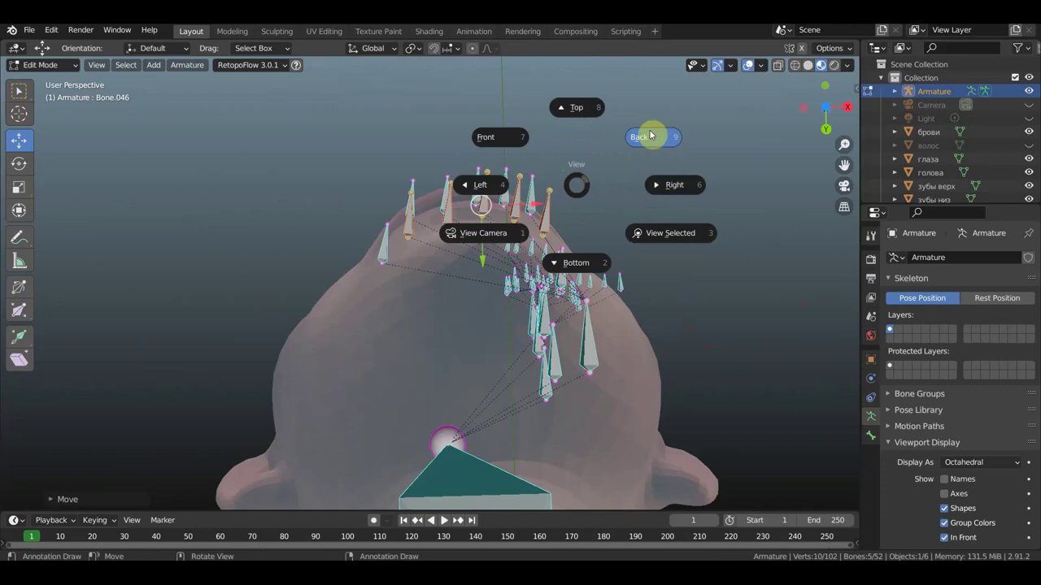
pyautogui.click(480, 185)
pyautogui.press('`')
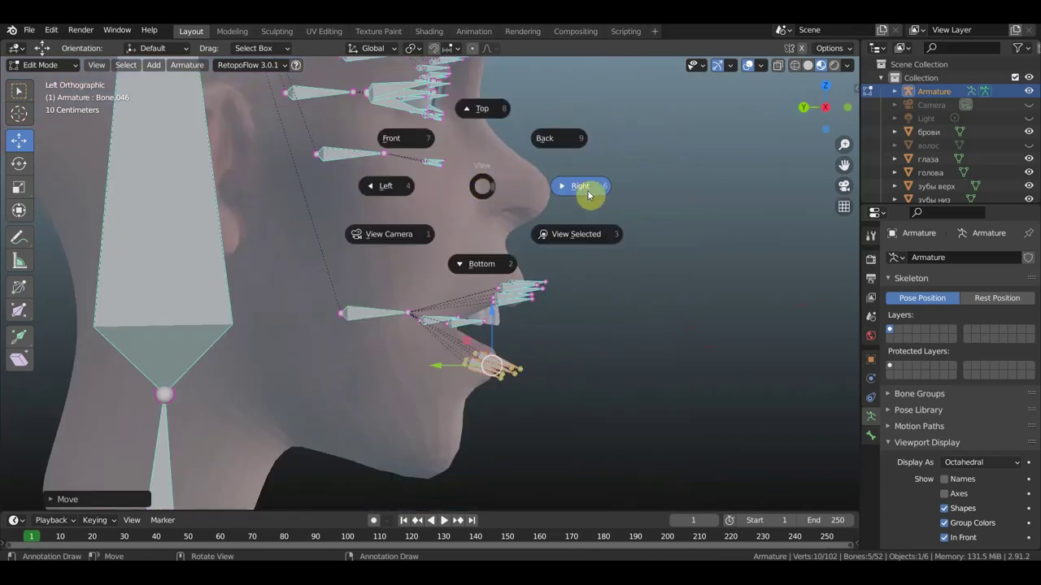
pyautogui.click(587, 187)
pyautogui.press('`')
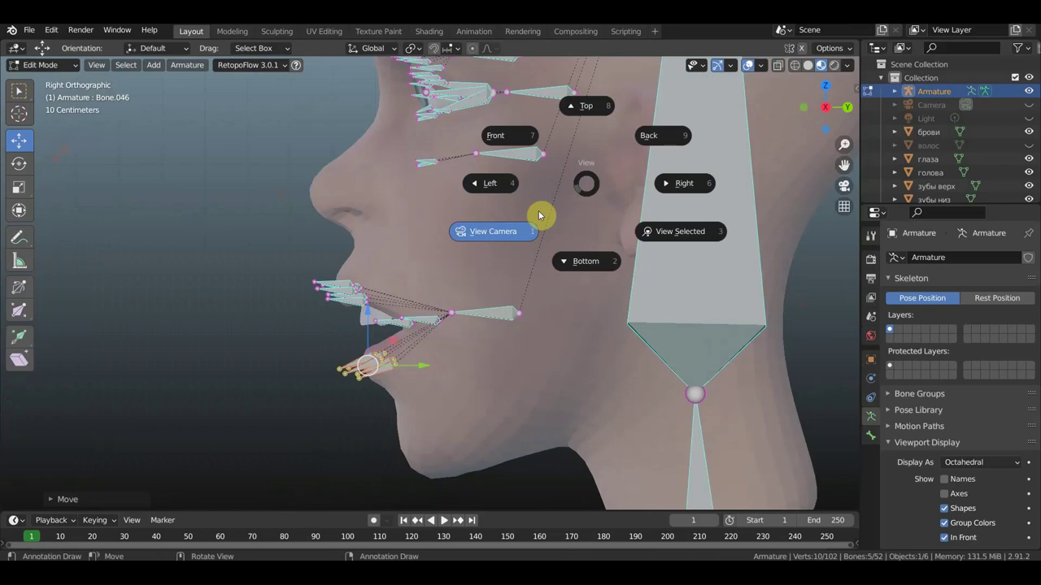
pyautogui.click(583, 113)
pyautogui.press('`')
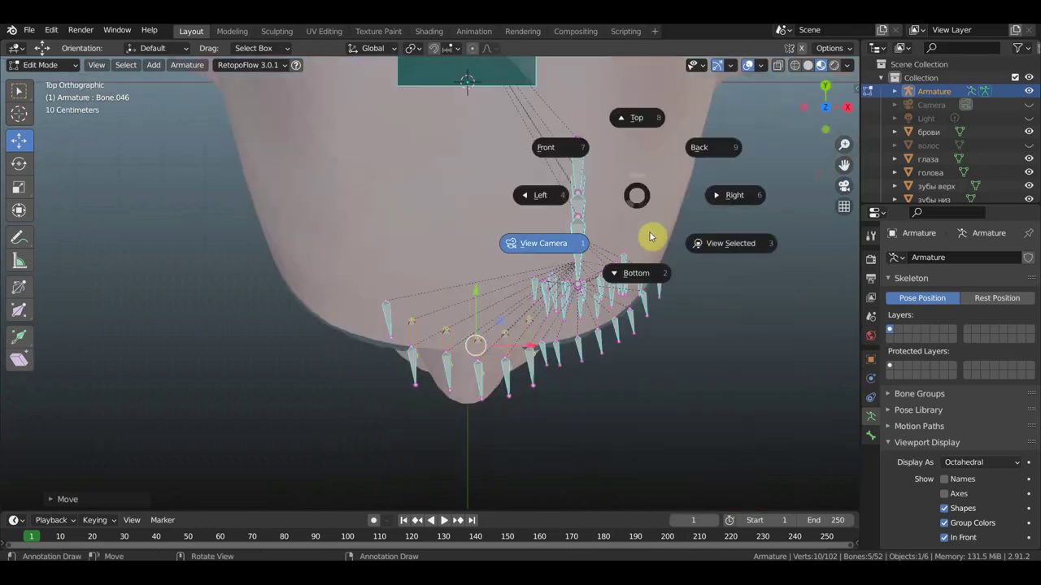
pyautogui.click(549, 147)
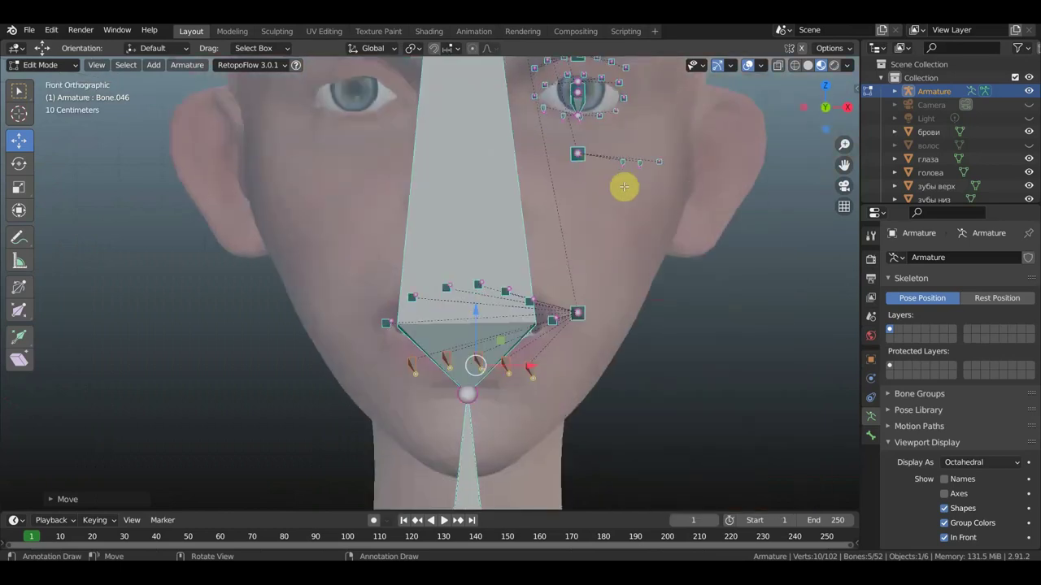
pyautogui.press('`')
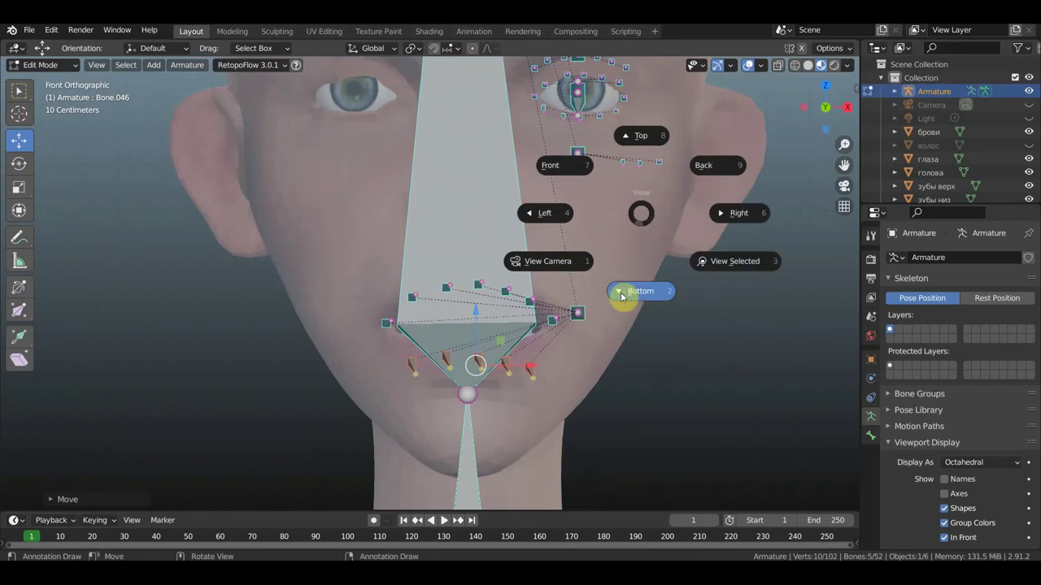
pyautogui.click(637, 295)
pyautogui.scroll(2, 467, 203)
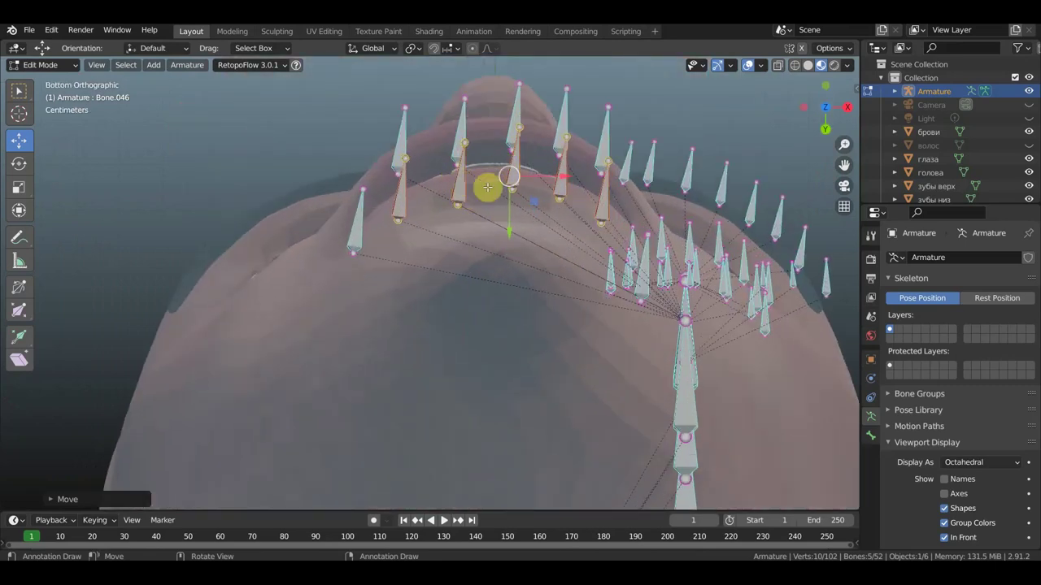
# Step: Rotate the lower-lip bones to a new angle and reposition one of them
pyautogui.press('r')
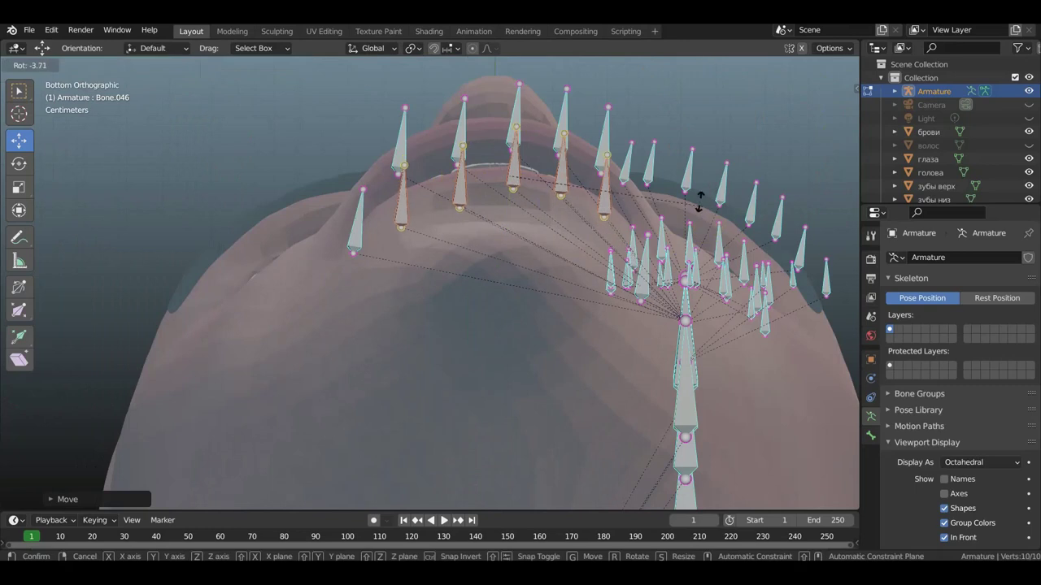
pyautogui.click(601, 210)
pyautogui.click(411, 195)
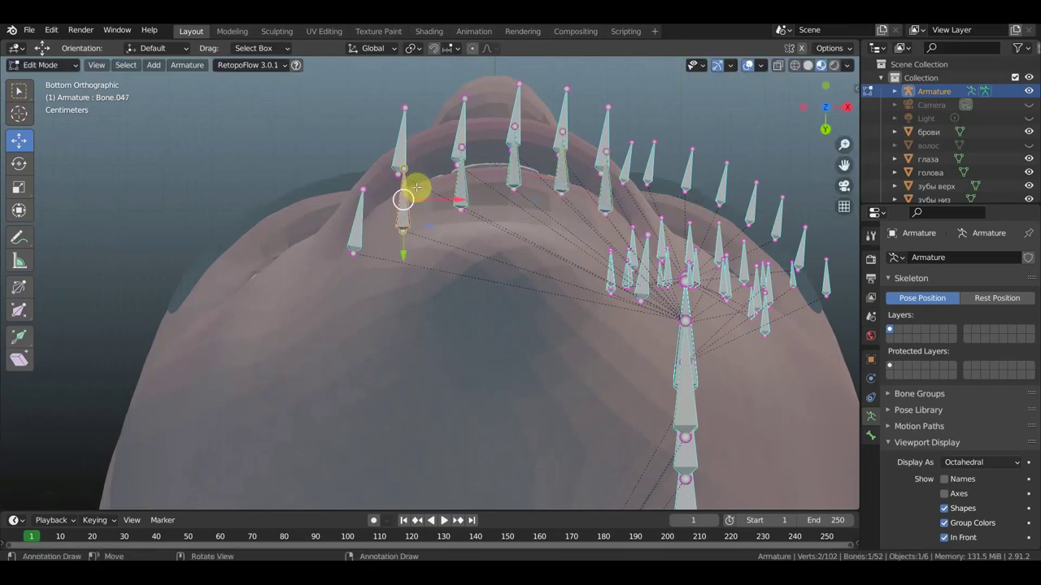
pyautogui.click(401, 230)
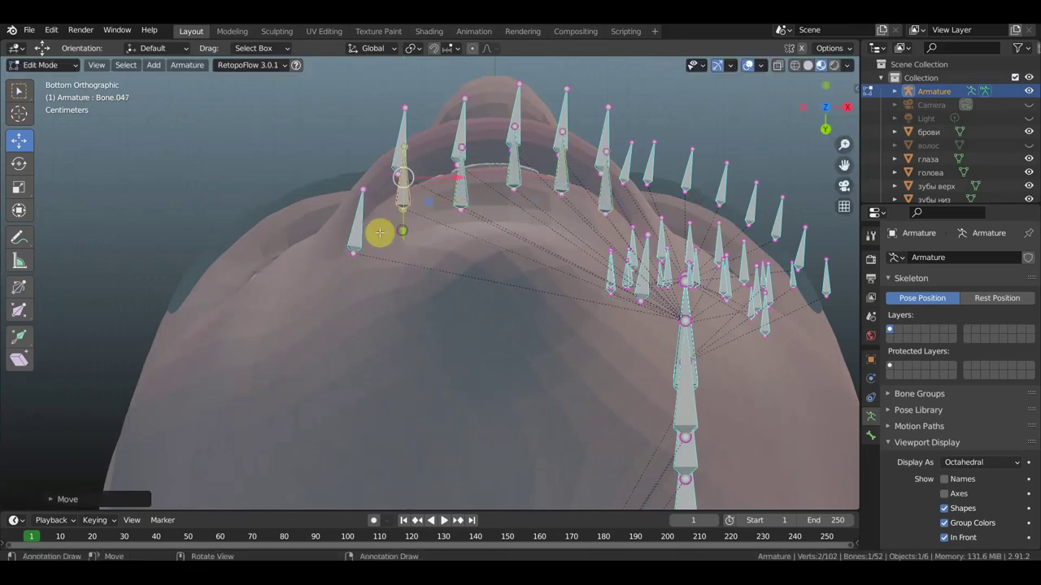
# Step: Slide the next two lower-lip bones along Y so they follow the lip curve
pyautogui.click(459, 178)
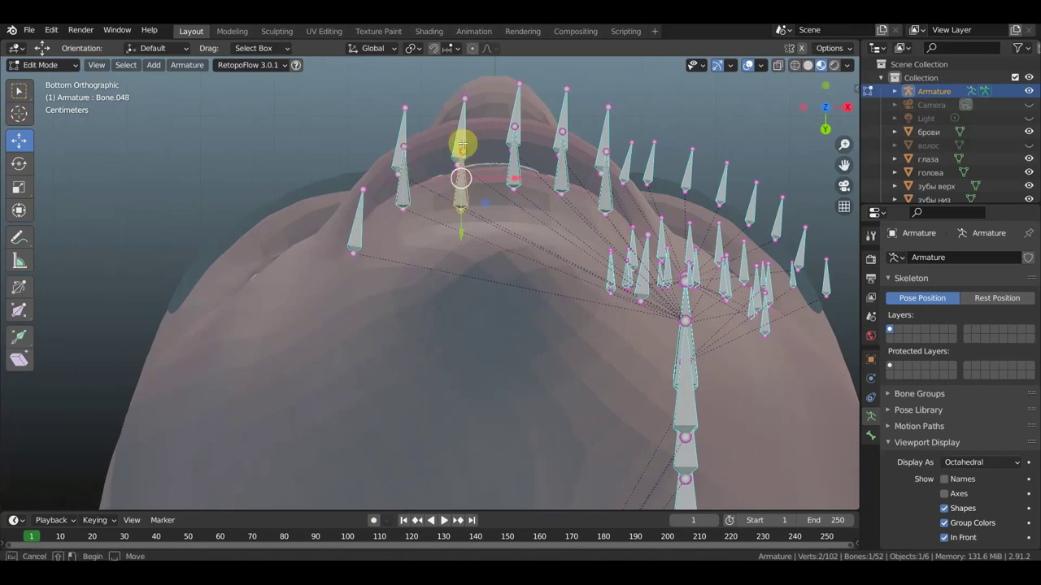
pyautogui.click(463, 99)
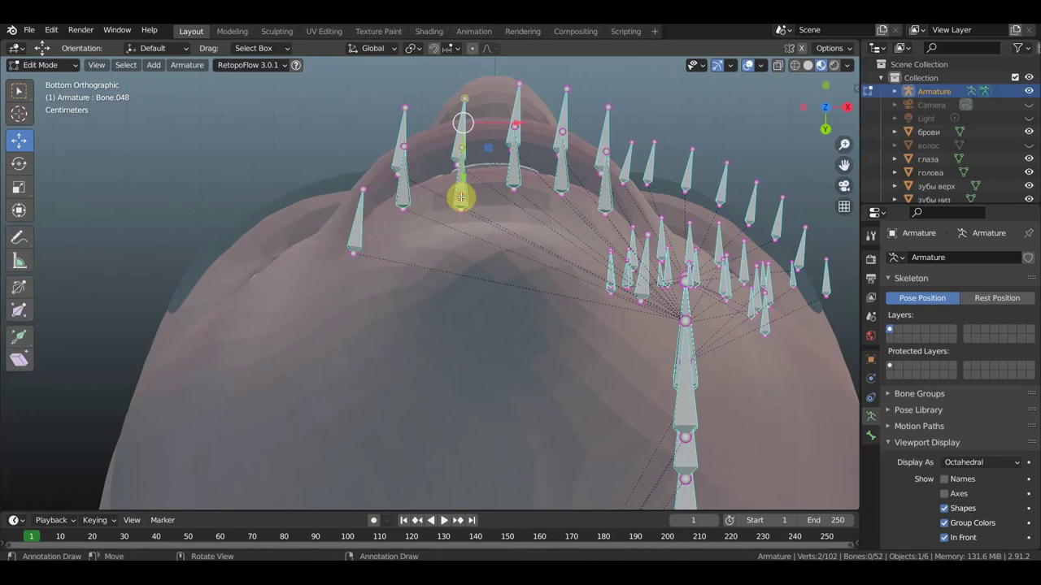
pyautogui.press('g')
pyautogui.press('y')
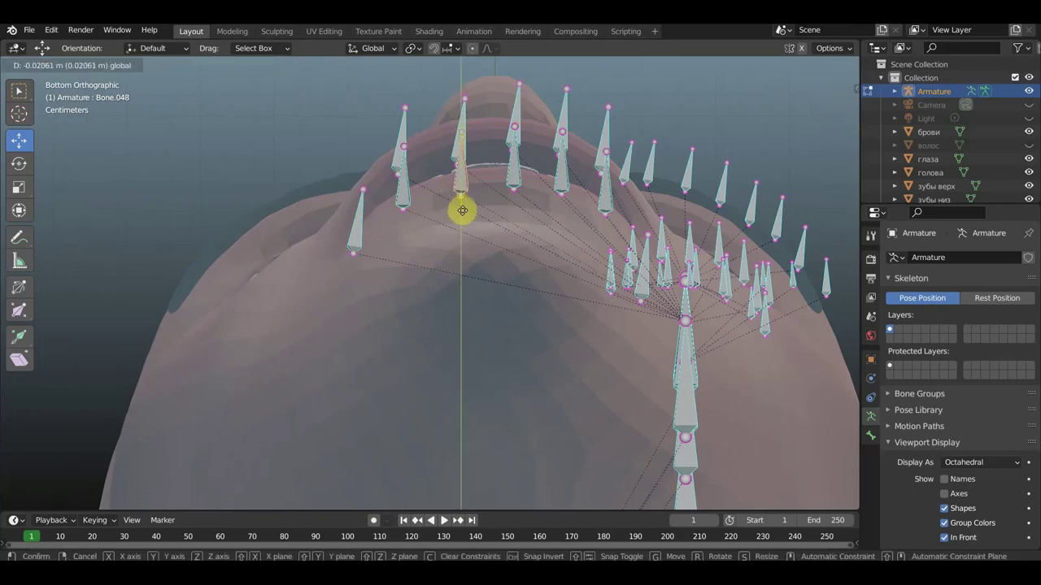
pyautogui.click(512, 201)
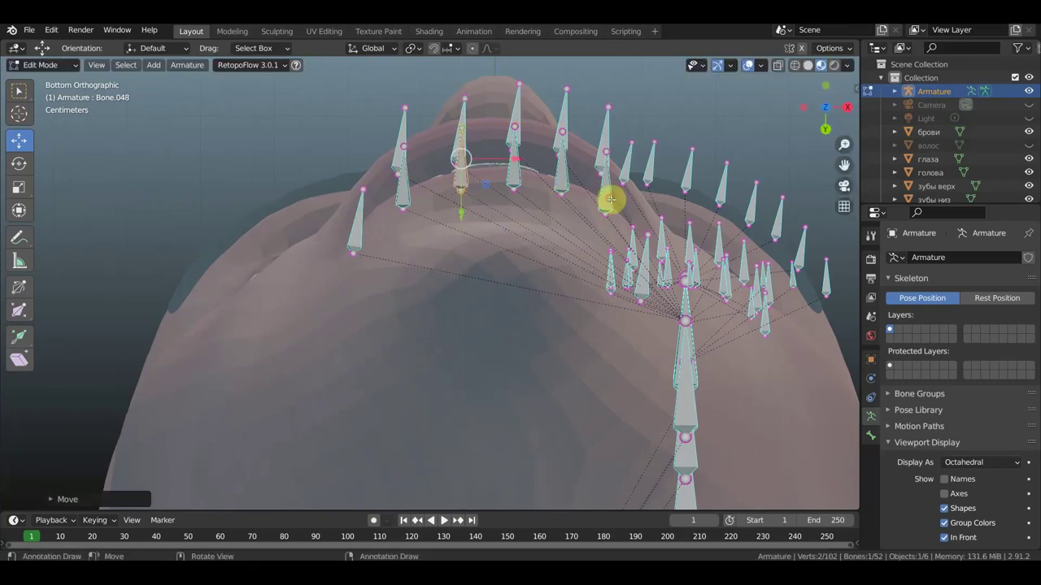
pyautogui.click(609, 199)
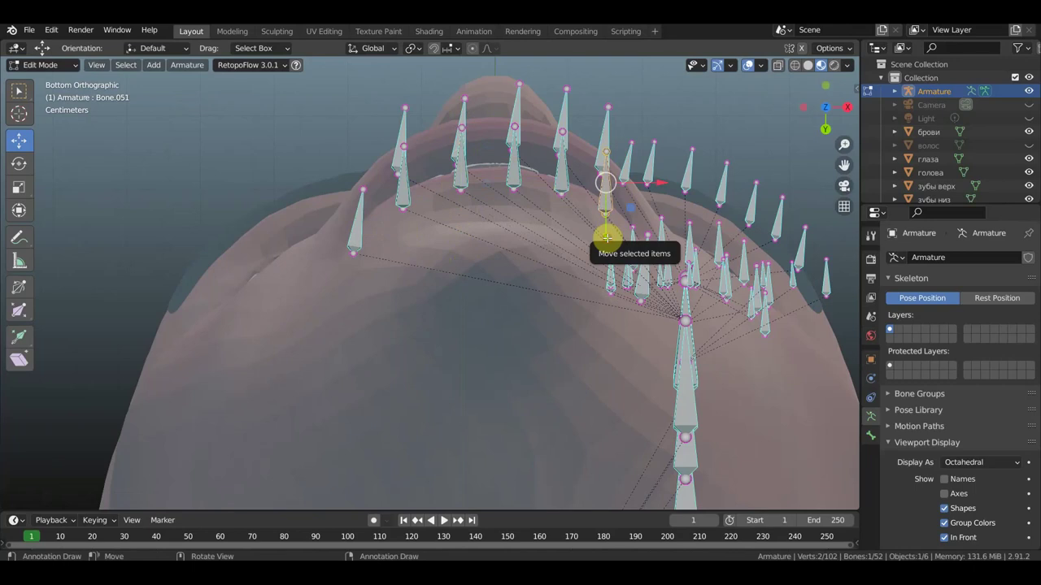
pyautogui.moveTo(606, 238); pyautogui.dragTo(605, 249)
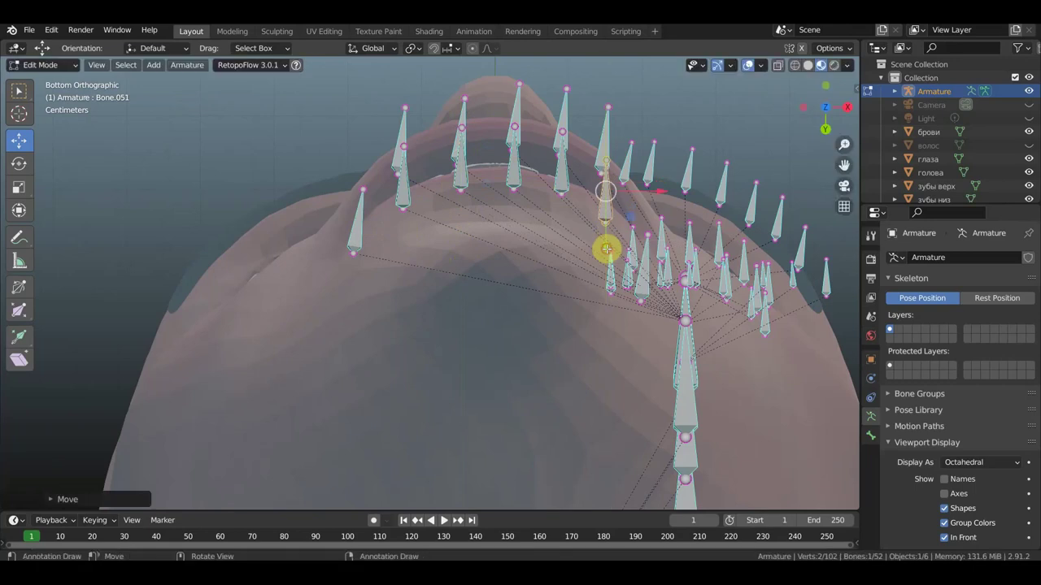
pyautogui.moveTo(688, 230)
pyautogui.mouseDown(button='middle')
pyautogui.moveTo(587, 277)
pyautogui.moveTo(571, 367)
pyautogui.moveTo(582, 365)
pyautogui.moveTo(556, 425)
pyautogui.mouseUp(button='middle')
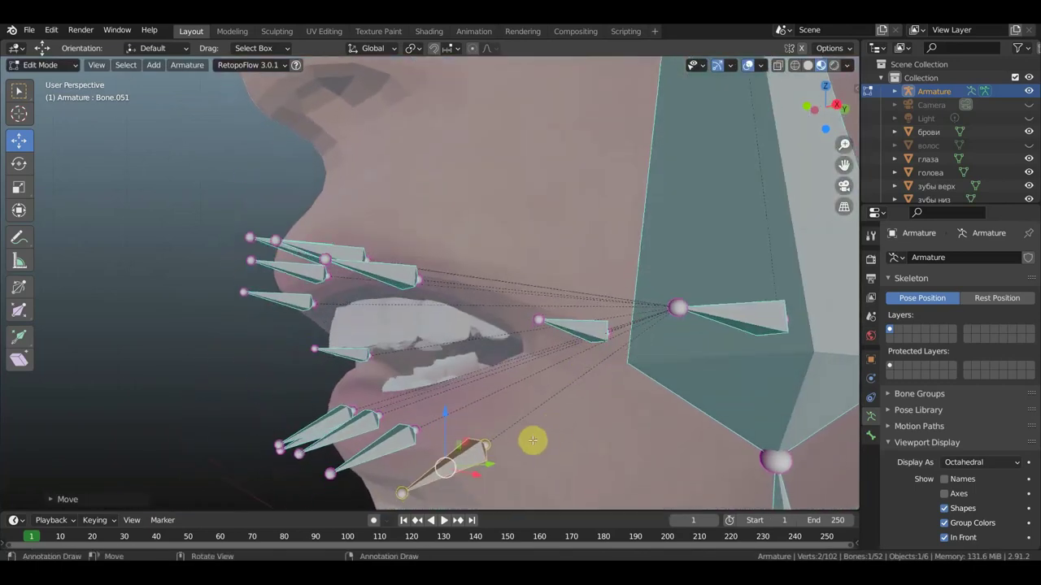
# Step: Move the bone near the lip corner into place and dismiss two browser pop-up notifications
pyautogui.press('g')
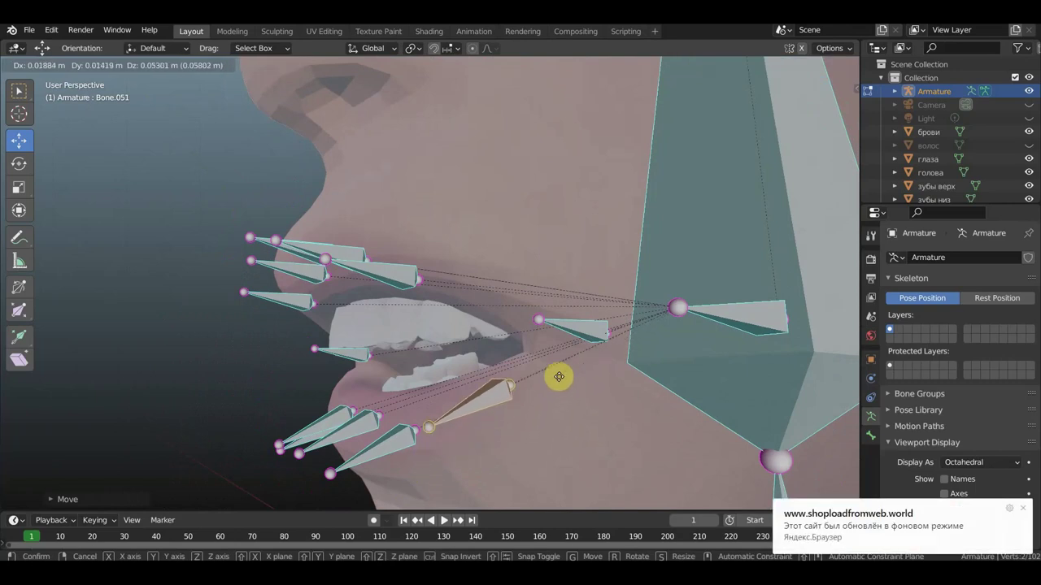
pyautogui.click(550, 402)
pyautogui.moveTo(549, 402); pyautogui.dragTo(655, 409, button='middle')
pyautogui.click(1022, 235)
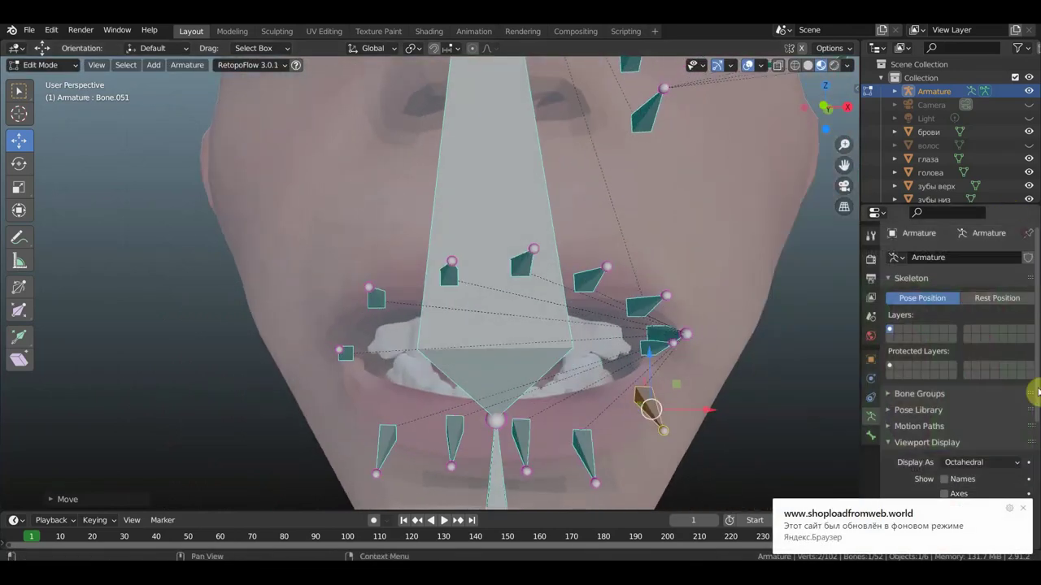
pyautogui.click(1025, 510)
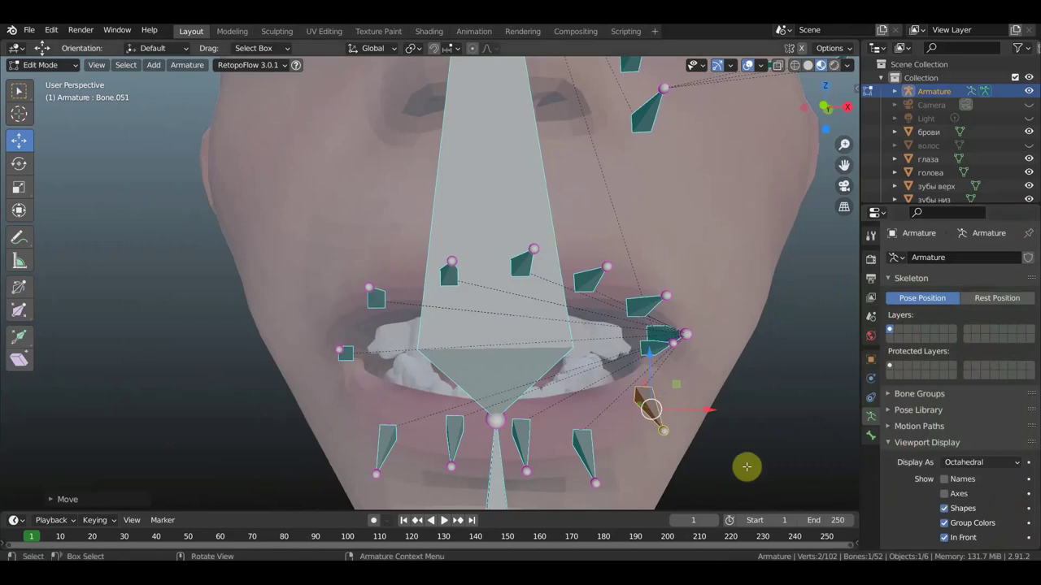
# Step: From the top view, rotate a lower-lip bone slightly and shift its joint up along the lip
pyautogui.moveTo(746, 467)
pyautogui.mouseDown(button='middle')
pyautogui.moveTo(755, 492)
pyautogui.moveTo(760, 79)
pyautogui.moveTo(732, 70)
pyautogui.mouseUp(button='middle')
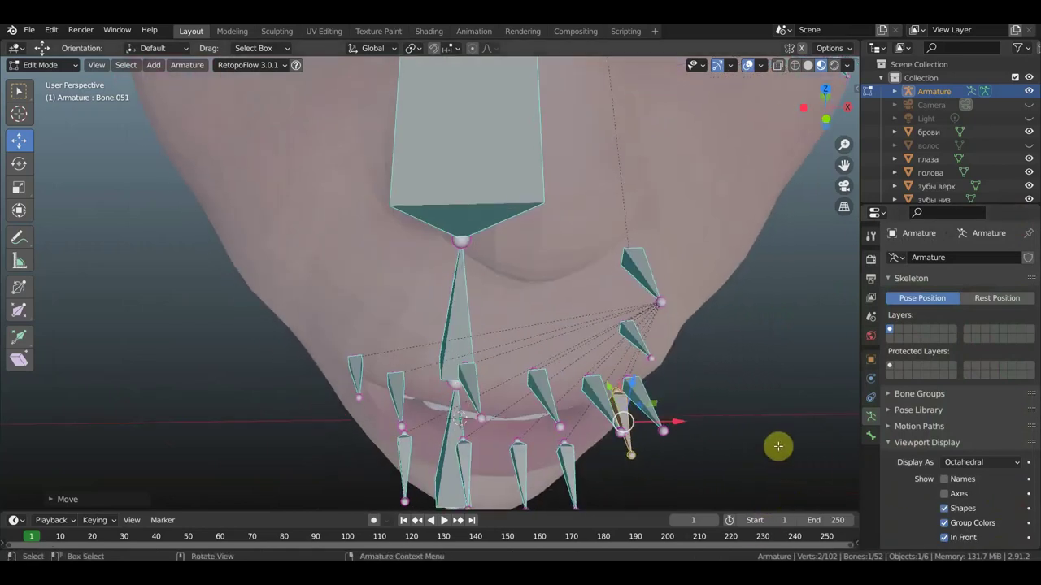
pyautogui.press('KP_7')
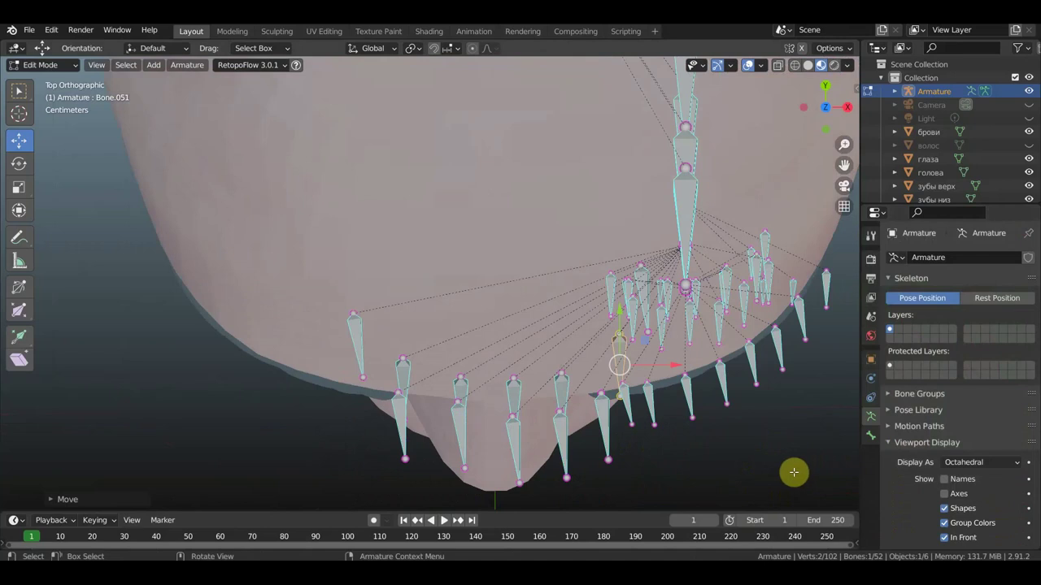
pyautogui.press('r')
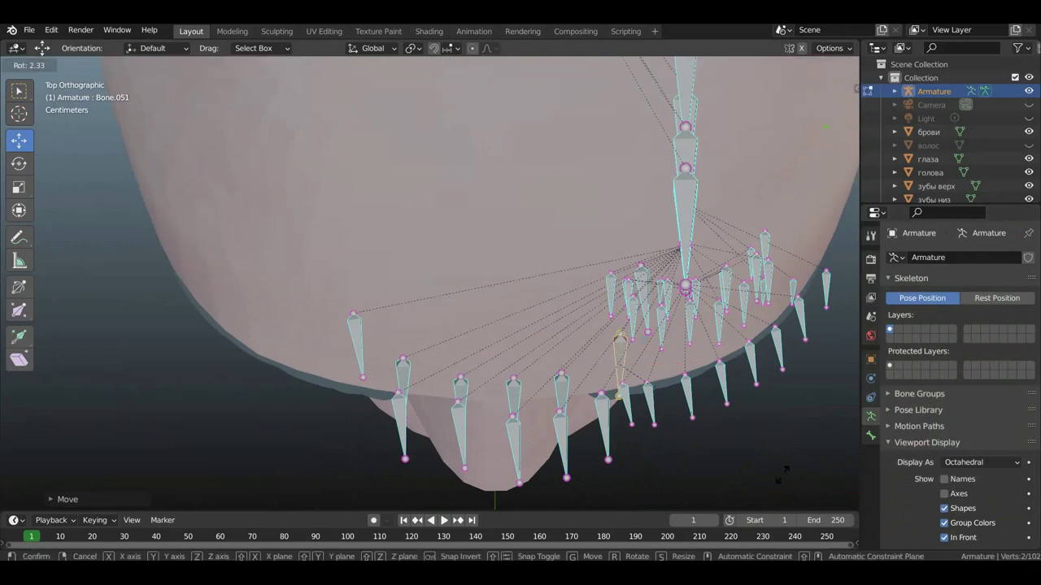
pyautogui.click(697, 472)
pyautogui.moveTo(643, 439)
pyautogui.mouseDown(button='middle')
pyautogui.moveTo(631, 333)
pyautogui.moveTo(642, 269)
pyautogui.moveTo(702, 377)
pyautogui.mouseUp(button='middle')
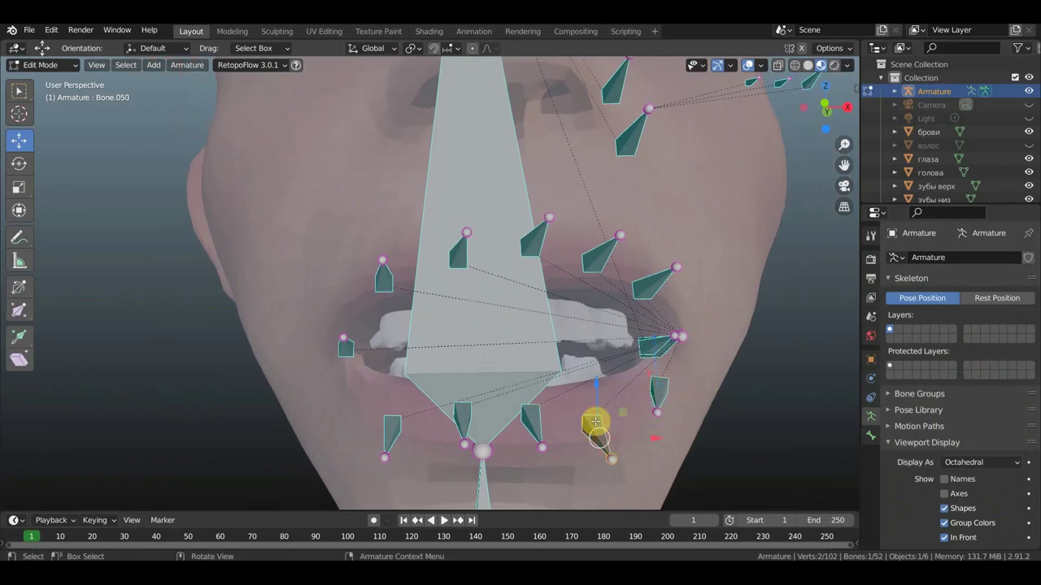
pyautogui.moveTo(596, 421); pyautogui.dragTo(610, 416)
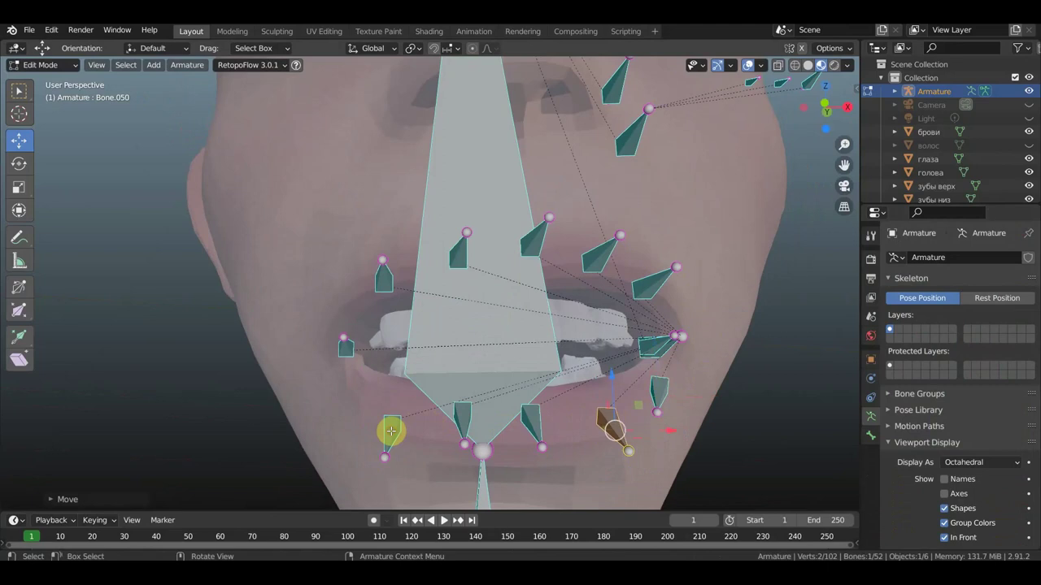
pyautogui.moveTo(389, 435); pyautogui.dragTo(385, 420)
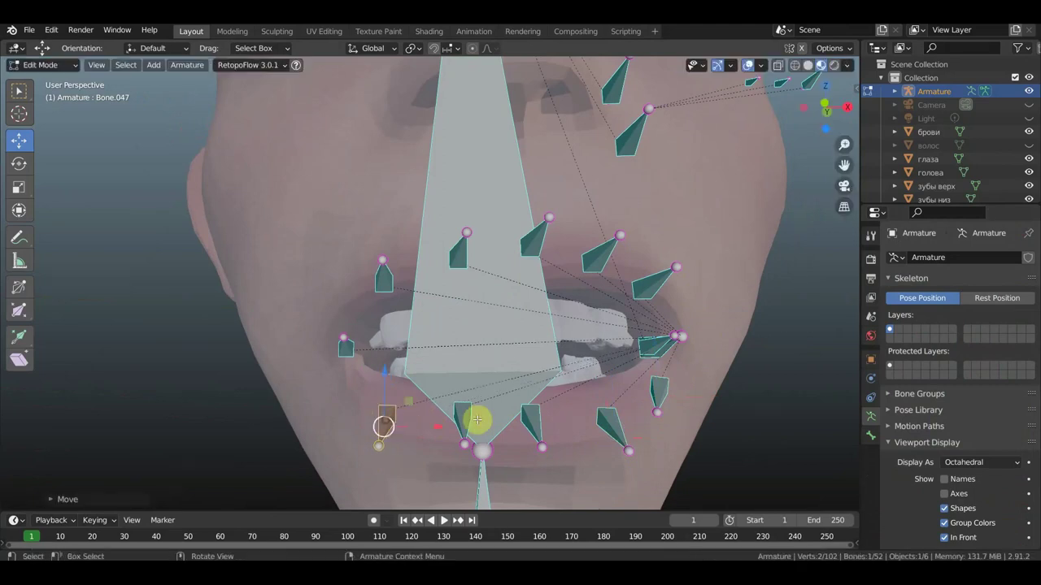
# Step: Work the remaining lower-lip bones and joints down onto the lower lip from several angles
pyautogui.moveTo(500, 412); pyautogui.dragTo(594, 384, button='middle')
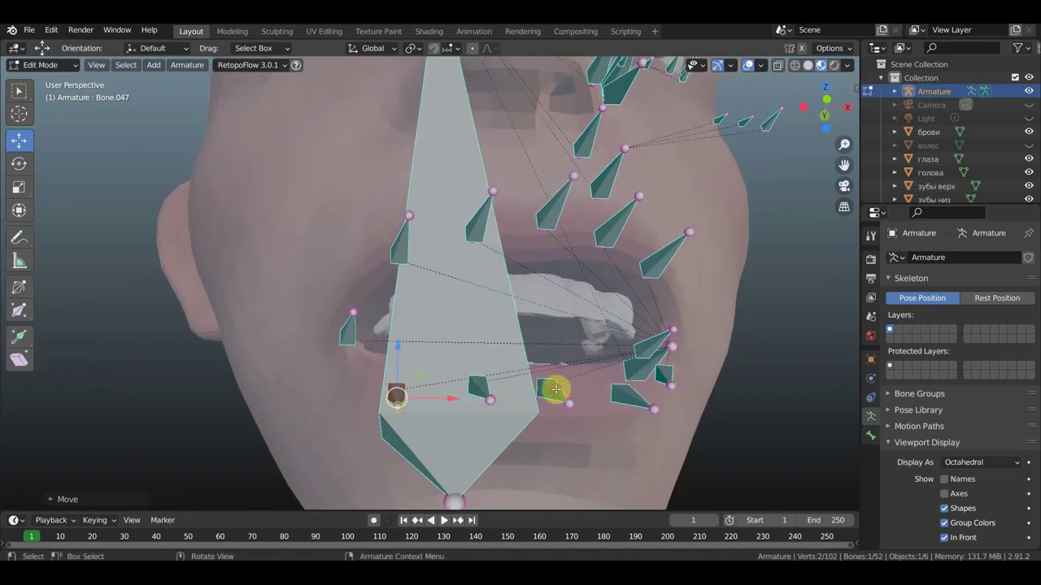
pyautogui.moveTo(554, 392); pyautogui.dragTo(561, 410)
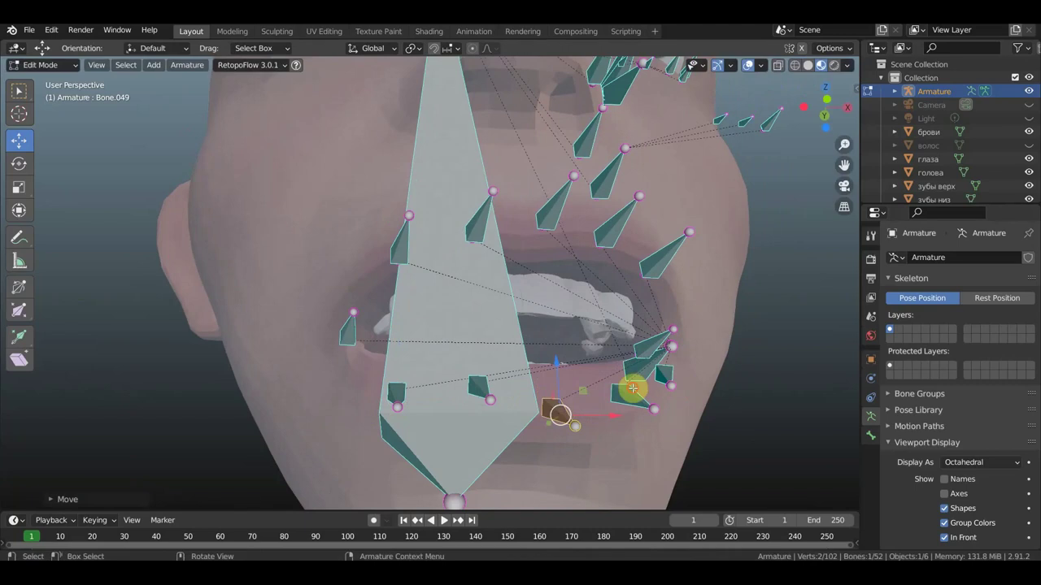
pyautogui.moveTo(632, 394); pyautogui.dragTo(623, 399)
pyautogui.moveTo(622, 399)
pyautogui.mouseDown(button='middle')
pyautogui.moveTo(627, 390)
pyautogui.moveTo(611, 395)
pyautogui.moveTo(683, 390)
pyautogui.mouseUp(button='middle')
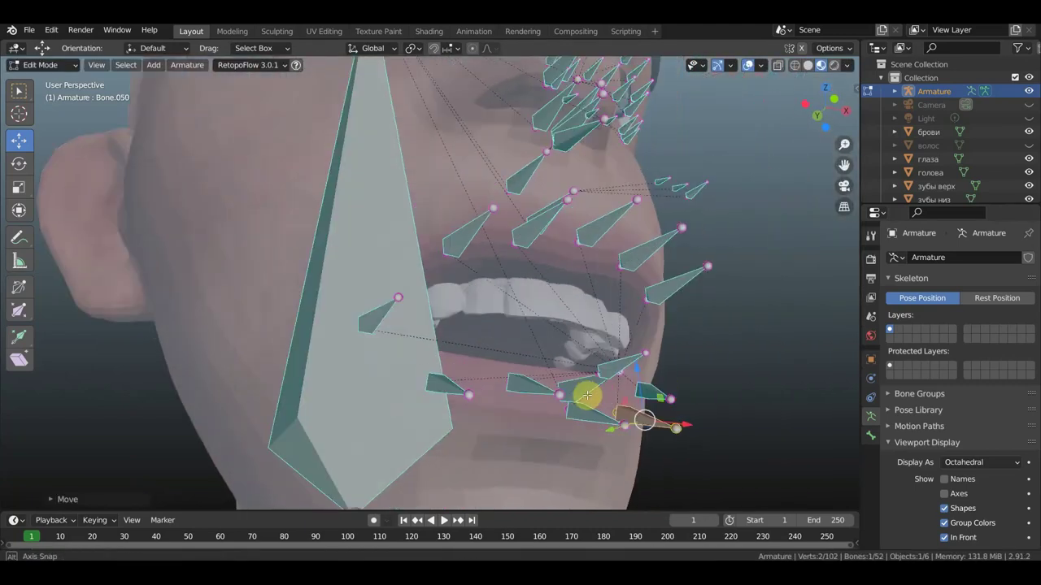
pyautogui.moveTo(532, 397); pyautogui.dragTo(532, 412)
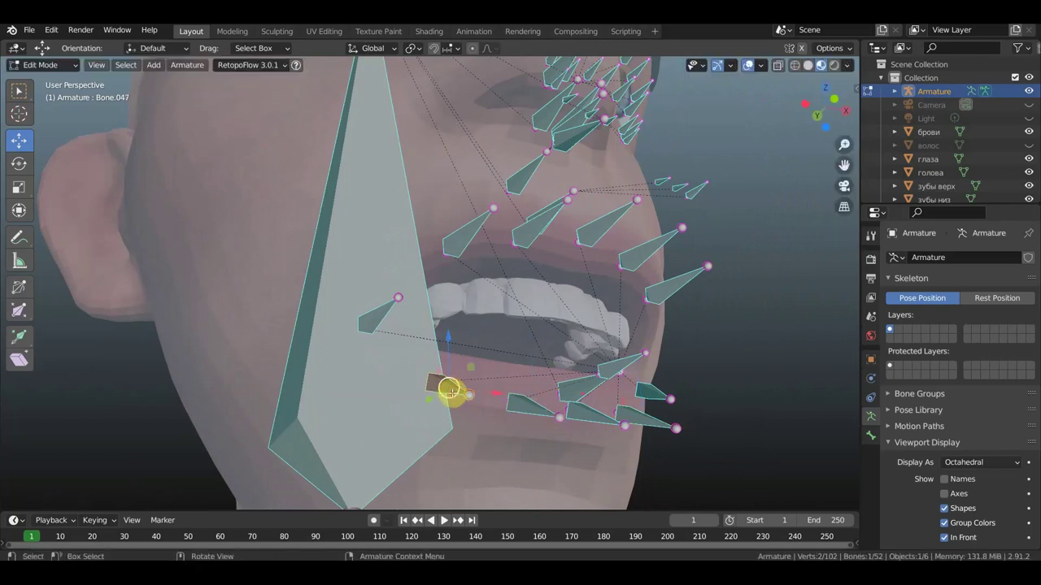
pyautogui.moveTo(449, 389); pyautogui.dragTo(453, 395)
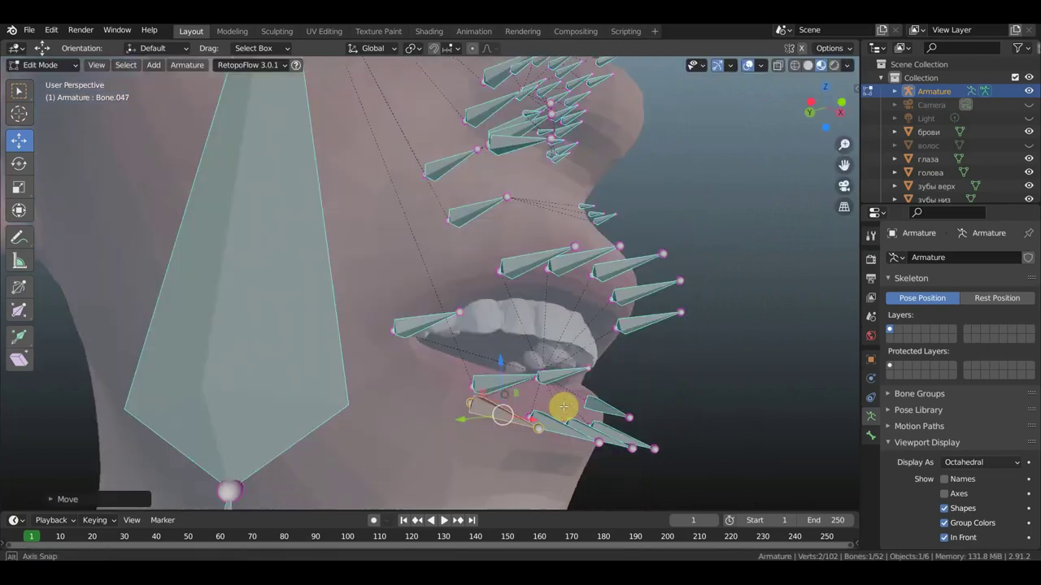
pyautogui.moveTo(452, 395)
pyautogui.mouseDown(button='middle')
pyautogui.moveTo(565, 406)
pyautogui.moveTo(541, 443)
pyautogui.mouseUp(button='middle')
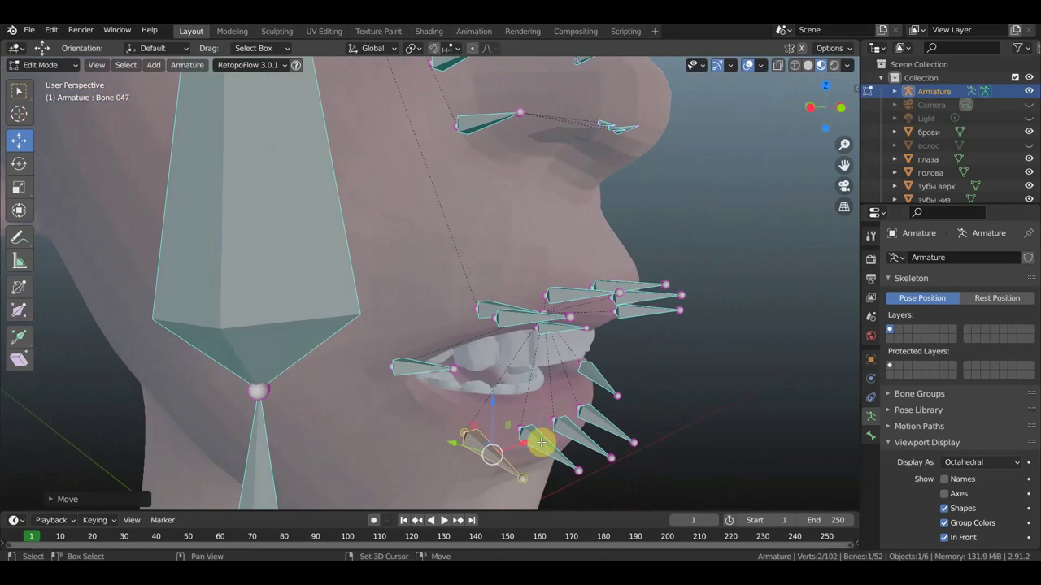
# Step: Extrude a new bone, then nudge a lower-lip bone into position from a frontal view
pyautogui.press('e')
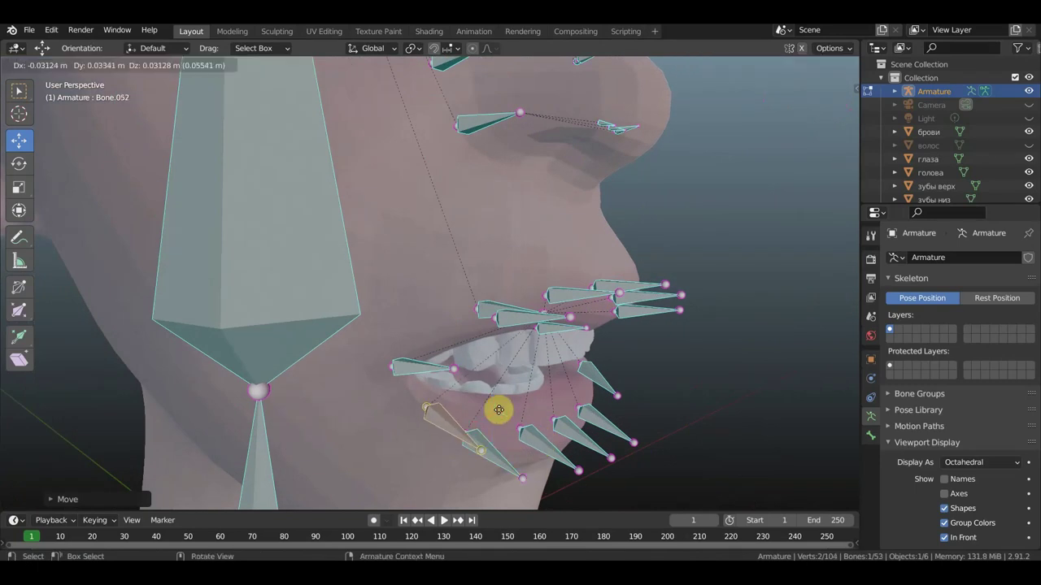
pyautogui.click(491, 400)
pyautogui.moveTo(425, 383)
pyautogui.mouseDown(button='middle')
pyautogui.moveTo(415, 383)
pyautogui.moveTo(495, 372)
pyautogui.moveTo(536, 379)
pyautogui.mouseUp(button='middle')
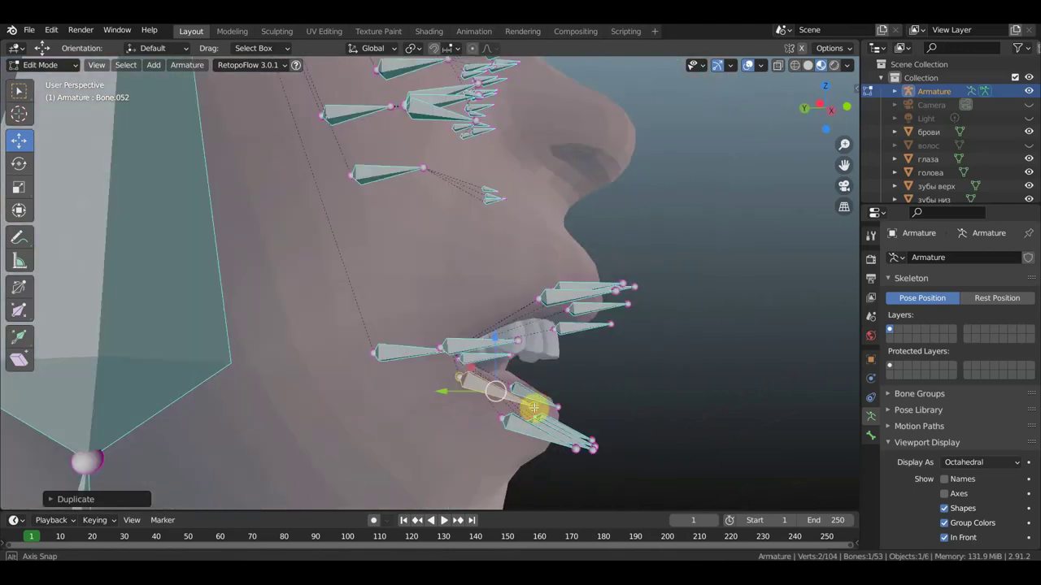
pyautogui.moveTo(534, 409)
pyautogui.mouseDown(button='middle')
pyautogui.moveTo(430, 414)
pyautogui.moveTo(425, 448)
pyautogui.mouseUp(button='middle')
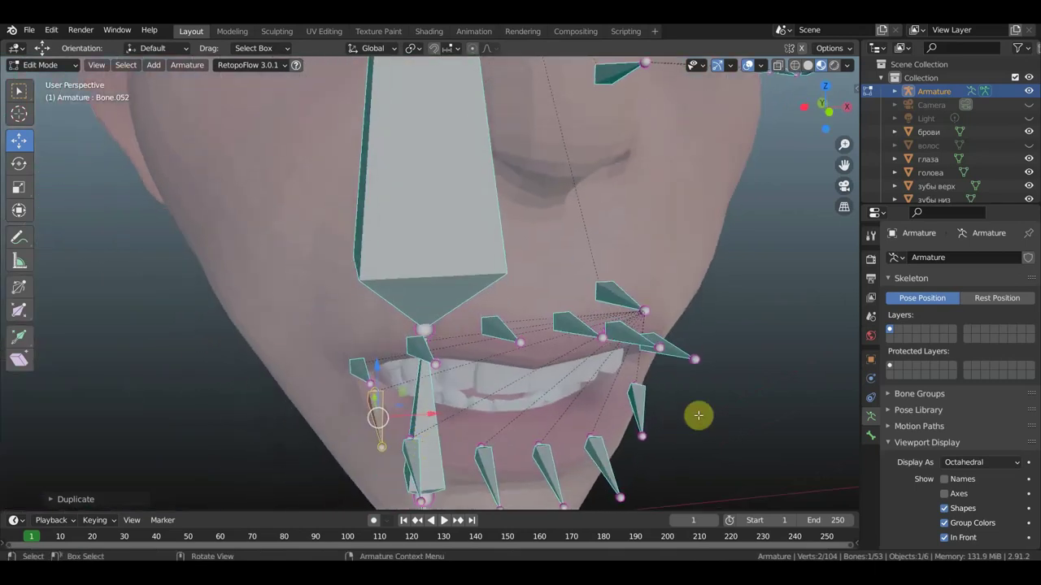
pyautogui.moveTo(697, 434); pyautogui.dragTo(660, 426, button='middle')
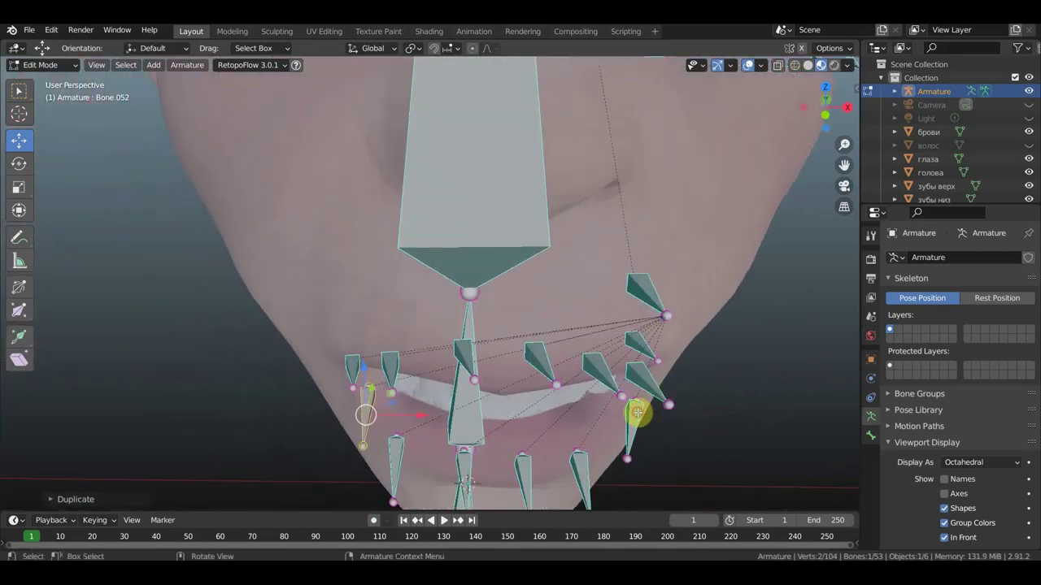
pyautogui.click(637, 413)
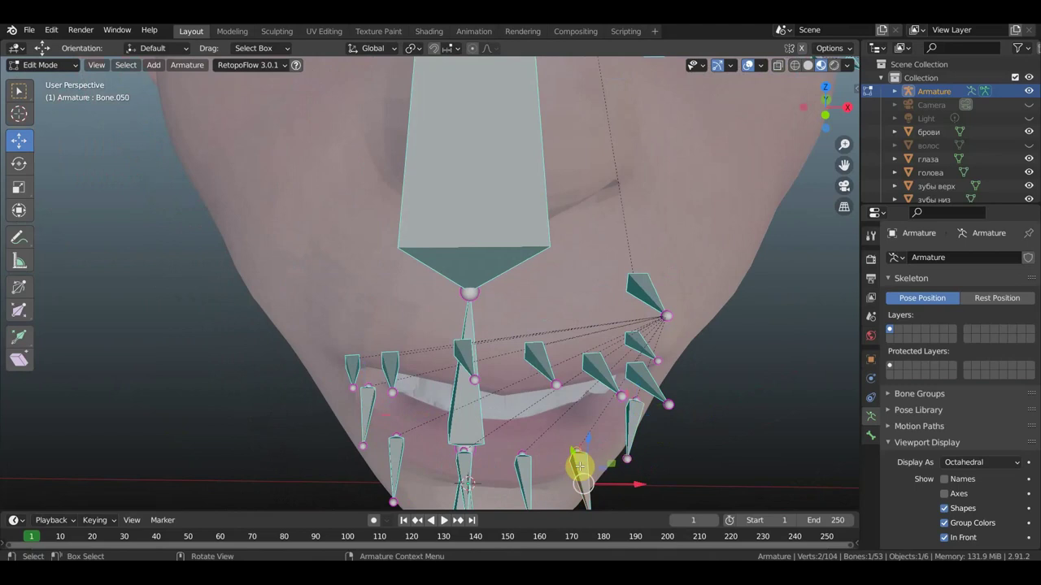
pyautogui.moveTo(579, 466); pyautogui.dragTo(595, 465)
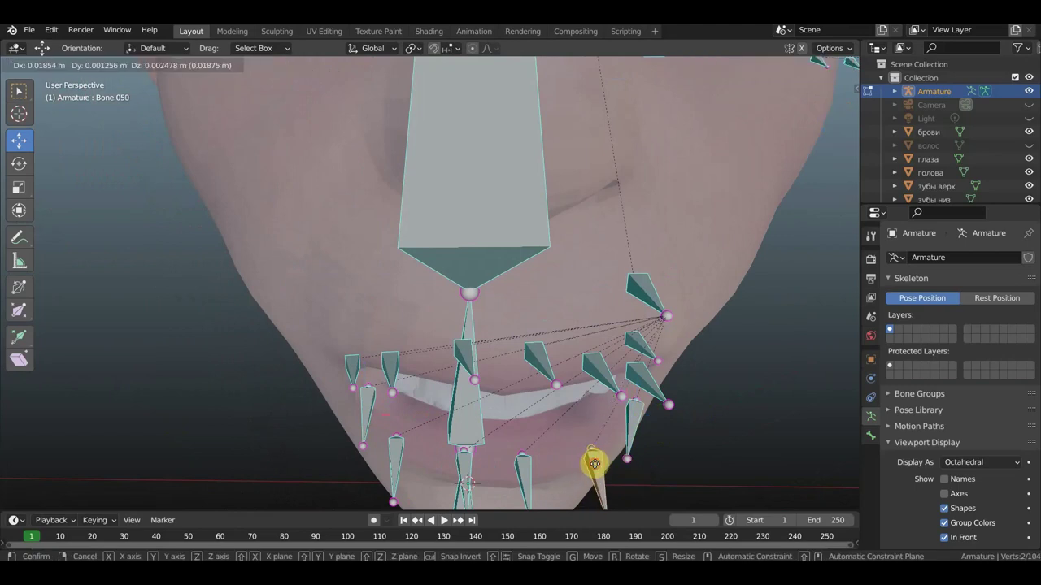
# Step: Raise the selected lower-lip bone slightly to follow the lip line
pyautogui.moveTo(609, 464)
pyautogui.mouseDown(button='middle')
pyautogui.moveTo(622, 421)
pyautogui.moveTo(569, 407)
pyautogui.mouseUp(button='middle')
pyautogui.moveTo(413, 174)
pyautogui.mouseDown(button='middle')
pyautogui.moveTo(420, 167)
pyautogui.moveTo(395, 165)
pyautogui.moveTo(360, 209)
pyautogui.mouseUp(button='middle')
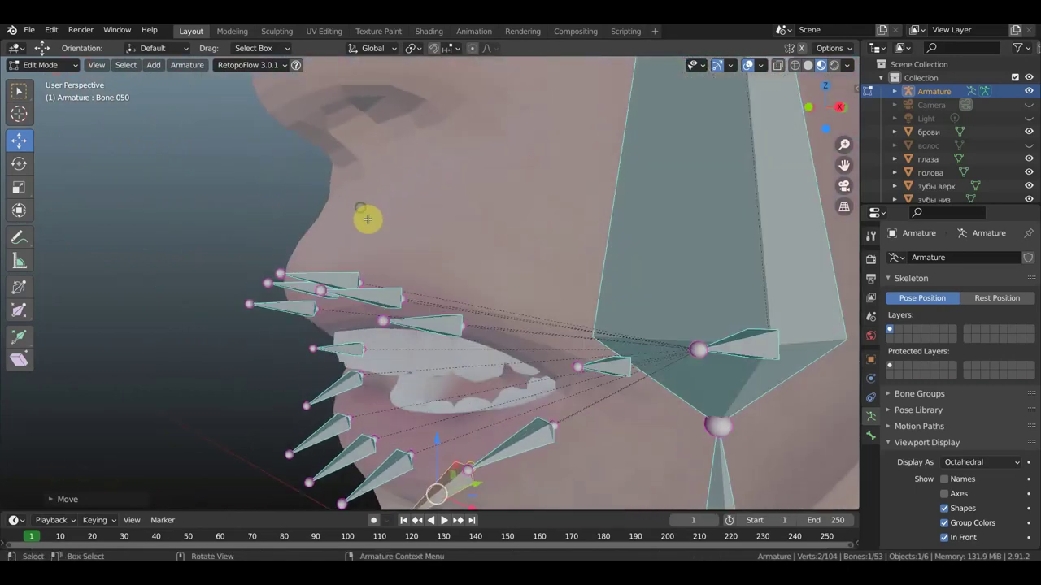
pyautogui.moveTo(467, 327)
pyautogui.mouseDown(button='middle')
pyautogui.moveTo(504, 276)
pyautogui.moveTo(562, 274)
pyautogui.moveTo(622, 200)
pyautogui.mouseUp(button='middle')
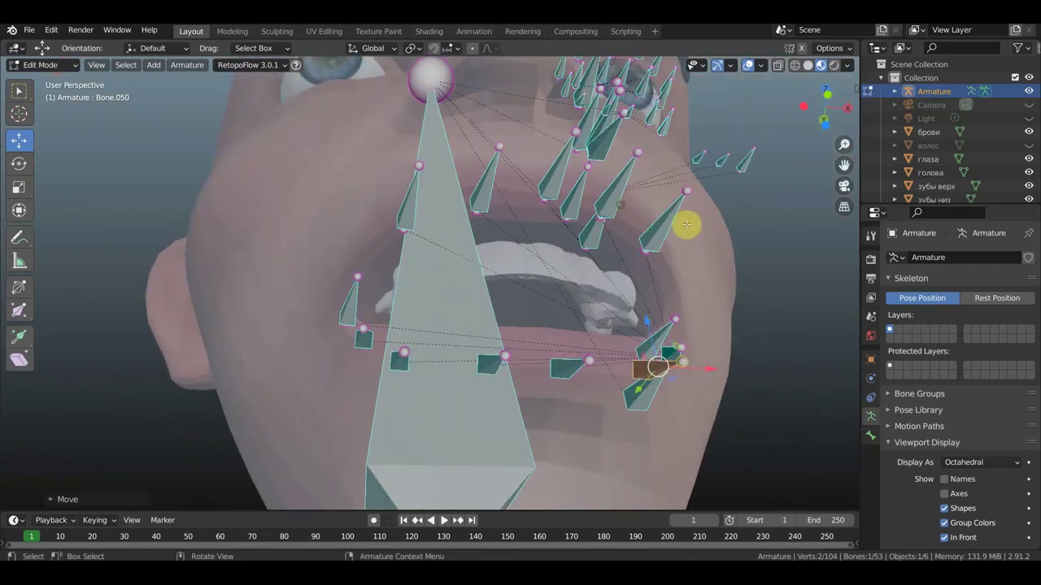
pyautogui.moveTo(686, 225); pyautogui.dragTo(710, 242, button='middle')
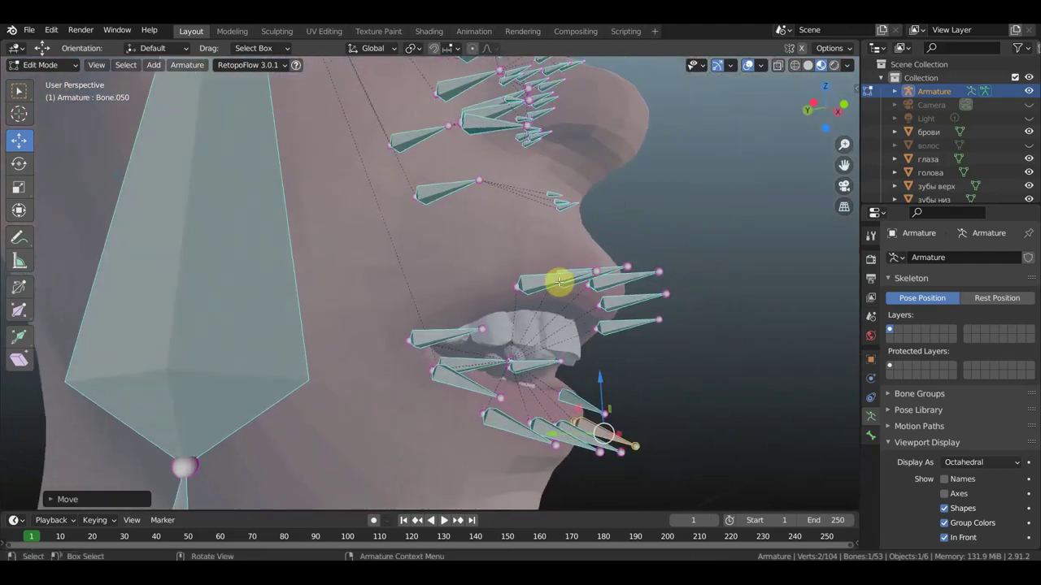
pyautogui.moveTo(537, 282)
pyautogui.mouseDown(button='middle')
pyautogui.moveTo(516, 314)
pyautogui.moveTo(495, 318)
pyautogui.moveTo(412, 297)
pyautogui.mouseUp(button='middle')
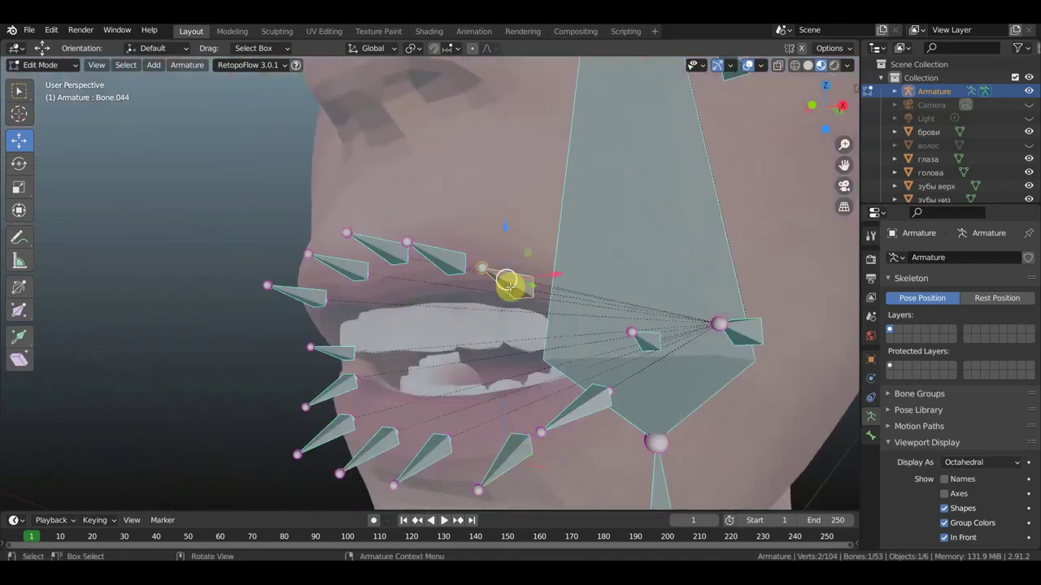
pyautogui.moveTo(506, 279); pyautogui.dragTo(512, 272)
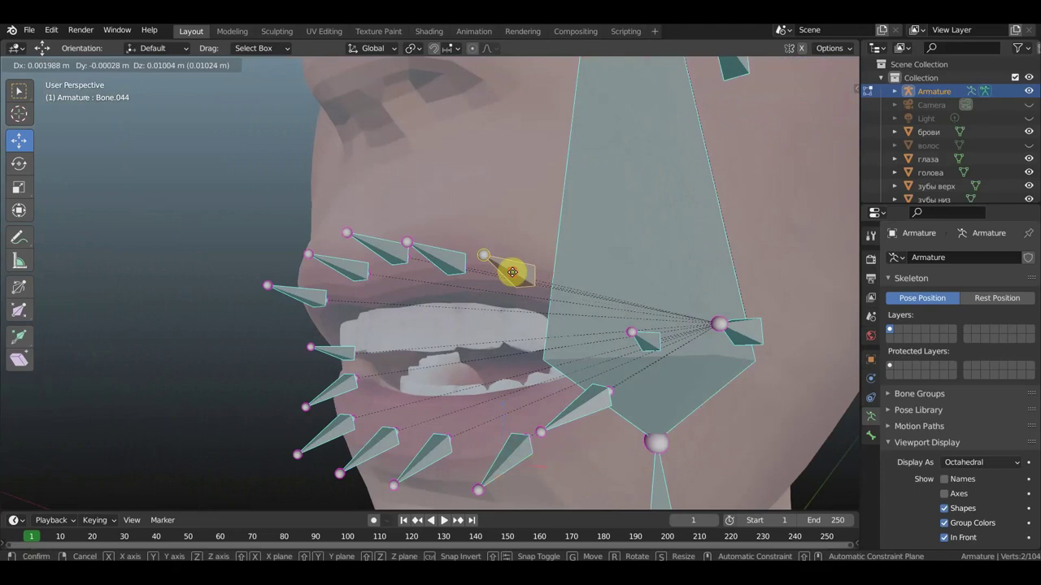
pyautogui.click(512, 273)
# Step: Move the mouth-corner bone Bone.046 toward the lips, checking it from the side and in perspective
pyautogui.click(454, 262)
pyautogui.moveTo(454, 263); pyautogui.dragTo(548, 316, button='middle')
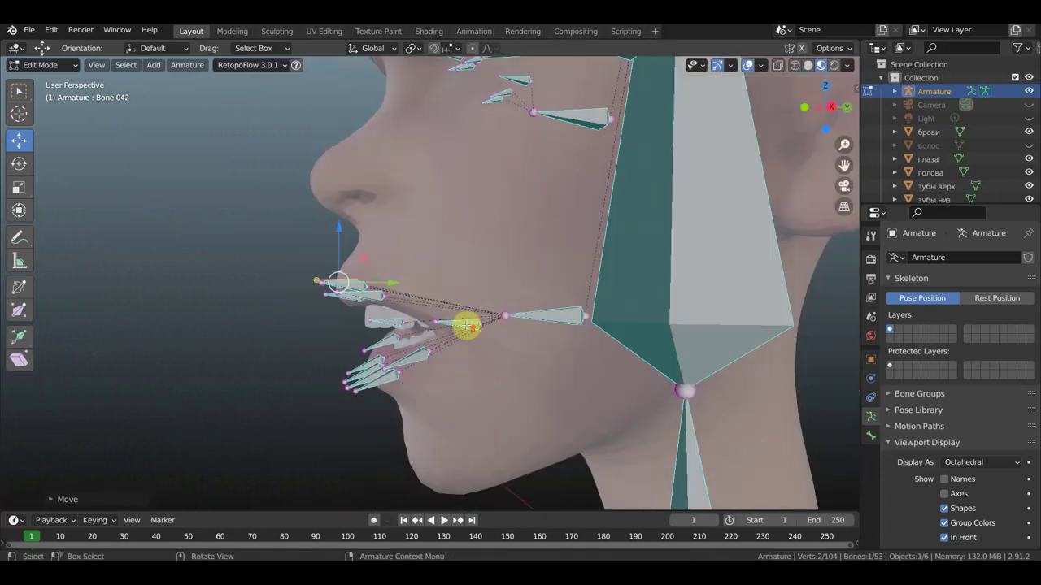
pyautogui.scroll(3, 467, 326)
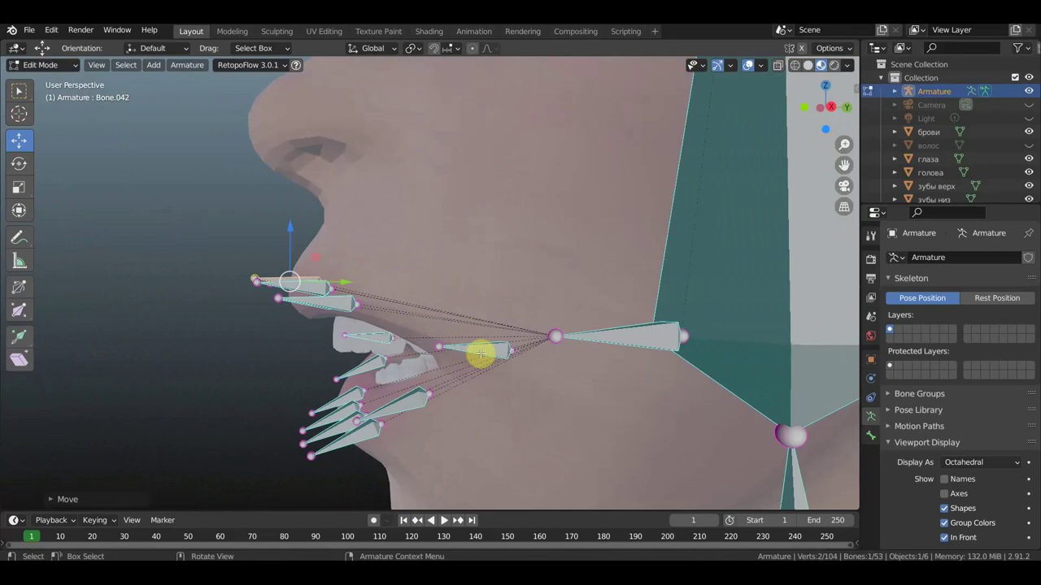
pyautogui.moveTo(480, 352); pyautogui.dragTo(486, 340, button='middle')
pyautogui.scroll(1, 467, 341)
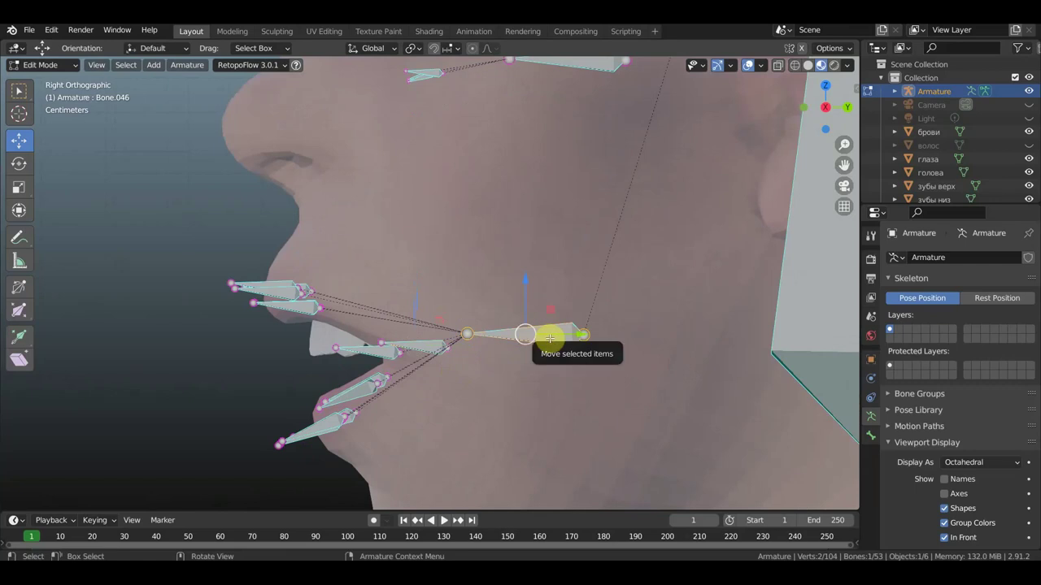
pyautogui.moveTo(547, 338)
pyautogui.mouseDown()
pyautogui.moveTo(484, 336)
pyautogui.moveTo(393, 310)
pyautogui.moveTo(501, 344)
pyautogui.mouseUp()
pyautogui.moveTo(502, 344)
pyautogui.mouseDown(button='middle')
pyautogui.moveTo(534, 360)
pyautogui.moveTo(560, 284)
pyautogui.moveTo(618, 304)
pyautogui.moveTo(641, 291)
pyautogui.mouseUp(button='middle')
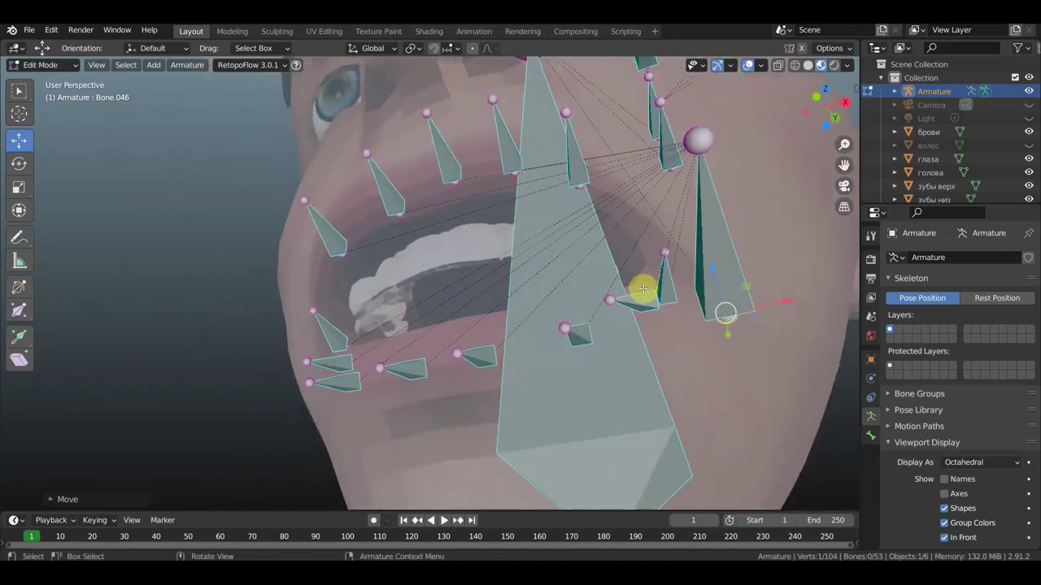
# Step: From the bottom view, move the long mouth bone left and up into place
pyautogui.press('`')
pyautogui.click(642, 366)
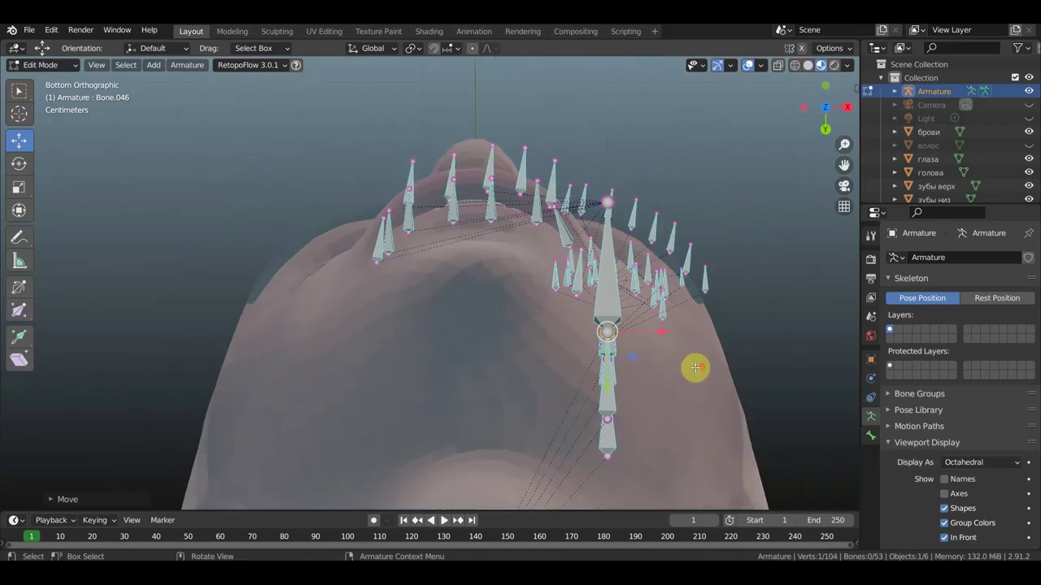
pyautogui.moveTo(669, 369)
pyautogui.mouseDown(button='middle')
pyautogui.moveTo(633, 429)
pyautogui.moveTo(657, 467)
pyautogui.moveTo(626, 428)
pyautogui.moveTo(657, 379)
pyautogui.mouseUp(button='middle')
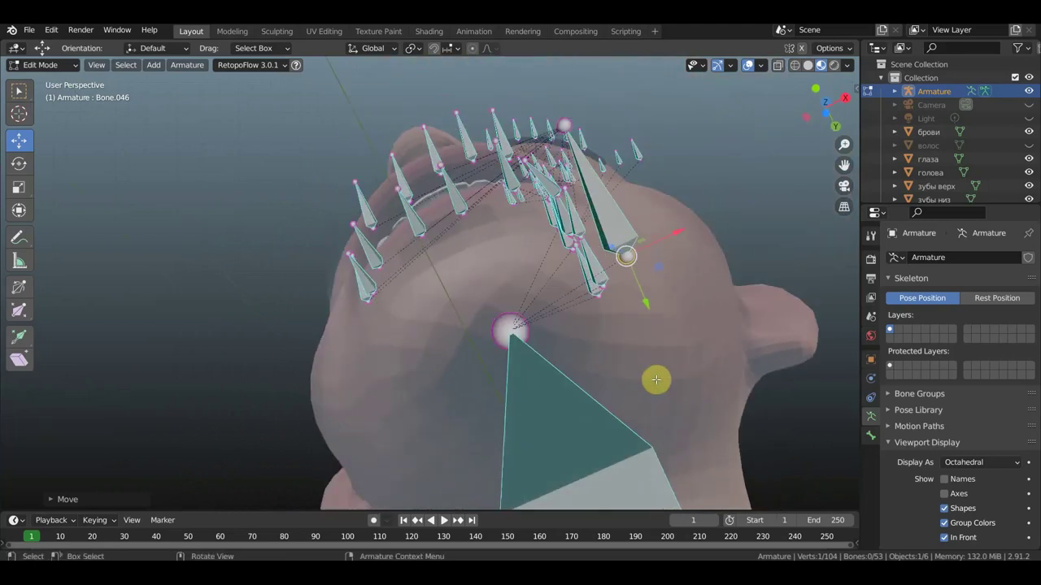
pyautogui.press('`')
pyautogui.click(668, 460)
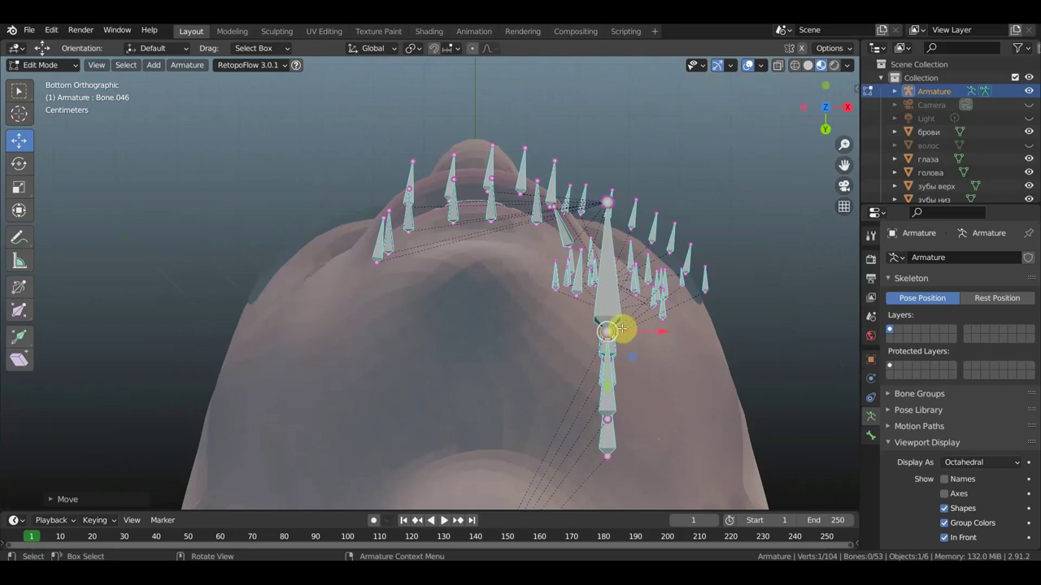
pyautogui.press('g')
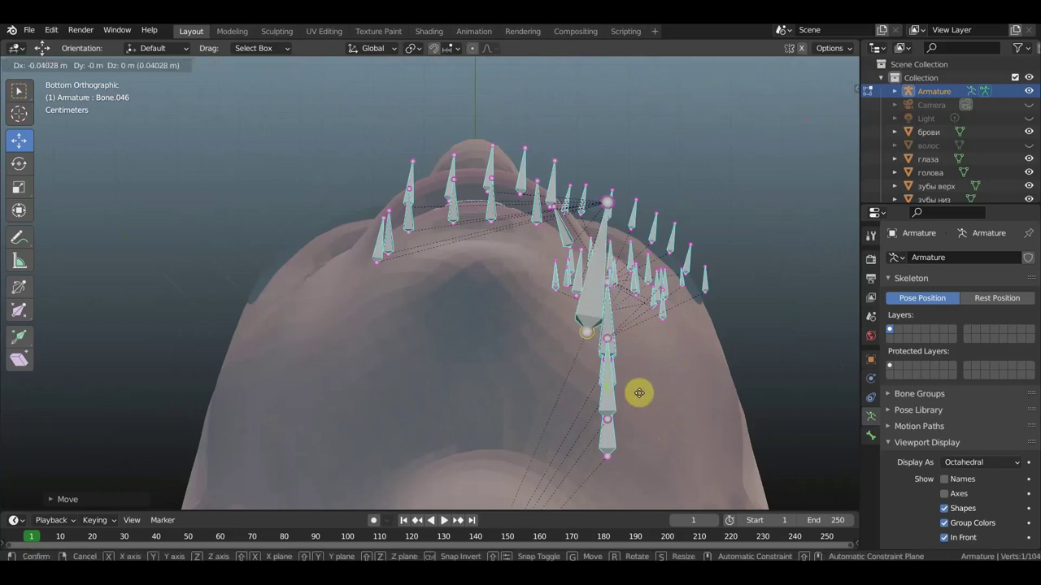
pyautogui.click(659, 378)
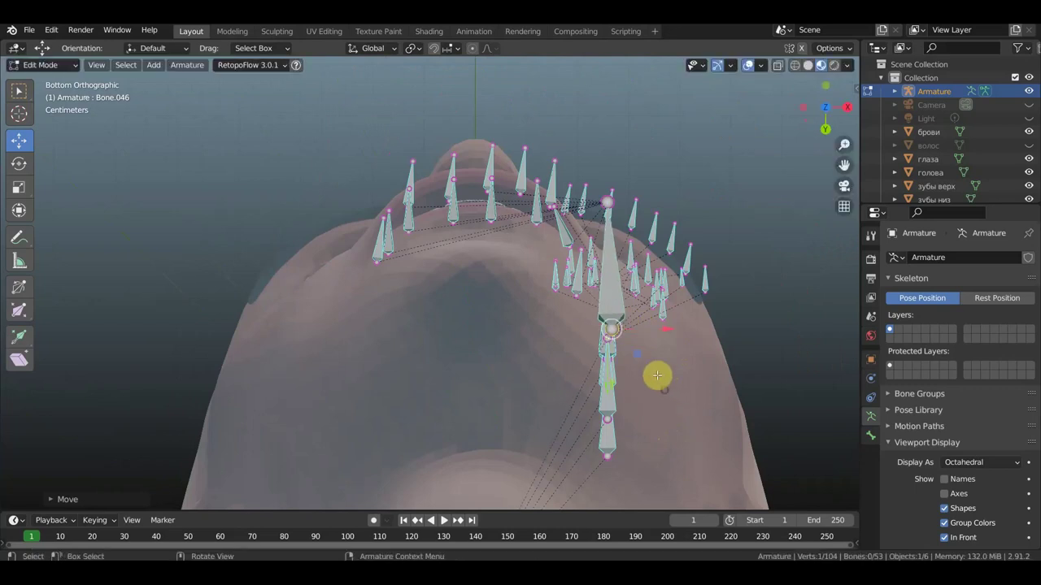
pyautogui.moveTo(609, 275); pyautogui.dragTo(483, 279)
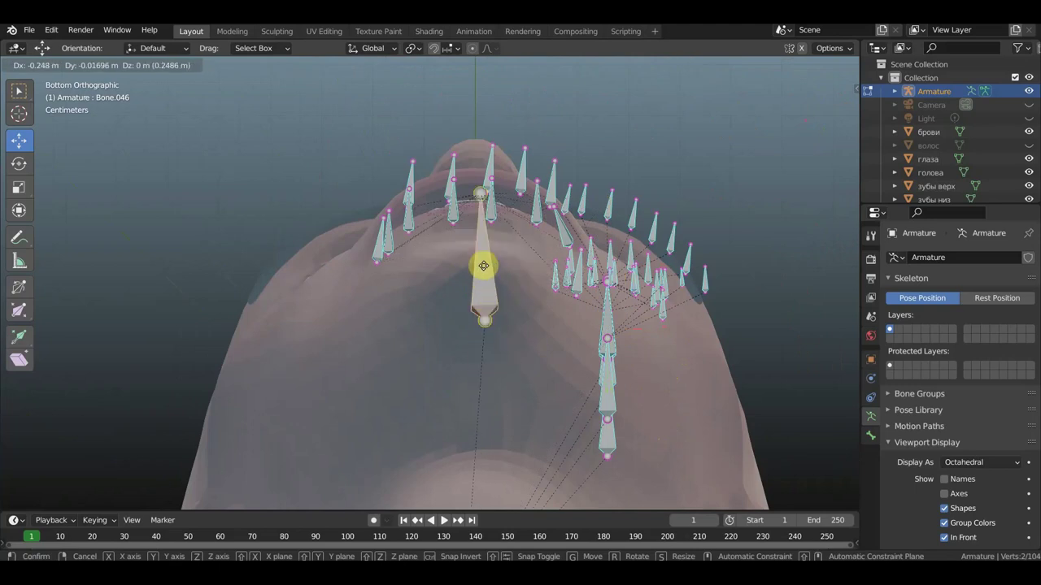
pyautogui.moveTo(483, 279); pyautogui.dragTo(483, 261)
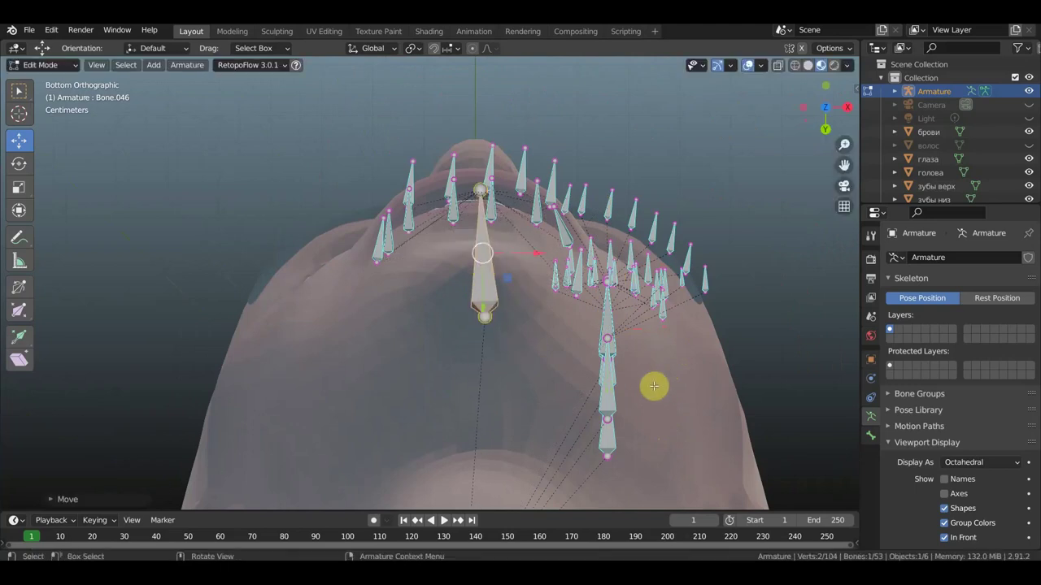
# Step: Extend the bone's tip back toward the jaw and raise it slightly
pyautogui.moveTo(525, 350)
pyautogui.mouseDown(button='middle')
pyautogui.moveTo(430, 443)
pyautogui.moveTo(439, 420)
pyautogui.mouseUp(button='middle')
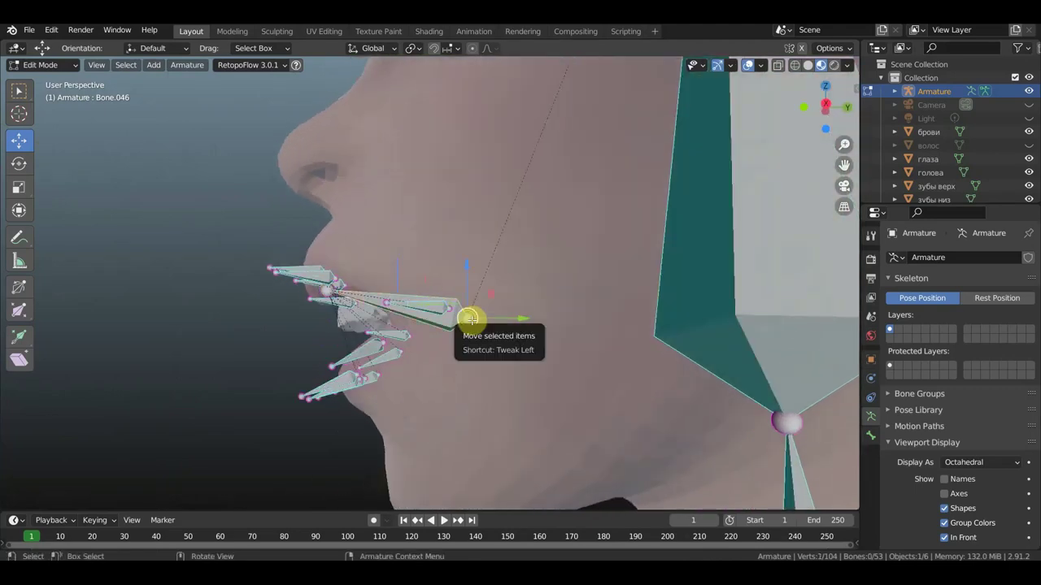
pyautogui.moveTo(469, 319); pyautogui.dragTo(493, 319)
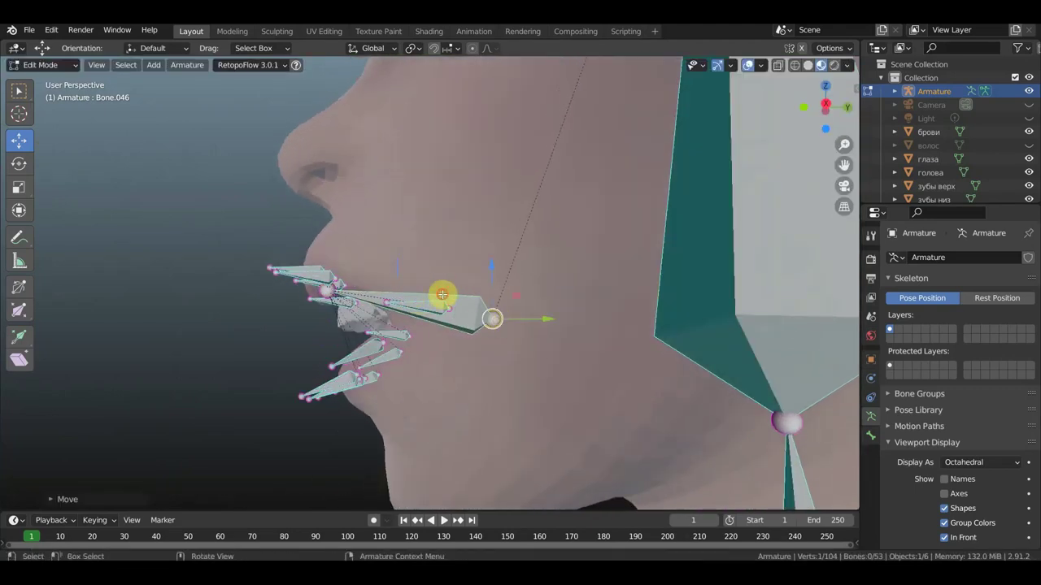
pyautogui.press('g')
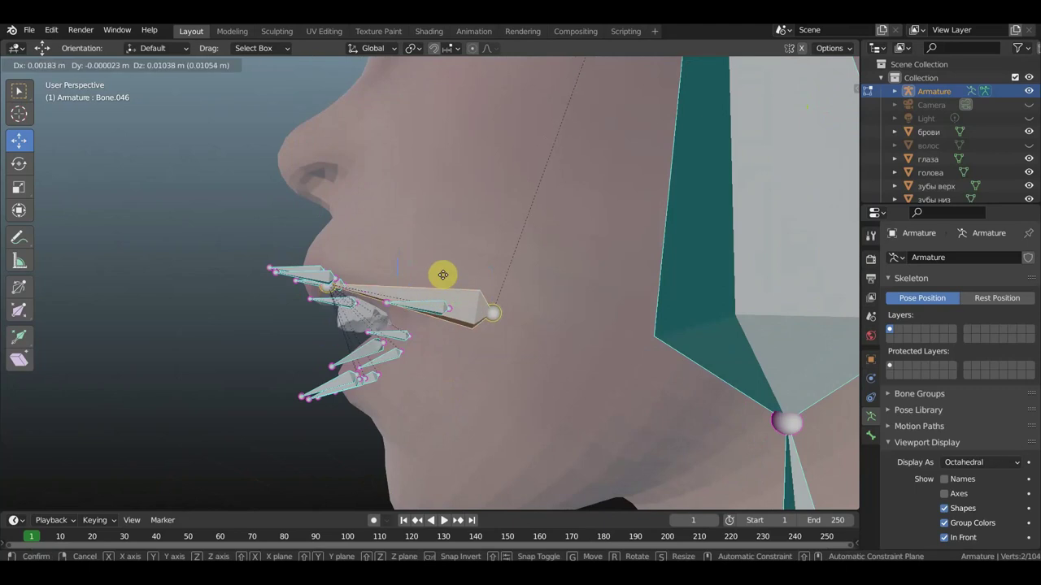
pyautogui.click(439, 271)
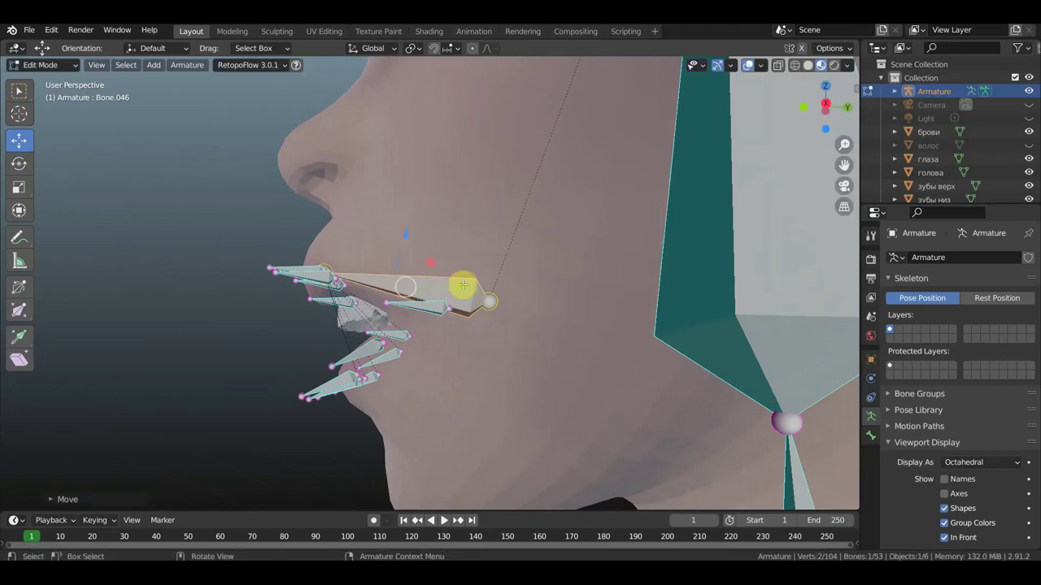
# Step: In the right side view, rotate the bone and lower its tip so it lies along the cheek
pyautogui.press('KP_3')
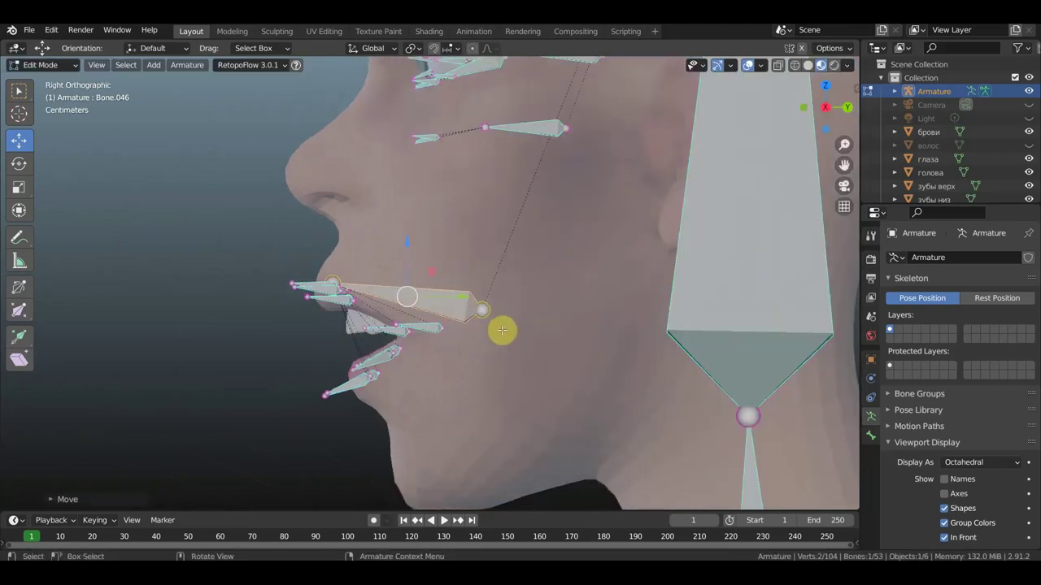
pyautogui.press('r')
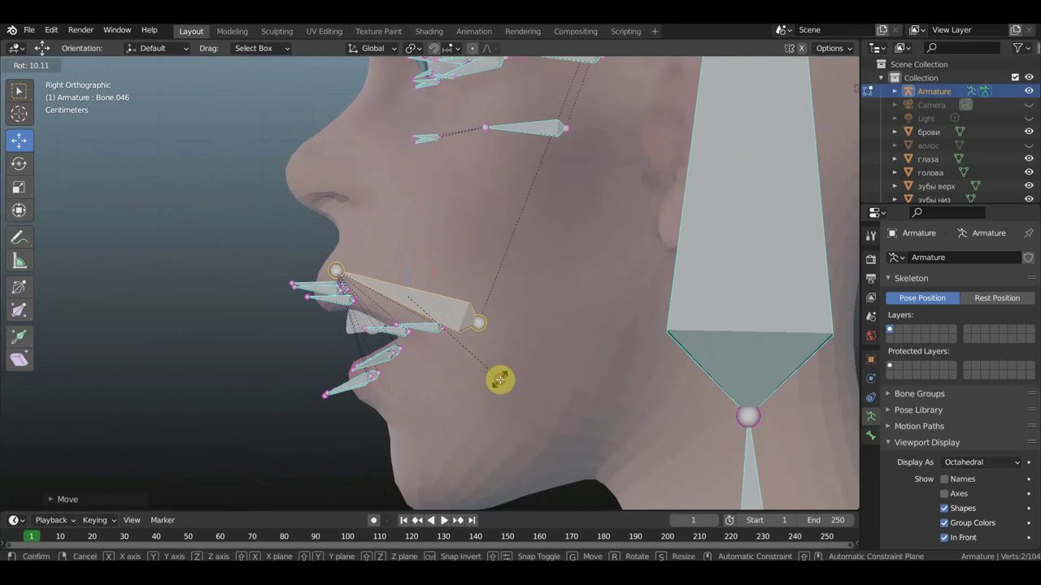
pyautogui.click(504, 366)
pyautogui.press('g')
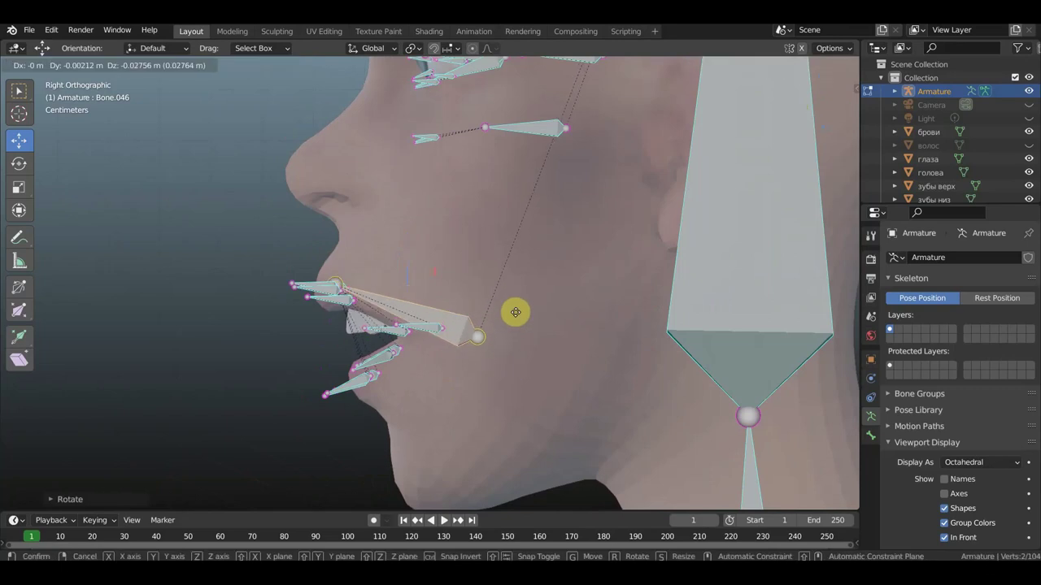
pyautogui.click(530, 314)
pyautogui.press('r')
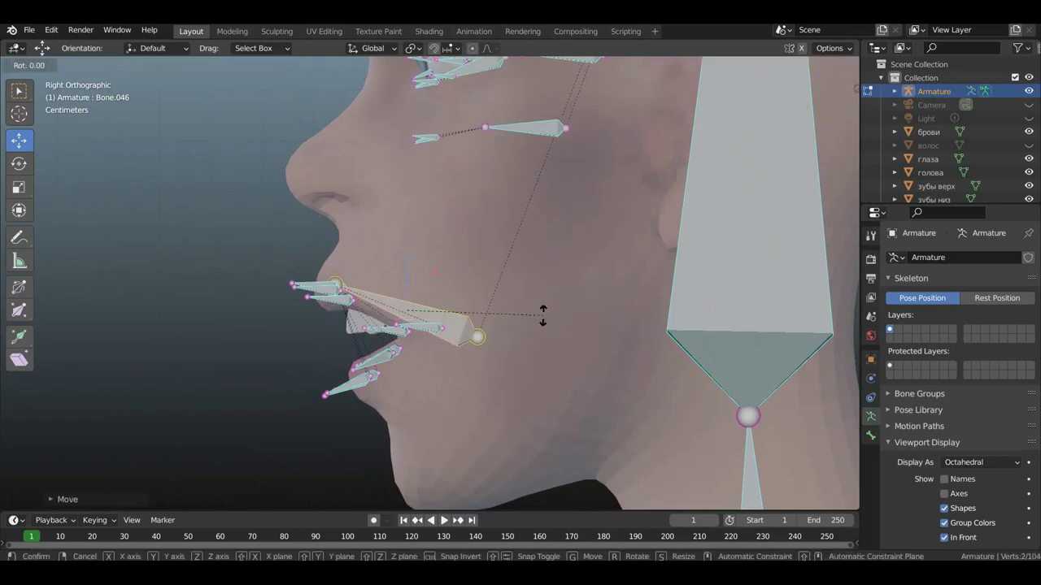
pyautogui.click(550, 290)
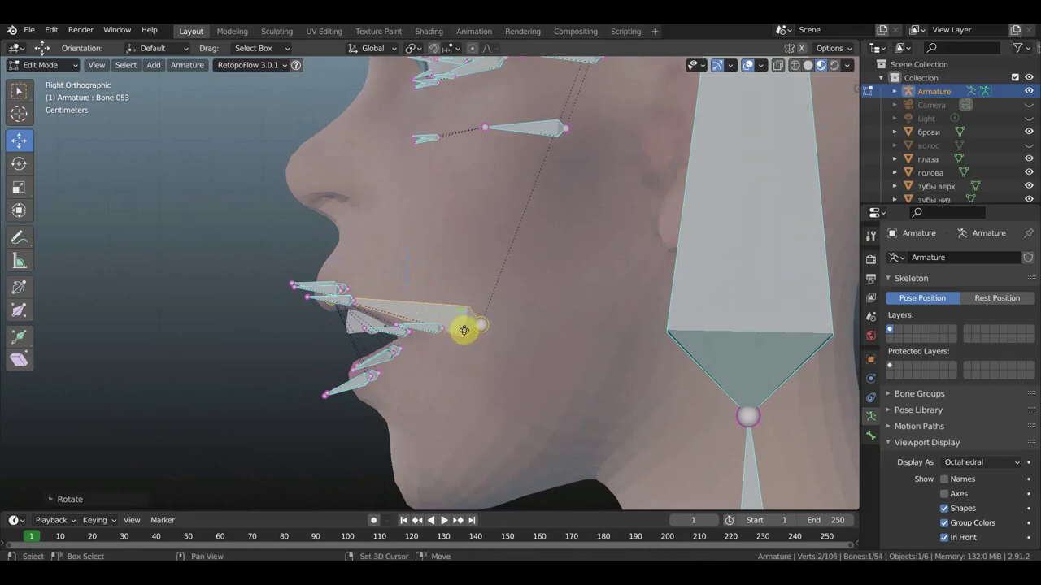
# Step: Create a copy of the mouth bone, rotate it downward and pull its end to the lower lip
pyautogui.press('e')
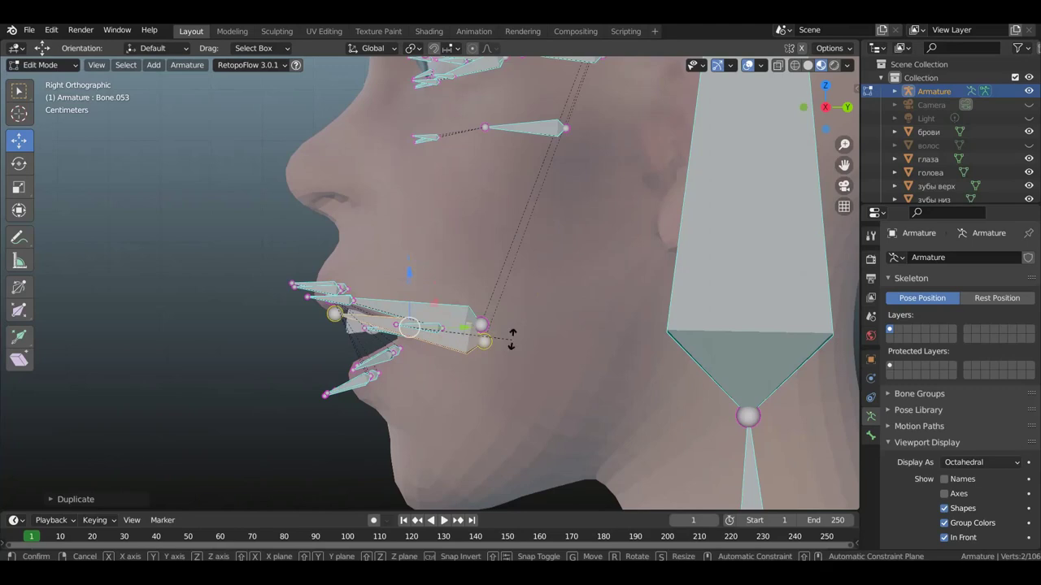
pyautogui.press('r')
pyautogui.click(497, 299)
pyautogui.press('g')
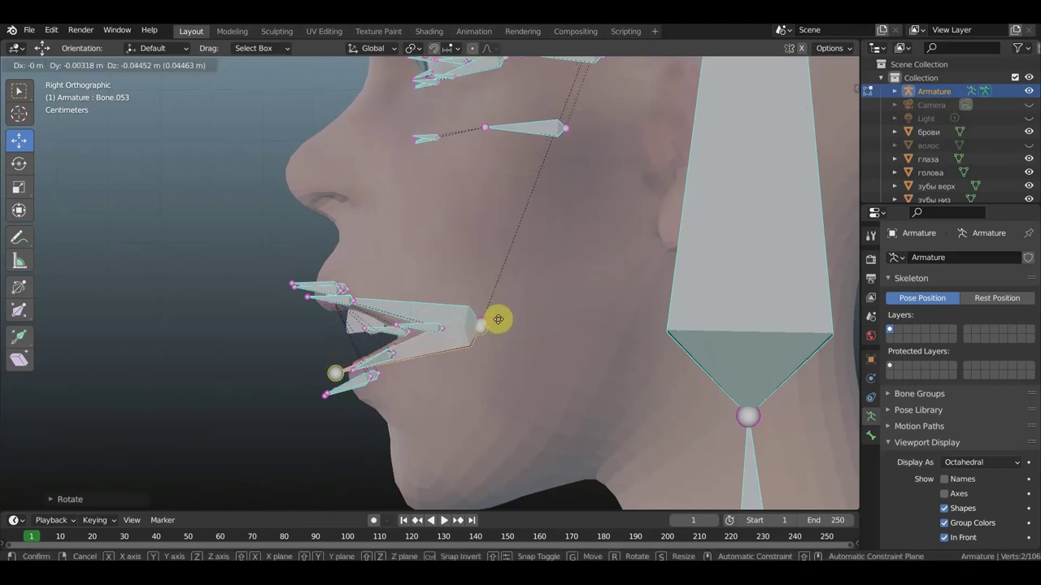
pyautogui.click(496, 316)
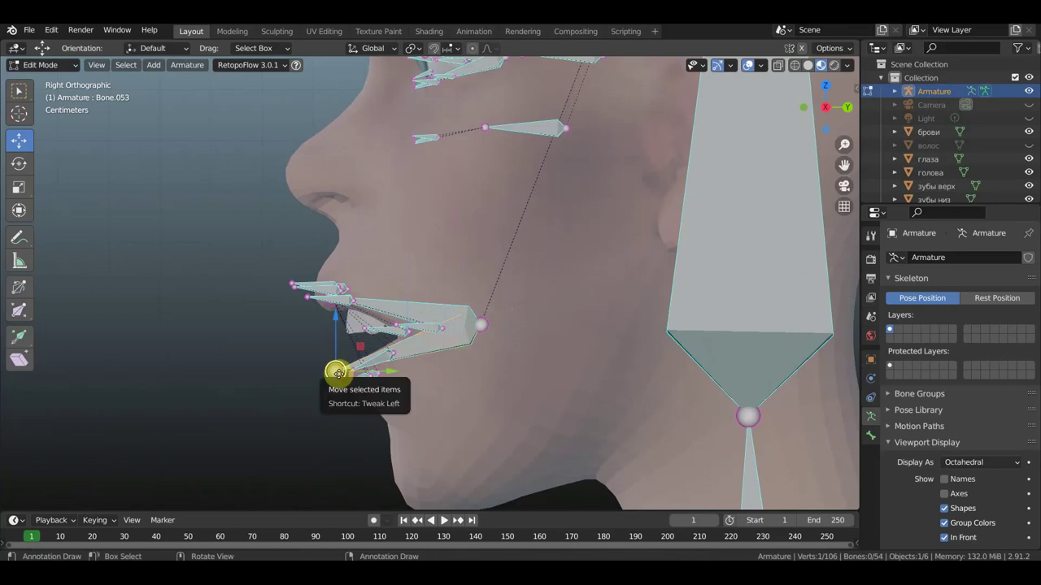
pyautogui.moveTo(336, 373); pyautogui.dragTo(355, 381)
# Step: From a front view, start selecting the lower-lip bones near the right corner
pyautogui.moveTo(395, 388)
pyautogui.mouseDown(button='middle')
pyautogui.moveTo(608, 384)
pyautogui.moveTo(586, 395)
pyautogui.mouseUp(button='middle')
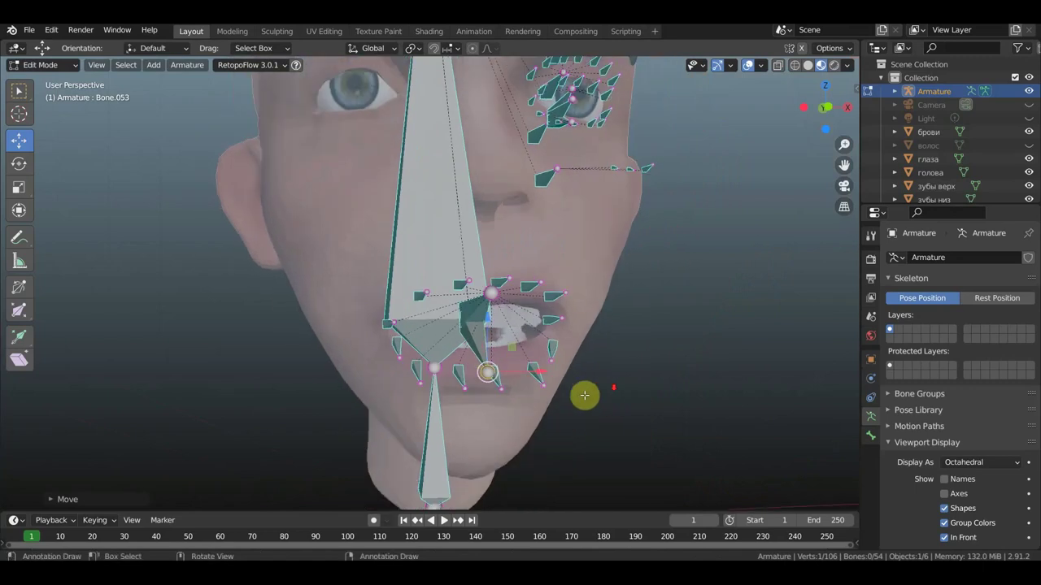
pyautogui.click(544, 366)
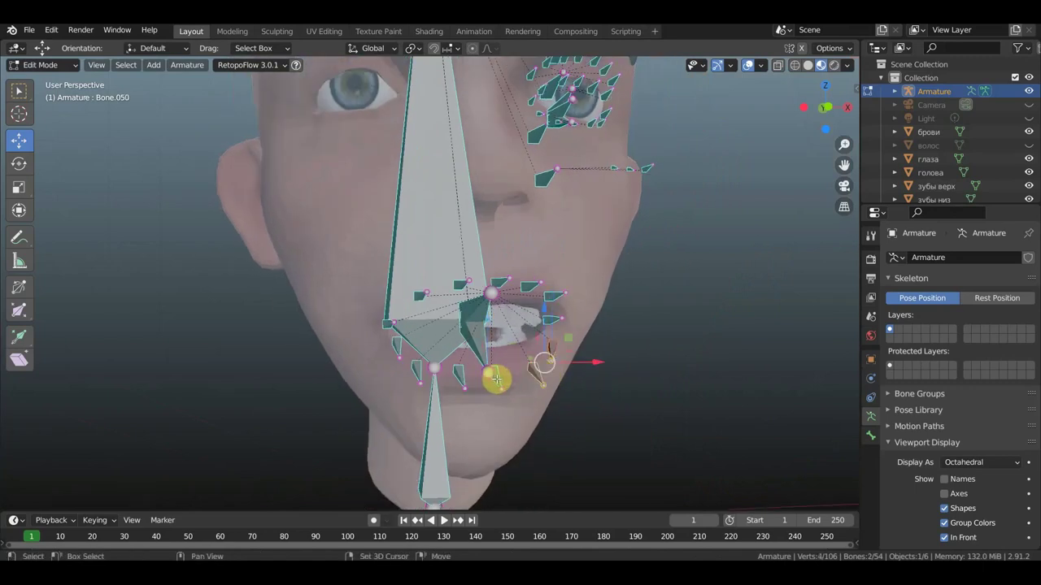
pyautogui.keyDown('shift'); pyautogui.click(448, 373); pyautogui.keyUp('shift')
# Step: Parent the remaining selected lower-lip bones to jaw bone Bone.053 with Keep Offset
pyautogui.keyDown('shift'); pyautogui.click(420, 368); pyautogui.keyUp('shift')
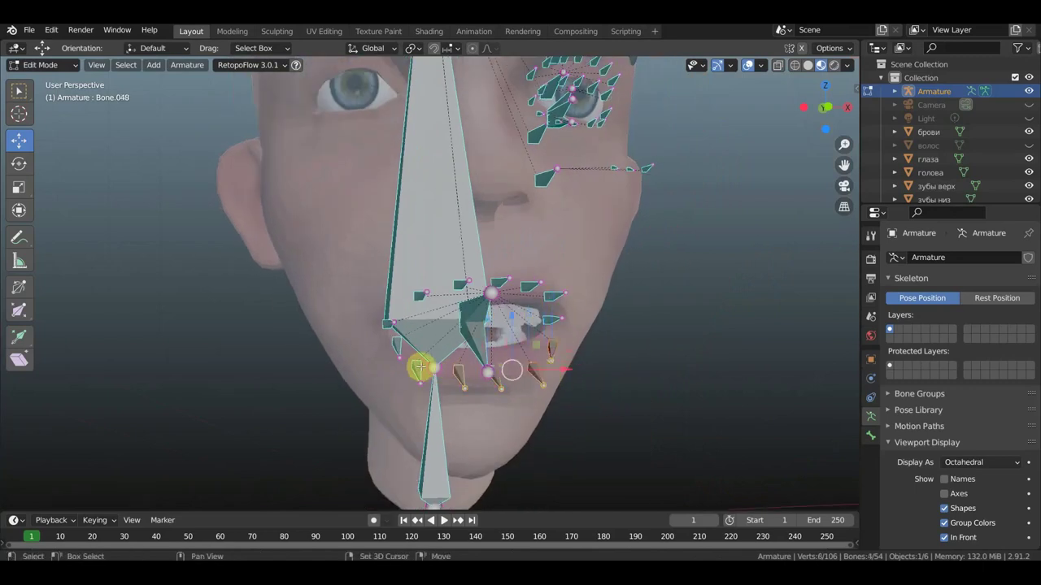
pyautogui.keyDown('shift'); pyautogui.click(396, 344); pyautogui.keyUp('shift')
pyautogui.keyDown('shift'); pyautogui.click(433, 351); pyautogui.keyUp('shift')
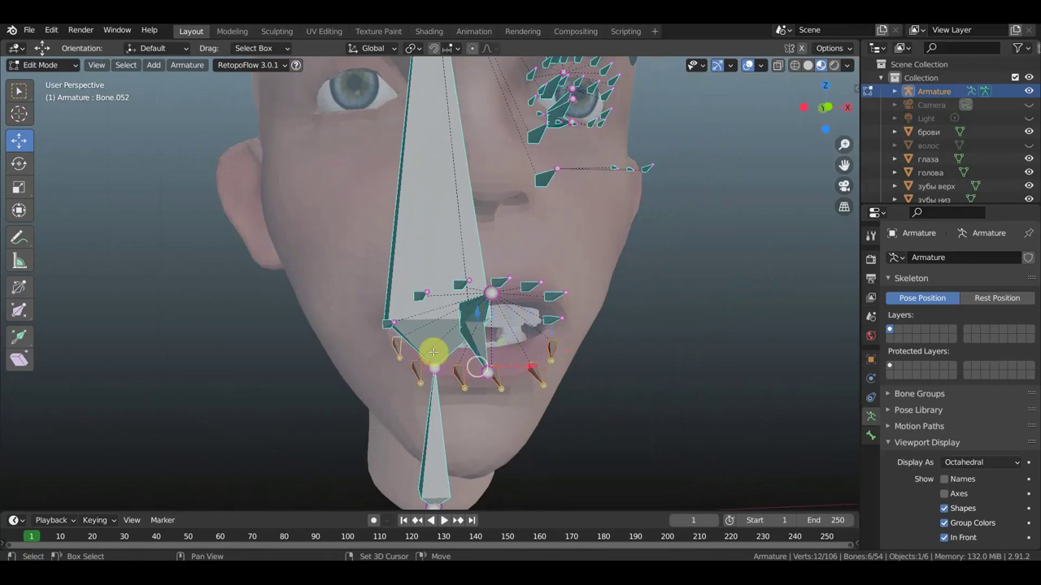
pyautogui.press('KP_3')
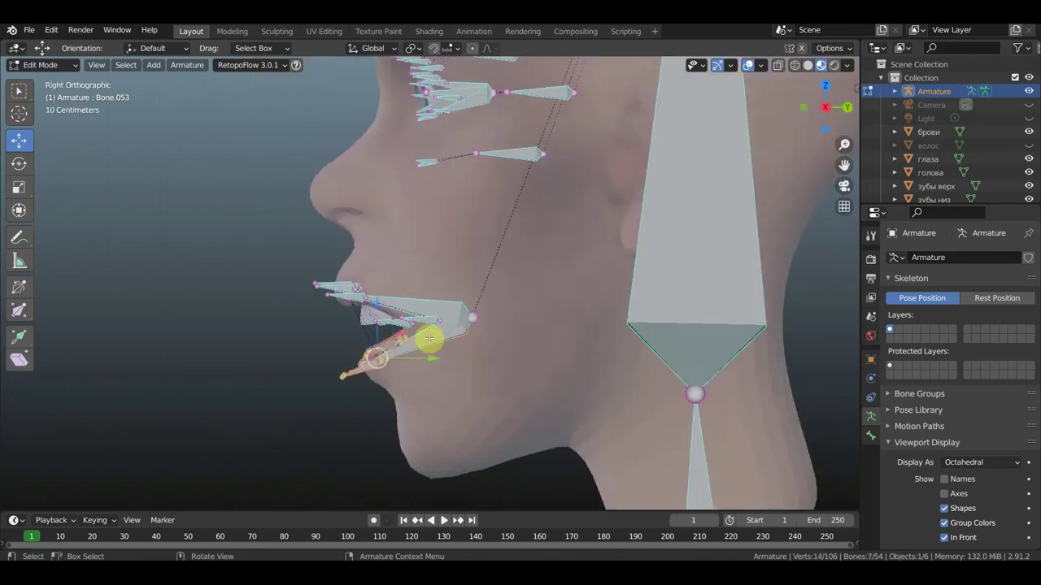
pyautogui.hotkey('ctrl', 'p')
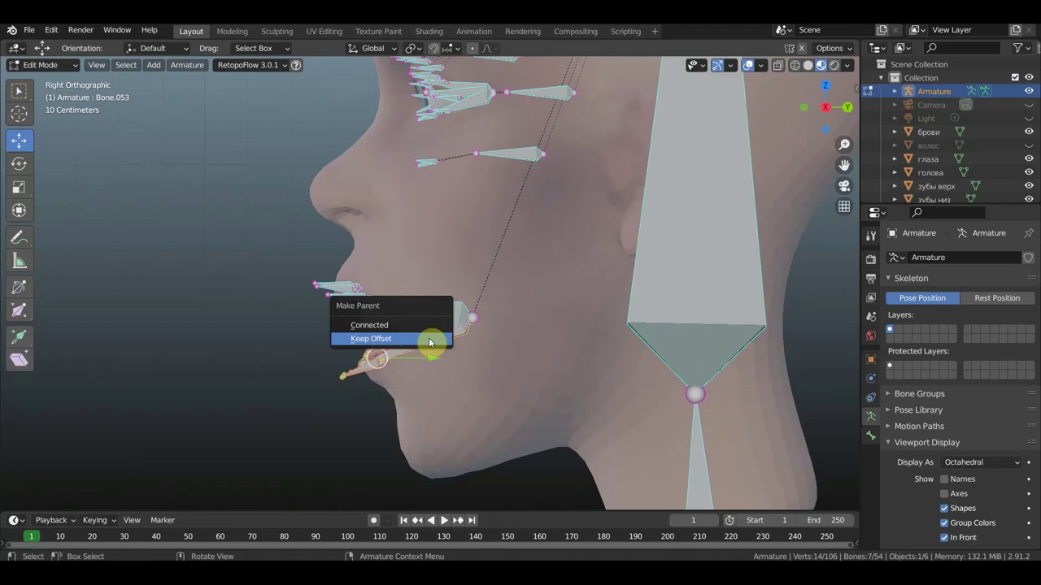
pyautogui.click(430, 343)
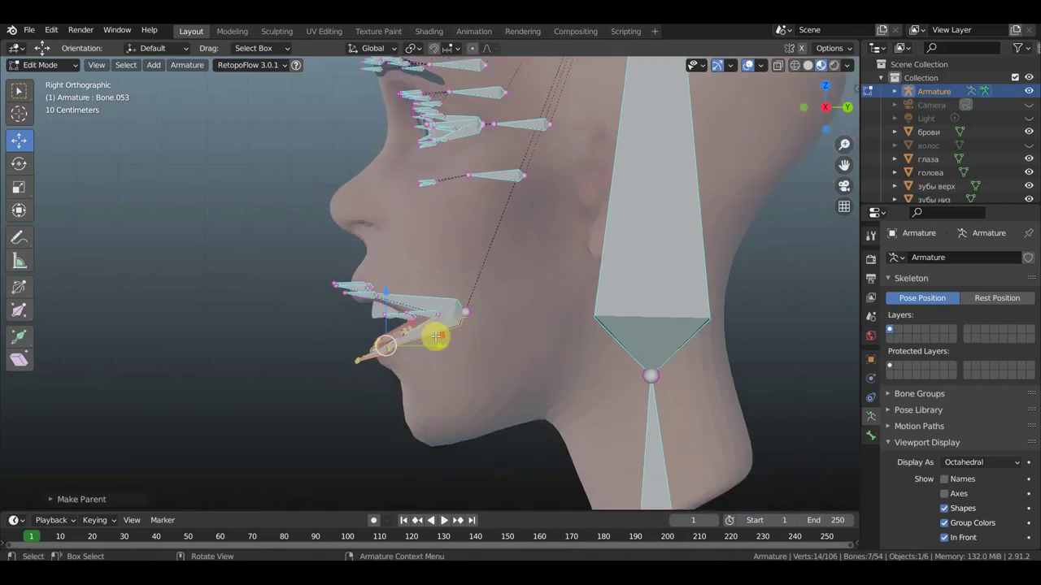
# Step: Select only the jaw bone and duplicate it
pyautogui.scroll(-3, 431, 337)
pyautogui.scroll(-2, 455, 299)
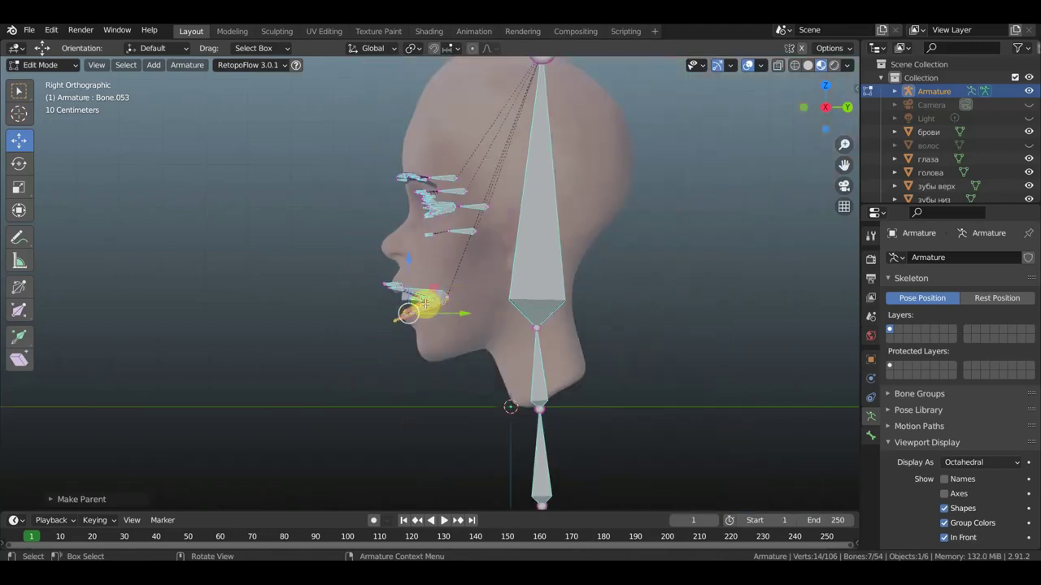
pyautogui.click(430, 307)
pyautogui.scroll(1, 442, 309)
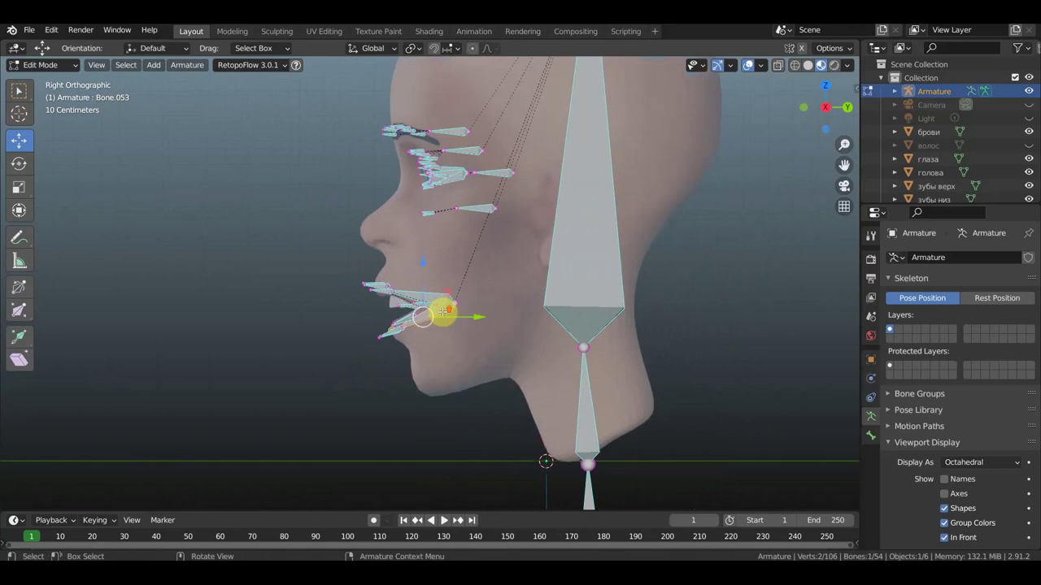
pyautogui.scroll(1, 443, 312)
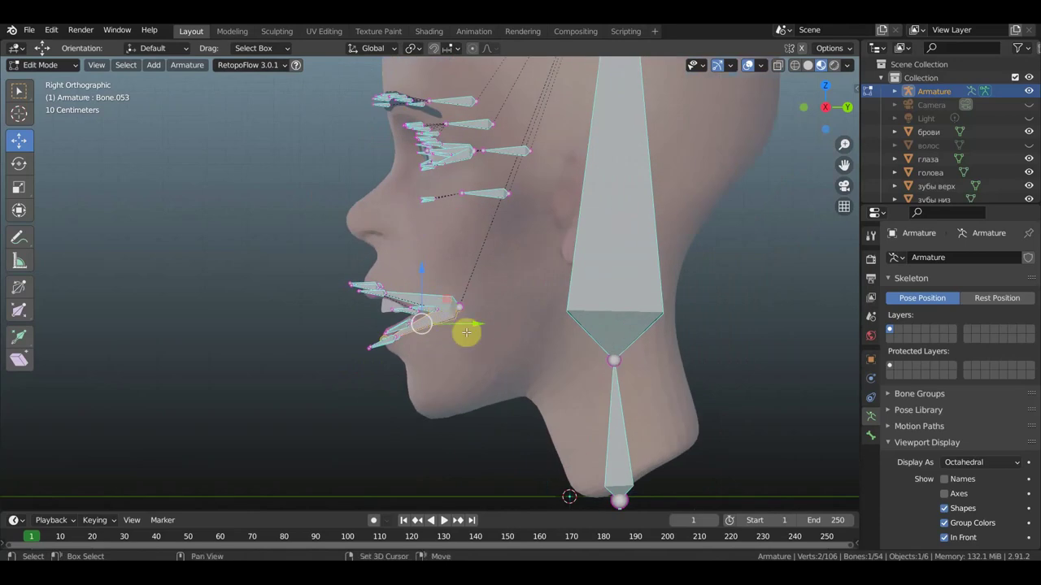
pyautogui.hotkey('shift', 'd')
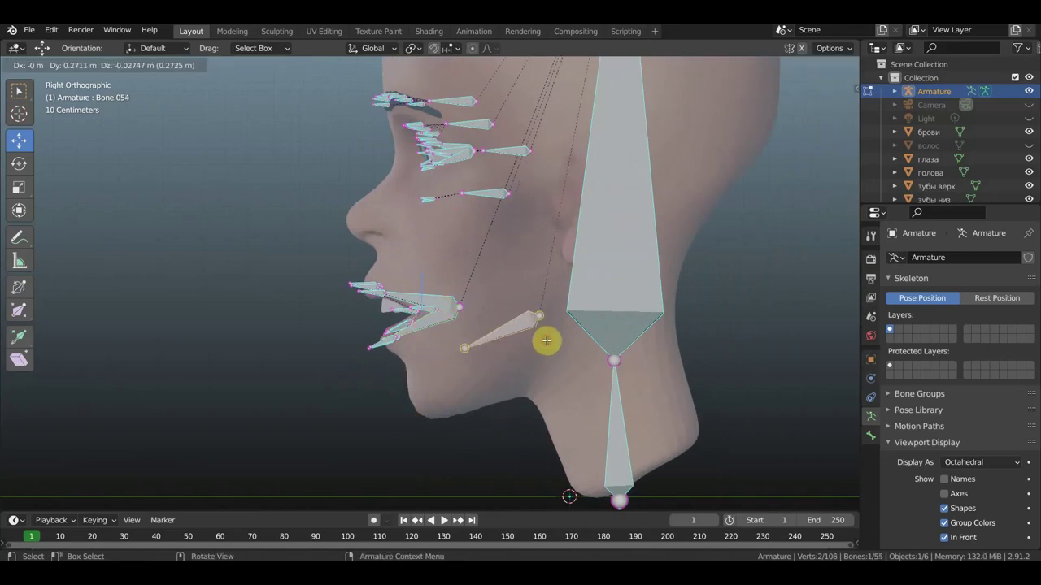
# Step: Place the duplicated bone on the cheek, rotating, lengthening and moving it into position
pyautogui.click(546, 341)
pyautogui.press('r')
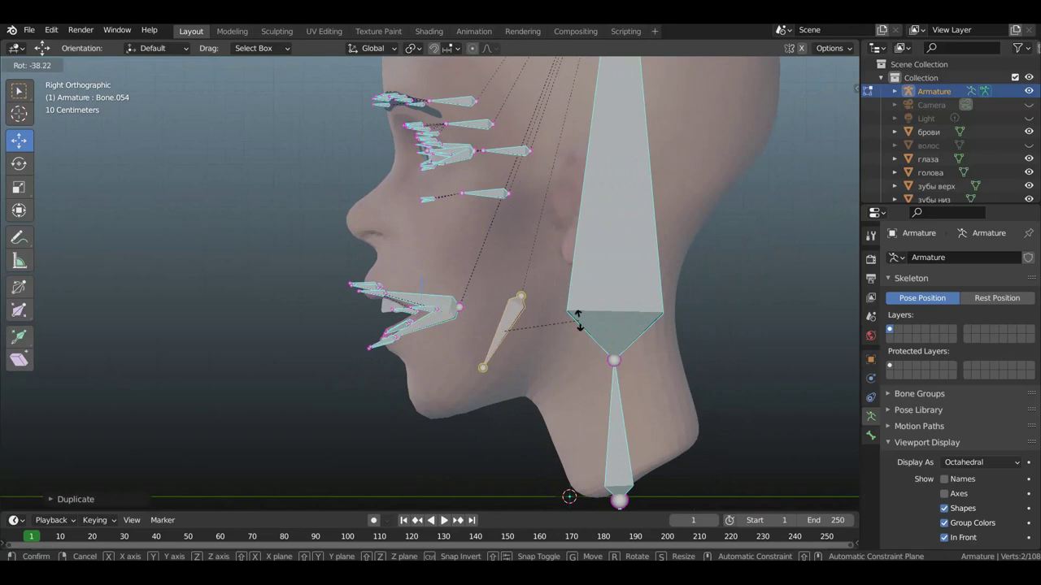
pyautogui.click(592, 343)
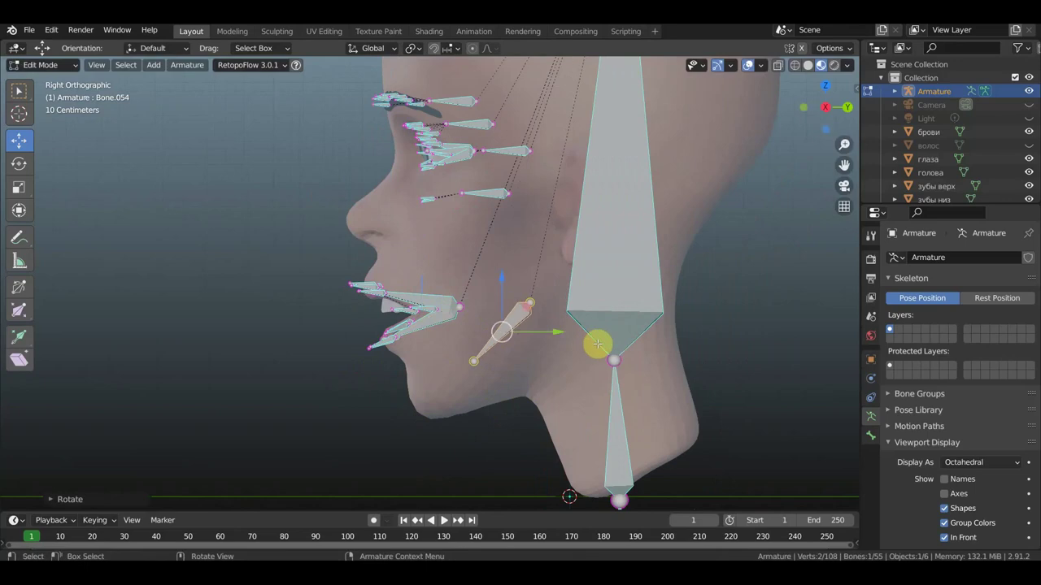
pyautogui.press('s')
pyautogui.click(658, 348)
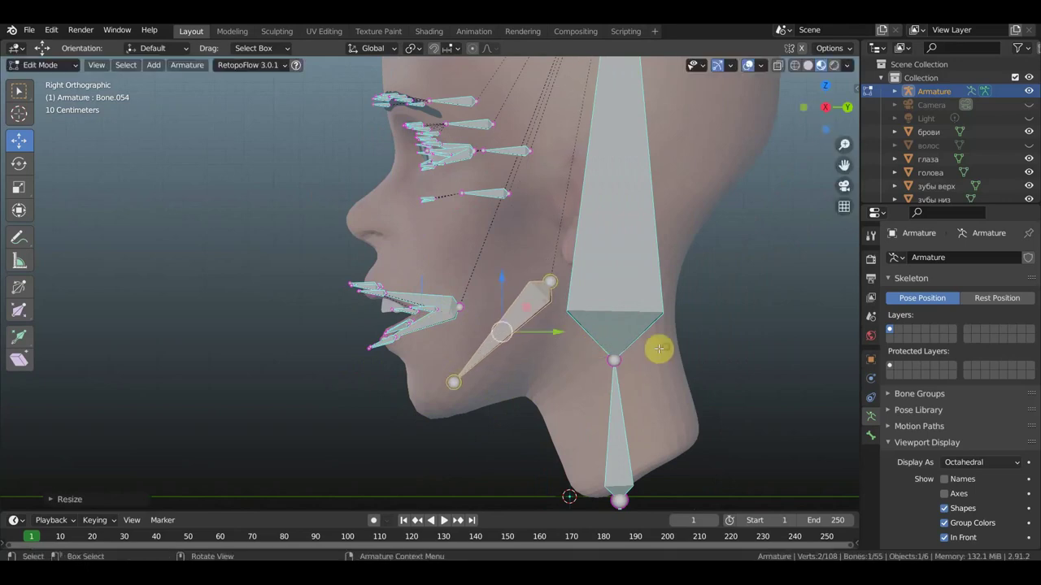
pyautogui.press('g')
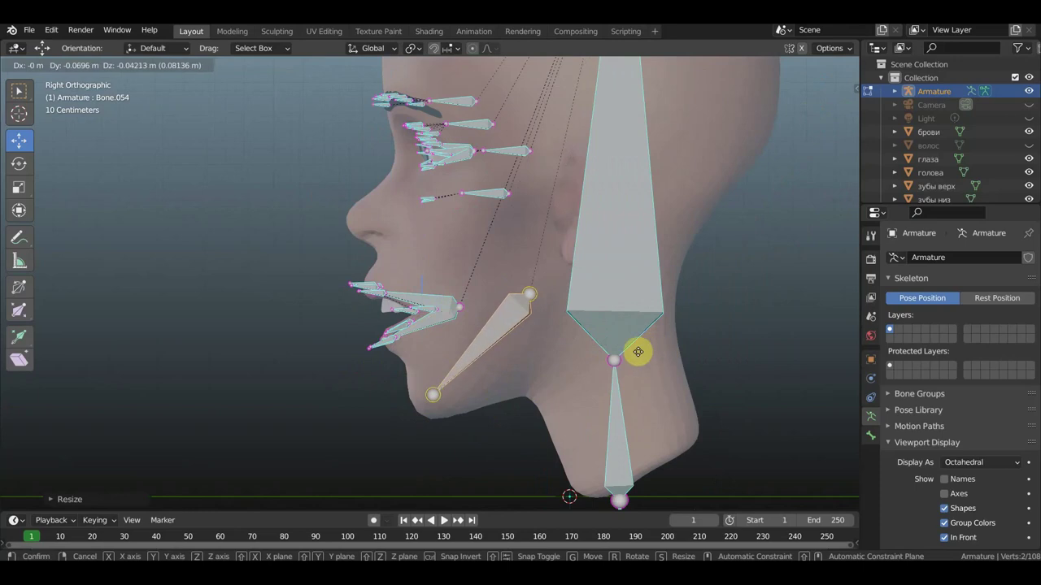
pyautogui.click(646, 354)
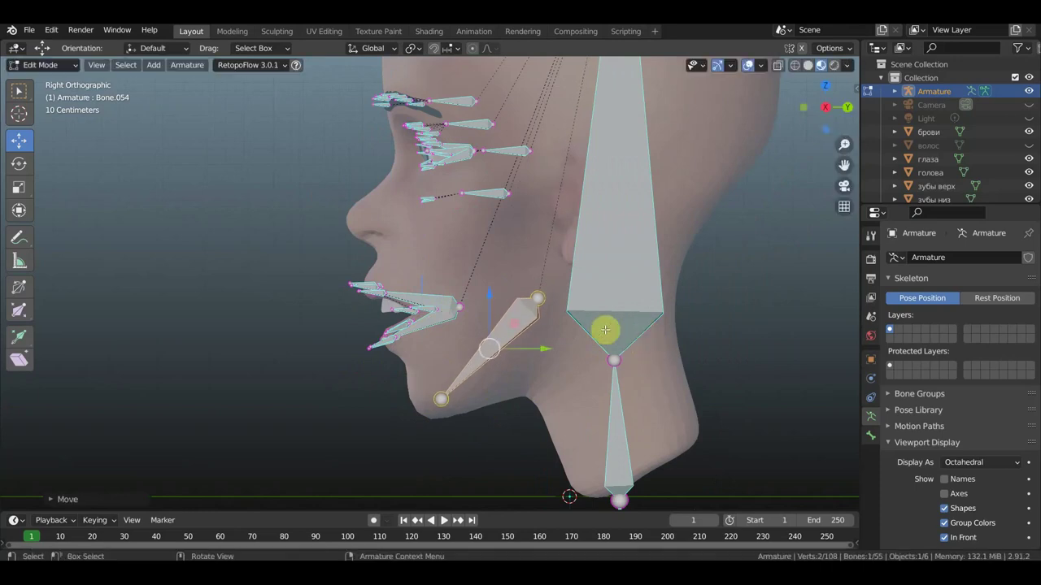
# Step: Parent the jaw bone to head bone Bone.002 as Connected and inspect it from the side
pyautogui.click(540, 298)
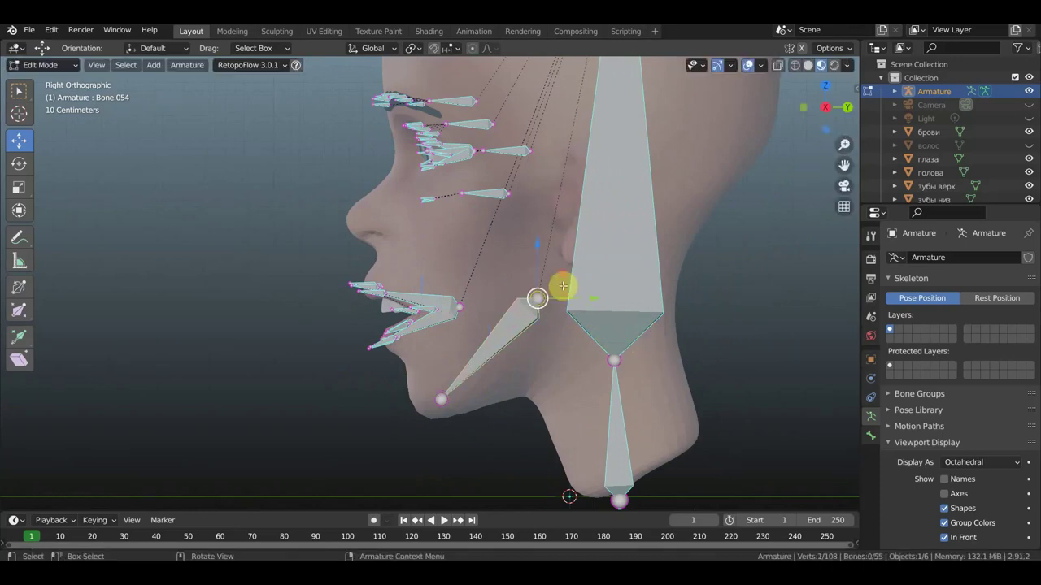
pyautogui.click(633, 231)
pyautogui.hotkey('ctrl', 'p')
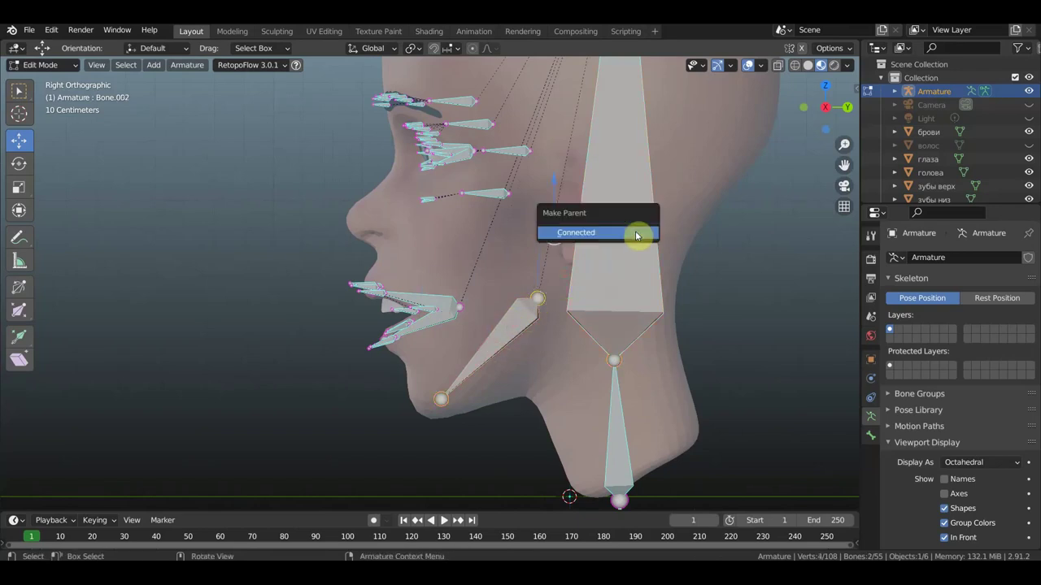
pyautogui.click(637, 235)
pyautogui.moveTo(756, 249)
pyautogui.mouseDown(button='middle')
pyautogui.moveTo(683, 274)
pyautogui.moveTo(541, 282)
pyautogui.mouseUp(button='middle')
pyautogui.scroll(3, 488, 309)
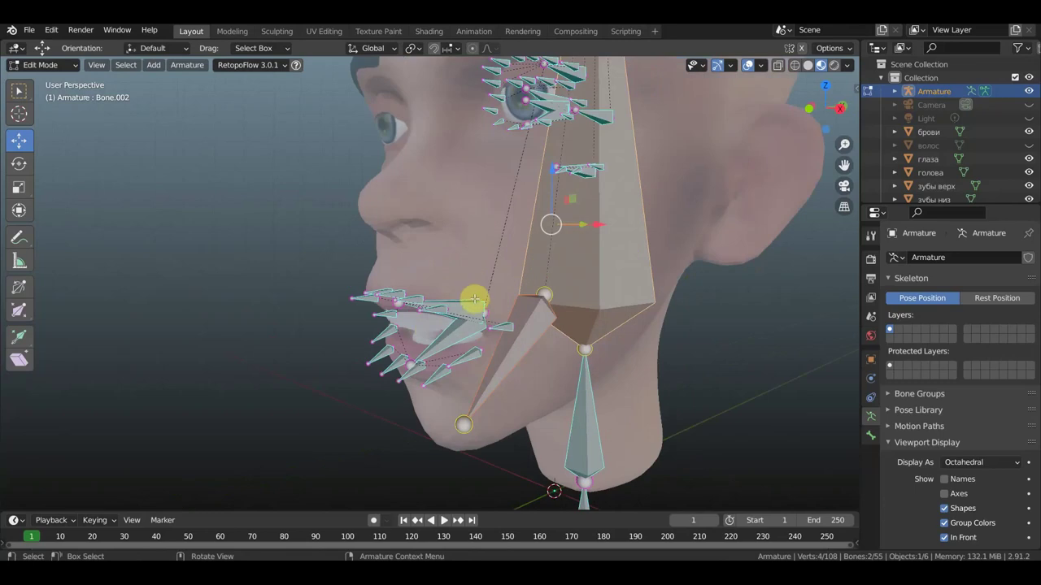
pyautogui.moveTo(391, 299); pyautogui.dragTo(435, 298, button='middle')
pyautogui.scroll(2, 460, 324)
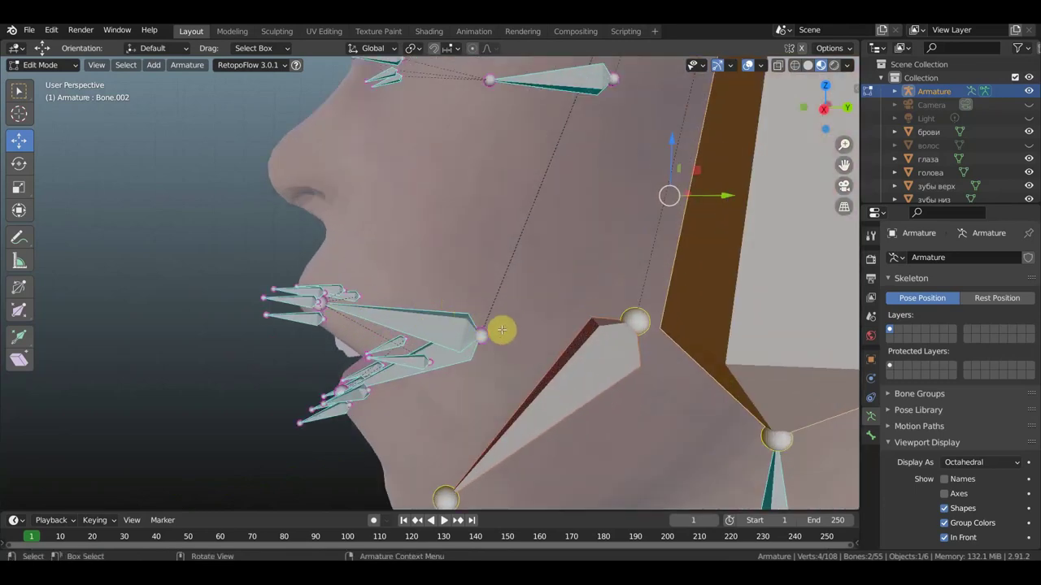
pyautogui.moveTo(488, 328); pyautogui.dragTo(464, 325, button='middle')
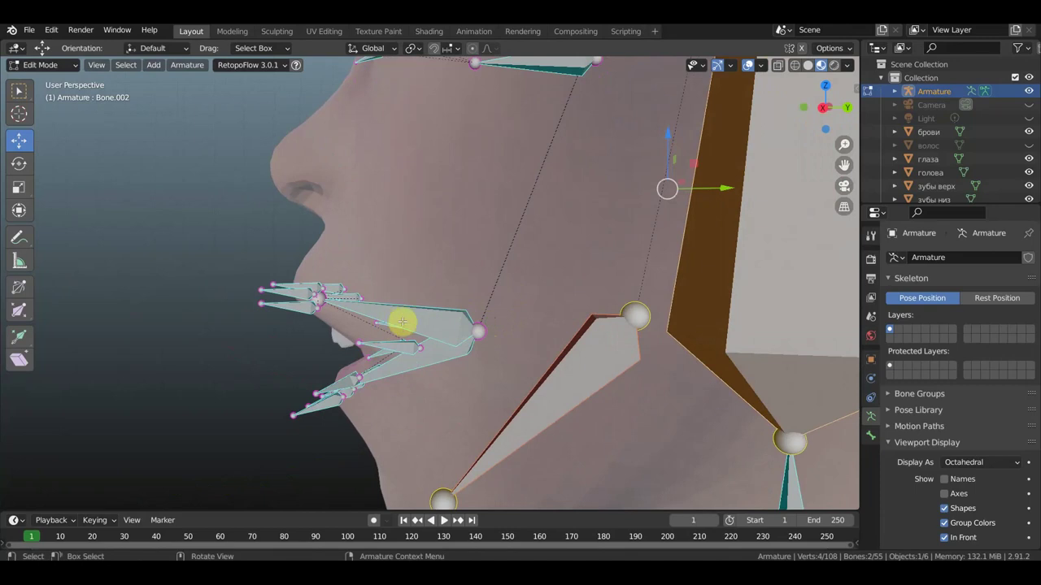
# Step: Select the bone running back from the lips
pyautogui.click(446, 323)
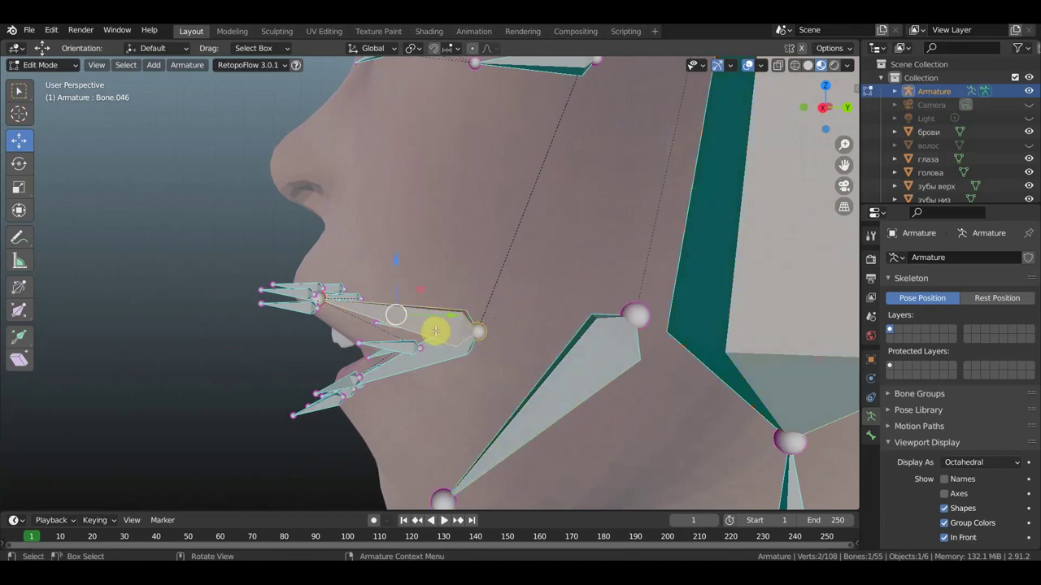
pyautogui.scroll(-2, 436, 331)
pyautogui.scroll(-2, 436, 330)
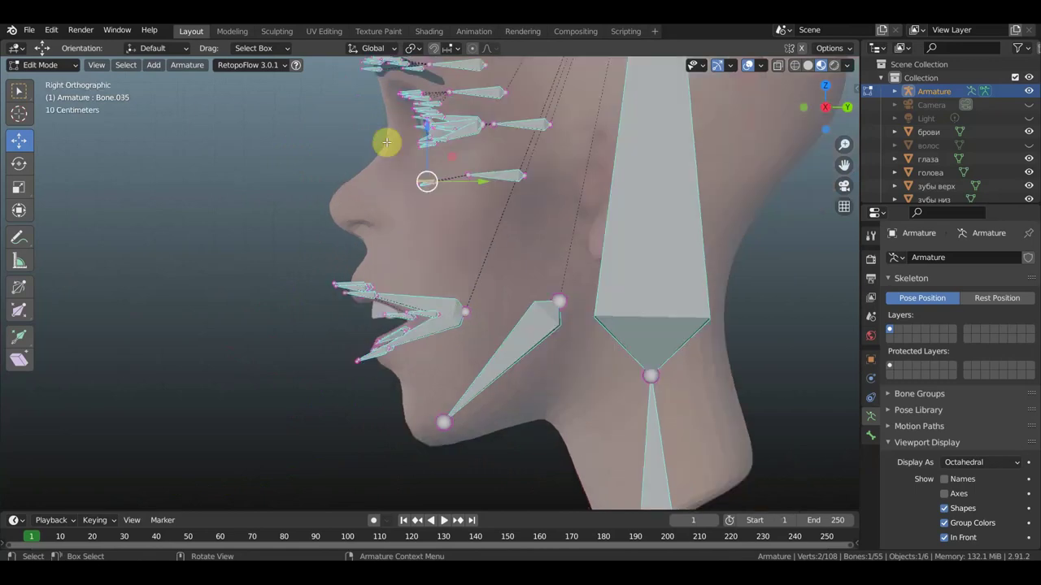
# Step: In the right side view, duplicate the cheek bone, then shrink and rotate it along the nose
pyautogui.press('KP_3')
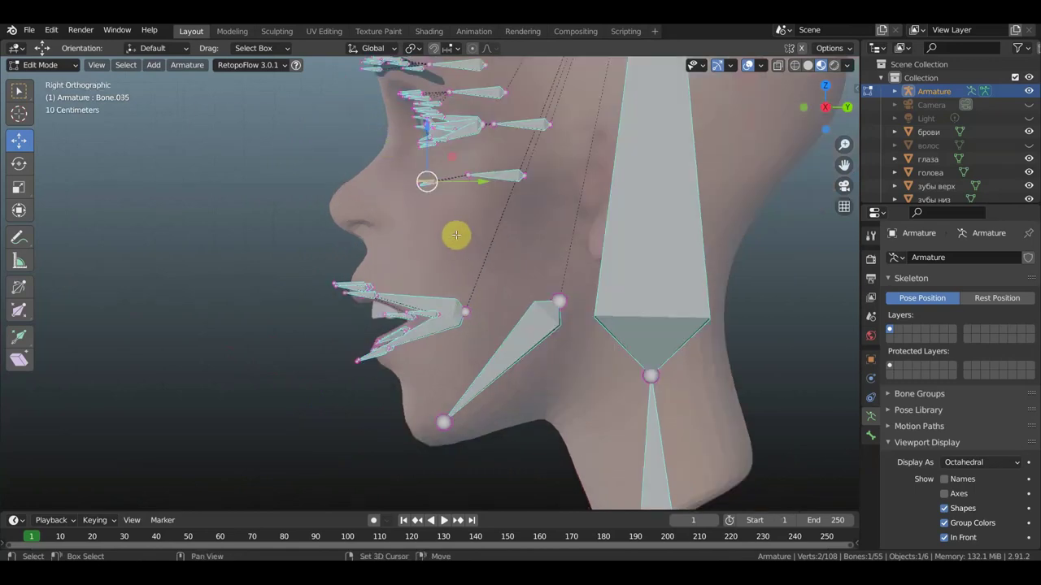
pyautogui.hotkey('shift', 'd')
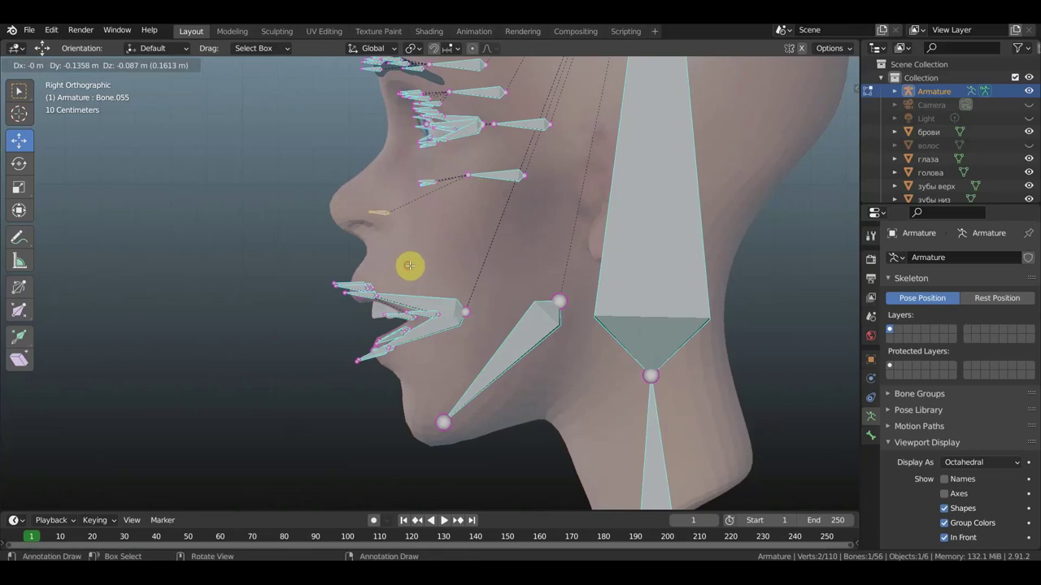
pyautogui.click(409, 266)
pyautogui.press('s')
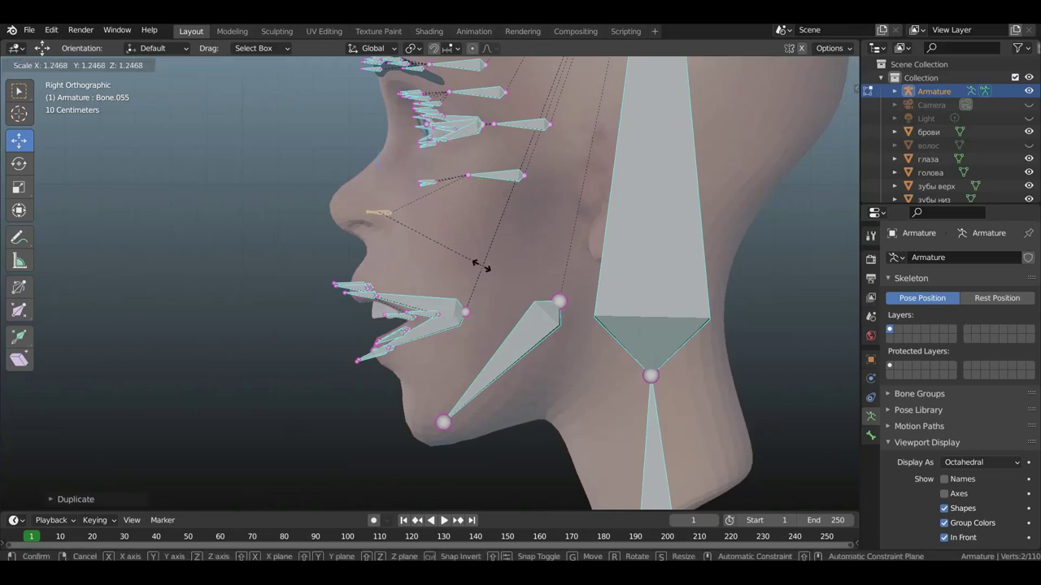
pyautogui.click(504, 269)
pyautogui.press('g')
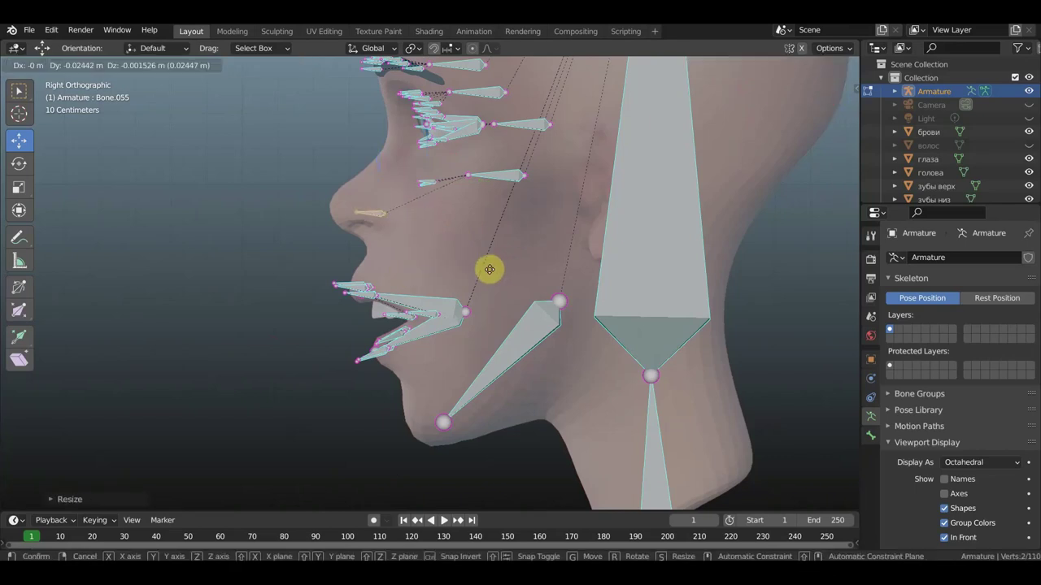
pyautogui.click(504, 270)
pyautogui.press('r')
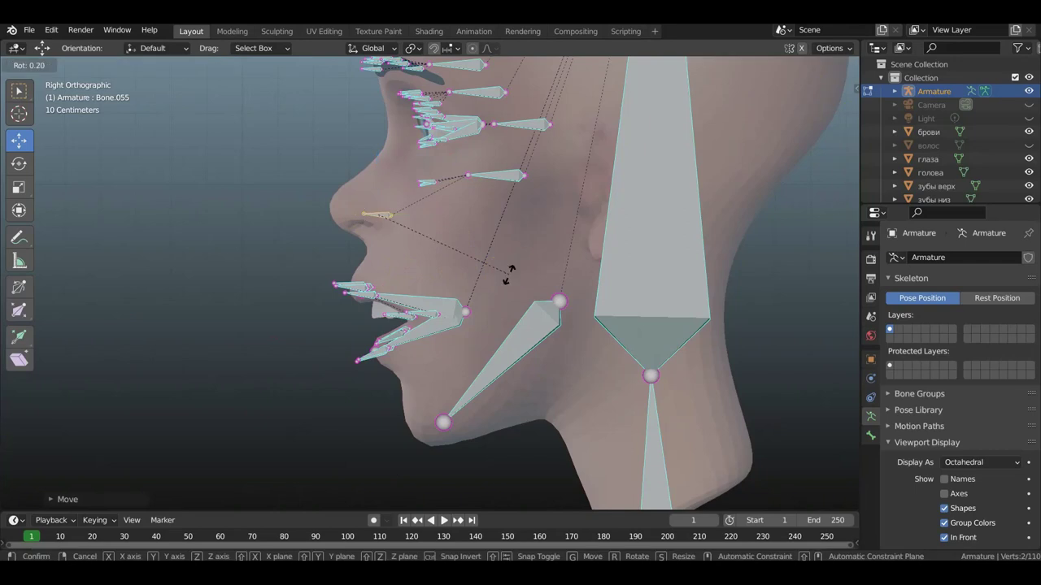
pyautogui.click(483, 284)
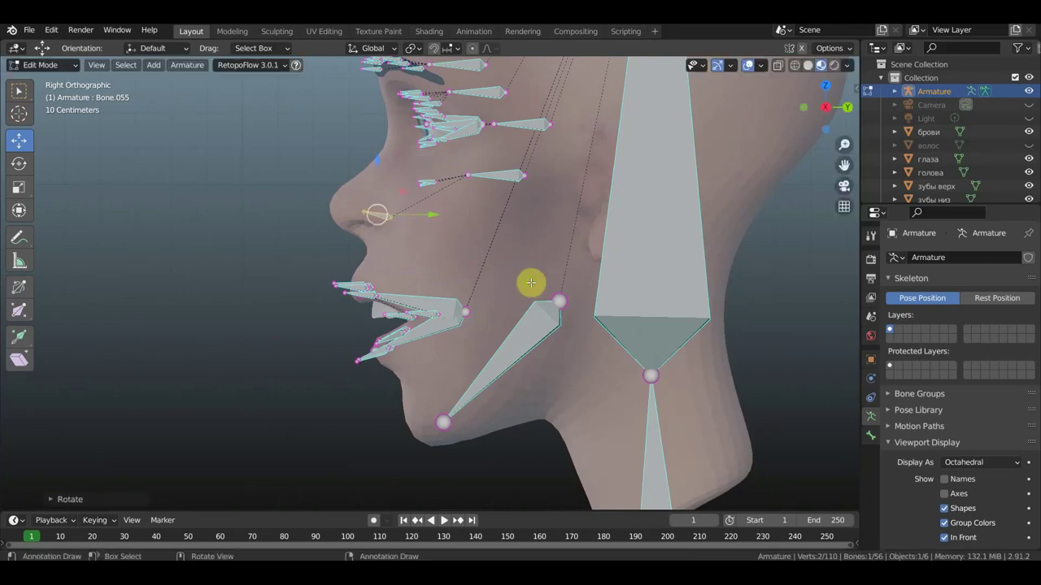
# Step: From the top view, shift the nose bone sideways onto the nose and resize it slightly
pyautogui.moveTo(530, 284); pyautogui.dragTo(676, 312, button='middle')
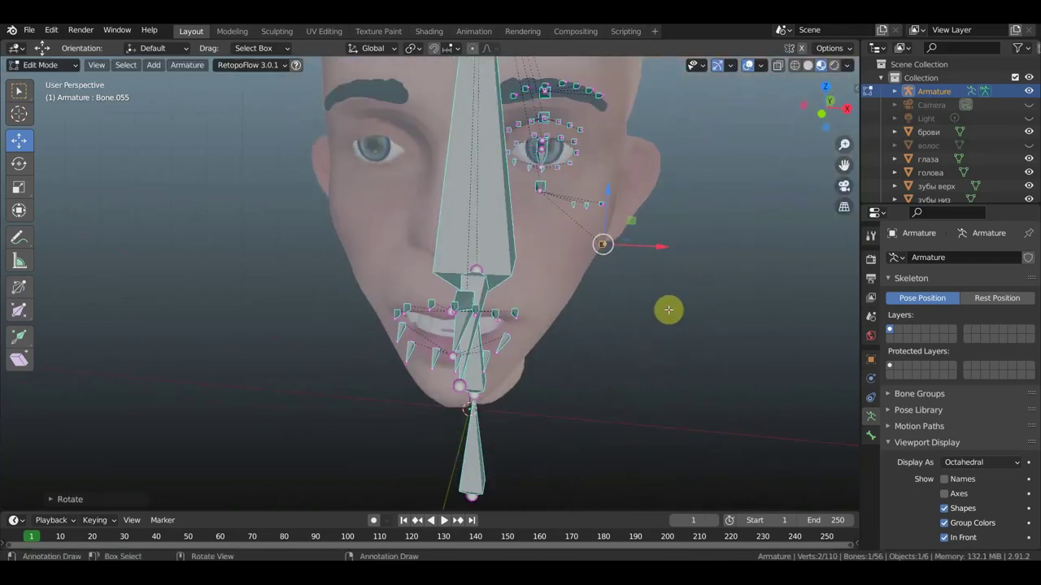
pyautogui.press('KP_7')
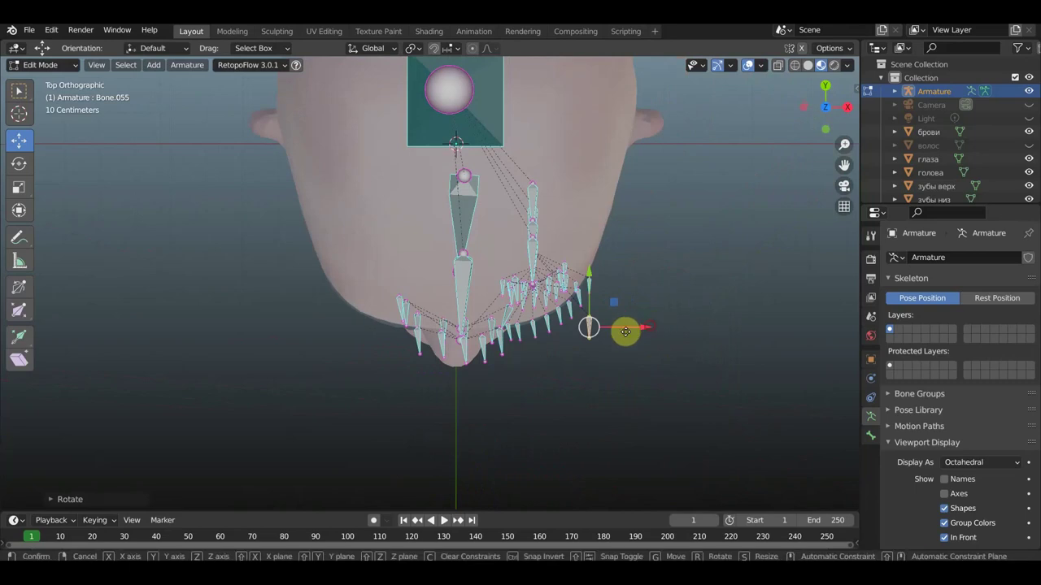
pyautogui.press('g')
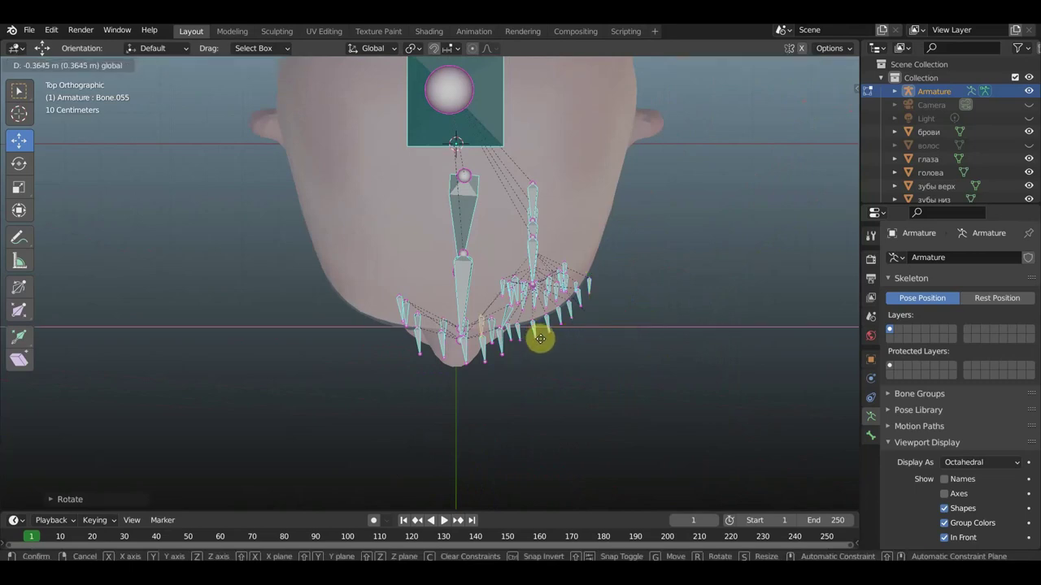
pyautogui.click(602, 344)
pyautogui.moveTo(601, 344)
pyautogui.mouseDown(button='middle')
pyautogui.moveTo(596, 216)
pyautogui.moveTo(599, 228)
pyautogui.moveTo(520, 253)
pyautogui.moveTo(558, 291)
pyautogui.moveTo(593, 89)
pyautogui.mouseUp(button='middle')
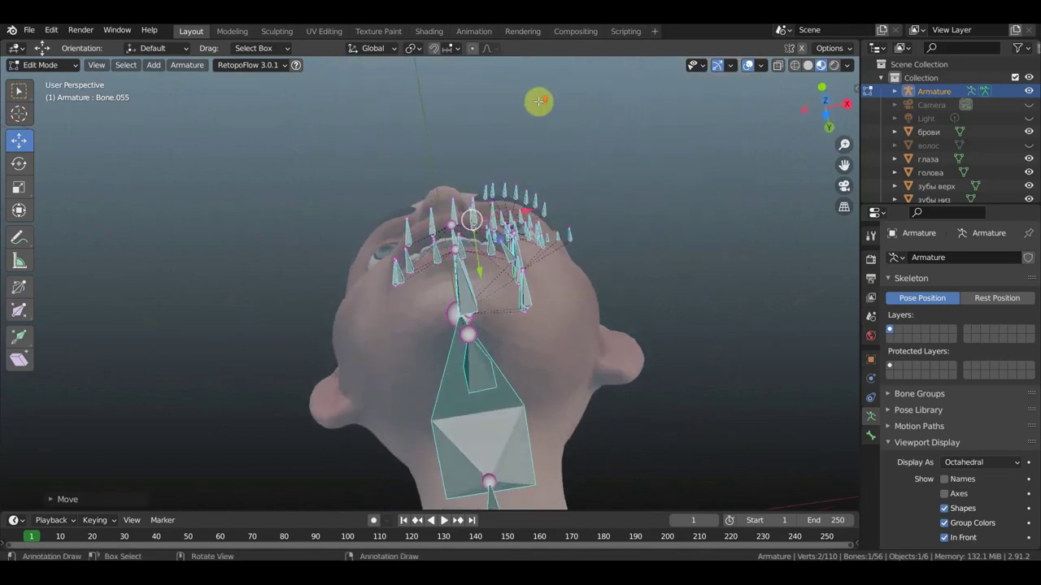
pyautogui.scroll(2, 528, 103)
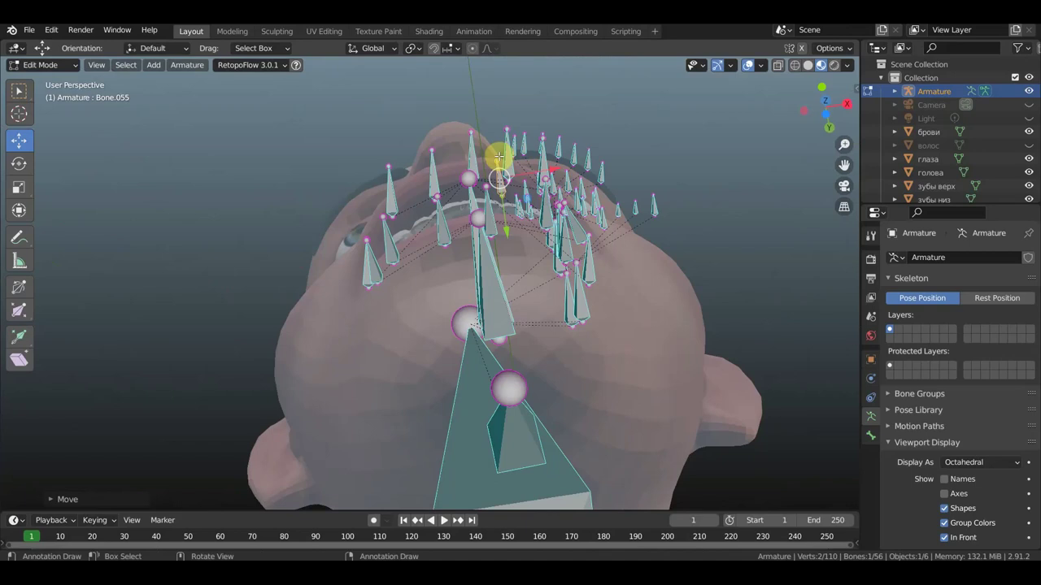
pyautogui.moveTo(498, 157)
pyautogui.mouseDown(button='middle')
pyautogui.moveTo(441, 225)
pyautogui.moveTo(411, 222)
pyautogui.moveTo(415, 272)
pyautogui.moveTo(442, 288)
pyautogui.moveTo(484, 287)
pyautogui.mouseUp(button='middle')
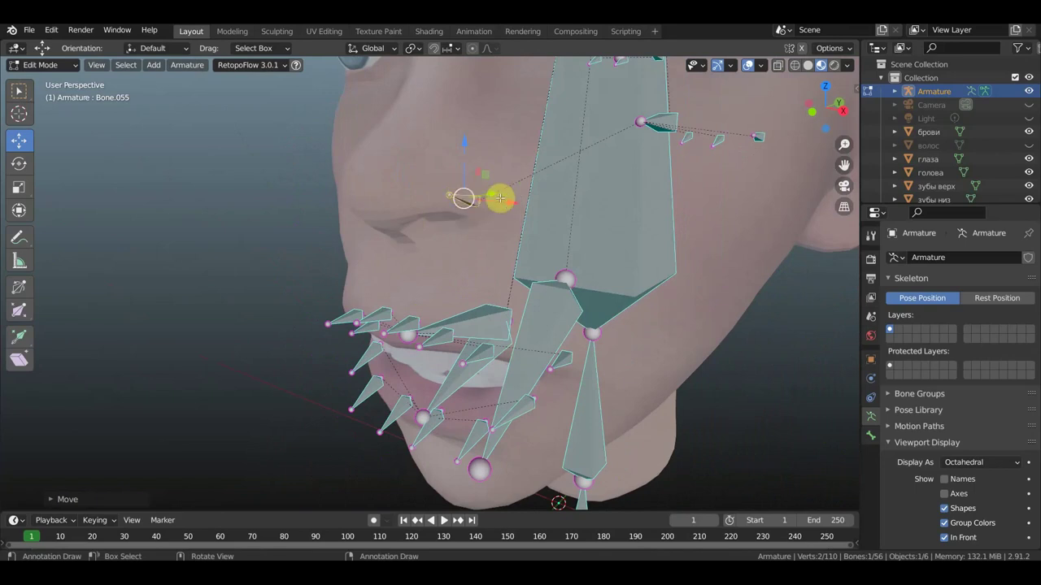
pyautogui.moveTo(494, 197); pyautogui.dragTo(390, 185, button='middle')
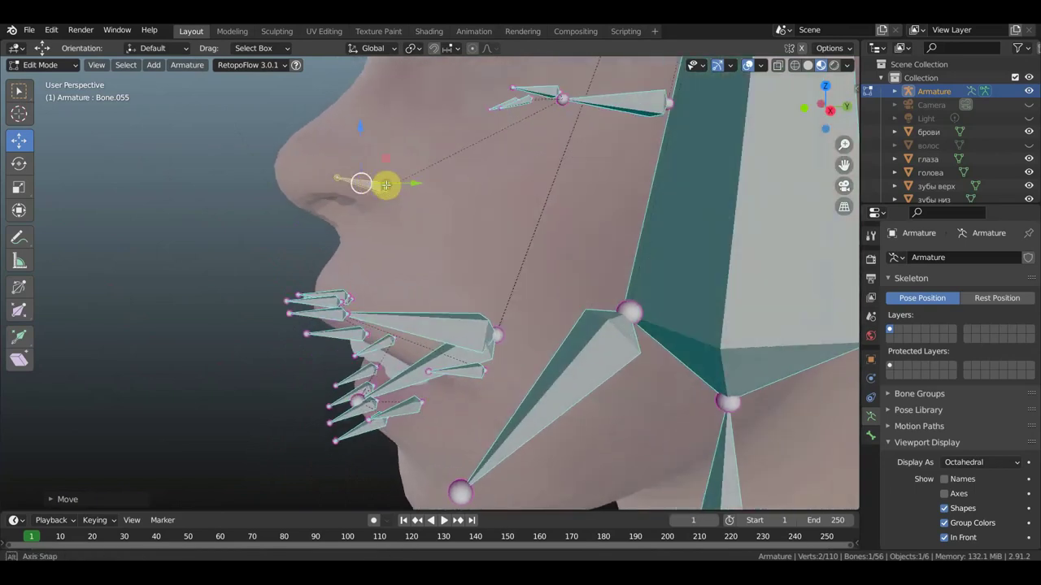
pyautogui.press('s')
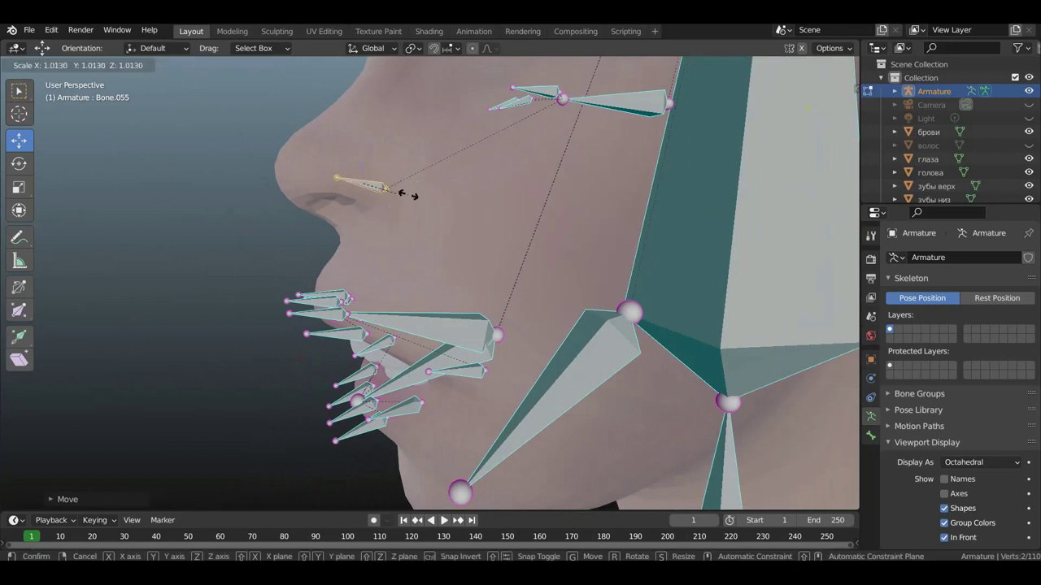
pyautogui.click(416, 195)
# Step: Check the nose bone Bone.055 placement in front and right side orthographic views
pyautogui.moveTo(413, 193)
pyautogui.mouseDown(button='middle')
pyautogui.moveTo(529, 194)
pyautogui.moveTo(560, 219)
pyautogui.moveTo(578, 204)
pyautogui.mouseUp(button='middle')
pyautogui.scroll(-3, 529, 195)
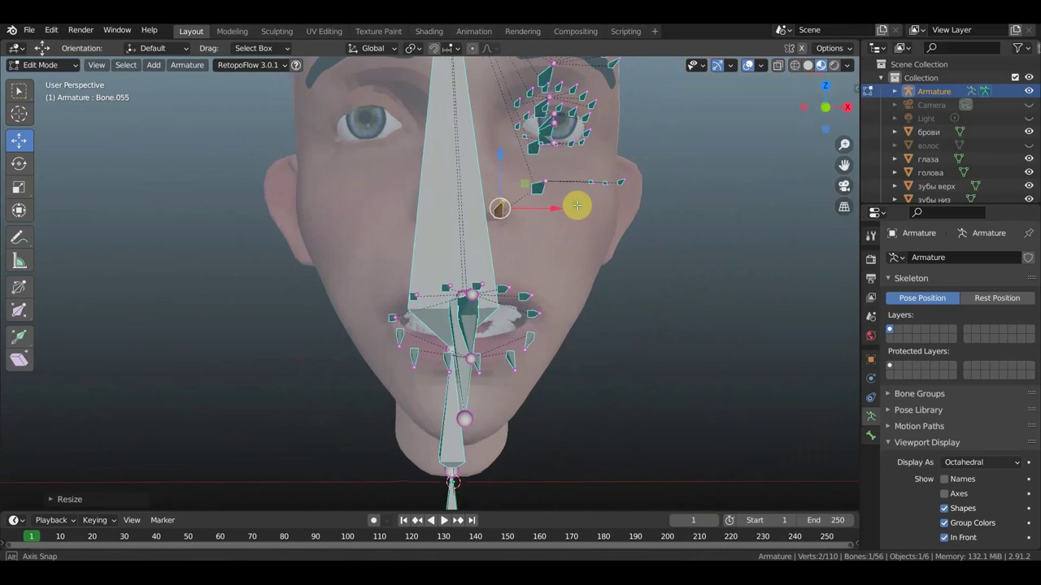
pyautogui.press('KP_1')
pyautogui.scroll(-2, 574, 208)
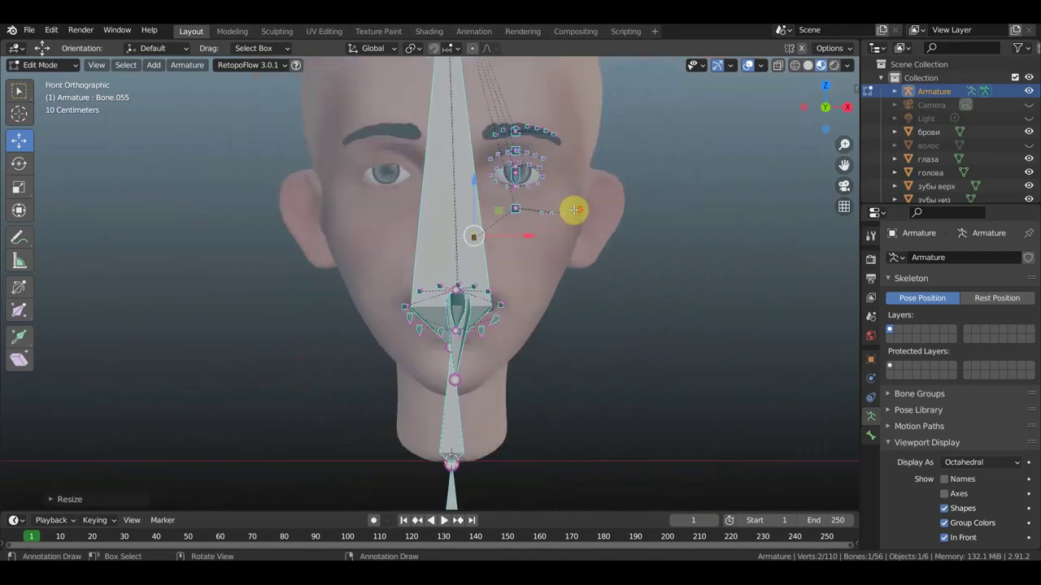
pyautogui.scroll(-1, 573, 209)
pyautogui.moveTo(583, 234)
pyautogui.mouseDown(button='middle')
pyautogui.moveTo(574, 333)
pyautogui.moveTo(451, 339)
pyautogui.moveTo(429, 337)
pyautogui.moveTo(429, 318)
pyautogui.mouseUp(button='middle')
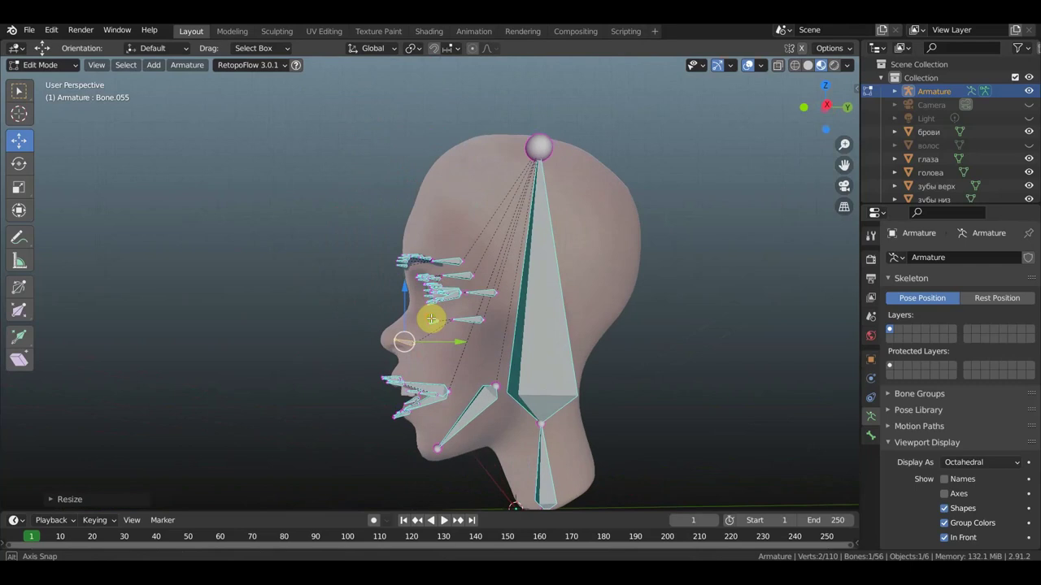
pyautogui.scroll(5, 461, 317)
pyautogui.press('KP_3')
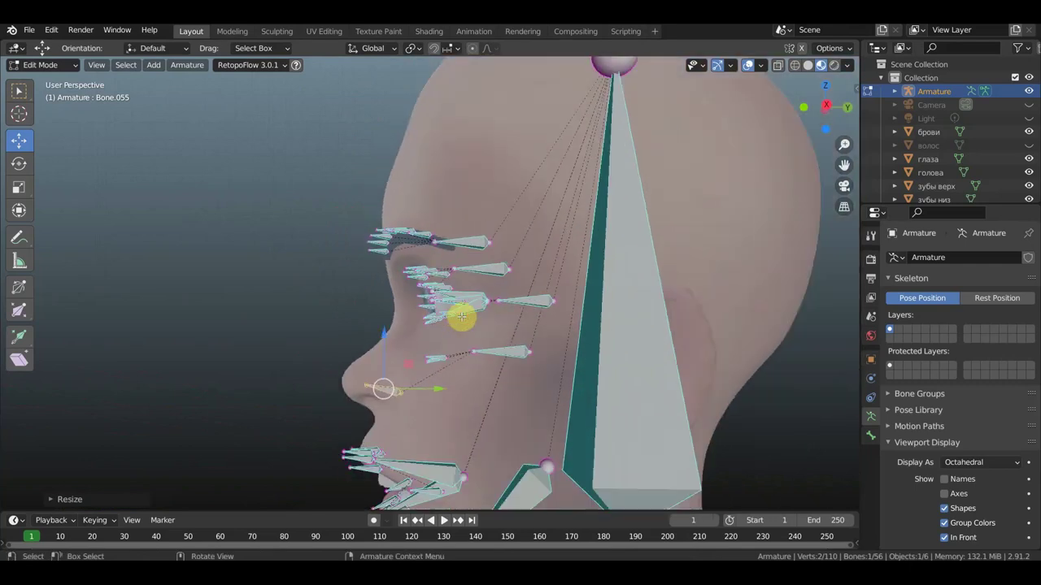
pyautogui.scroll(-1, 461, 317)
pyautogui.scroll(-2, 461, 317)
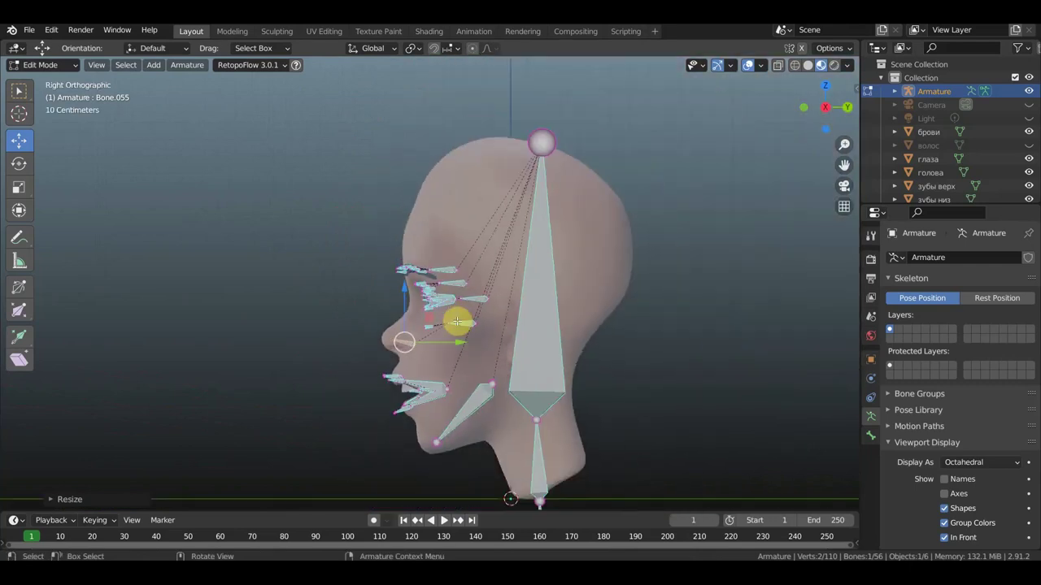
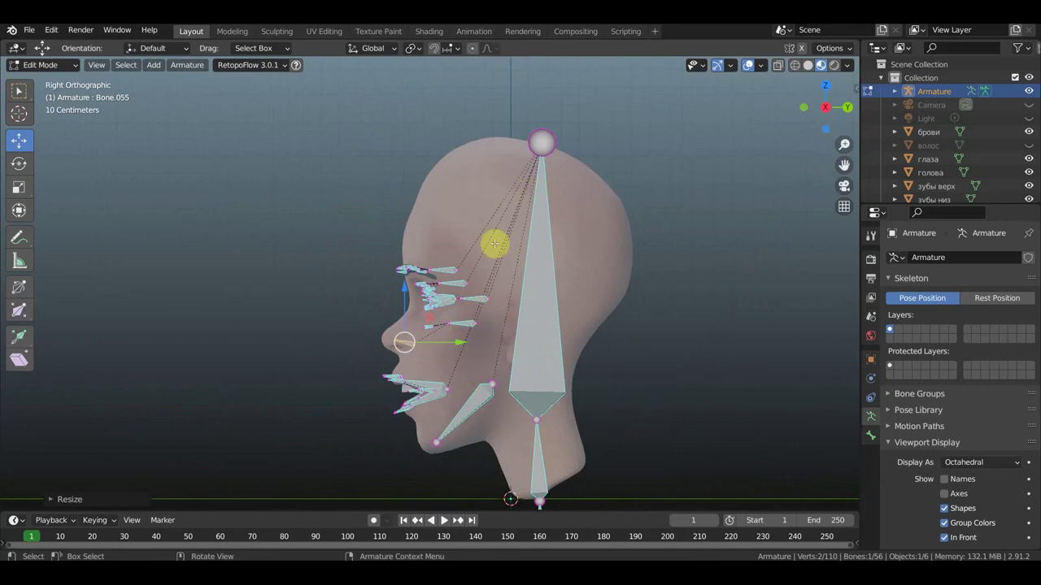
# Step: Duplicate an eyebrow bone, viewing the face from an angle
pyautogui.moveTo(494, 245)
pyautogui.mouseDown(button='middle')
pyautogui.moveTo(701, 236)
pyautogui.moveTo(667, 237)
pyautogui.mouseUp(button='middle')
pyautogui.scroll(3, 495, 249)
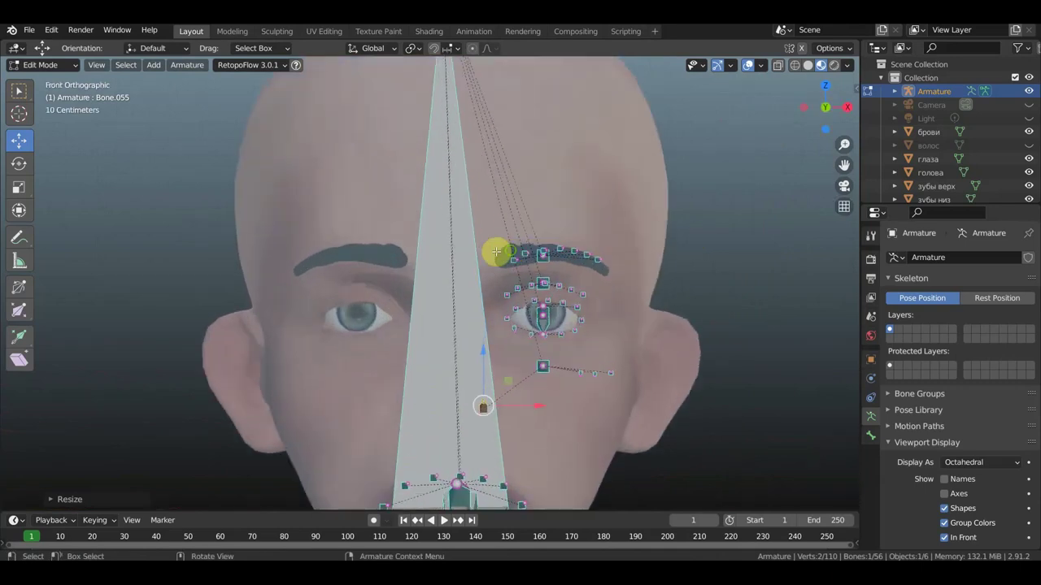
pyautogui.scroll(-1, 466, 254)
pyautogui.moveTo(466, 255)
pyautogui.mouseDown(button='middle')
pyautogui.moveTo(448, 255)
pyautogui.moveTo(434, 290)
pyautogui.mouseUp(button='middle')
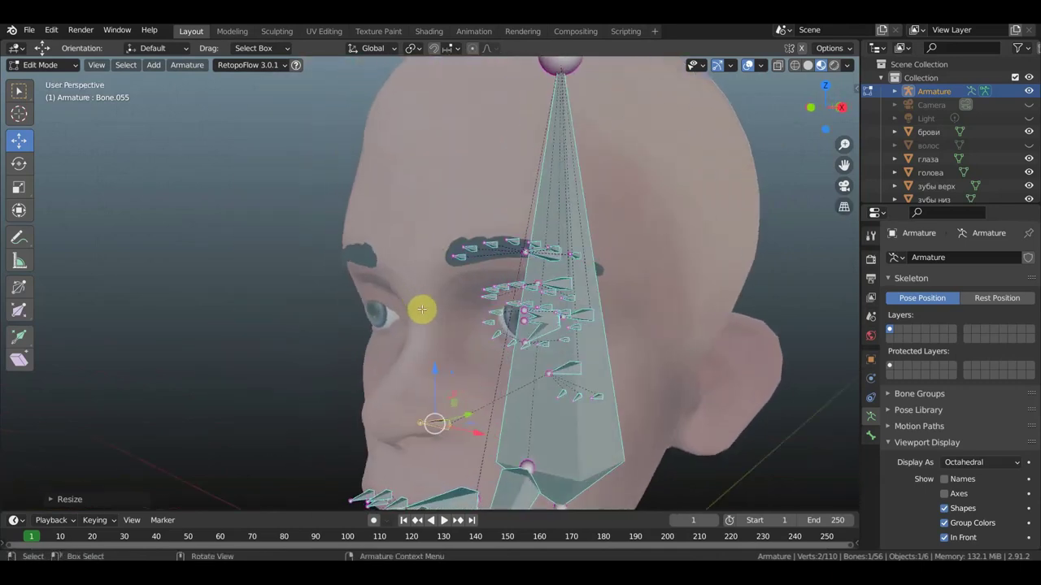
pyautogui.click(463, 258)
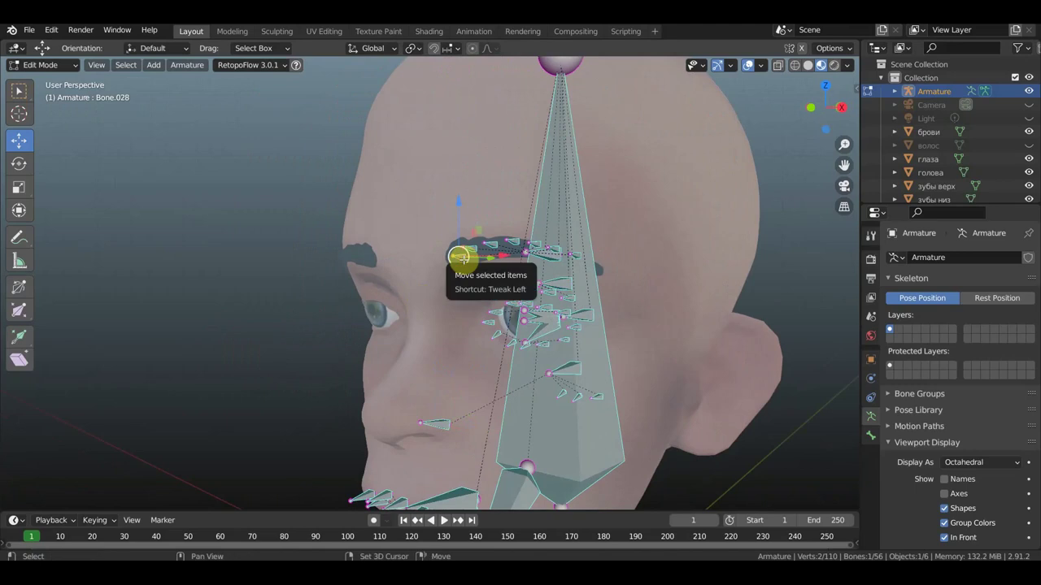
pyautogui.hotkey('shift', 'd')
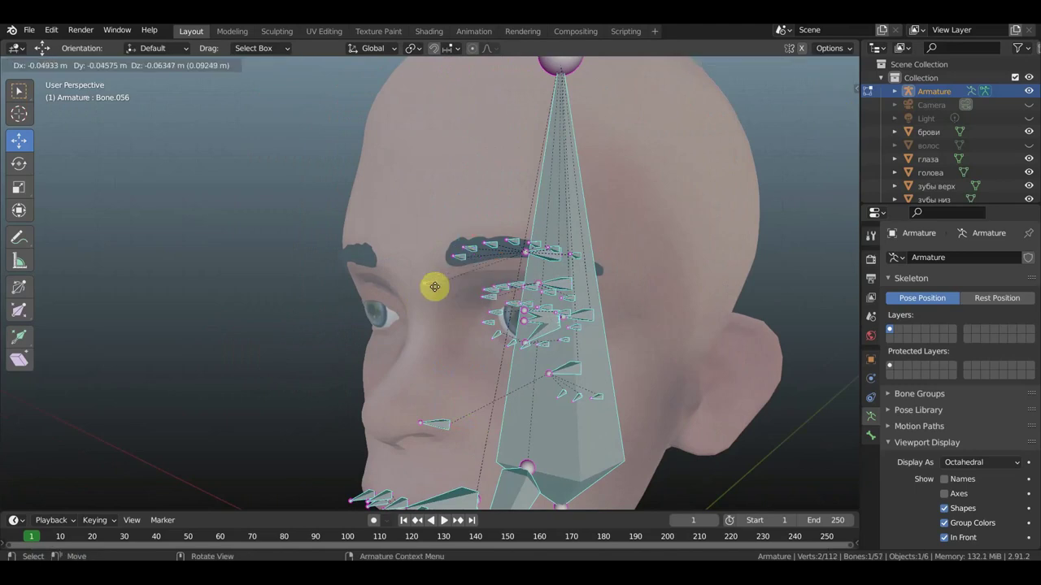
pyautogui.click(430, 288)
# Step: Move the copied bone forward and sideways so it sits just in front of the right eye
pyautogui.press('KP_1')
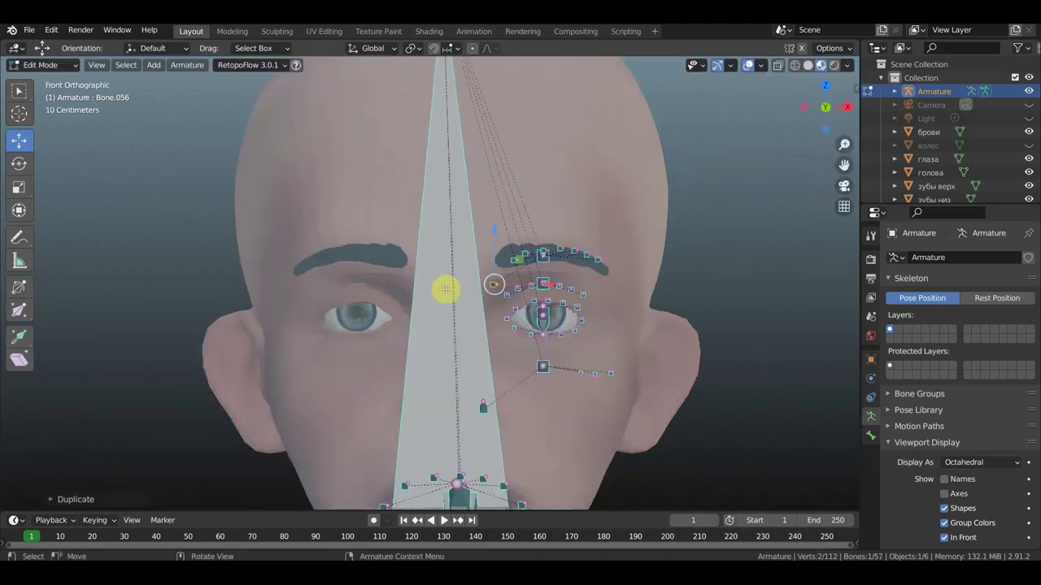
pyautogui.moveTo(514, 287)
pyautogui.mouseDown()
pyautogui.moveTo(496, 299)
pyautogui.moveTo(506, 295)
pyautogui.mouseUp()
pyautogui.moveTo(507, 295)
pyautogui.mouseDown(button='middle')
pyautogui.moveTo(372, 304)
pyautogui.moveTo(353, 293)
pyautogui.mouseUp(button='middle')
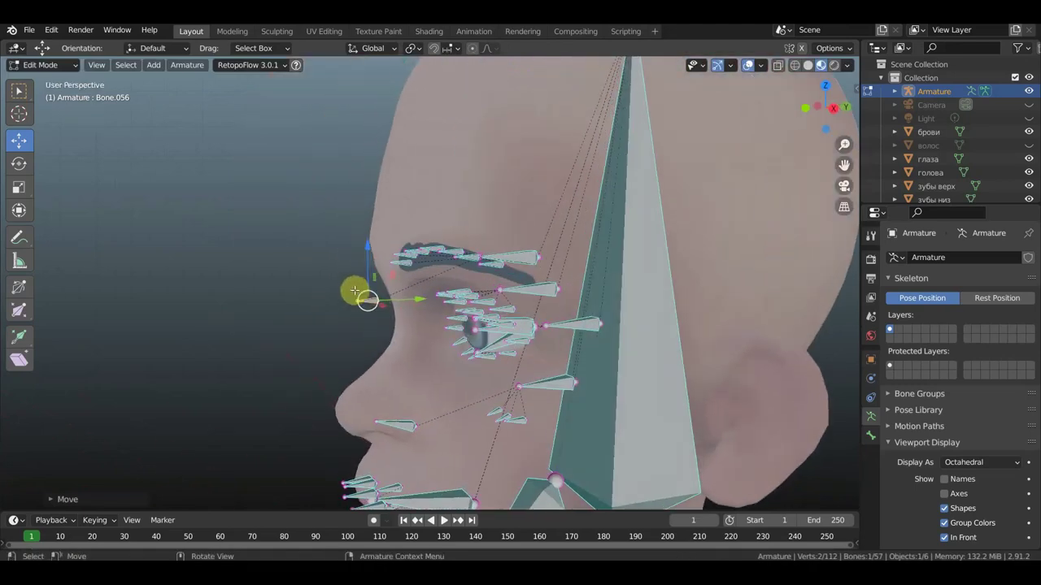
pyautogui.press('KP_3')
pyautogui.moveTo(407, 298)
pyautogui.mouseDown()
pyautogui.moveTo(437, 307)
pyautogui.moveTo(429, 311)
pyautogui.mouseUp()
pyautogui.press('y')
pyautogui.press('y')
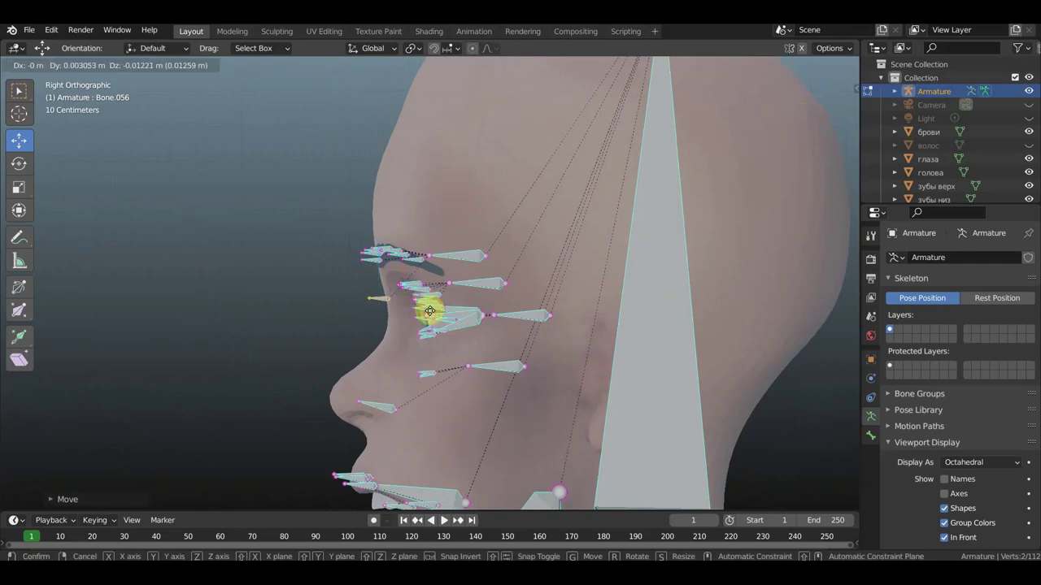
pyautogui.click(431, 319)
pyautogui.moveTo(431, 320)
pyautogui.mouseDown(button='middle')
pyautogui.moveTo(655, 307)
pyautogui.moveTo(582, 314)
pyautogui.mouseUp(button='middle')
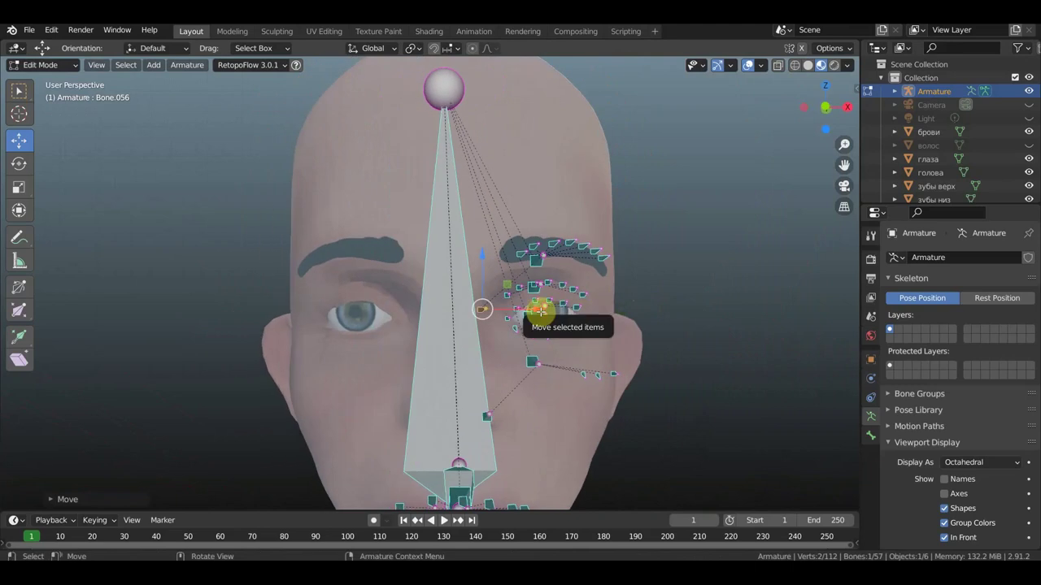
pyautogui.moveTo(539, 310)
pyautogui.mouseDown()
pyautogui.moveTo(515, 314)
pyautogui.moveTo(525, 315)
pyautogui.mouseUp()
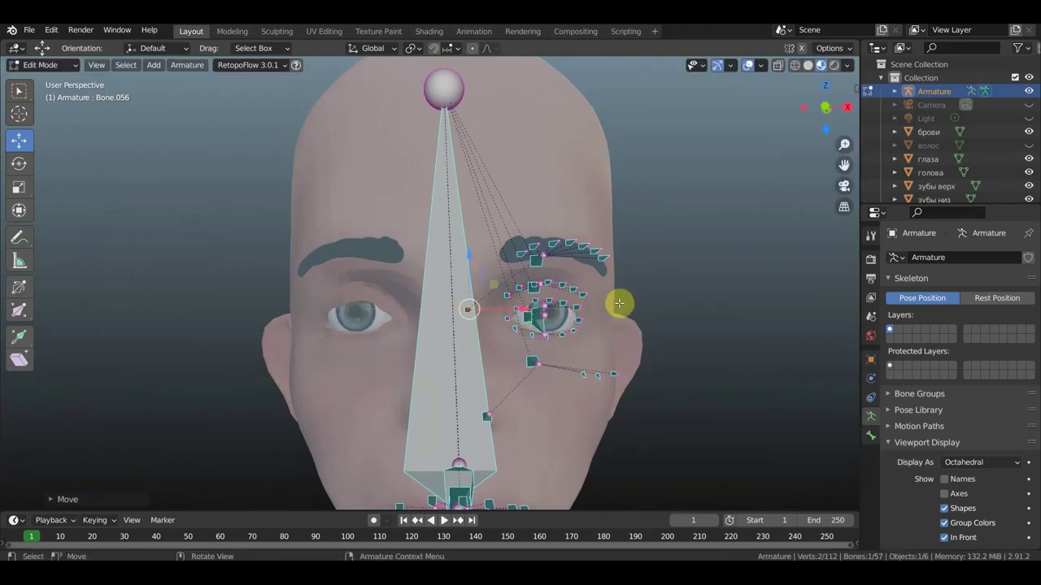
# Step: Box-select the bones around the eye in front view
pyautogui.press('KP_1')
pyautogui.scroll(-4, 618, 309)
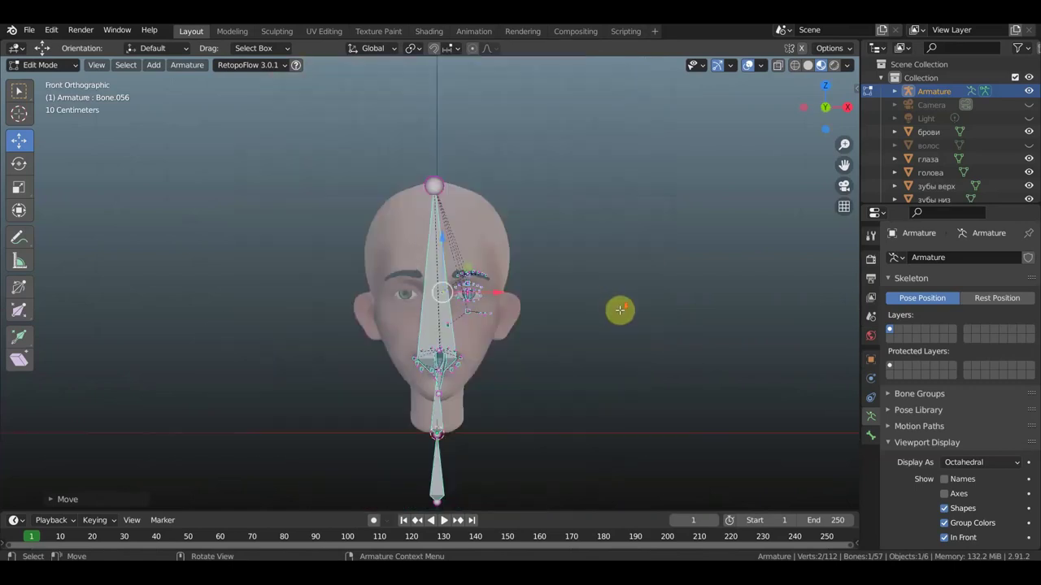
pyautogui.scroll(-1, 598, 318)
pyautogui.scroll(1, 578, 323)
pyautogui.scroll(1, 578, 323)
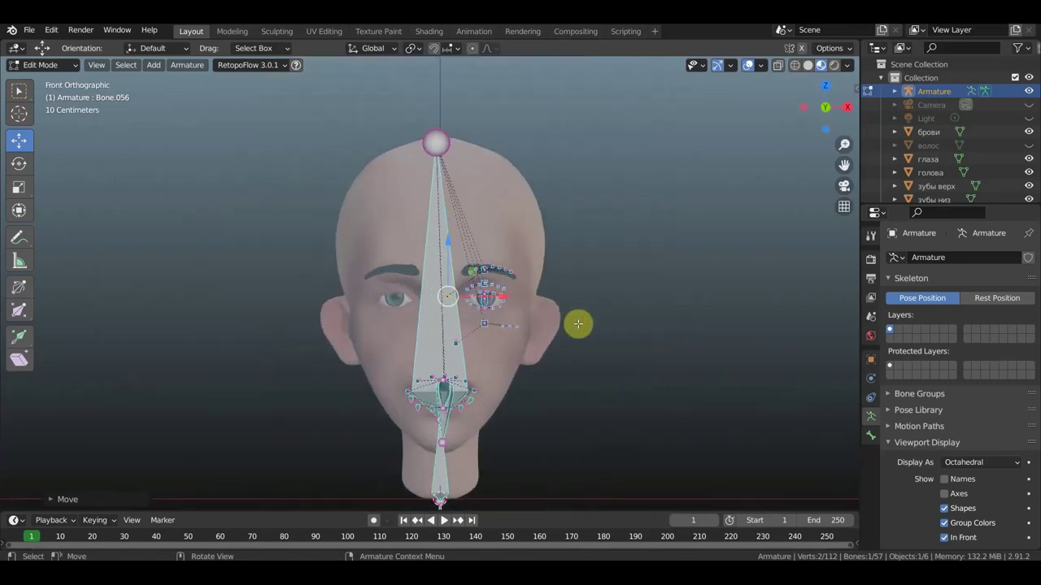
pyautogui.scroll(1, 573, 323)
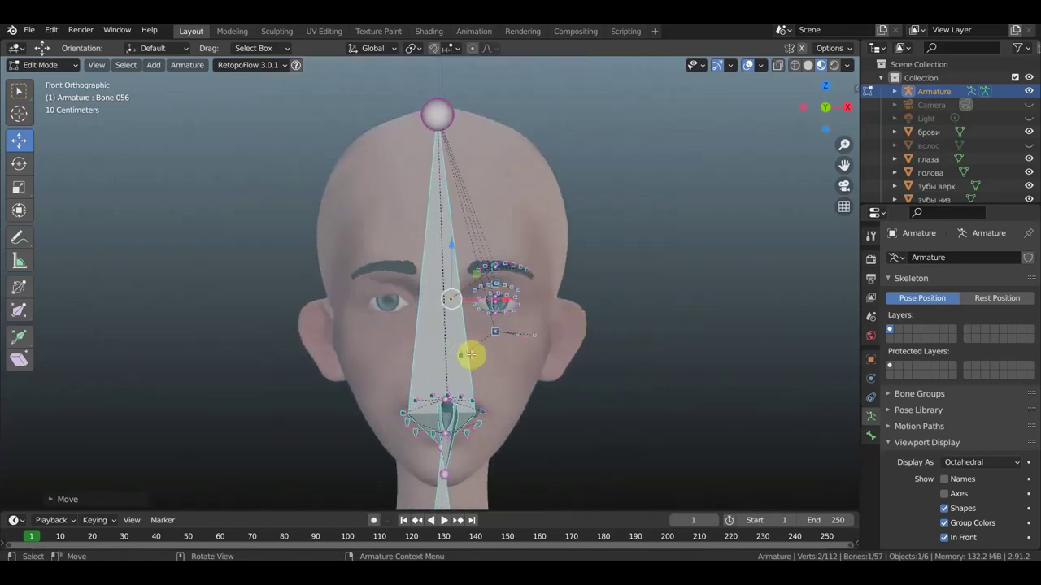
pyautogui.moveTo(576, 368); pyautogui.dragTo(458, 244)
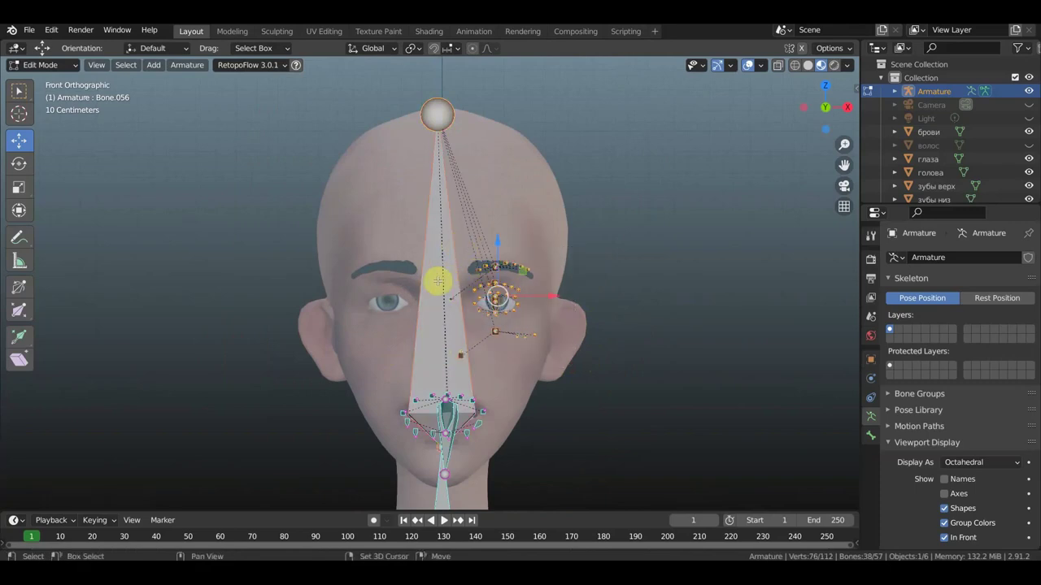
# Step: Drop the central head bone from the selection and add the bone in front of the eye
pyautogui.keyDown('shift'); pyautogui.click(430, 284); pyautogui.keyUp('shift')
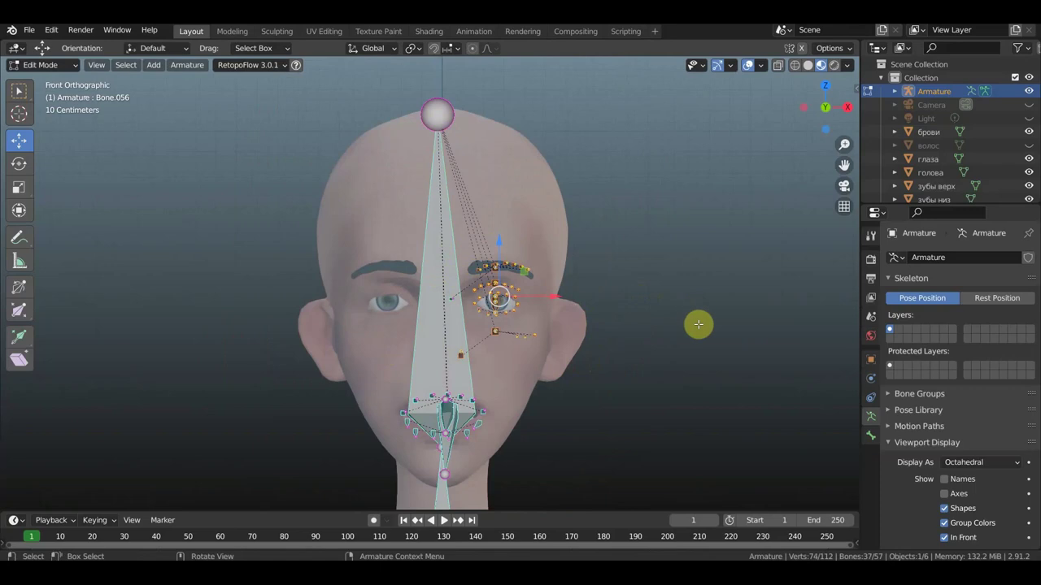
pyautogui.scroll(4, 698, 325)
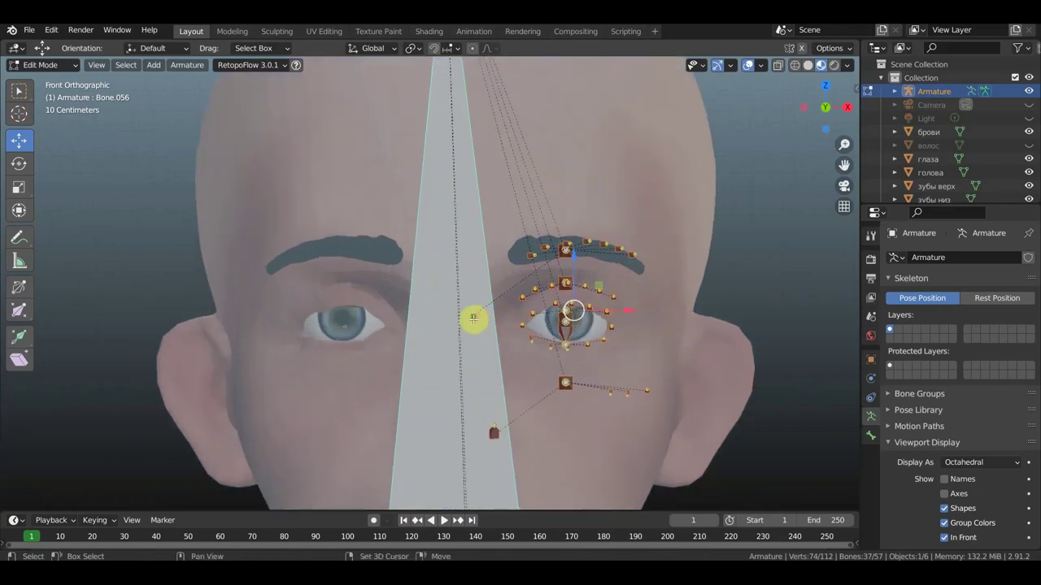
pyautogui.moveTo(472, 316)
pyautogui.mouseDown(button='middle')
pyautogui.moveTo(570, 317)
pyautogui.moveTo(494, 332)
pyautogui.mouseUp(button='middle')
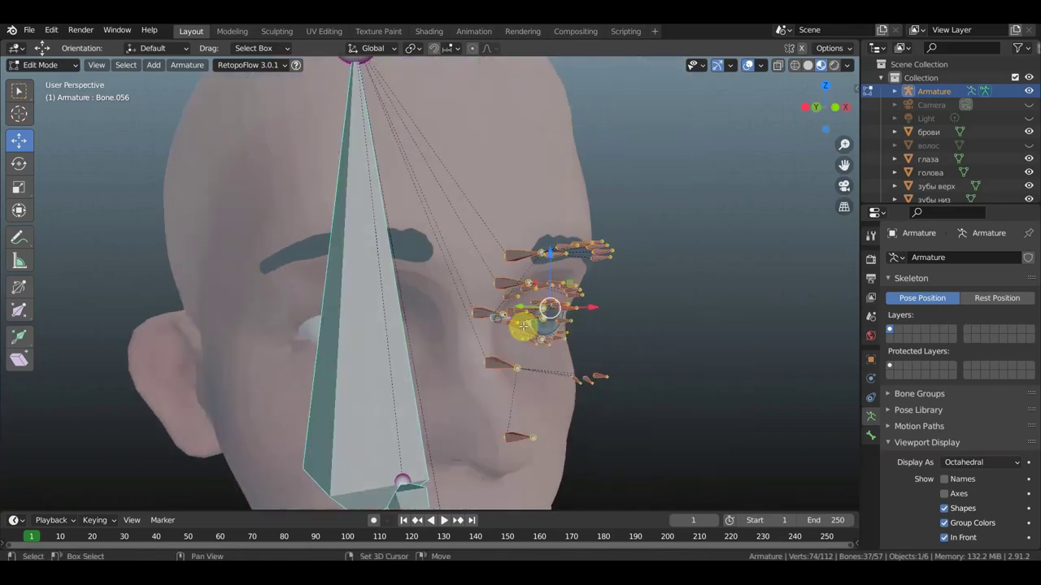
pyautogui.keyDown('shift'); pyautogui.click(571, 330); pyautogui.keyUp('shift')
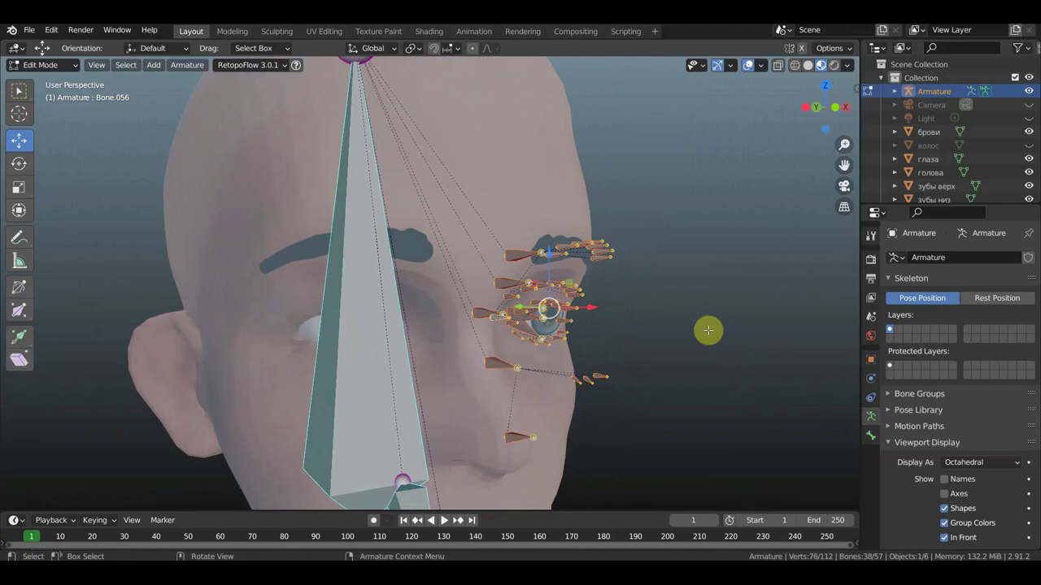
pyautogui.press('KP_1')
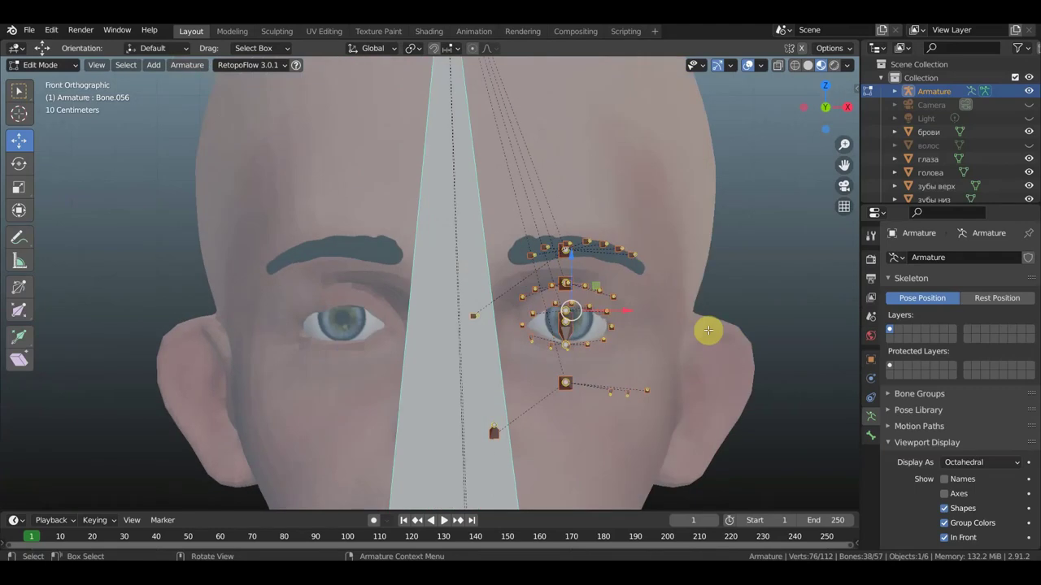
pyautogui.scroll(-4, 708, 331)
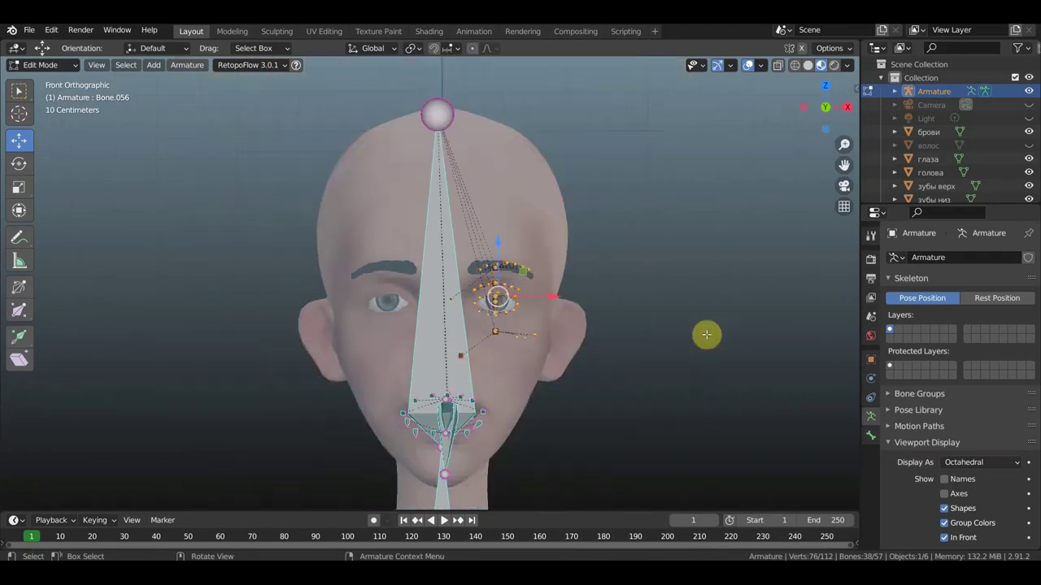
# Step: Duplicate the eye bones, mirror them on global X, and slide them over the other eye
pyautogui.hotkey('shift', 'd')
pyautogui.rightClick(706, 334)
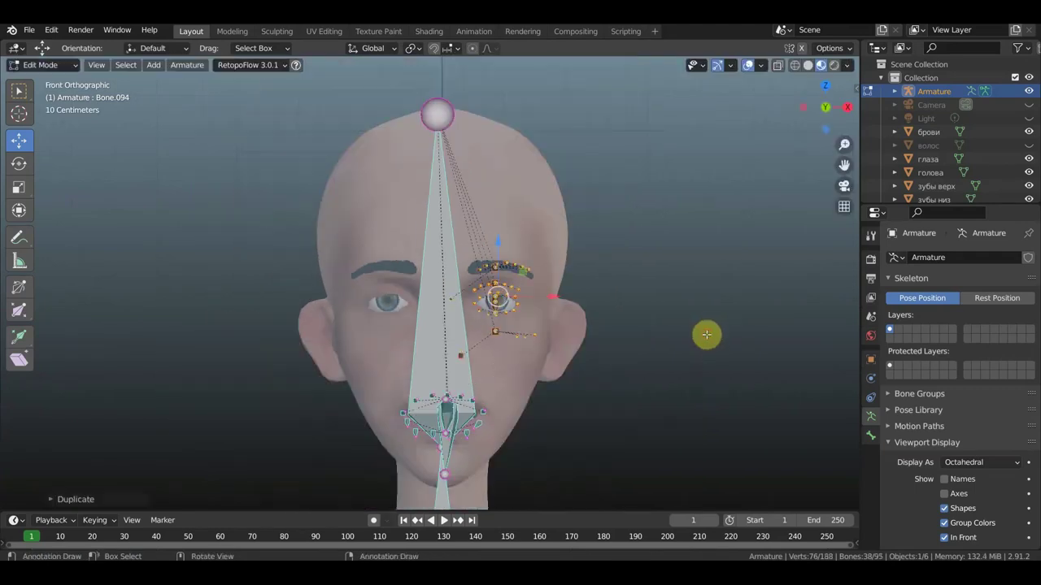
pyautogui.rightClick(706, 334)
pyautogui.moveTo(619, 401)
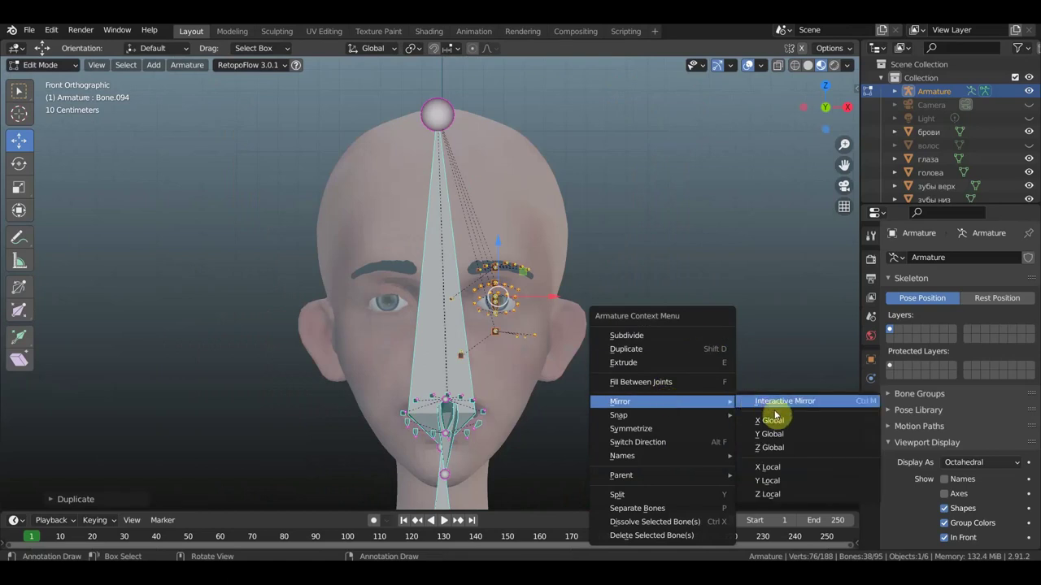
pyautogui.click(770, 422)
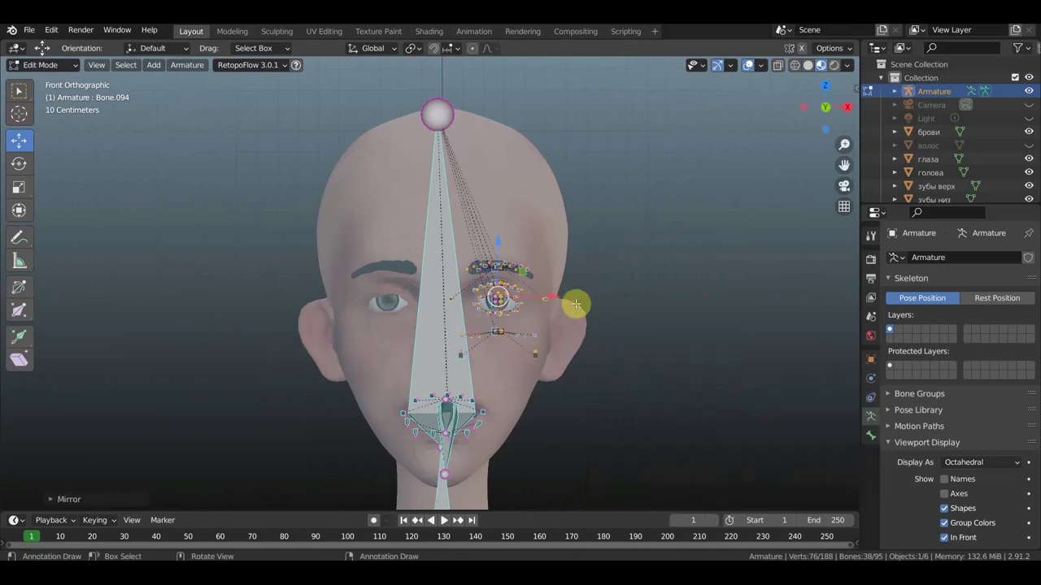
pyautogui.press('g')
pyautogui.press('x')
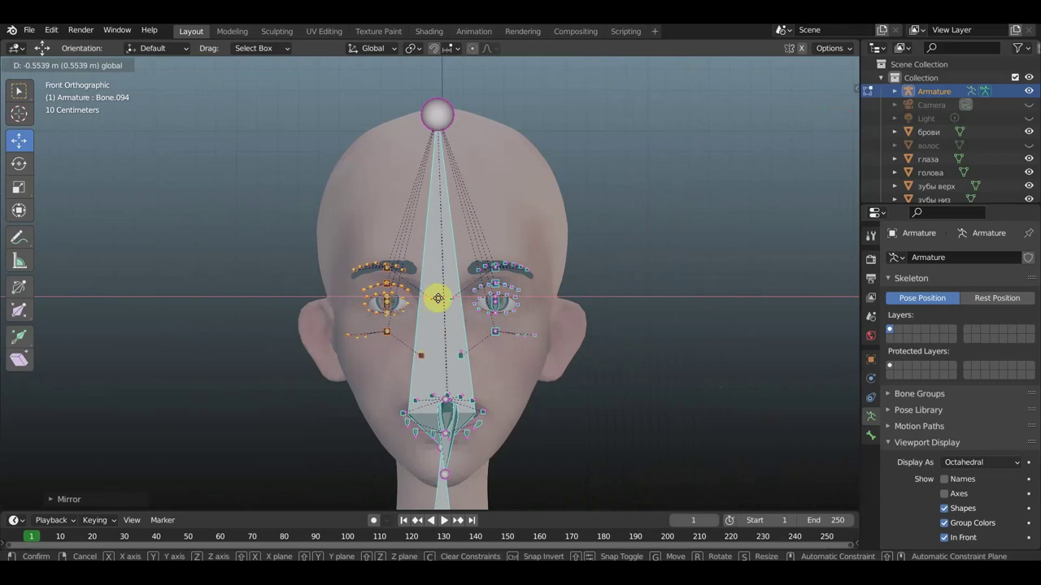
pyautogui.click(439, 299)
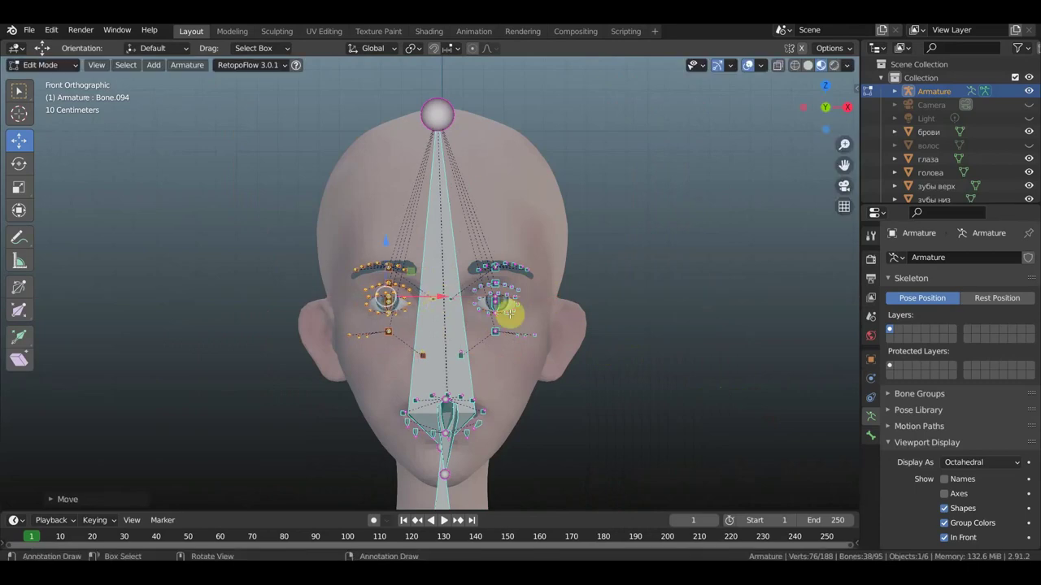
# Step: From below the head, move Bone.036 and Bone.037 to new spots on the lower face and cheek
pyautogui.moveTo(678, 350)
pyautogui.mouseDown(button='middle')
pyautogui.moveTo(739, 439)
pyautogui.moveTo(776, 440)
pyautogui.moveTo(751, 469)
pyautogui.moveTo(727, 477)
pyautogui.moveTo(546, 420)
pyautogui.mouseUp(button='middle')
pyautogui.scroll(3, 325, 374)
pyautogui.scroll(-1, 285, 370)
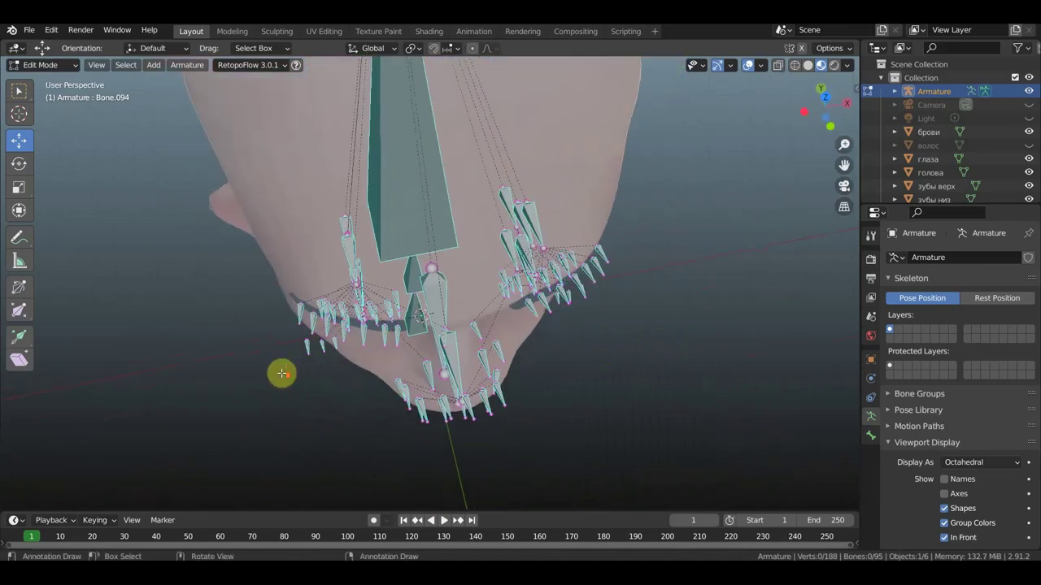
pyautogui.moveTo(293, 360)
pyautogui.mouseDown(button='middle')
pyautogui.moveTo(312, 361)
pyautogui.moveTo(301, 353)
pyautogui.mouseUp(button='middle')
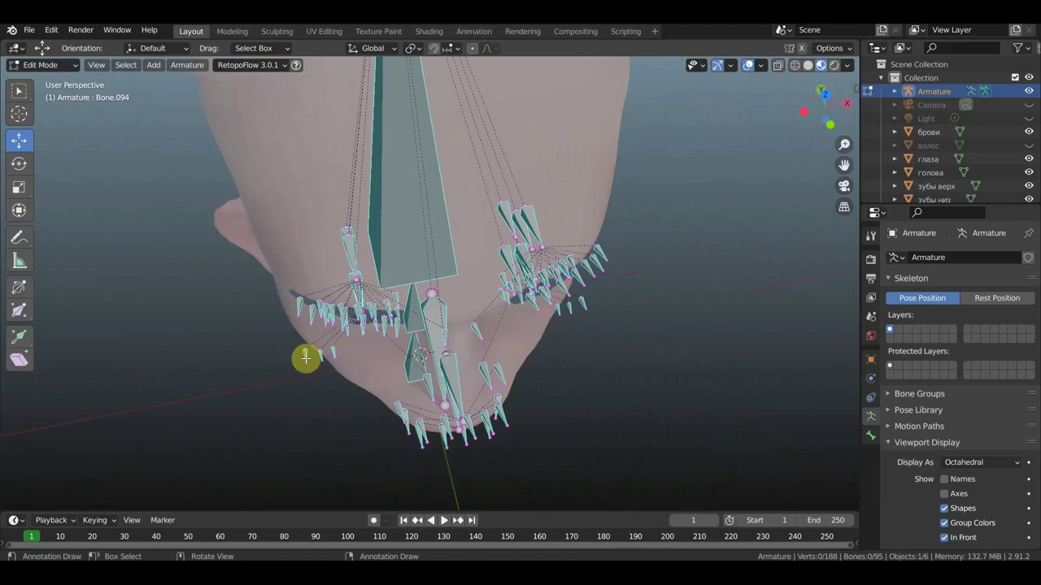
pyautogui.moveTo(303, 353)
pyautogui.mouseDown()
pyautogui.moveTo(307, 341)
pyautogui.moveTo(322, 347)
pyautogui.mouseUp()
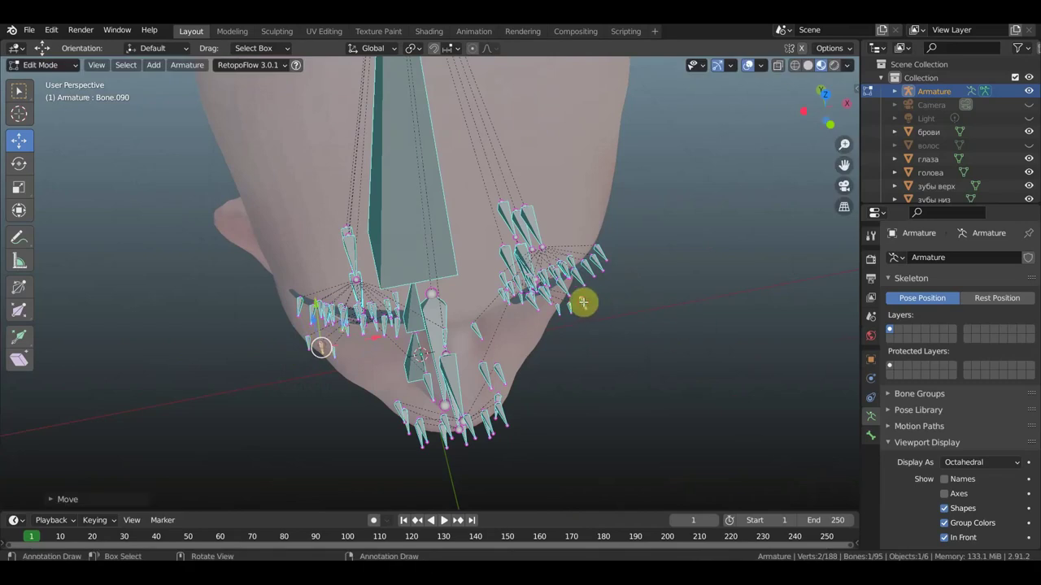
pyautogui.moveTo(574, 296)
pyautogui.mouseDown()
pyautogui.moveTo(565, 301)
pyautogui.moveTo(571, 295)
pyautogui.mouseUp()
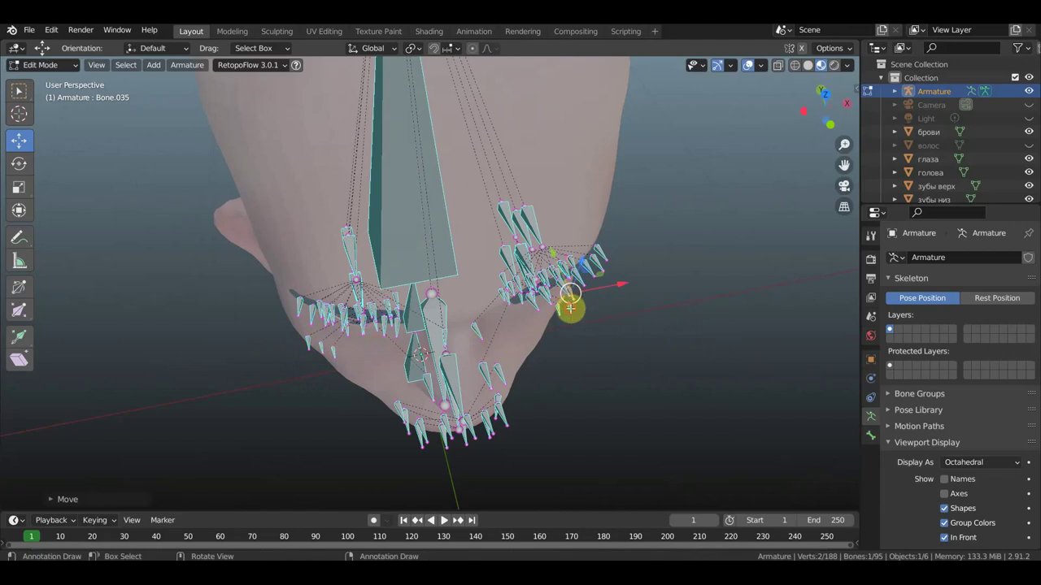
pyautogui.moveTo(573, 298)
pyautogui.mouseDown()
pyautogui.moveTo(585, 294)
pyautogui.moveTo(554, 306)
pyautogui.mouseUp()
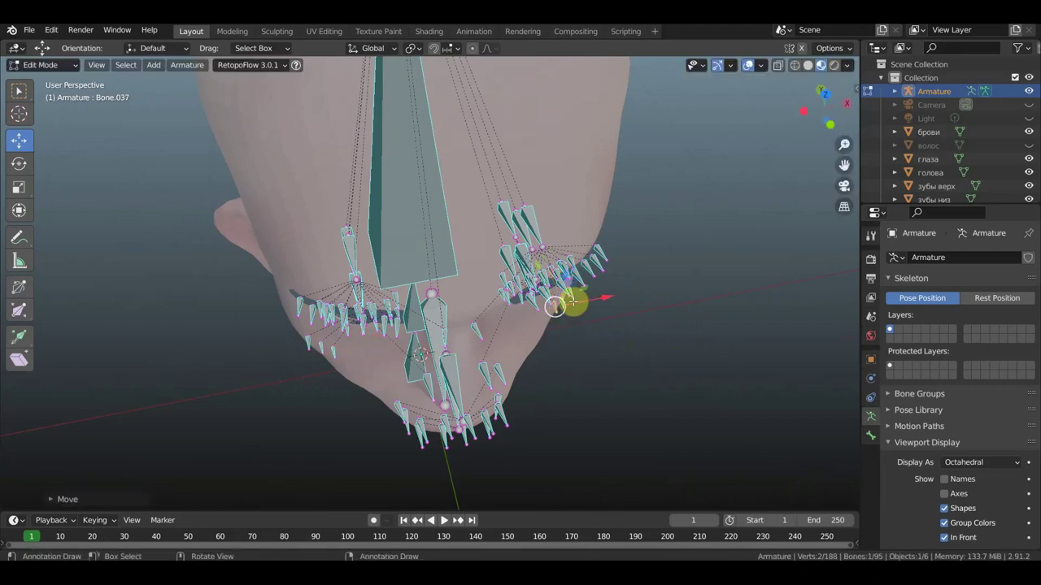
pyautogui.moveTo(573, 302)
pyautogui.mouseDown(button='middle')
pyautogui.moveTo(470, 349)
pyautogui.moveTo(572, 296)
pyautogui.moveTo(595, 346)
pyautogui.moveTo(411, 369)
pyautogui.moveTo(571, 371)
pyautogui.mouseUp(button='middle')
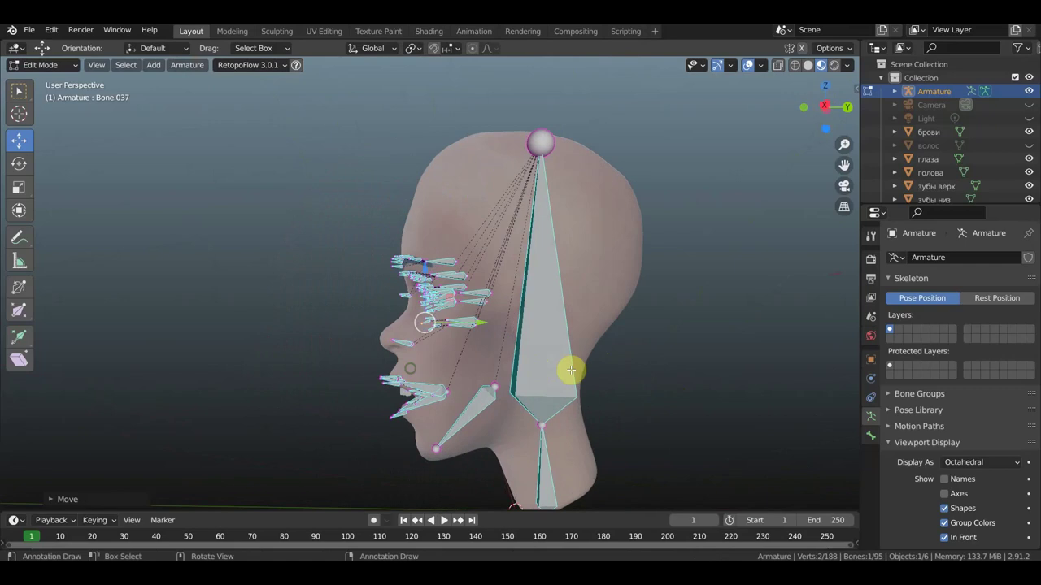
# Step: Unhide the hair object in the Outliner and switch to Object Mode
pyautogui.press('KP_1')
pyautogui.press('KP_3')
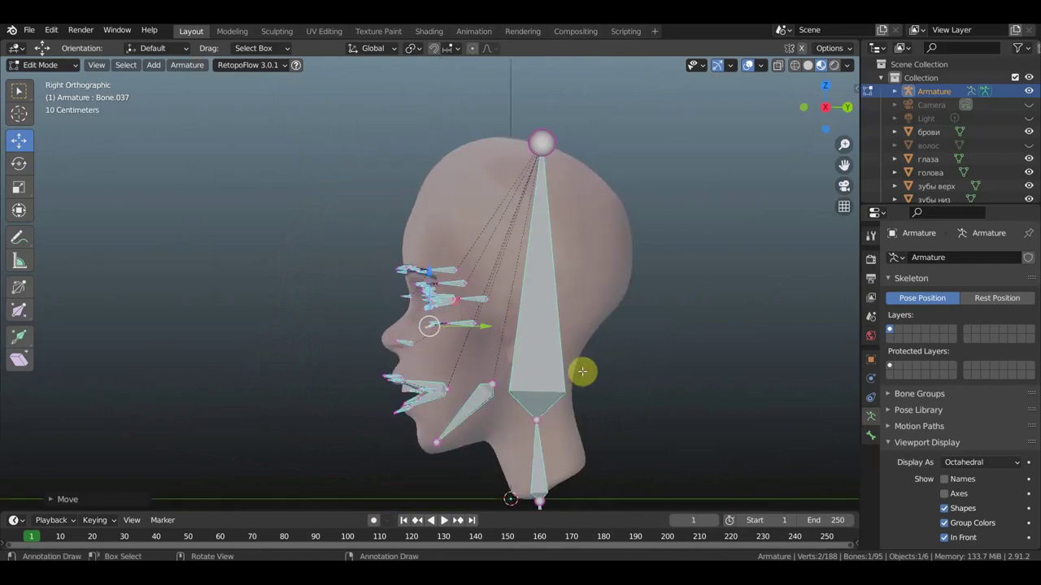
pyautogui.scroll(2, 610, 382)
pyautogui.scroll(2, 601, 309)
pyautogui.keyDown('shift'); pyautogui.scroll(-2, 596, 252); pyautogui.keyUp('shift')
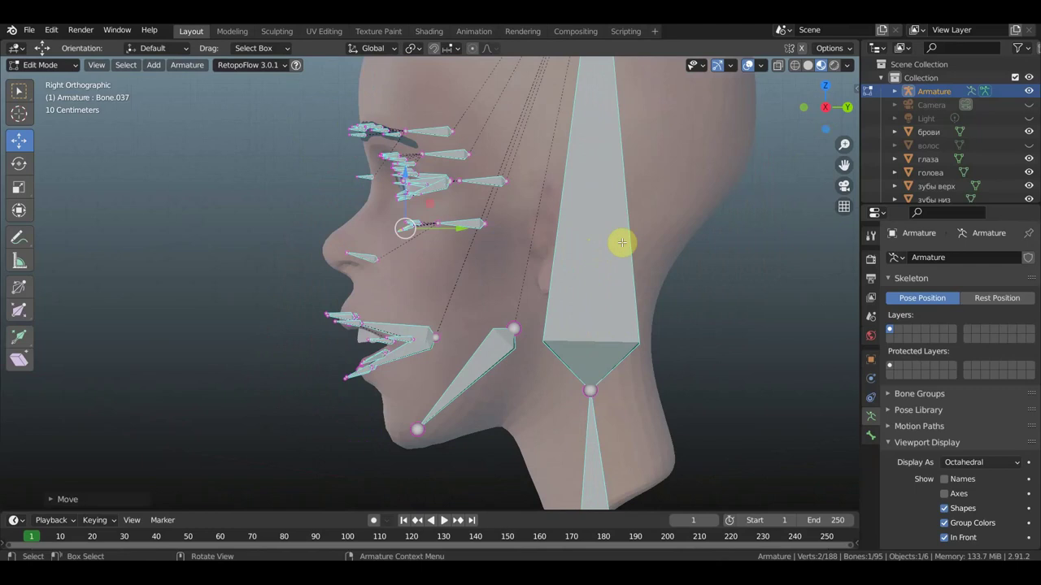
pyautogui.click(1029, 144)
pyautogui.scroll(-2, 719, 275)
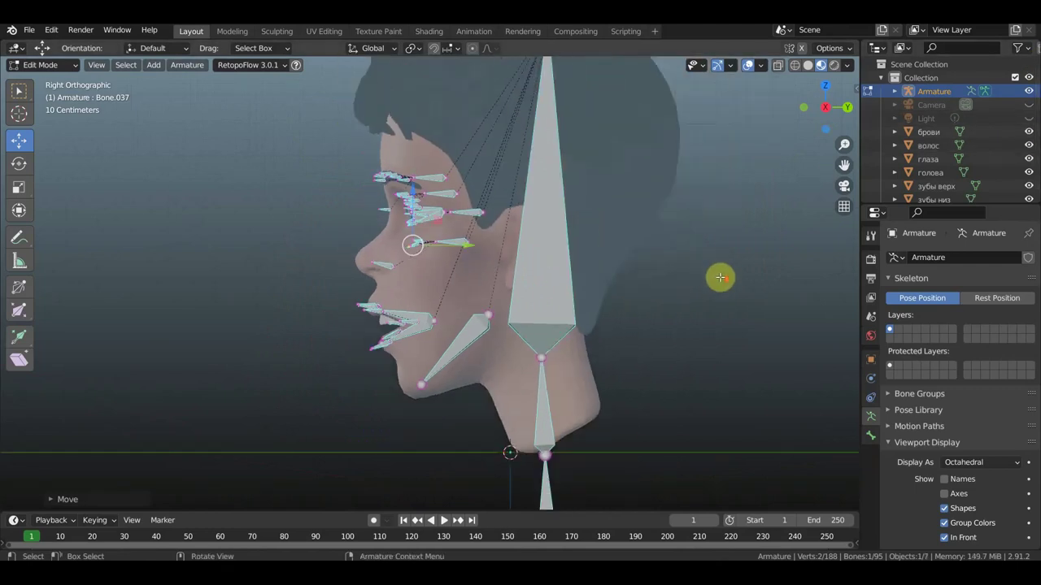
pyautogui.scroll(-2, 719, 276)
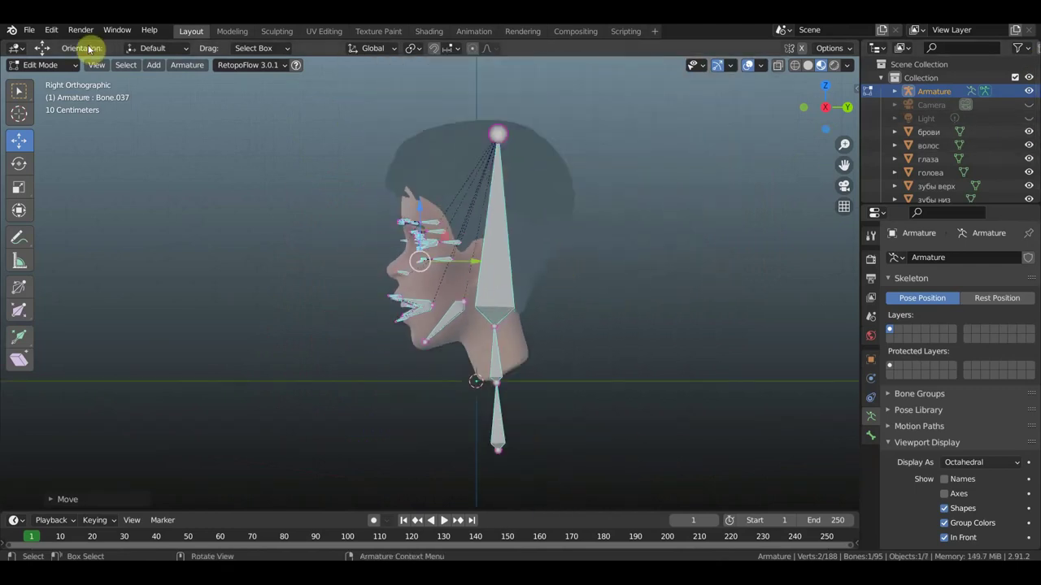
pyautogui.click(43, 67)
pyautogui.click(47, 80)
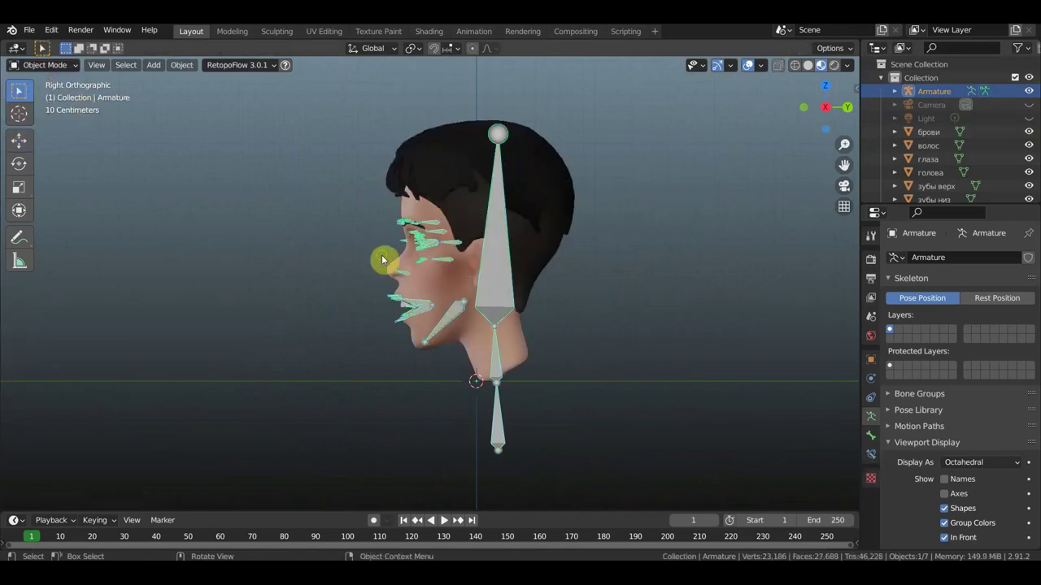
# Step: Reselect the armature, return to Edit Mode and select a cheek bone
pyautogui.moveTo(383, 255); pyautogui.dragTo(527, 261, button='middle')
pyautogui.press('KP_1')
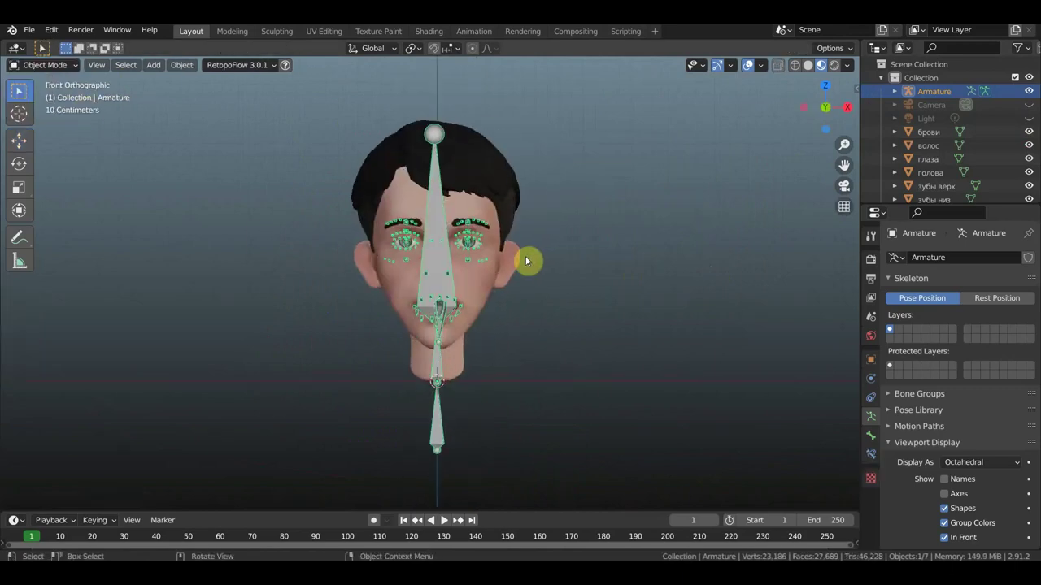
pyautogui.scroll(4, 527, 260)
pyautogui.scroll(1, 525, 256)
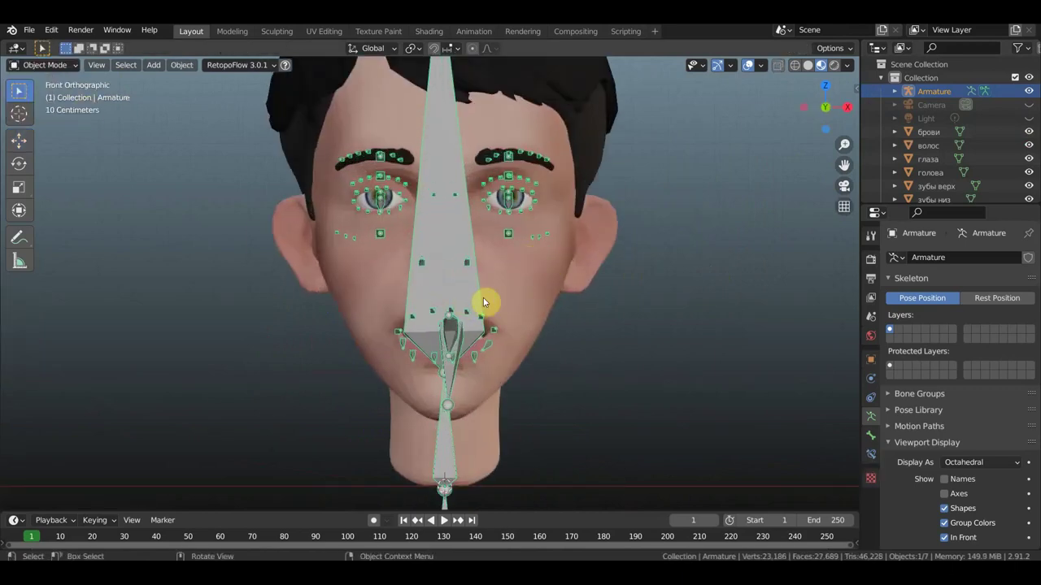
pyautogui.click(524, 298)
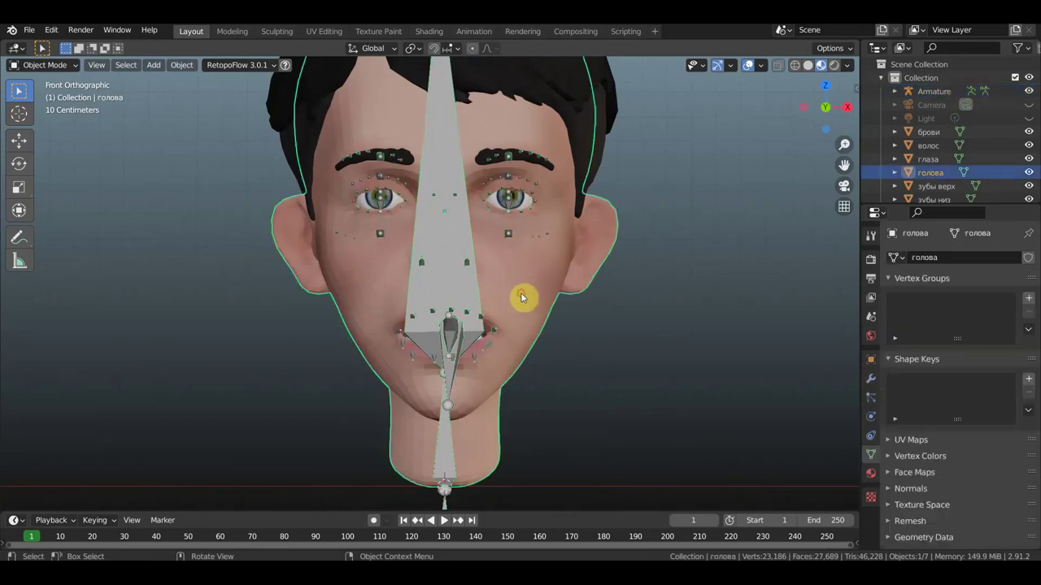
pyautogui.click(510, 236)
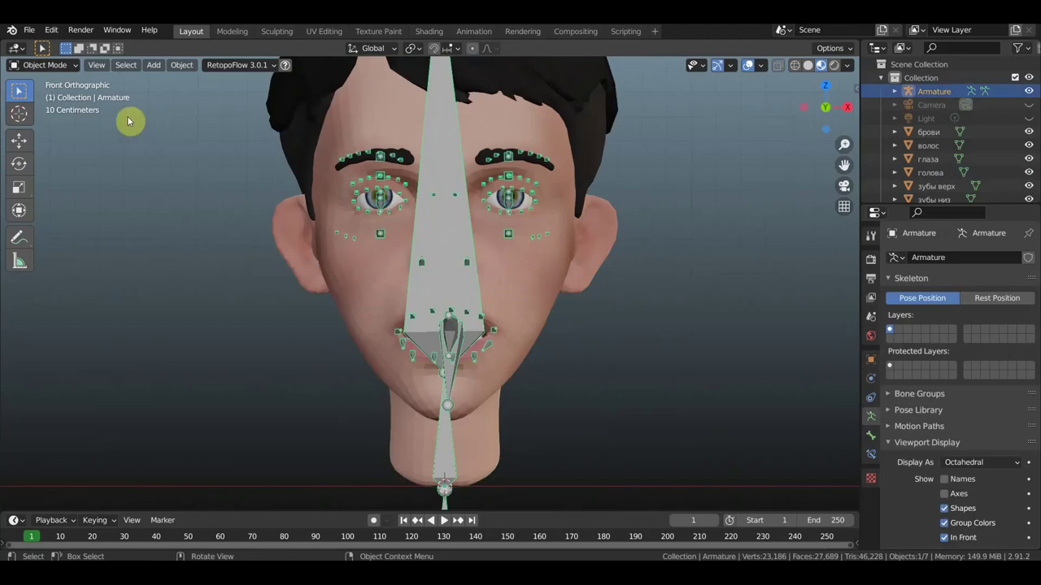
pyautogui.click(45, 65)
pyautogui.click(43, 95)
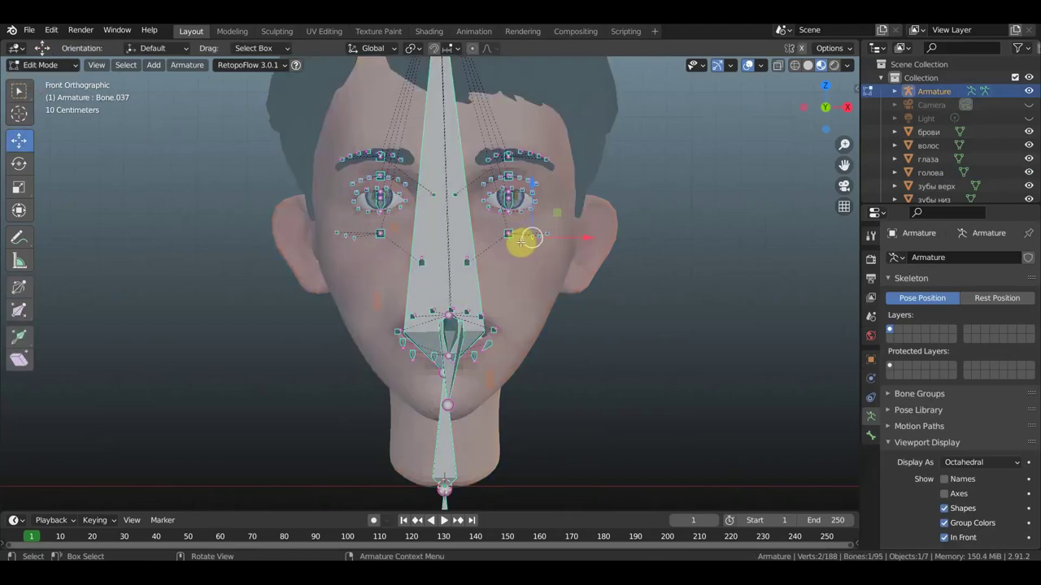
pyautogui.click(507, 234)
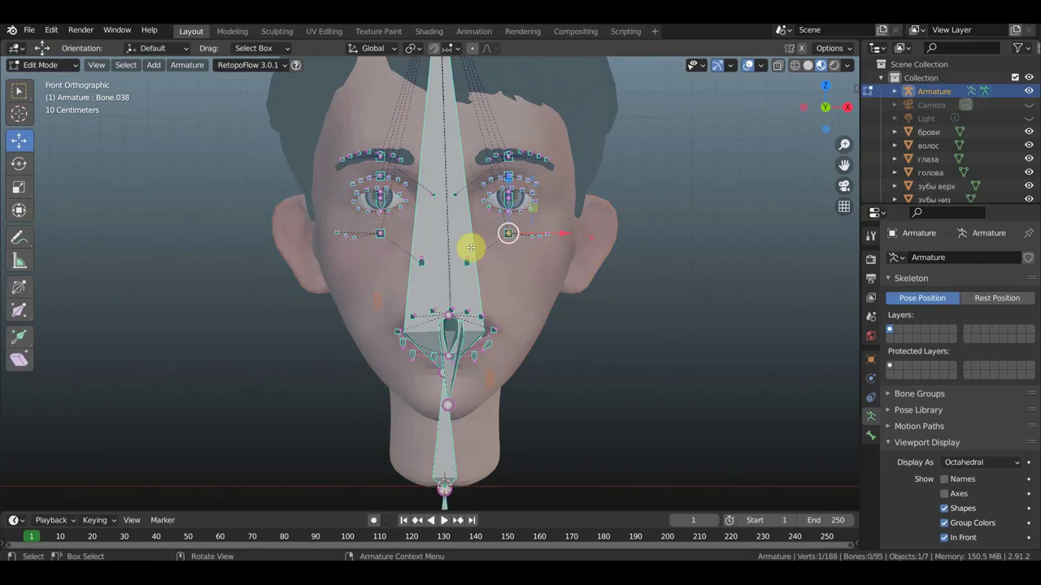
pyautogui.moveTo(470, 246)
pyautogui.mouseDown(button='middle')
pyautogui.moveTo(383, 269)
pyautogui.moveTo(353, 239)
pyautogui.mouseUp(button='middle')
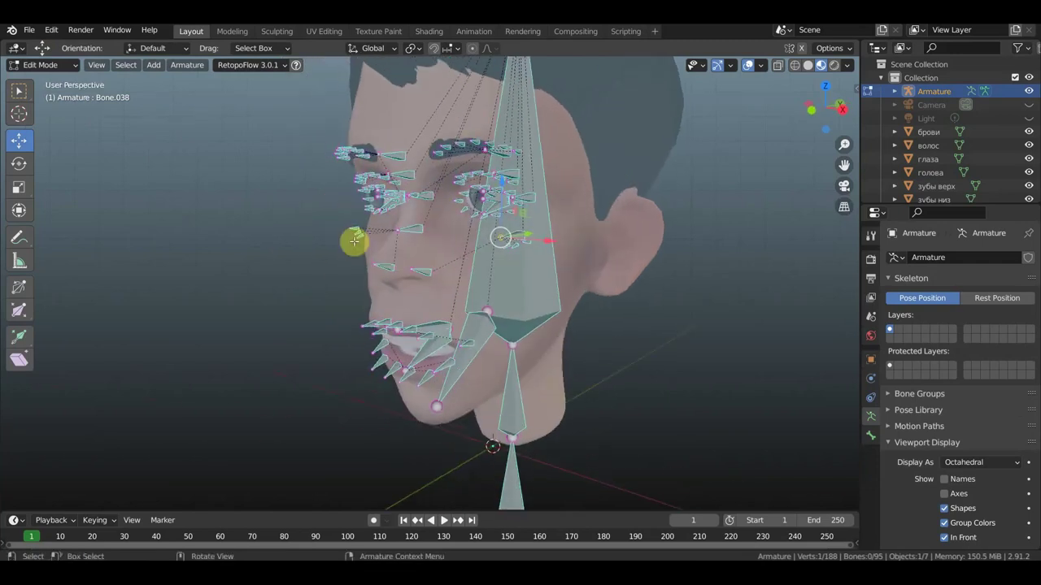
# Step: Duplicate both cheek bones and move the copies down toward the mouth corners
pyautogui.click(417, 231)
pyautogui.moveTo(515, 233)
pyautogui.mouseDown(button='middle')
pyautogui.moveTo(469, 242)
pyautogui.moveTo(494, 249)
pyautogui.mouseUp(button='middle')
pyautogui.keyDown('shift'); pyautogui.click(505, 252); pyautogui.keyUp('shift')
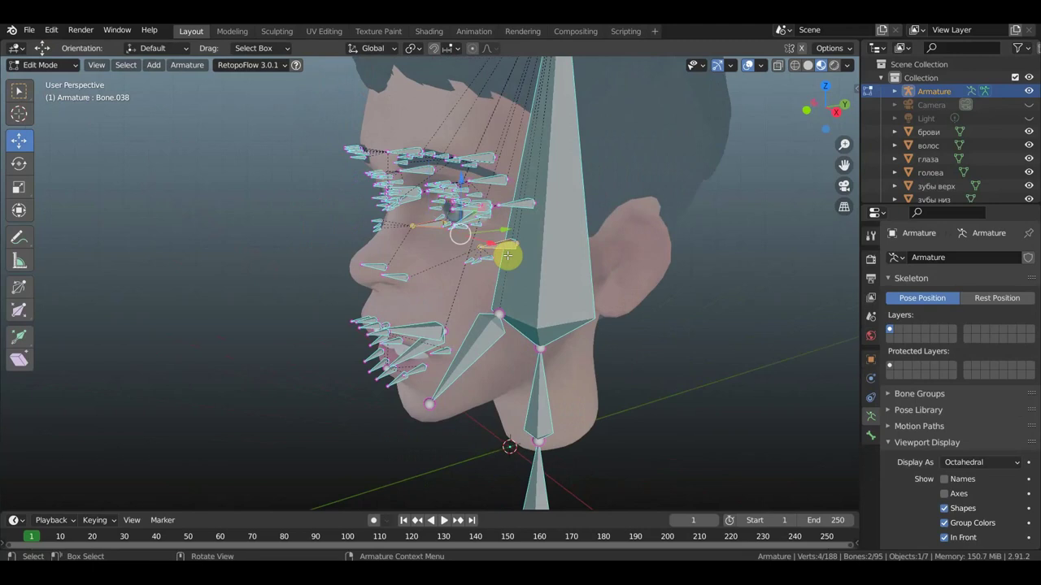
pyautogui.press('KP_1')
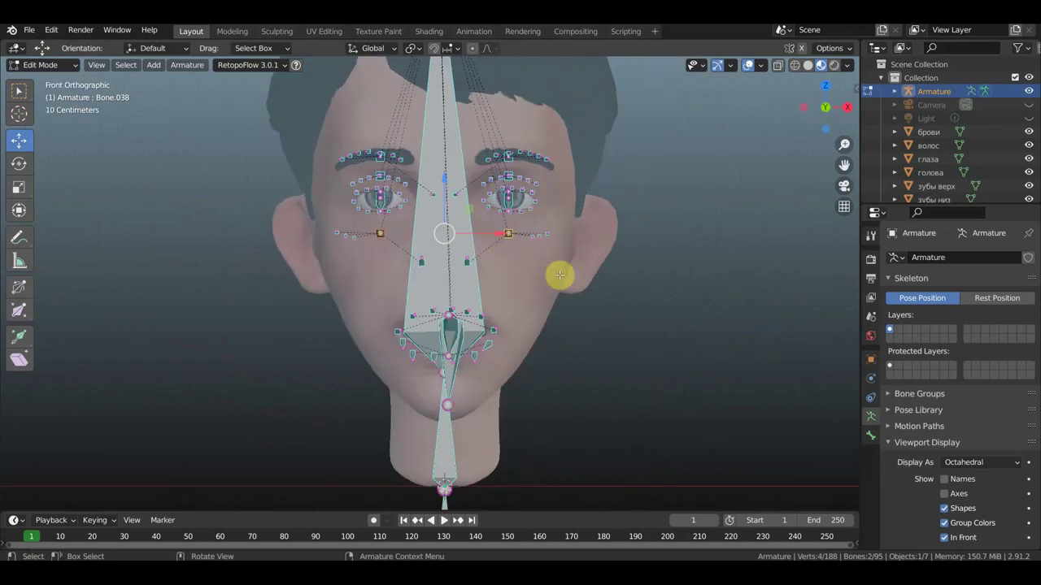
pyautogui.hotkey('shift', 'd')
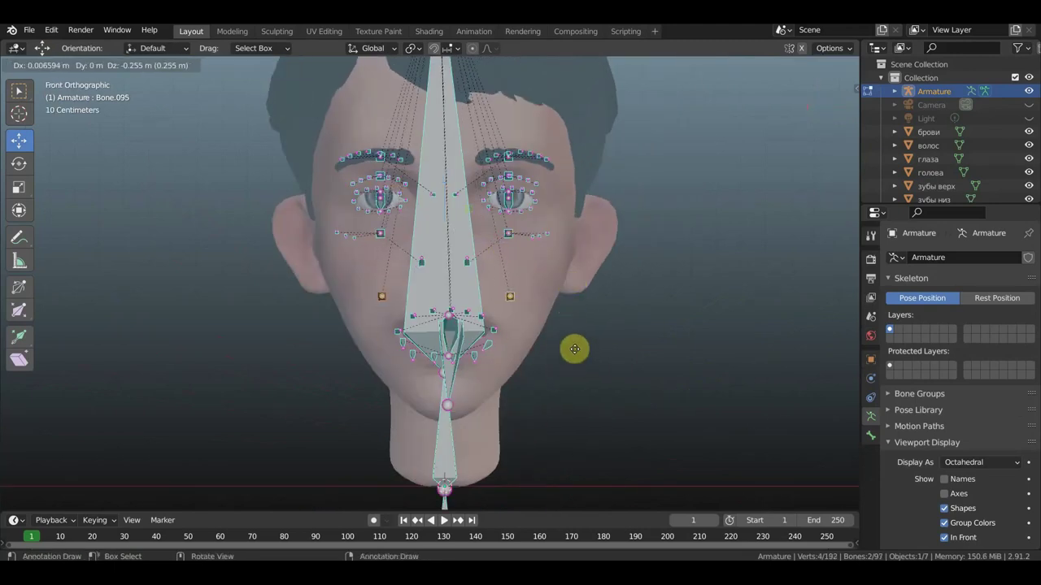
pyautogui.click(574, 349)
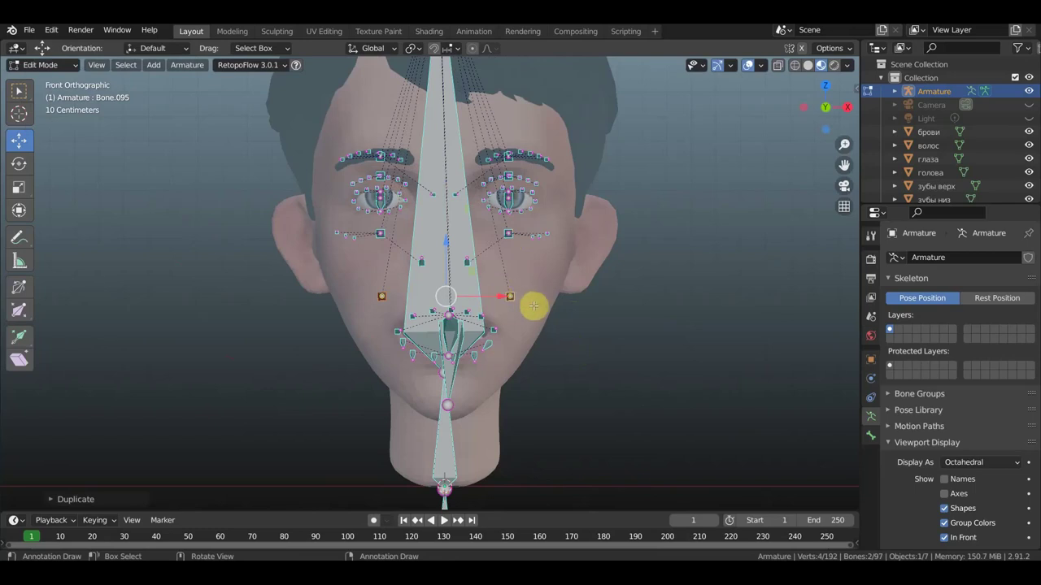
pyautogui.press('g')
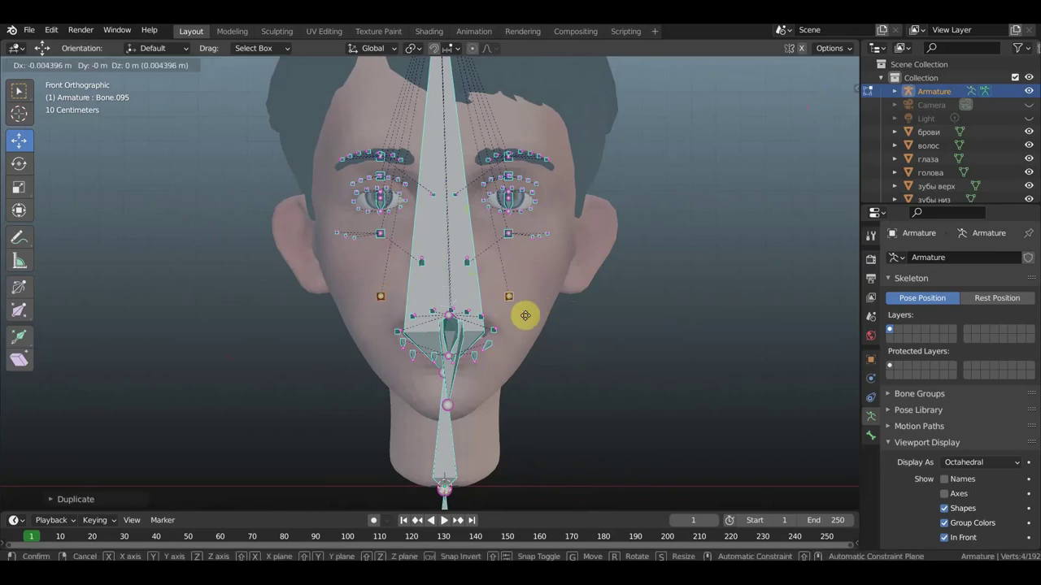
pyautogui.click(529, 298)
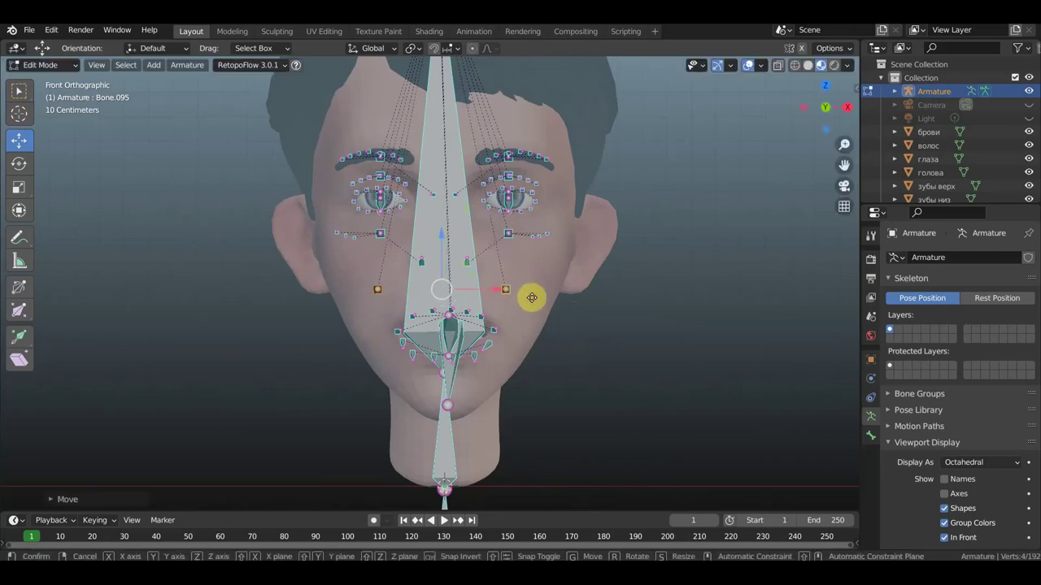
pyautogui.press('g')
pyautogui.click(532, 297)
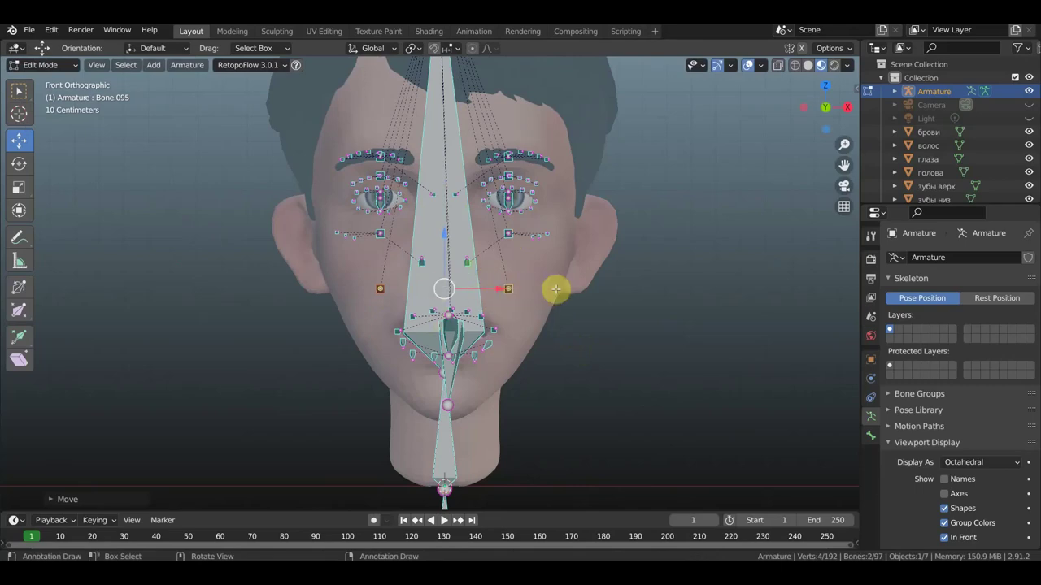
# Step: In side view, slide the copied cheek bones forward onto the face surface
pyautogui.moveTo(555, 289)
pyautogui.mouseDown(button='middle')
pyautogui.moveTo(391, 291)
pyautogui.moveTo(458, 295)
pyautogui.mouseUp(button='middle')
pyautogui.press('g')
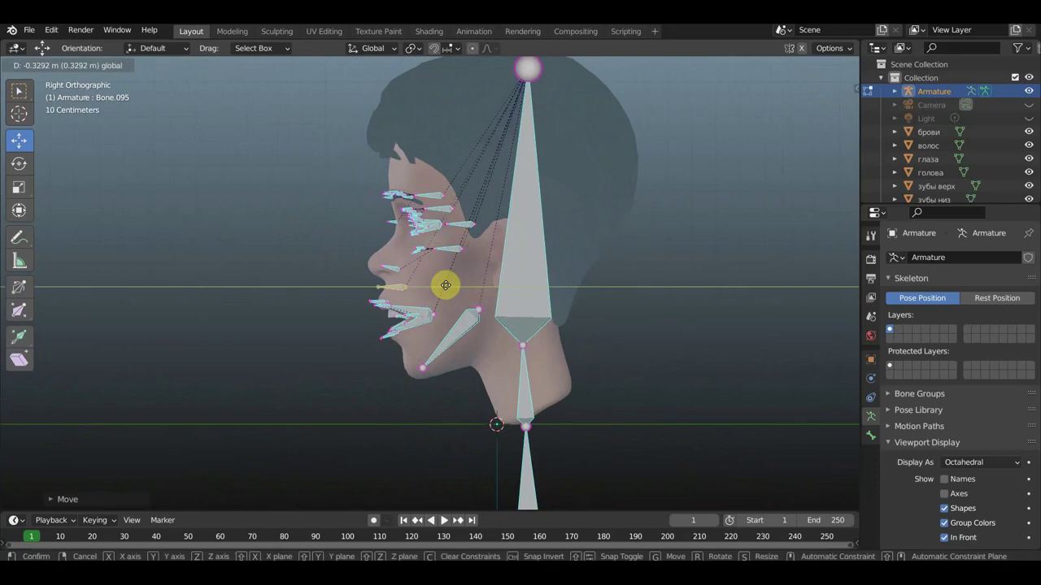
pyautogui.click(446, 285)
pyautogui.scroll(4, 418, 300)
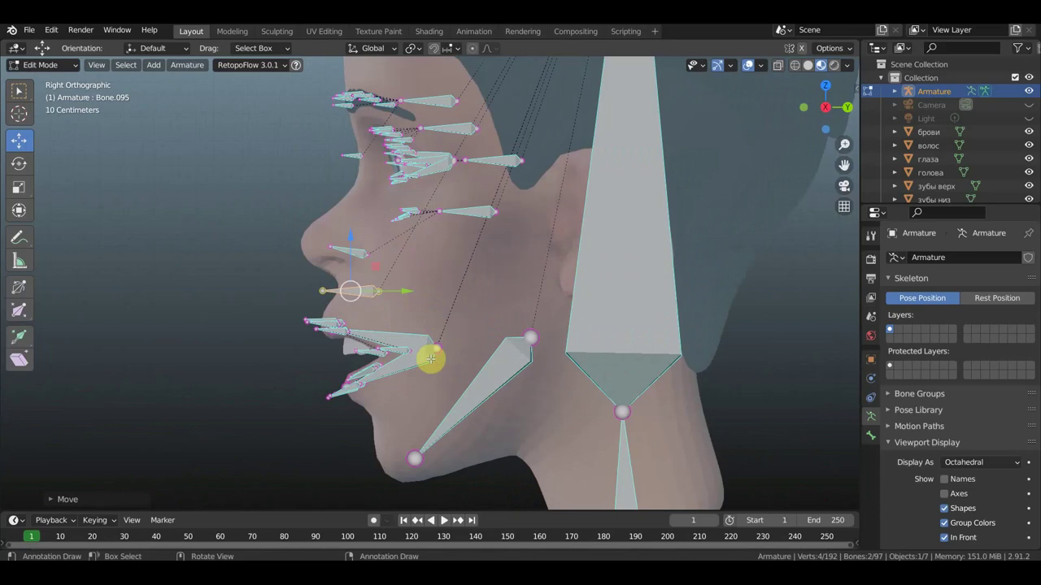
pyautogui.scroll(-1, 406, 383)
pyautogui.scroll(-1, 406, 384)
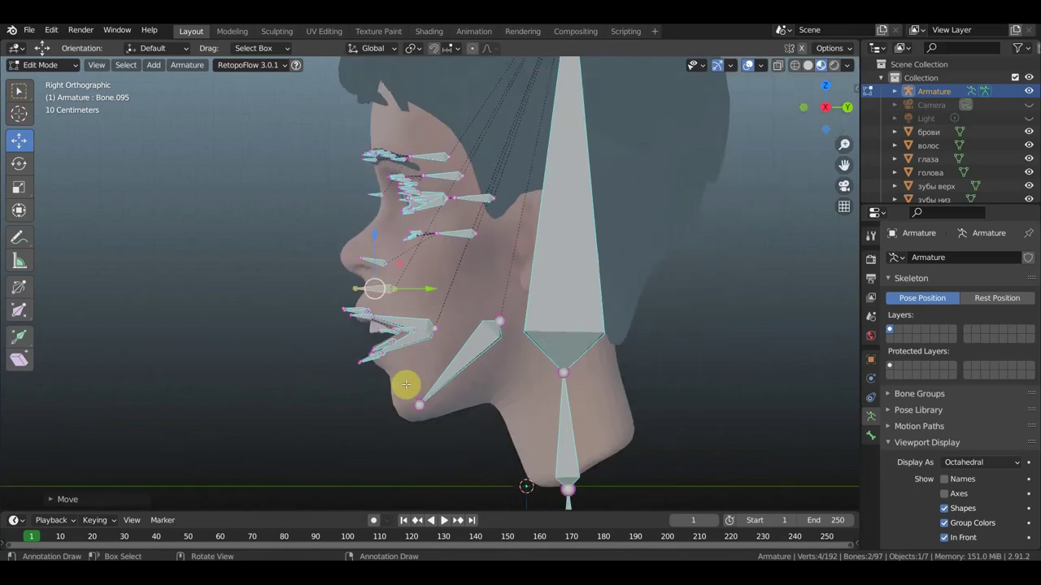
pyautogui.moveTo(436, 383)
pyautogui.mouseDown(button='middle')
pyautogui.moveTo(565, 375)
pyautogui.moveTo(562, 366)
pyautogui.mouseUp(button='middle')
pyautogui.scroll(-1, 550, 325)
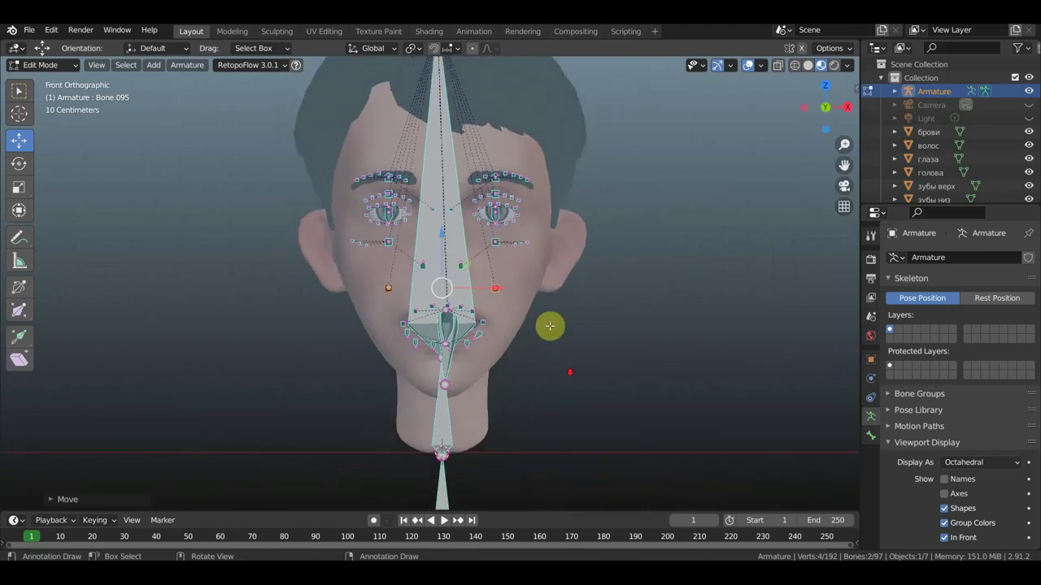
pyautogui.scroll(-1, 523, 243)
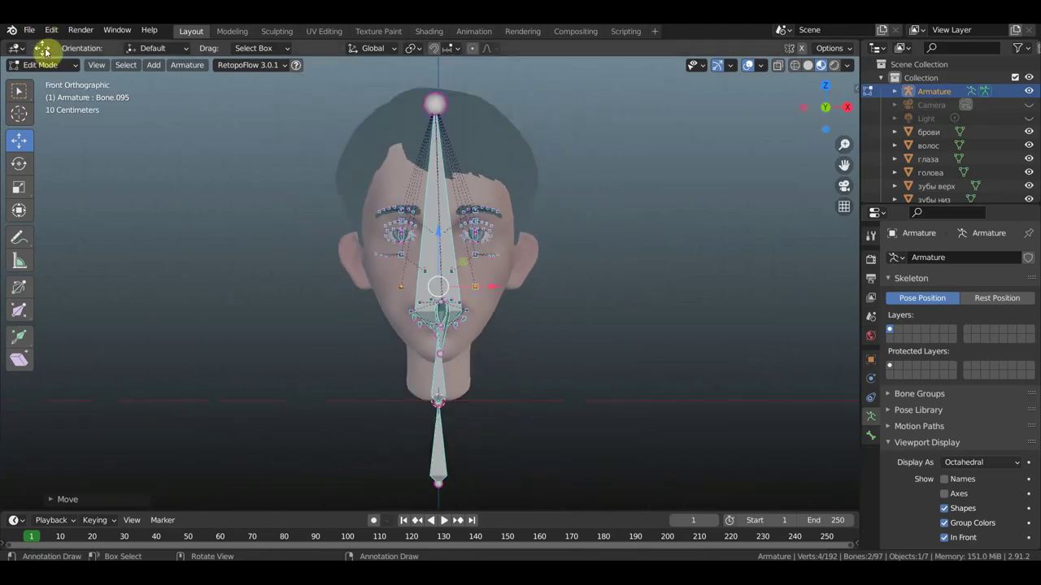
# Step: In Object Mode, select the head and hair meshes and join them into one mesh
pyautogui.click(45, 64)
pyautogui.click(48, 81)
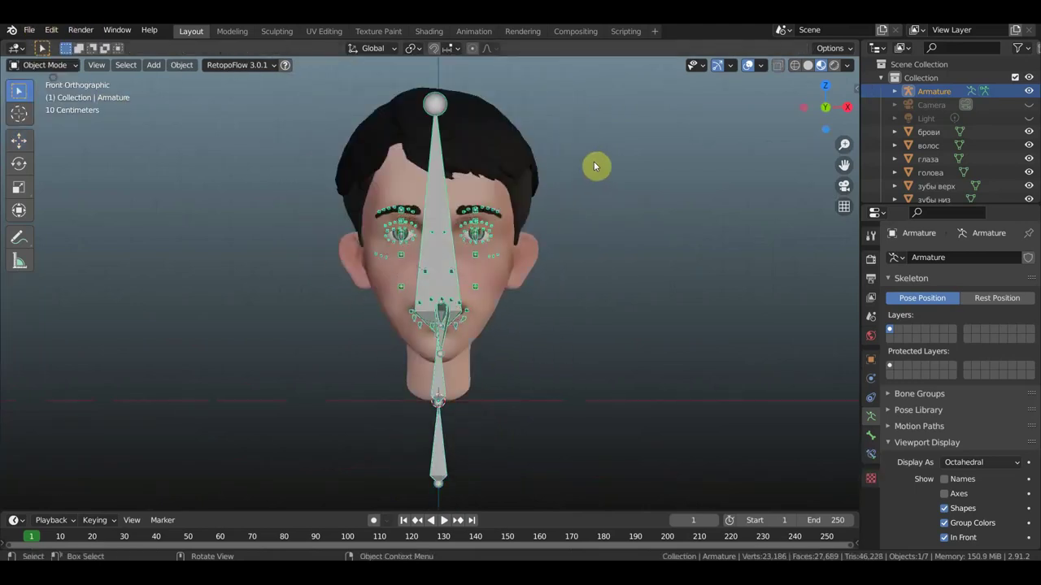
pyautogui.click(488, 153)
pyautogui.click(489, 197)
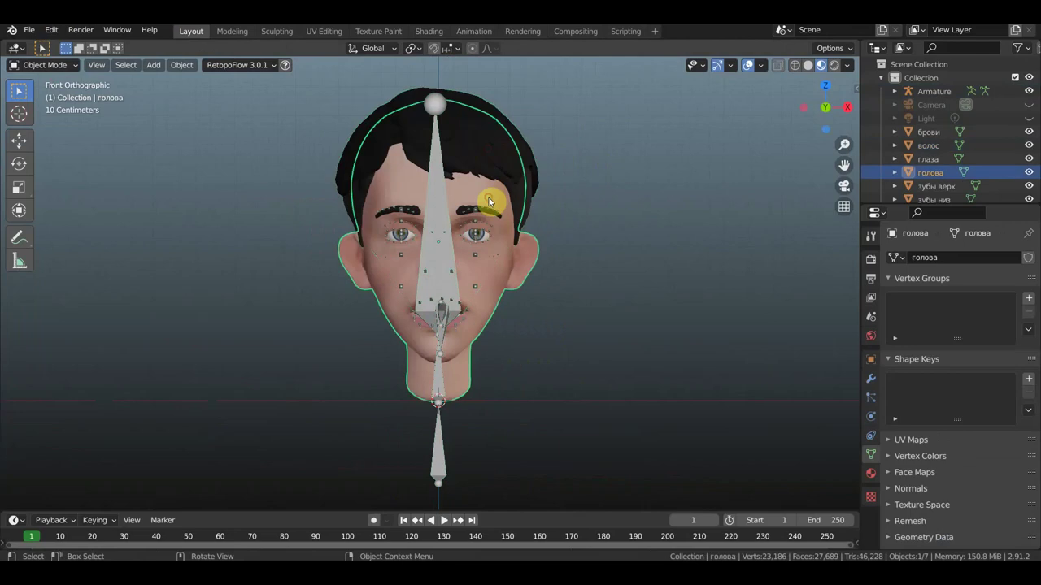
pyautogui.keyDown('shift'); pyautogui.click(500, 154); pyautogui.keyUp('shift')
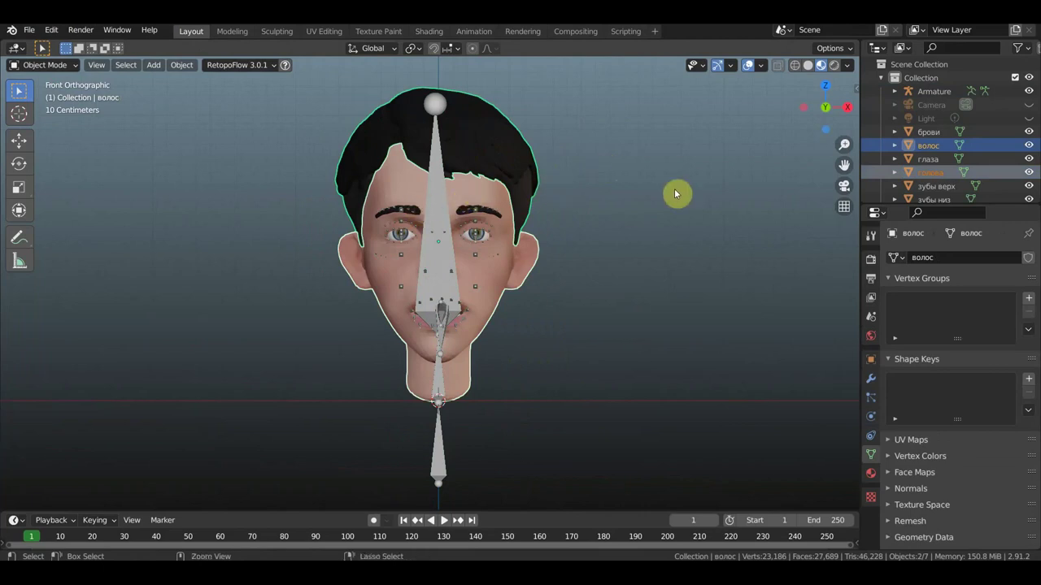
pyautogui.hotkey('ctrl', 'z')
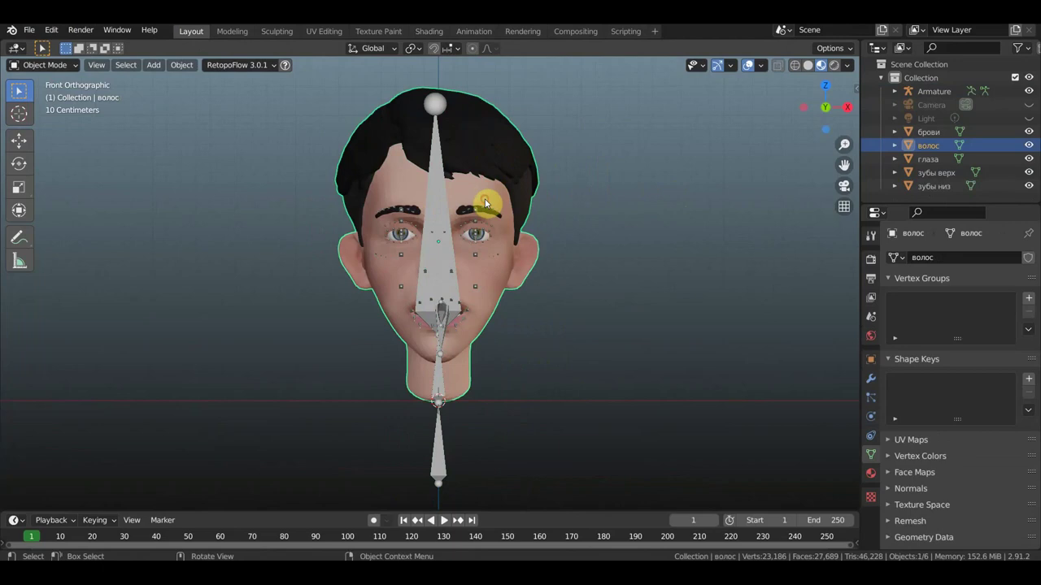
# Step: Parent the joined mesh to the armature With Automatic Weights
pyautogui.keyDown('shift'); pyautogui.click(437, 182); pyautogui.keyUp('shift')
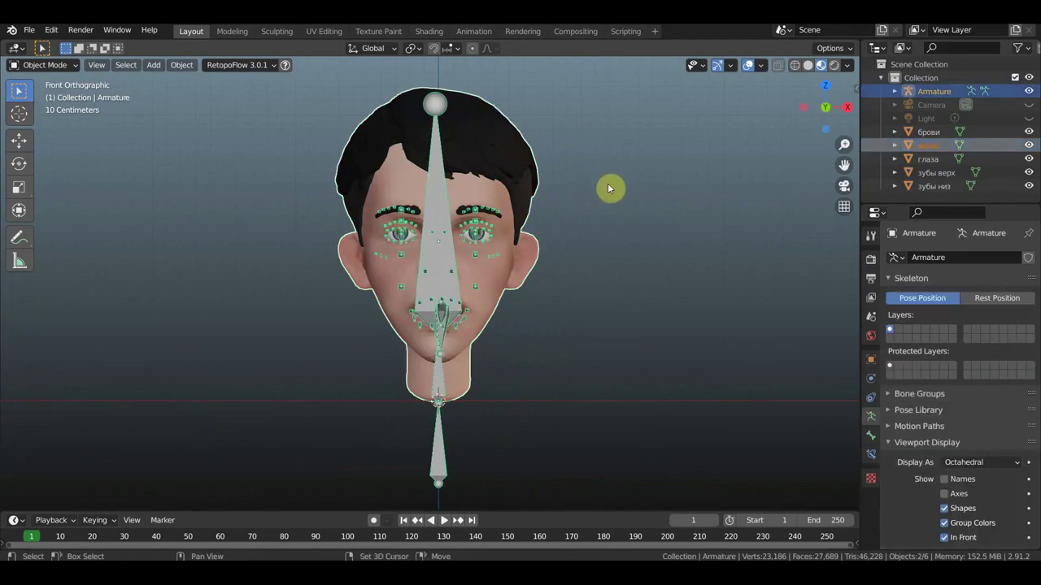
pyautogui.hotkey('ctrl', 'p')
pyautogui.hotkey('ctrl', 'p')
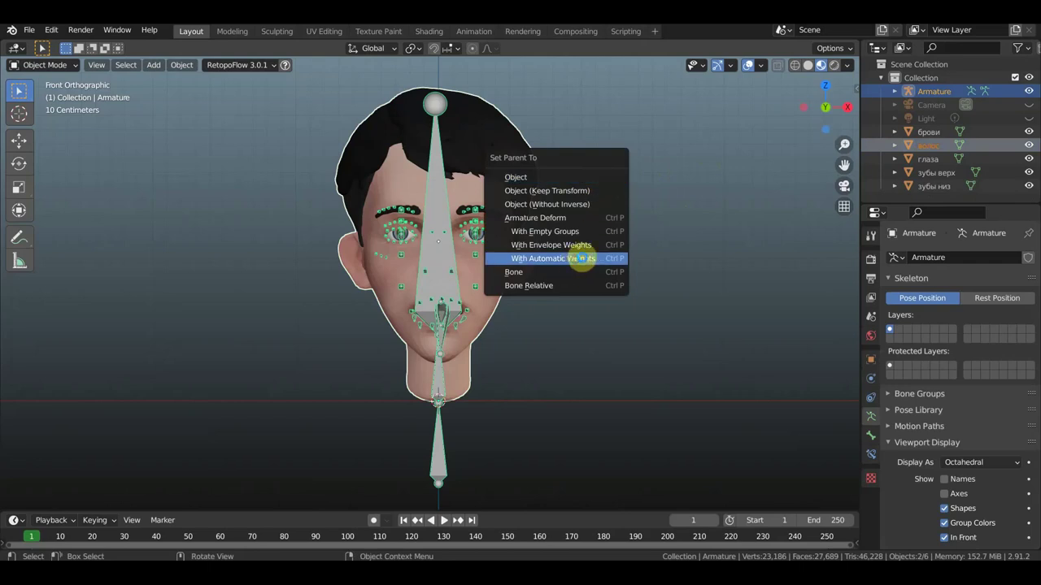
pyautogui.click(580, 258)
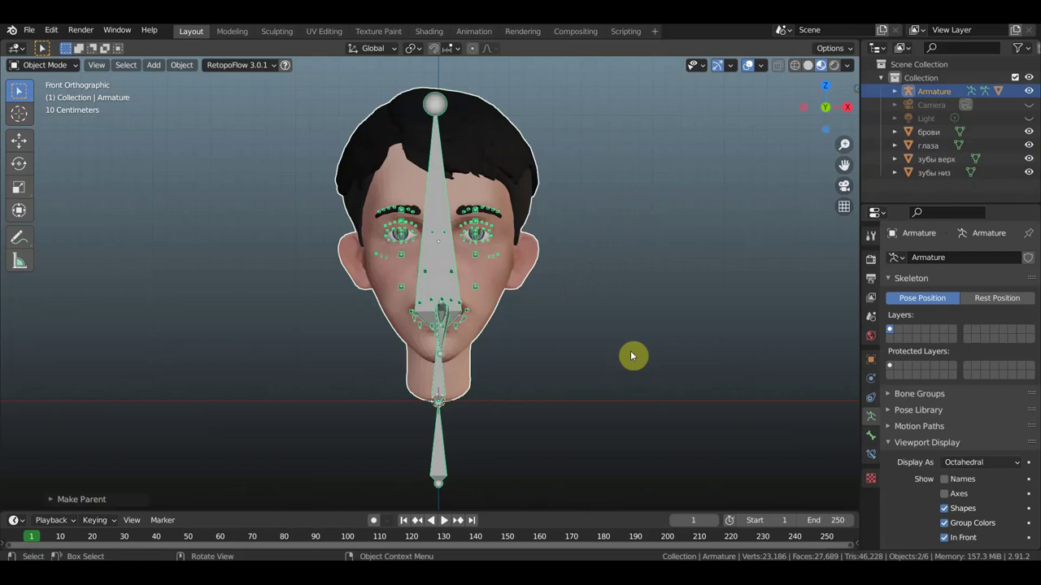
# Step: Make the facial armature the active object and put it into Edit Mode
pyautogui.scroll(1, 626, 350)
pyautogui.scroll(3, 605, 339)
pyautogui.moveTo(602, 339); pyautogui.dragTo(402, 344, button='middle')
pyautogui.press('KP_1')
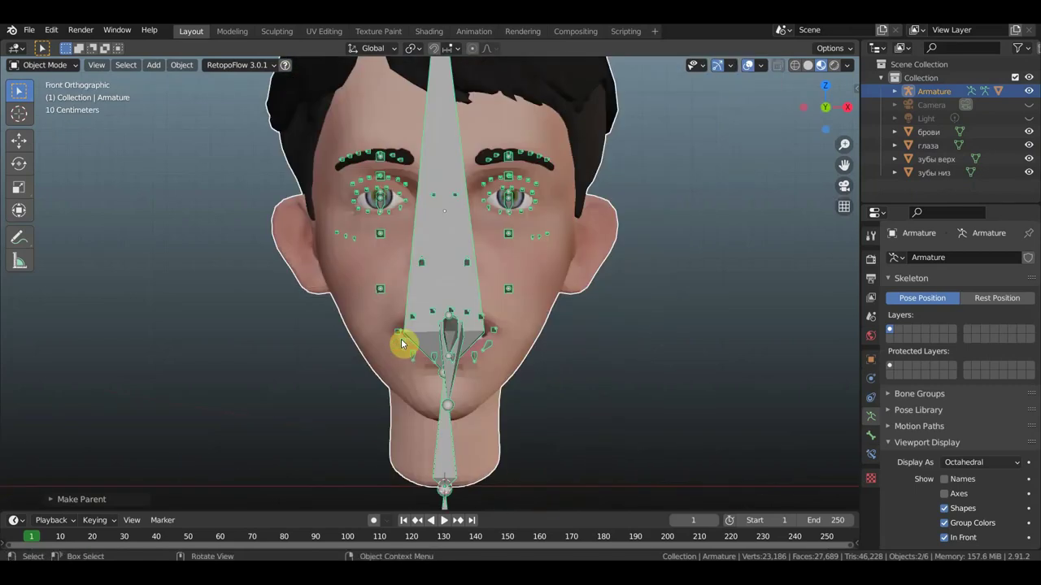
pyautogui.press('KP_3')
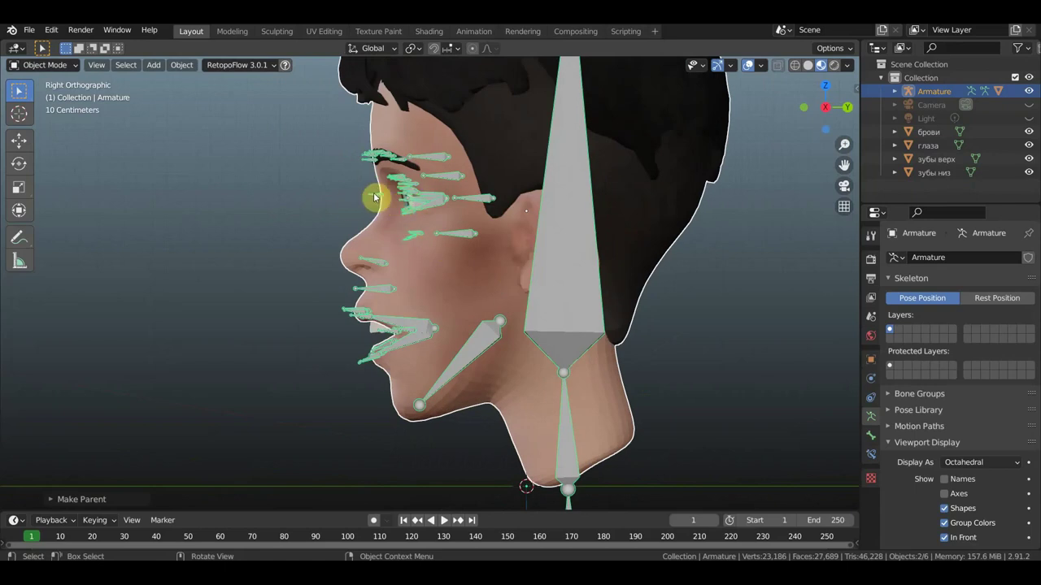
pyautogui.moveTo(30, 83); pyautogui.dragTo(45, 91)
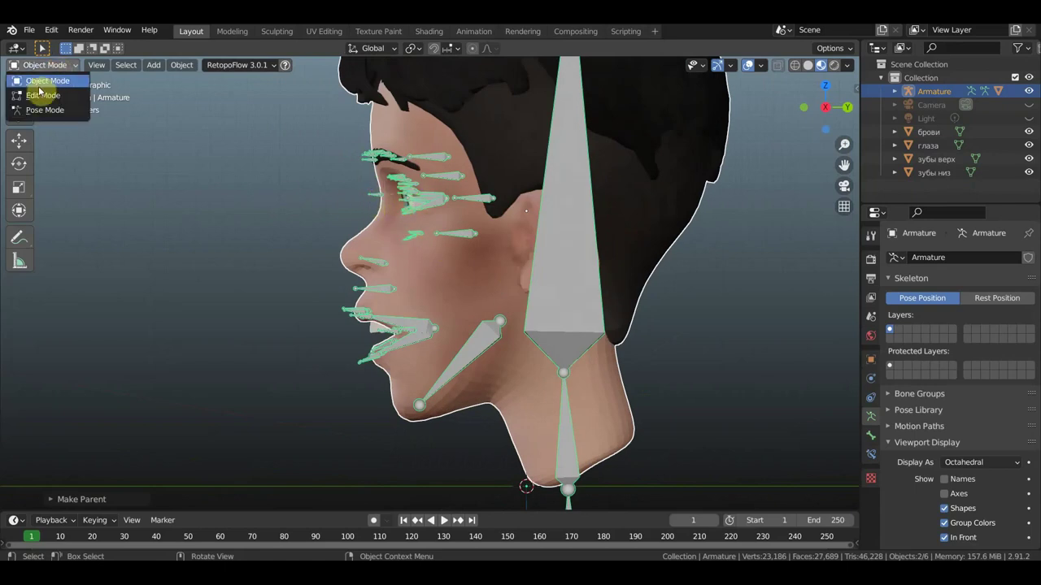
pyautogui.click(435, 156)
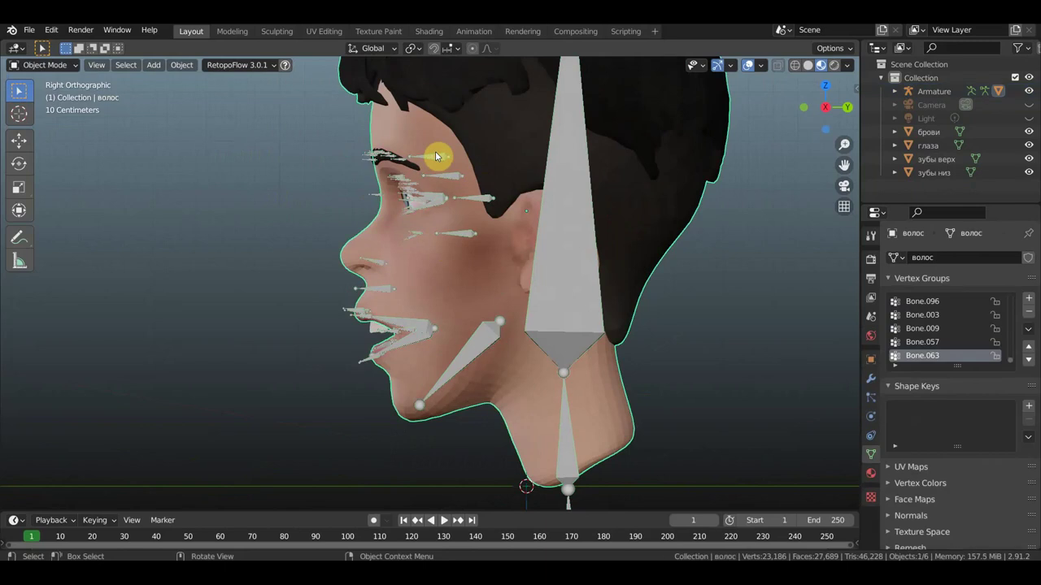
pyautogui.click(435, 156)
pyautogui.click(47, 65)
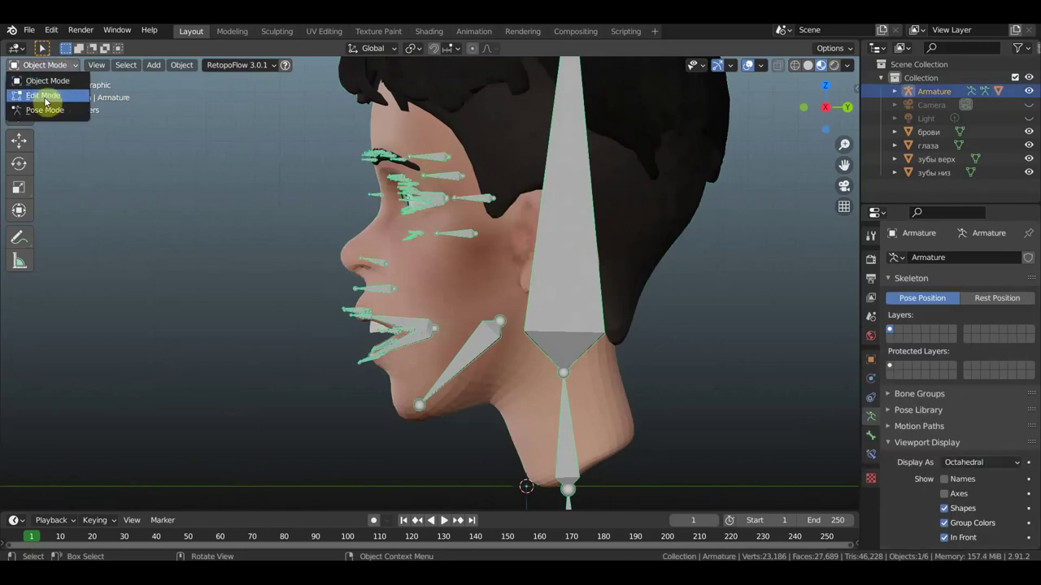
pyautogui.click(45, 96)
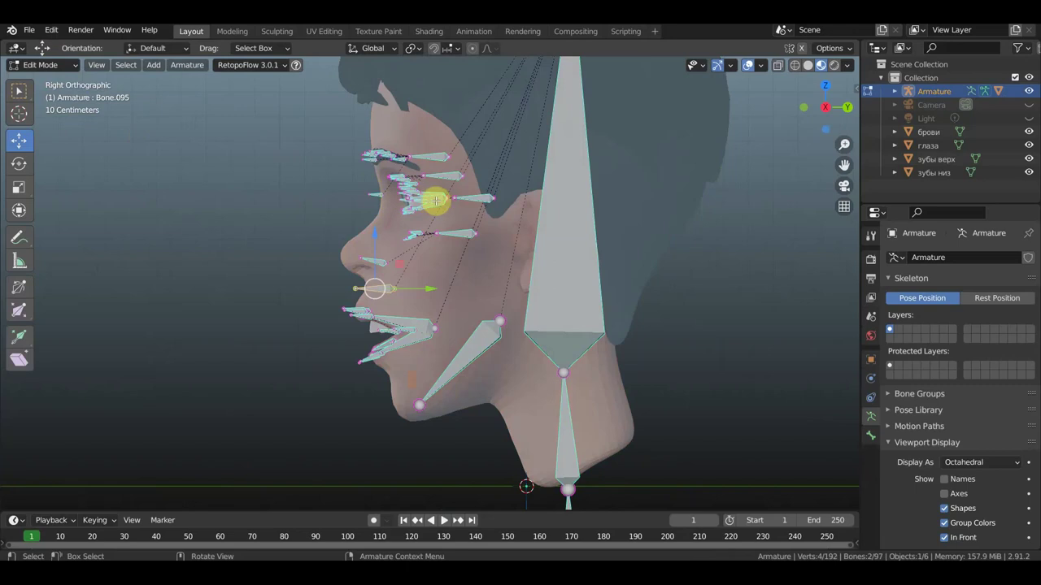
# Step: Duplicate the eye bone and place the copy out in front of the face
pyautogui.moveTo(436, 200)
pyautogui.mouseDown(button='middle')
pyautogui.moveTo(518, 196)
pyautogui.moveTo(353, 201)
pyautogui.mouseUp(button='middle')
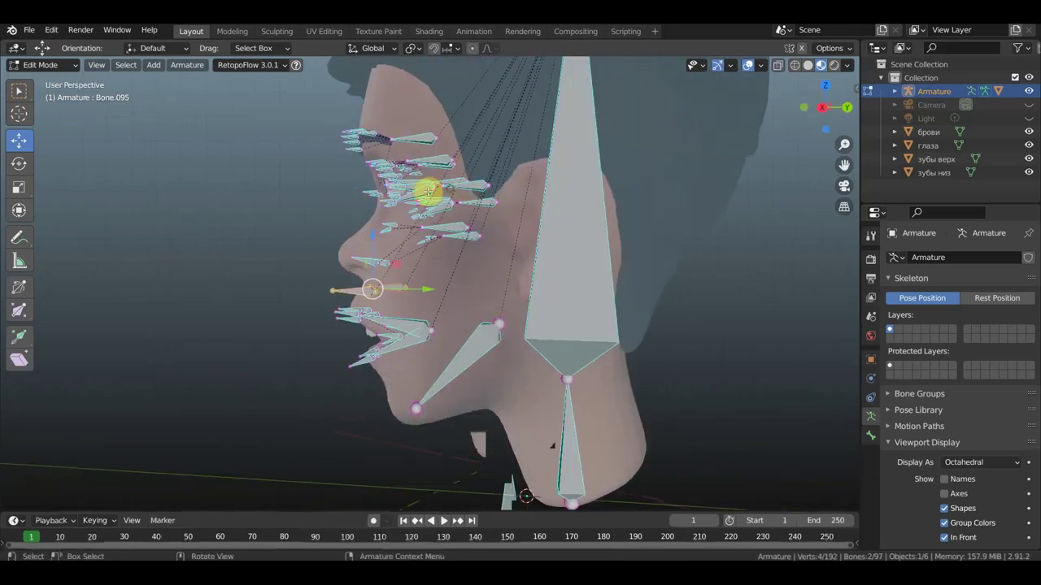
pyautogui.press('KP_3')
pyautogui.scroll(2, 399, 174)
pyautogui.scroll(2, 399, 174)
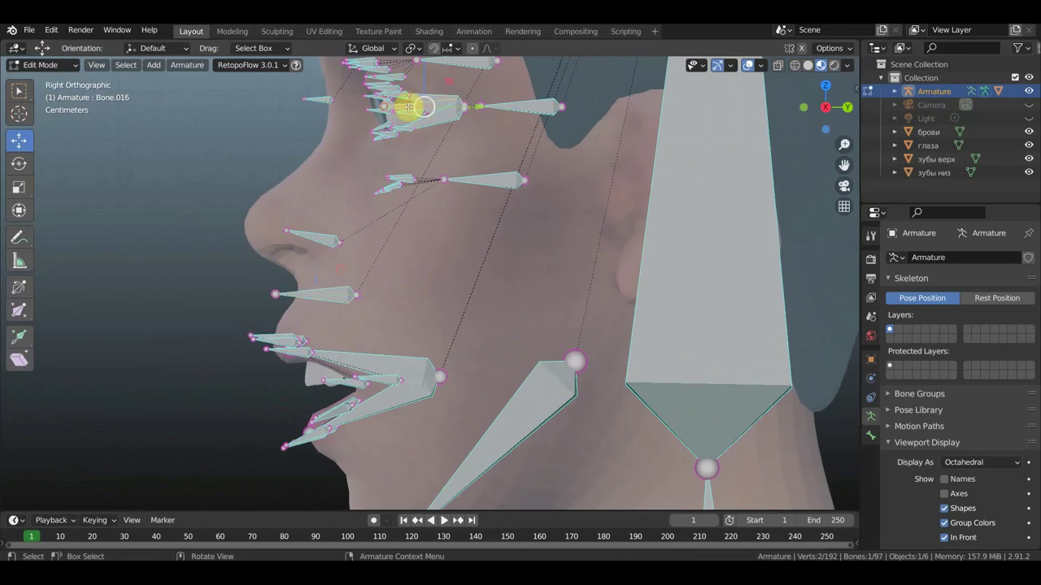
pyautogui.hotkey('shift', 'd')
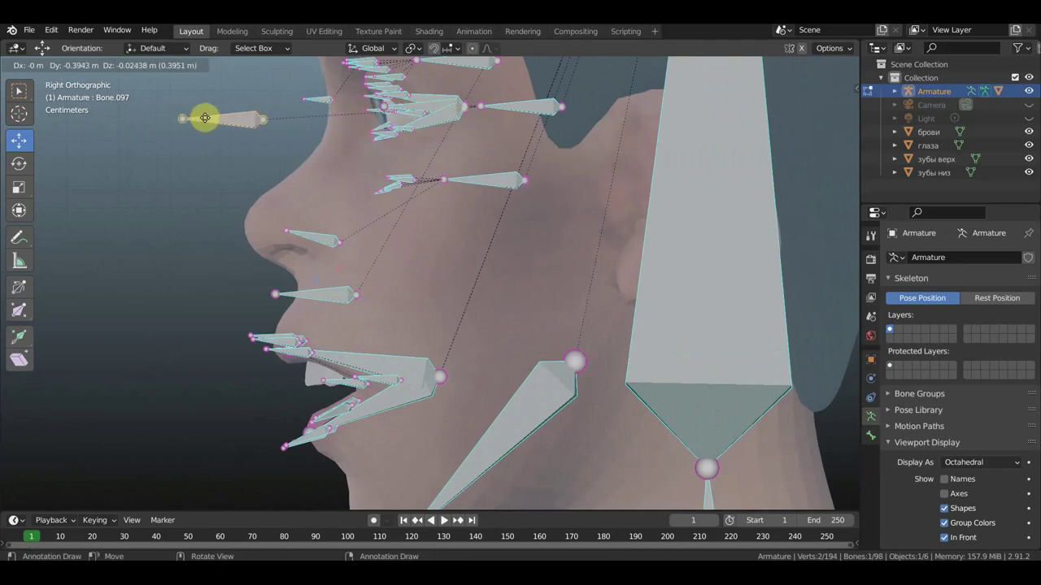
pyautogui.click(204, 117)
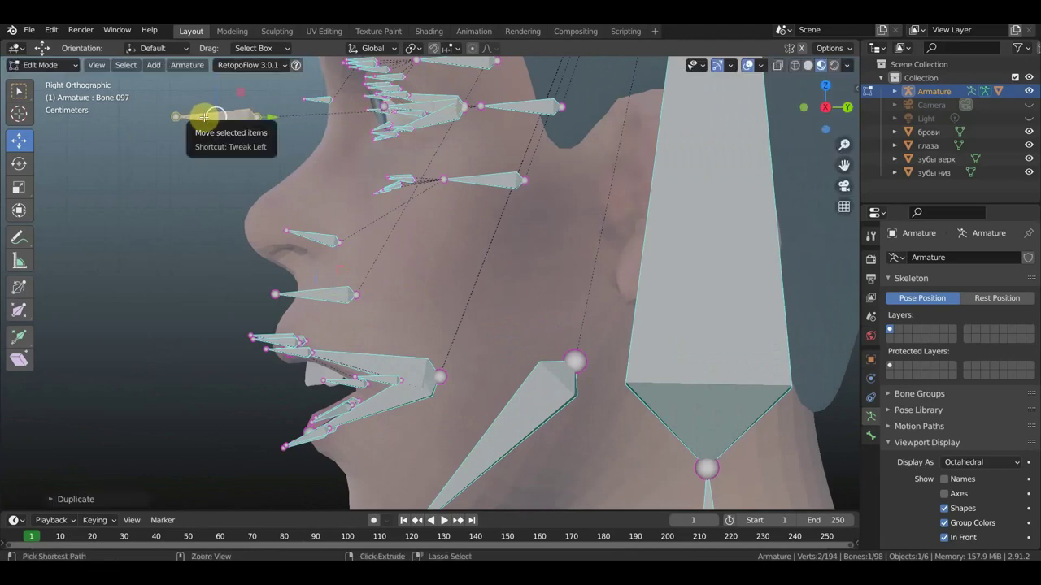
# Step: Clear the parent of the copied bone Bone.097
pyautogui.hotkey('ctrl', 'p')
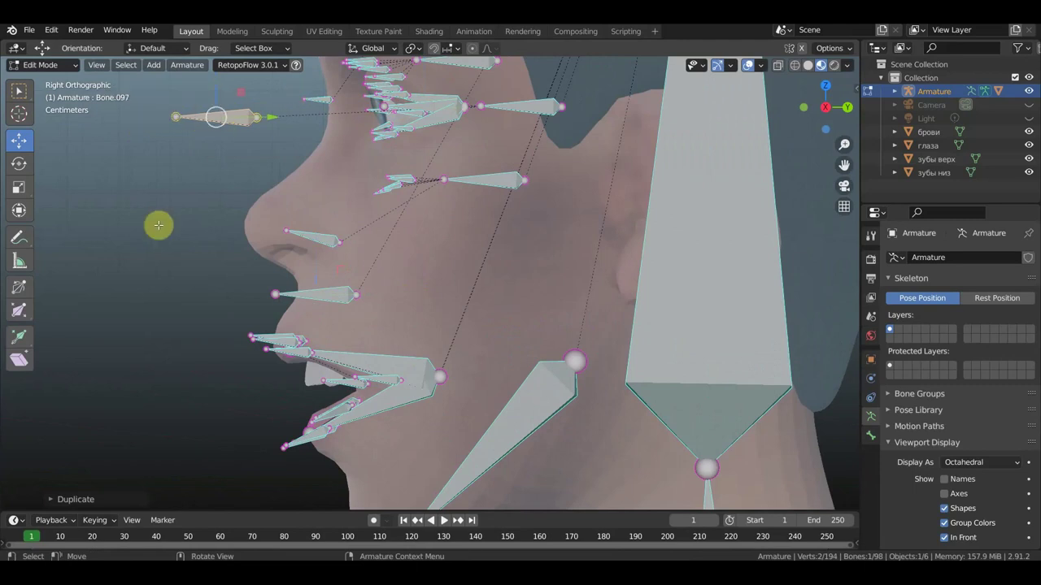
pyautogui.press('alt')
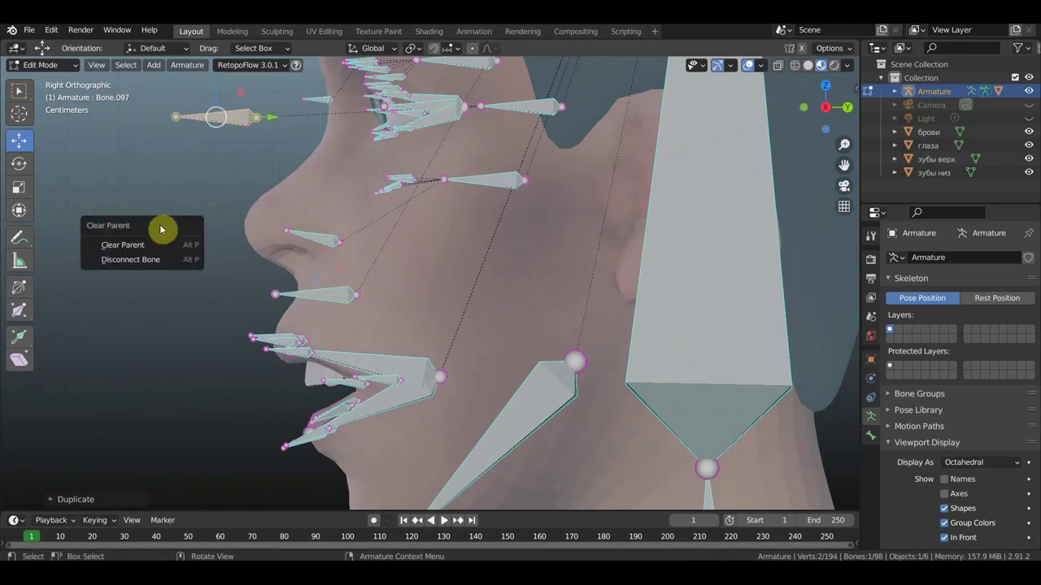
pyautogui.click(141, 246)
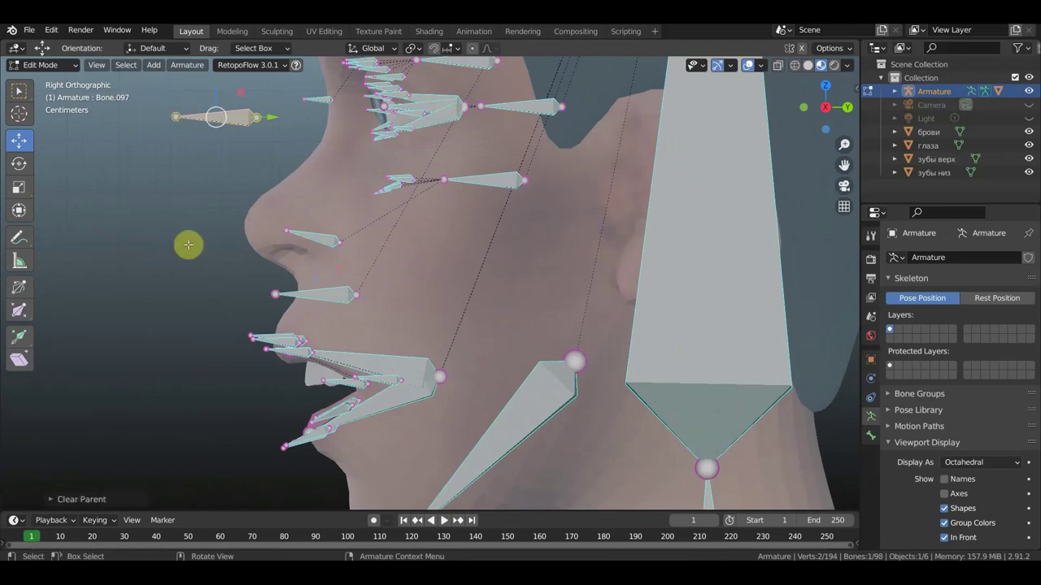
pyautogui.moveTo(217, 222)
pyautogui.mouseDown(button='middle')
pyautogui.moveTo(278, 263)
pyautogui.moveTo(321, 274)
pyautogui.moveTo(594, 191)
pyautogui.moveTo(539, 255)
pyautogui.mouseUp(button='middle')
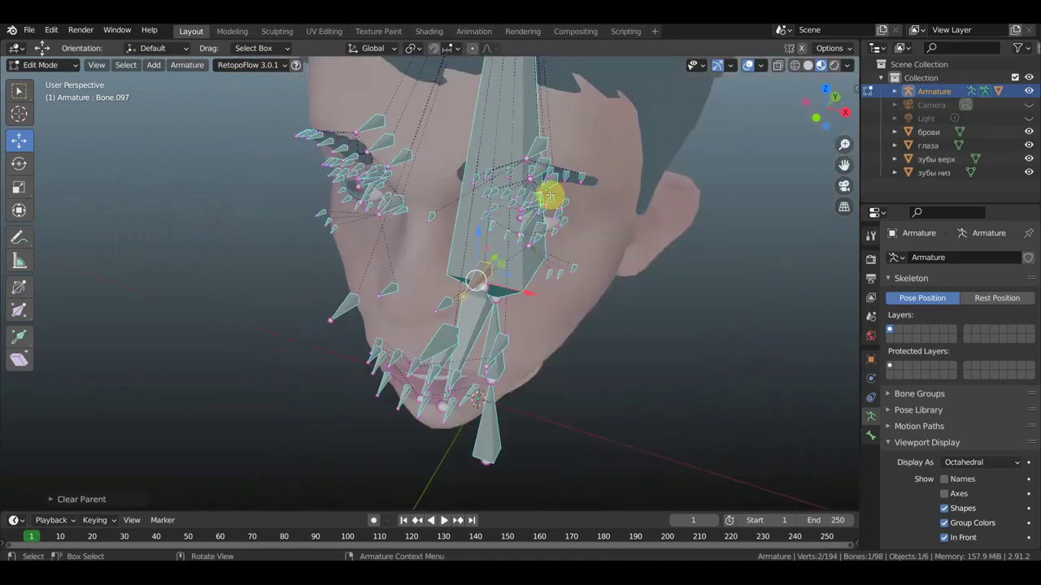
# Step: Duplicate the eye control bone and move the copy along X to the other eye
pyautogui.press('KP_3')
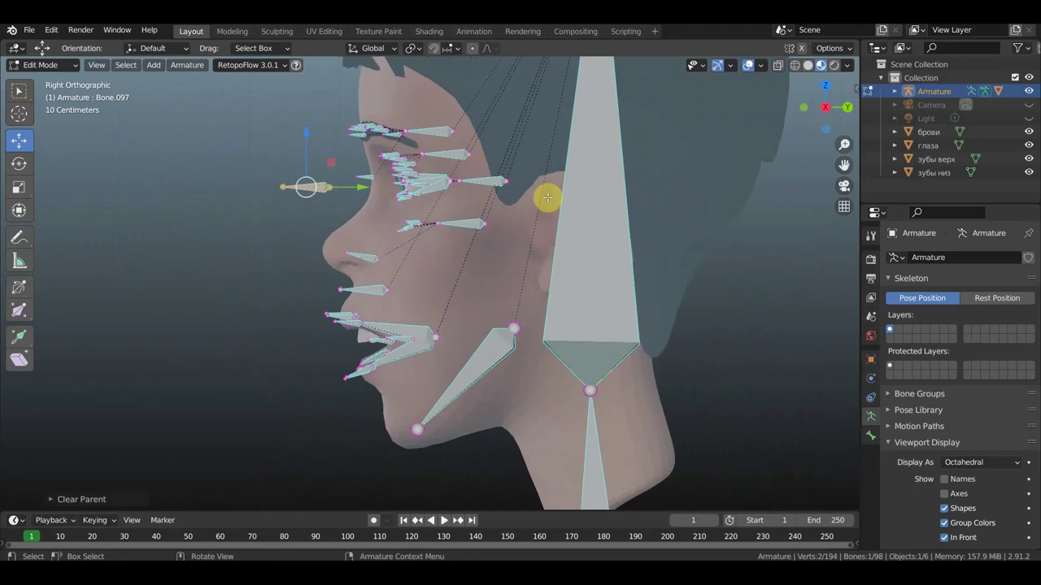
pyautogui.press('KP_1')
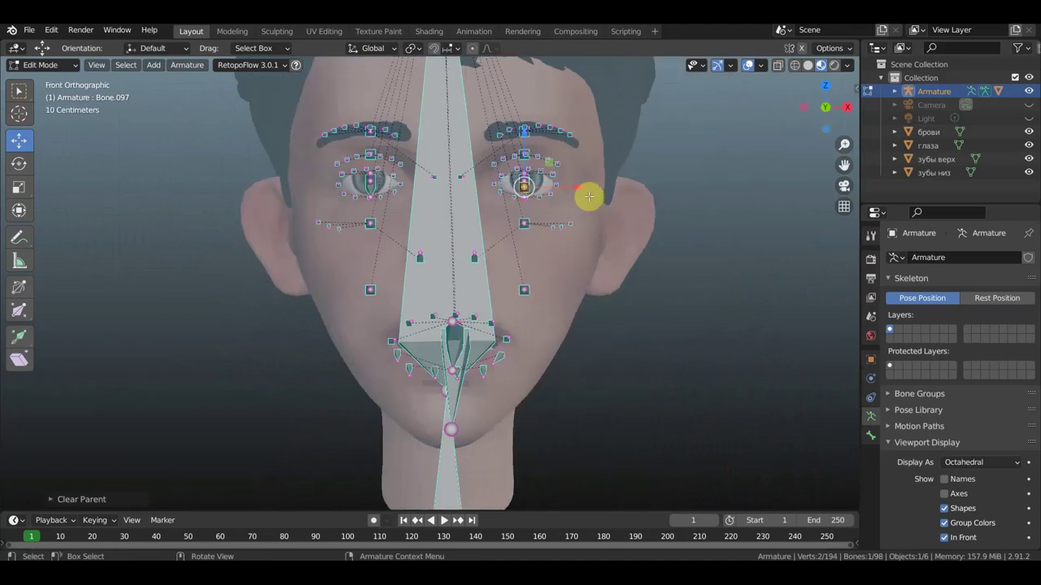
pyautogui.hotkey('shift', 'd')
pyautogui.rightClick(587, 196)
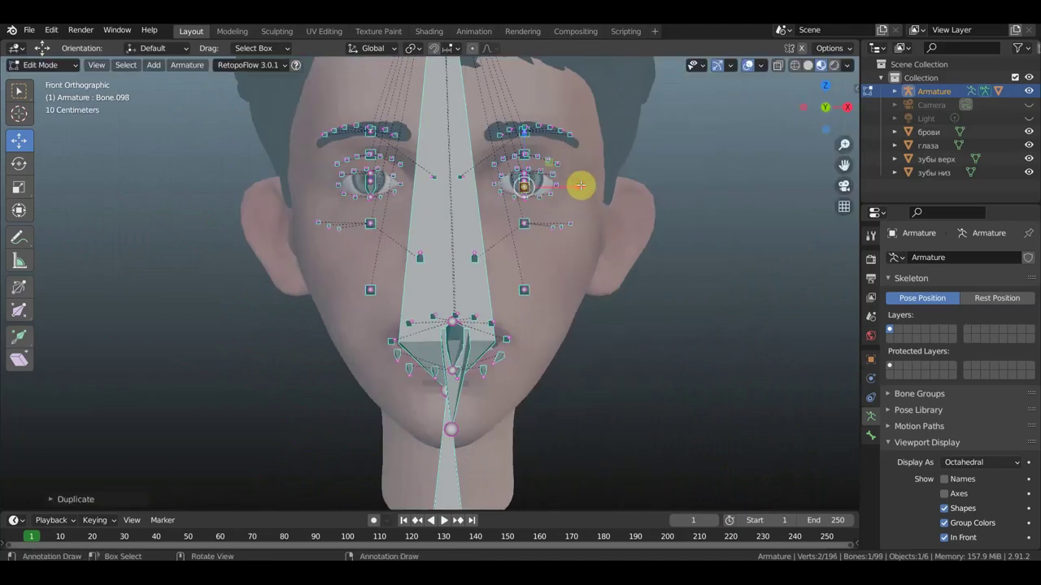
pyautogui.press('g')
pyautogui.press('x')
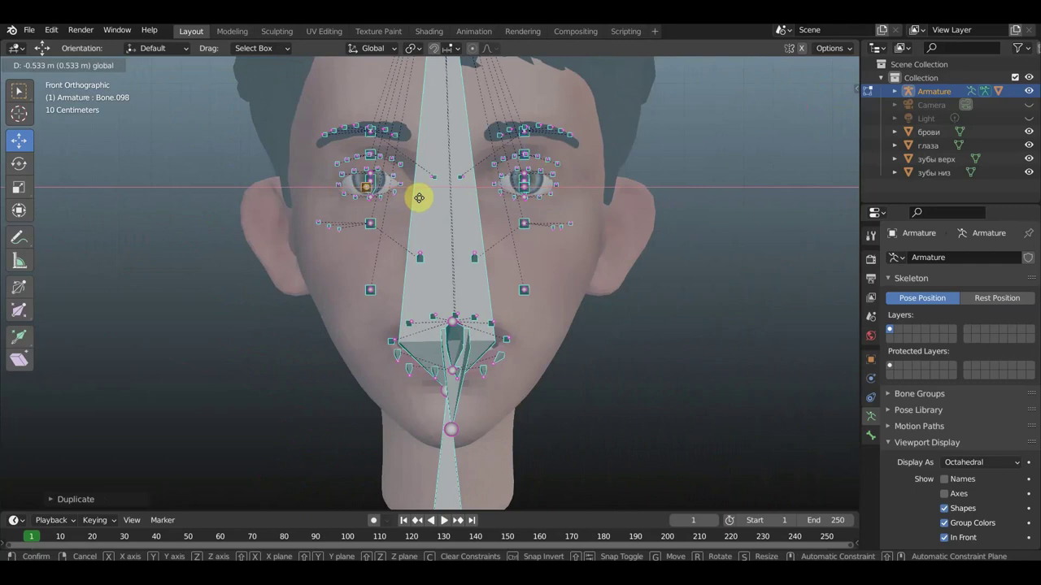
pyautogui.click(418, 198)
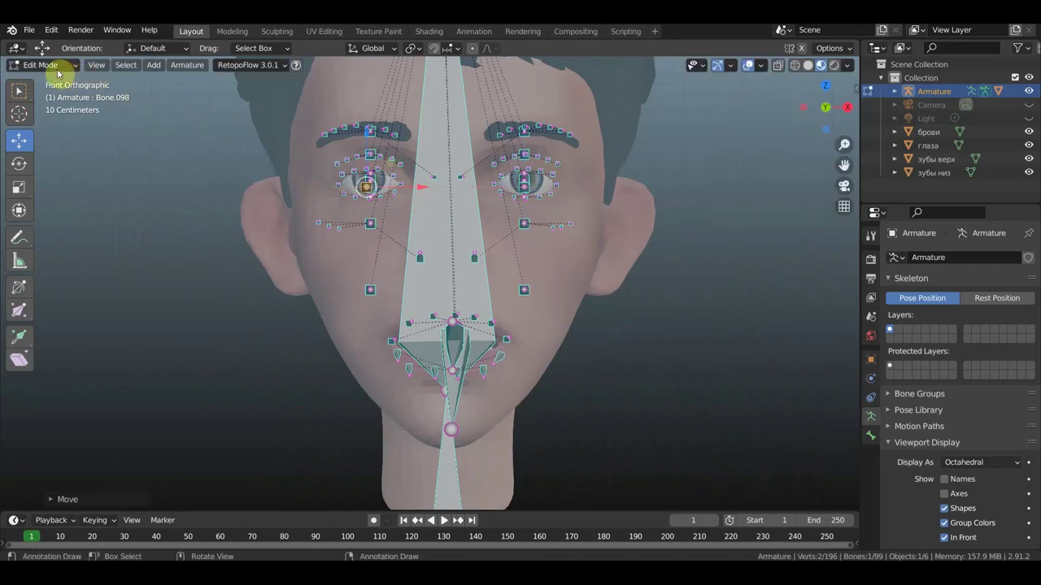
# Step: In Object Mode, select the hair mesh then the armature and bring up Ctrl+P parenting
pyautogui.click(45, 66)
pyautogui.click(47, 81)
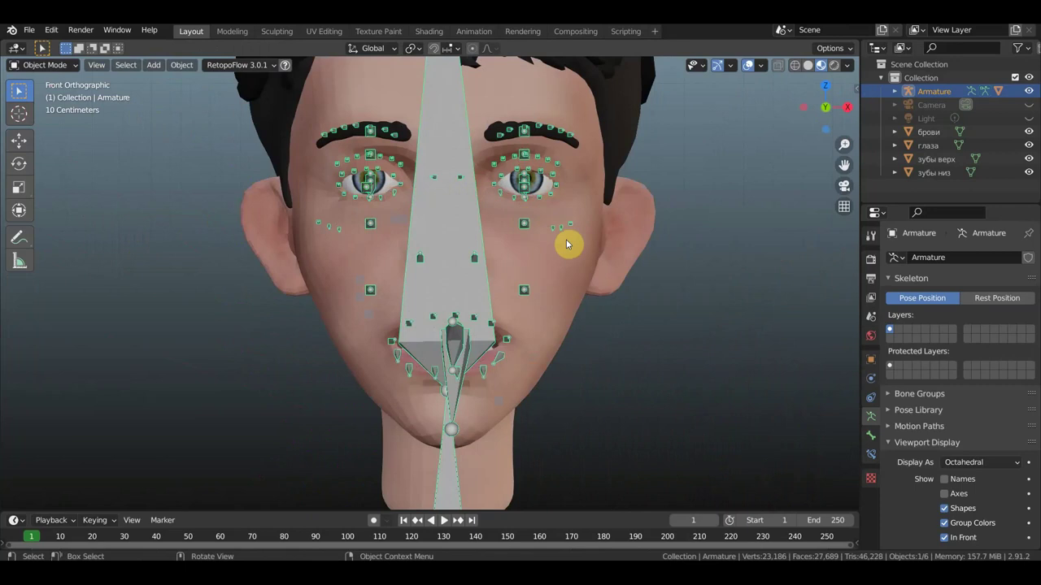
pyautogui.click(590, 272)
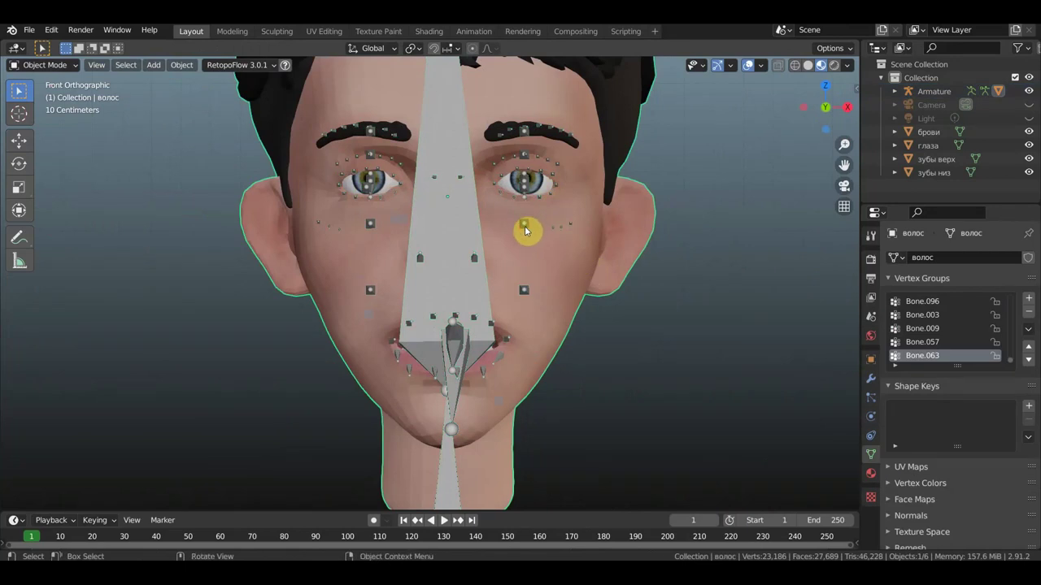
pyautogui.keyDown('shift'); pyautogui.click(521, 230); pyautogui.keyUp('shift')
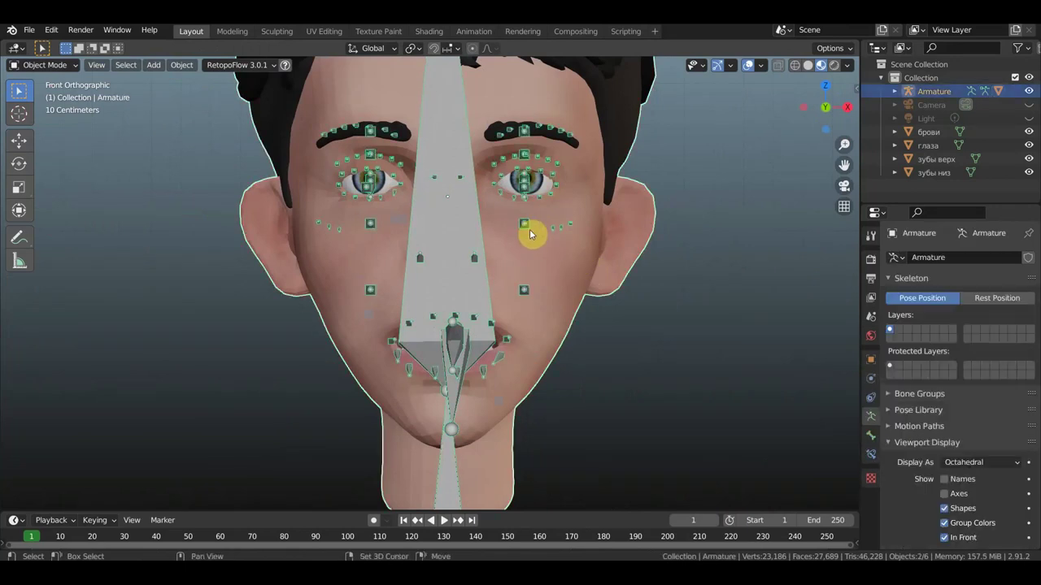
pyautogui.hotkey('ctrl', 'p')
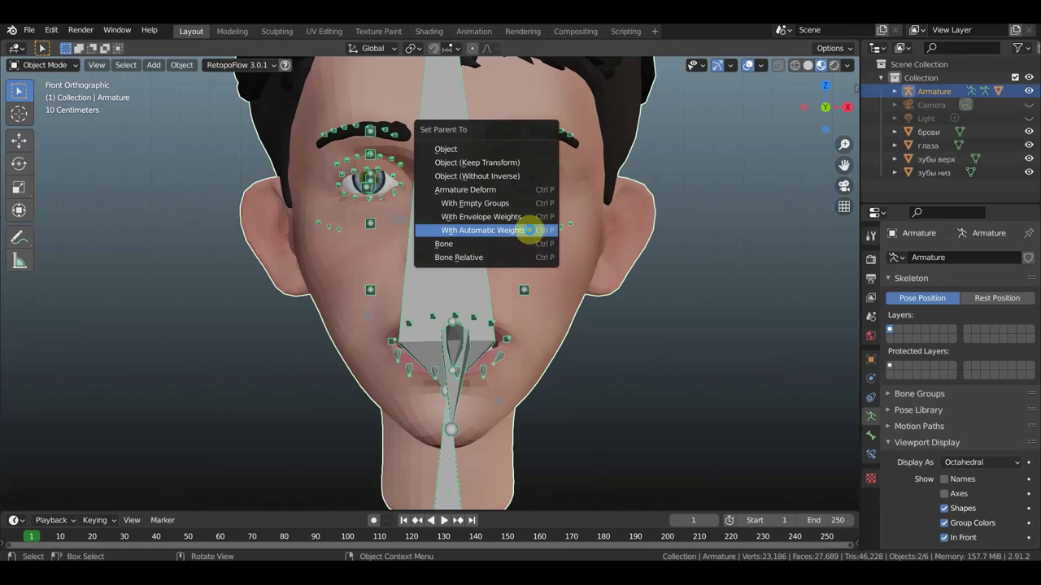
# Step: Bind a mesh to the armature with automatic weights and combine the брови eyebrows with the head mesh
pyautogui.click(528, 230)
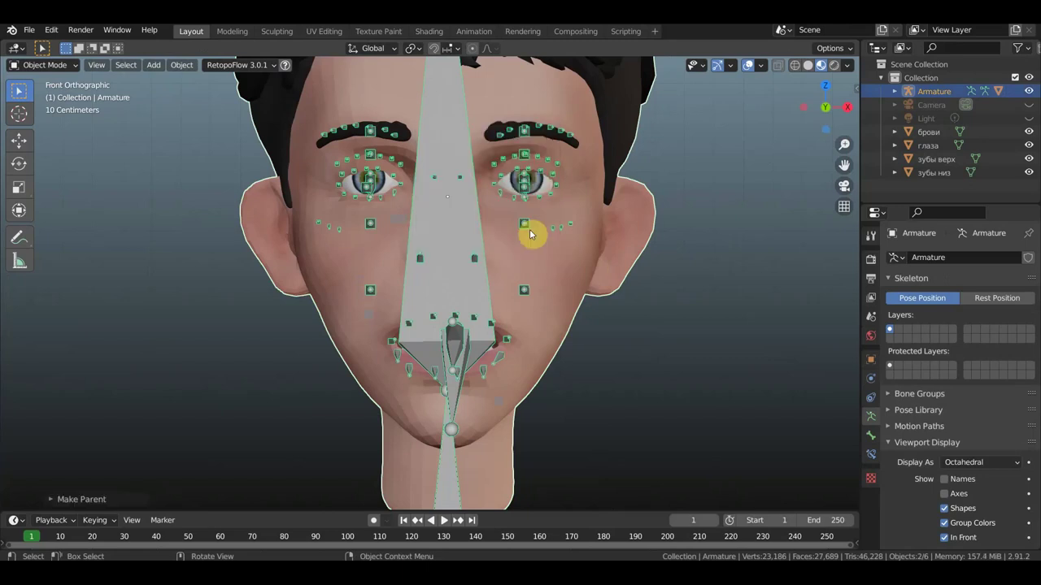
pyautogui.scroll(-2, 589, 227)
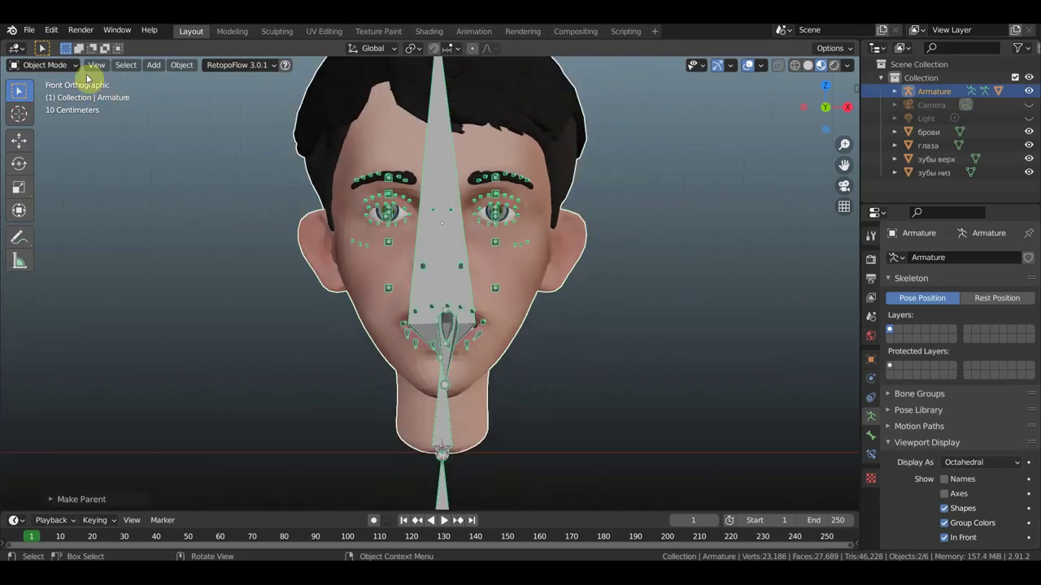
pyautogui.click(492, 183)
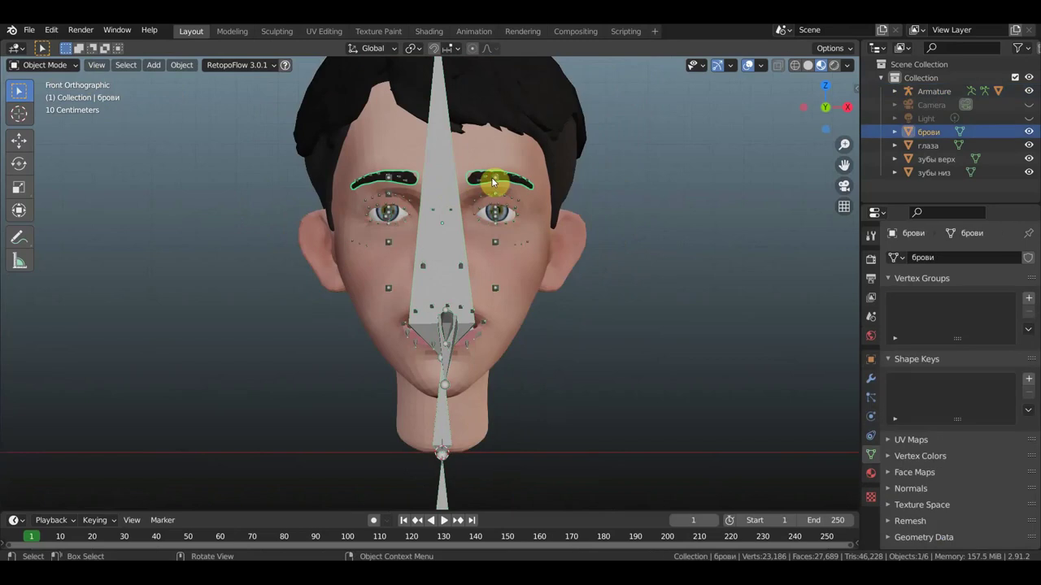
pyautogui.click(495, 183)
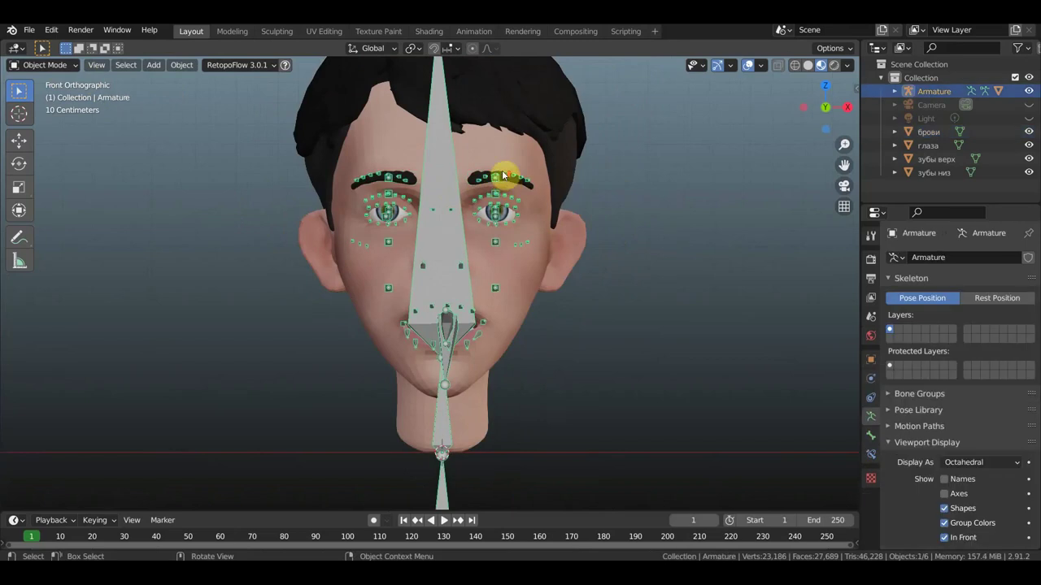
pyautogui.scroll(3, 502, 175)
pyautogui.scroll(-1, 504, 140)
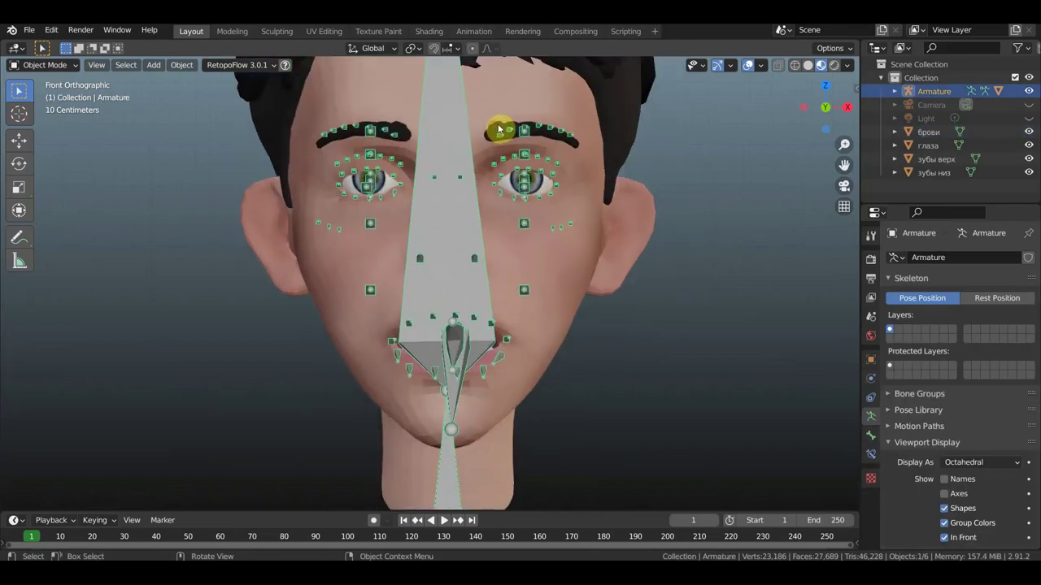
pyautogui.click(500, 130)
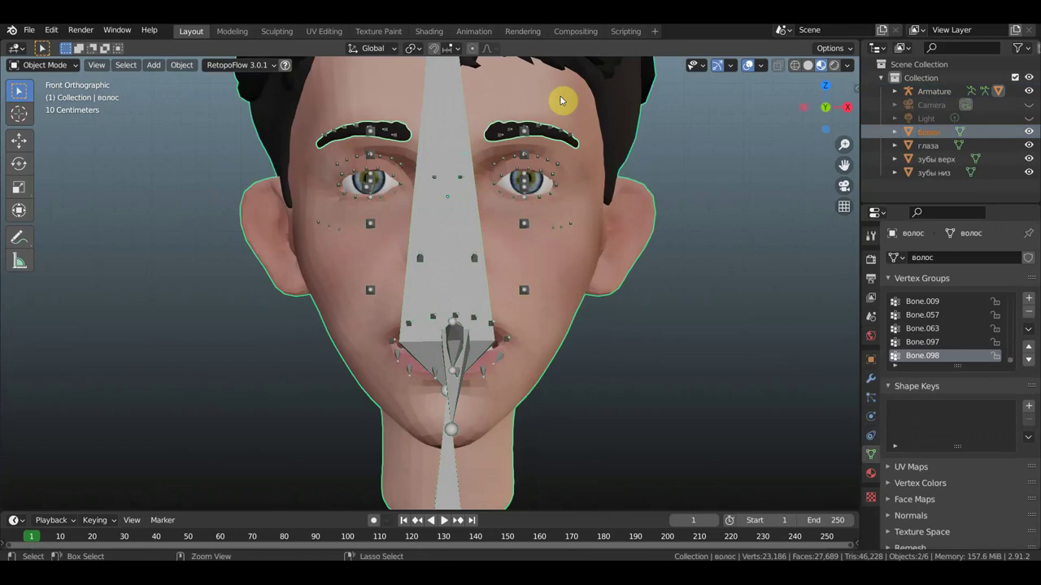
pyautogui.press('Delete')
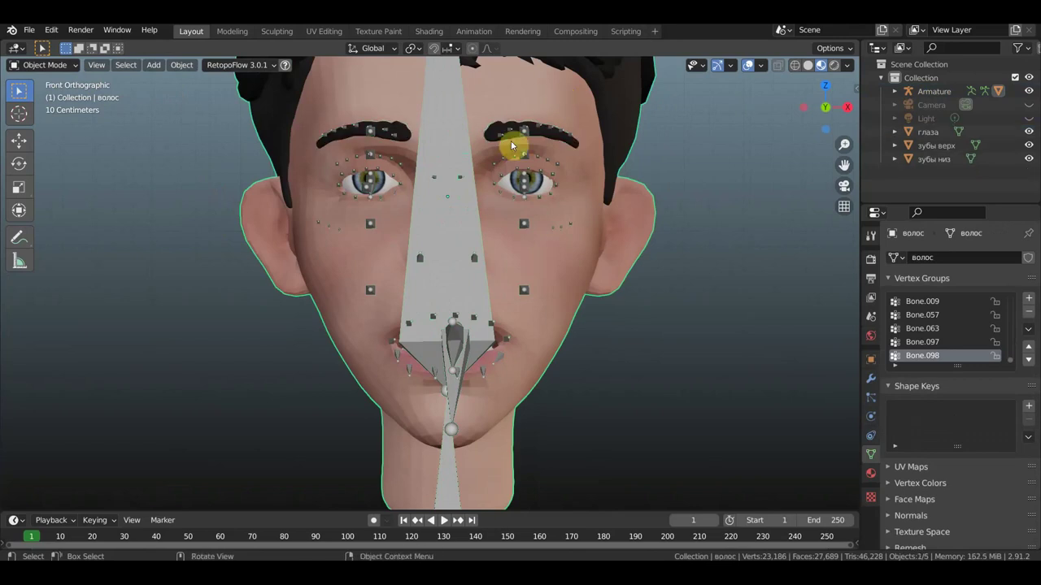
# Step: Select the head mesh with the armature active and parent it with automatic weights
pyautogui.click(524, 136)
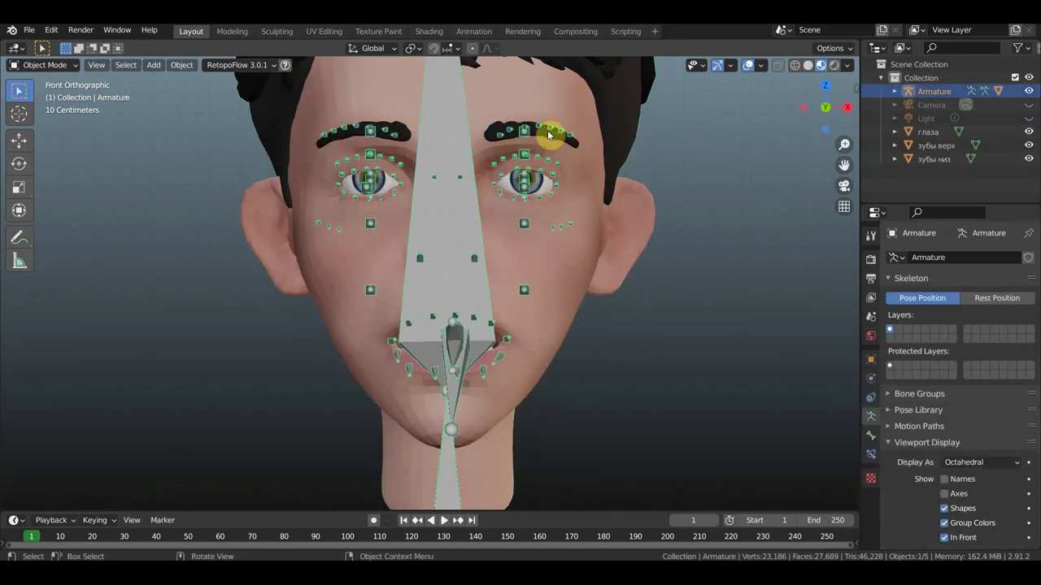
pyautogui.keyDown('shift'); pyautogui.click(579, 107); pyautogui.keyUp('shift')
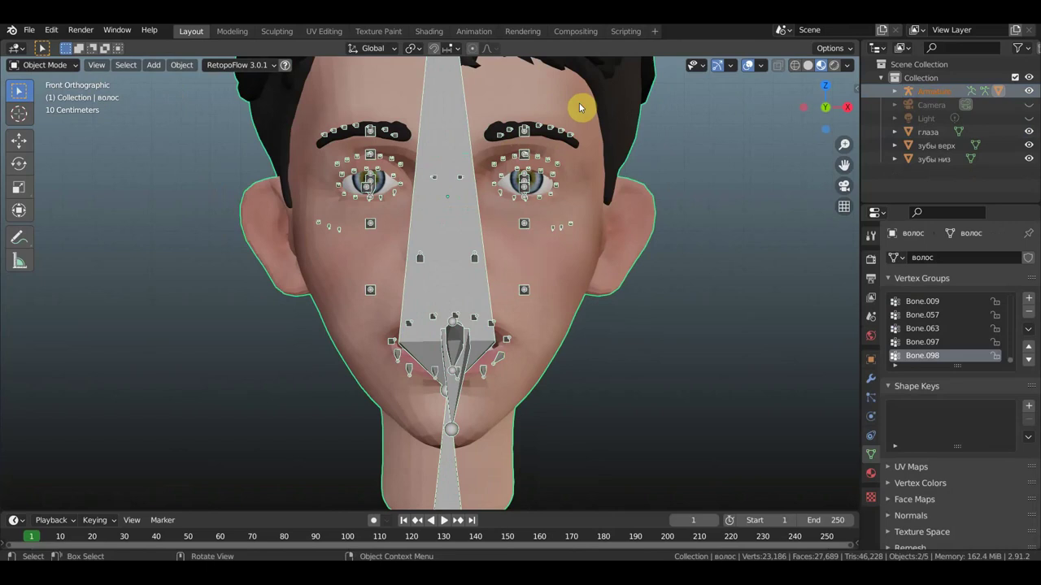
pyautogui.click(569, 106)
pyautogui.keyDown('shift'); pyautogui.click(525, 136); pyautogui.keyUp('shift')
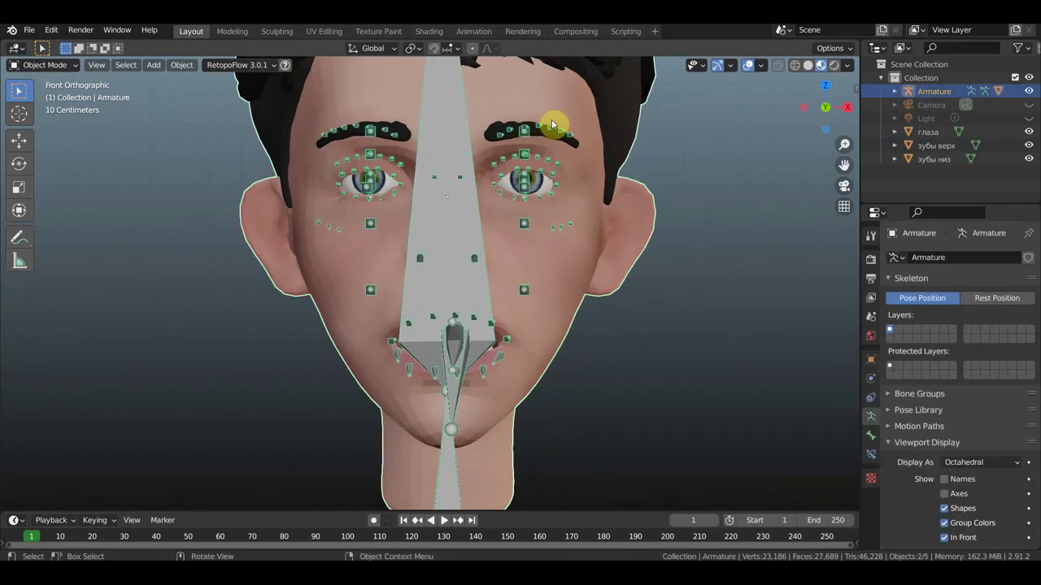
pyautogui.hotkey('ctrl', 'p')
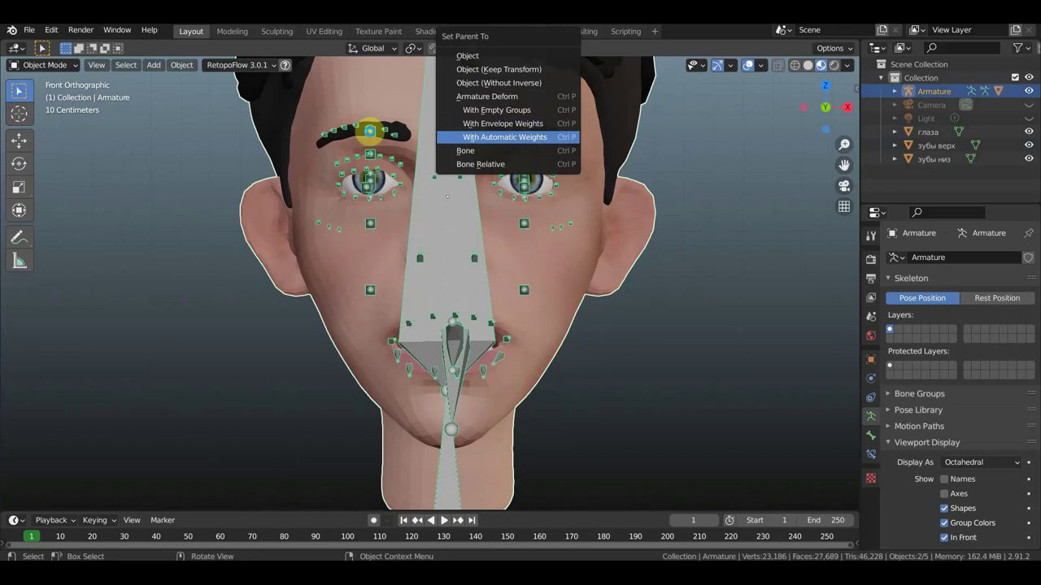
pyautogui.press('Return')
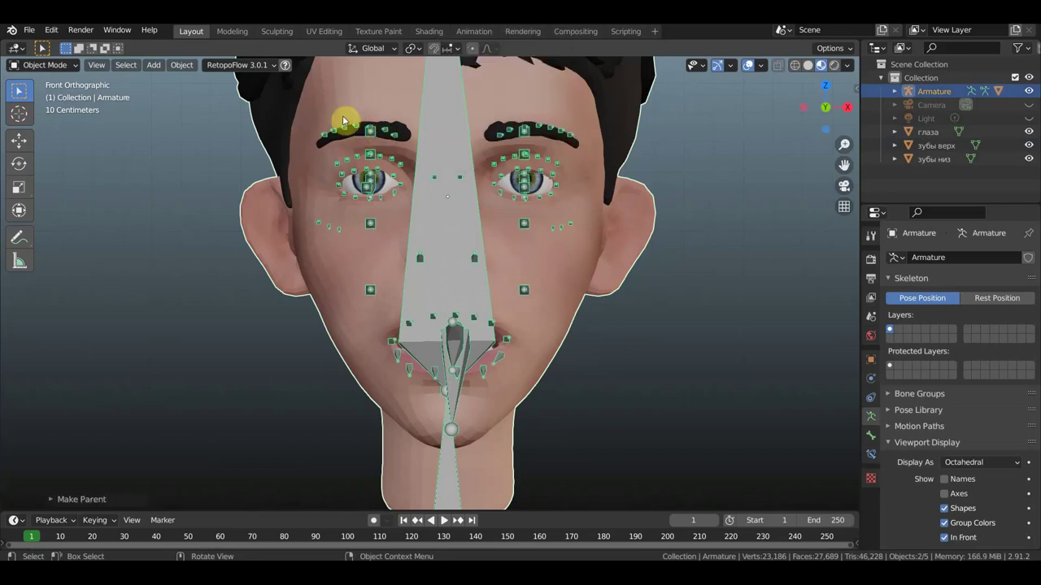
# Step: Confirm the волос mesh now carries Bone.097 and Bone.098 vertex groups, then reselect the armature
pyautogui.click(51, 68)
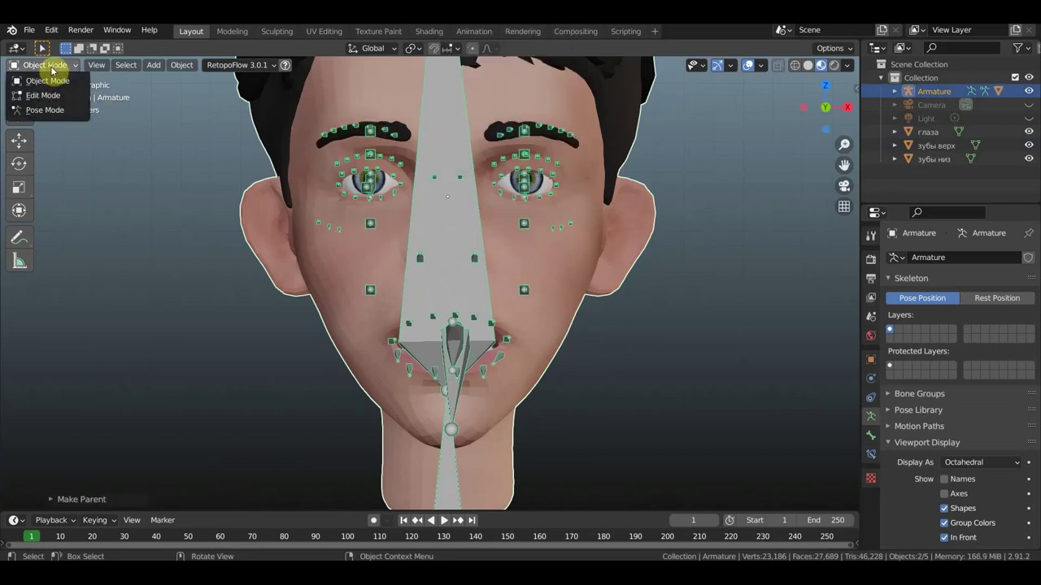
pyautogui.click(454, 164)
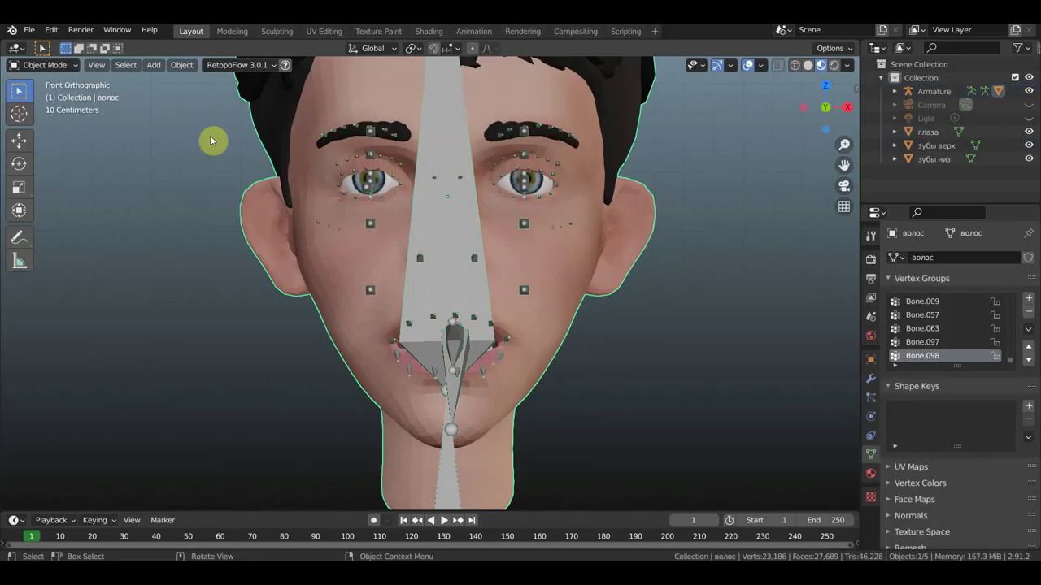
pyautogui.click(60, 65)
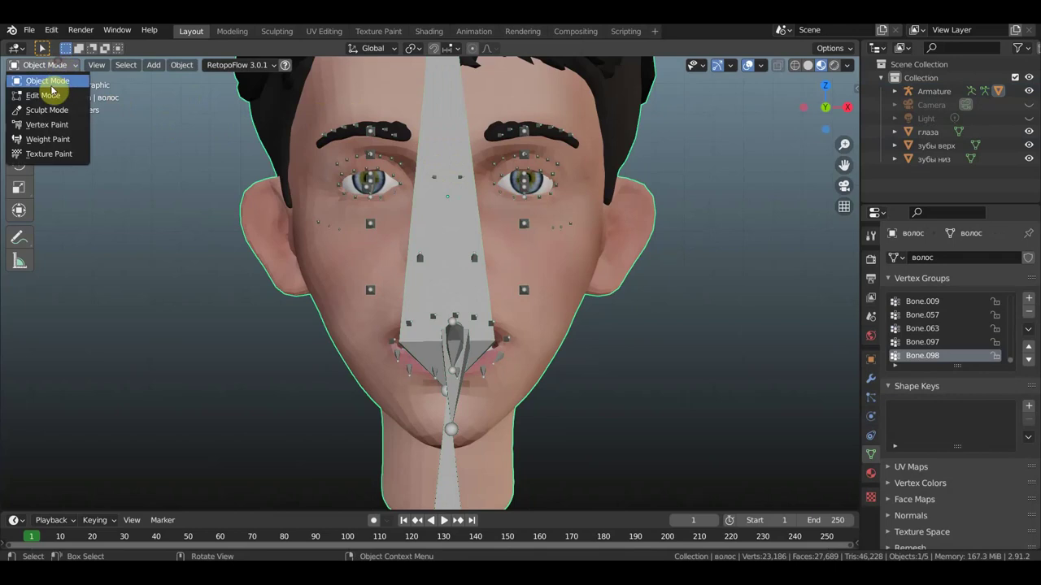
pyautogui.click(431, 104)
# Step: Switch the armature to Pose Mode and frame the head in right side view
pyautogui.click(48, 65)
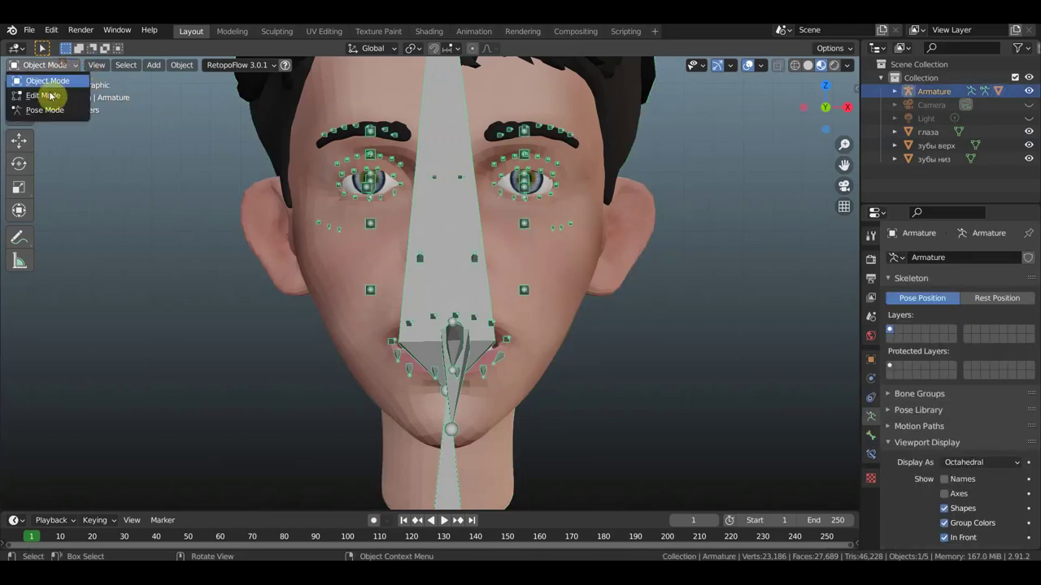
pyautogui.click(41, 109)
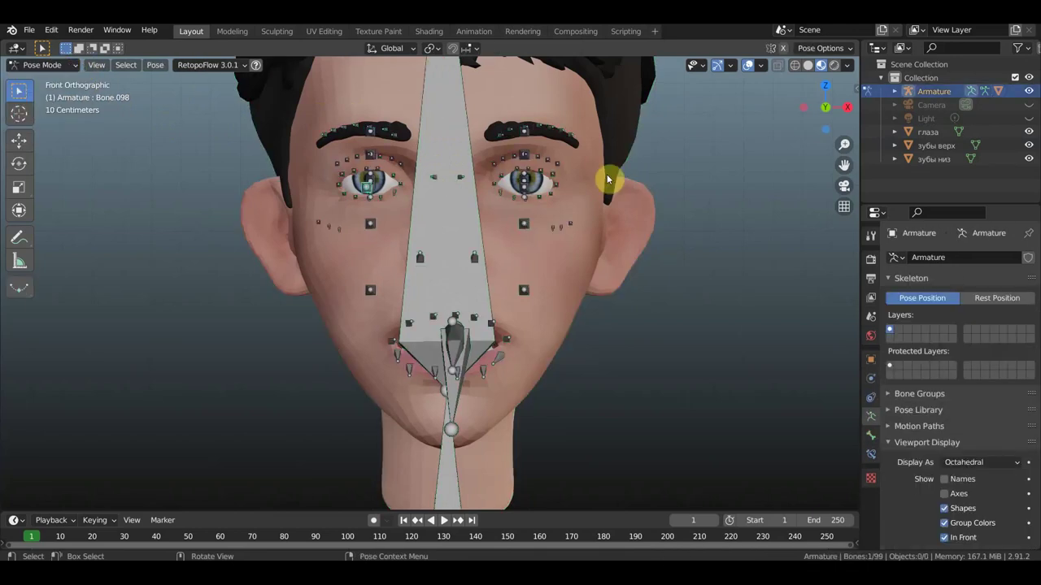
pyautogui.scroll(-1, 601, 179)
pyautogui.moveTo(482, 181); pyautogui.dragTo(434, 181, button='middle')
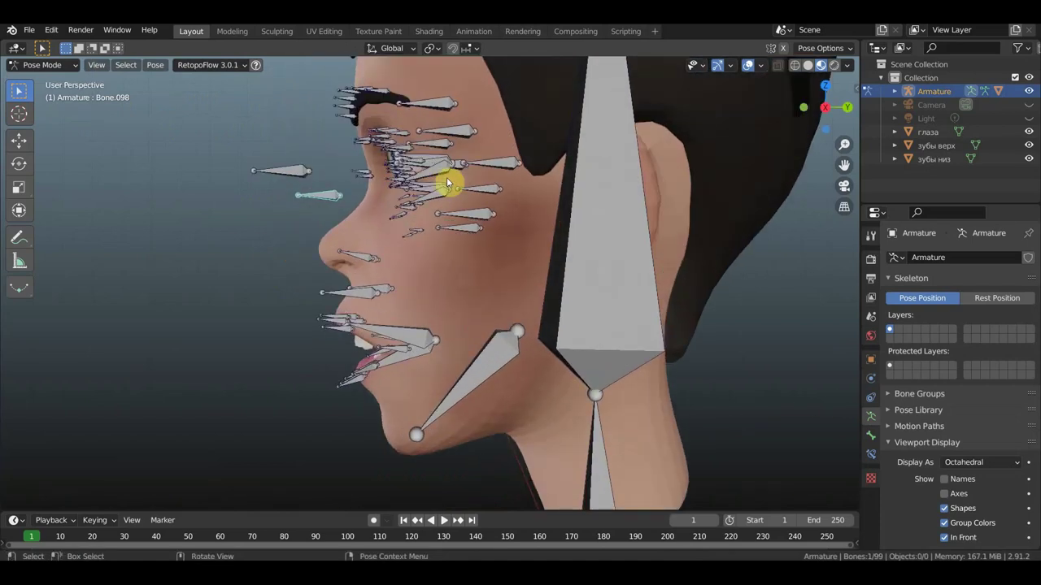
pyautogui.press('KP_3')
pyautogui.scroll(2, 445, 173)
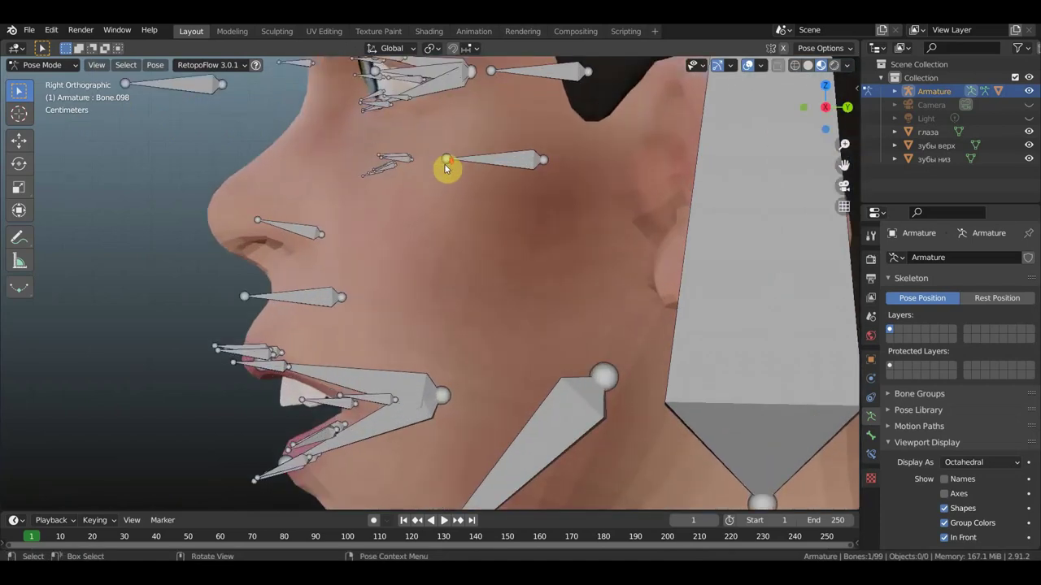
pyautogui.scroll(1, 444, 168)
pyautogui.scroll(-1, 444, 168)
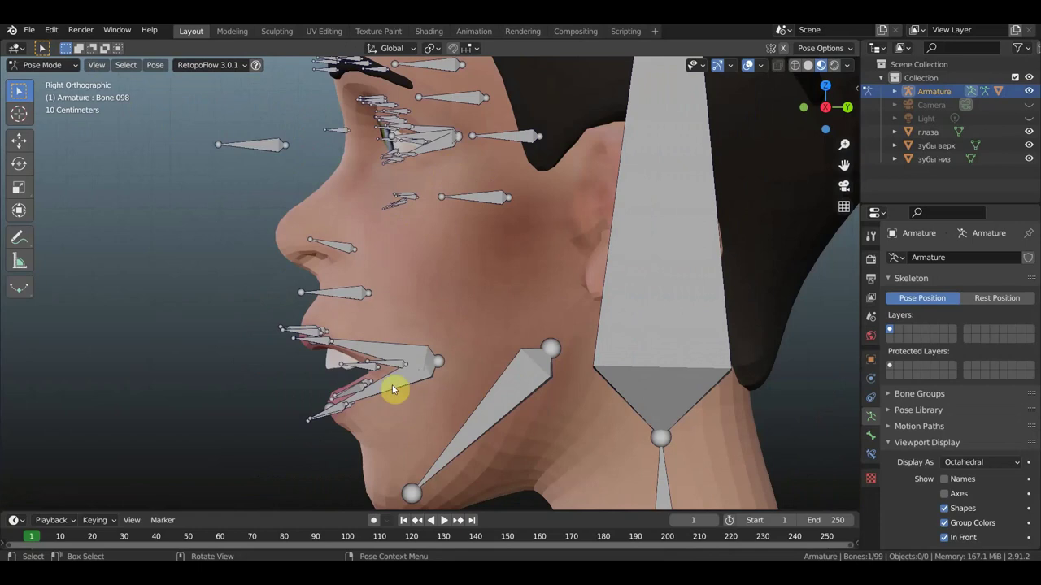
pyautogui.scroll(-1, 438, 384)
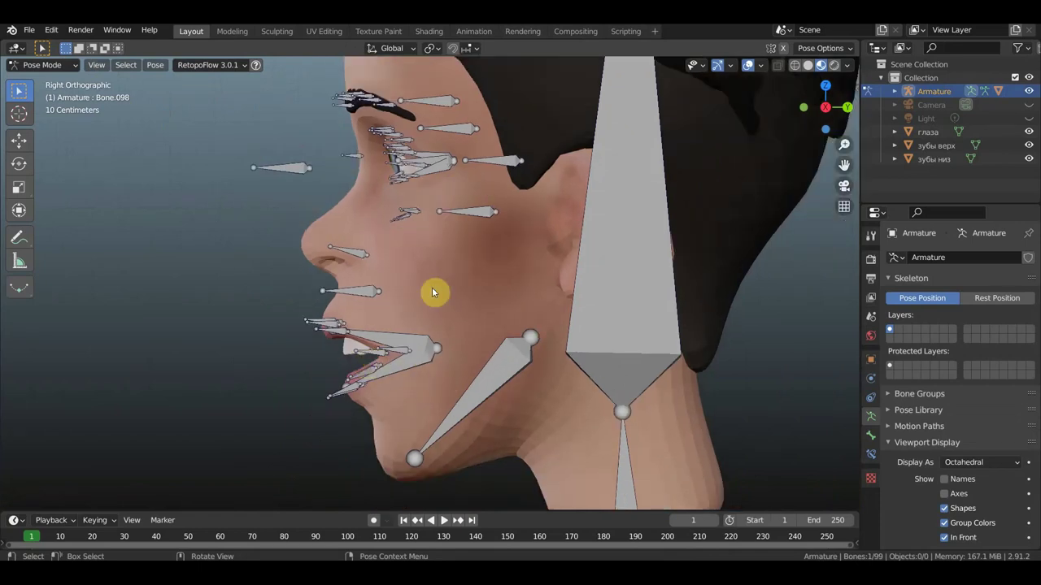
pyautogui.scroll(-3, 532, 284)
# Step: Rotate the large head bone Bone.002 to check it tilts the whole head mesh
pyautogui.click(534, 280)
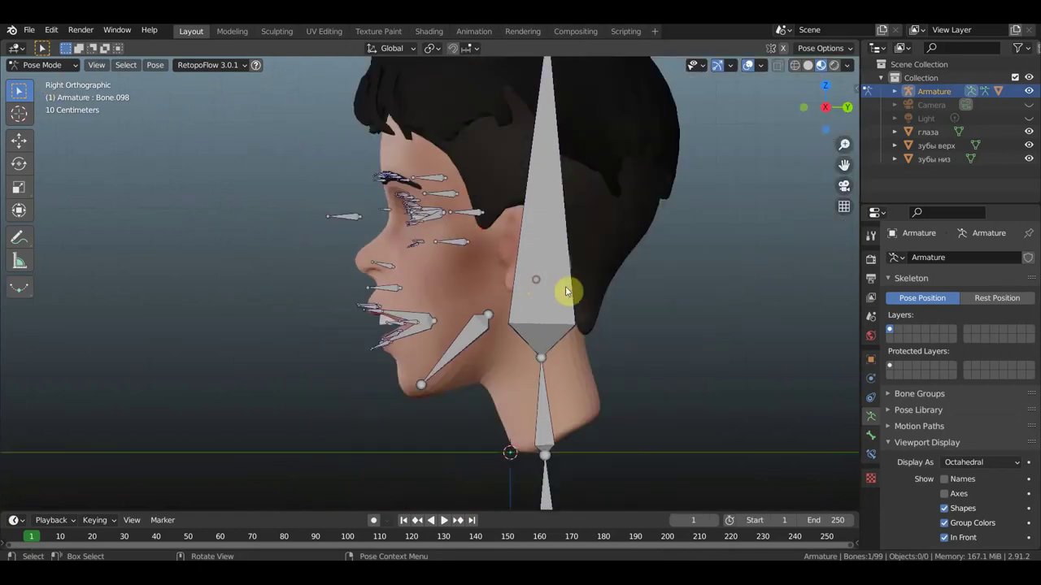
pyautogui.click(574, 293)
pyautogui.scroll(-2, 578, 291)
pyautogui.press('r')
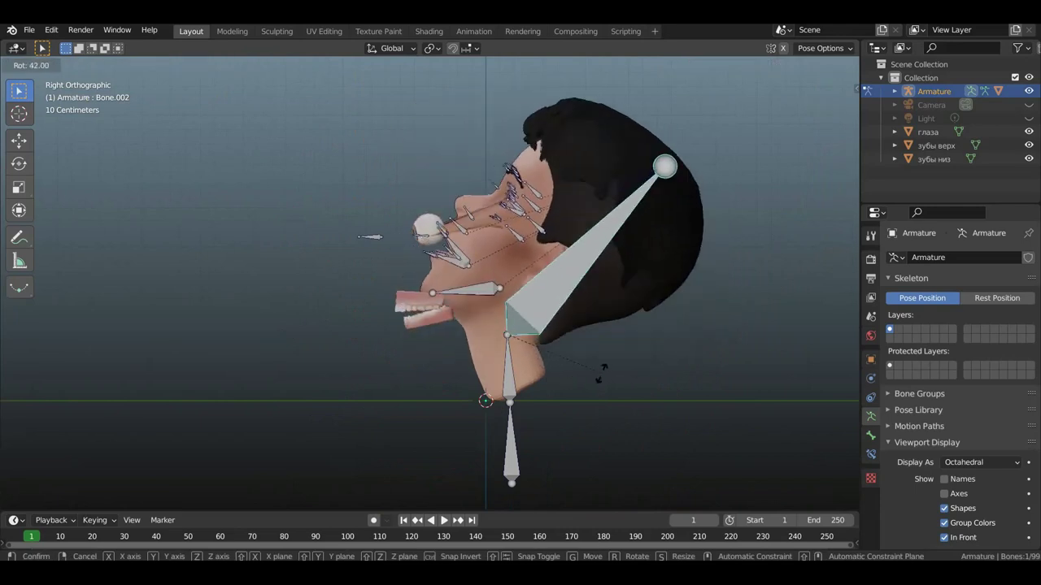
pyautogui.click(615, 404)
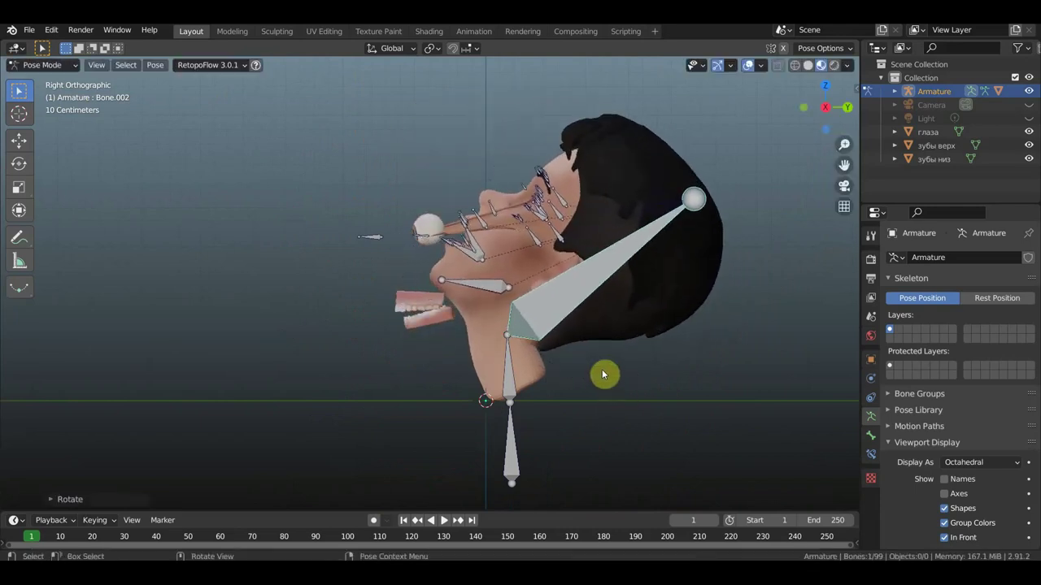
pyautogui.scroll(4, 602, 368)
pyautogui.moveTo(625, 409)
pyautogui.mouseDown(button='middle')
pyautogui.moveTo(664, 408)
pyautogui.moveTo(595, 398)
pyautogui.mouseUp(button='middle')
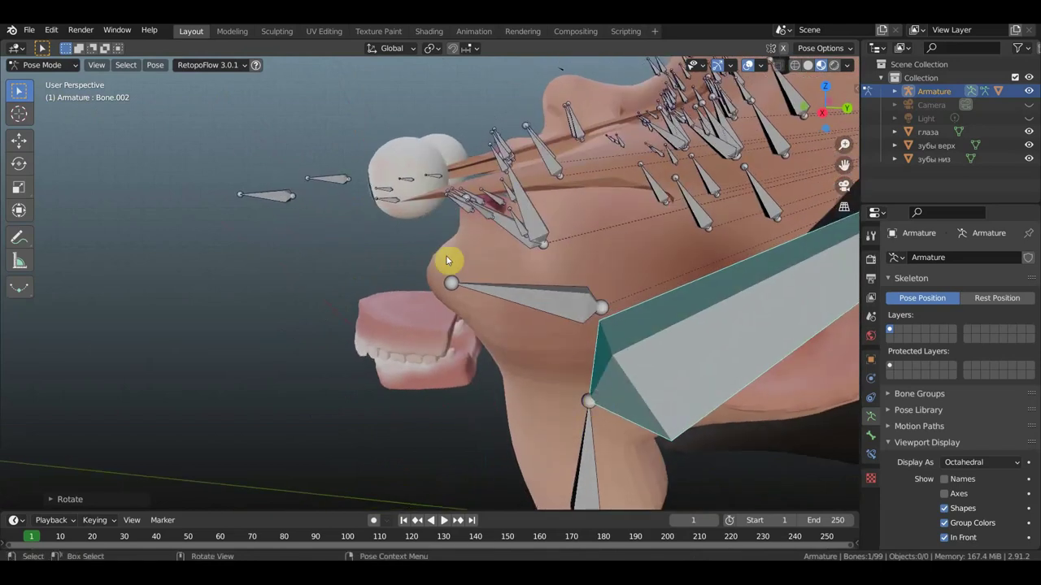
# Step: Inspect the tilted head from below, undo the rotation, and return to right side view
pyautogui.click(394, 201)
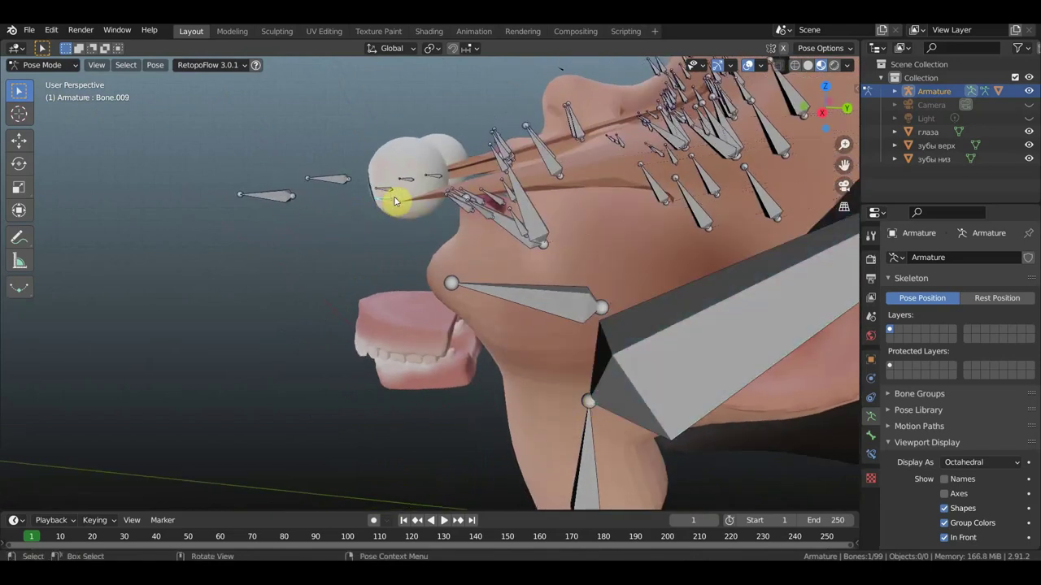
pyautogui.moveTo(394, 201); pyautogui.dragTo(543, 301, button='middle')
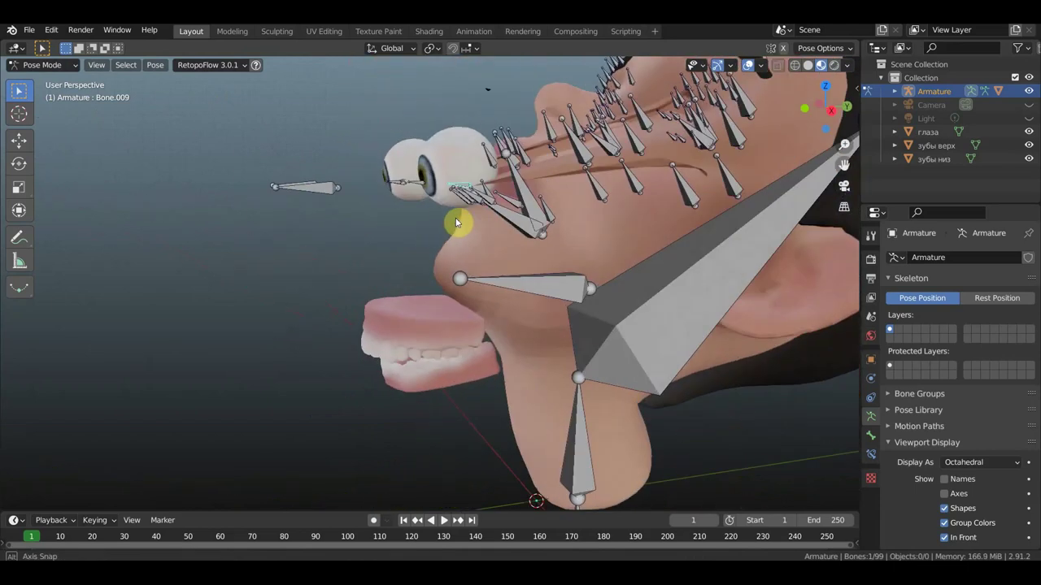
pyautogui.moveTo(543, 302); pyautogui.dragTo(451, 209, button='middle')
pyautogui.hotkey('ctrl', 'z')
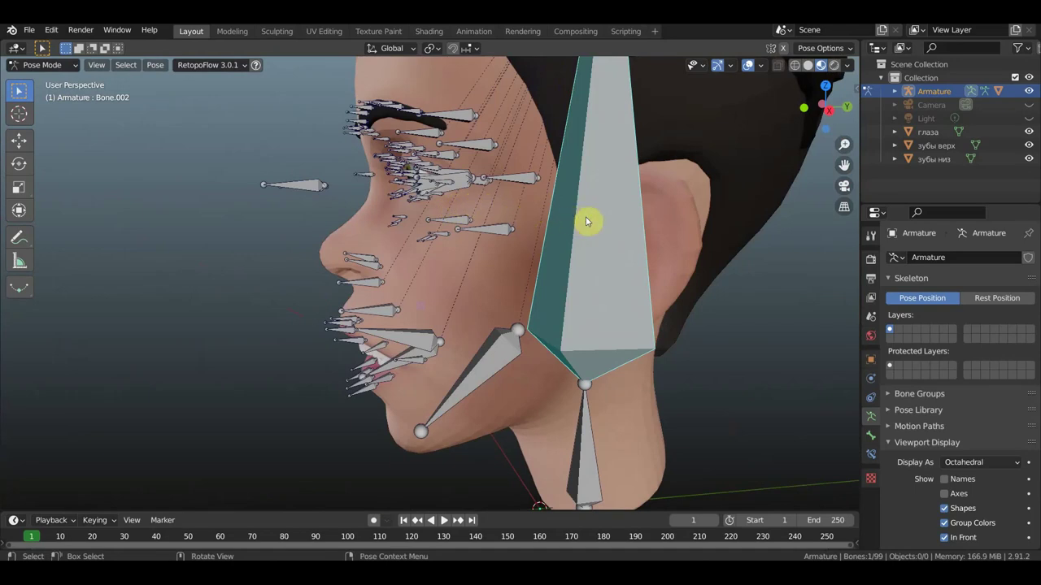
pyautogui.moveTo(587, 221); pyautogui.dragTo(573, 209, button='middle')
pyautogui.press('KP_3')
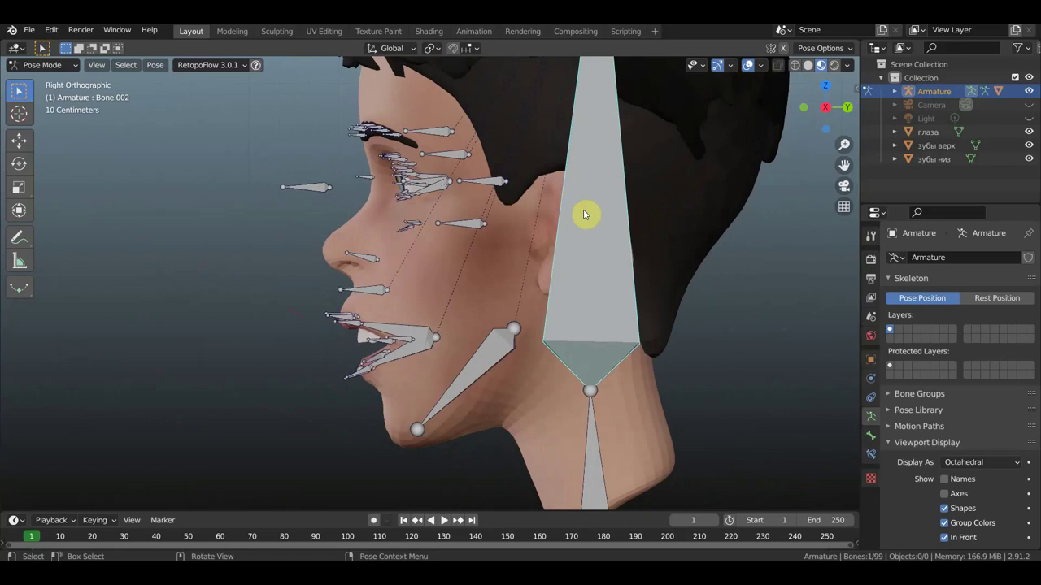
pyautogui.press('r')
pyautogui.click(610, 255)
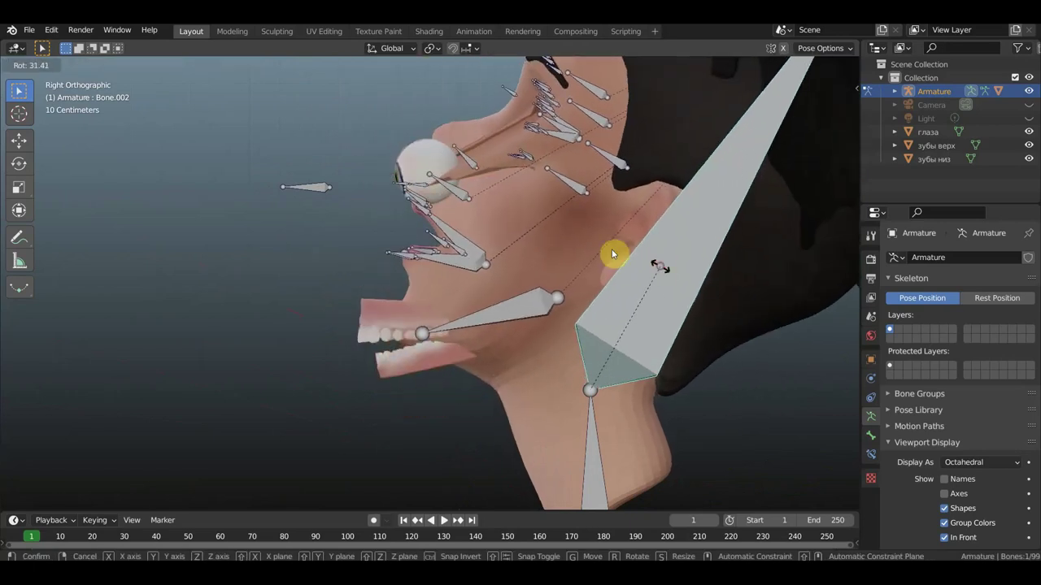
pyautogui.click(419, 187)
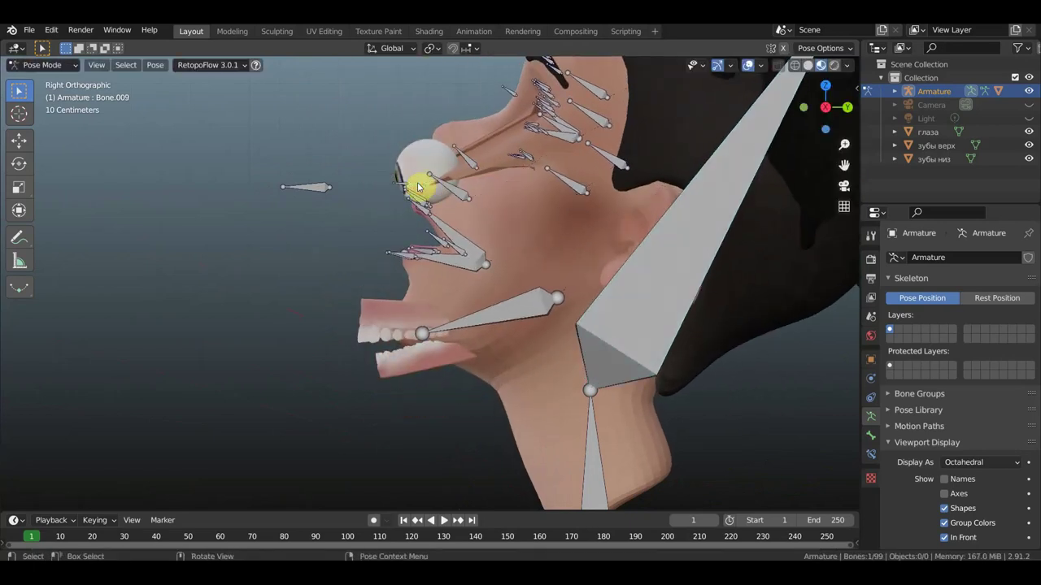
pyautogui.press('g')
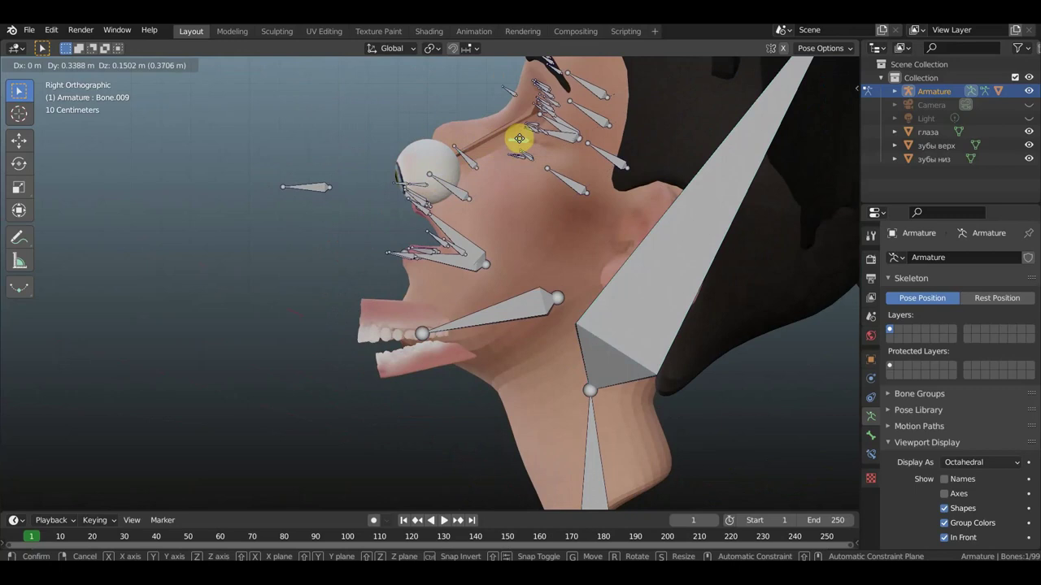
pyautogui.click(558, 137)
pyautogui.moveTo(564, 141)
pyautogui.mouseDown(button='middle')
pyautogui.moveTo(610, 168)
pyautogui.moveTo(644, 209)
pyautogui.moveTo(648, 235)
pyautogui.moveTo(546, 226)
pyautogui.moveTo(586, 242)
pyautogui.moveTo(622, 218)
pyautogui.moveTo(715, 218)
pyautogui.moveTo(560, 211)
pyautogui.moveTo(591, 242)
pyautogui.moveTo(545, 167)
pyautogui.mouseUp(button='middle')
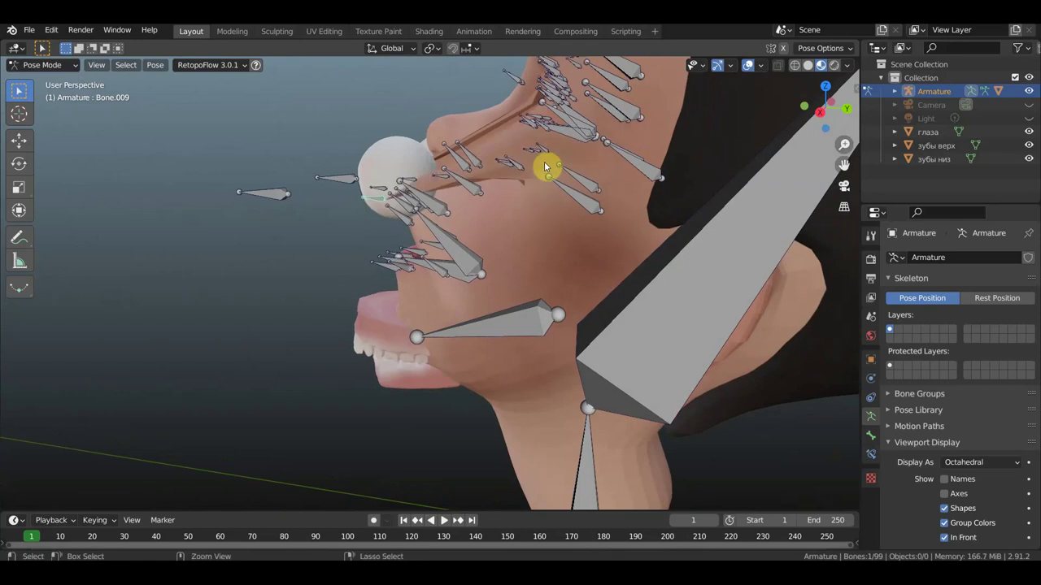
pyautogui.click(544, 161)
pyautogui.moveTo(544, 161); pyautogui.dragTo(544, 161, button='middle')
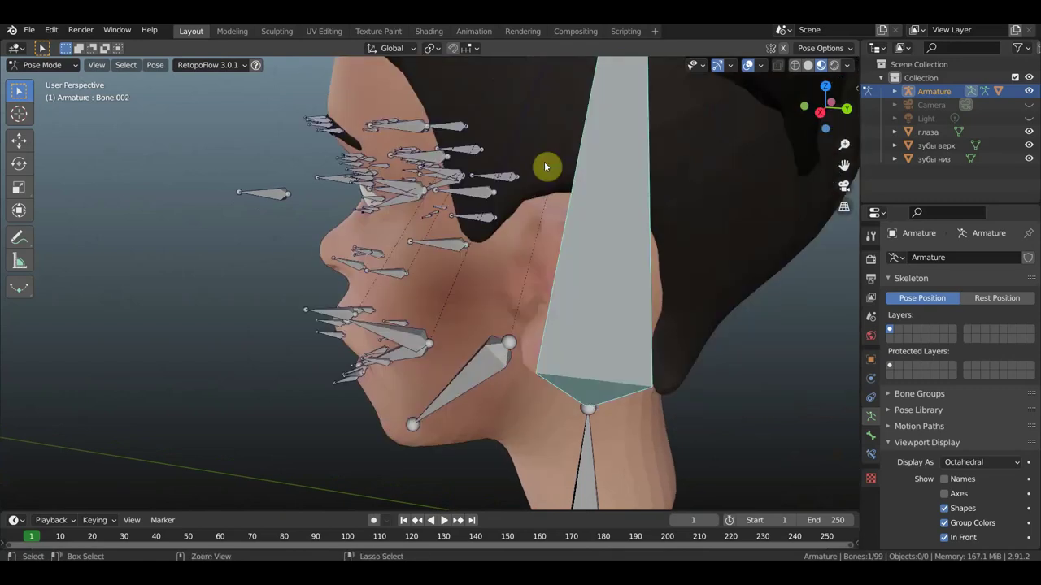
pyautogui.click(41, 65)
# Step: In Edit Mode, parent the selected bone to head bone Bone.002 with Keep Offset
pyautogui.click(55, 96)
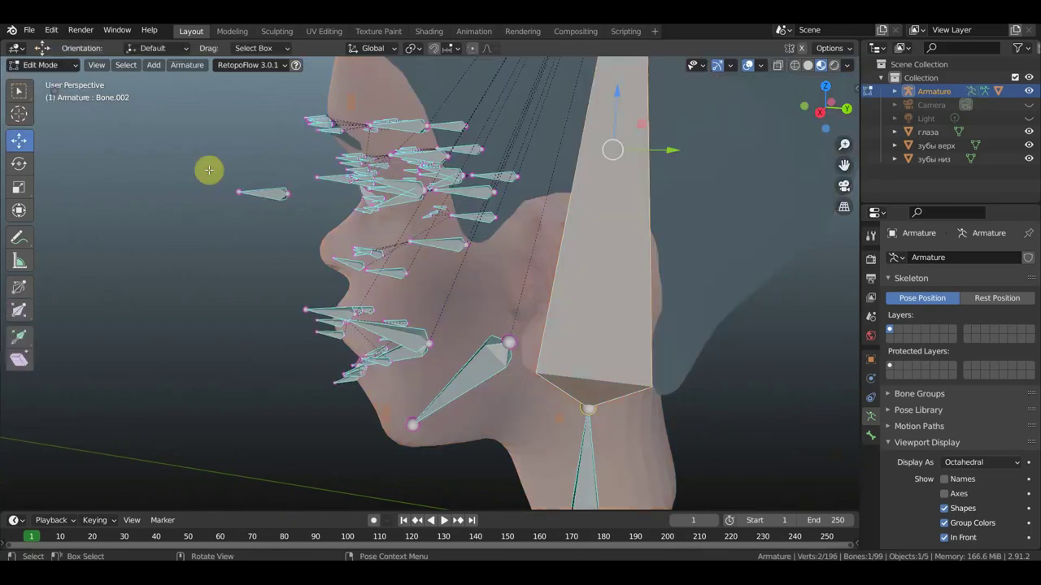
pyautogui.moveTo(221, 179)
pyautogui.mouseDown(button='middle')
pyautogui.moveTo(522, 186)
pyautogui.moveTo(448, 176)
pyautogui.mouseUp(button='middle')
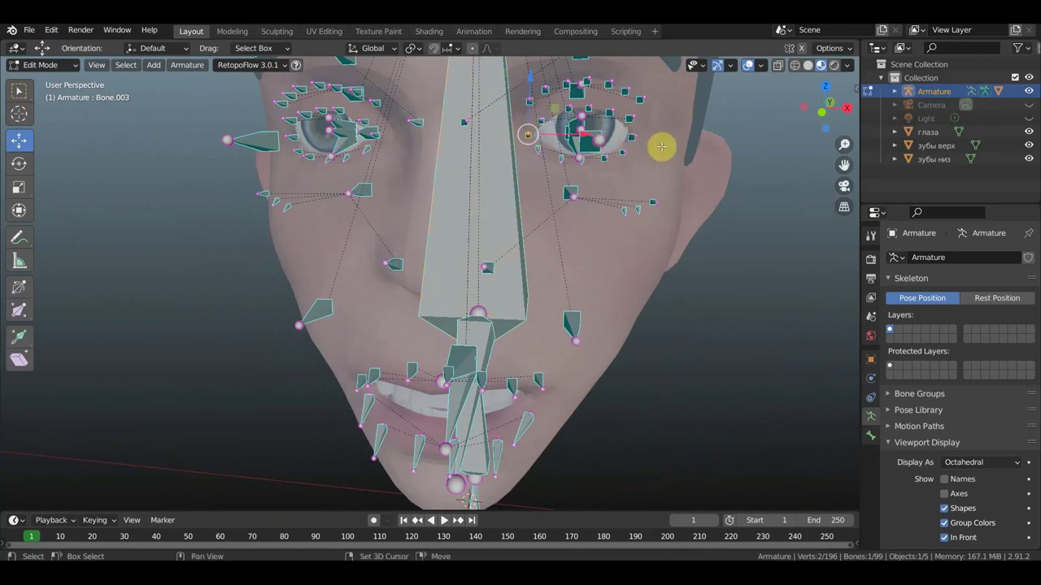
pyautogui.moveTo(661, 146)
pyautogui.mouseDown(button='middle')
pyautogui.moveTo(493, 139)
pyautogui.moveTo(678, 121)
pyautogui.mouseUp(button='middle')
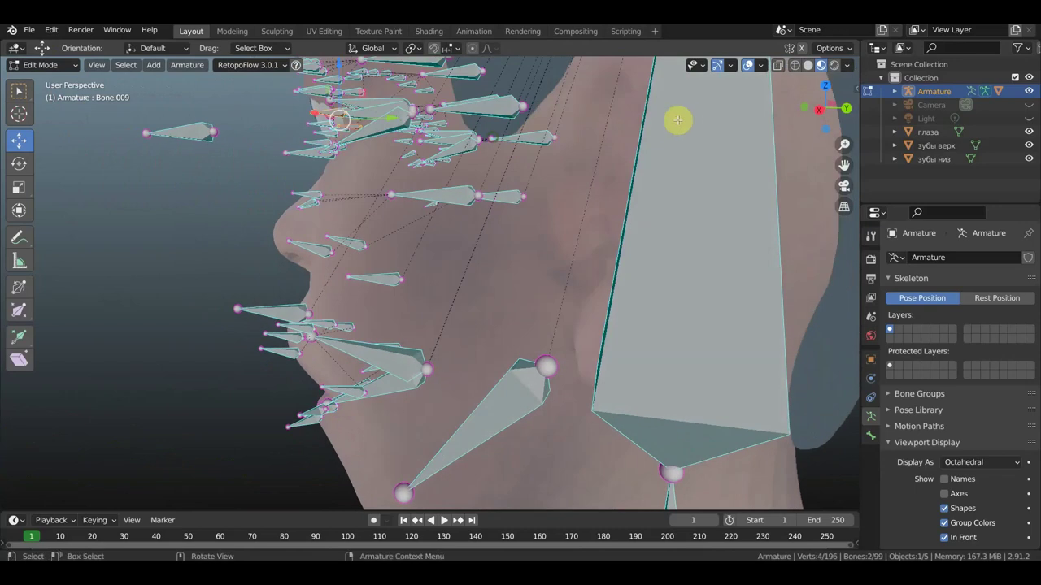
pyautogui.keyDown('shift'); pyautogui.click(686, 120); pyautogui.keyUp('shift')
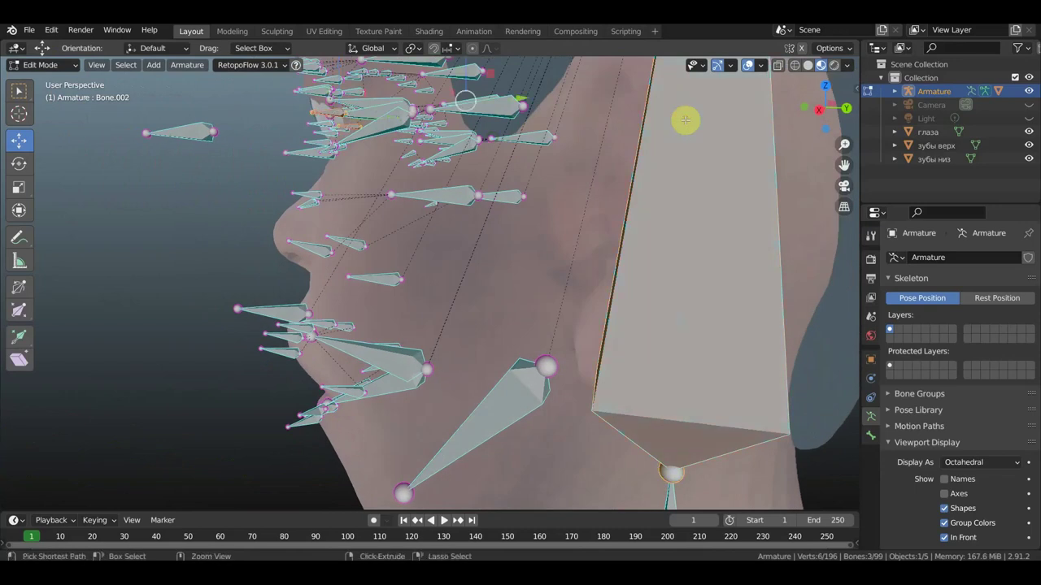
pyautogui.hotkey('ctrl', 'p')
pyautogui.click(681, 120)
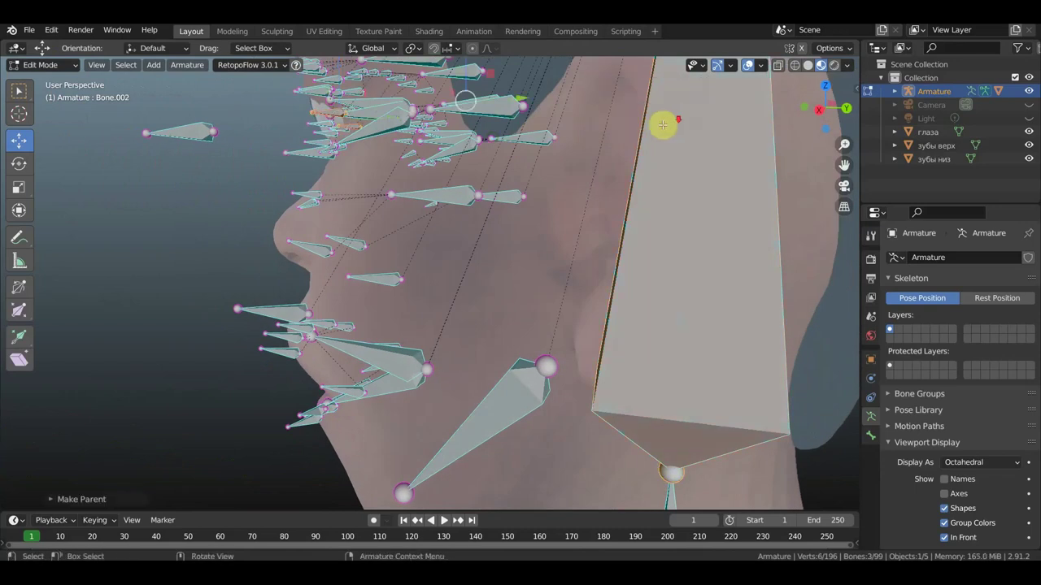
# Step: Parent the eye bones, including Bone.057, to Bone.002 with Keep Offset and return to Object Mode
pyautogui.moveTo(662, 122)
pyautogui.mouseDown(button='middle')
pyautogui.moveTo(621, 158)
pyautogui.moveTo(767, 155)
pyautogui.moveTo(477, 167)
pyautogui.moveTo(515, 192)
pyautogui.moveTo(313, 169)
pyautogui.mouseUp(button='middle')
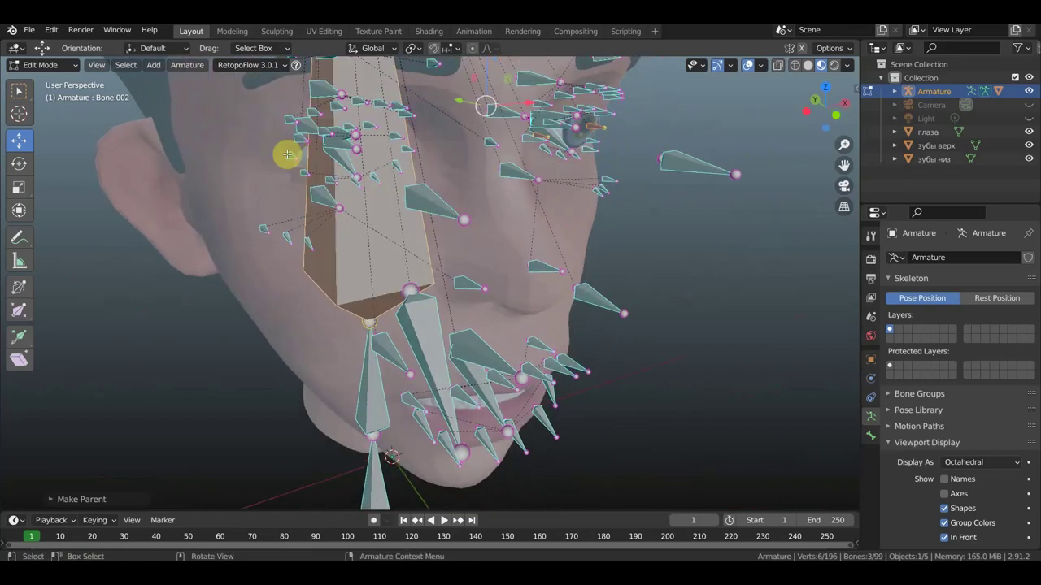
pyautogui.keyDown('shift'); pyautogui.rightClick(289, 155); pyautogui.keyUp('shift')
pyautogui.hotkey('shift', 'a')
pyautogui.moveTo(407, 151)
pyautogui.mouseDown(button='middle')
pyautogui.moveTo(376, 126)
pyautogui.moveTo(384, 130)
pyautogui.mouseUp(button='middle')
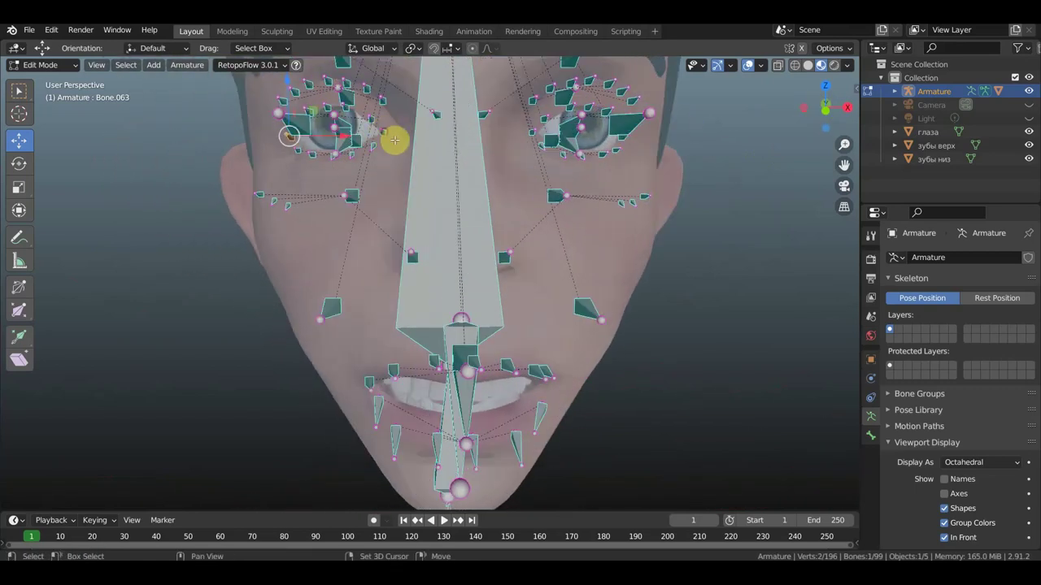
pyautogui.keyDown('shift'); pyautogui.click(382, 134); pyautogui.keyUp('shift')
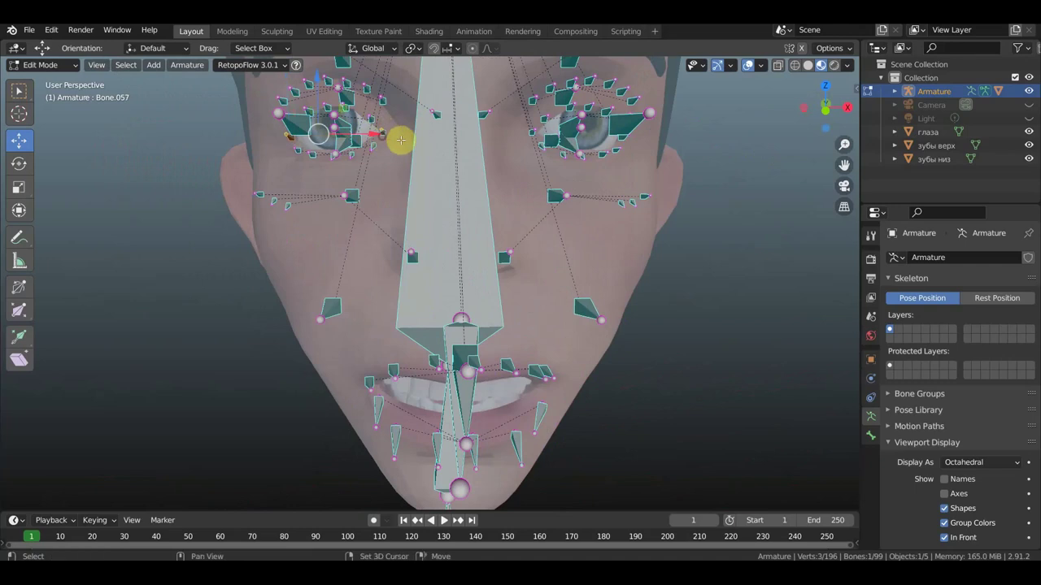
pyautogui.hotkey('shift', 's')
pyautogui.moveTo(412, 140)
pyautogui.mouseDown(button='middle')
pyautogui.moveTo(558, 139)
pyautogui.moveTo(313, 160)
pyautogui.mouseUp(button='middle')
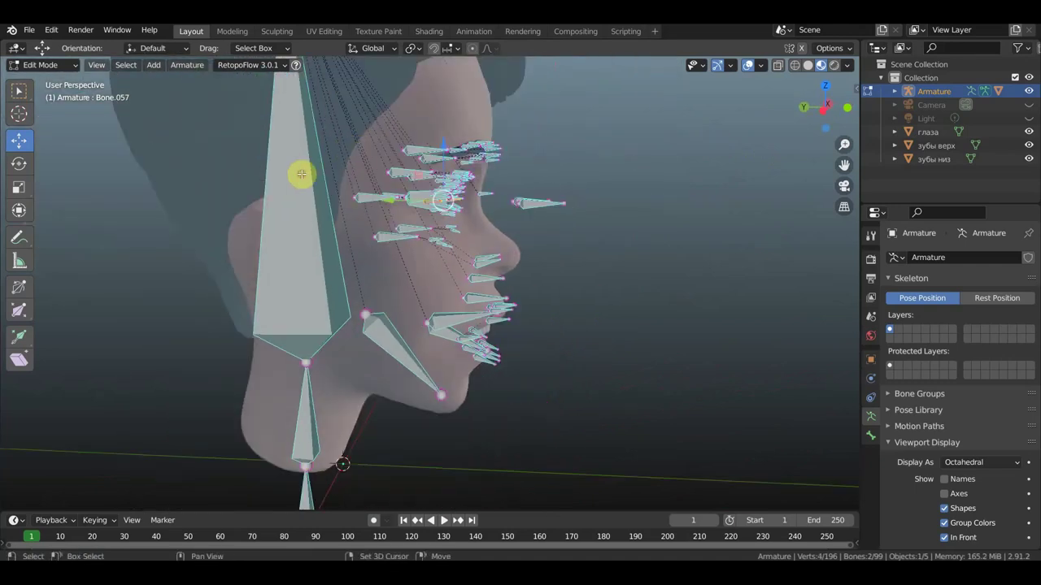
pyautogui.keyDown('shift'); pyautogui.click(301, 174); pyautogui.keyUp('shift')
pyautogui.hotkey('ctrl', 'p')
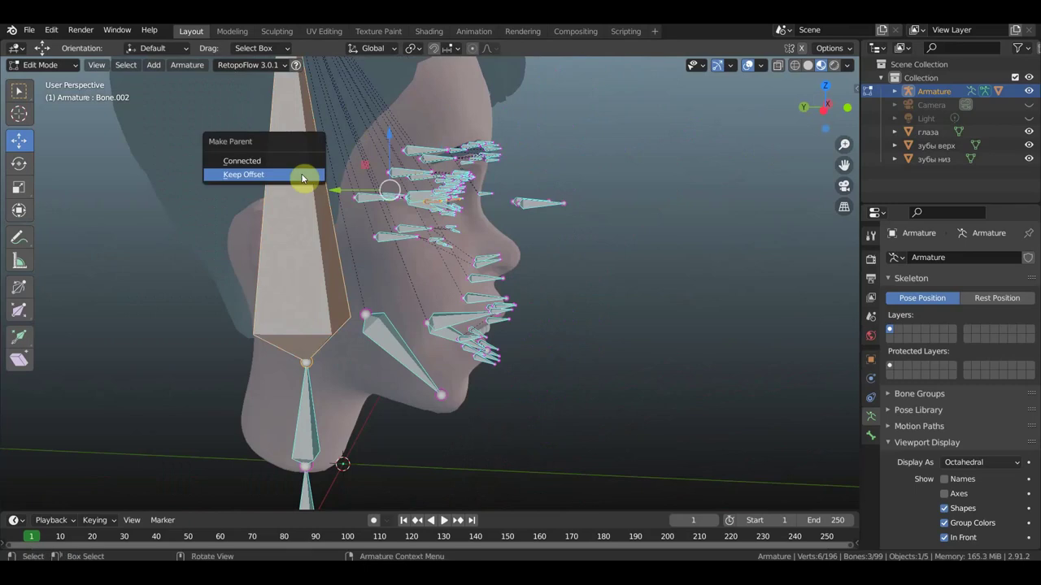
pyautogui.click(302, 176)
pyautogui.click(57, 68)
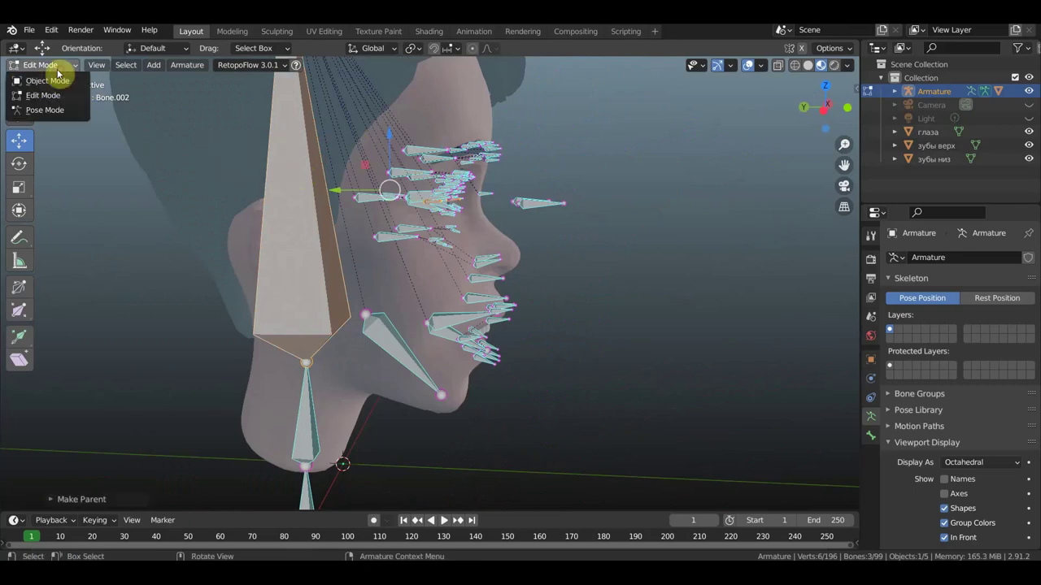
pyautogui.click(47, 80)
# Step: Bind the волос mesh to the armature with automatic weights
pyautogui.press('KP_3')
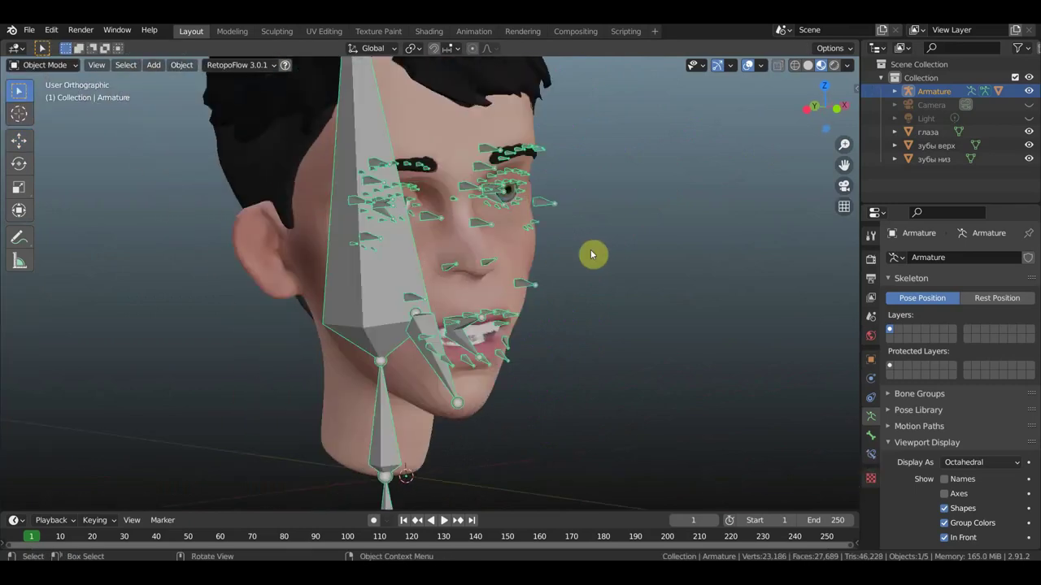
pyautogui.click(487, 260)
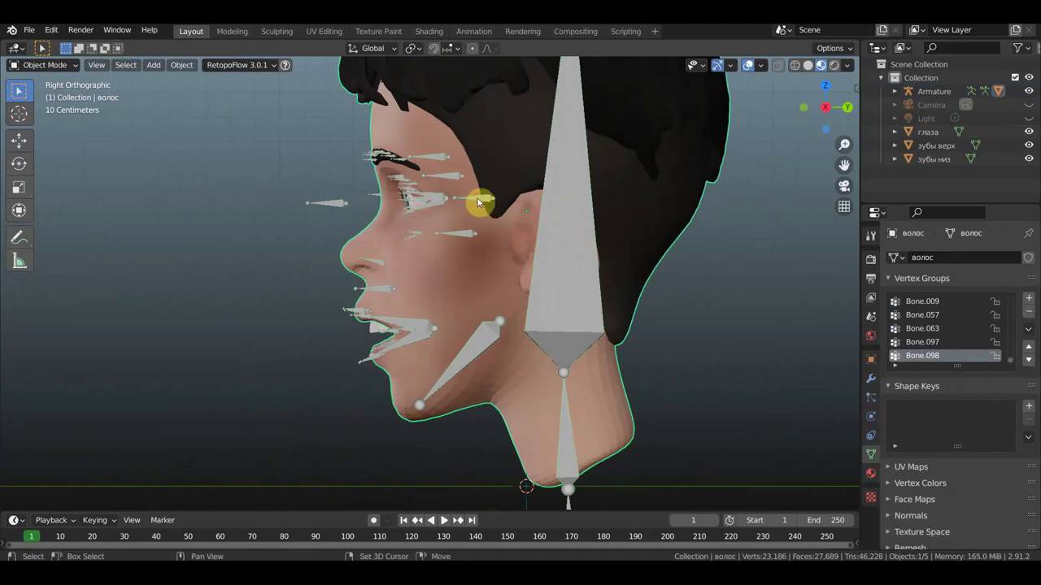
pyautogui.click(481, 200)
pyautogui.hotkey('ctrl', 'p')
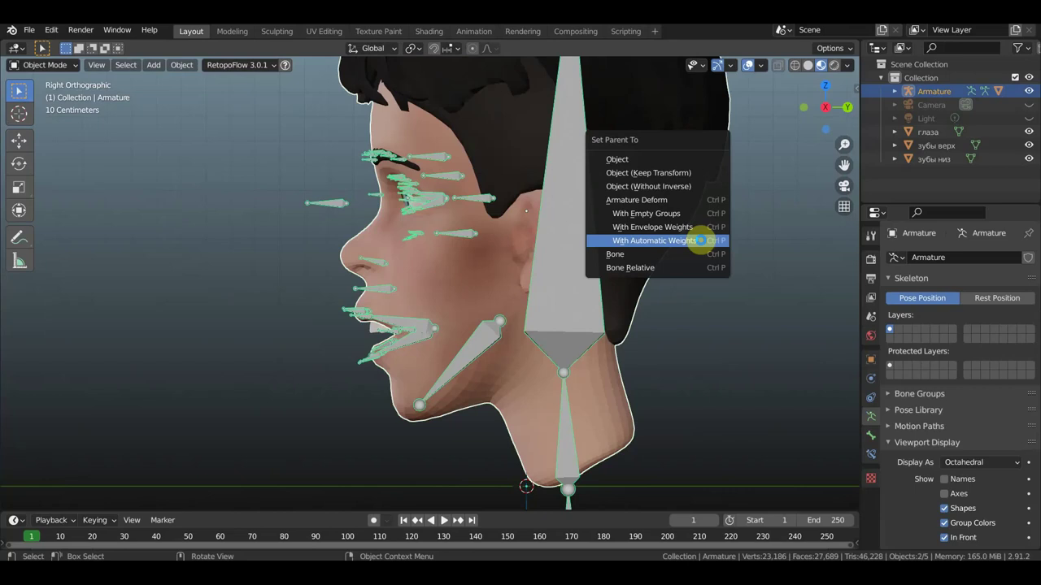
pyautogui.click(701, 240)
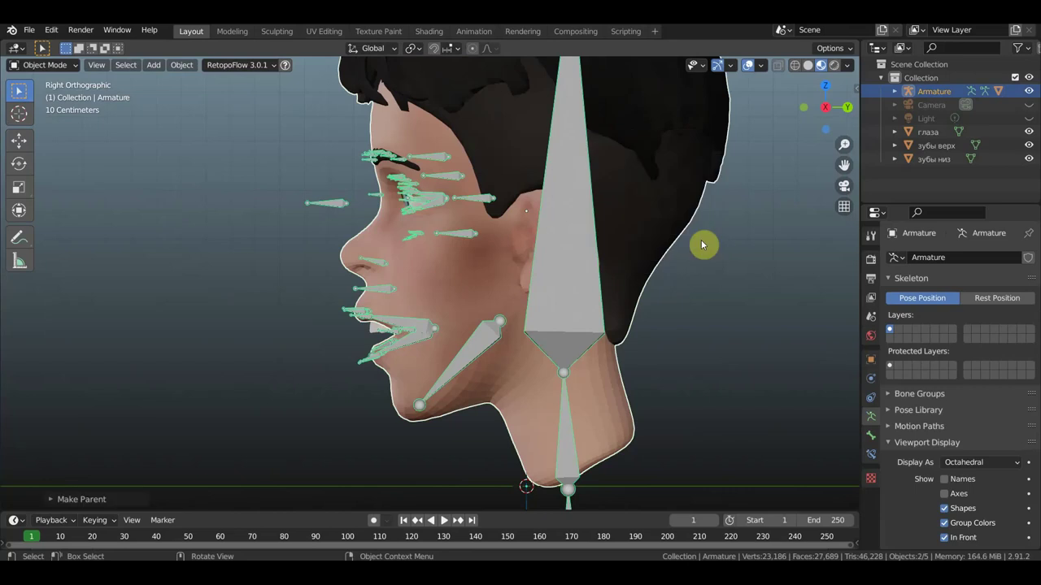
pyautogui.scroll(2, 426, 275)
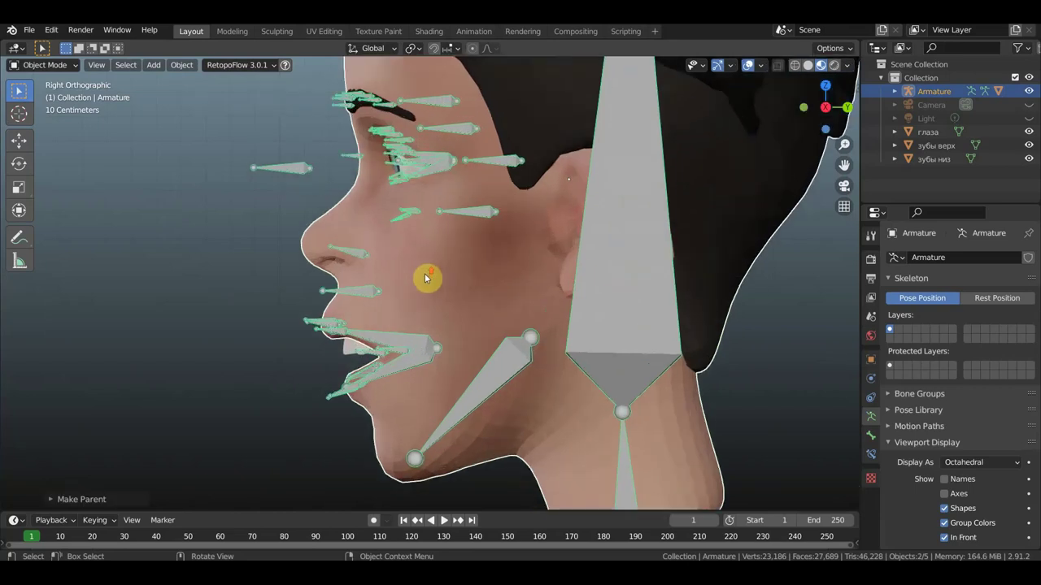
# Step: Parent the upper teeth зубы верх to mouth bone Bone.046, then return to Object Mode
pyautogui.click(344, 342)
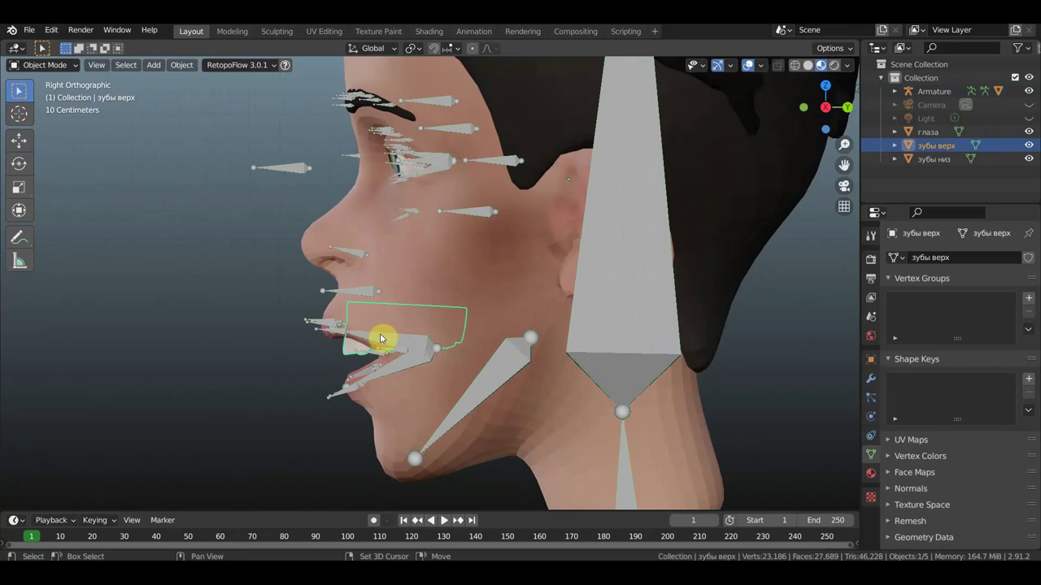
pyautogui.keyDown('shift'); pyautogui.click(382, 339); pyautogui.keyUp('shift')
pyautogui.click(44, 65)
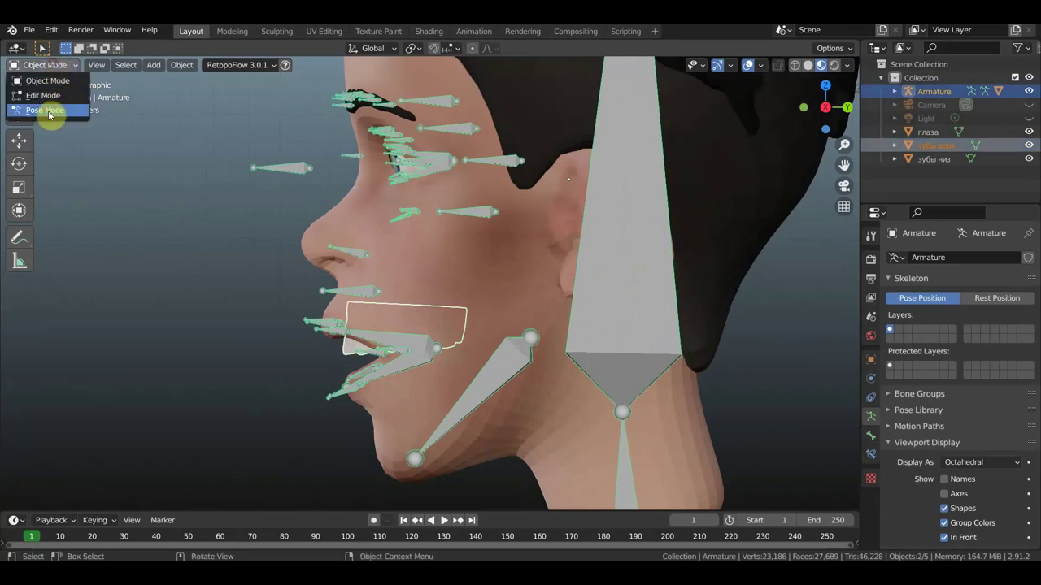
pyautogui.click(49, 111)
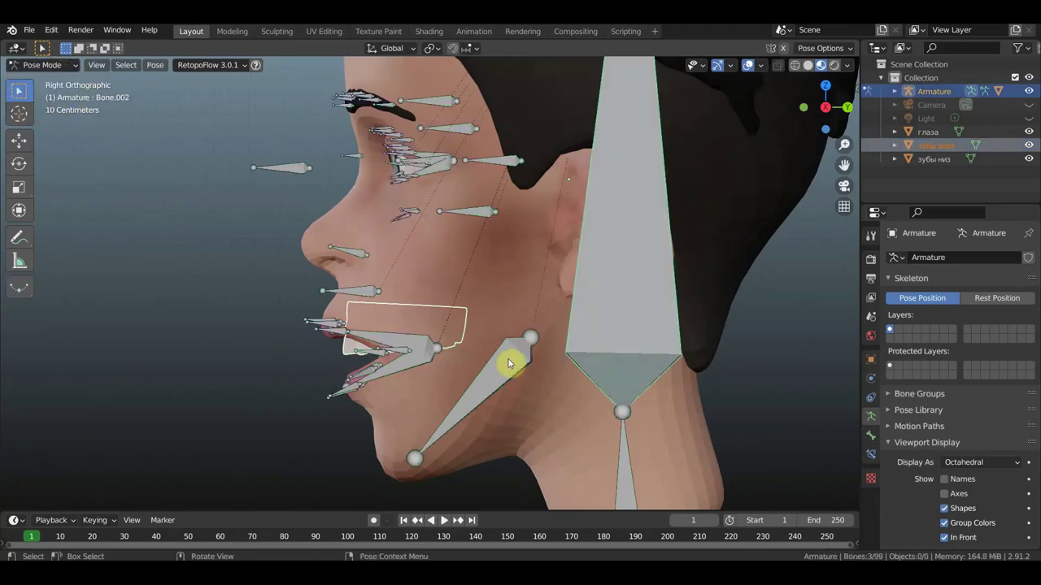
pyautogui.click(393, 343)
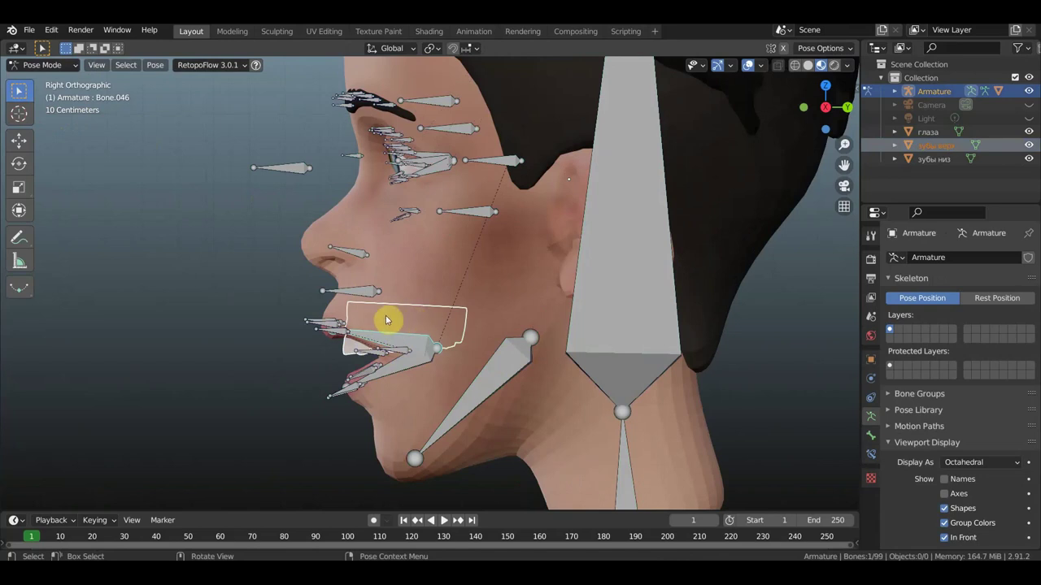
pyautogui.hotkey('ctrl', 'p')
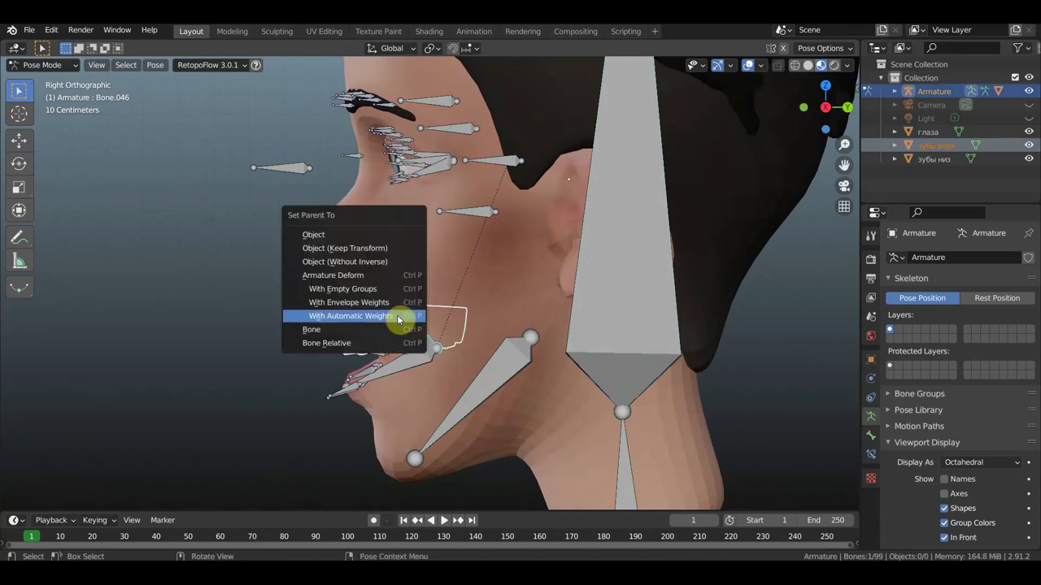
pyautogui.click(379, 329)
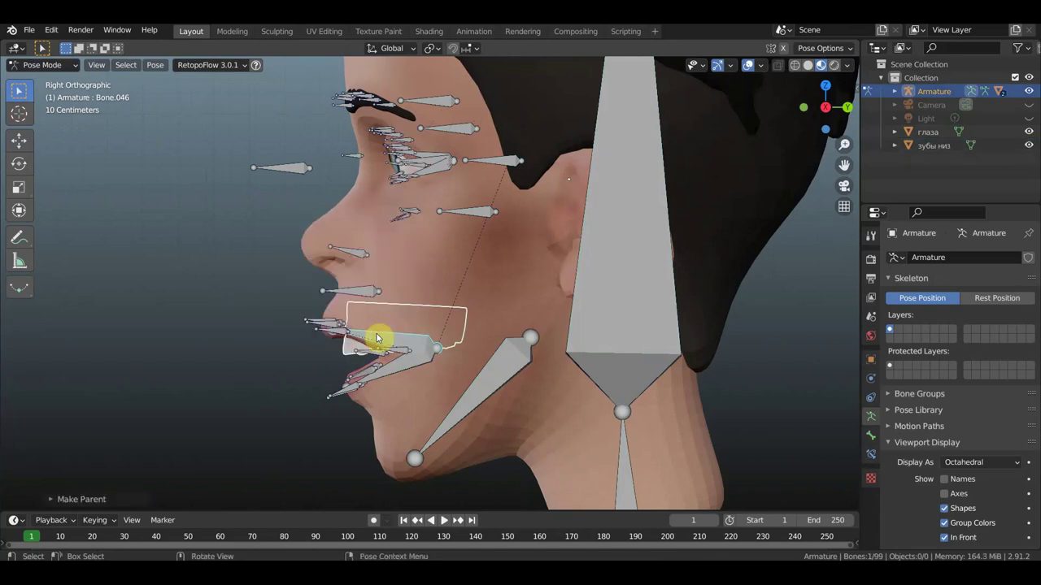
pyautogui.click(46, 68)
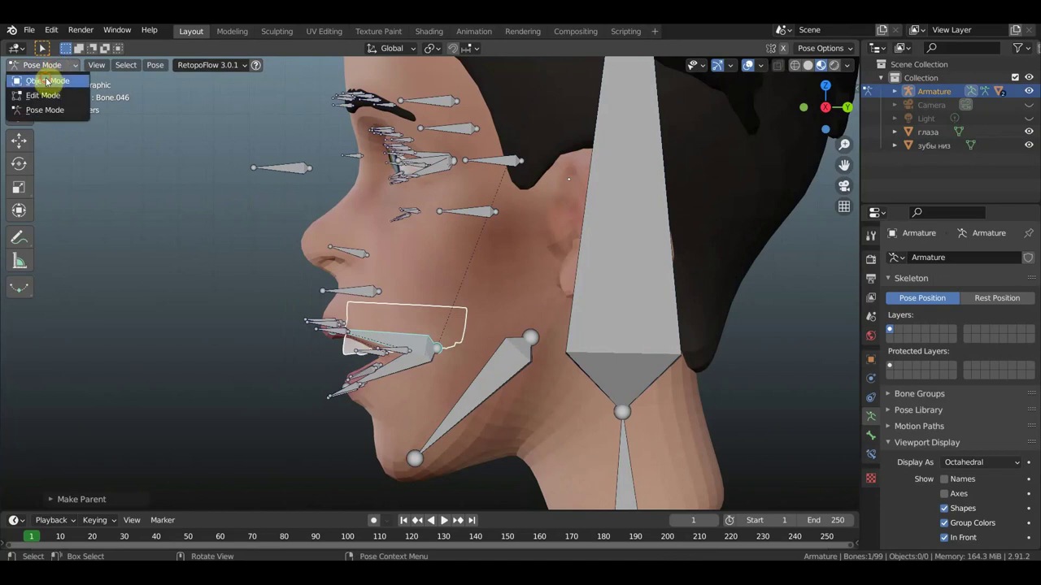
pyautogui.click(42, 78)
# Step: Select the lower teeth зубы низ with the armature active and enter Pose Mode
pyautogui.moveTo(371, 372); pyautogui.dragTo(404, 387, button='middle')
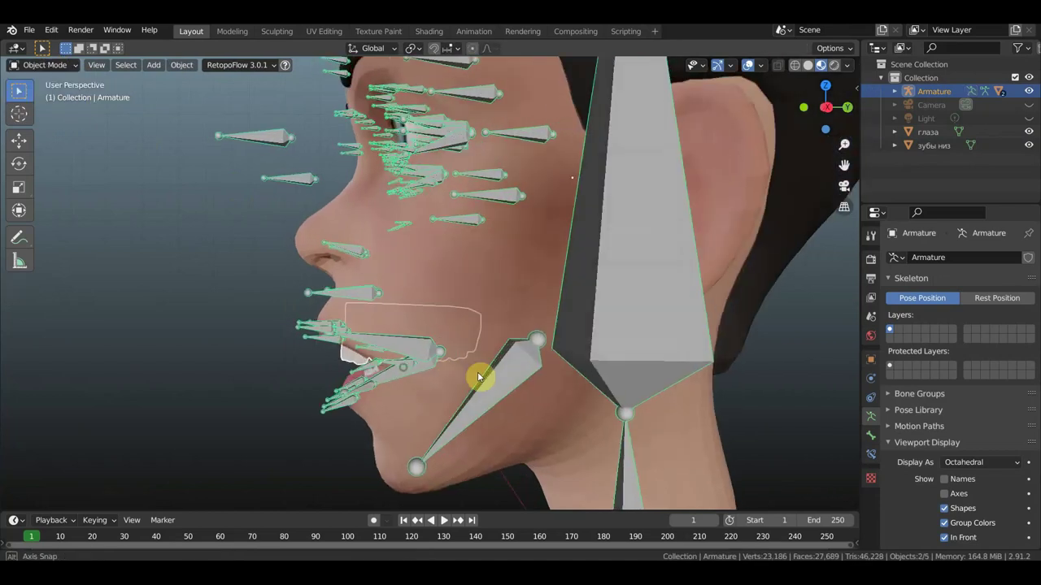
pyautogui.click(420, 387)
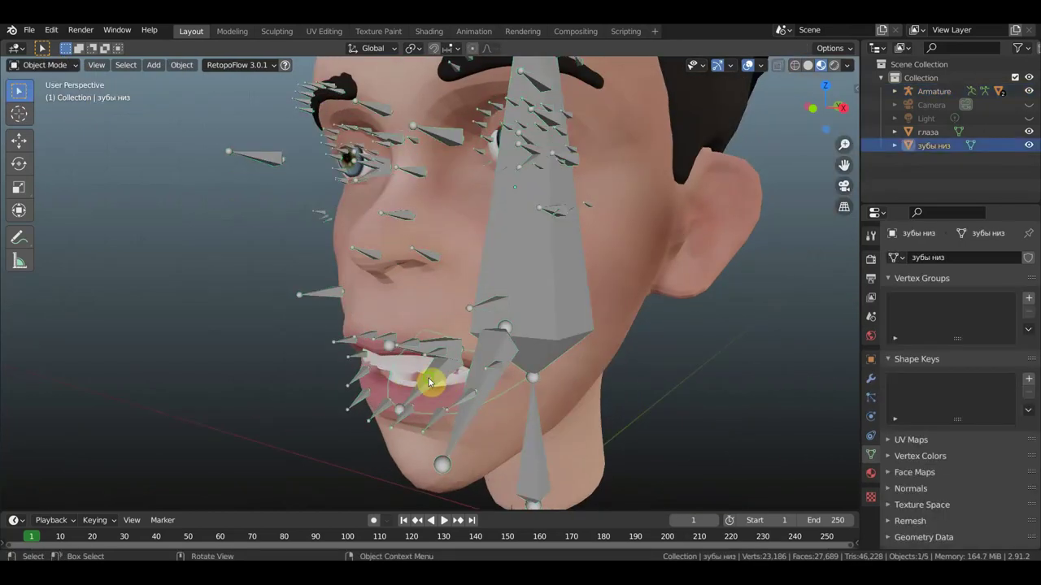
pyautogui.moveTo(423, 382)
pyautogui.mouseDown(button='middle')
pyautogui.moveTo(320, 363)
pyautogui.moveTo(327, 368)
pyautogui.mouseUp(button='middle')
pyautogui.press('KP_3')
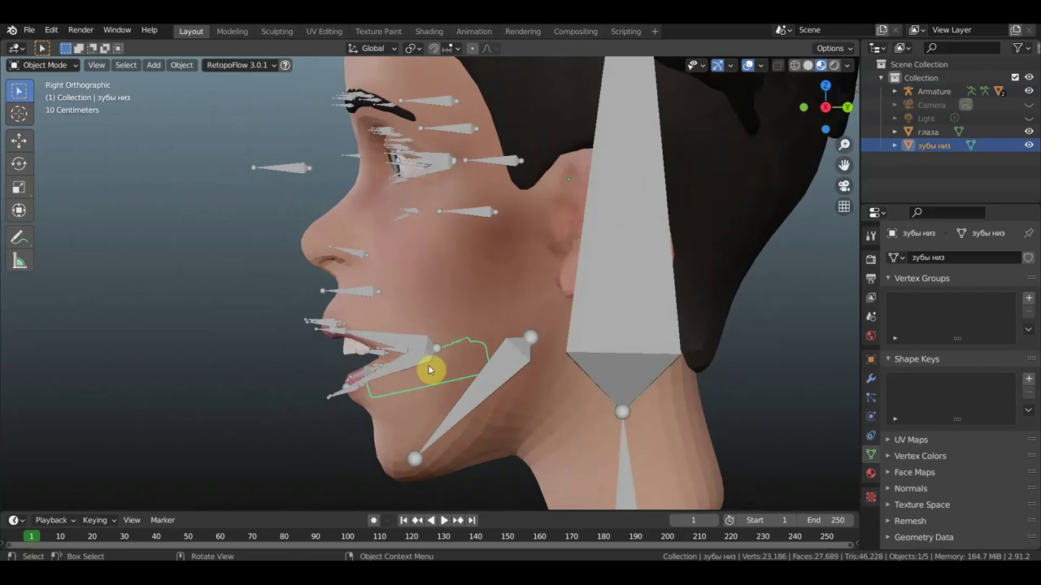
pyautogui.click(504, 374)
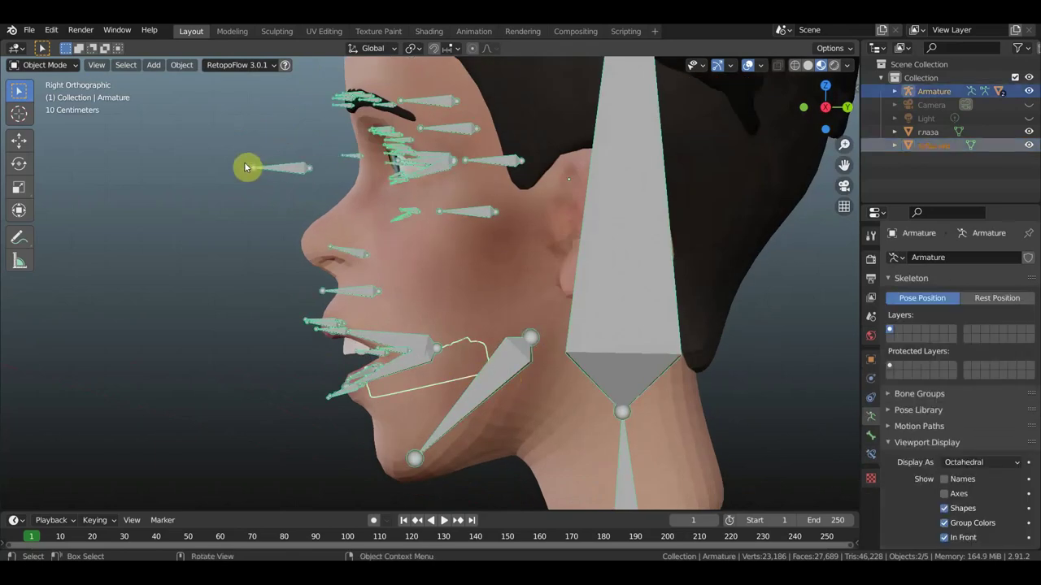
pyautogui.click(71, 66)
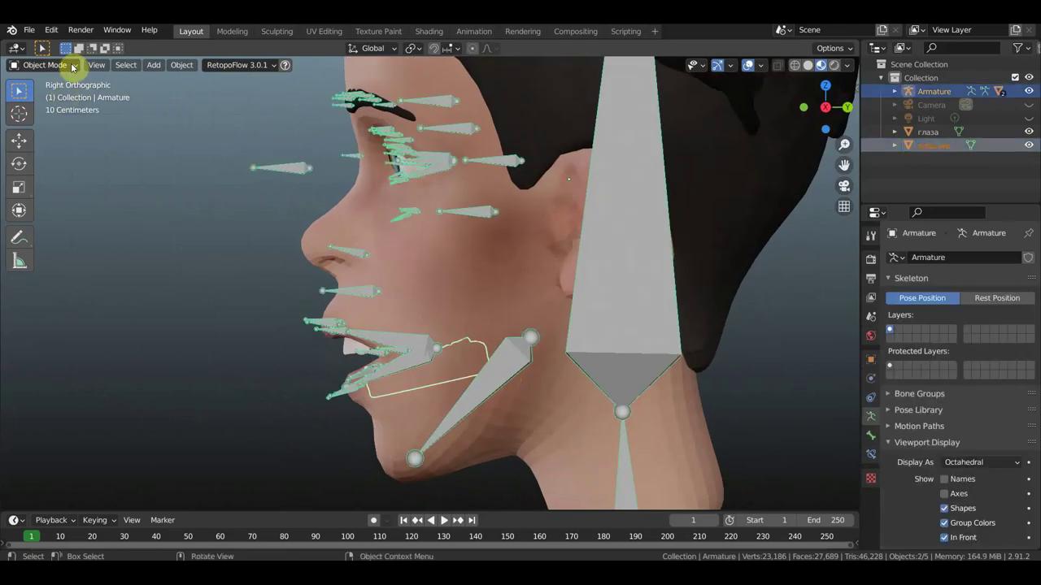
pyautogui.click(46, 65)
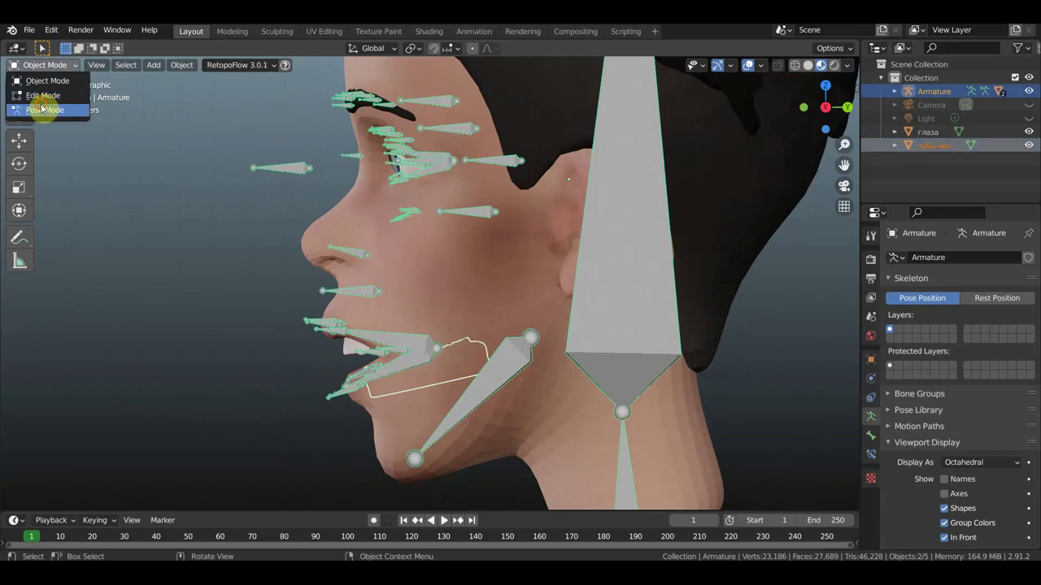
pyautogui.click(44, 110)
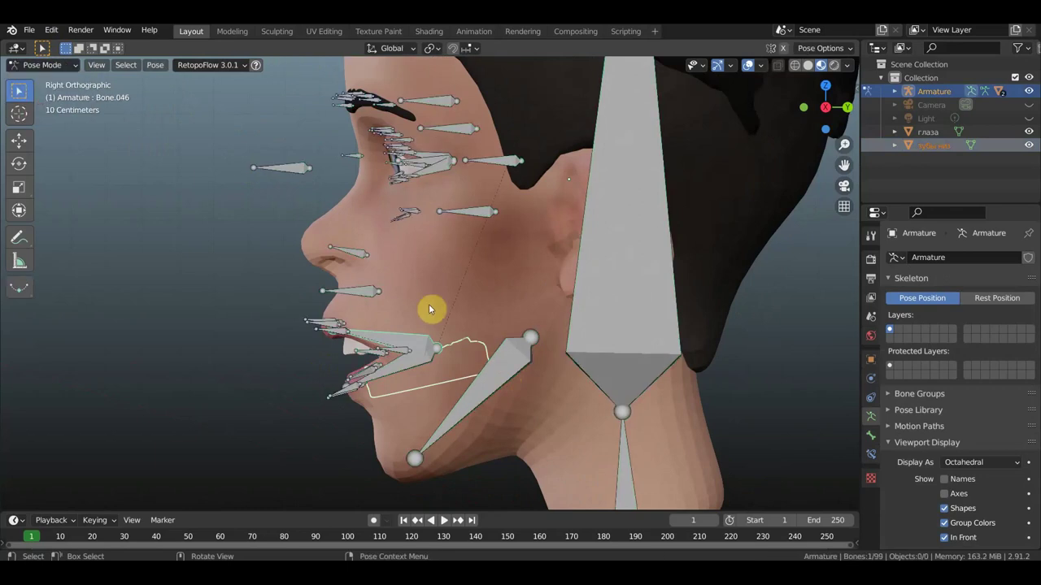
# Step: Parent the lower teeth to mouth bone Bone.053 using the Bone parent option
pyautogui.click(407, 368)
pyautogui.click(407, 368)
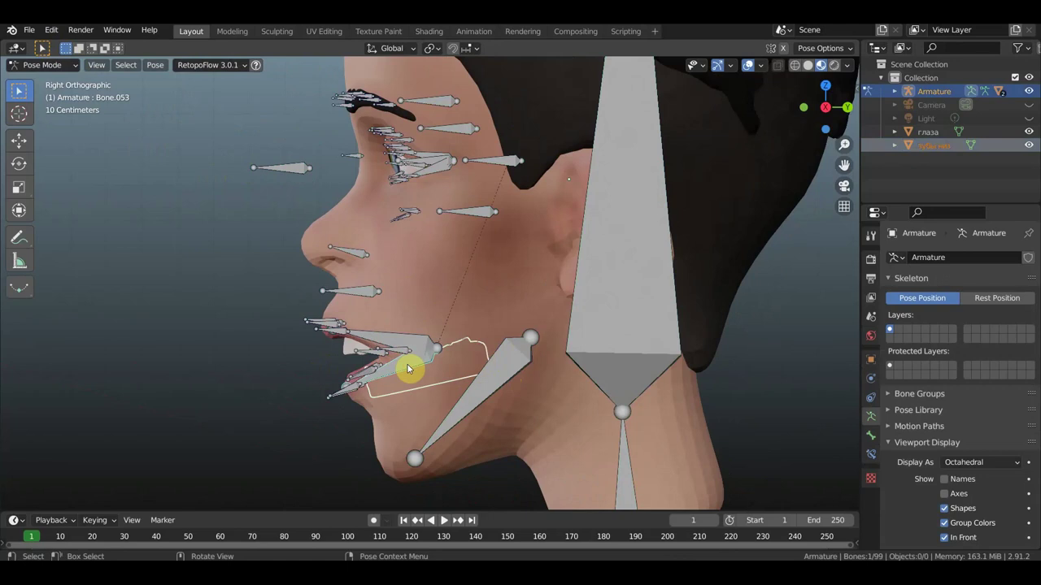
pyautogui.hotkey('ctrl', 'p')
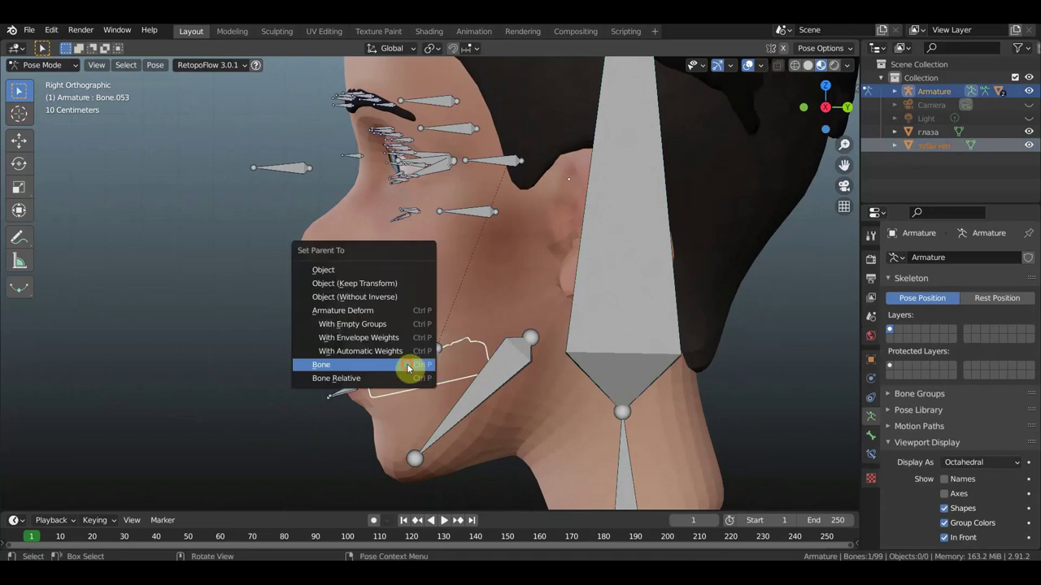
pyautogui.click(409, 369)
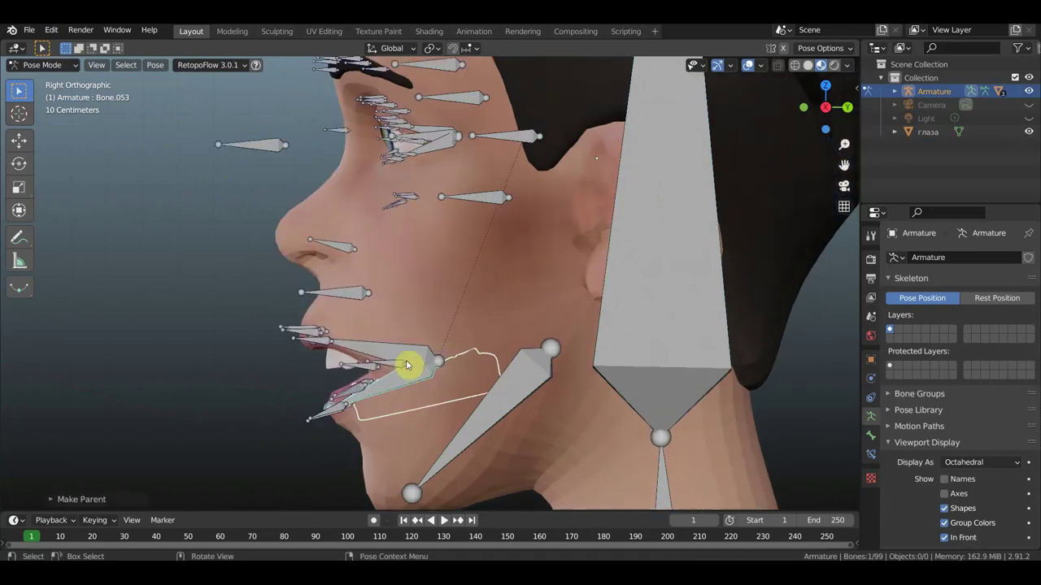
pyautogui.scroll(2, 396, 337)
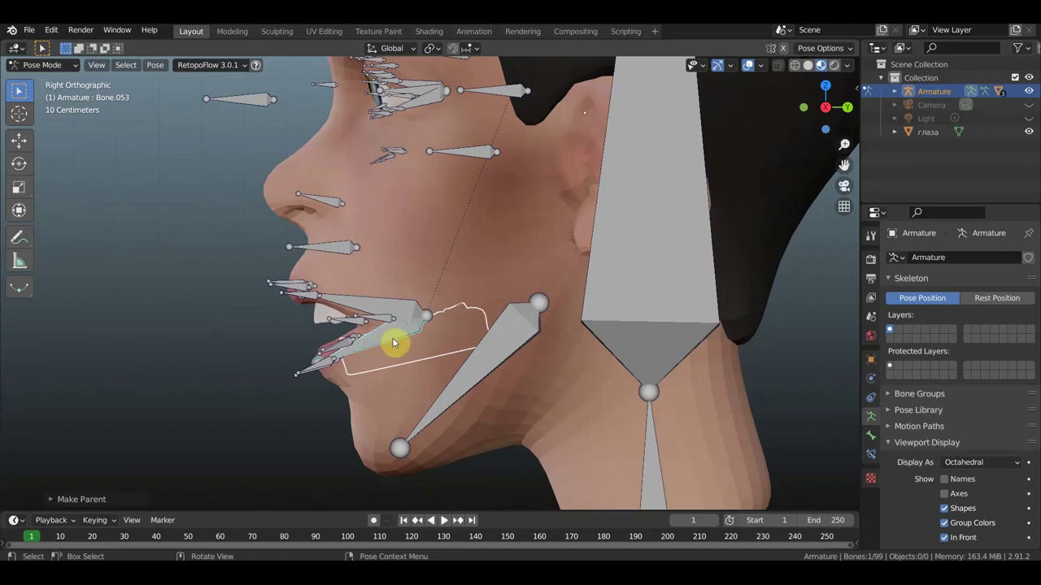
# Step: Test-rotate jaw bone Bone.054, then cancel so the jaw stays unposed
pyautogui.click(41, 65)
pyautogui.click(502, 351)
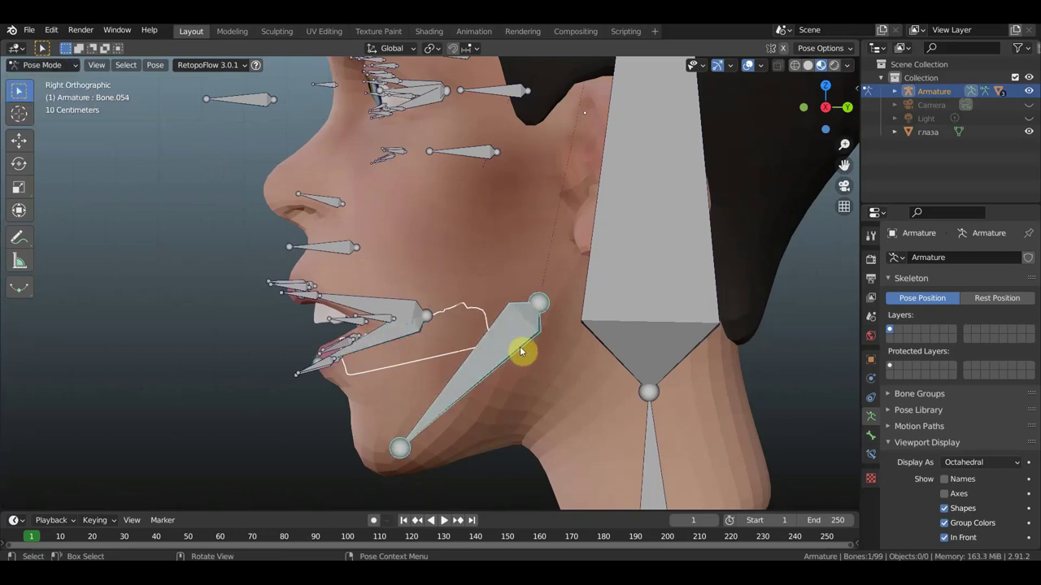
pyautogui.press('r')
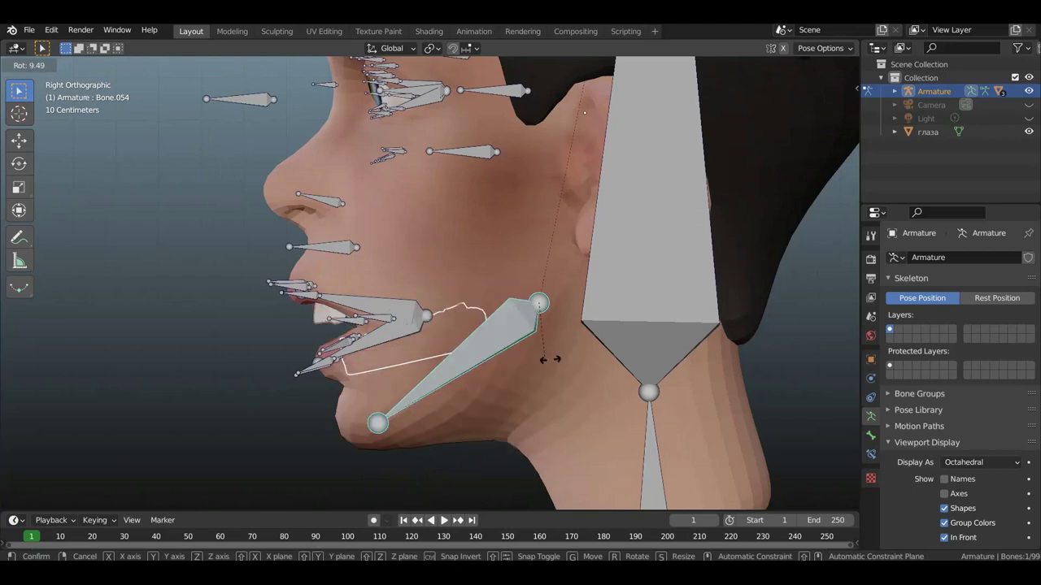
pyautogui.click(550, 361)
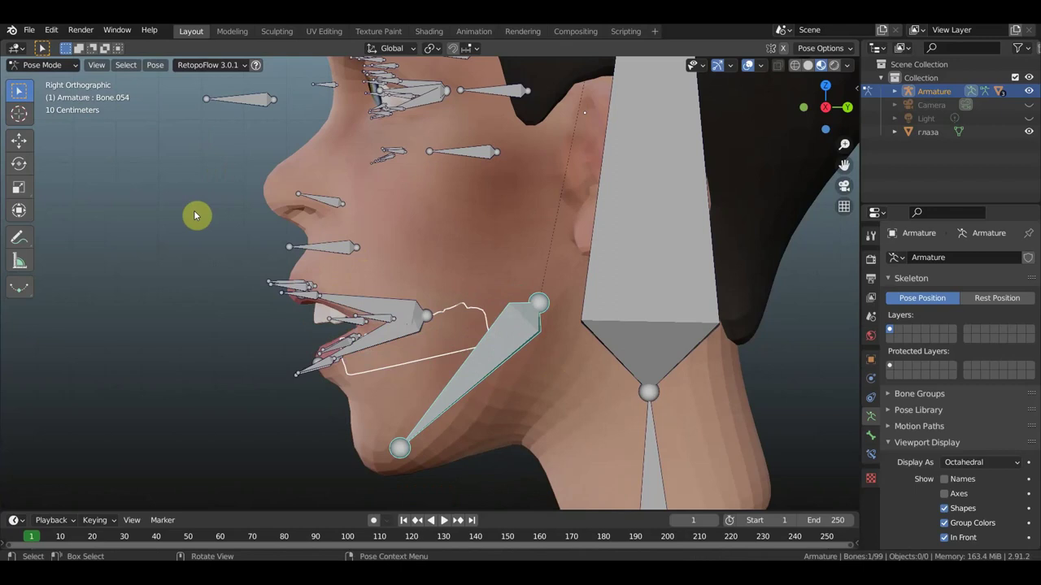
pyautogui.click(54, 67)
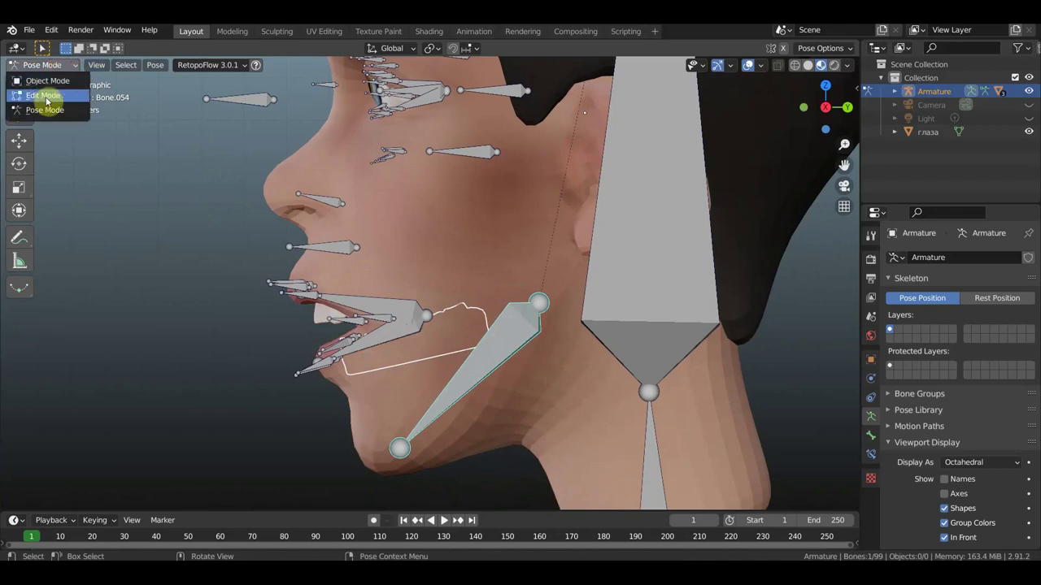
# Step: In Edit Mode, parent Bone.053 to the jaw bone with Keep Offset
pyautogui.click(45, 96)
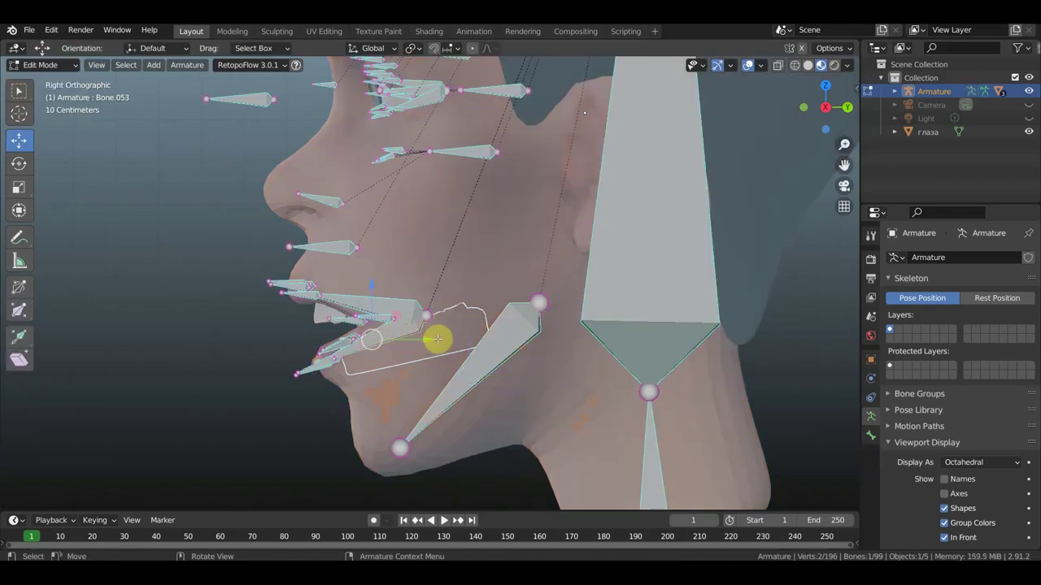
pyautogui.keyDown('shift'); pyautogui.click(508, 346); pyautogui.keyUp('shift')
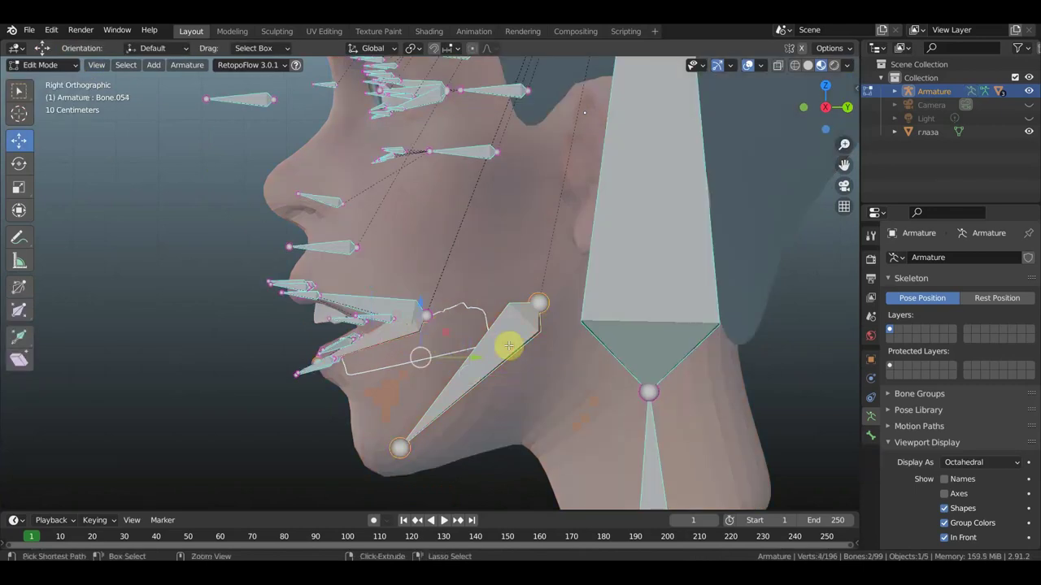
pyautogui.hotkey('ctrl', 'p')
pyautogui.click(510, 349)
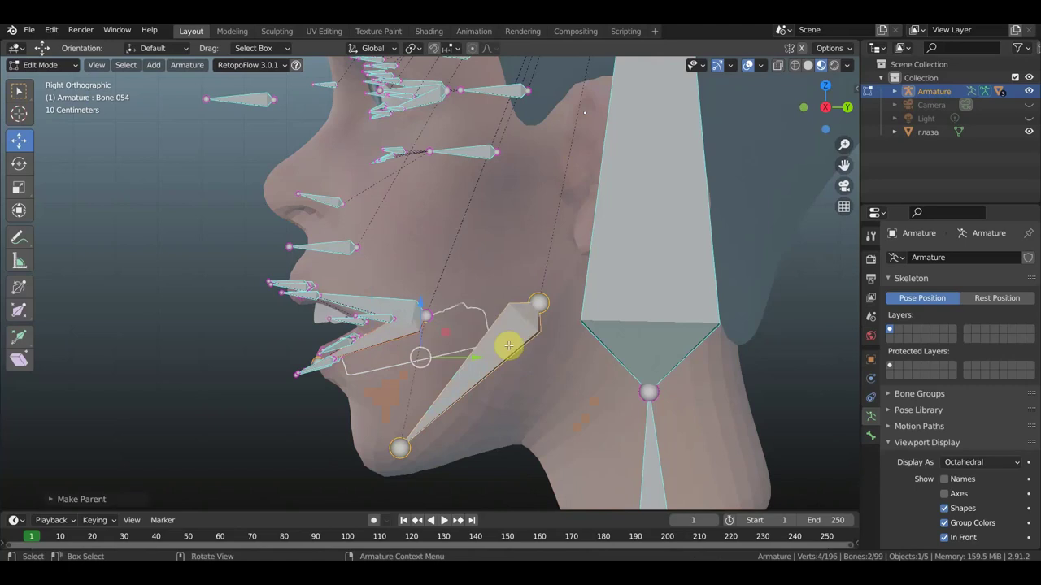
# Step: In Pose Mode, rotate jaw bone Bone.054 so it points straight up
pyautogui.click(47, 73)
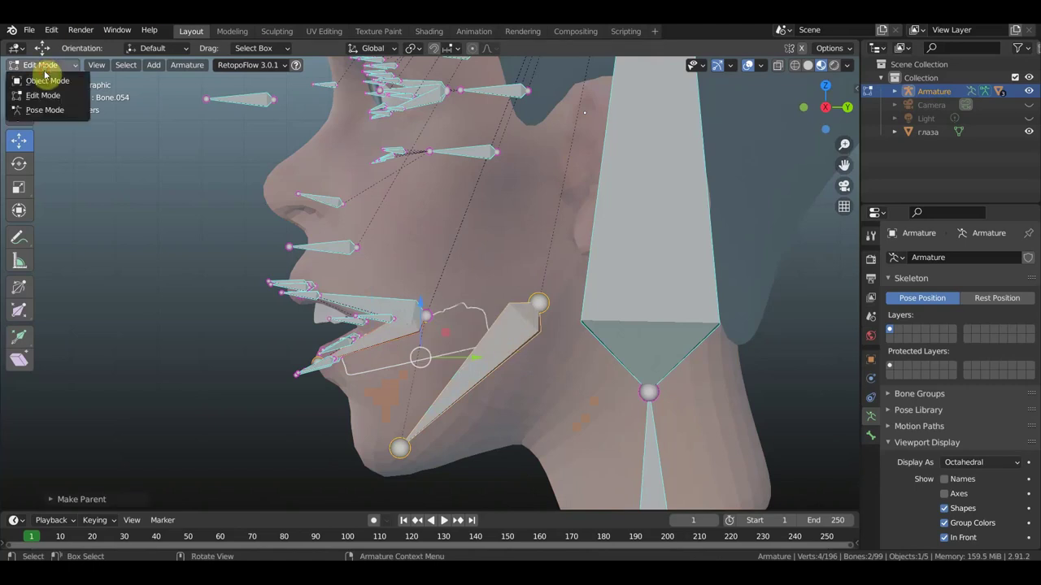
pyautogui.click(53, 111)
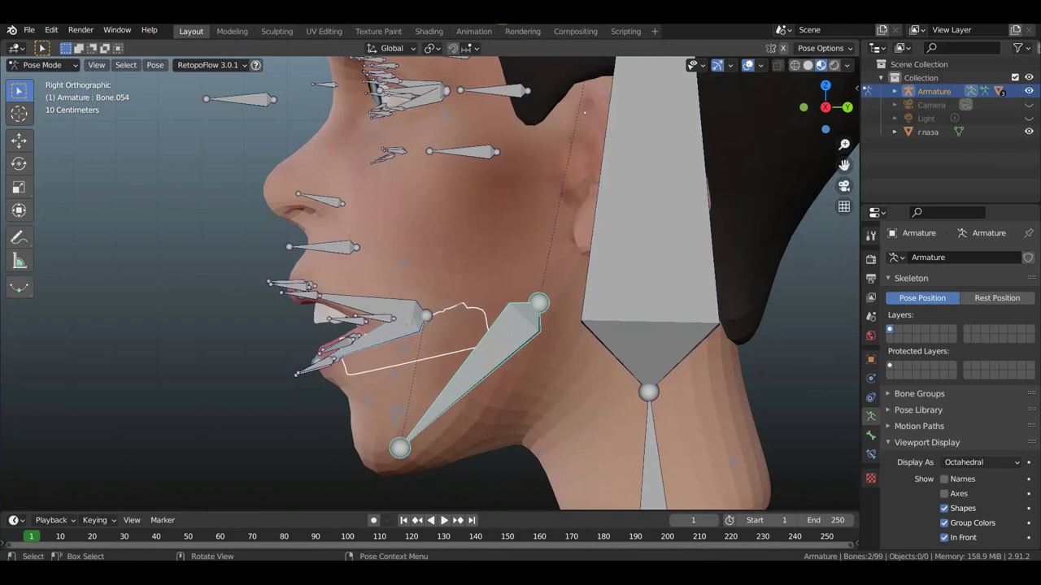
pyautogui.press('r')
pyautogui.press('Return')
pyautogui.hotkey('alt', 'space')
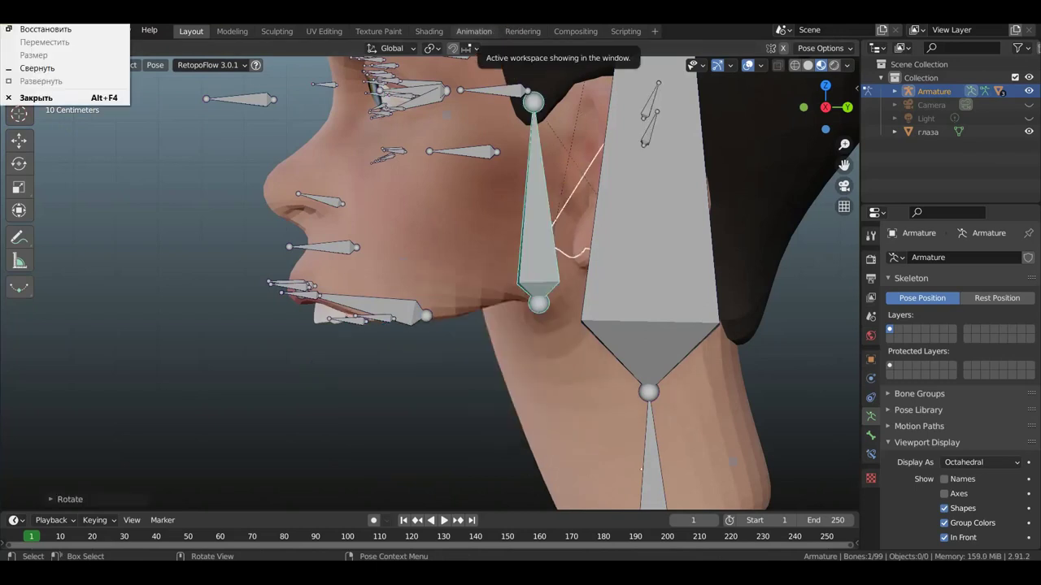
pyautogui.press('Escape')
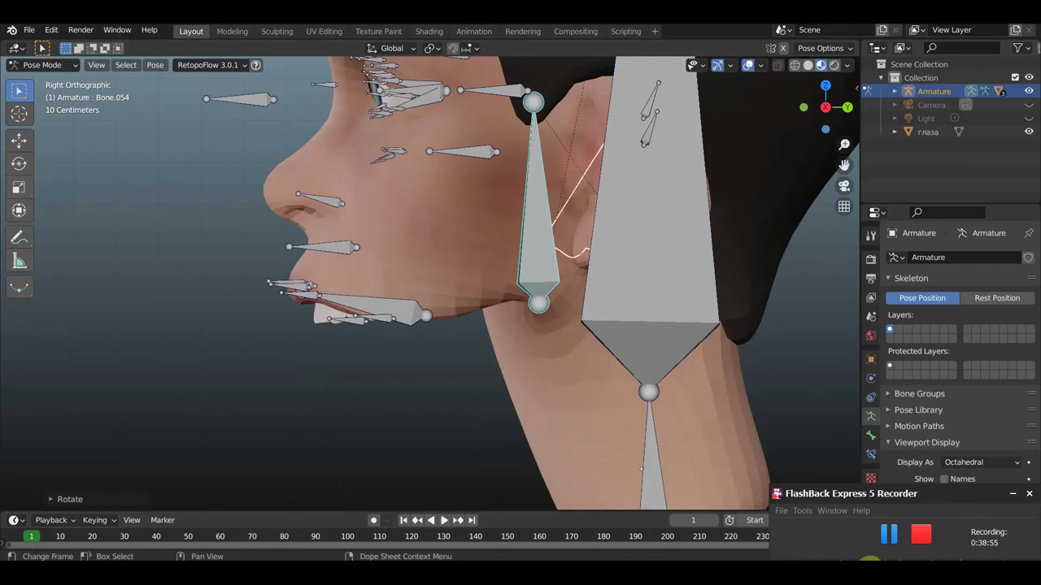
# Step: Return the armature to Object Mode and select the глаза eyes object in front view
pyautogui.press('super+d')
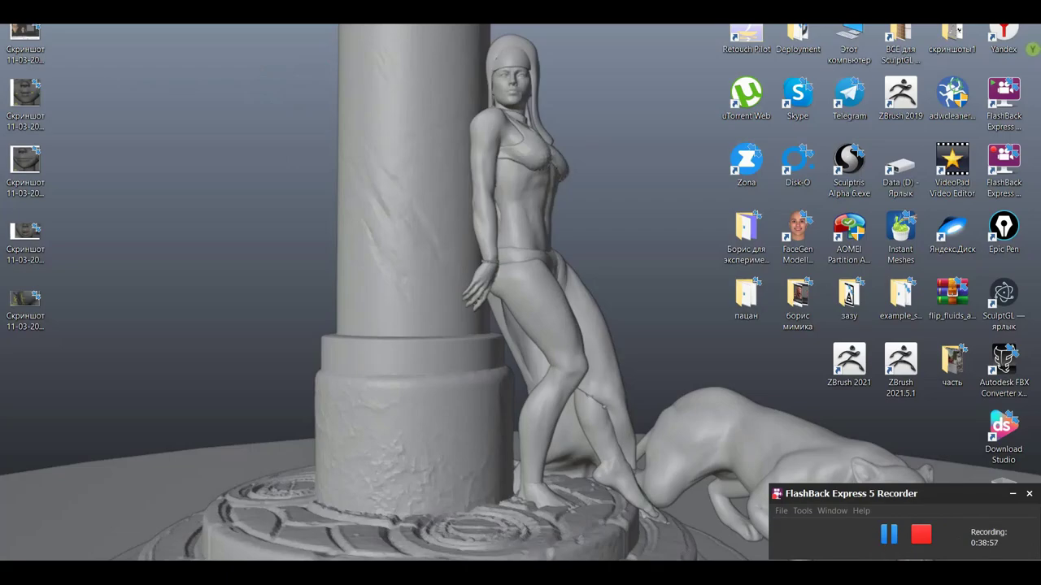
pyautogui.click(325, 520)
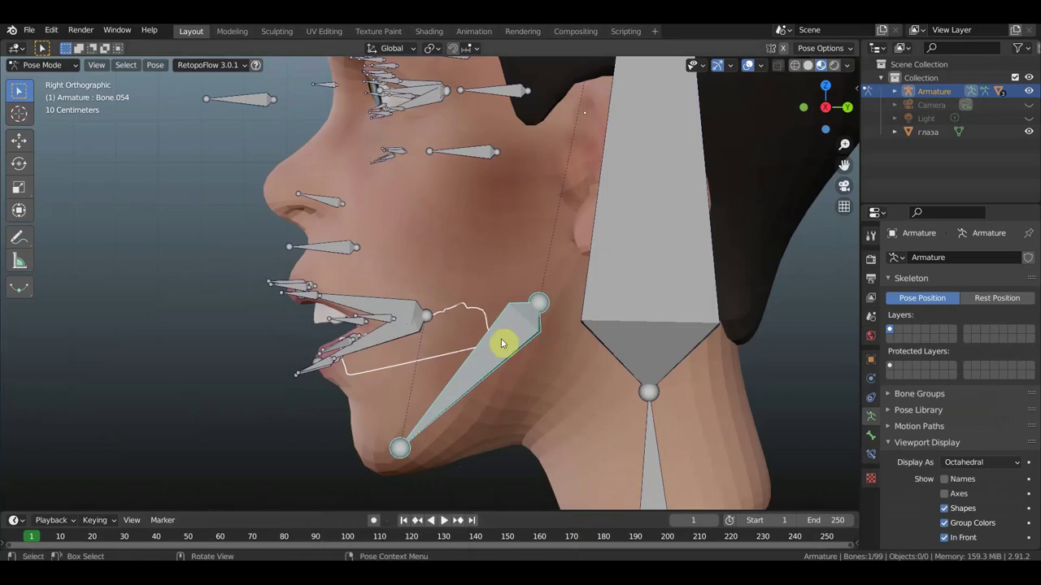
pyautogui.click(27, 67)
pyautogui.click(46, 79)
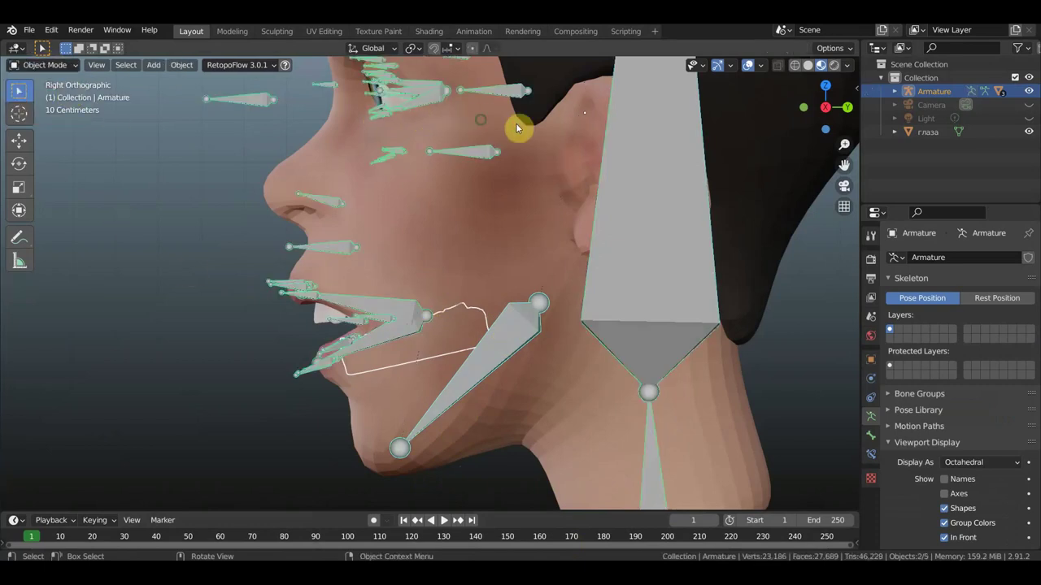
pyautogui.moveTo(516, 128); pyautogui.dragTo(585, 139, button='middle')
pyautogui.press('KP_1')
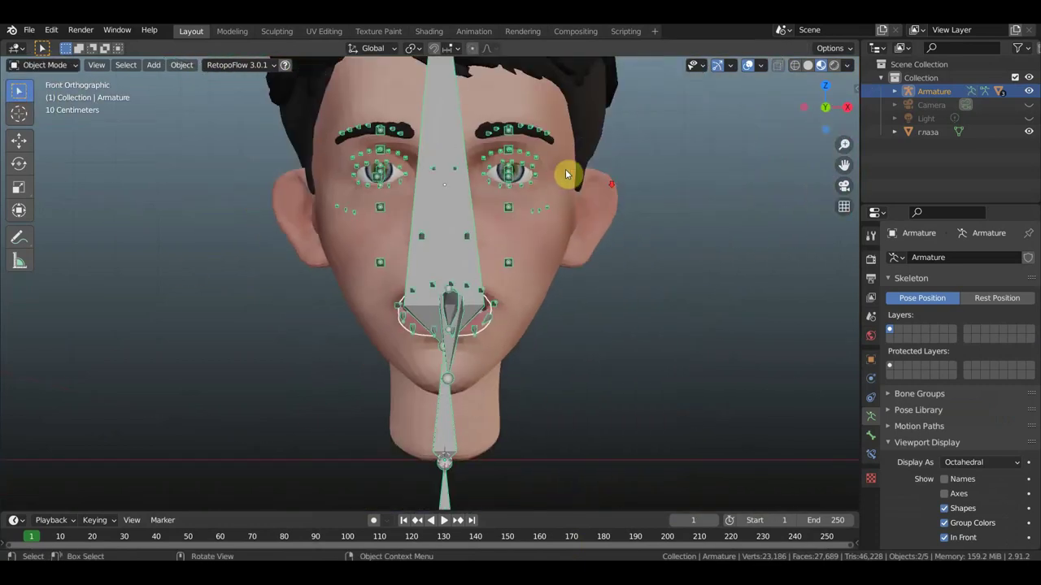
pyautogui.click(523, 178)
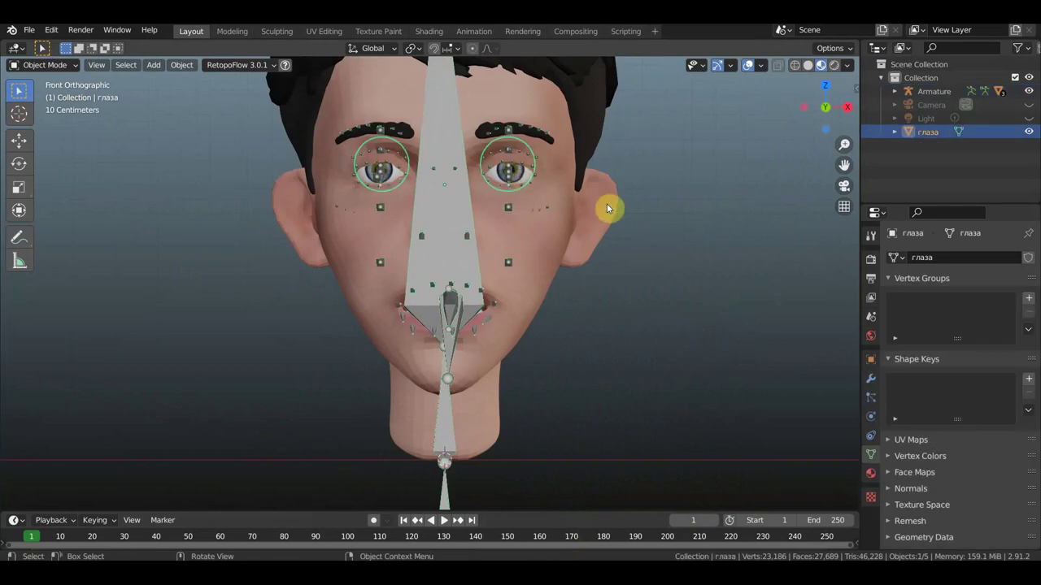
# Step: Duplicate глаза in place as глаза.001 and delete the right eye's vertices from it in wireframe
pyautogui.hotkey('shift', 'd')
pyautogui.rightClick(652, 262)
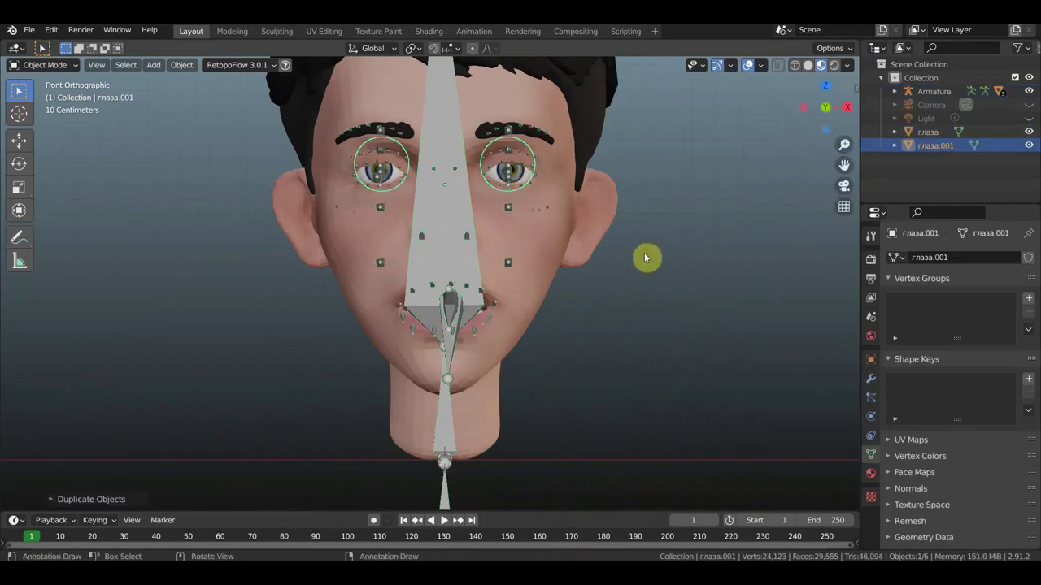
pyautogui.click(44, 65)
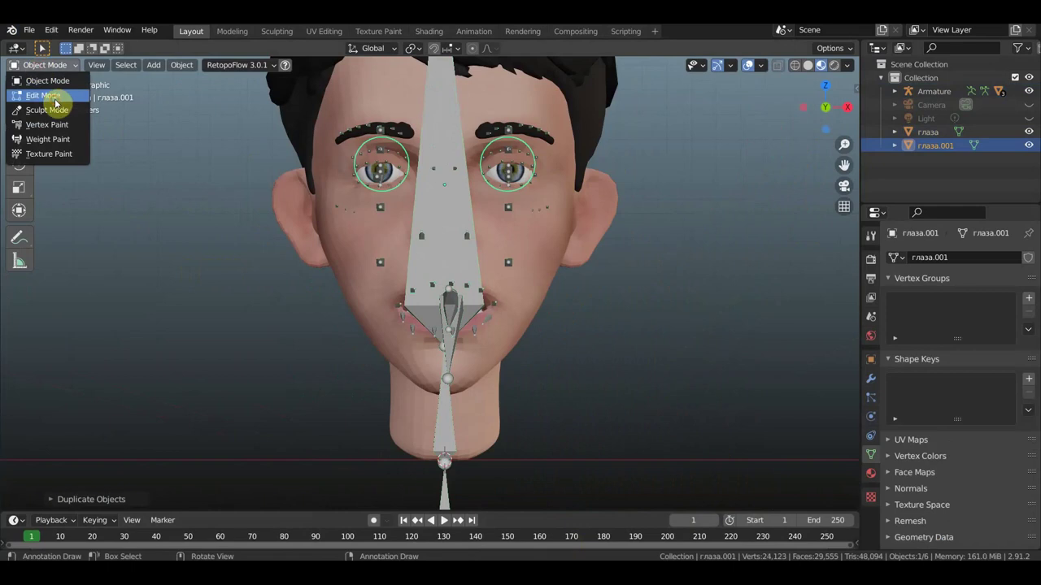
pyautogui.click(54, 98)
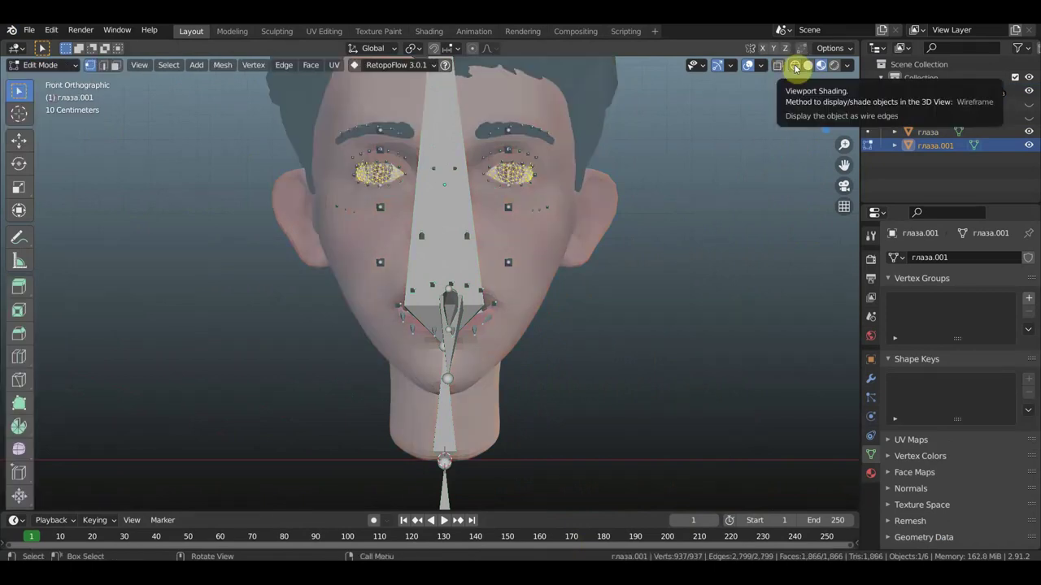
pyautogui.click(794, 68)
pyautogui.moveTo(691, 289); pyautogui.dragTo(472, 105)
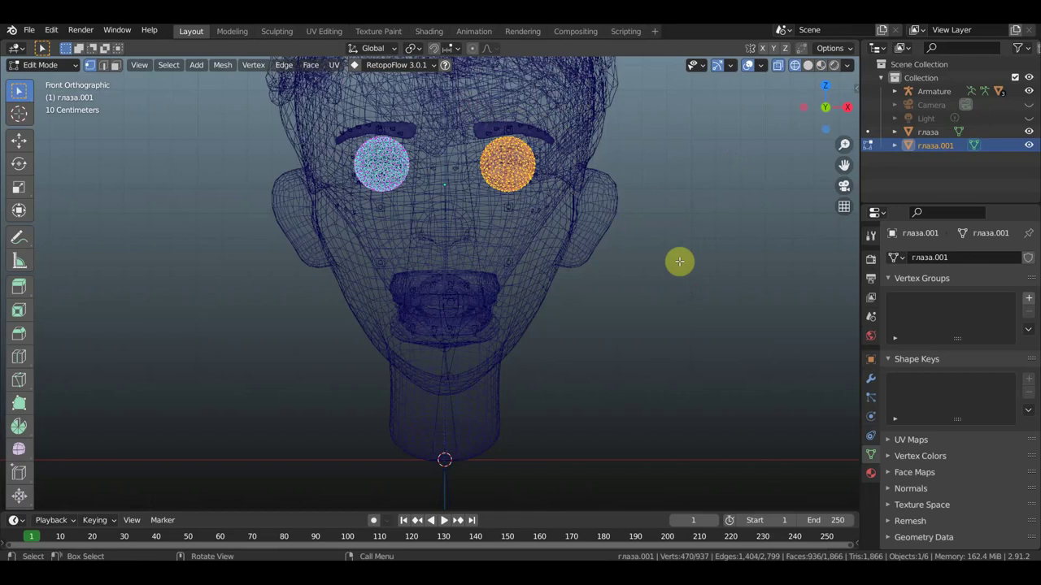
pyautogui.press('x')
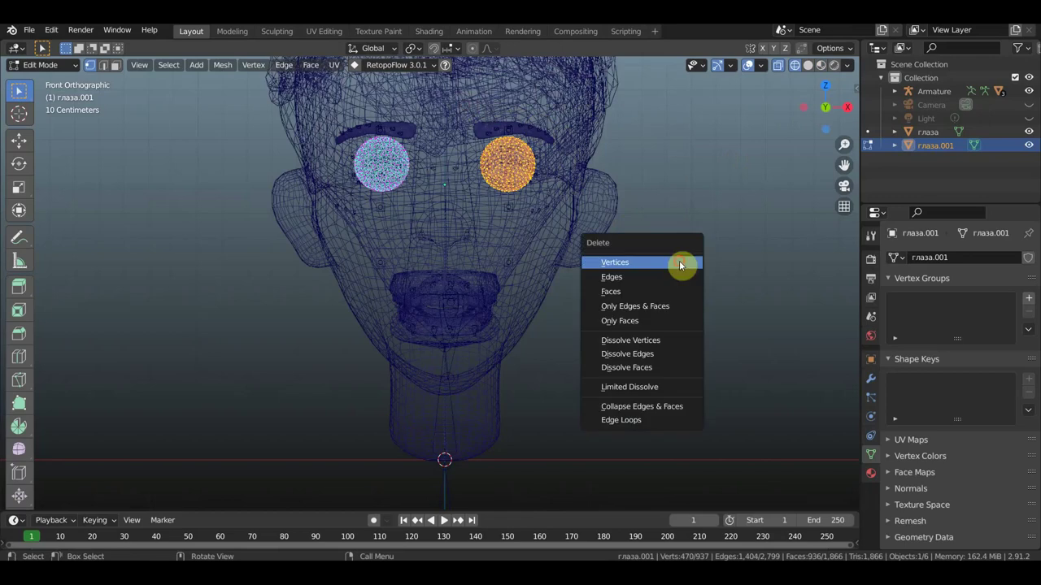
pyautogui.click(680, 263)
pyautogui.click(42, 65)
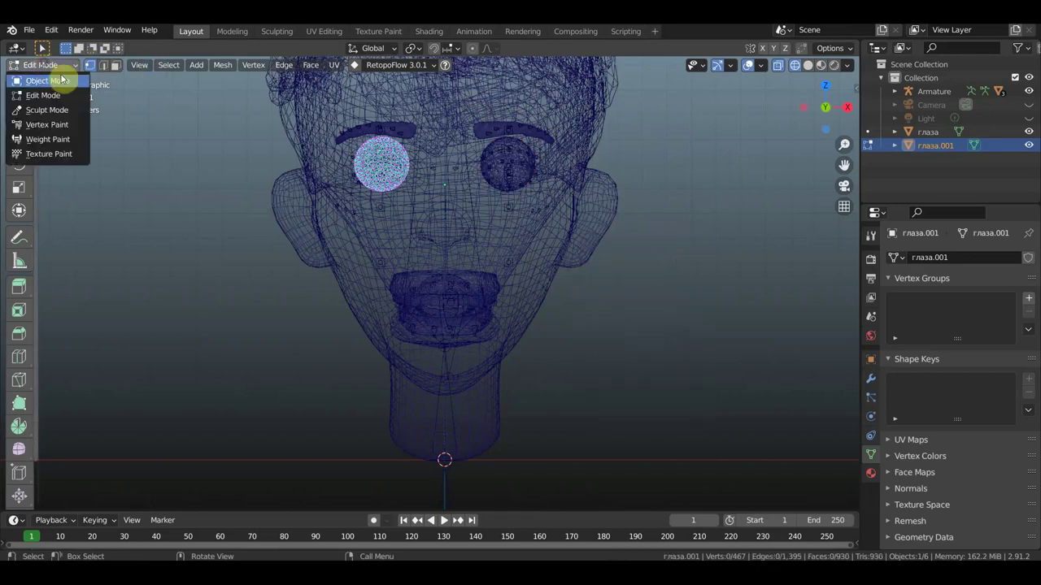
pyautogui.click(62, 80)
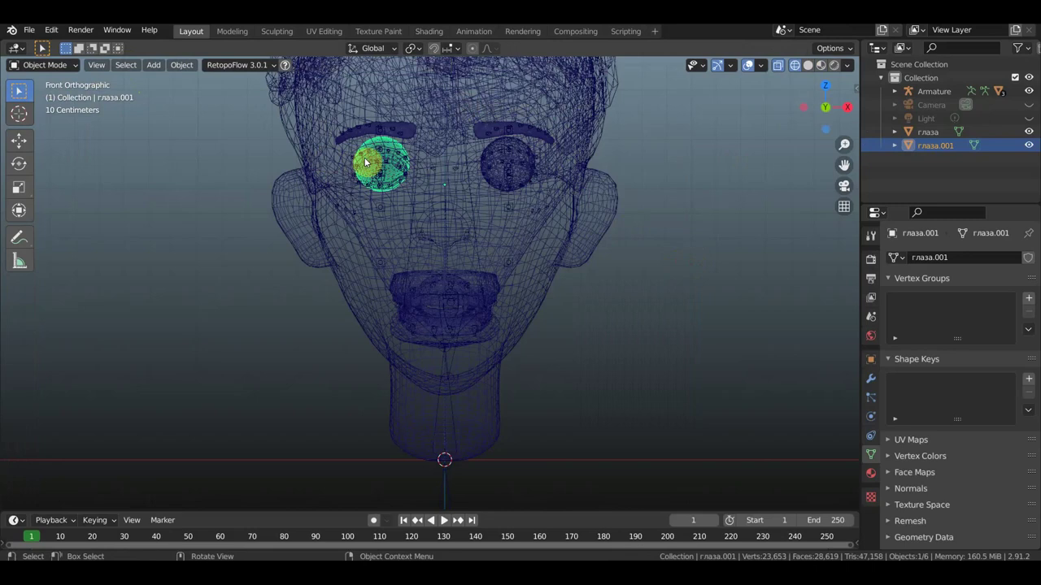
# Step: Delete the left eye's vertices from the original глаза and restore solid shading
pyautogui.click(515, 169)
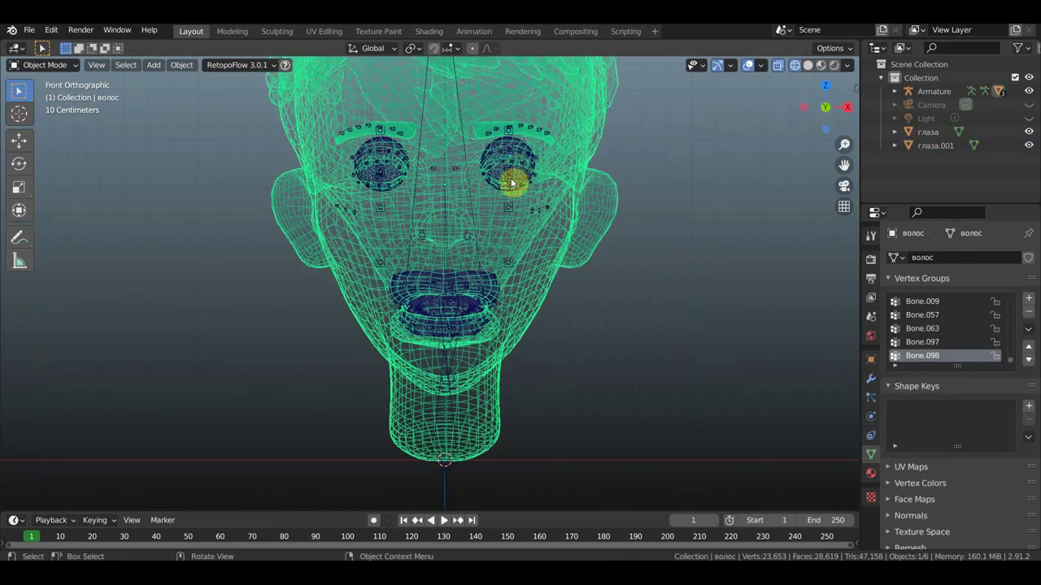
pyautogui.click(511, 182)
pyautogui.click(25, 66)
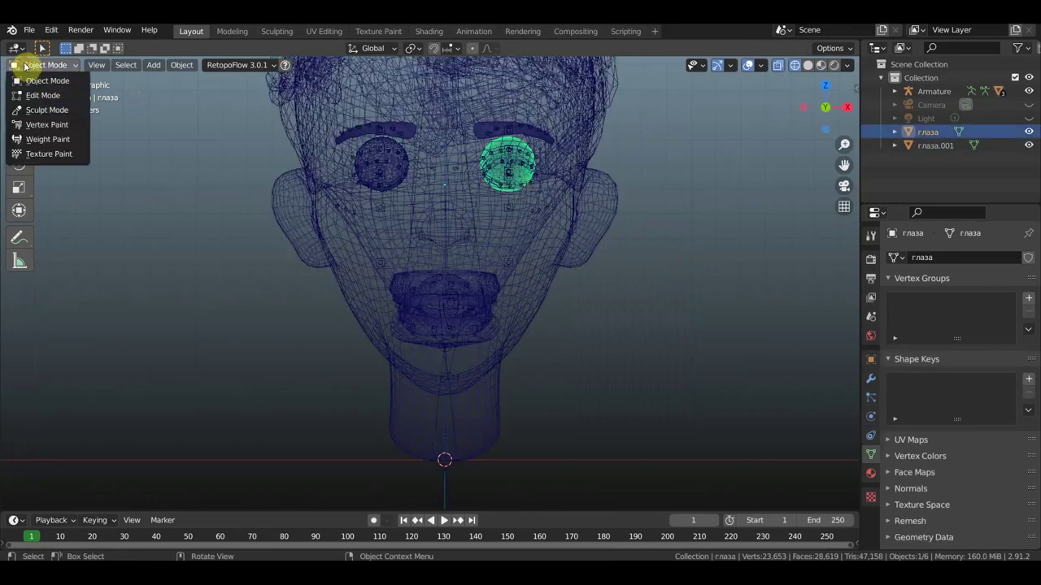
pyautogui.click(47, 96)
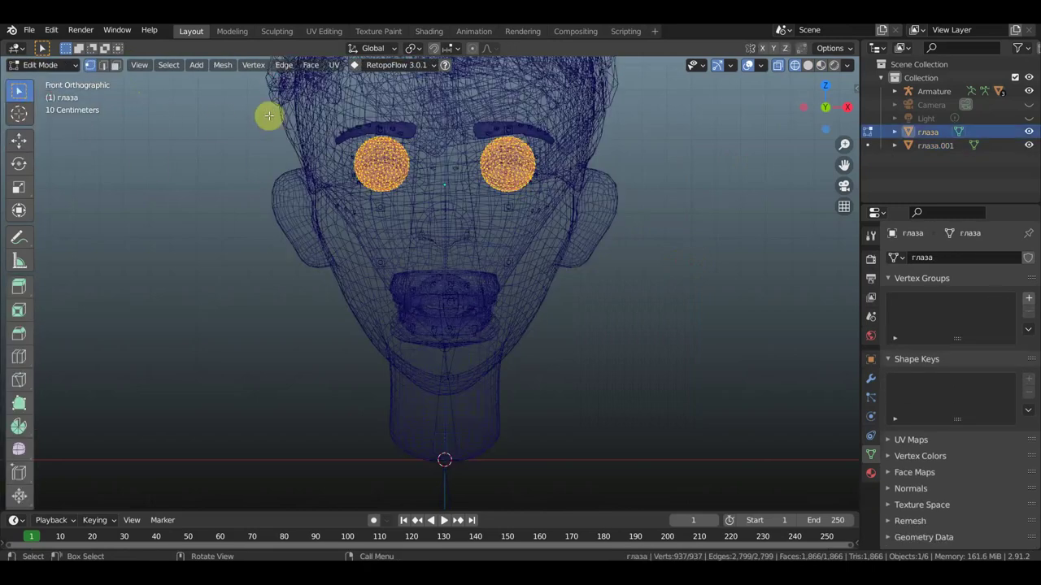
pyautogui.moveTo(269, 116); pyautogui.dragTo(418, 241)
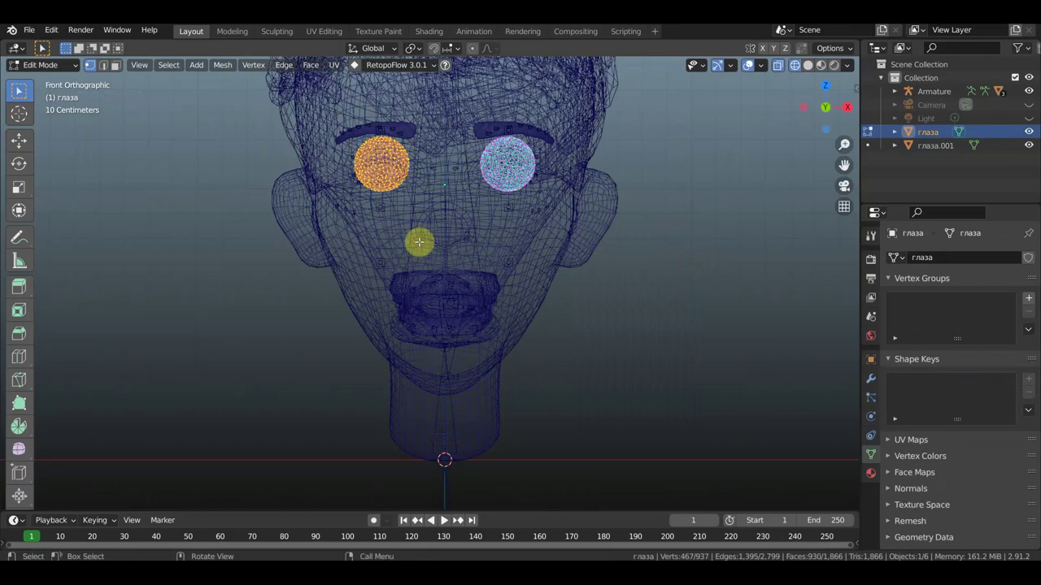
pyautogui.press('x')
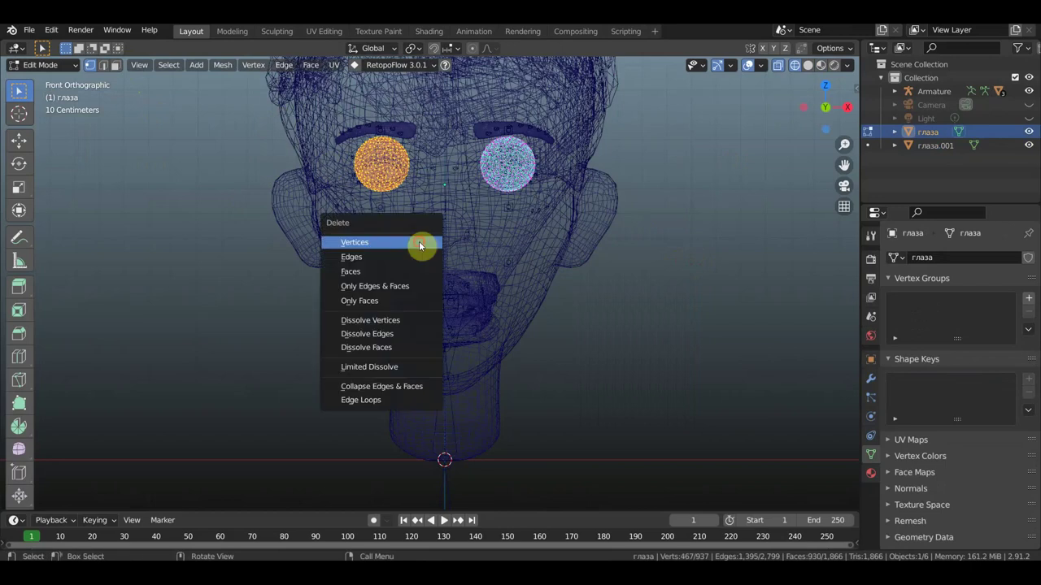
pyautogui.click(420, 243)
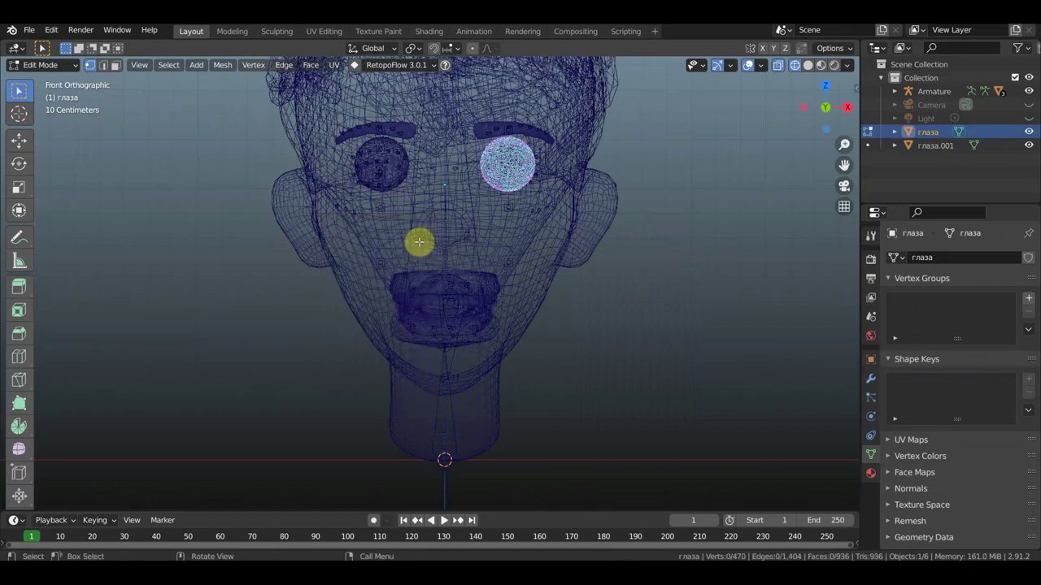
pyautogui.click(41, 65)
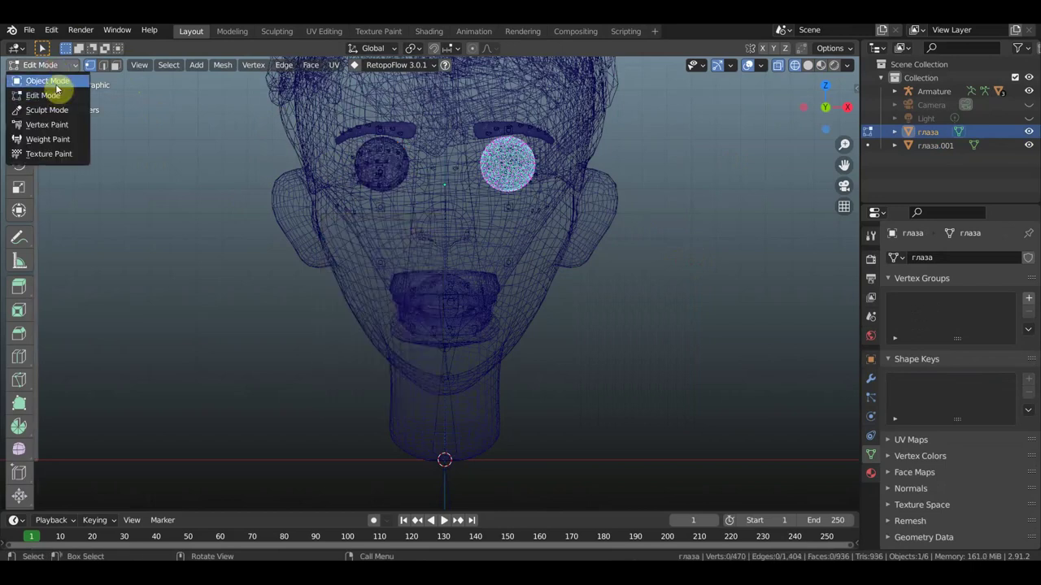
pyautogui.click(55, 81)
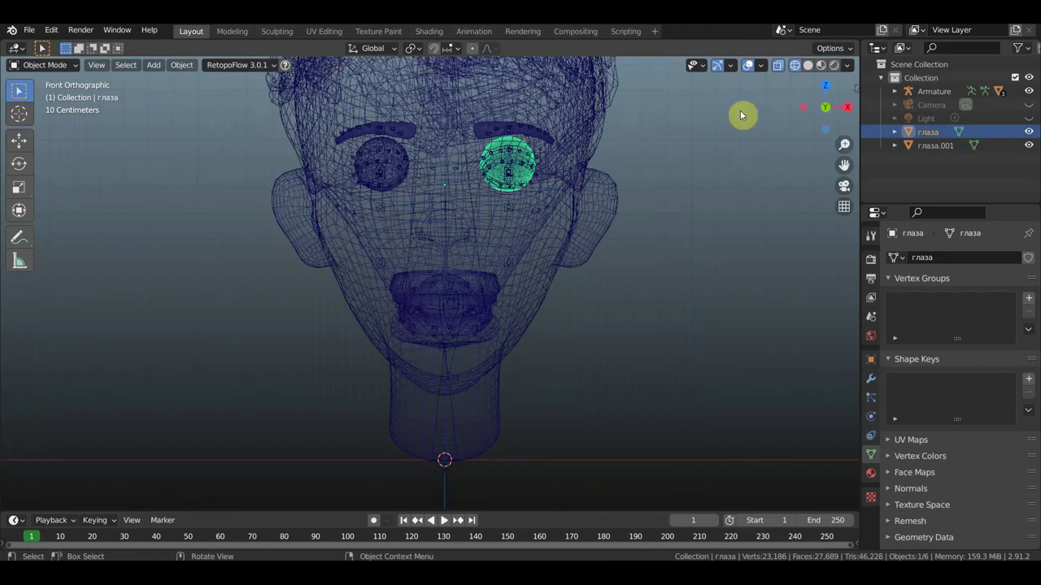
pyautogui.click(807, 65)
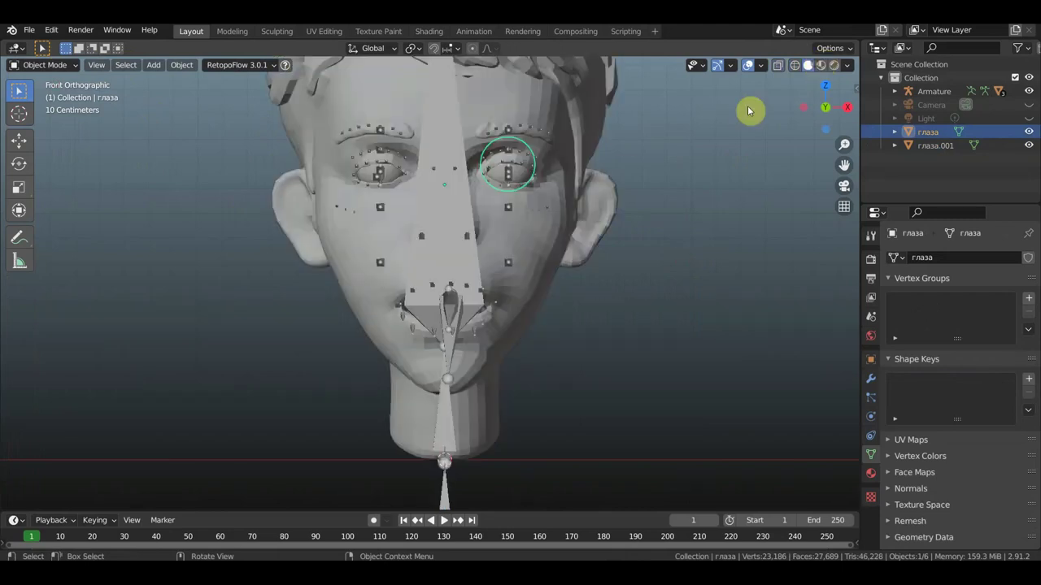
# Step: Show the head's materials, select eye глаза.001 with the armature active, and enter Pose Mode
pyautogui.click(821, 65)
pyautogui.click(388, 177)
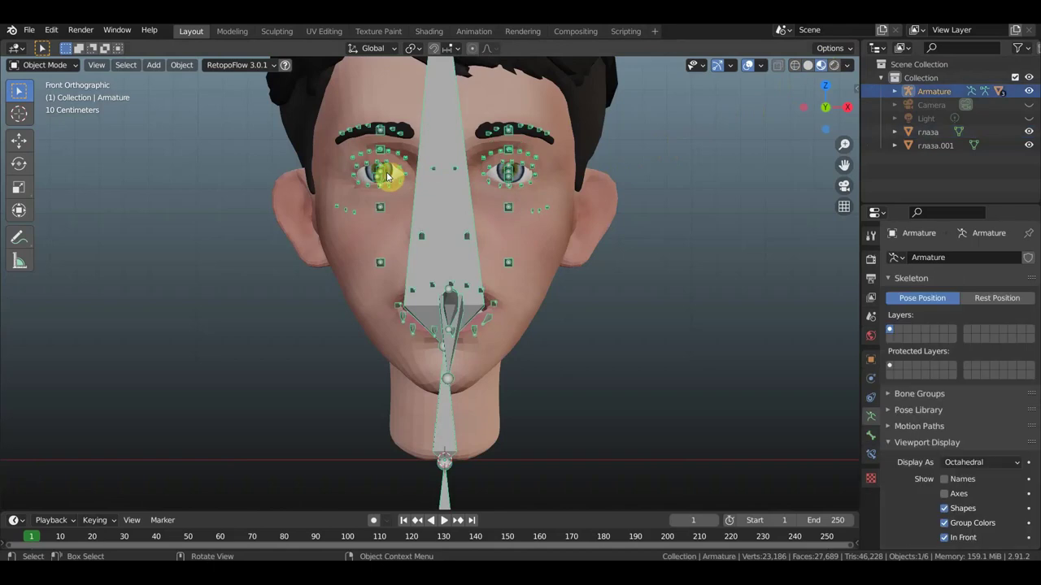
pyautogui.click(391, 173)
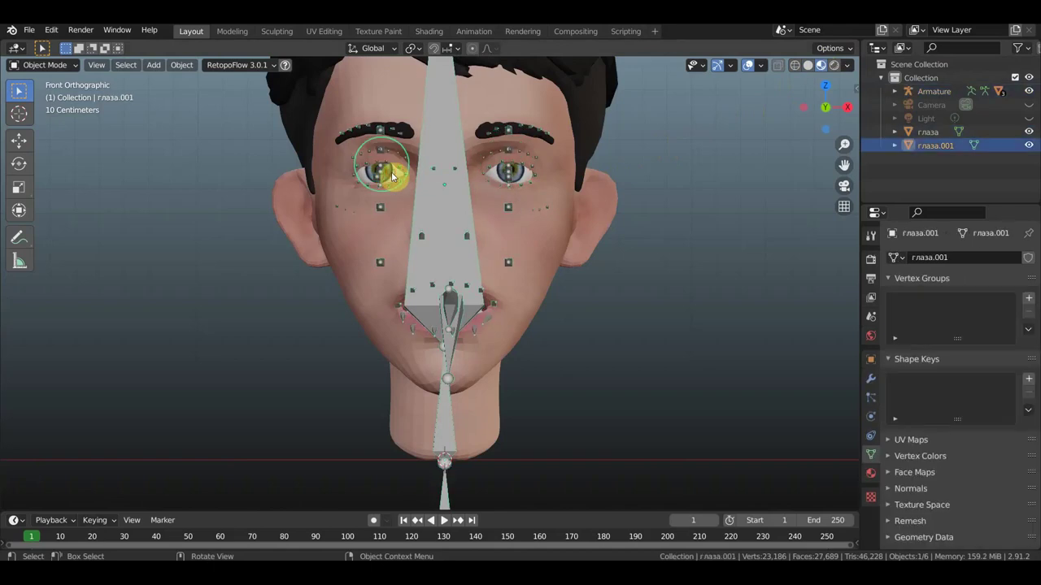
pyautogui.keyDown('shift'); pyautogui.click(446, 151); pyautogui.keyUp('shift')
pyautogui.click(45, 65)
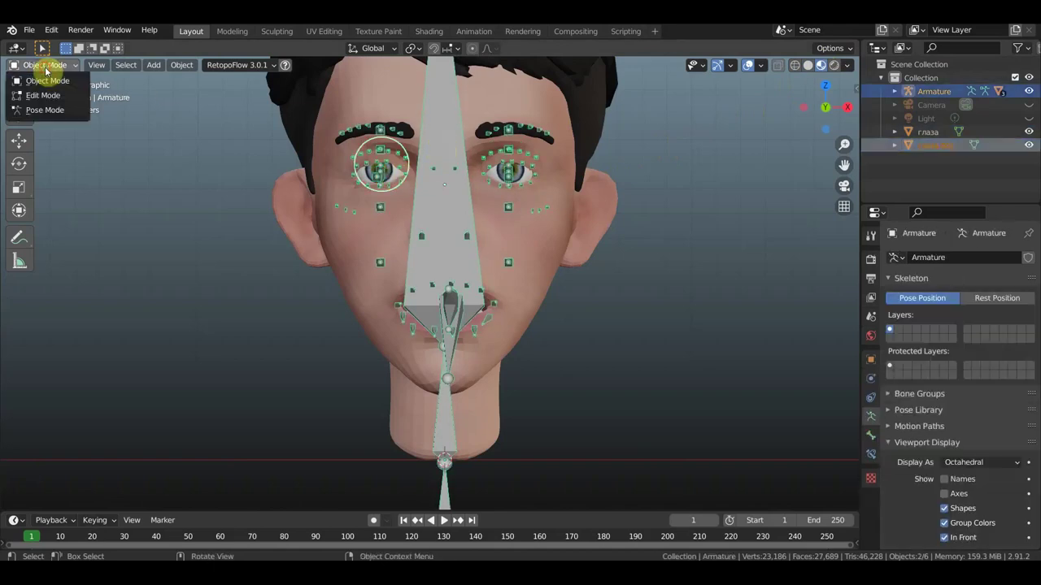
pyautogui.click(67, 111)
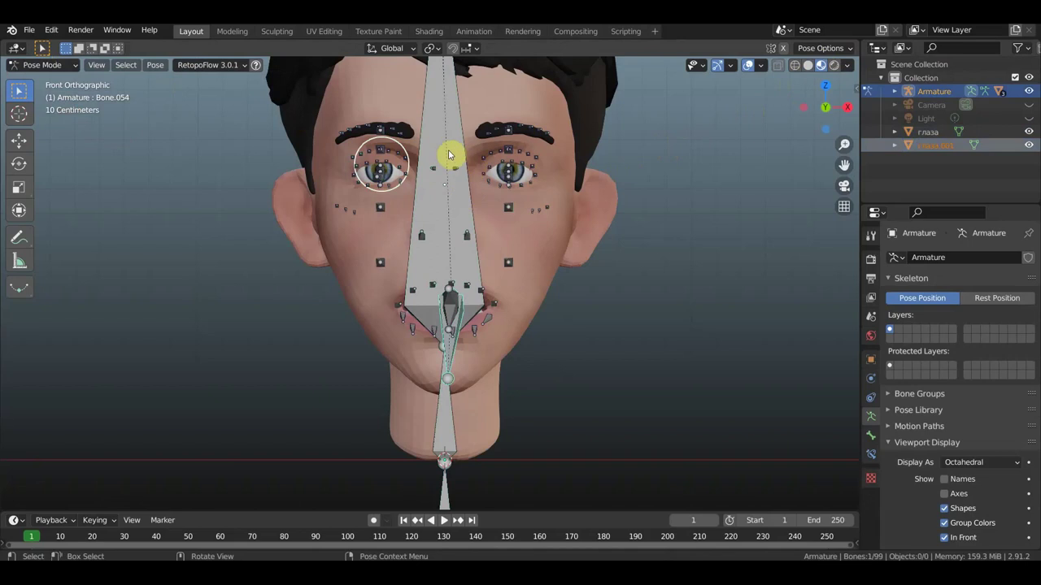
# Step: Parent the selected eyelid bones to eye bone Bone.070 using Ctrl+P > Bone
pyautogui.scroll(3, 434, 174)
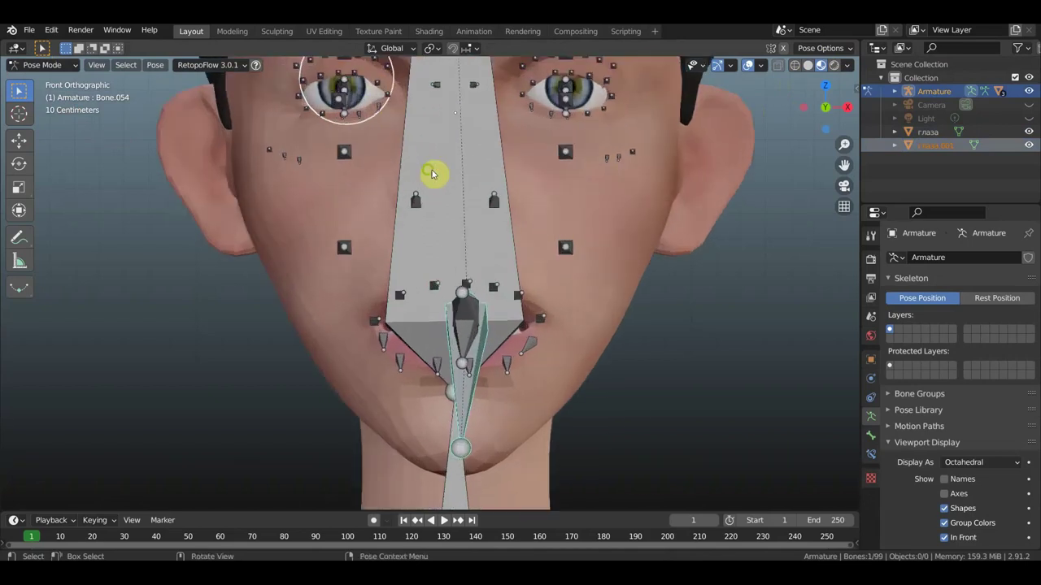
pyautogui.moveTo(434, 174)
pyautogui.mouseDown(button='middle')
pyautogui.moveTo(533, 186)
pyautogui.moveTo(639, 233)
pyautogui.moveTo(583, 274)
pyautogui.moveTo(458, 237)
pyautogui.moveTo(531, 235)
pyautogui.mouseUp(button='middle')
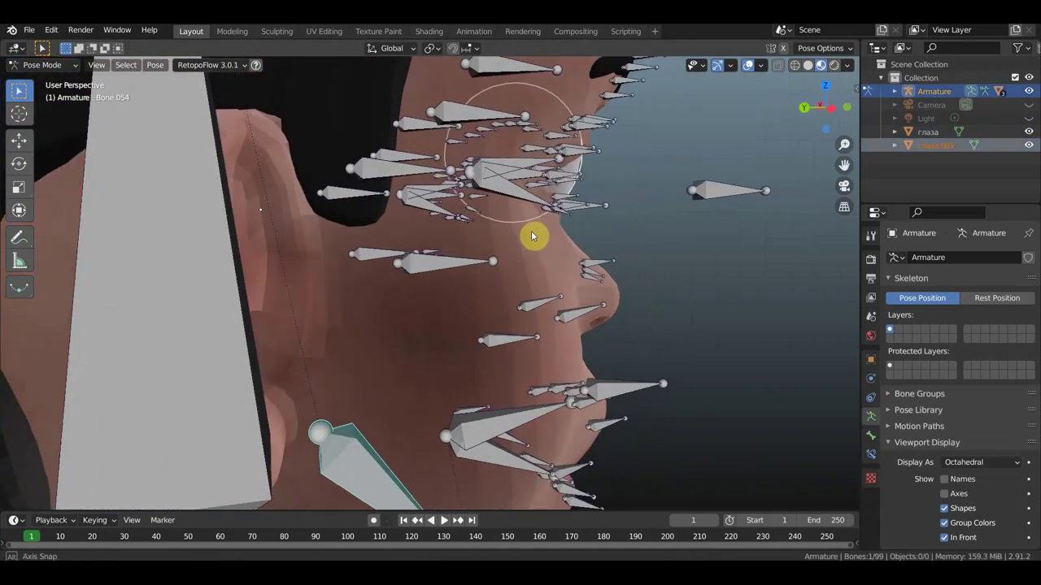
pyautogui.keyDown('shift'); pyautogui.click(527, 178); pyautogui.keyUp('shift')
pyautogui.click(527, 178)
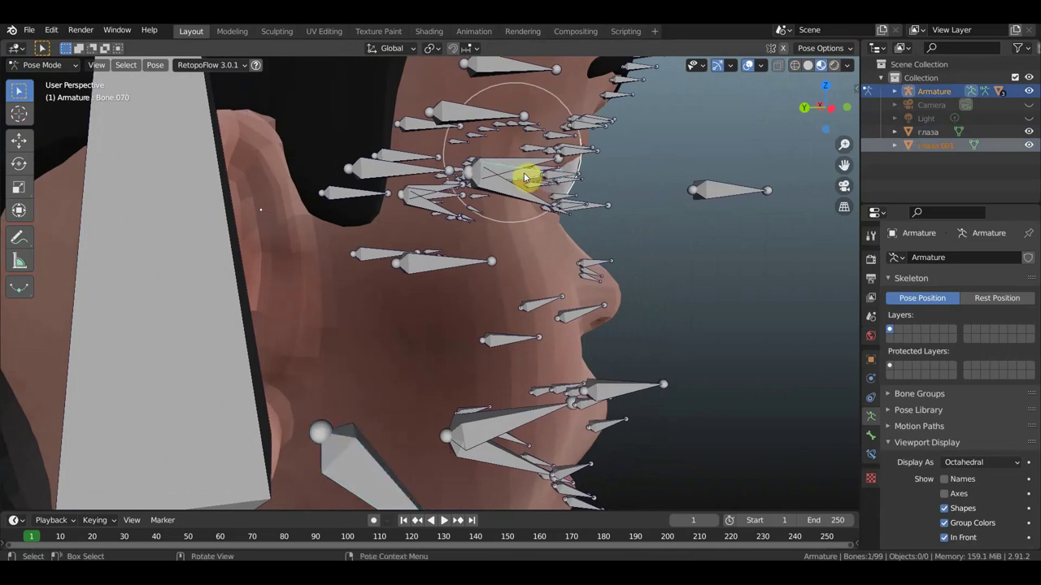
pyautogui.hotkey('ctrl', 'p')
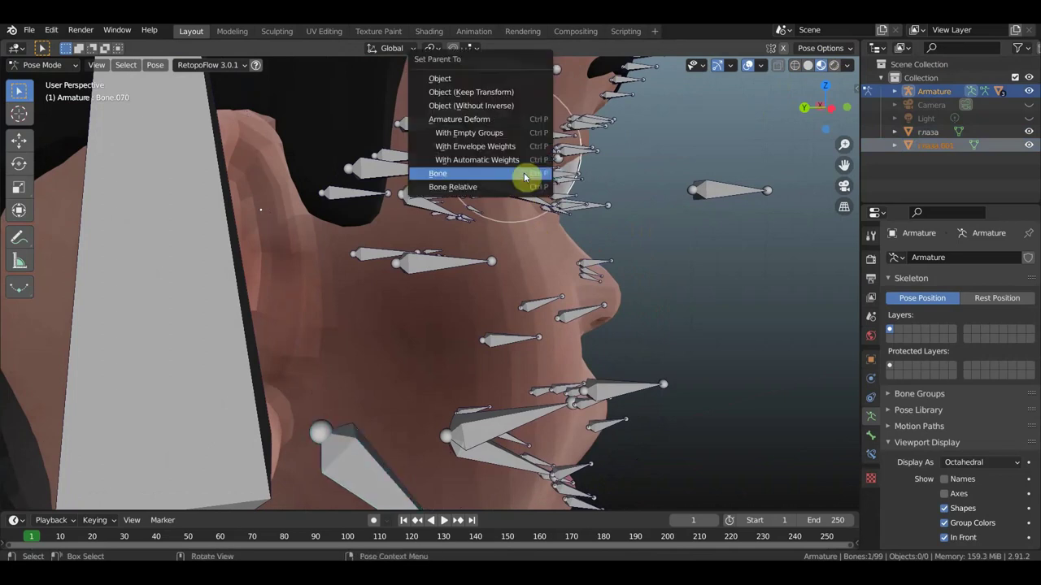
pyautogui.click(524, 177)
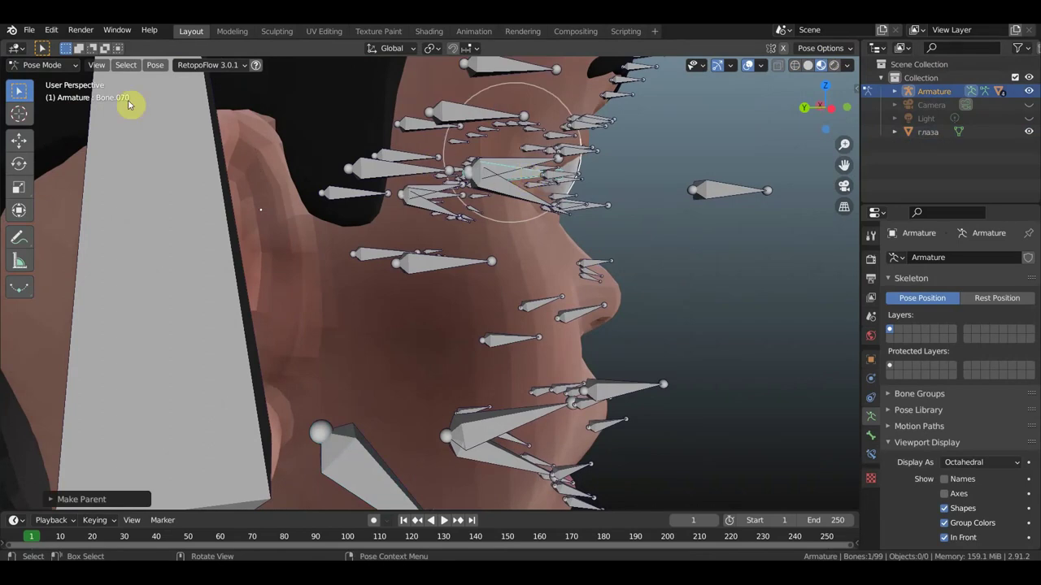
pyautogui.click(40, 65)
# Step: Return to Object Mode, select the eye mesh then the armature, and re-enter Pose Mode
pyautogui.click(47, 81)
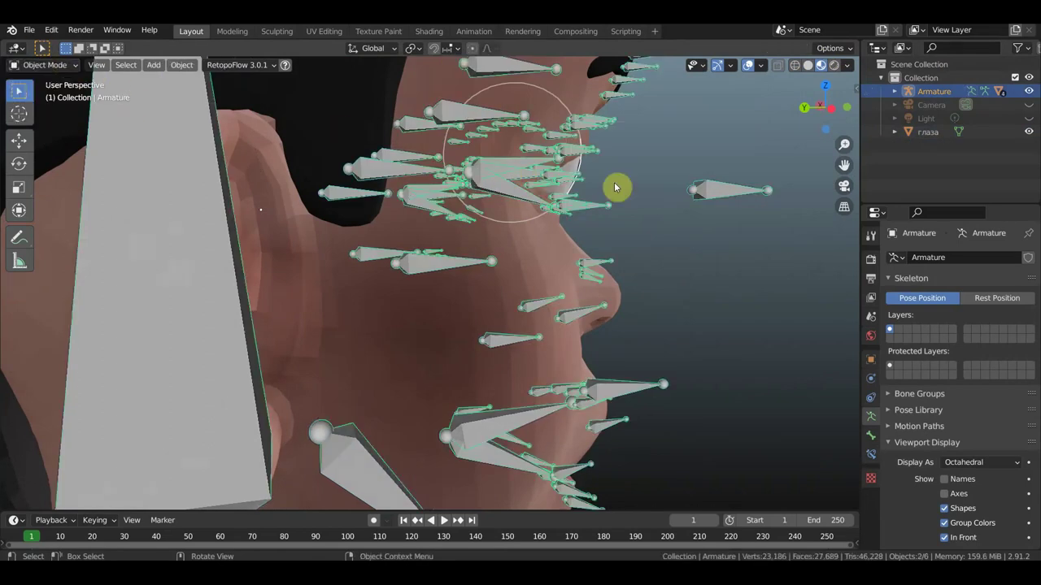
pyautogui.moveTo(616, 186)
pyautogui.mouseDown(button='middle')
pyautogui.moveTo(585, 202)
pyautogui.moveTo(341, 198)
pyautogui.mouseUp(button='middle')
pyautogui.moveTo(433, 177); pyautogui.dragTo(609, 179, button='middle')
pyautogui.click(651, 186)
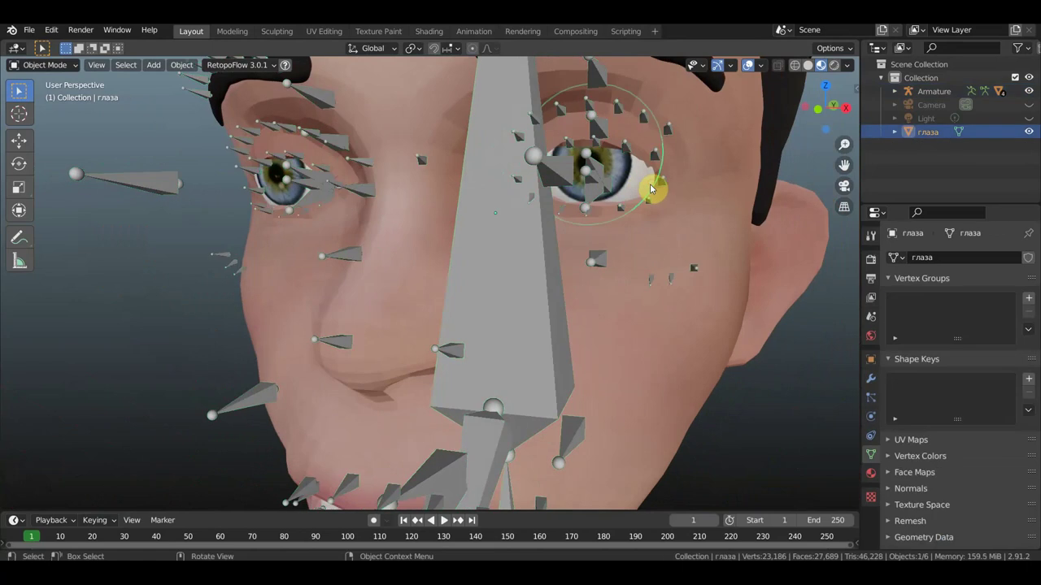
pyautogui.keyDown('shift'); pyautogui.click(540, 178); pyautogui.keyUp('shift')
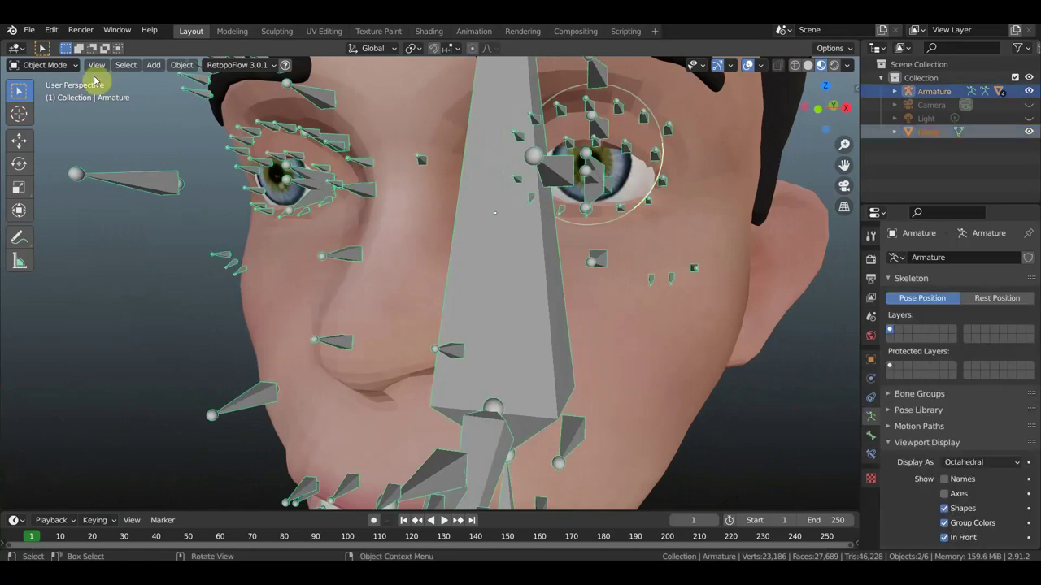
pyautogui.click(47, 65)
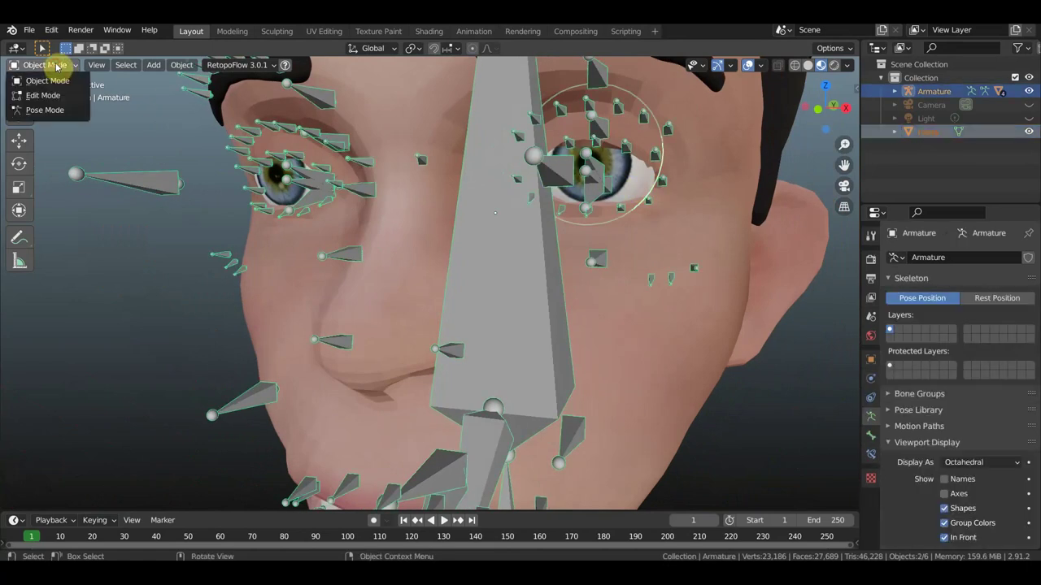
pyautogui.click(49, 110)
# Step: Parent the other eye's eyelid bones to eye bone Bone.016 with Ctrl+P > Bone
pyautogui.moveTo(464, 174)
pyautogui.mouseDown(button='middle')
pyautogui.moveTo(569, 190)
pyautogui.moveTo(498, 188)
pyautogui.mouseUp(button='middle')
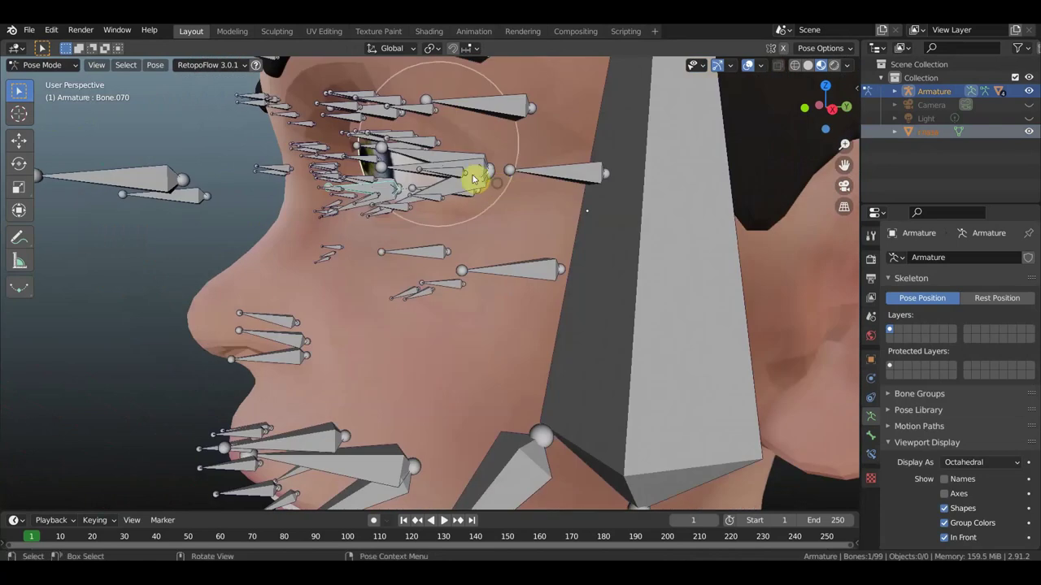
pyautogui.moveTo(398, 186)
pyautogui.mouseDown(button='middle')
pyautogui.moveTo(381, 204)
pyautogui.moveTo(399, 194)
pyautogui.mouseUp(button='middle')
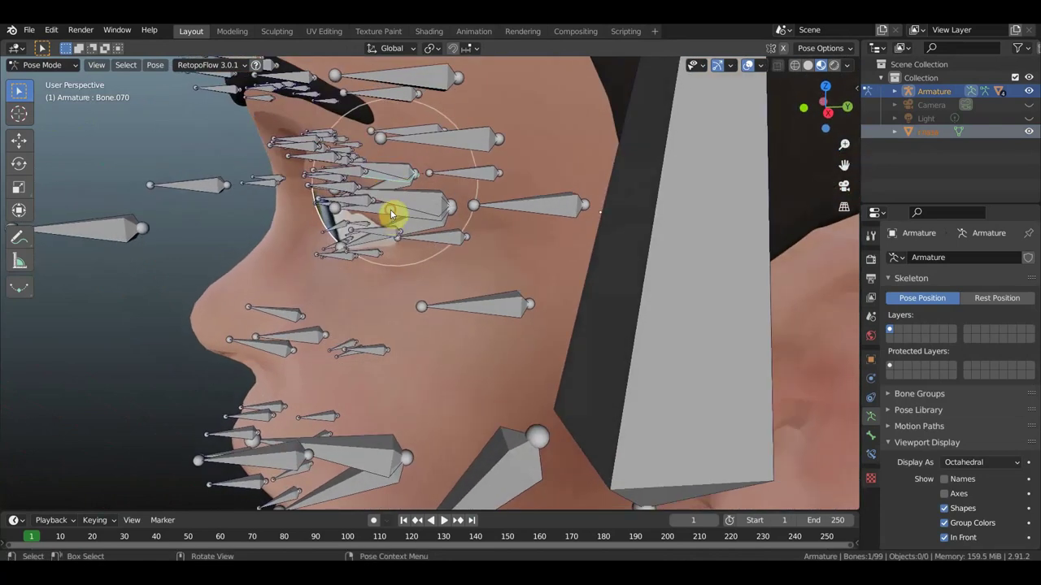
pyautogui.keyDown('shift'); pyautogui.click(390, 209); pyautogui.keyUp('shift')
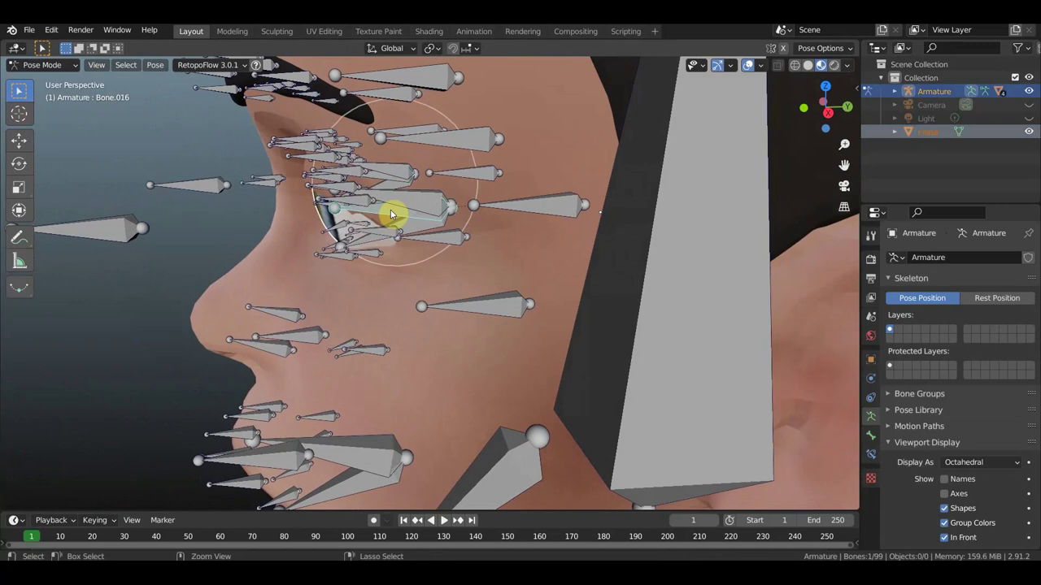
pyautogui.hotkey('ctrl', 'p')
pyautogui.click(390, 209)
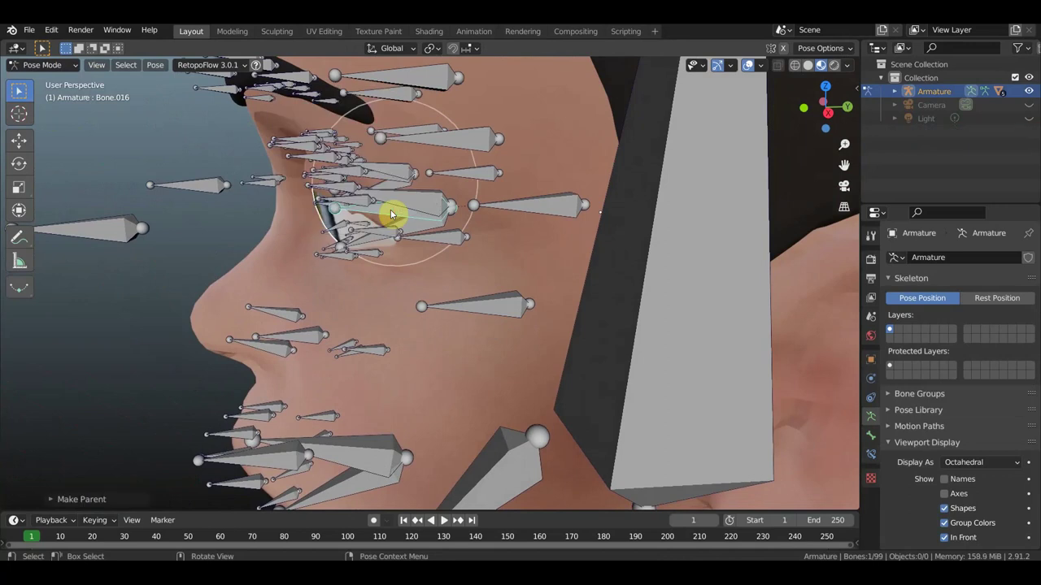
pyautogui.moveTo(395, 213); pyautogui.dragTo(426, 260, button='middle')
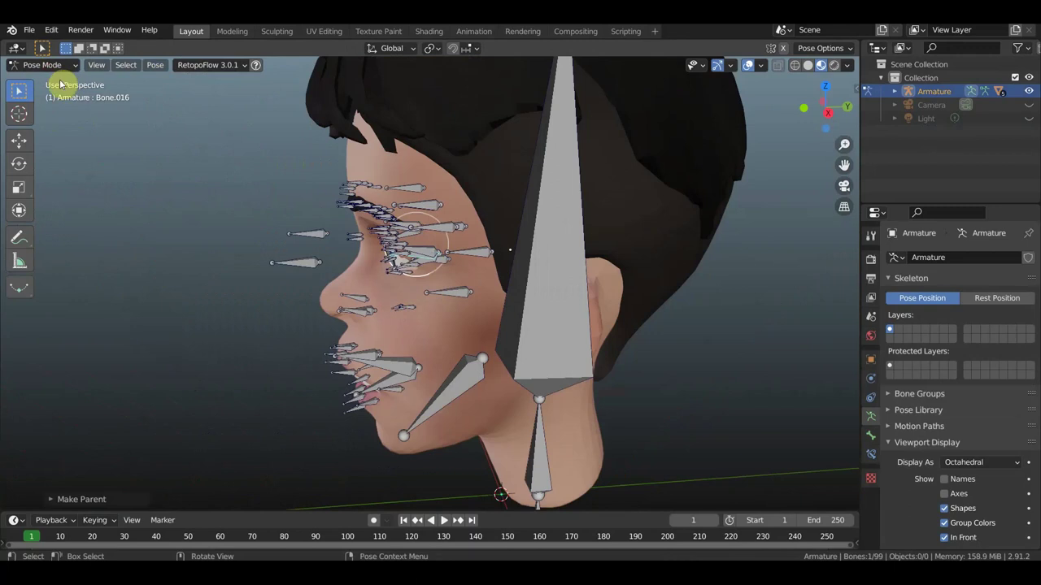
pyautogui.click(47, 68)
# Step: In Object Mode, select the hair mesh, then the armature, and switch it to Pose Mode
pyautogui.click(48, 82)
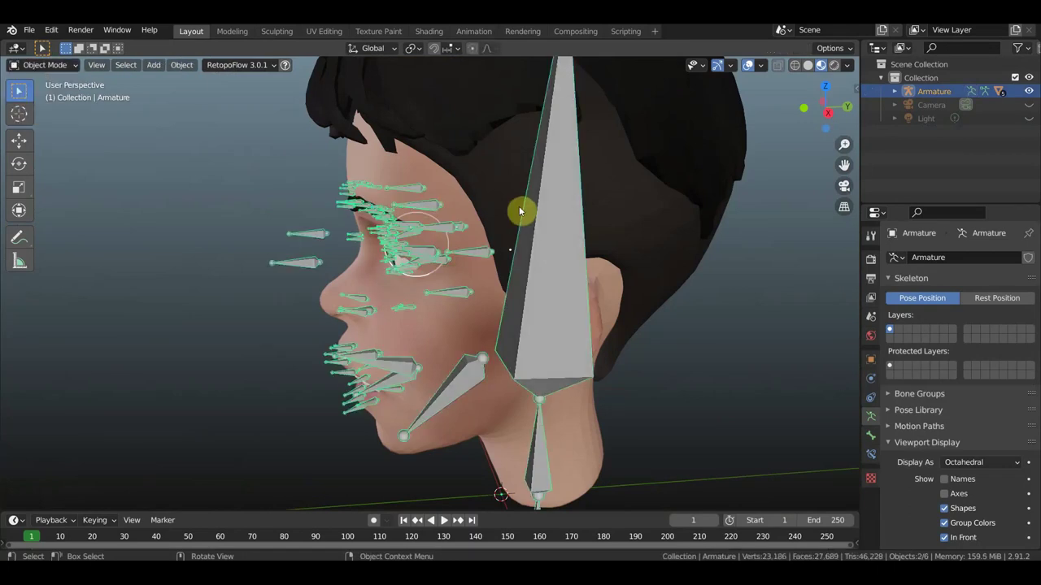
pyautogui.click(553, 221)
pyautogui.press('KP_3')
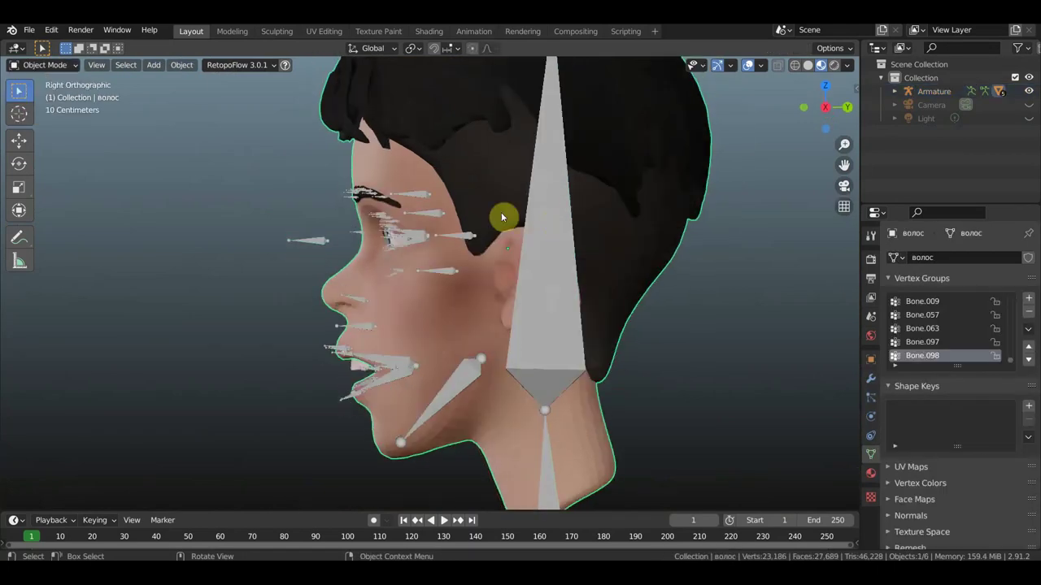
pyautogui.click(45, 65)
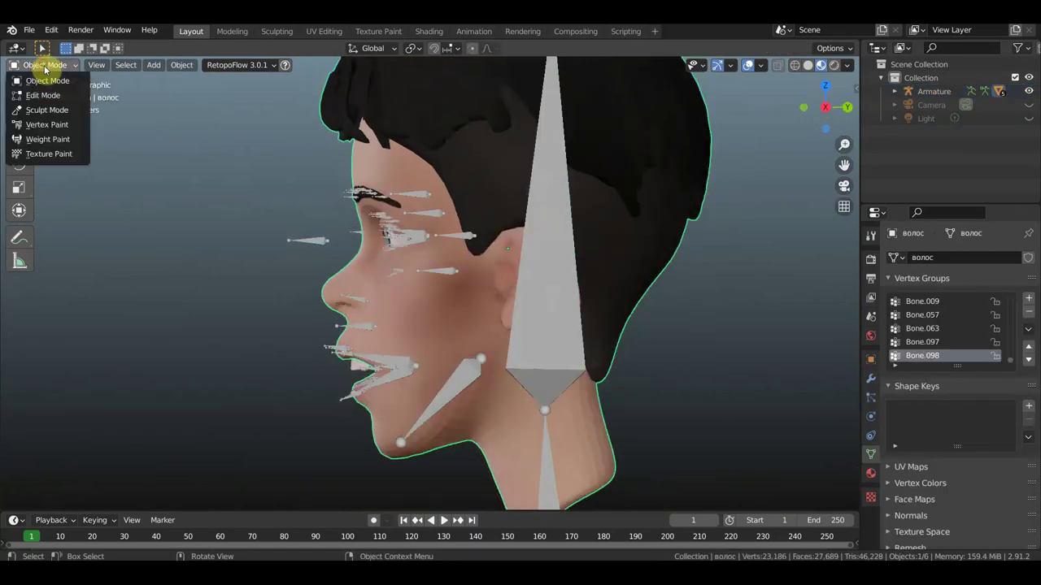
pyautogui.click(550, 214)
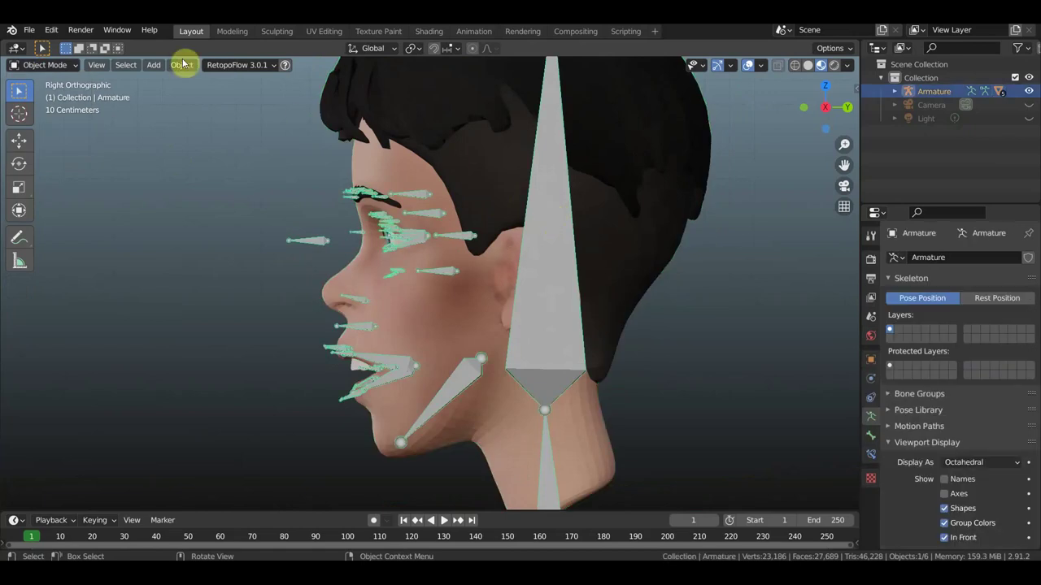
pyautogui.click(51, 67)
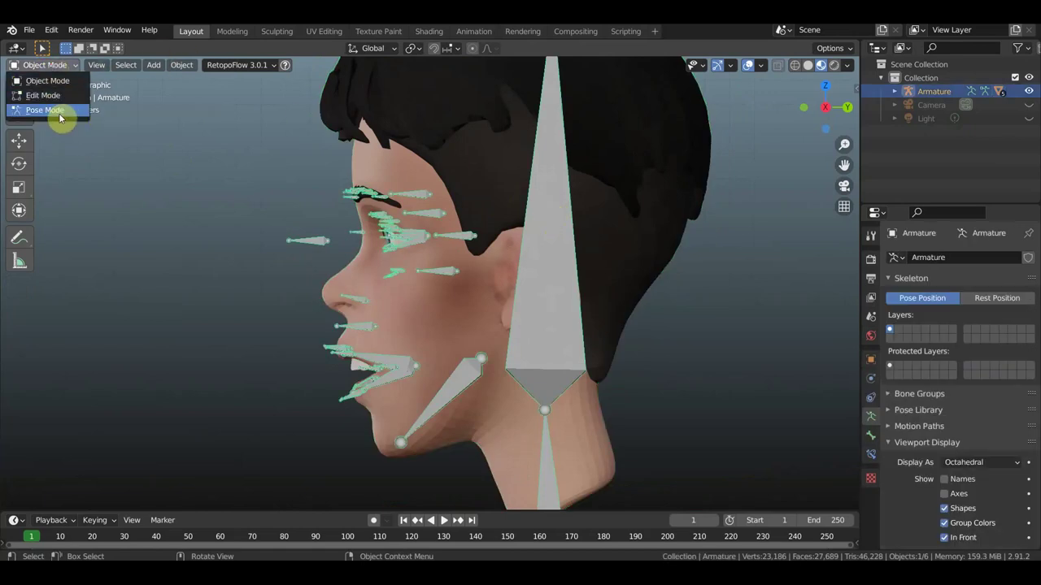
pyautogui.click(57, 111)
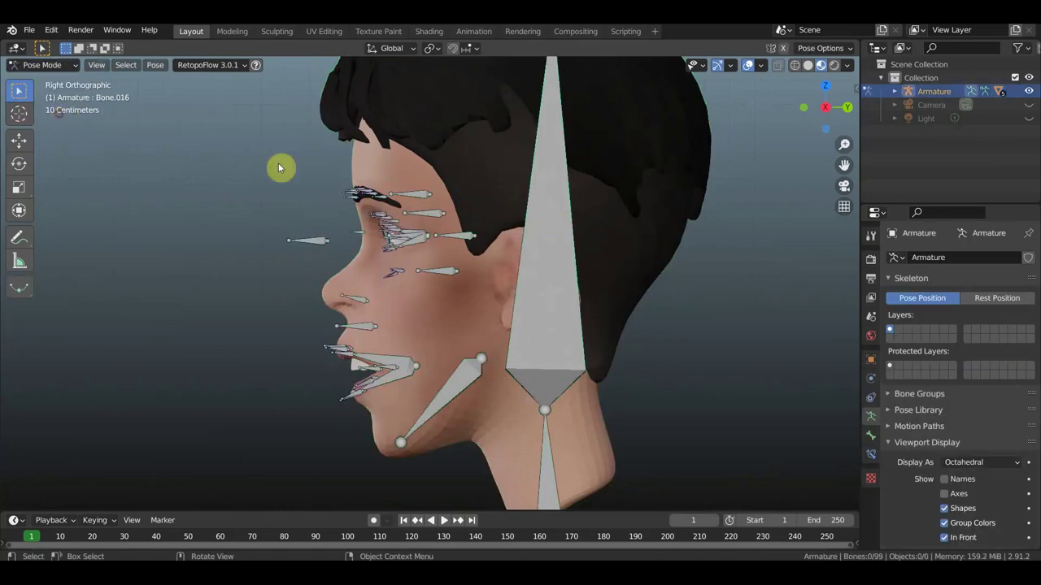
# Step: Rotate head bone Bone.002 so the head, hair and teeth tilt, and view it from the front
pyautogui.click(556, 252)
pyautogui.scroll(-3, 577, 276)
pyautogui.press('r')
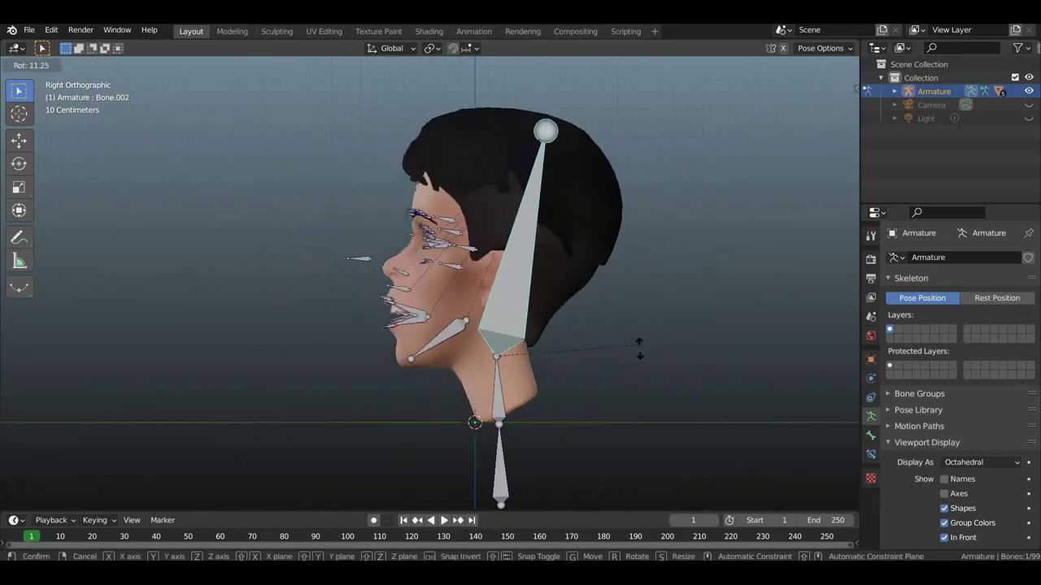
pyautogui.click(604, 336)
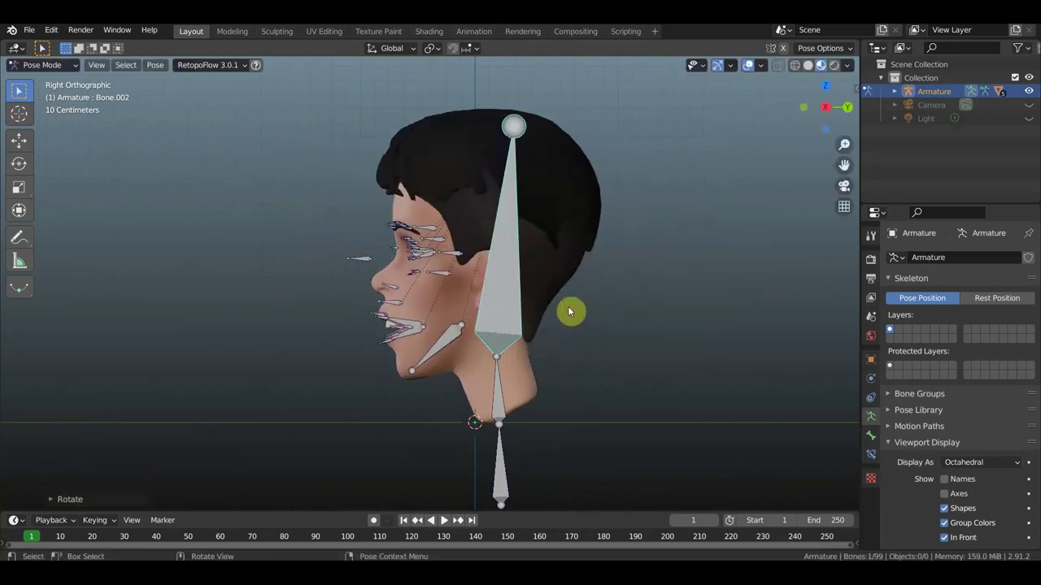
pyautogui.moveTo(569, 311)
pyautogui.mouseDown(button='middle')
pyautogui.moveTo(697, 312)
pyautogui.moveTo(563, 300)
pyautogui.moveTo(481, 225)
pyautogui.mouseUp(button='middle')
pyautogui.scroll(3, 463, 218)
pyautogui.scroll(2, 431, 187)
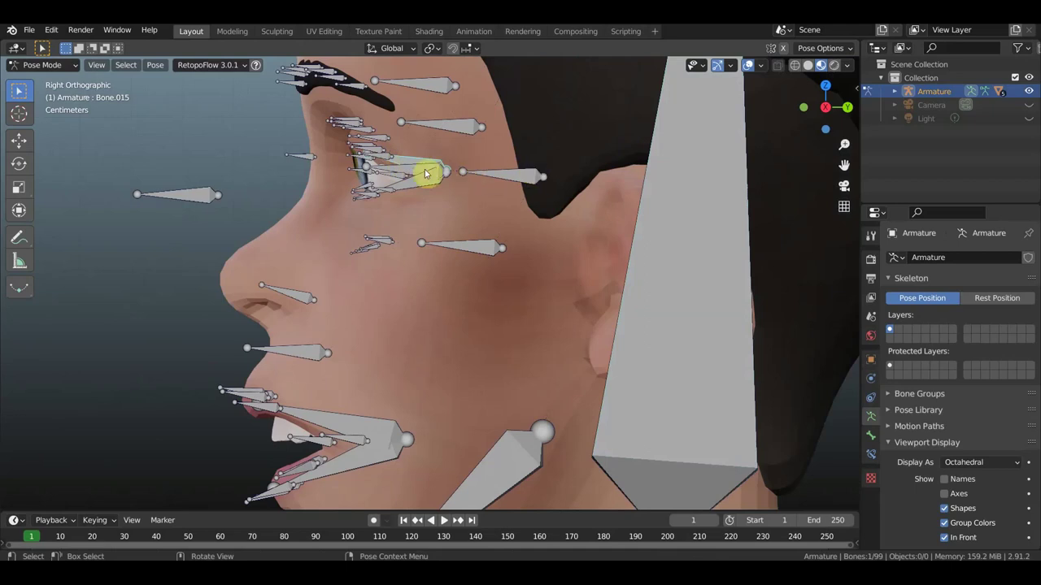
# Step: Rotate eyelid bone Bone.015 closed and hide the bones to inspect the eyelid over the eye
pyautogui.press('r')
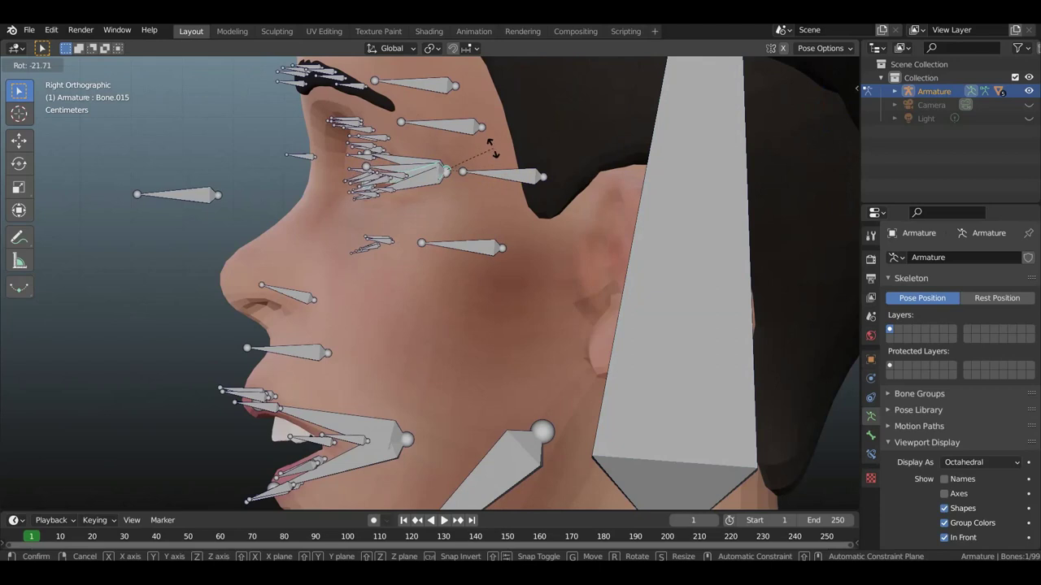
pyautogui.click(492, 147)
pyautogui.moveTo(493, 147)
pyautogui.mouseDown(button='middle')
pyautogui.moveTo(563, 163)
pyautogui.moveTo(634, 161)
pyautogui.mouseUp(button='middle')
pyautogui.click(746, 69)
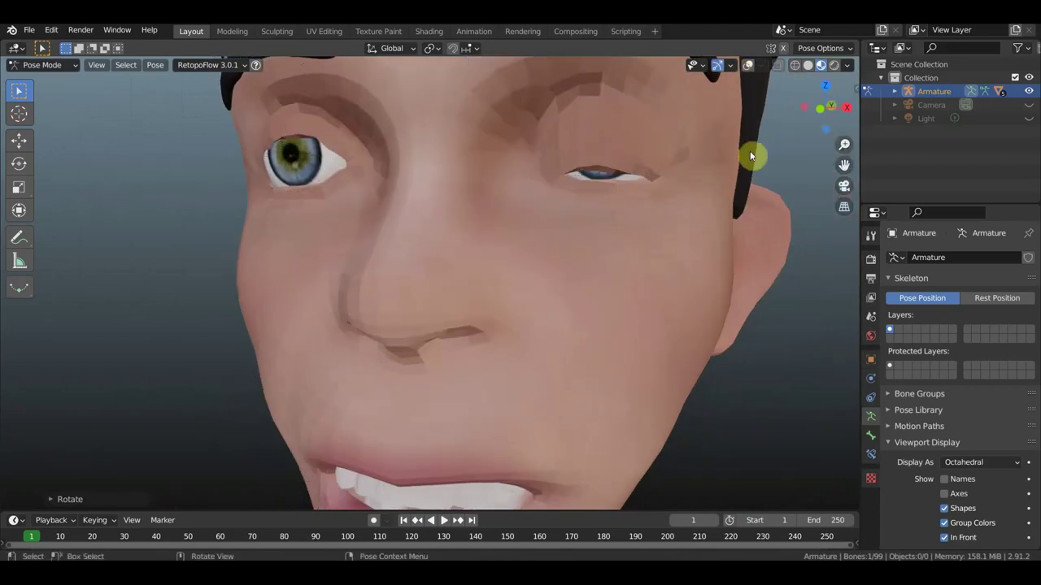
pyautogui.moveTo(629, 213)
pyautogui.mouseDown(button='middle')
pyautogui.moveTo(674, 206)
pyautogui.moveTo(662, 209)
pyautogui.mouseUp(button='middle')
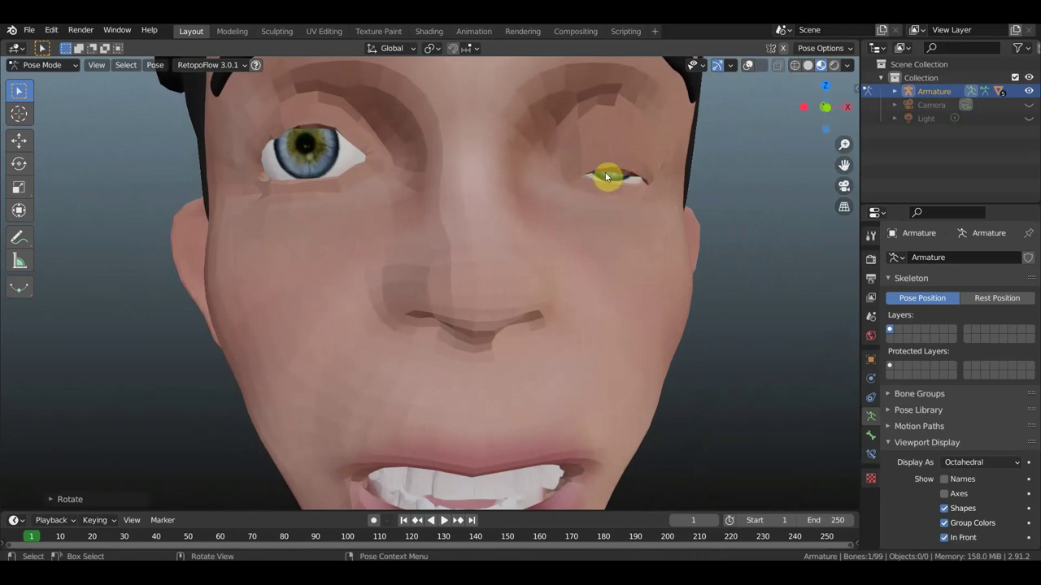
pyautogui.moveTo(604, 177); pyautogui.dragTo(541, 184, button='middle')
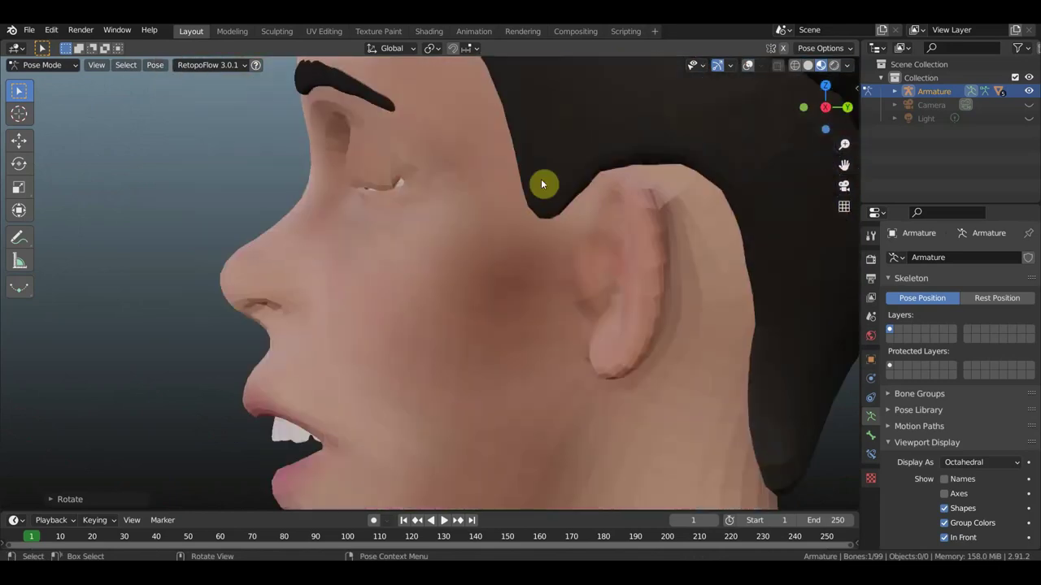
pyautogui.scroll(1, 405, 179)
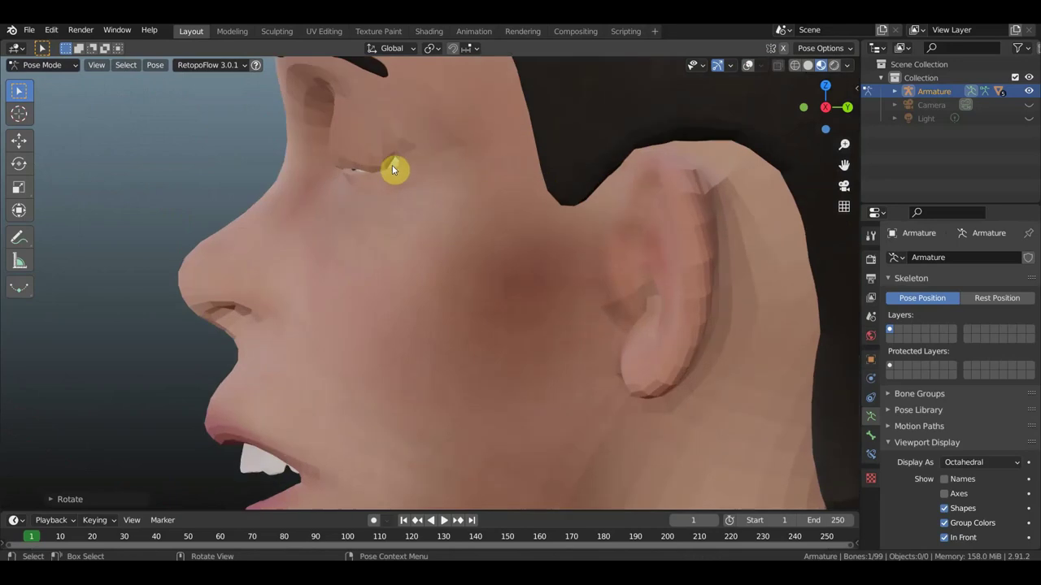
pyautogui.scroll(2, 400, 162)
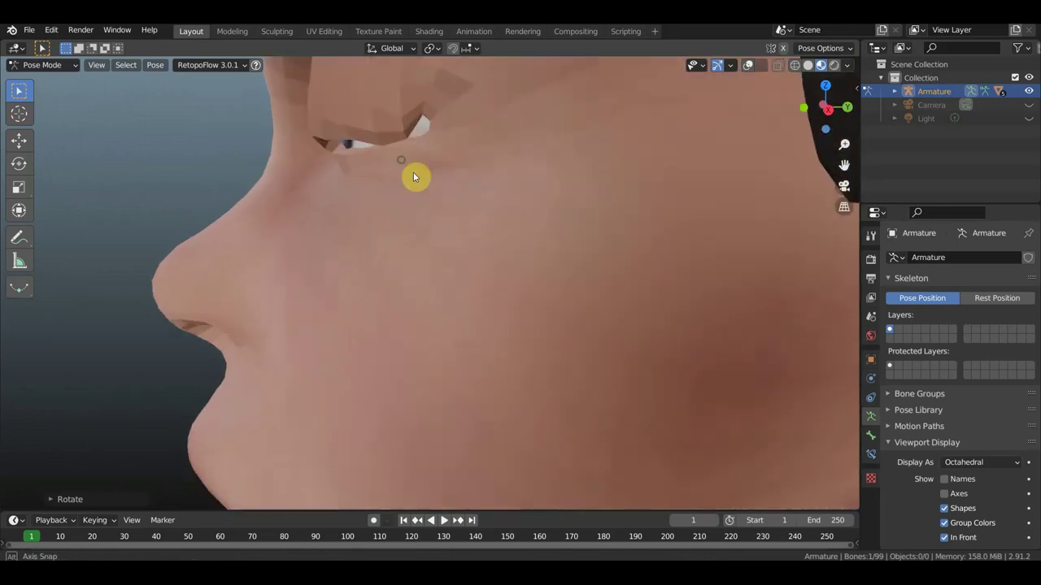
pyautogui.moveTo(413, 173); pyautogui.dragTo(418, 176, button='middle')
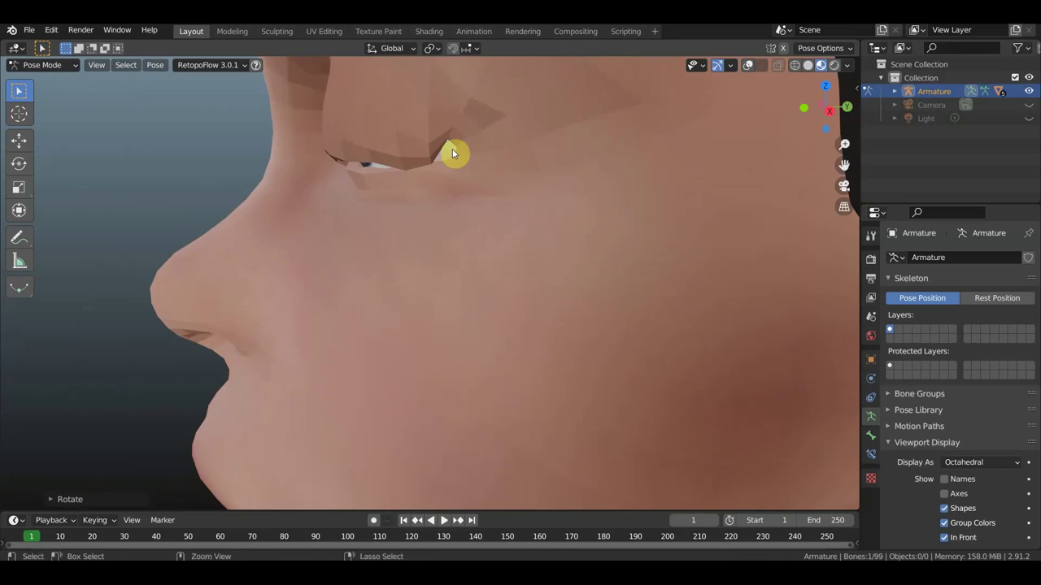
# Step: Undo the eyelid rotation to reopen the eye and show the bones again
pyautogui.hotkey('ctrl', 'z')
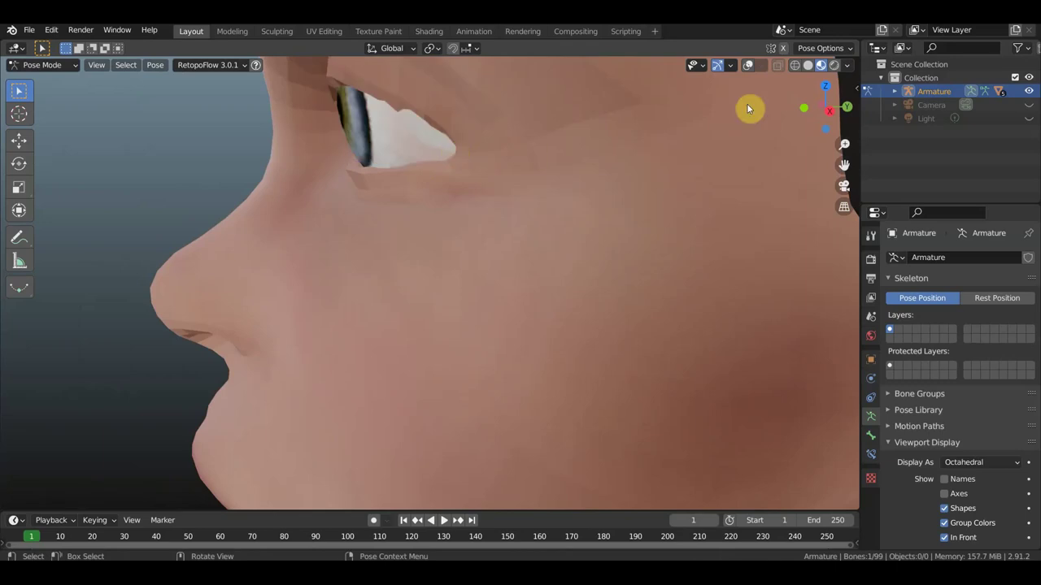
pyautogui.click(748, 65)
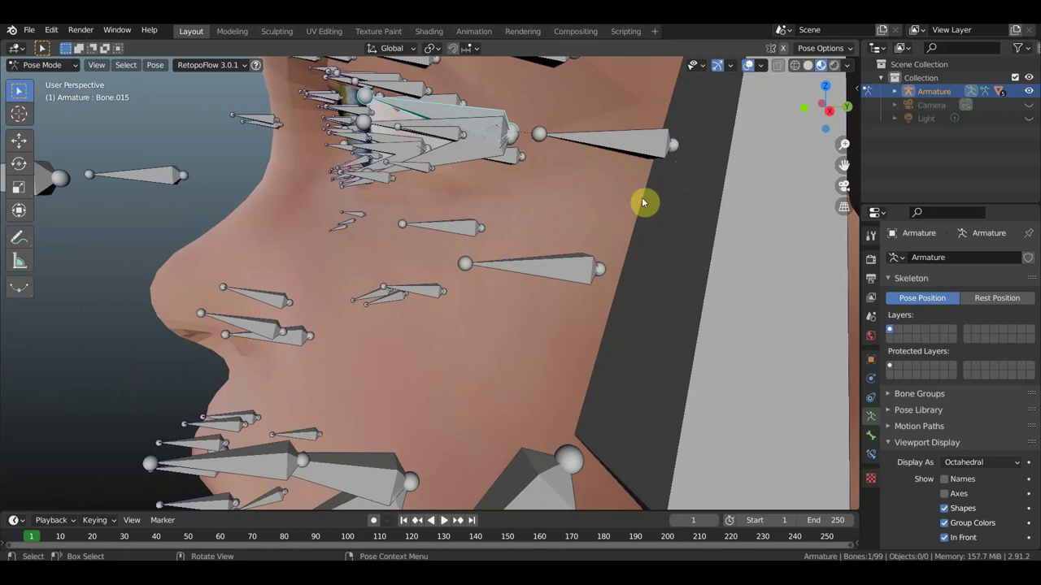
pyautogui.moveTo(642, 202)
pyautogui.mouseDown(button='middle')
pyautogui.moveTo(773, 204)
pyautogui.moveTo(678, 262)
pyautogui.mouseUp(button='middle')
pyautogui.scroll(-1, 764, 204)
pyautogui.scroll(1, 688, 262)
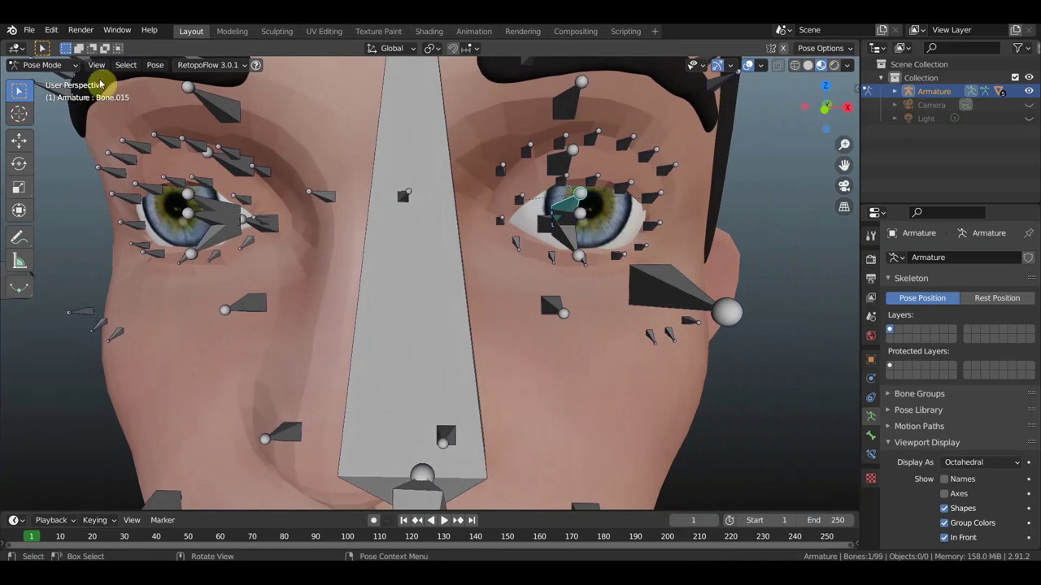
# Step: In Edit Mode, parent the selected eyelid bones to the eye bone using Ctrl+P > Keep Offset
pyautogui.click(42, 65)
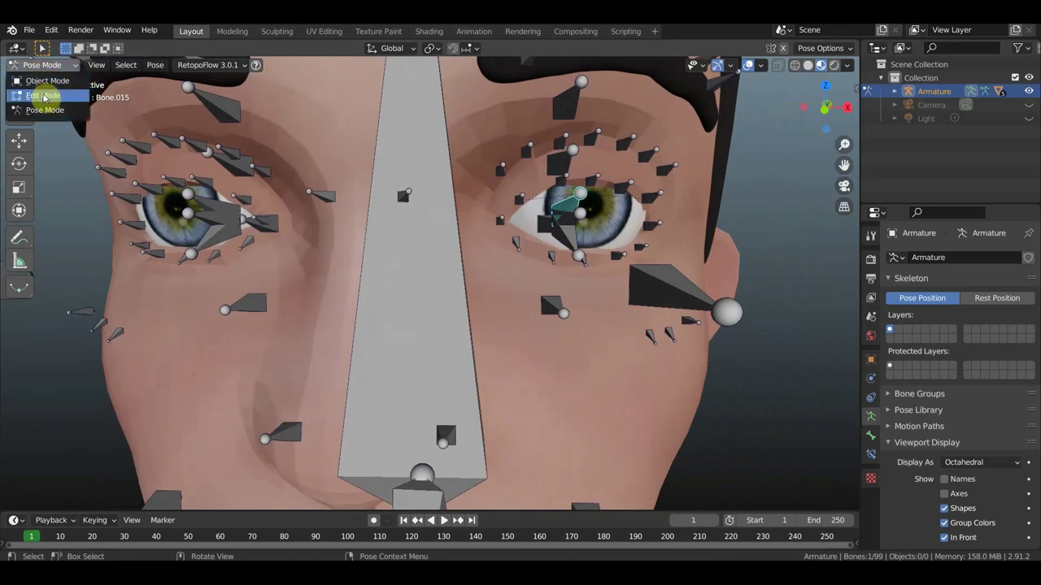
pyautogui.click(43, 97)
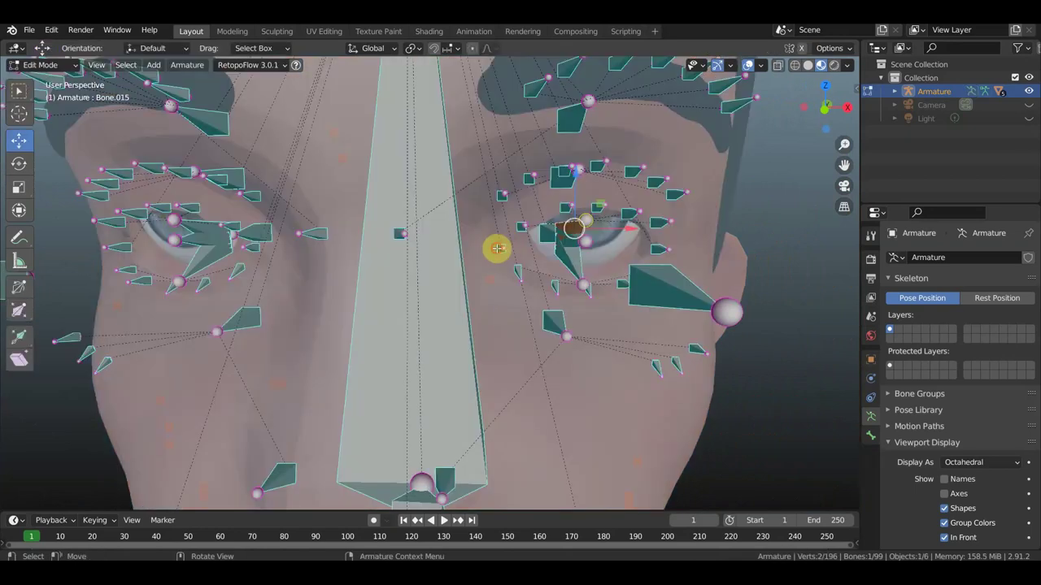
pyautogui.keyDown('shift'); pyautogui.rightClick(497, 248); pyautogui.keyUp('shift')
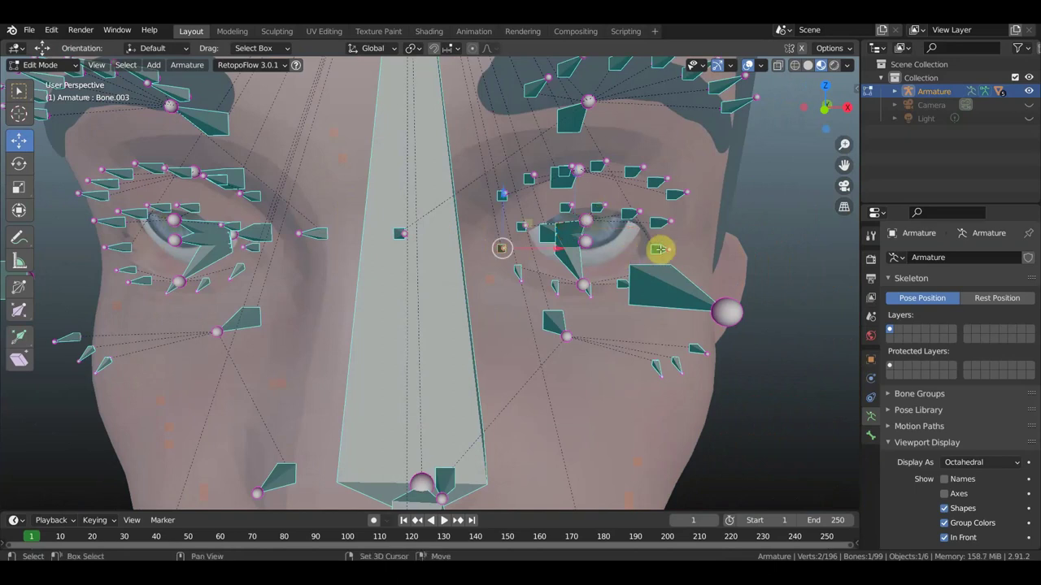
pyautogui.moveTo(732, 248)
pyautogui.mouseDown(button='middle')
pyautogui.moveTo(569, 248)
pyautogui.moveTo(701, 248)
pyautogui.moveTo(580, 252)
pyautogui.mouseUp(button='middle')
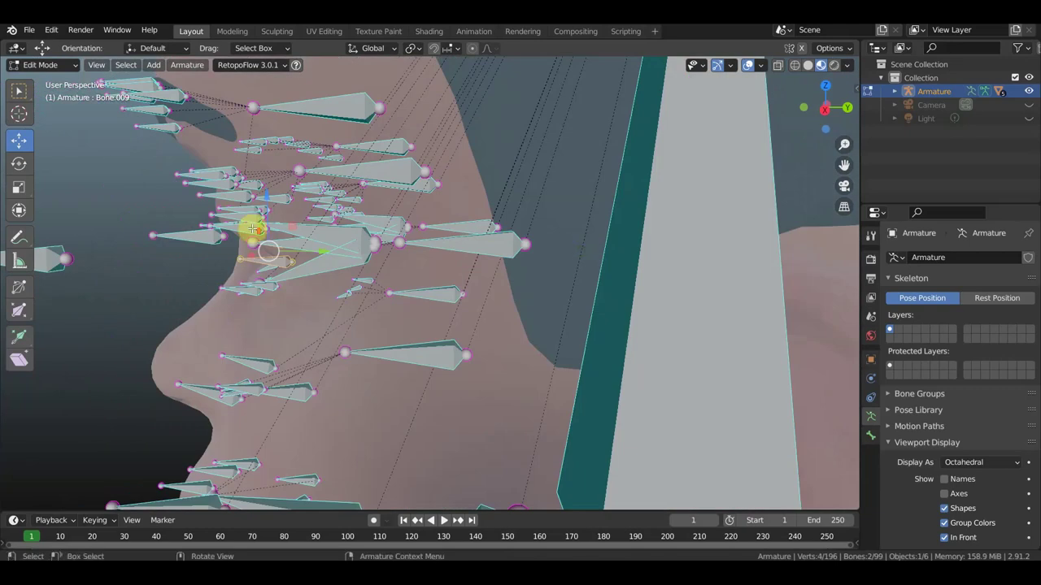
pyautogui.scroll(1, 256, 228)
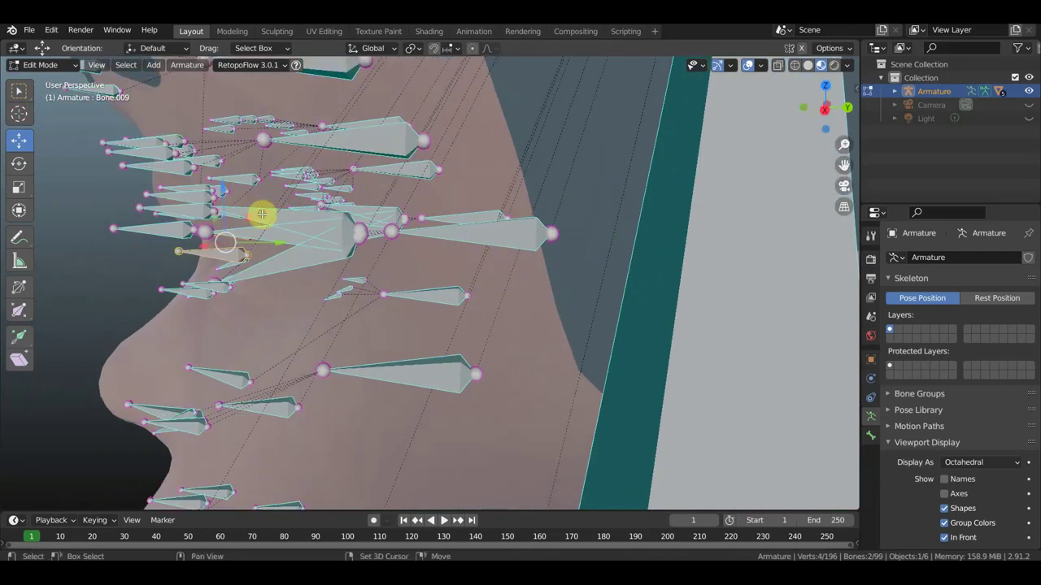
pyautogui.keyDown('shift'); pyautogui.click(261, 214); pyautogui.keyUp('shift')
pyautogui.hotkey('ctrl', 'p')
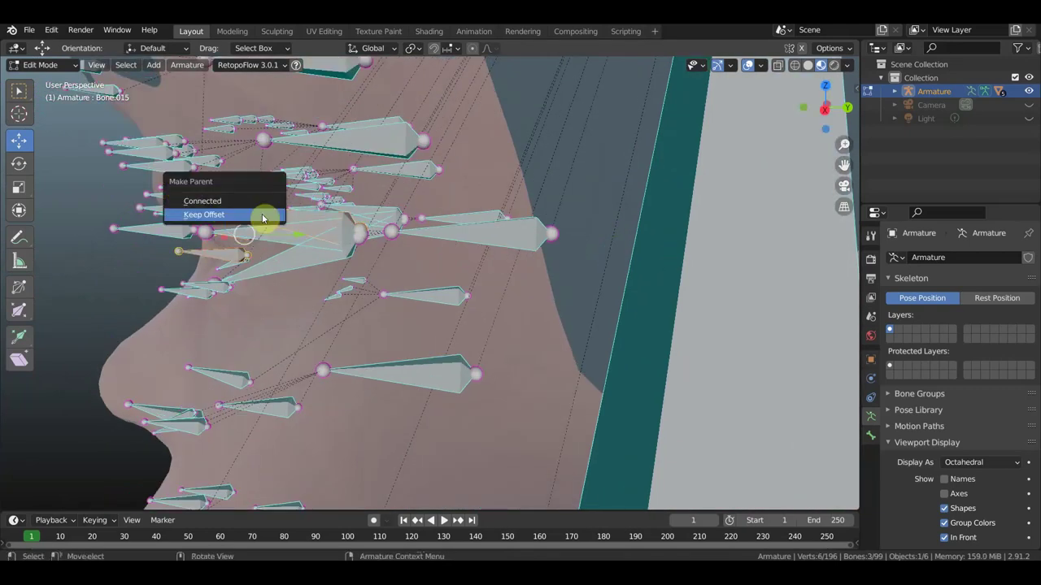
pyautogui.click(262, 216)
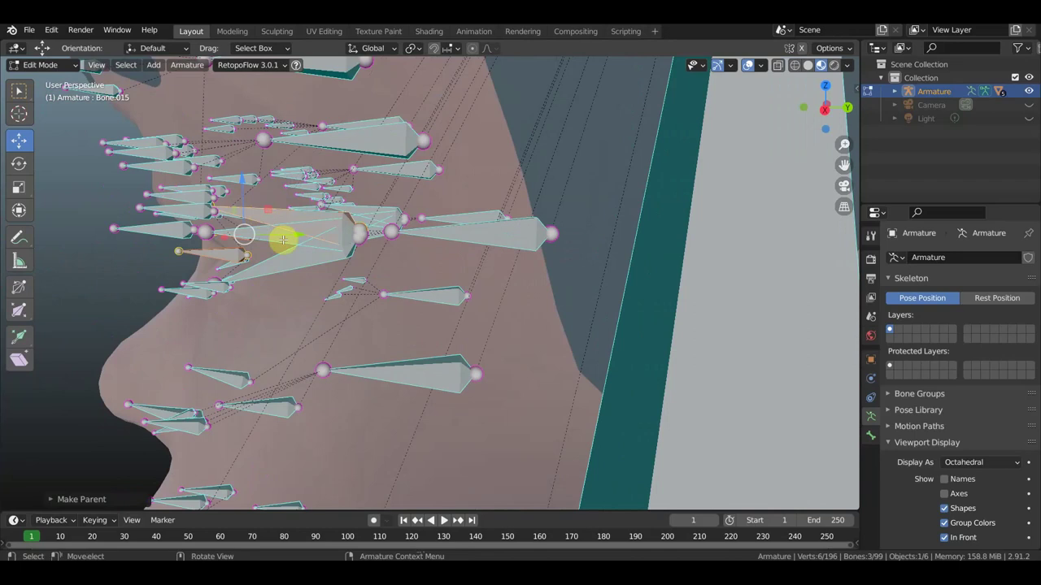
pyautogui.click(52, 65)
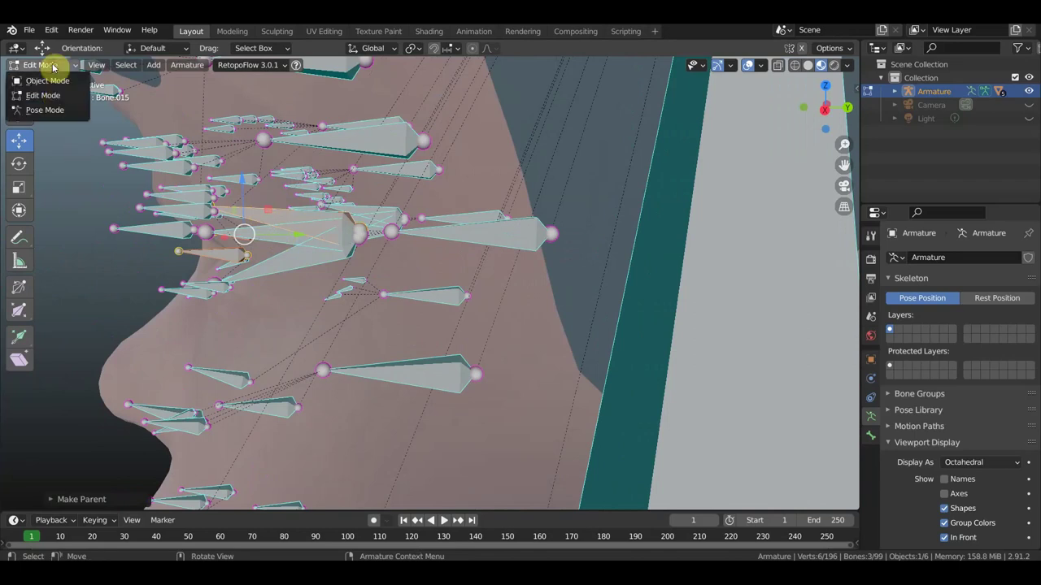
# Step: In Pose Mode, rotate eyelid bone Bone.015 and hide the bones to view the face
pyautogui.click(47, 109)
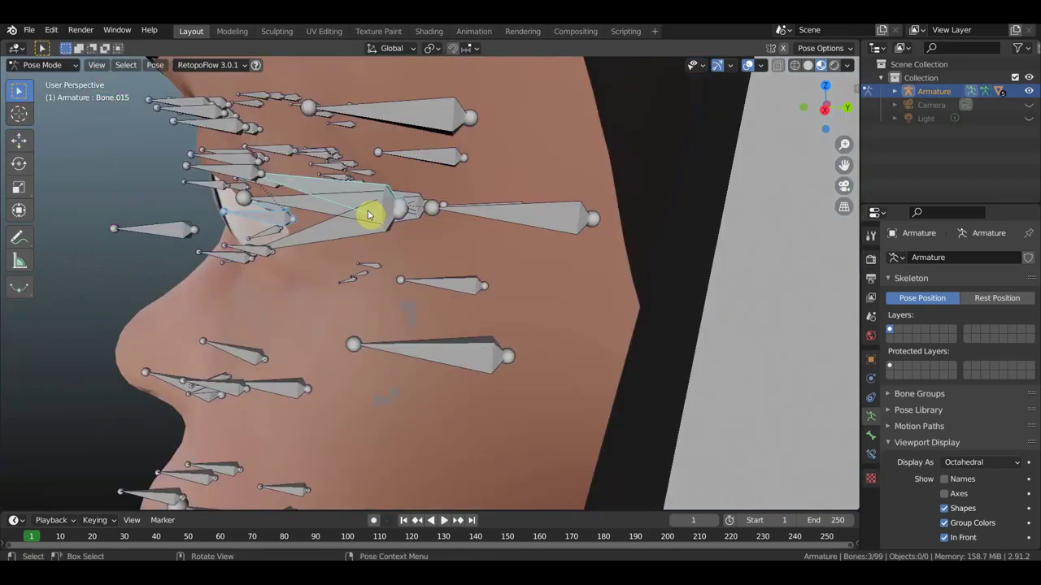
pyautogui.click(299, 183)
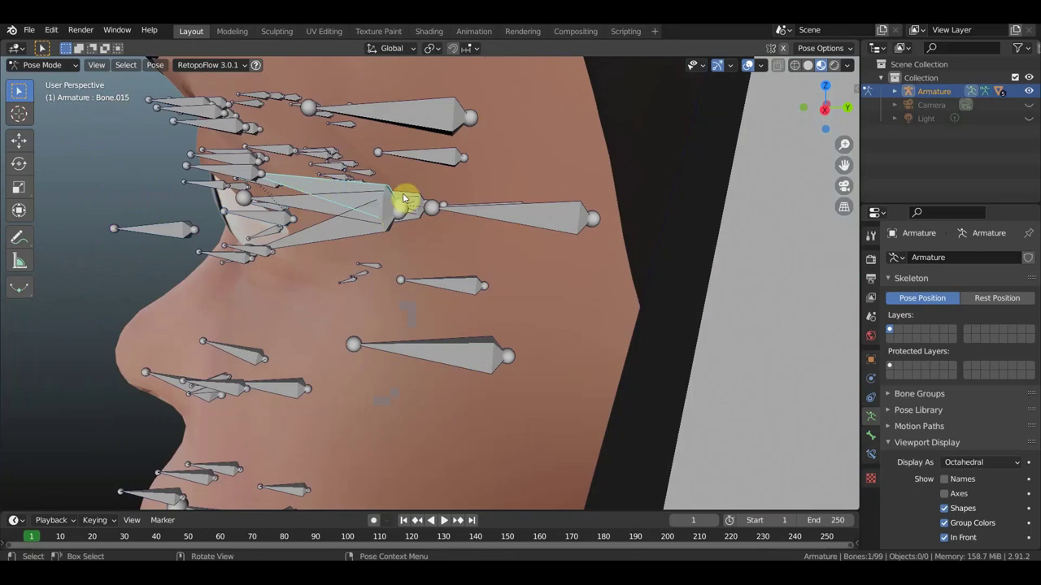
pyautogui.press('KP_3')
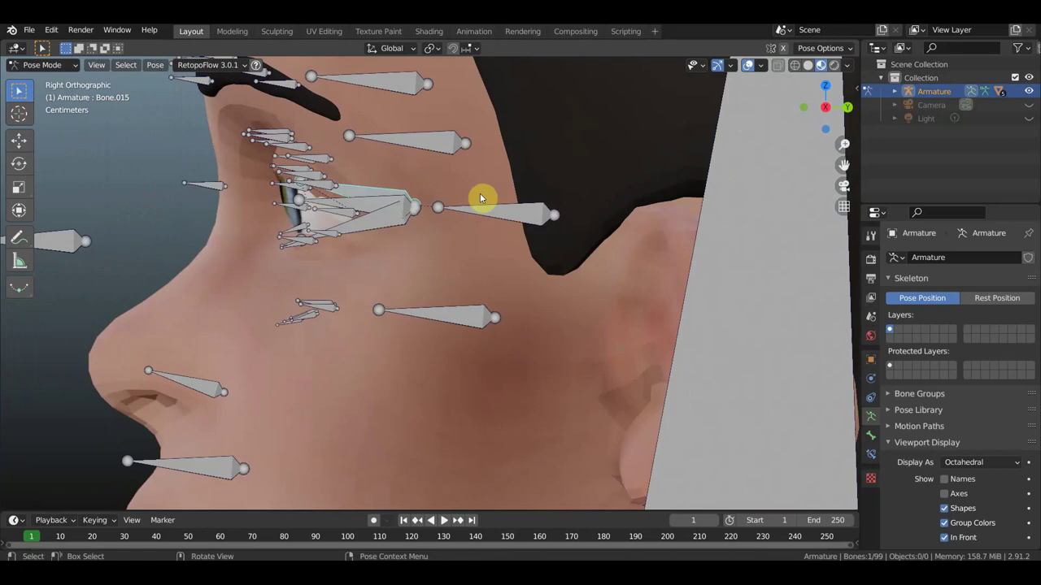
pyautogui.press('r')
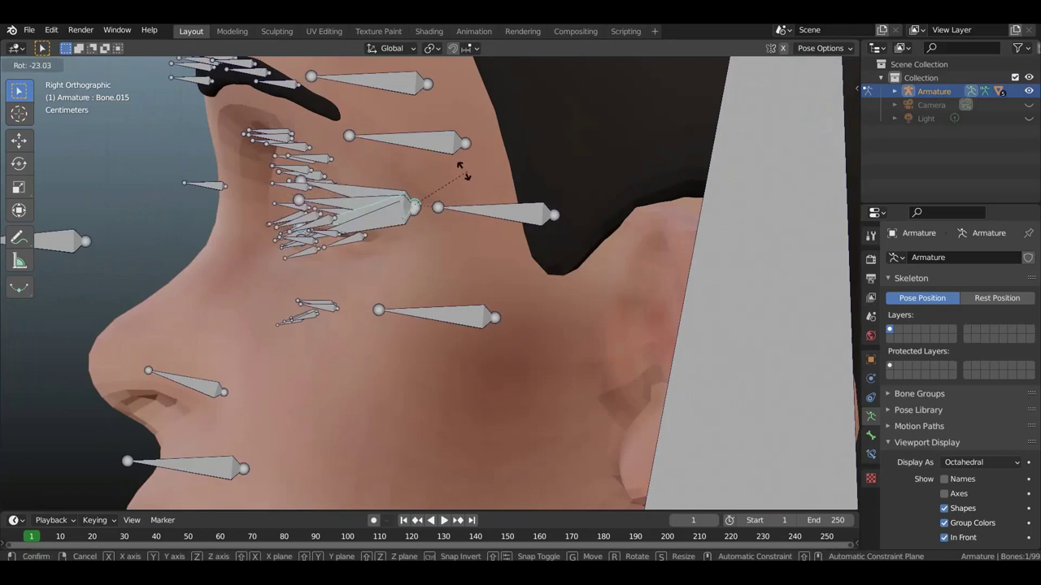
pyautogui.click(464, 175)
pyautogui.moveTo(462, 192)
pyautogui.mouseDown(button='middle')
pyautogui.moveTo(529, 197)
pyautogui.moveTo(645, 147)
pyautogui.mouseUp(button='middle')
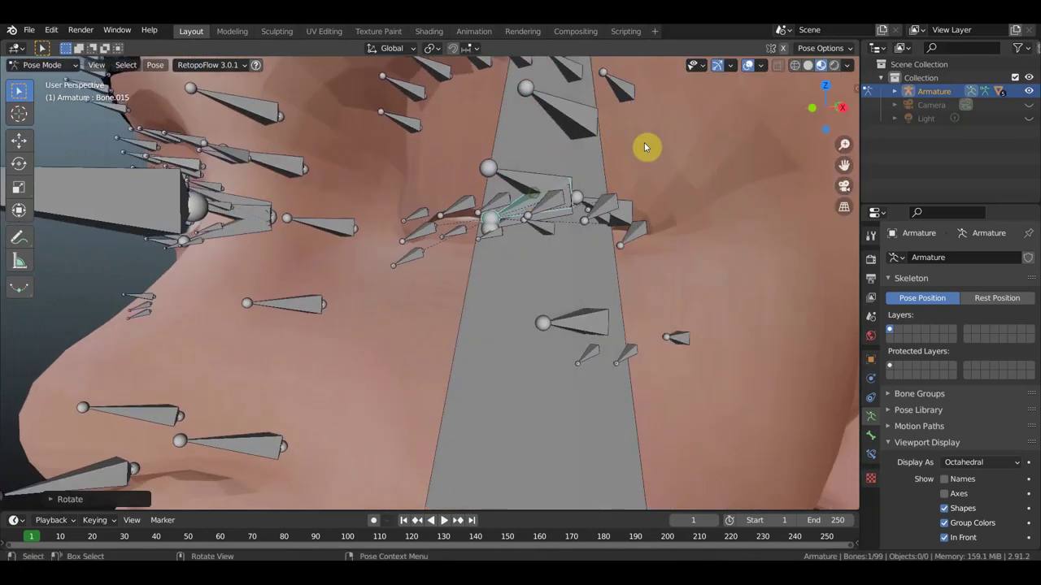
pyautogui.click(748, 65)
pyautogui.moveTo(697, 188)
pyautogui.mouseDown(button='middle')
pyautogui.moveTo(647, 213)
pyautogui.moveTo(684, 220)
pyautogui.moveTo(555, 225)
pyautogui.mouseUp(button='middle')
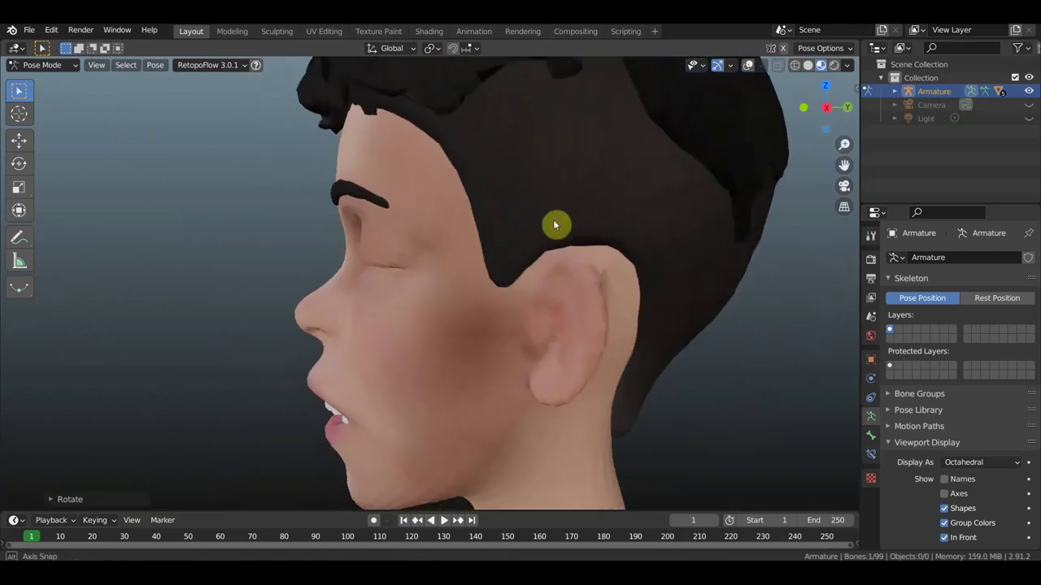
# Step: Rotate the eyelid bone again, compare closed and open poses with undo/redo, then show bones
pyautogui.press('r')
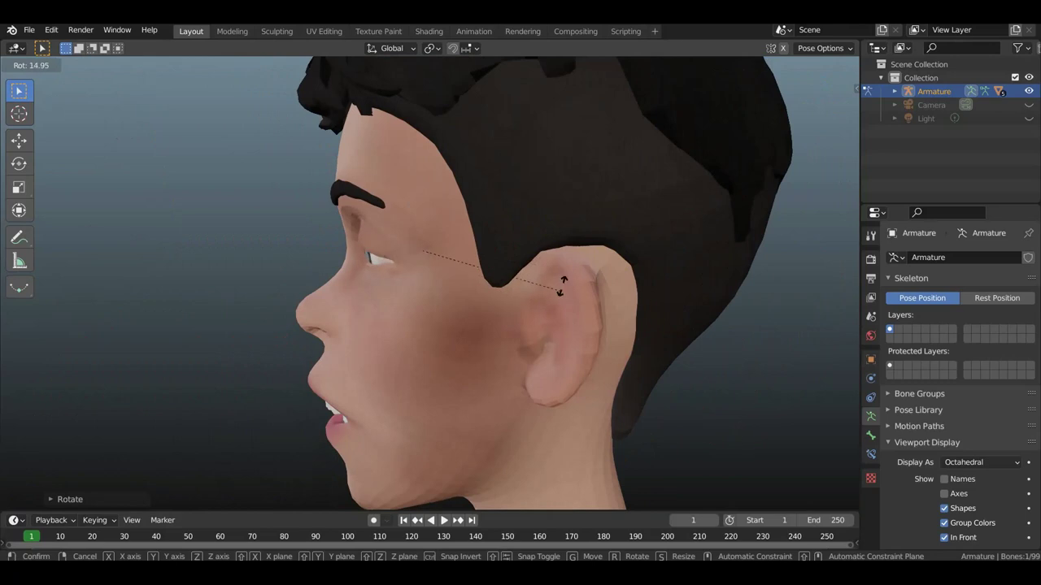
pyautogui.click(506, 298)
pyautogui.moveTo(508, 298); pyautogui.dragTo(655, 290, button='middle')
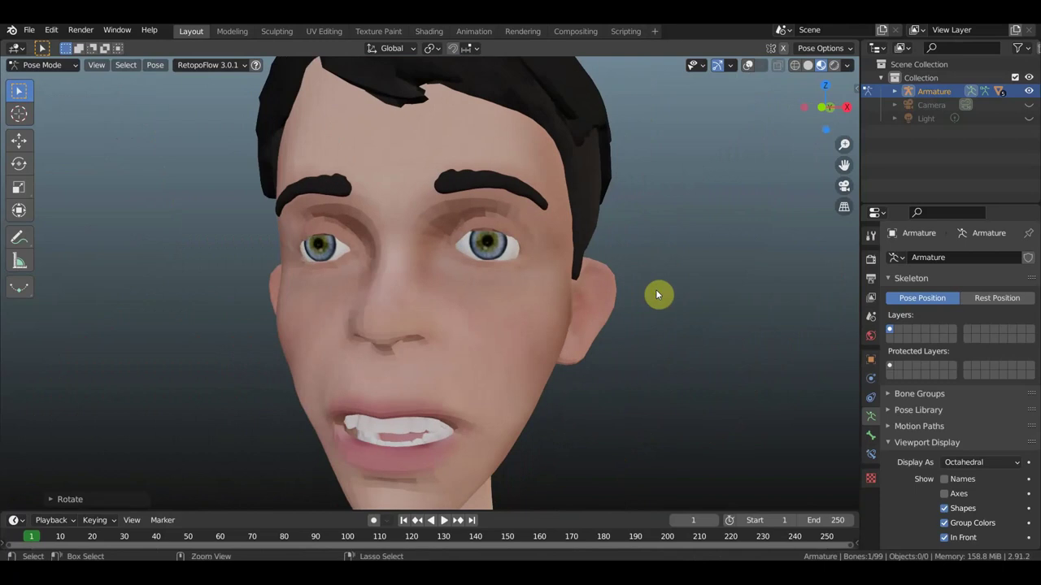
pyautogui.hotkey('ctrl', 'z')
pyautogui.hotkey('ctrl', 'shift', 'z')
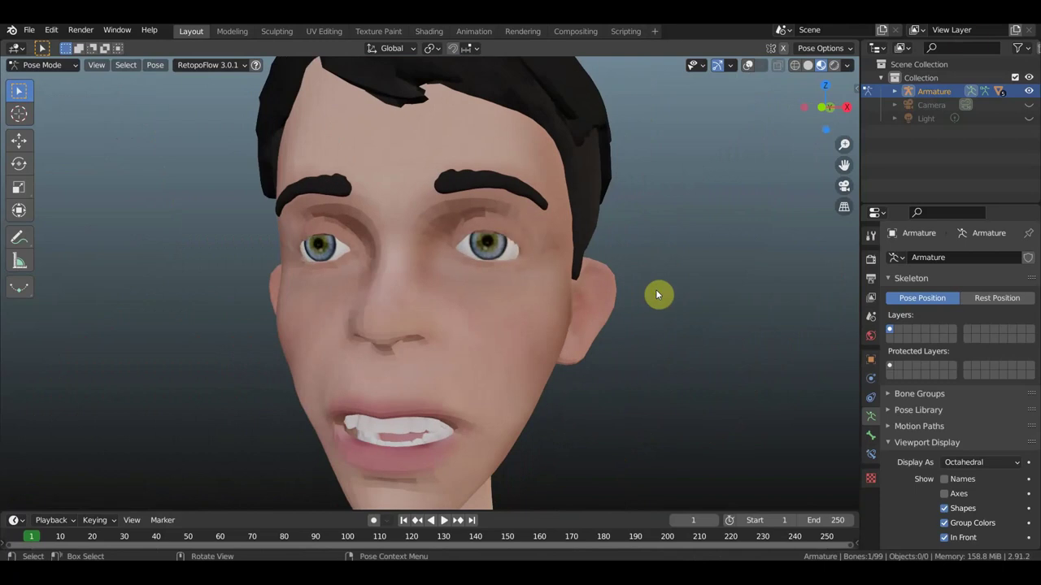
pyautogui.click(747, 66)
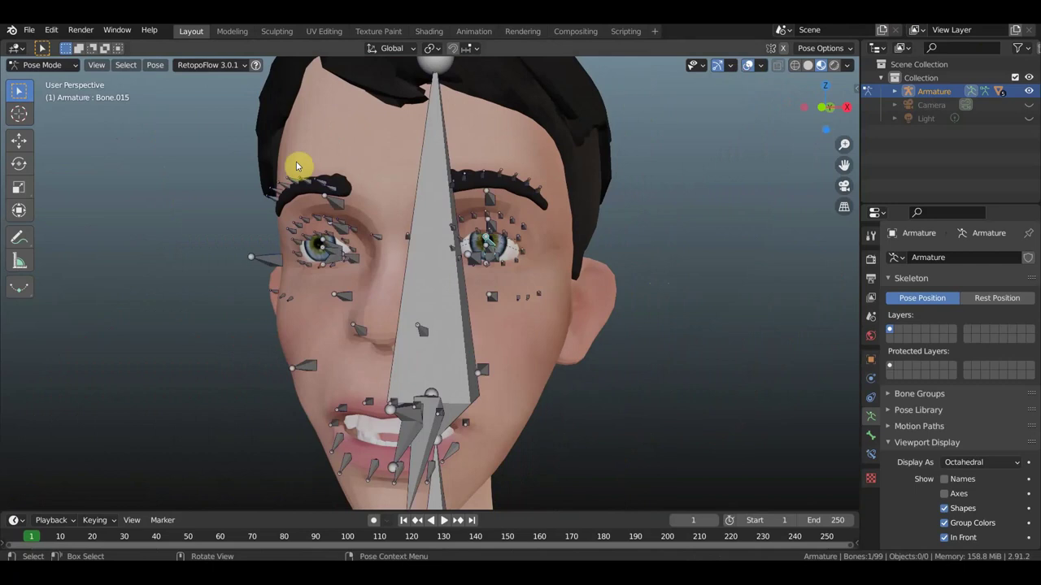
# Step: Switch to Edit Mode and select the other eye's eyelid bones
pyautogui.click(45, 65)
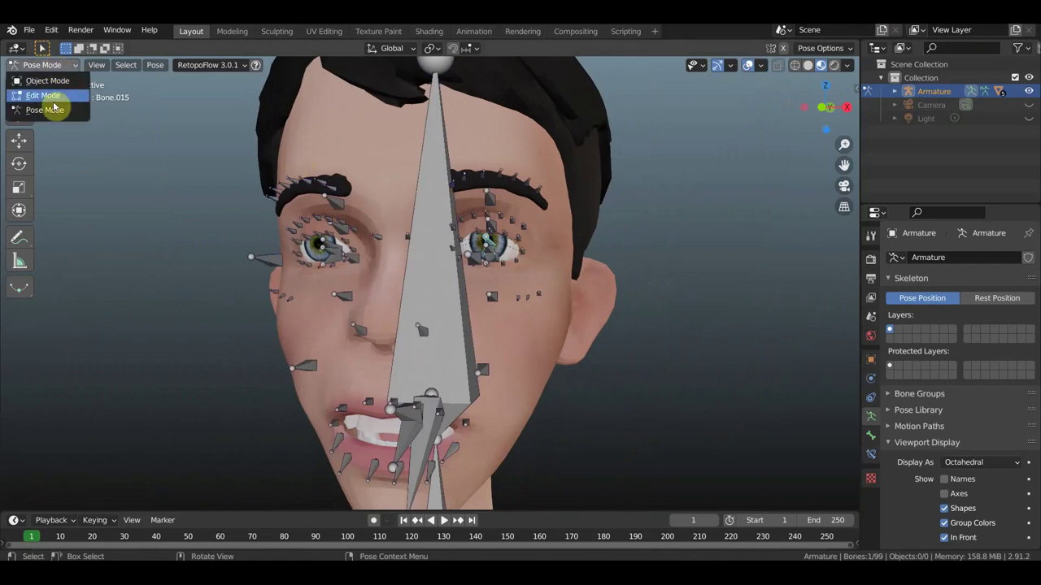
pyautogui.click(52, 98)
pyautogui.moveTo(234, 195); pyautogui.dragTo(281, 202, button='middle')
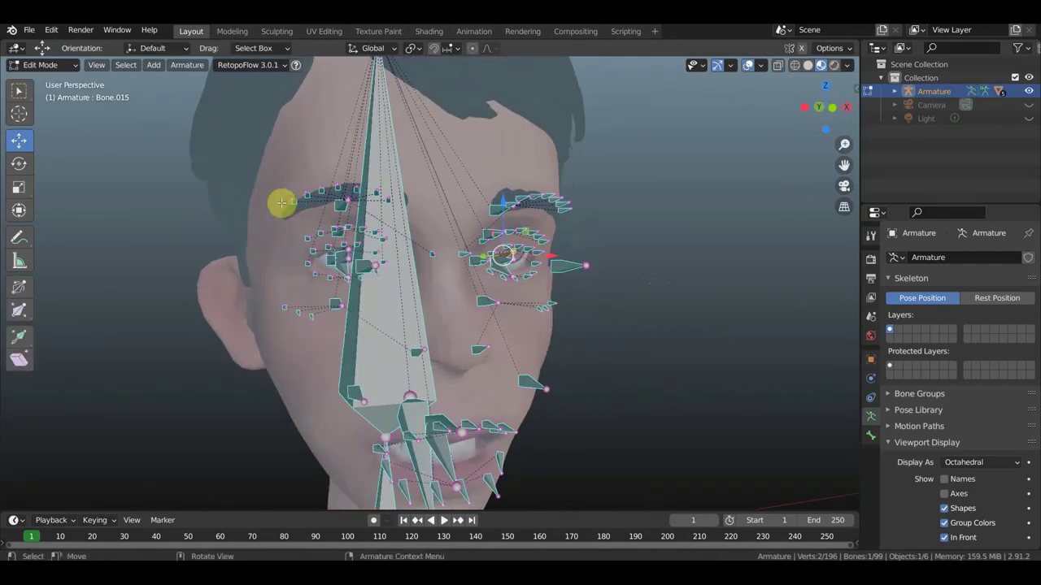
pyautogui.scroll(5, 255, 203)
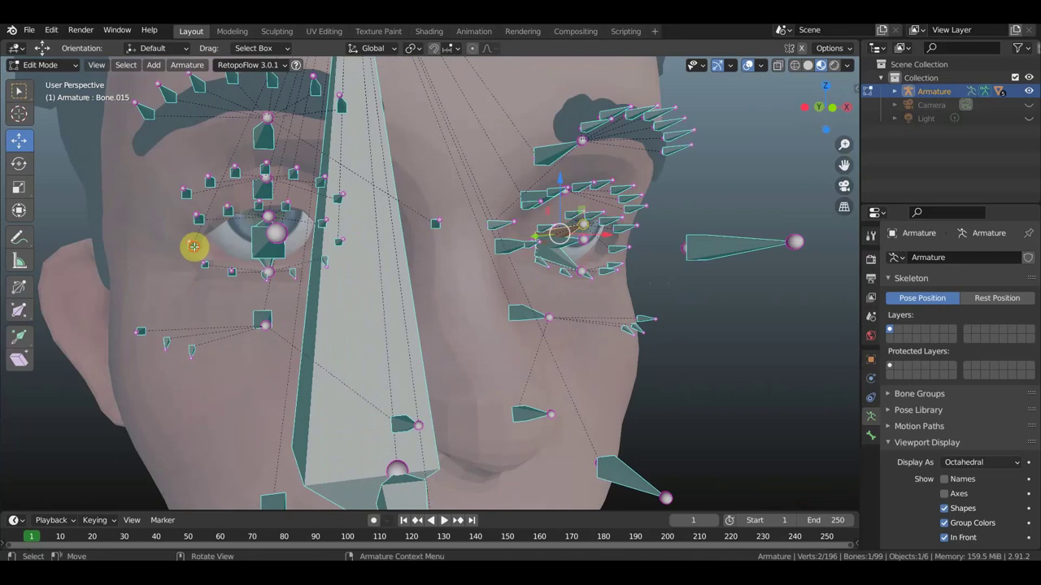
pyautogui.click(192, 247)
pyautogui.moveTo(192, 248); pyautogui.dragTo(186, 250, button='middle')
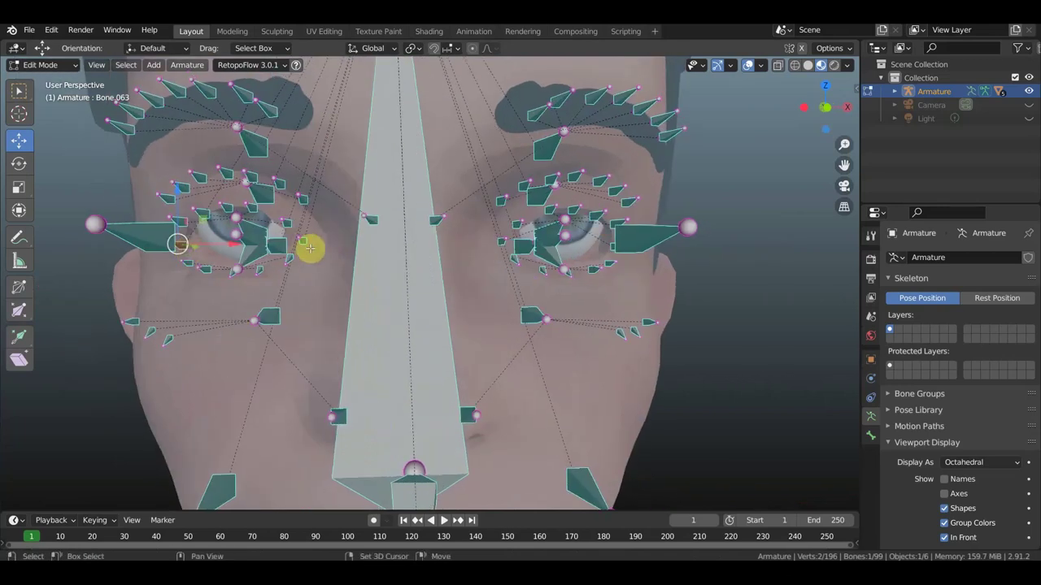
pyautogui.click(296, 241)
pyautogui.moveTo(296, 241); pyautogui.dragTo(499, 237, button='middle')
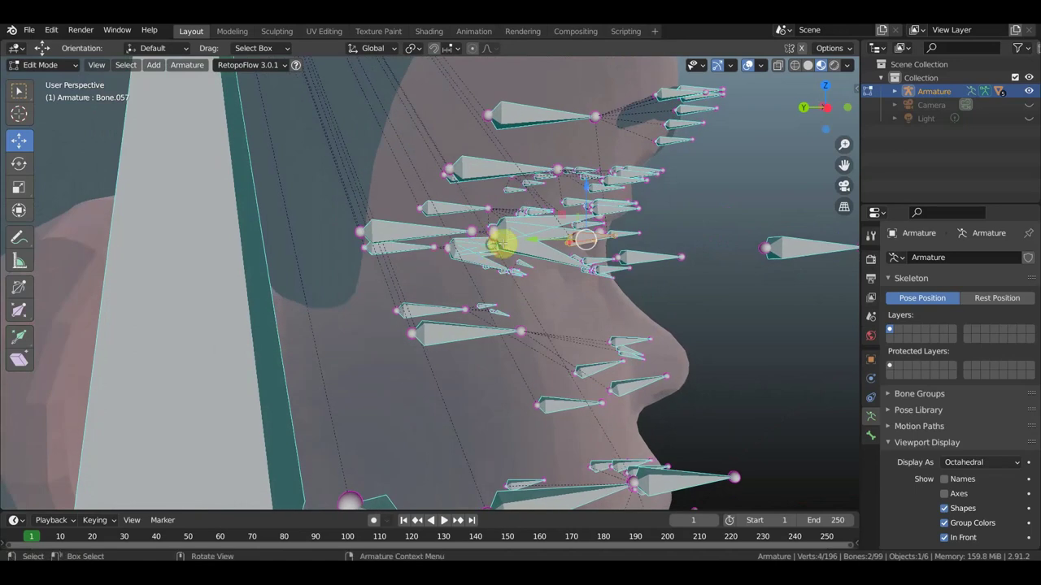
# Step: Parent them to eye bone Bone.069 with Ctrl+P > Keep Offset, then view from the right side
pyautogui.keyDown('shift'); pyautogui.click(549, 219); pyautogui.keyUp('shift')
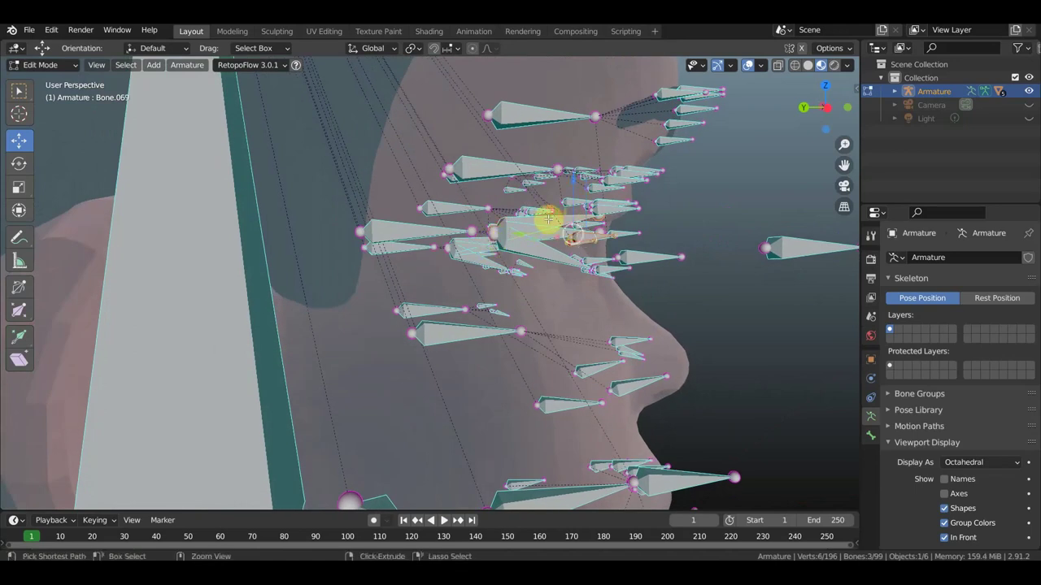
pyautogui.hotkey('ctrl', 'p')
pyautogui.click(490, 220)
pyautogui.moveTo(550, 221); pyautogui.dragTo(559, 231, button='middle')
pyautogui.press('KP_3')
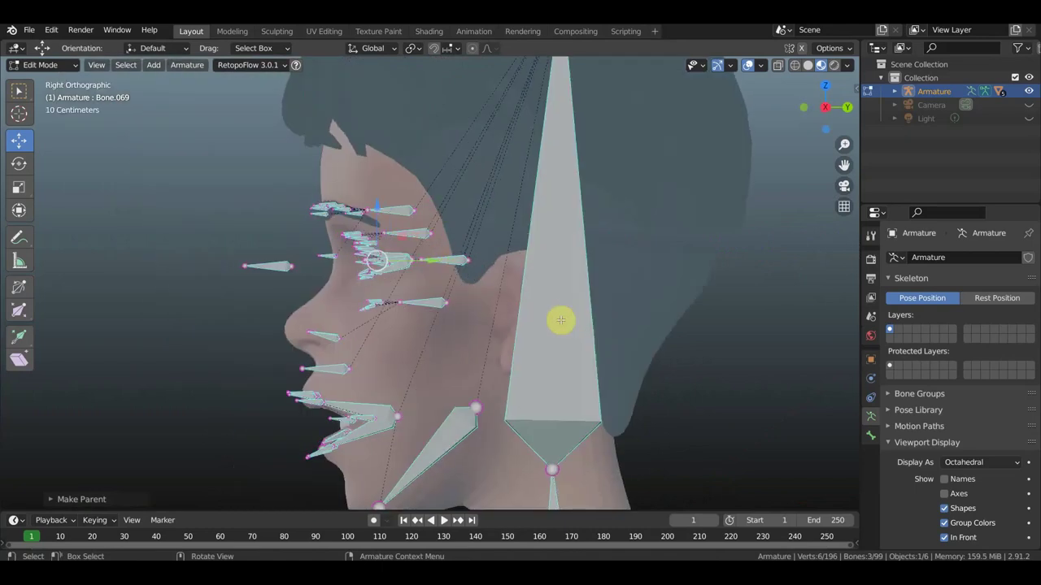
pyautogui.scroll(-1, 320, 267)
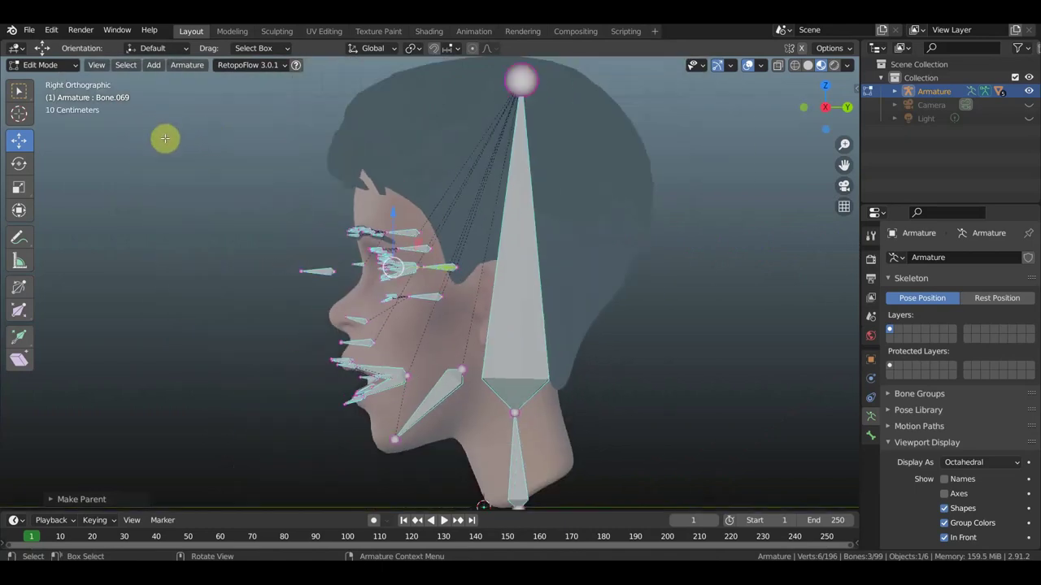
pyautogui.click(51, 68)
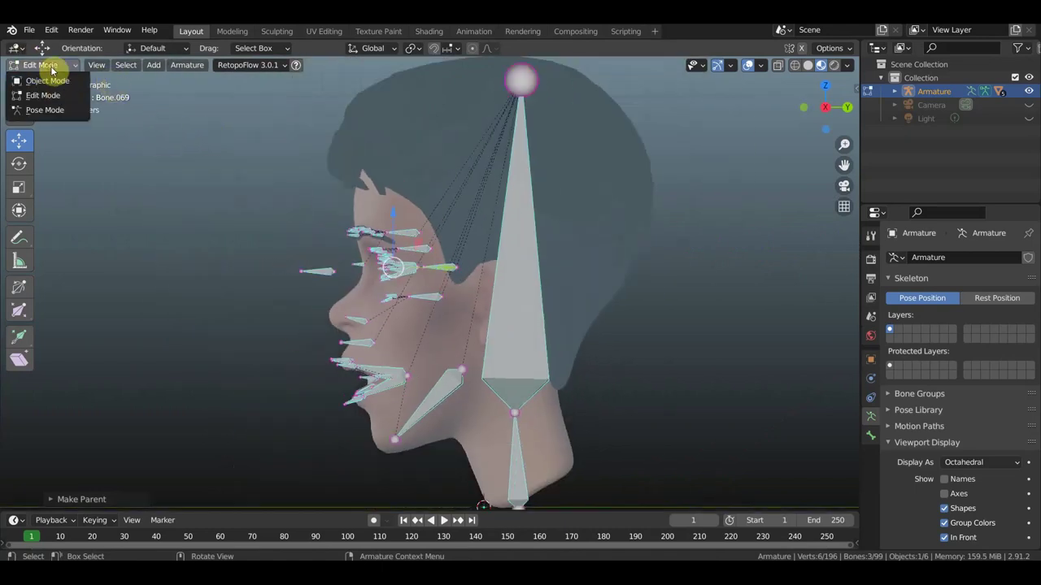
# Step: In Pose Mode, rotate upper eyelid bone Bone.027 about 23.72° to test its movement
pyautogui.click(50, 109)
pyautogui.scroll(1, 411, 242)
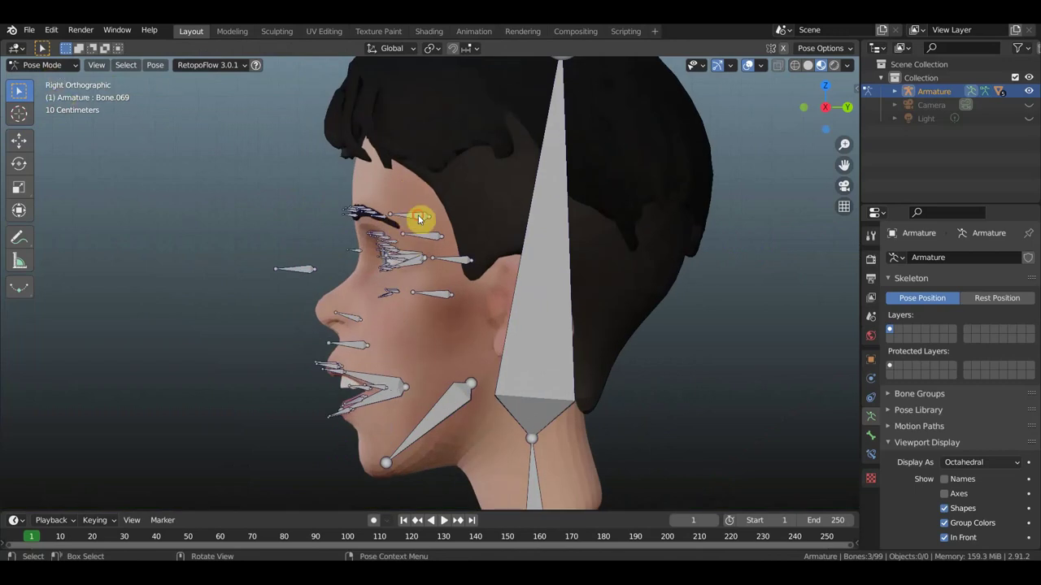
pyautogui.click(437, 241)
pyautogui.press('r')
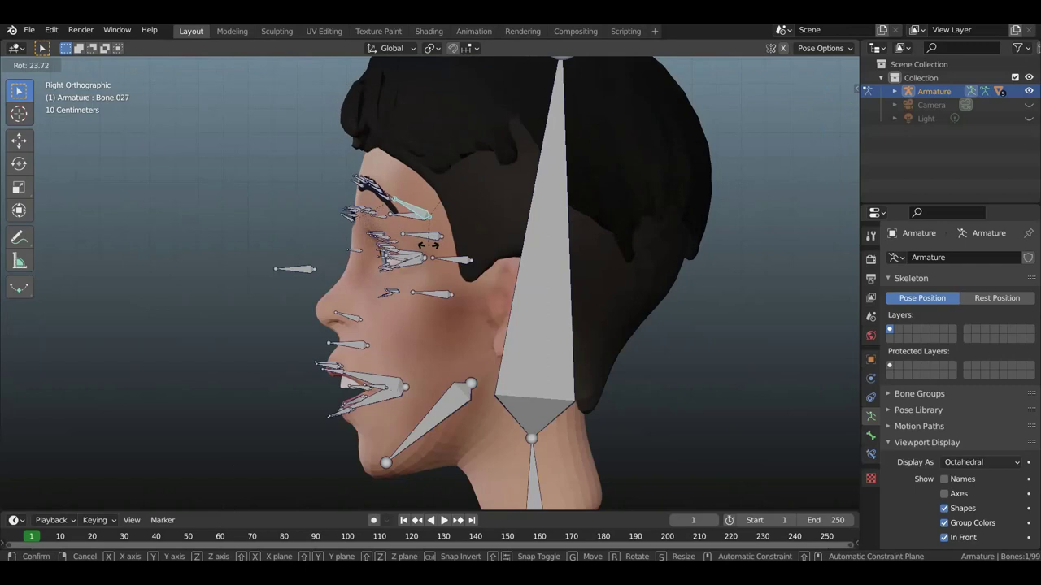
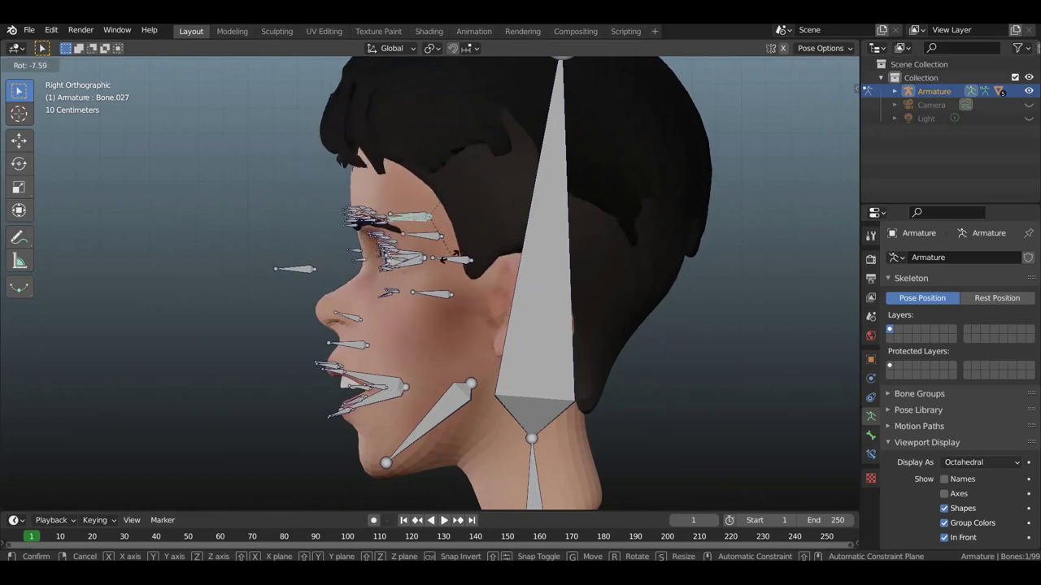
# Step: Undo the trial eye-bone rotation, return to front view (Numpad 1), and open the mode list
pyautogui.click(448, 262)
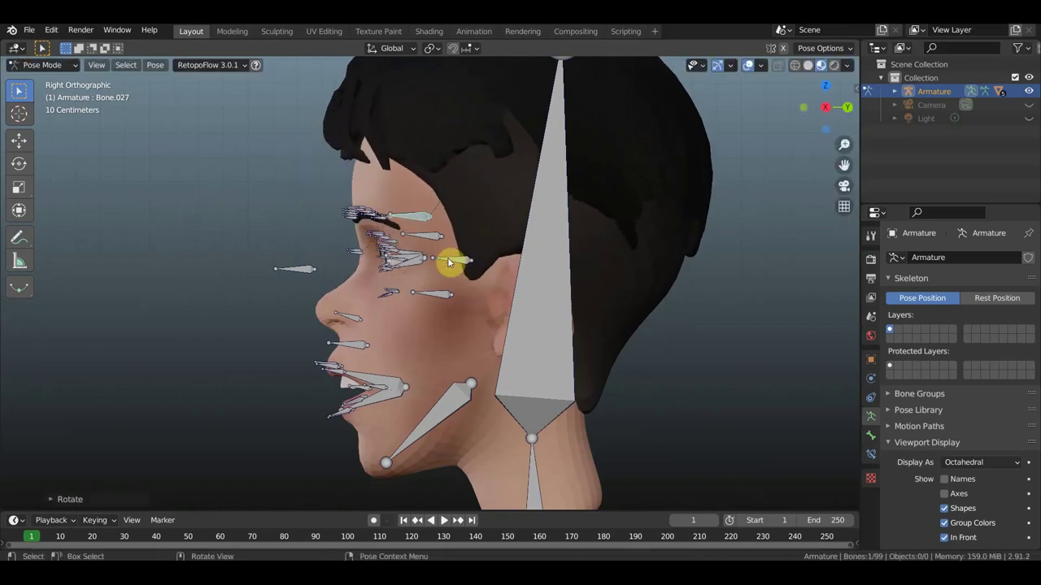
pyautogui.hotkey('ctrl', 'z')
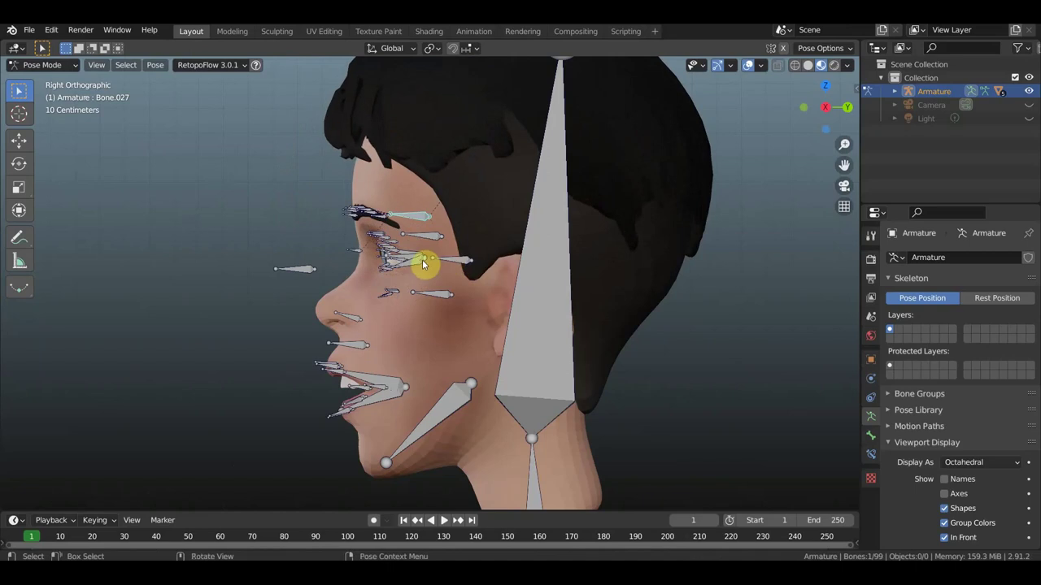
pyautogui.moveTo(422, 259); pyautogui.dragTo(604, 263, button='middle')
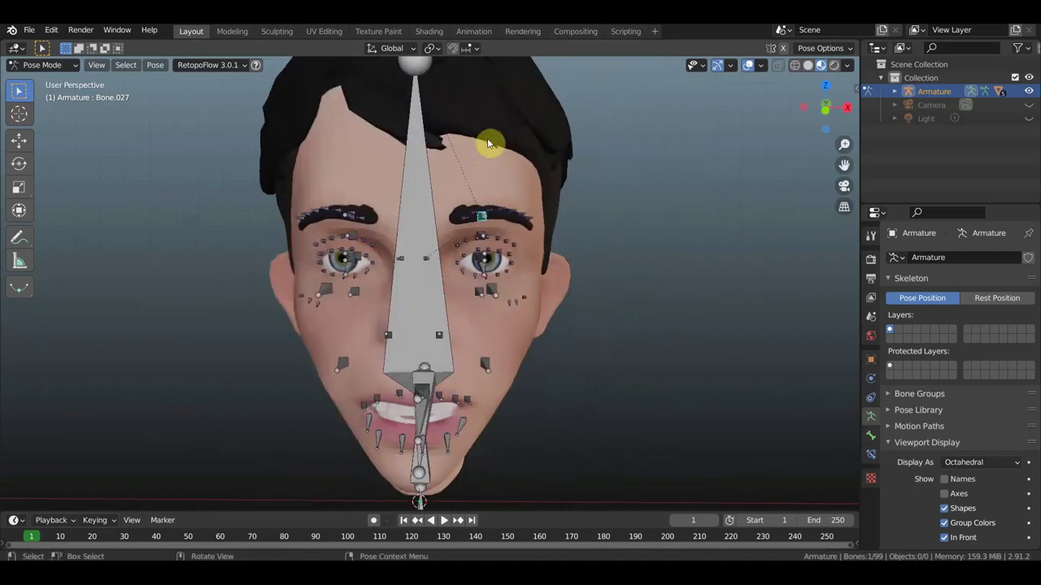
pyautogui.press('KP_1')
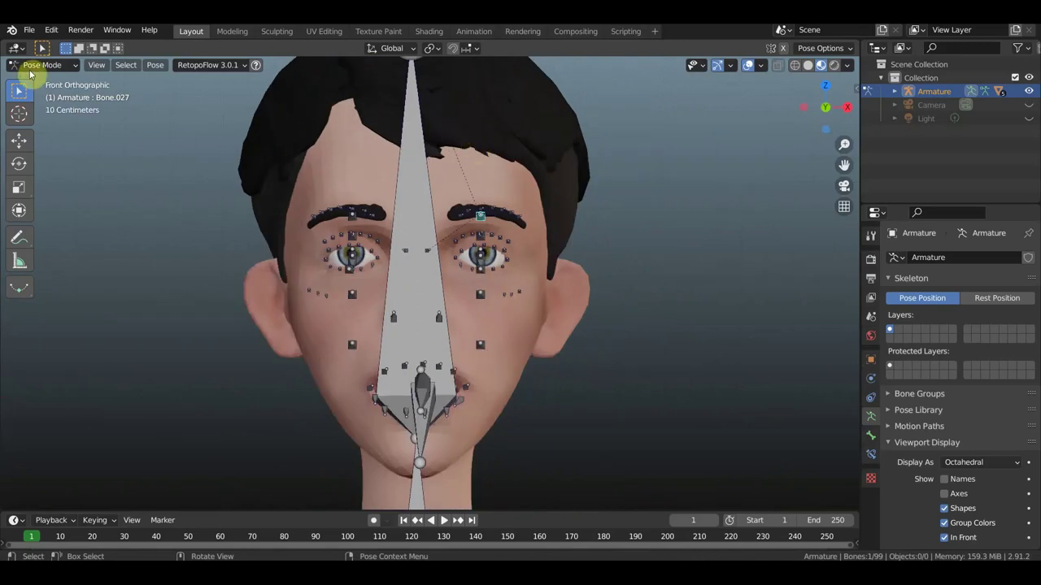
pyautogui.click(36, 65)
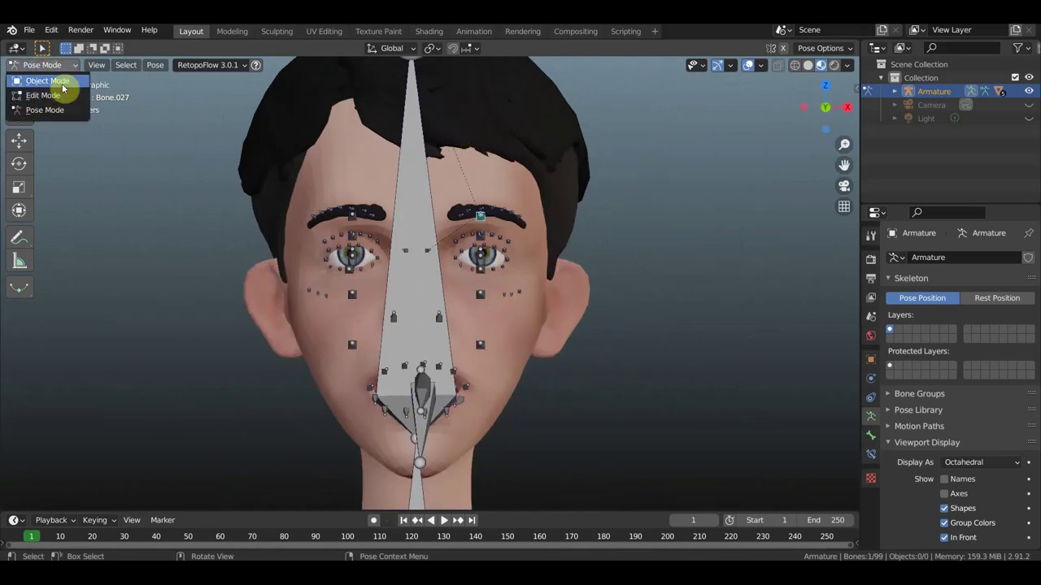
# Step: Return the armature to Object Mode and put the hair mesh into Edit Mode
pyautogui.click(60, 80)
pyautogui.click(468, 106)
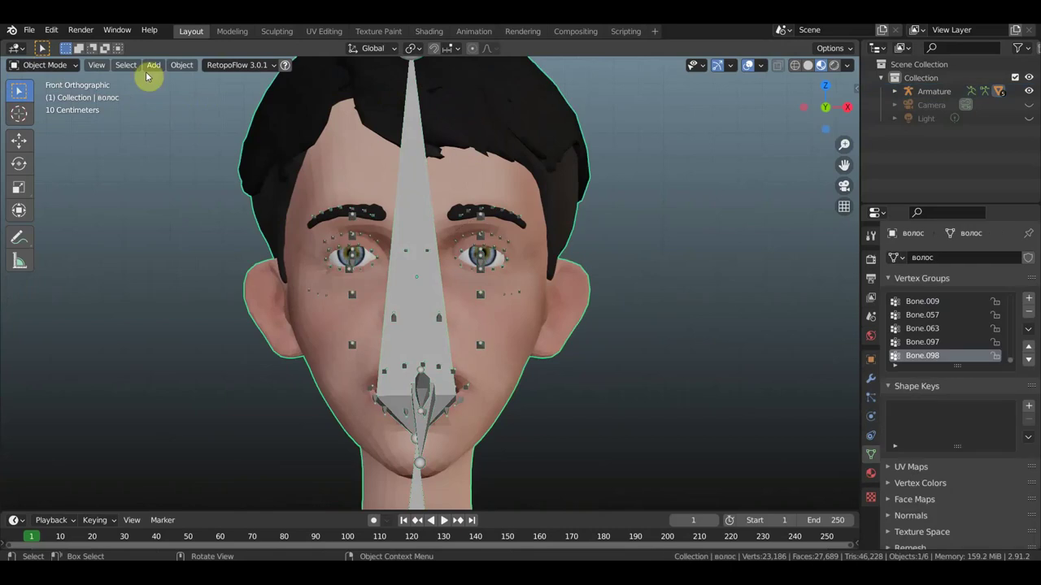
pyautogui.click(47, 65)
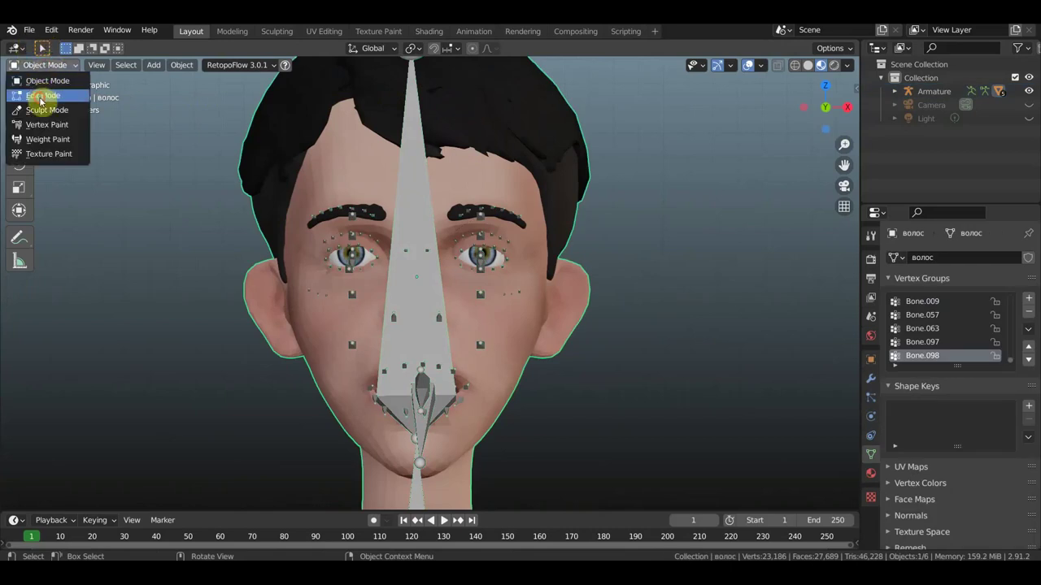
pyautogui.click(43, 96)
# Step: Separate two connected hair pieces into their own objects with P > Selection
pyautogui.moveTo(550, 152)
pyautogui.mouseDown()
pyautogui.moveTo(503, 142)
pyautogui.moveTo(465, 108)
pyautogui.mouseUp()
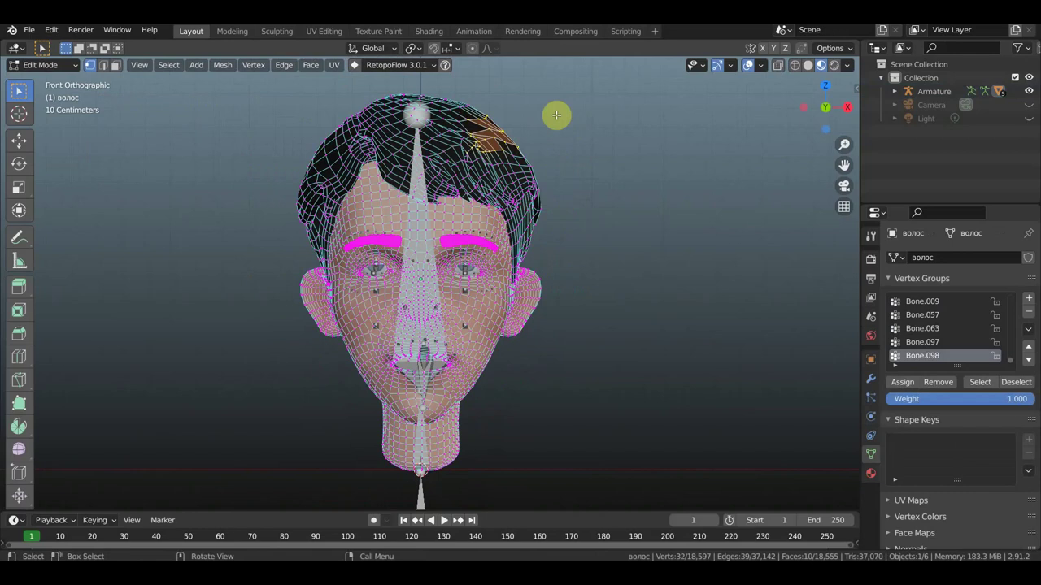
pyautogui.hotkey('ctrl', 'l')
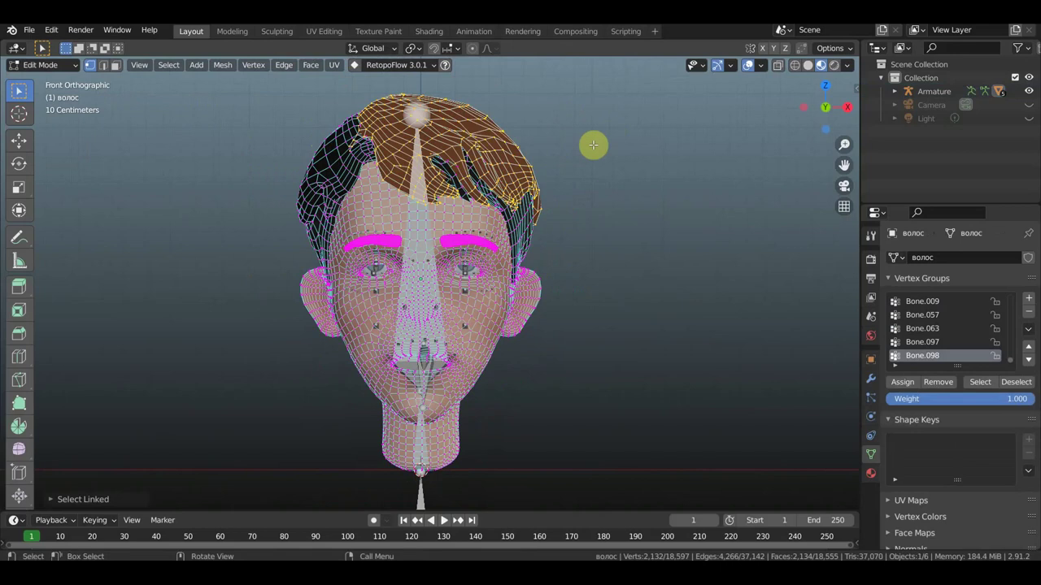
pyautogui.press('p')
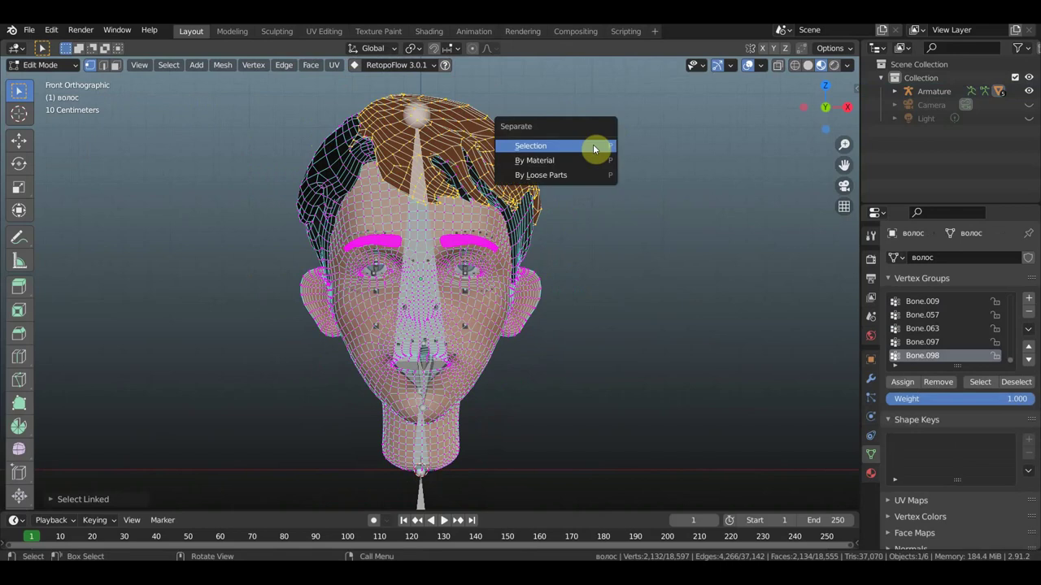
pyautogui.click(594, 148)
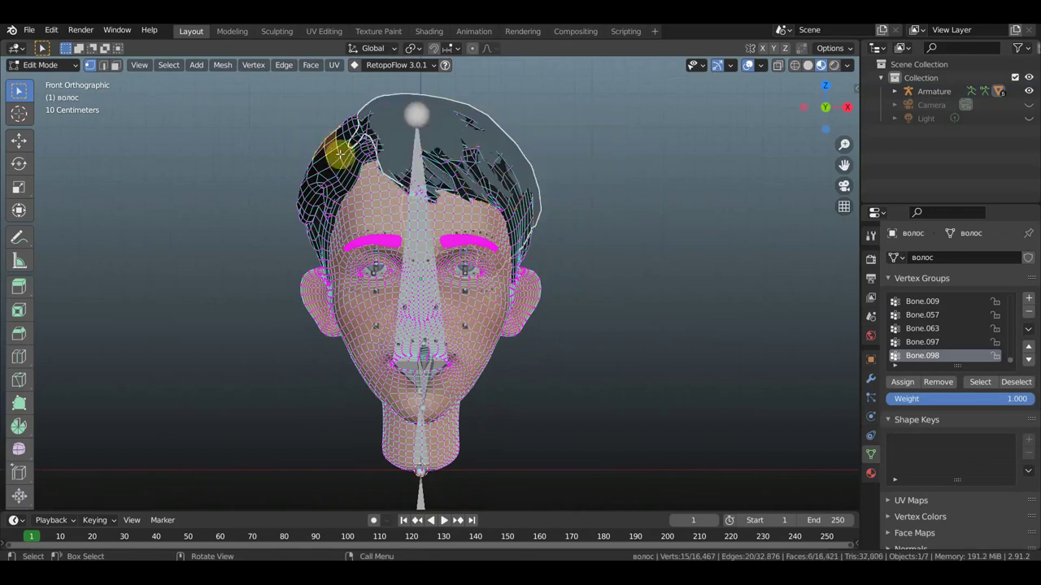
pyautogui.press('l')
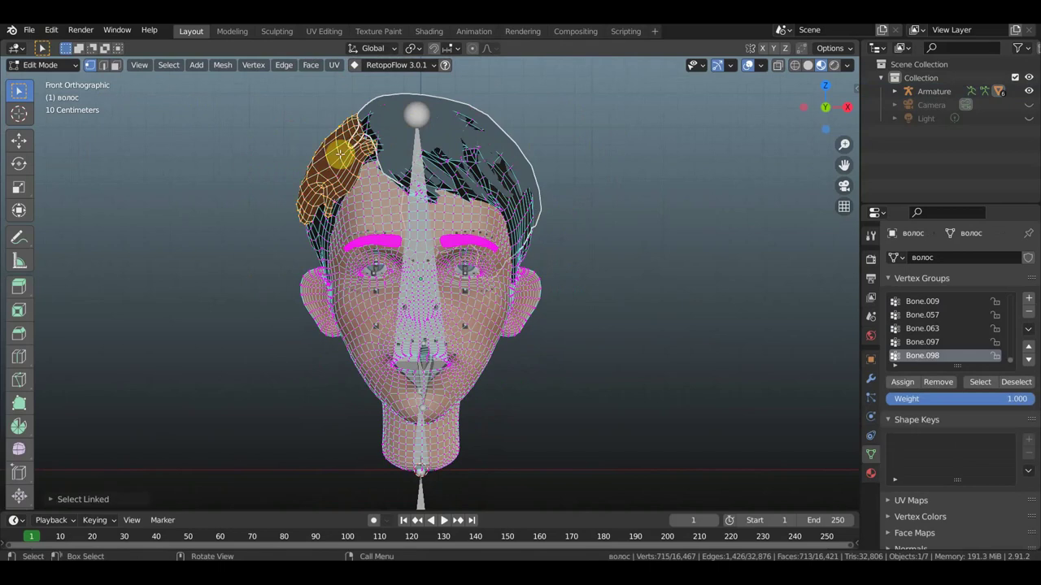
pyautogui.press('p')
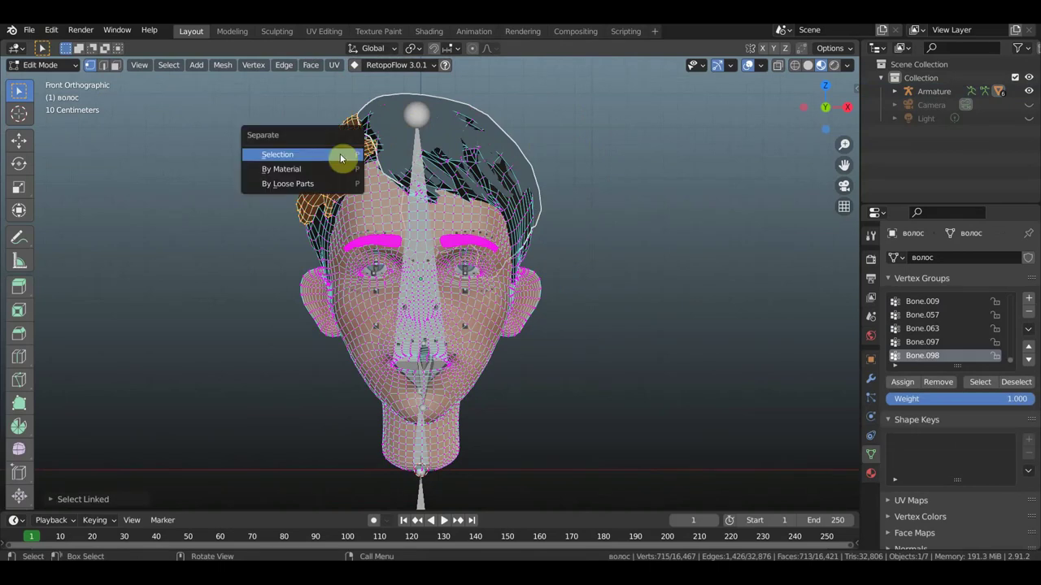
pyautogui.click(340, 156)
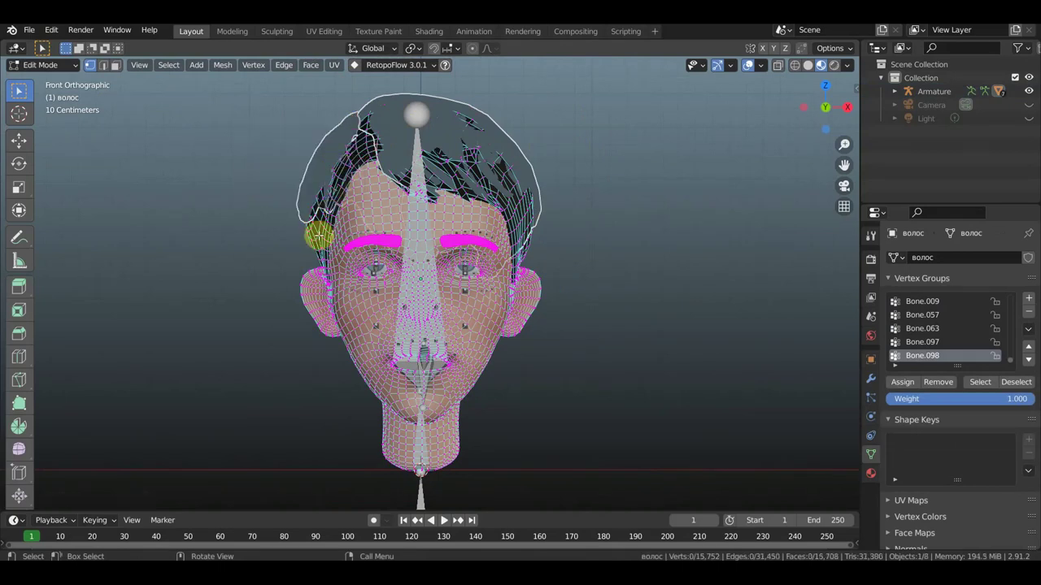
# Step: Split the hair strands near the left temple into a new object
pyautogui.moveTo(319, 237); pyautogui.dragTo(289, 228)
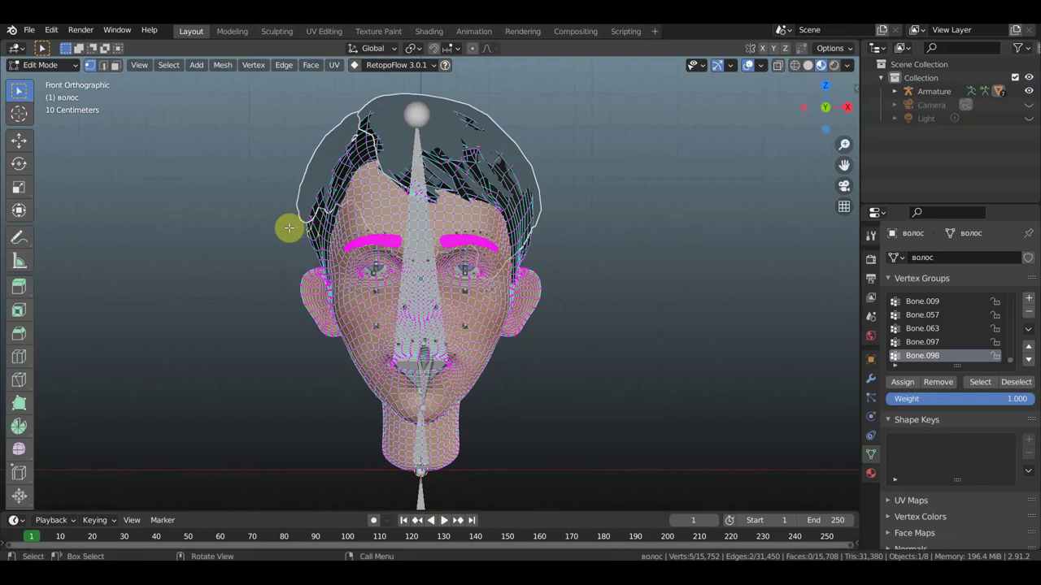
pyautogui.hotkey('ctrl', 'l')
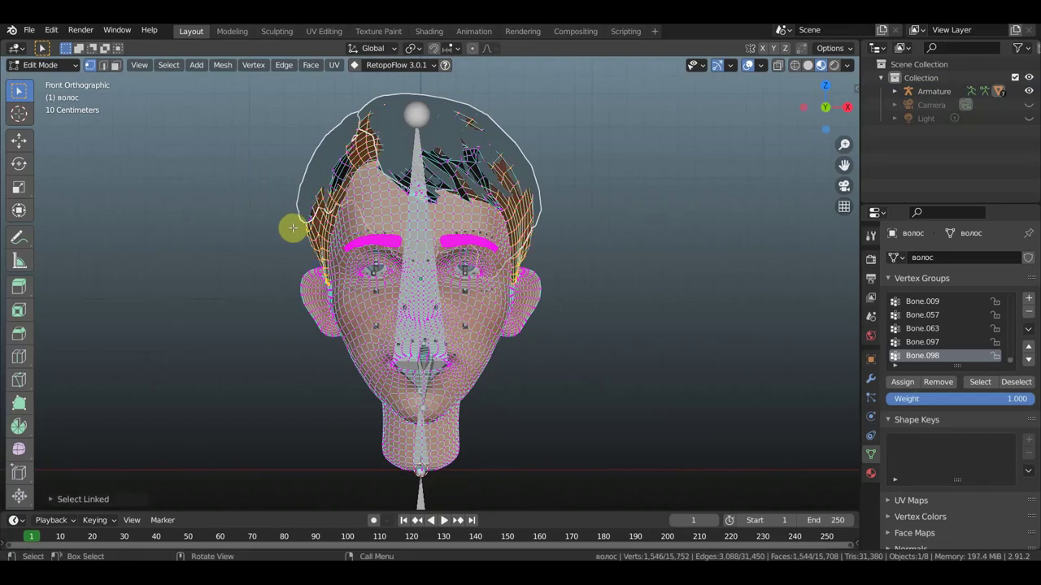
pyautogui.press('p')
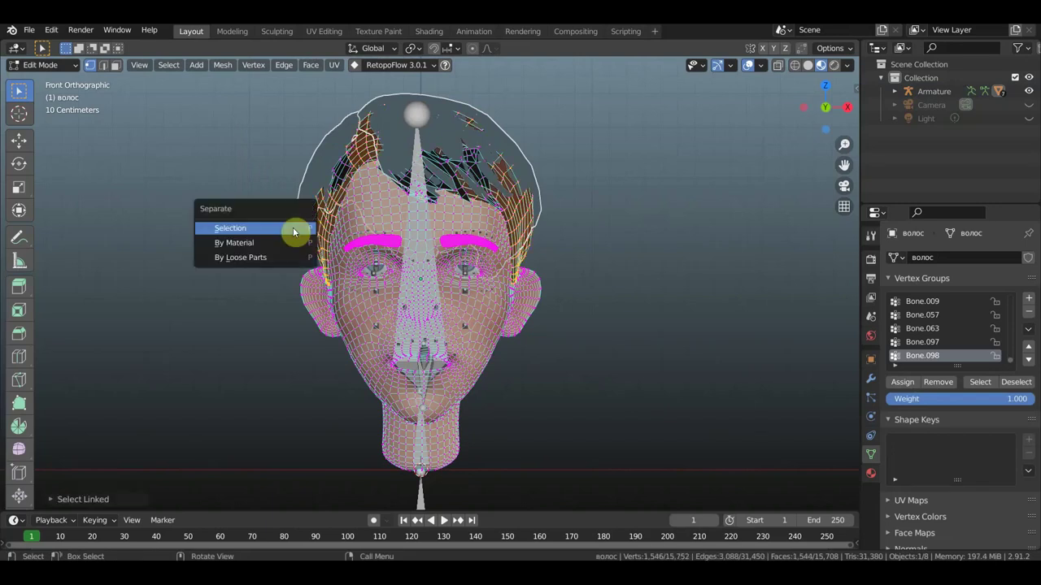
pyautogui.click(295, 231)
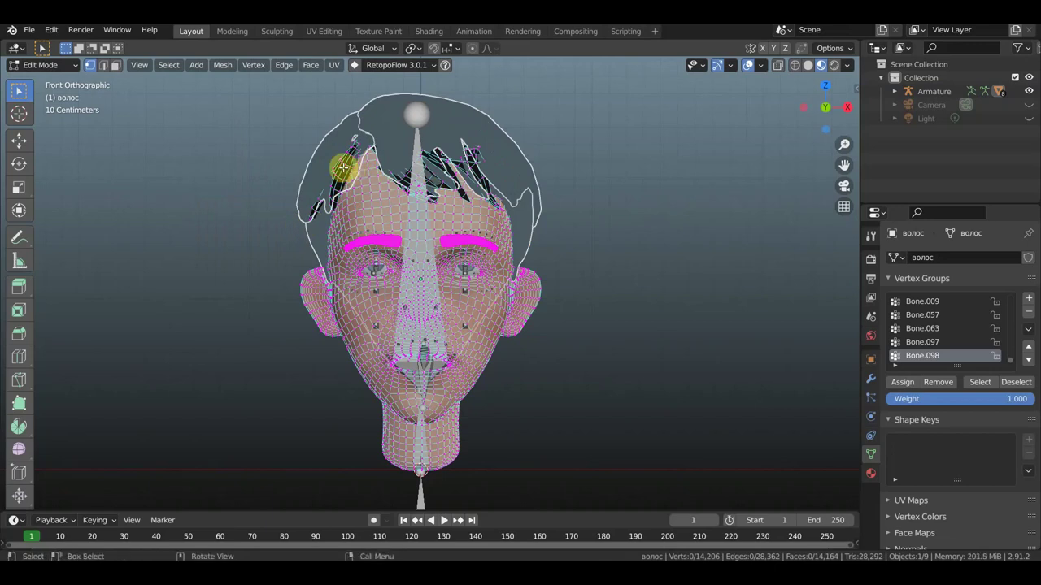
pyautogui.scroll(1, 344, 165)
pyautogui.scroll(1, 349, 158)
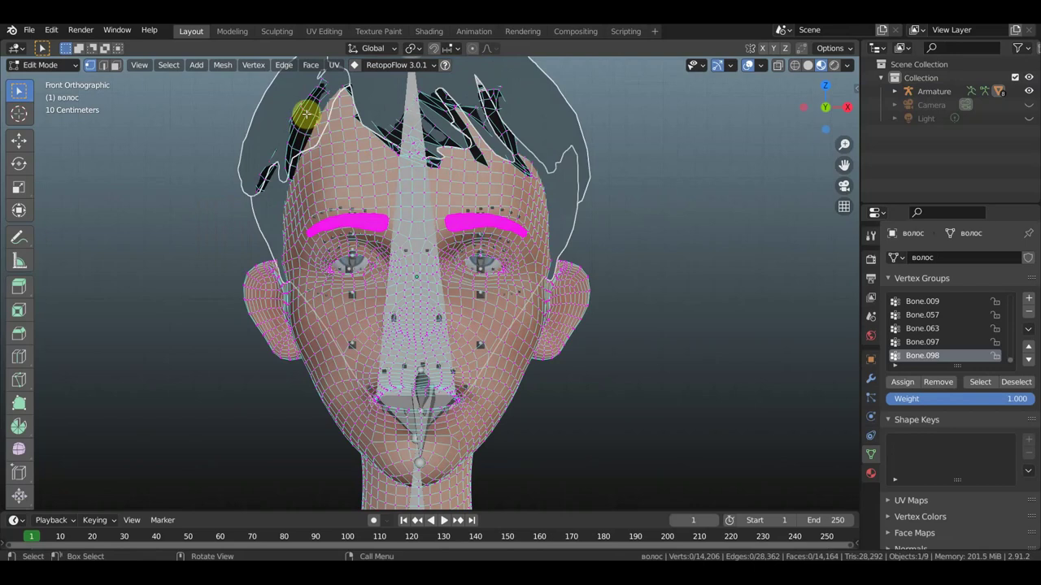
# Step: Separate one connected hair strand into its own object, dismissing the pop-up
pyautogui.click(306, 115)
pyautogui.press('l')
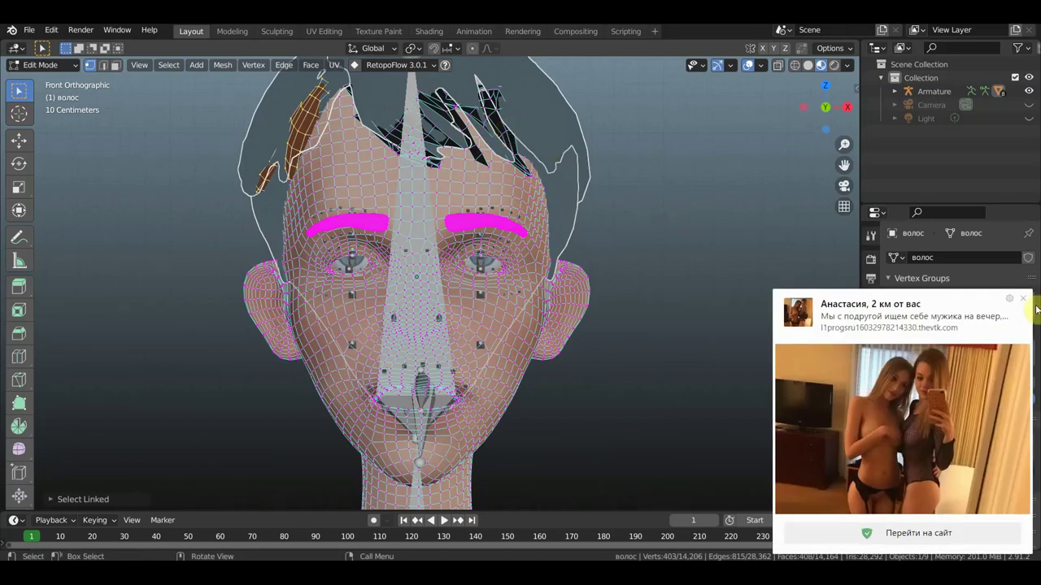
pyautogui.click(1023, 298)
pyautogui.scroll(-2, 662, 334)
pyautogui.scroll(-1, 662, 335)
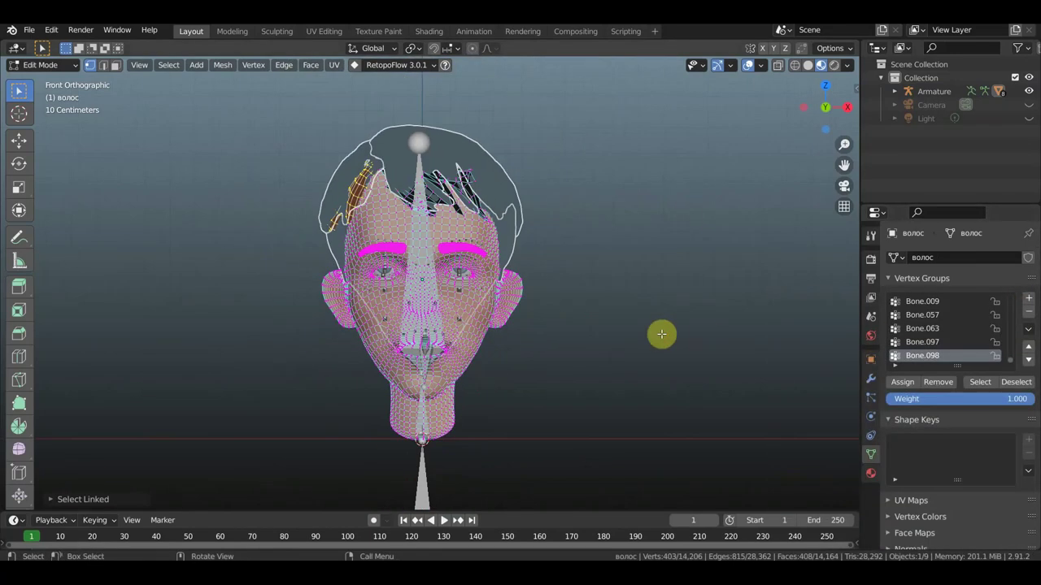
pyautogui.press('p')
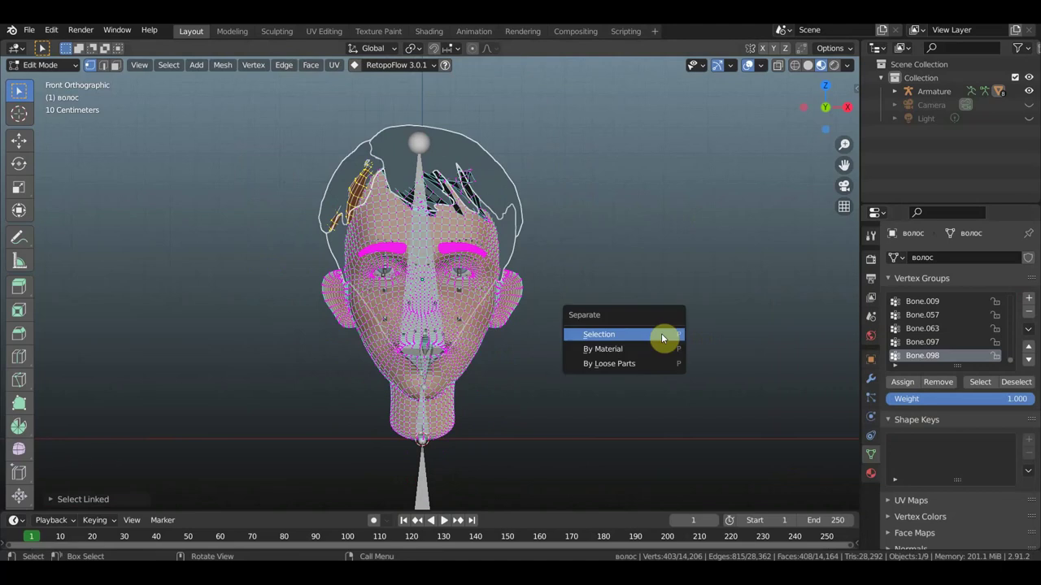
pyautogui.click(662, 335)
# Step: Split the connected hair strands at the top into a new object
pyautogui.scroll(2, 510, 209)
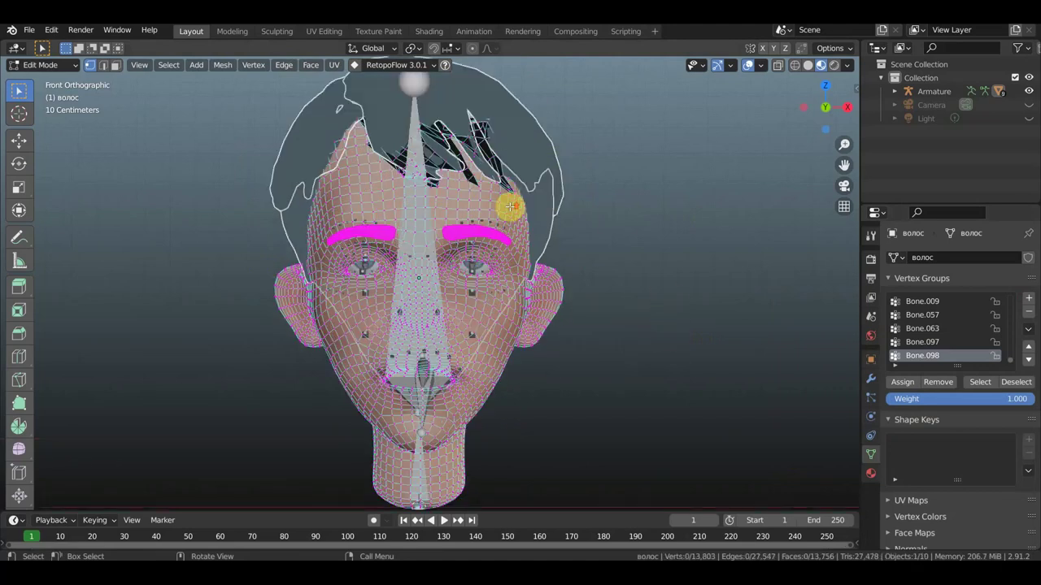
pyautogui.click(420, 147)
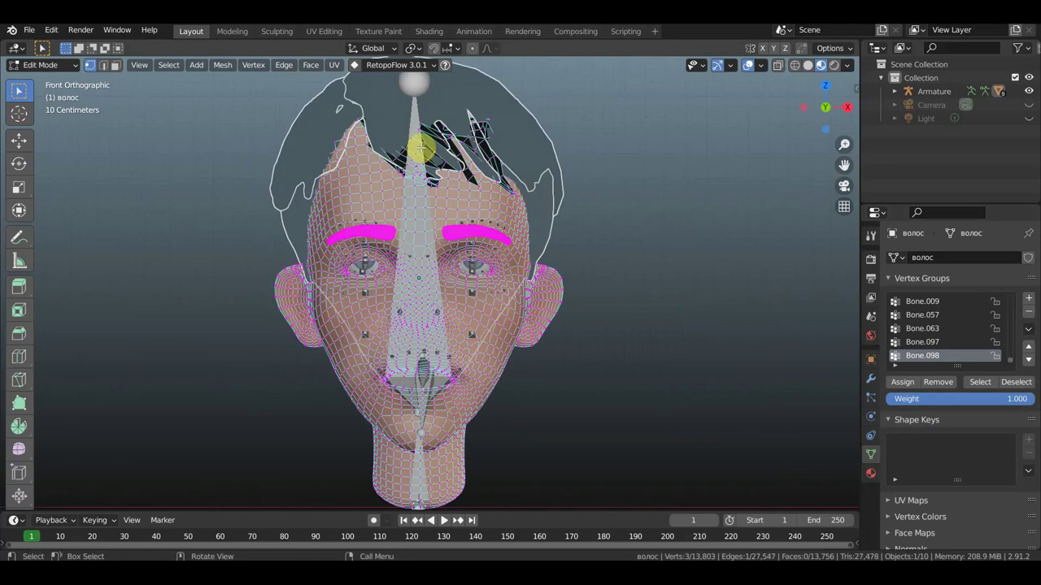
pyautogui.hotkey('ctrl', 'l')
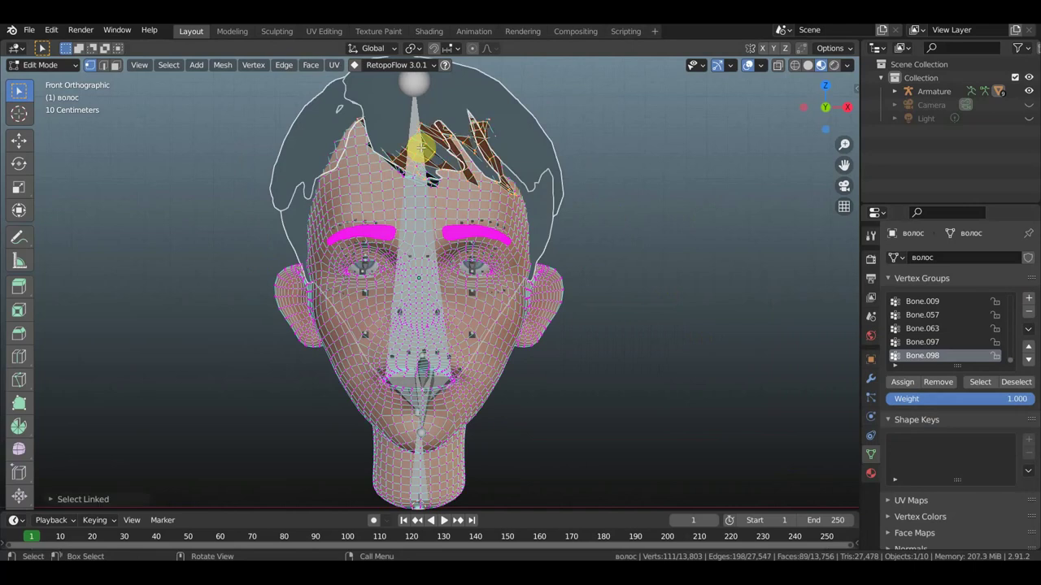
pyautogui.press('p')
pyautogui.click(421, 150)
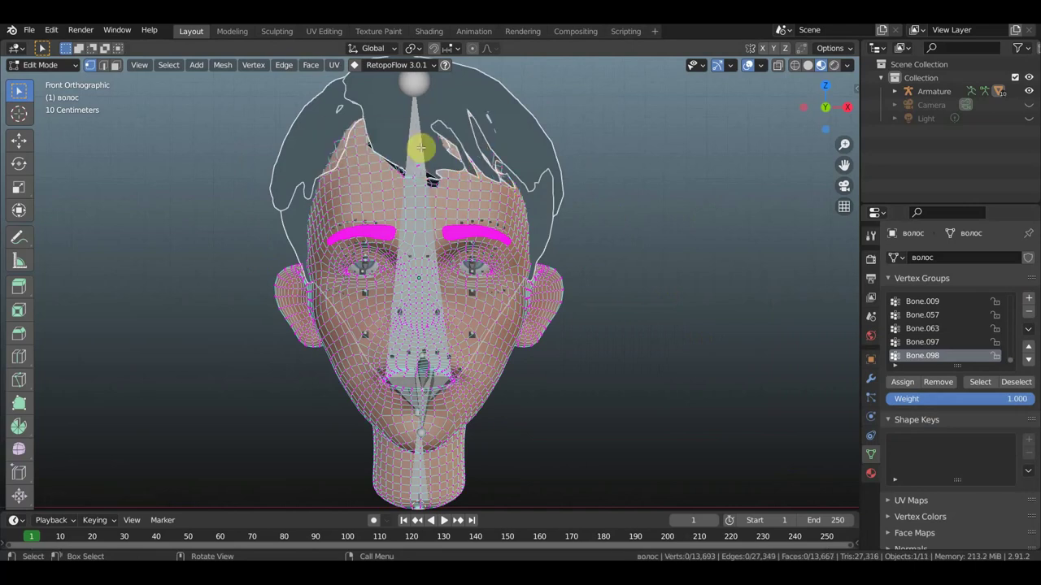
# Step: Separate the dark piece by the eyebrow into its own object and return to Object Mode
pyautogui.moveTo(442, 179)
pyautogui.mouseDown(button='middle')
pyautogui.moveTo(516, 181)
pyautogui.moveTo(506, 165)
pyautogui.moveTo(536, 174)
pyautogui.moveTo(516, 281)
pyautogui.mouseUp(button='middle')
pyautogui.scroll(4, 507, 275)
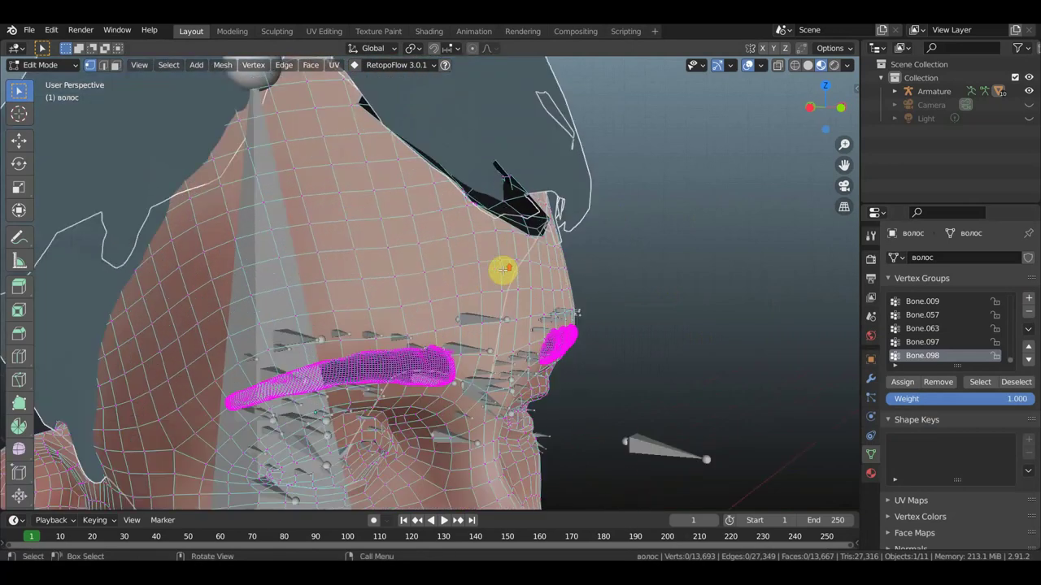
pyautogui.moveTo(523, 212); pyautogui.dragTo(500, 188)
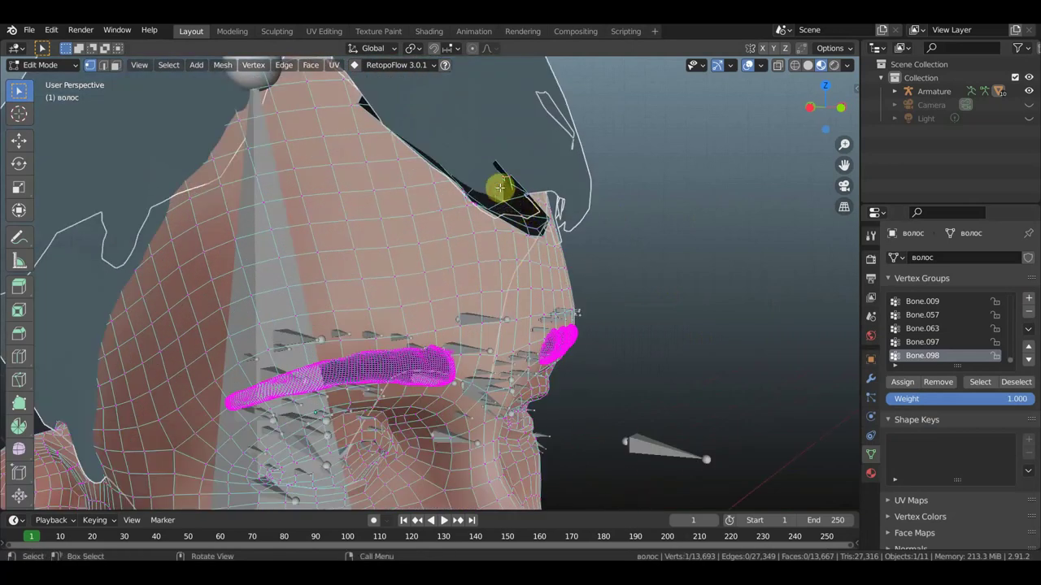
pyautogui.hotkey('ctrl', 'l')
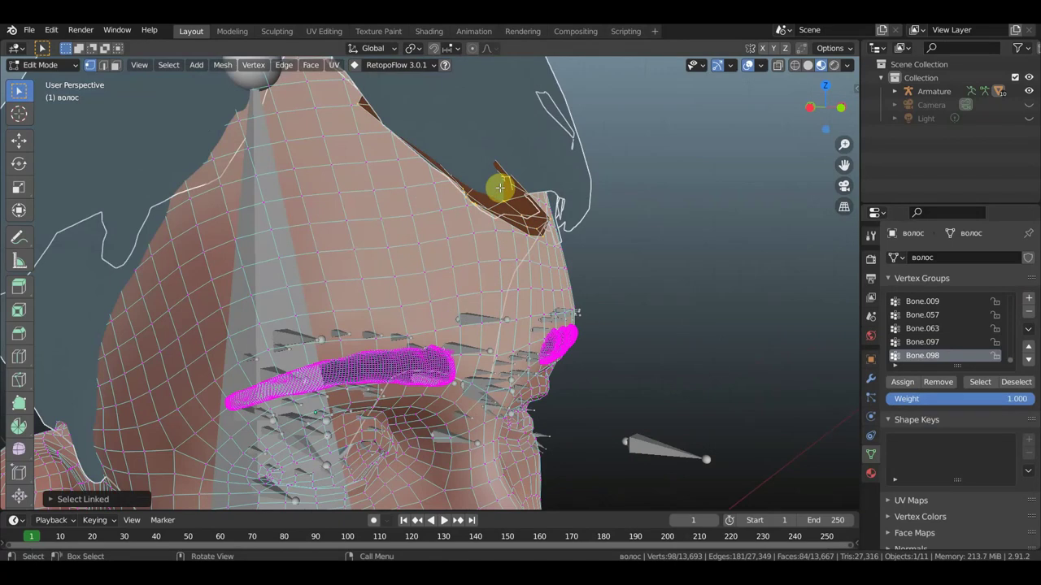
pyautogui.press('p')
pyautogui.click(500, 189)
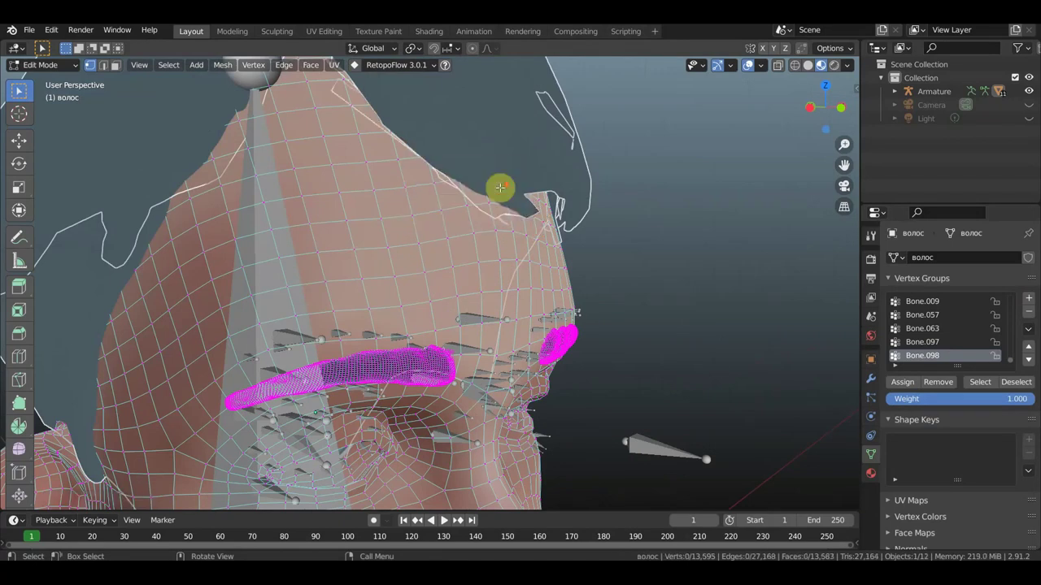
pyautogui.scroll(-3, 497, 186)
pyautogui.click(43, 65)
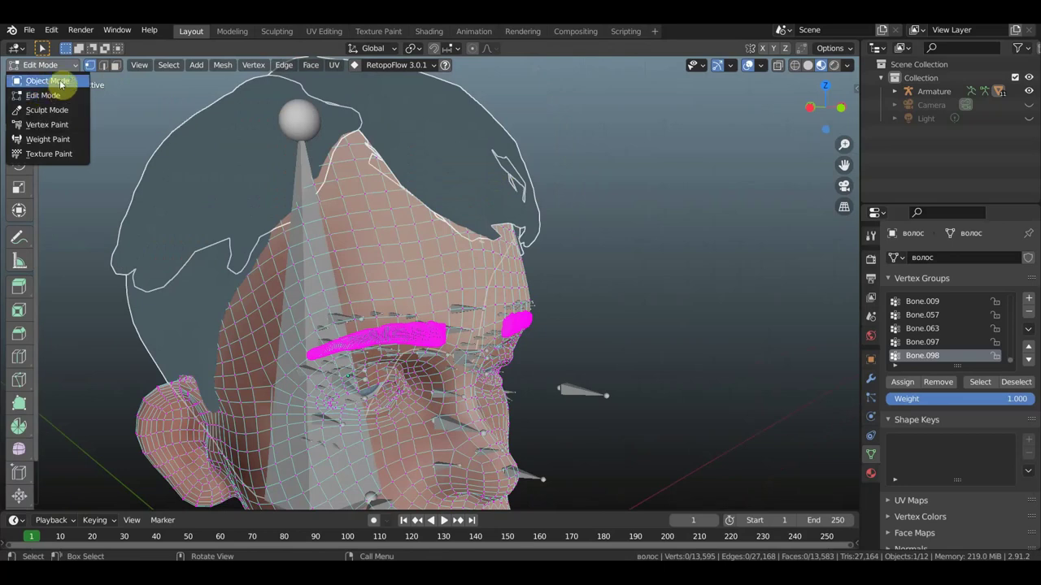
pyautogui.click(47, 80)
# Step: Select four hair pieces, starting with волос.002, and join them with Ctrl+J
pyautogui.moveTo(348, 121); pyautogui.dragTo(507, 192, button='middle')
pyautogui.moveTo(513, 229); pyautogui.dragTo(337, 229, button='middle')
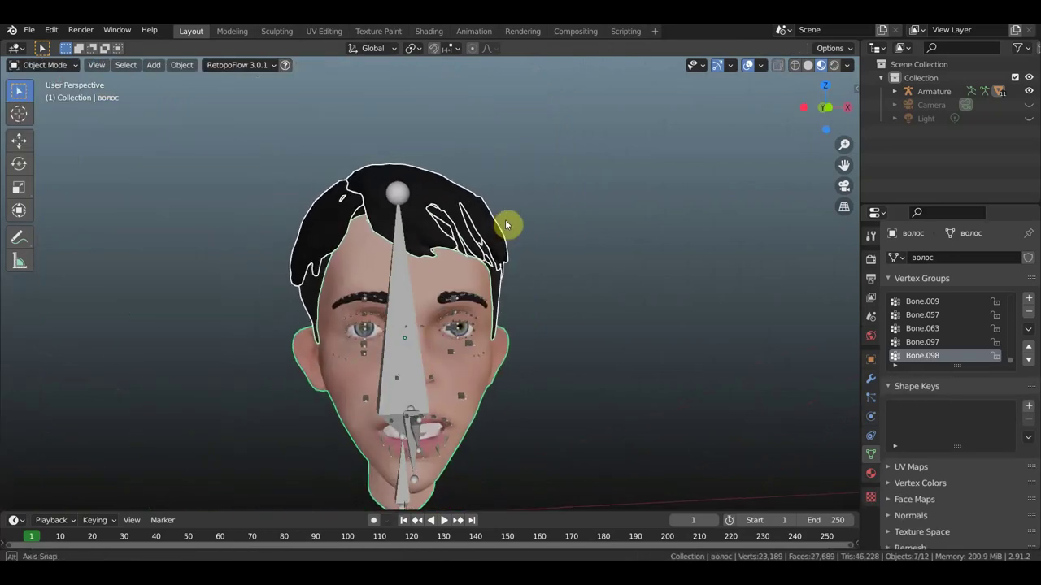
pyautogui.click(334, 229)
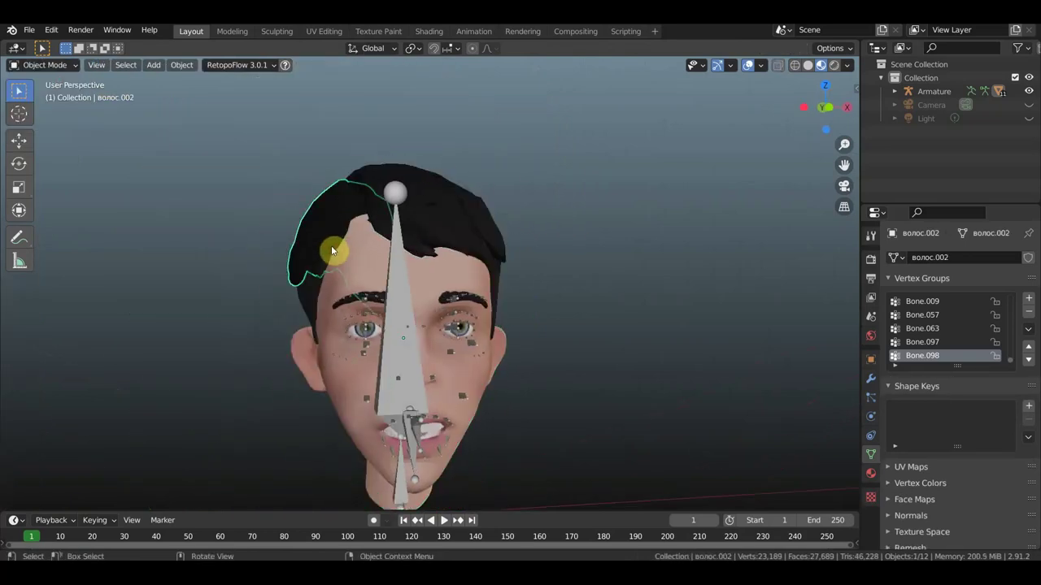
pyautogui.keyDown('shift'); pyautogui.click(436, 213); pyautogui.keyUp('shift')
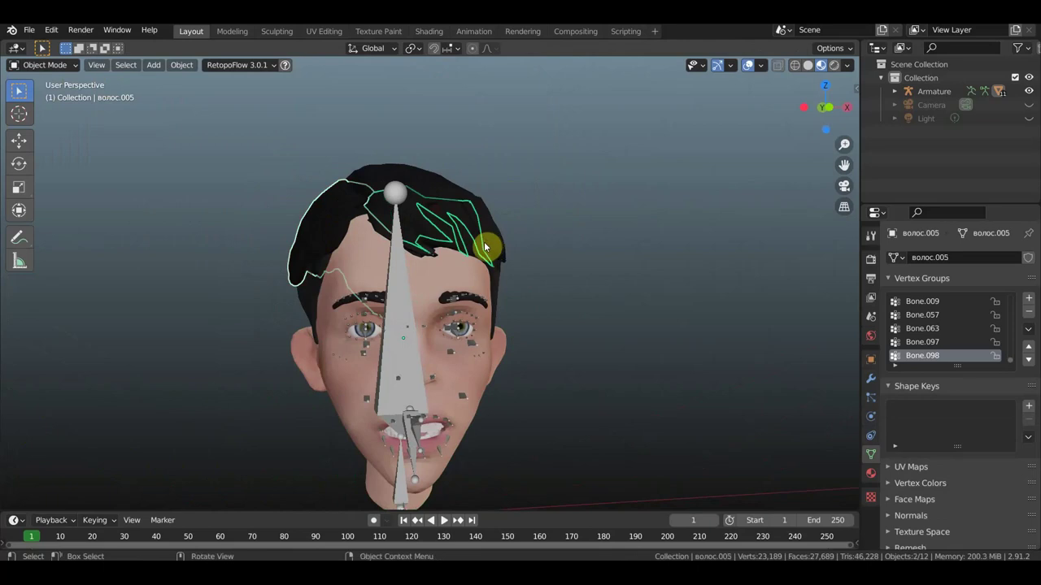
pyautogui.keyDown('shift'); pyautogui.click(447, 187); pyautogui.keyUp('shift')
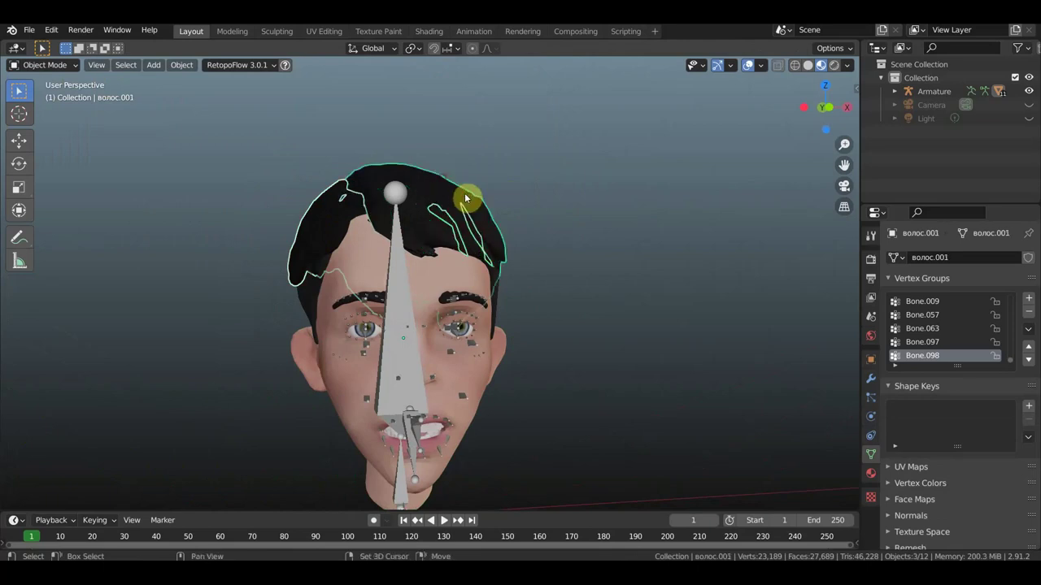
pyautogui.keyDown('shift'); pyautogui.click(500, 288); pyautogui.keyUp('shift')
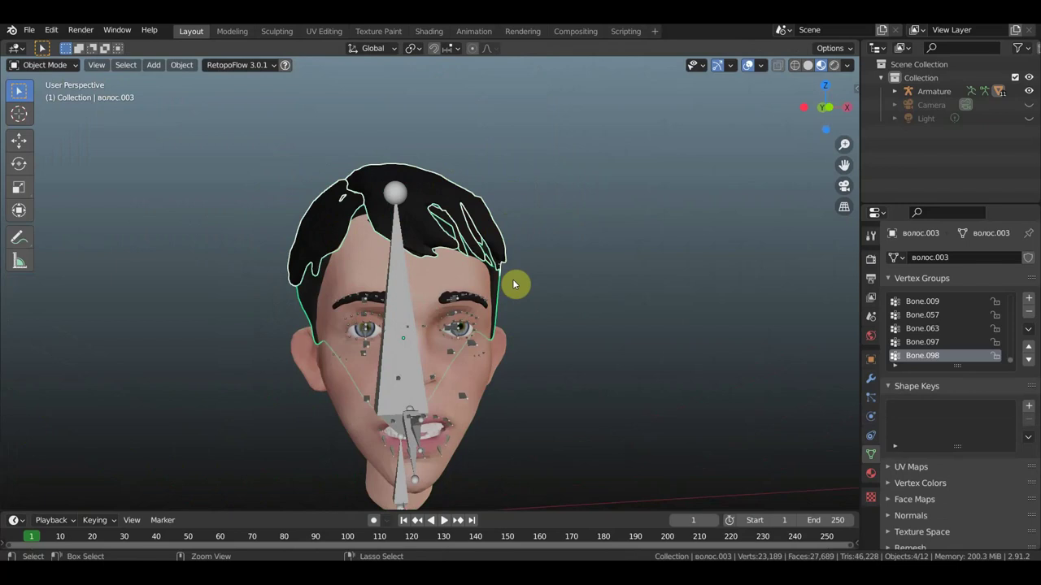
pyautogui.hotkey('ctrl', 'j')
# Step: Lift the joined hair off the head and delete it
pyautogui.moveTo(518, 279); pyautogui.dragTo(627, 285, button='middle')
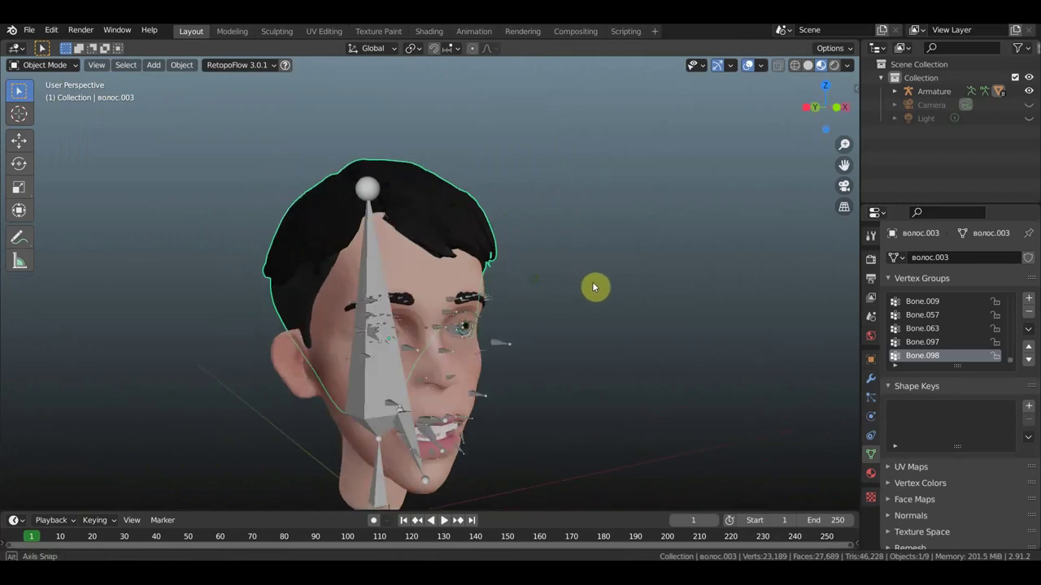
pyautogui.click(19, 143)
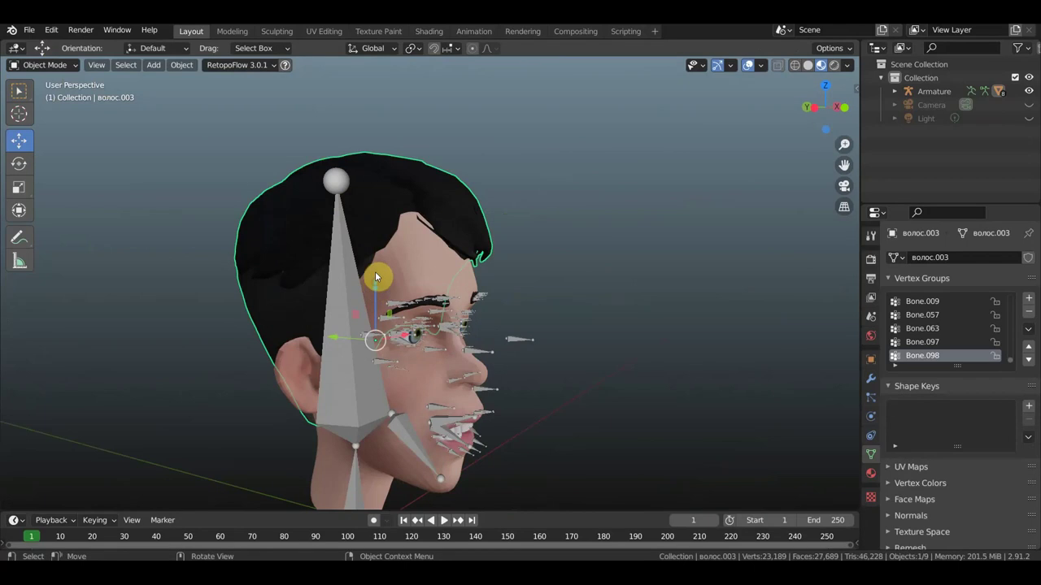
pyautogui.moveTo(375, 273)
pyautogui.mouseDown()
pyautogui.moveTo(374, 218)
pyautogui.moveTo(382, 266)
pyautogui.mouseUp()
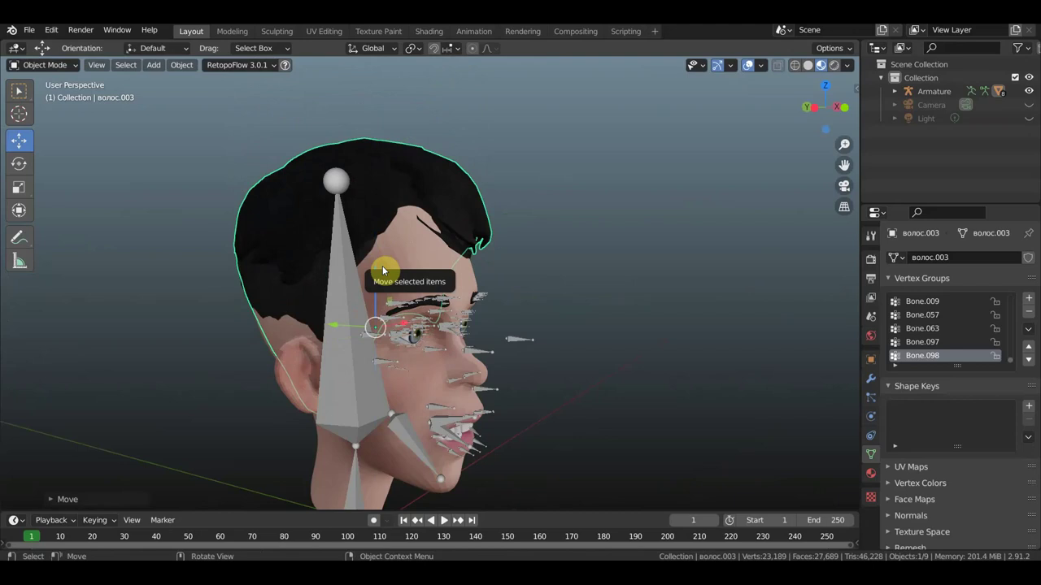
pyautogui.press('Delete')
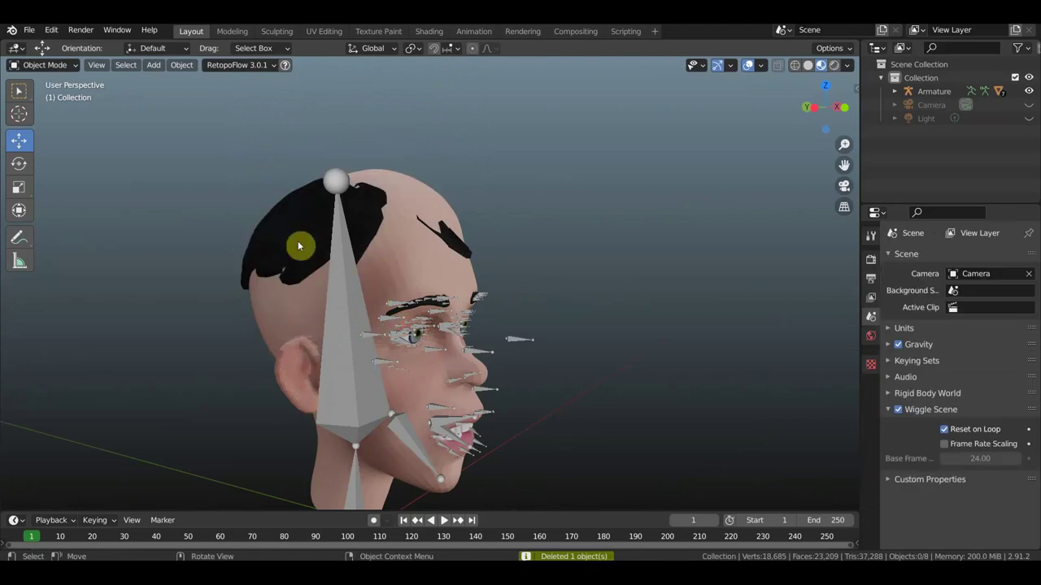
# Step: Delete the remaining hair pieces волос.004 and волос.006, then check side and front views
pyautogui.click(294, 243)
pyautogui.press('Delete')
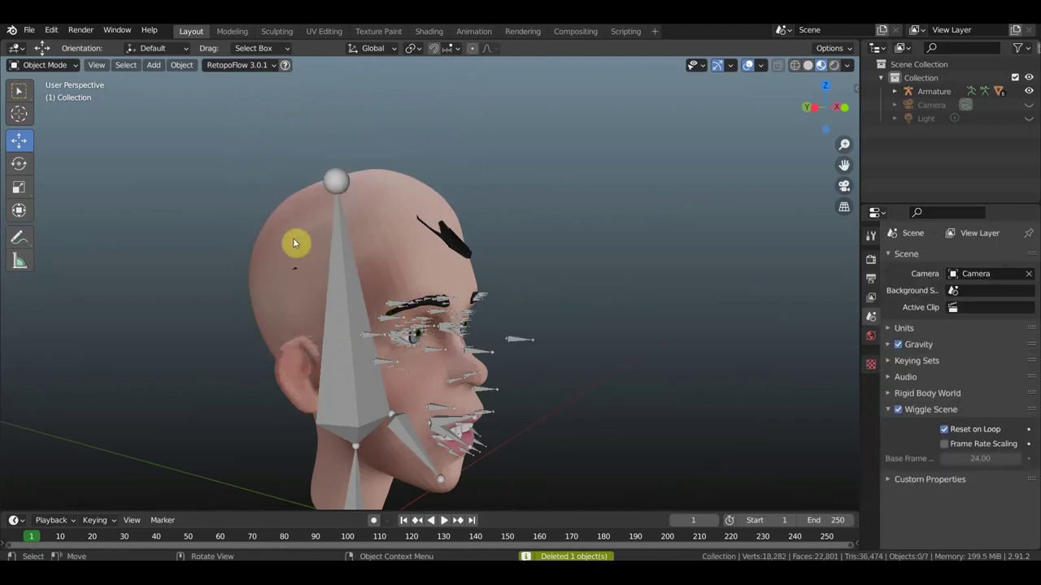
pyautogui.click(453, 245)
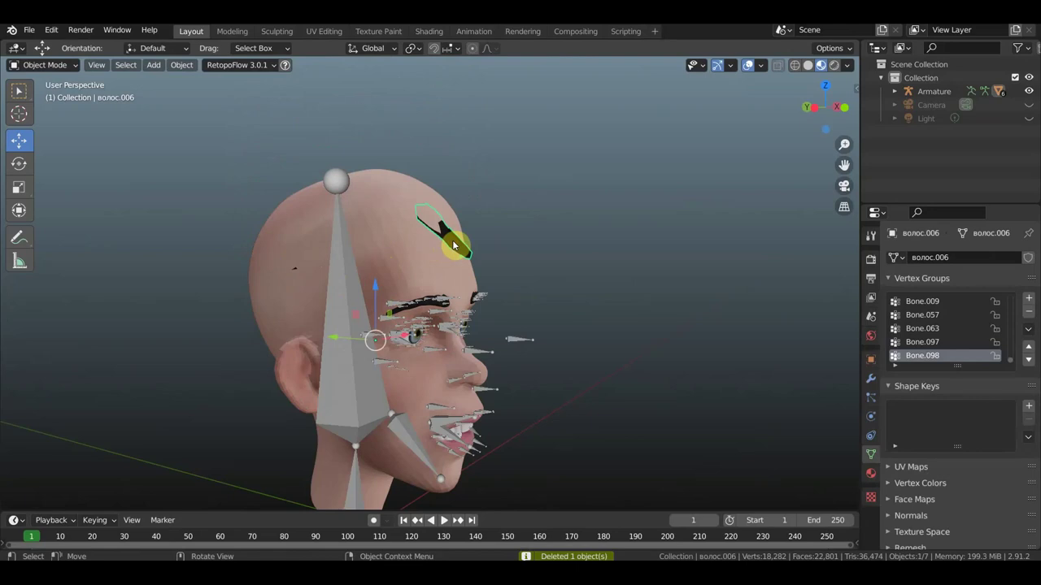
pyautogui.press('Delete')
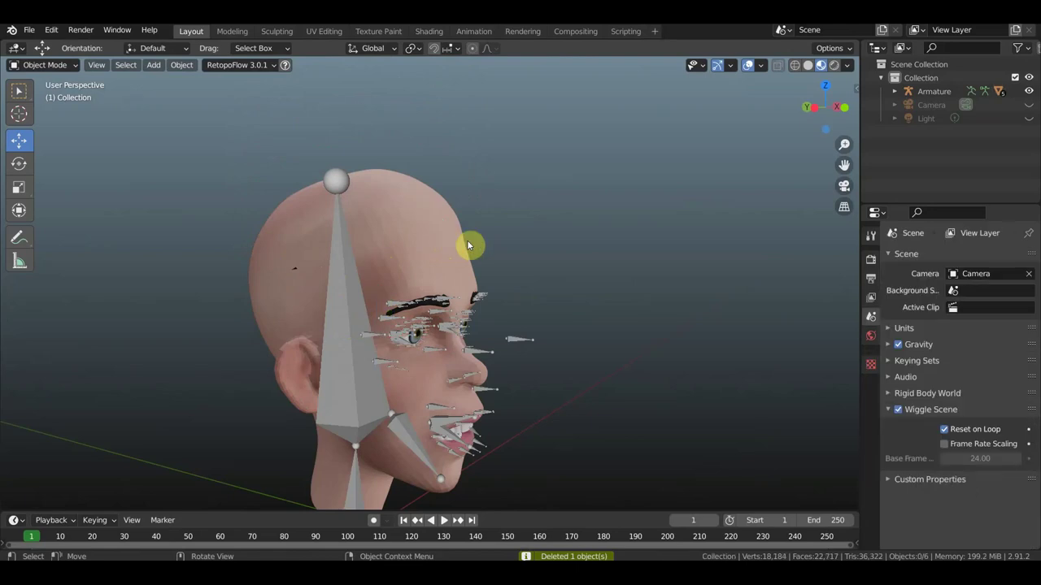
pyautogui.press('KP_3')
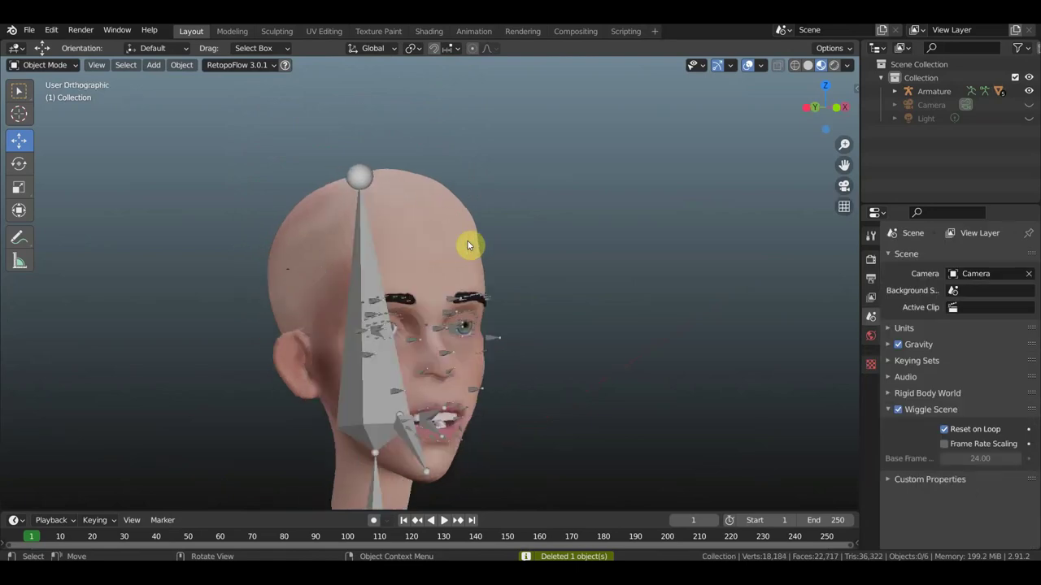
pyautogui.press('KP_1')
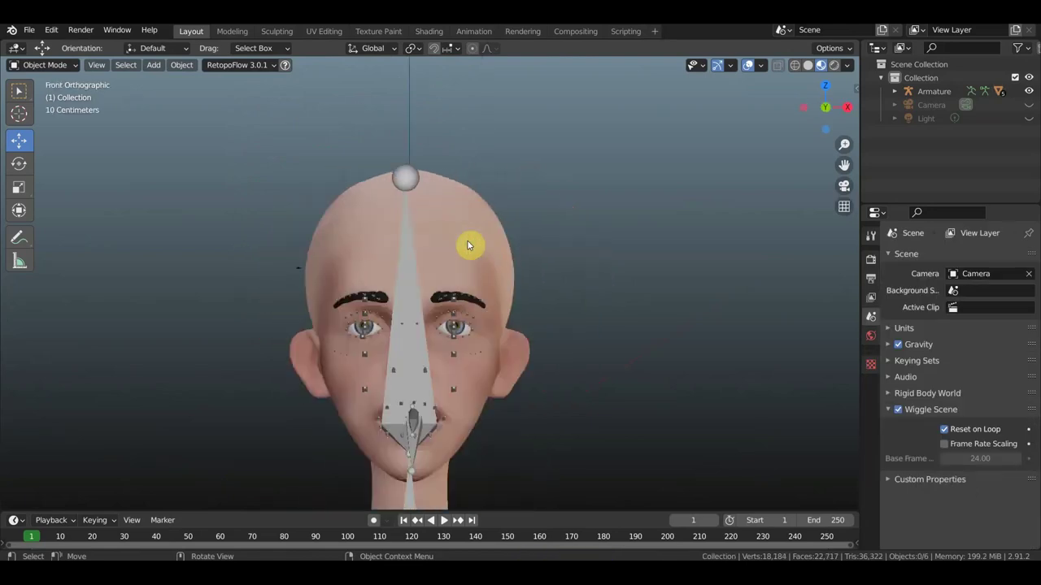
# Step: Import the Wavefront file волос.OBJ via File > Import
pyautogui.click(29, 30)
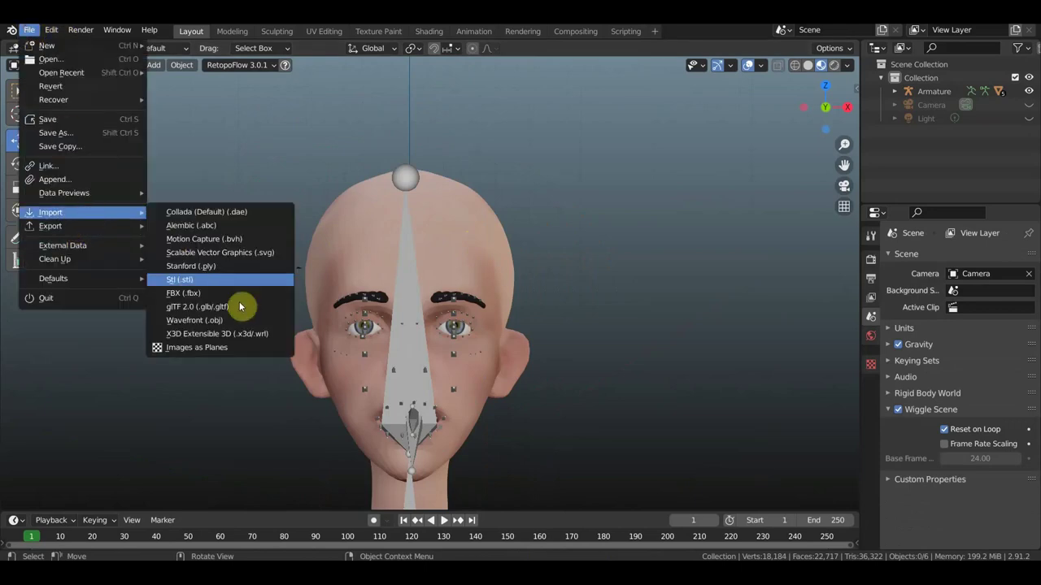
pyautogui.moveTo(51, 213)
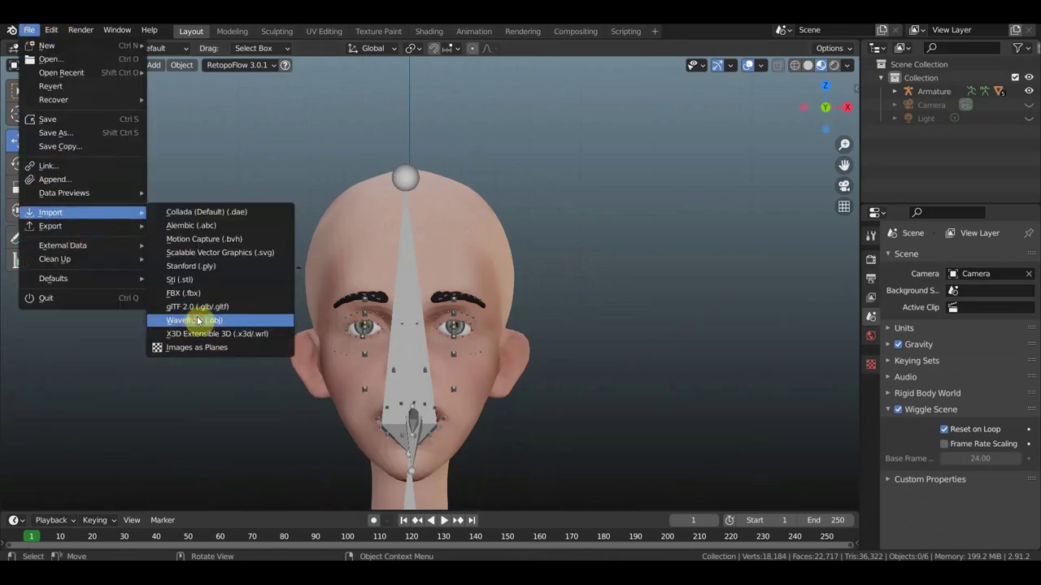
pyautogui.click(187, 321)
pyautogui.scroll(-2, 520, 275)
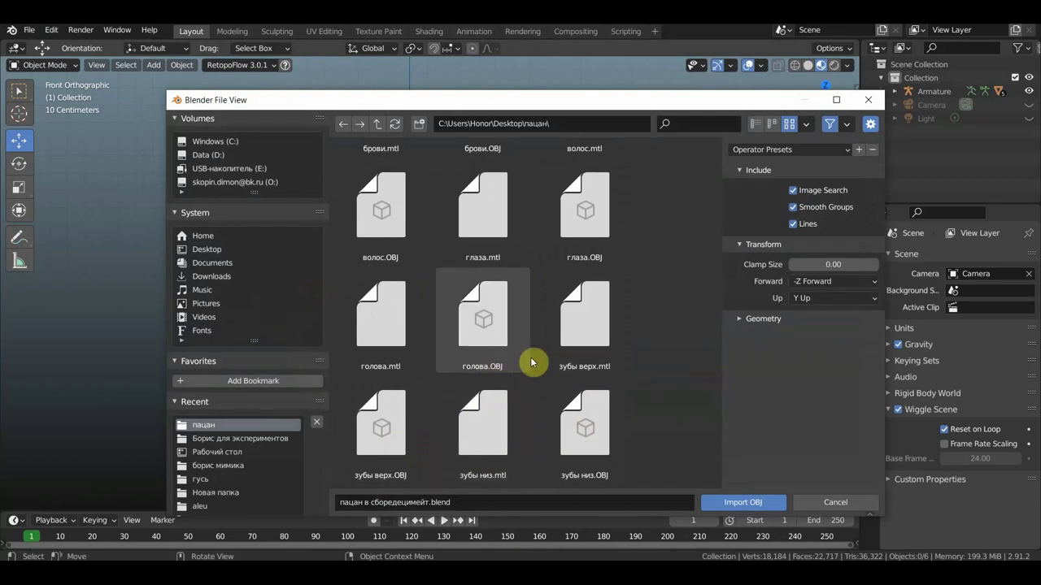
pyautogui.scroll(2, 532, 362)
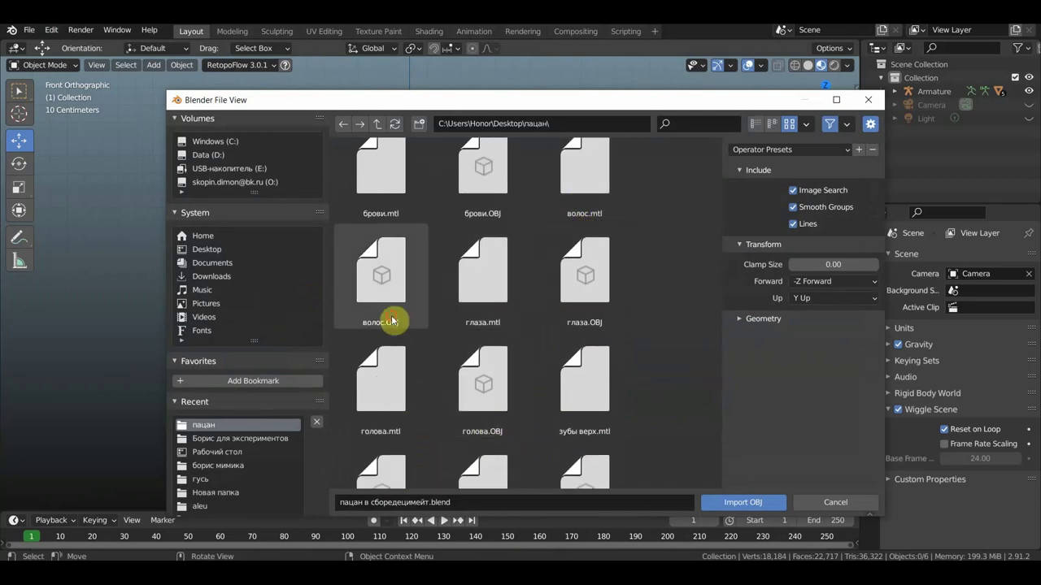
pyautogui.click(392, 321)
pyautogui.click(773, 502)
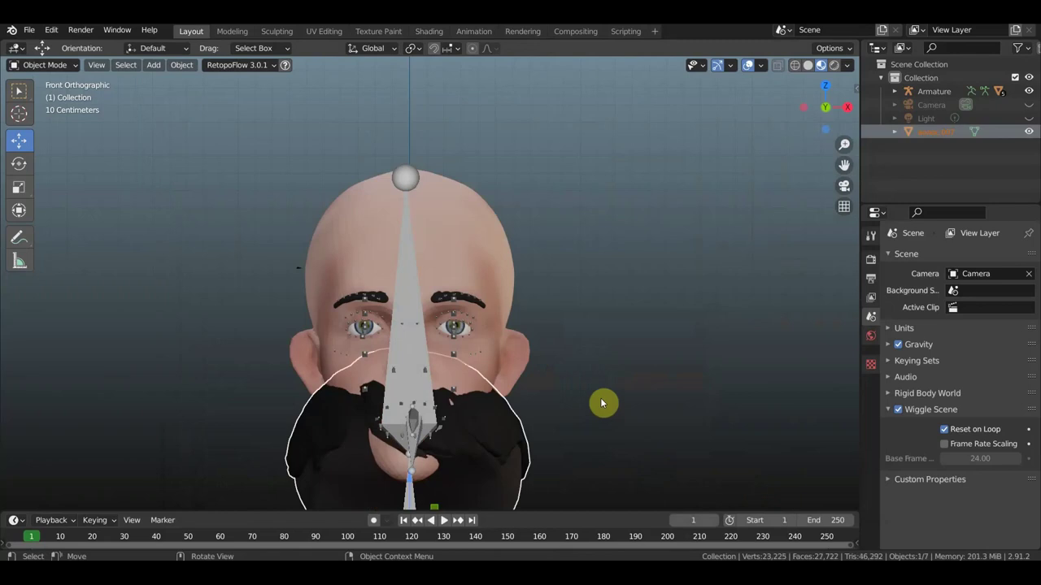
# Step: Move the hair up onto the head, then slide it along Y in Right view
pyautogui.scroll(-2, 600, 397)
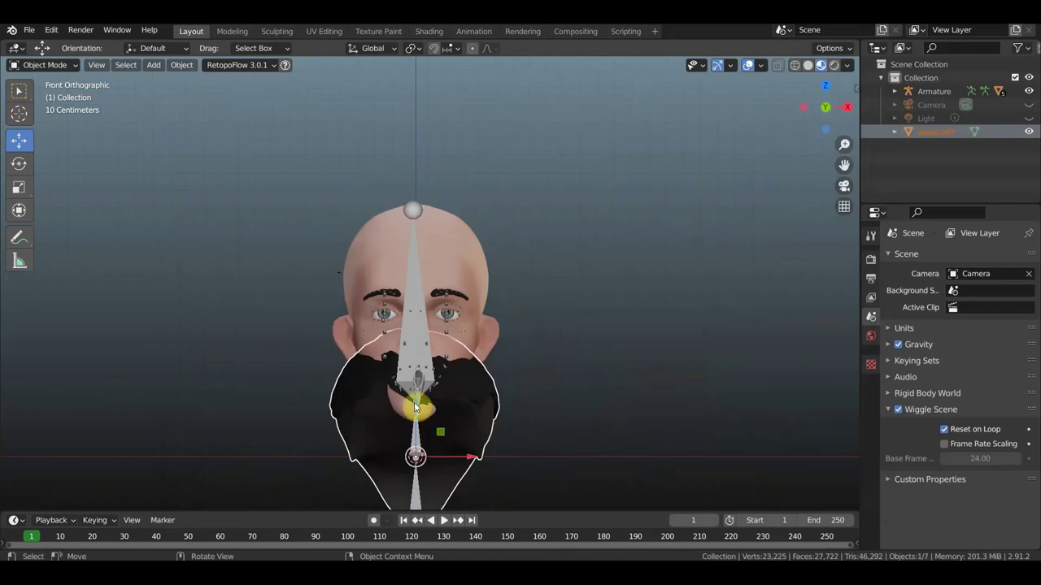
pyautogui.press('g')
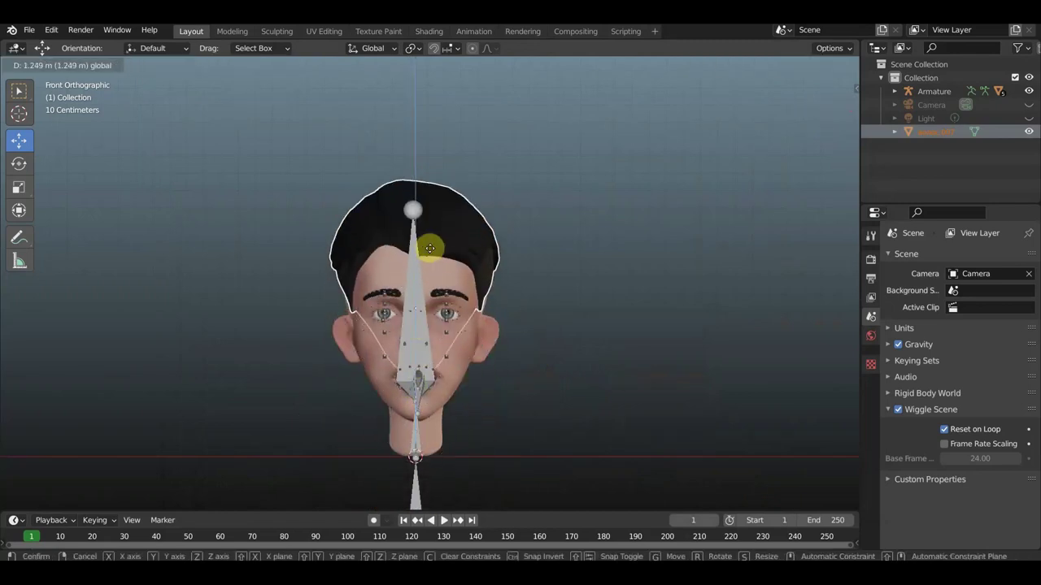
pyautogui.click(426, 260)
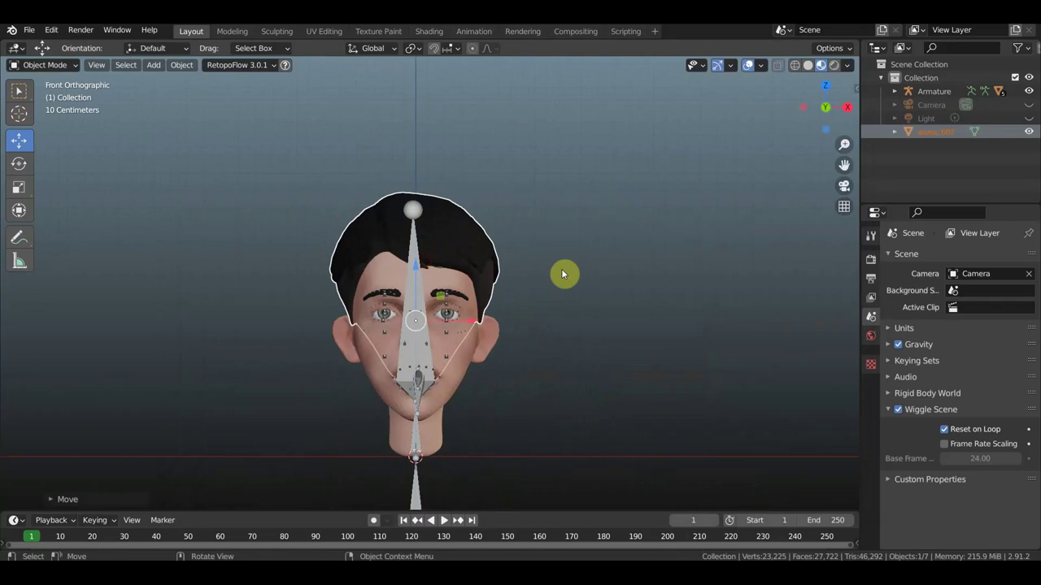
pyautogui.moveTo(562, 274)
pyautogui.mouseDown(button='middle')
pyautogui.moveTo(520, 295)
pyautogui.moveTo(449, 285)
pyautogui.moveTo(413, 295)
pyautogui.moveTo(508, 309)
pyautogui.mouseUp(button='middle')
pyautogui.press('KP_3')
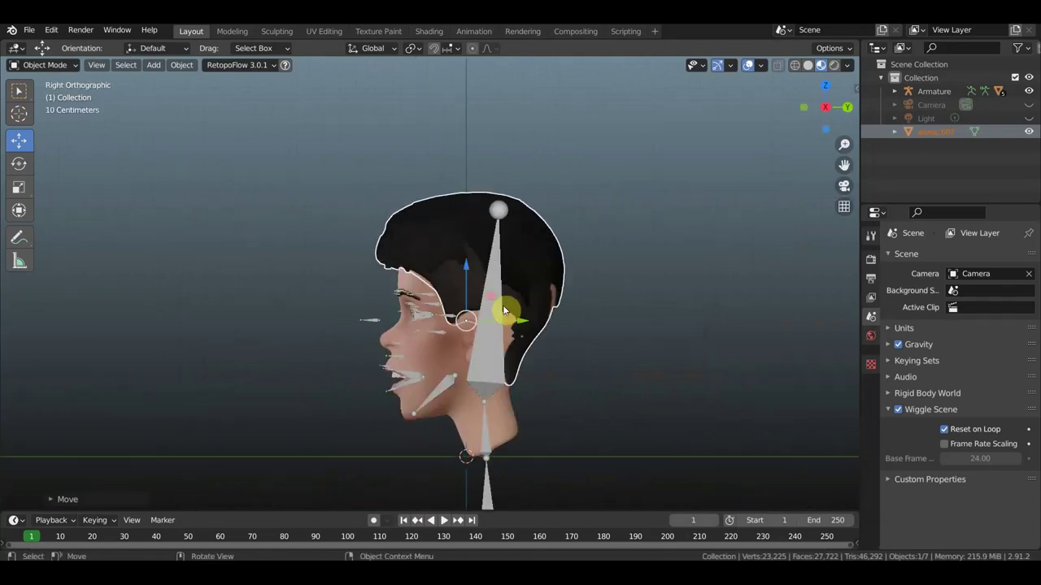
pyautogui.press('g')
pyautogui.press('y')
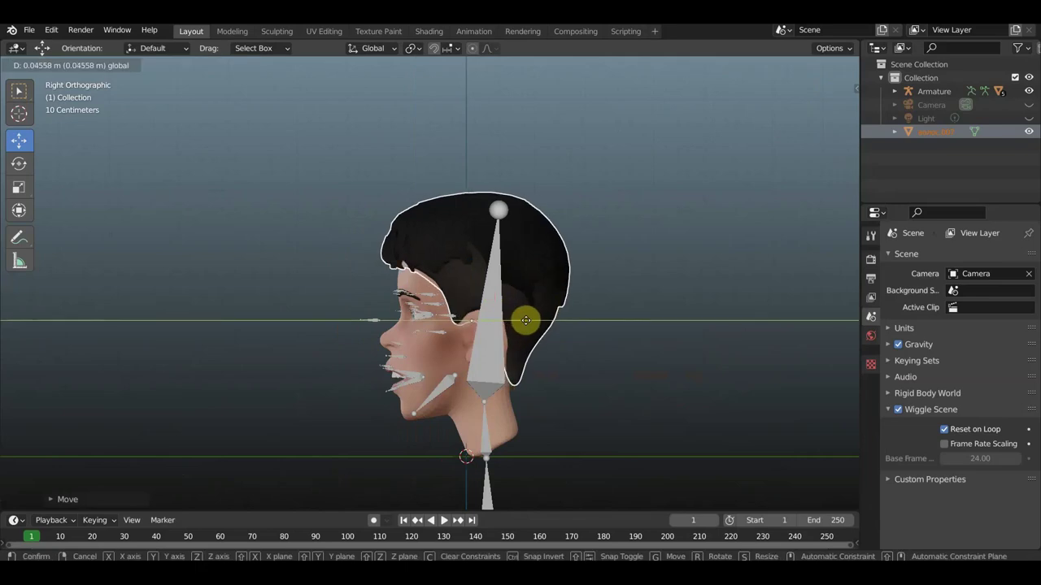
pyautogui.click(526, 321)
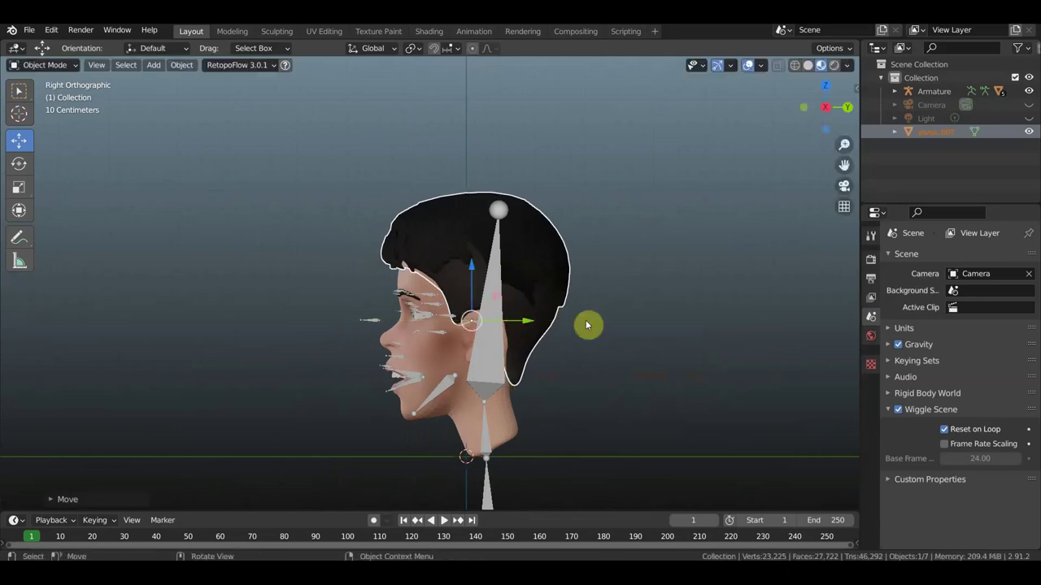
# Step: Orbit back to a near-front view of the face and select the armature
pyautogui.moveTo(586, 321); pyautogui.dragTo(711, 322, button='middle')
pyautogui.scroll(2, 621, 306)
pyautogui.moveTo(624, 309); pyautogui.dragTo(657, 306, button='middle')
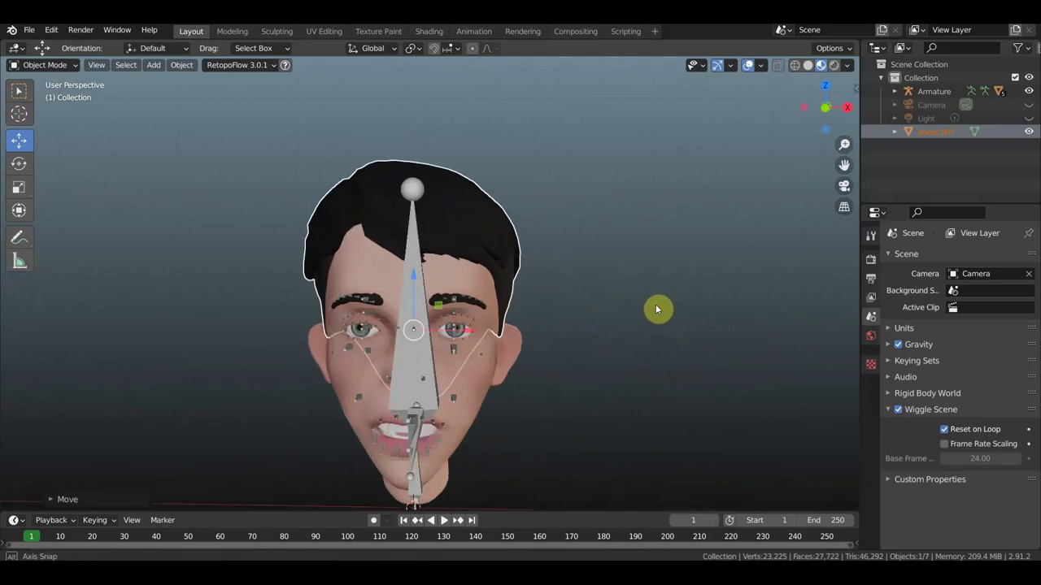
pyautogui.scroll(2, 467, 297)
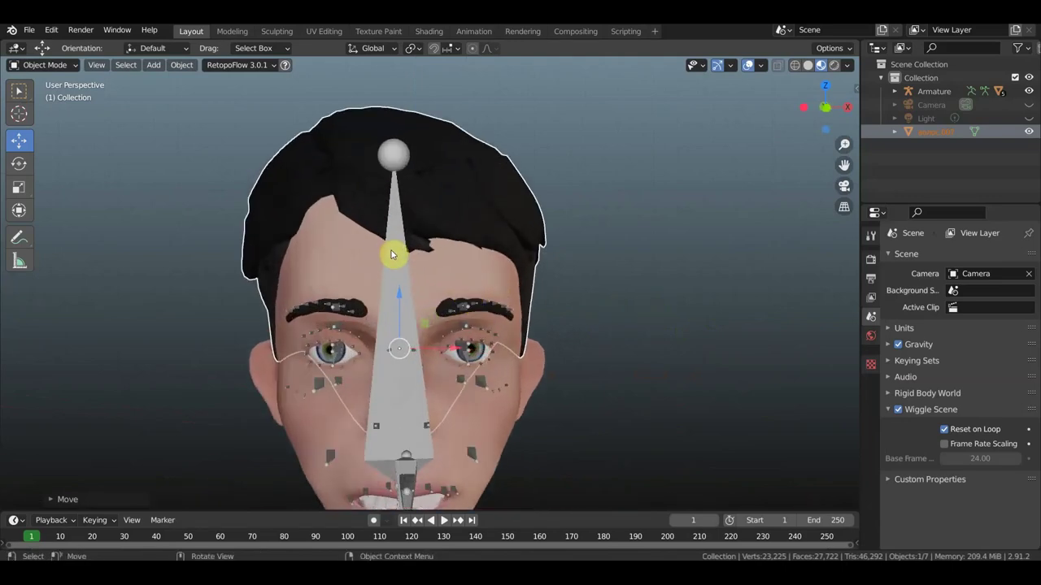
pyautogui.click(392, 244)
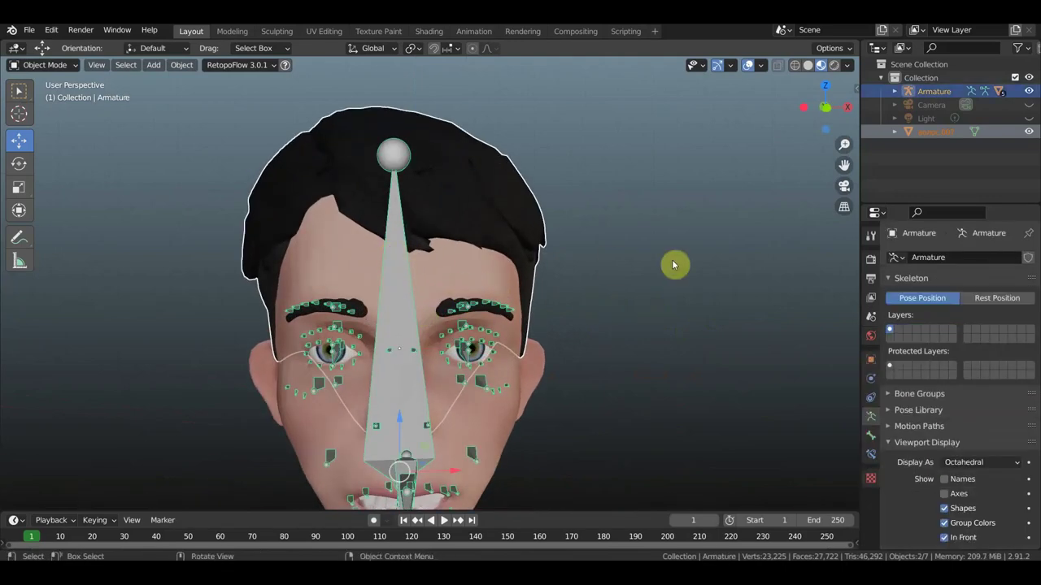
# Step: In Pose Mode, parent the hair to the head bone Bone.002 with Ctrl+P
pyautogui.click(54, 66)
pyautogui.click(52, 112)
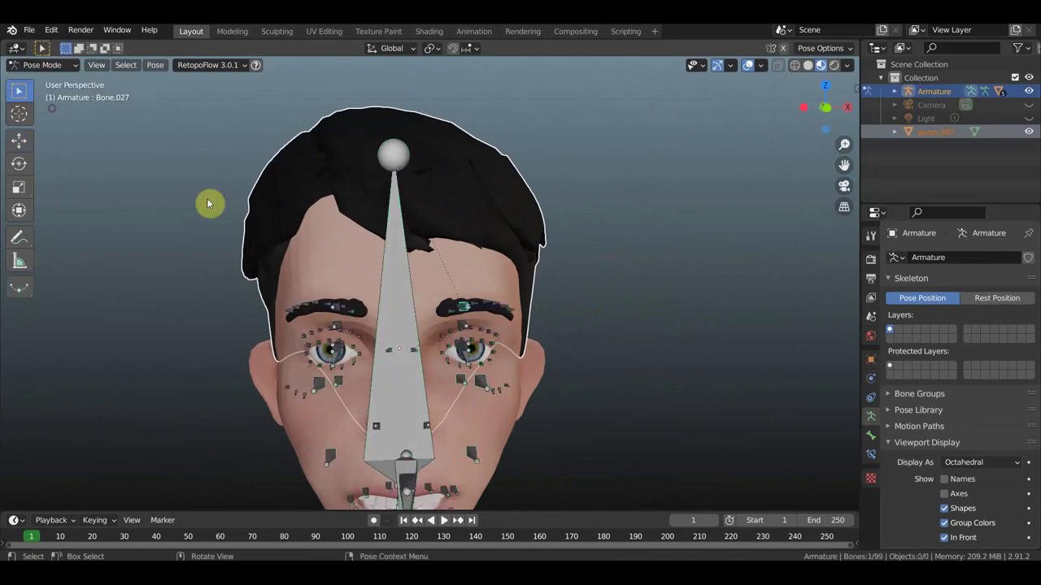
pyautogui.click(390, 271)
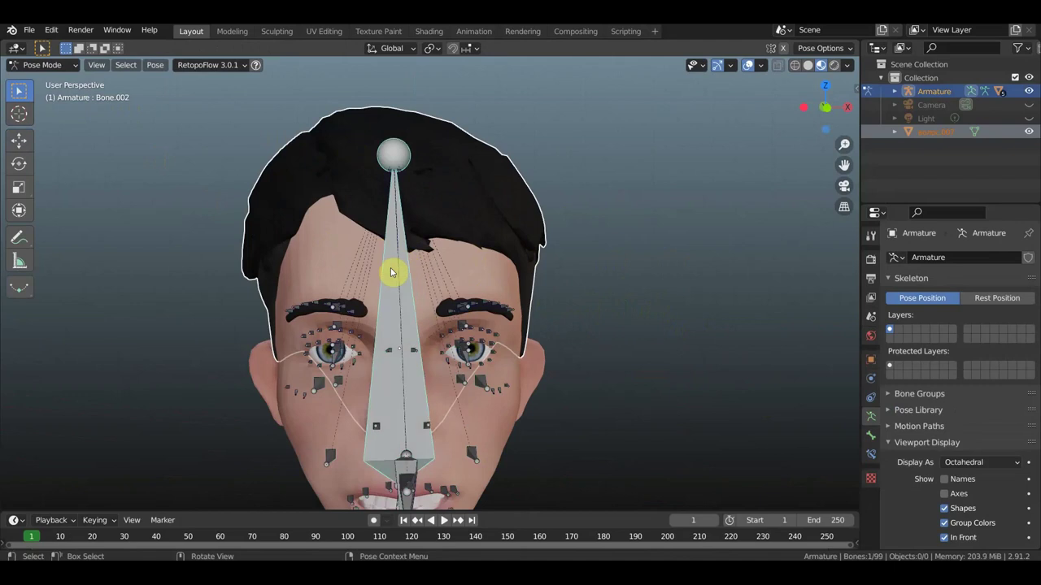
pyautogui.hotkey('ctrl', 'p')
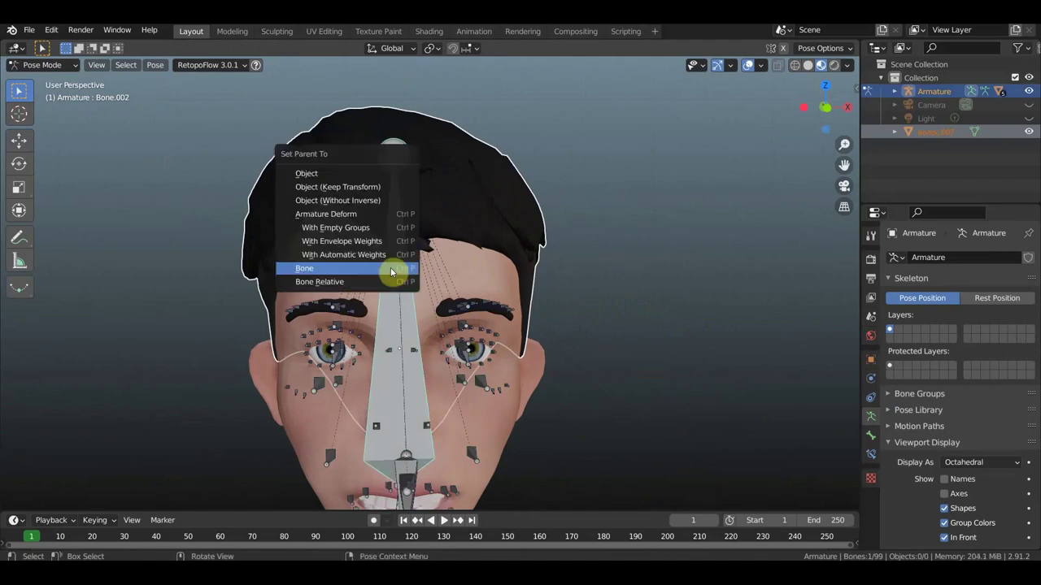
pyautogui.click(391, 268)
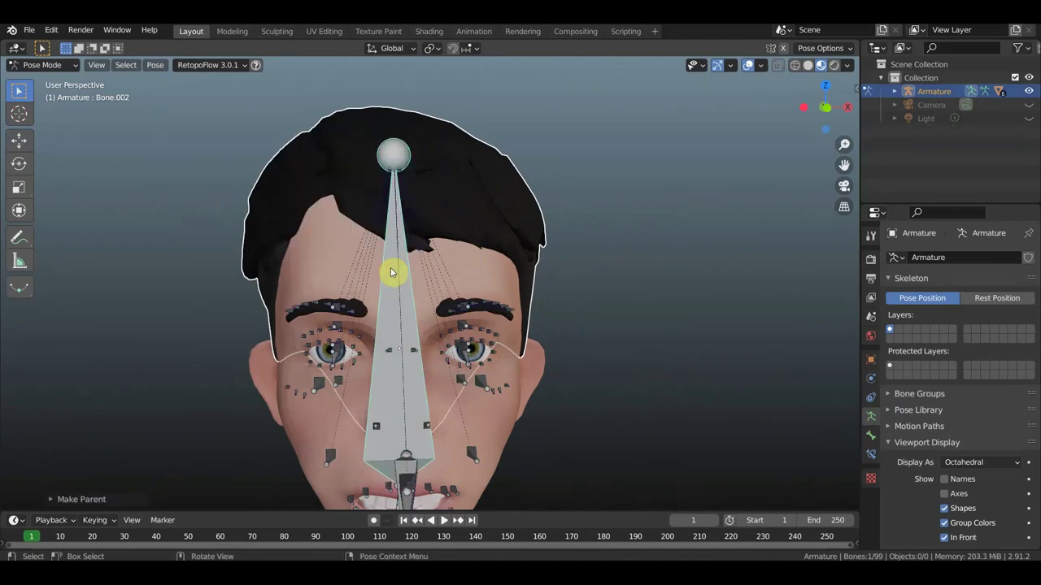
# Step: Return to Object Mode, reselect the armature, and switch it back into Pose Mode
pyautogui.click(50, 65)
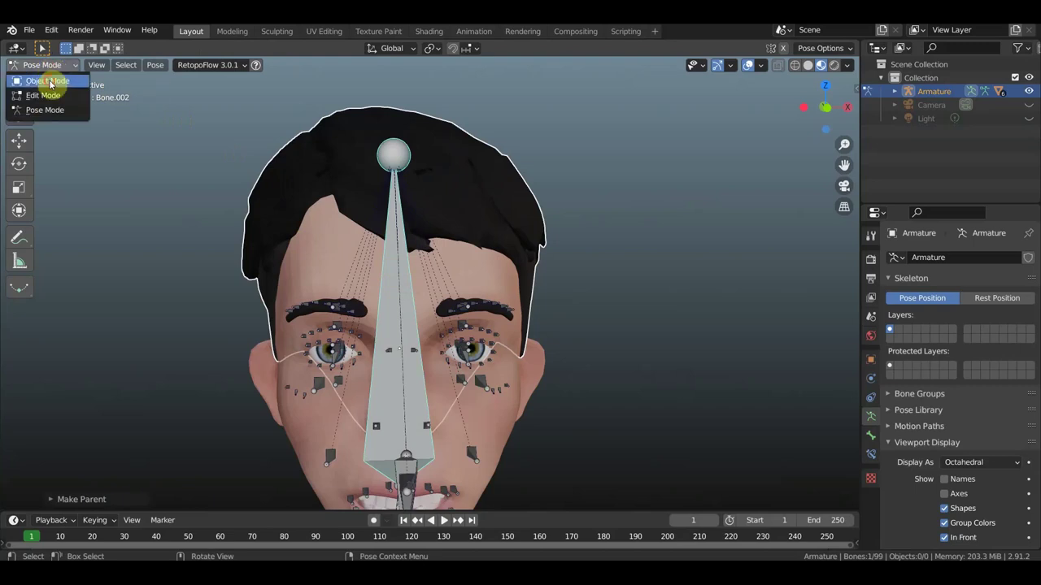
pyautogui.click(46, 82)
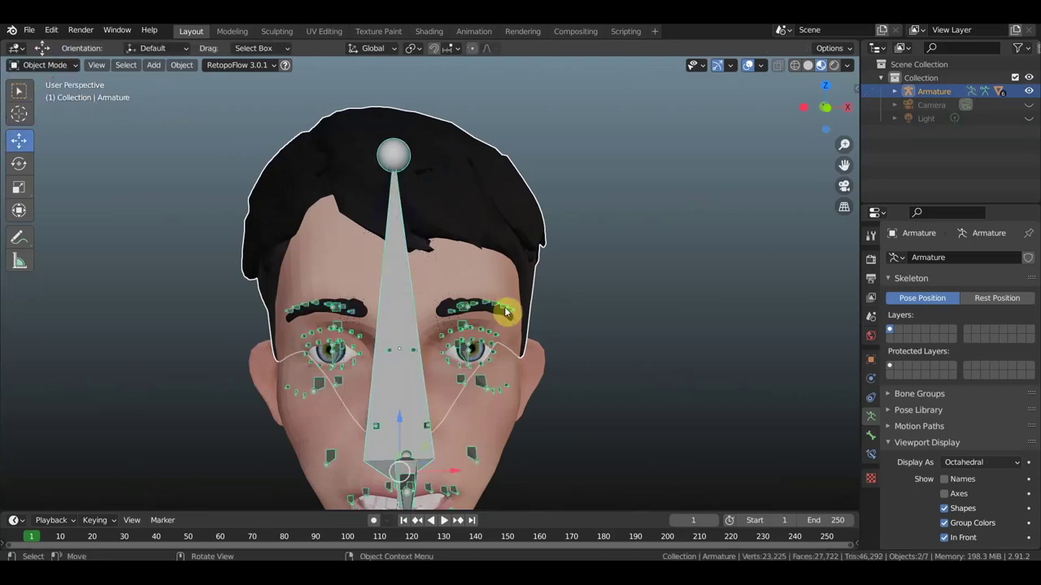
pyautogui.click(400, 291)
pyautogui.click(400, 291)
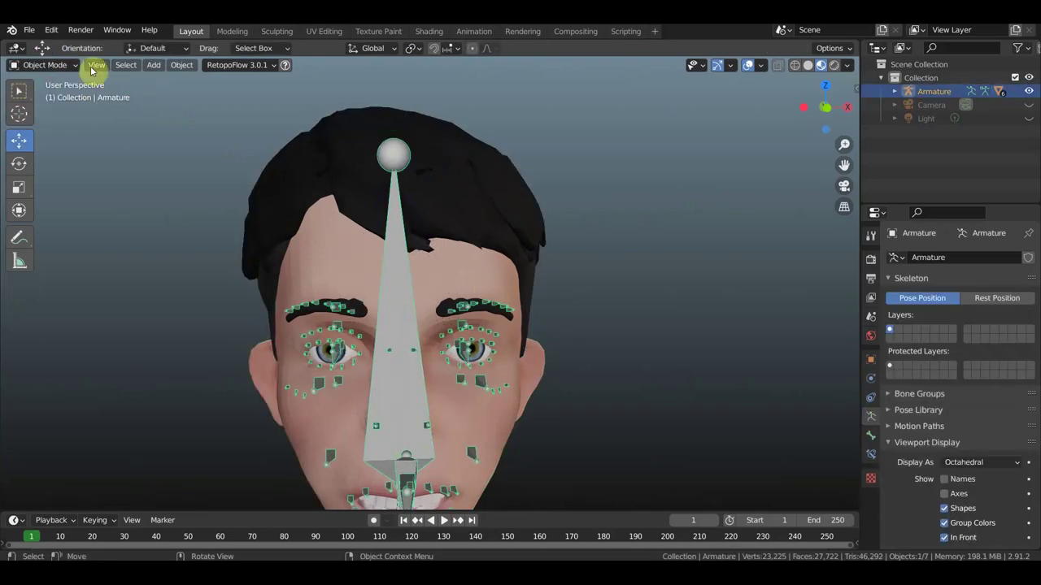
pyautogui.click(46, 65)
pyautogui.click(53, 112)
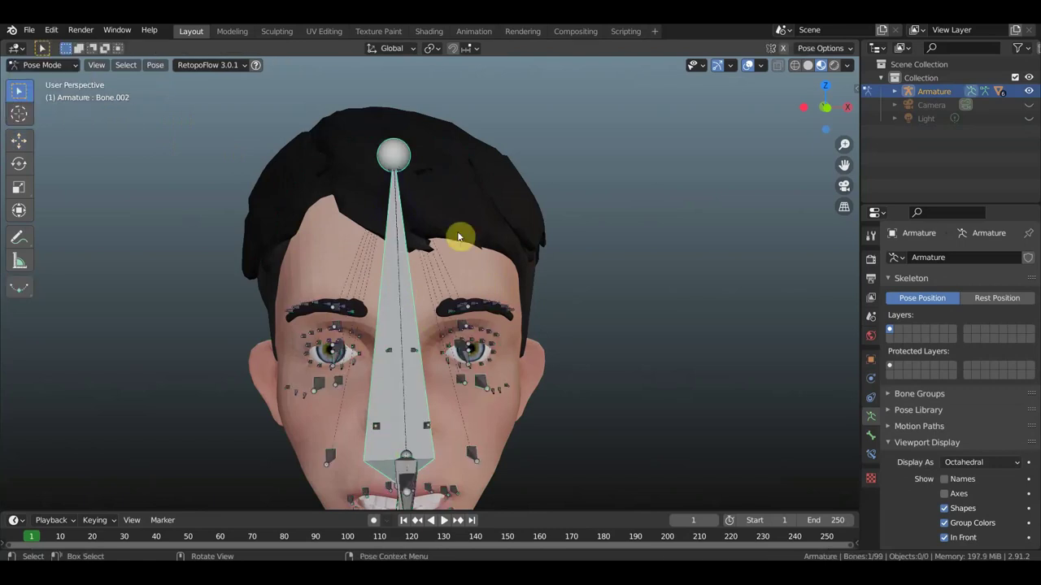
# Step: Test-rotate the head bone from the right side view, then undo it
pyautogui.press('KP_3')
pyautogui.scroll(-2, 628, 276)
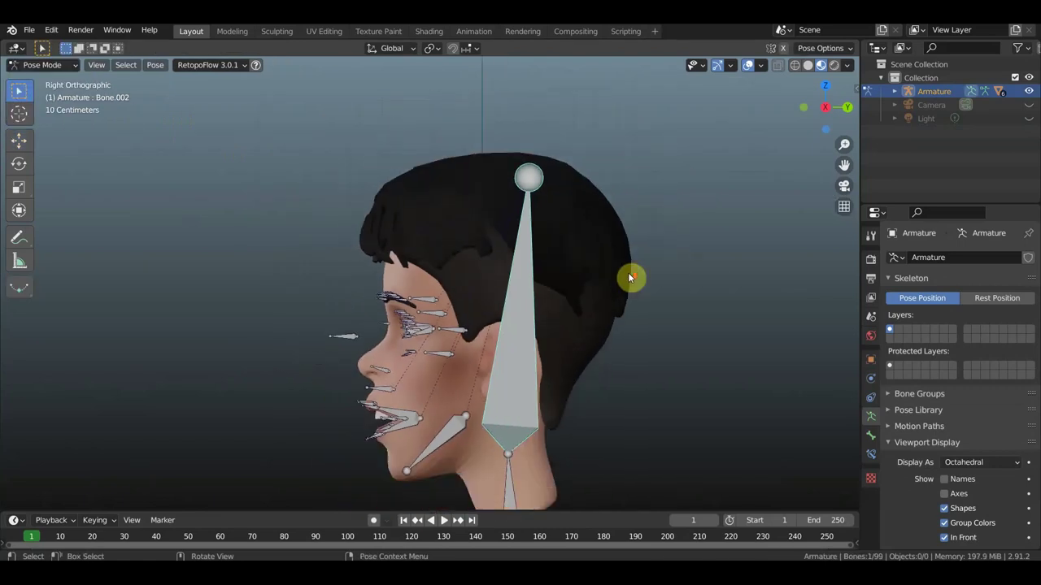
pyautogui.scroll(-1, 631, 279)
pyautogui.press('r')
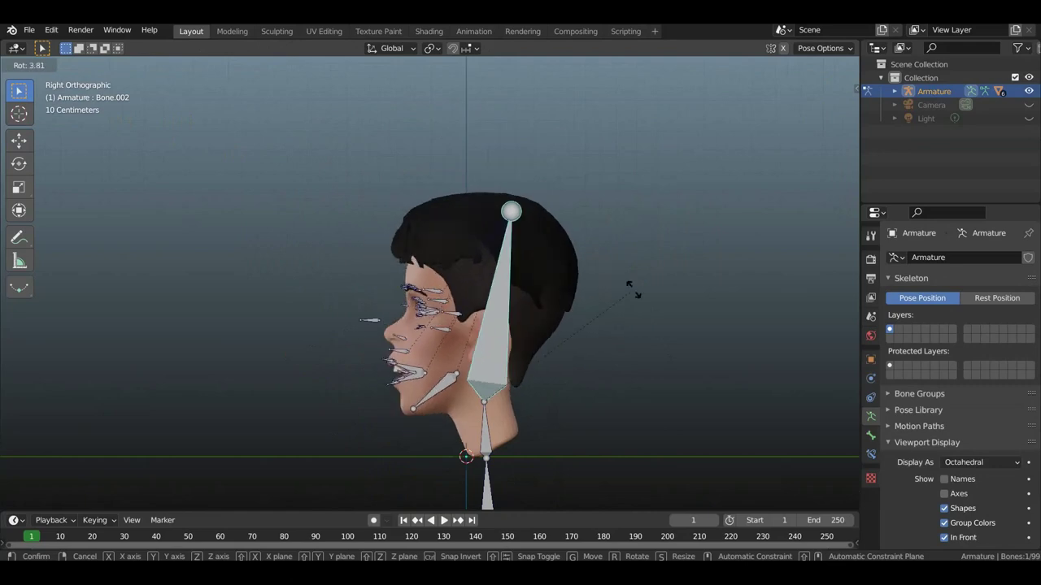
pyautogui.click(634, 292)
pyautogui.hotkey('ctrl', 'z')
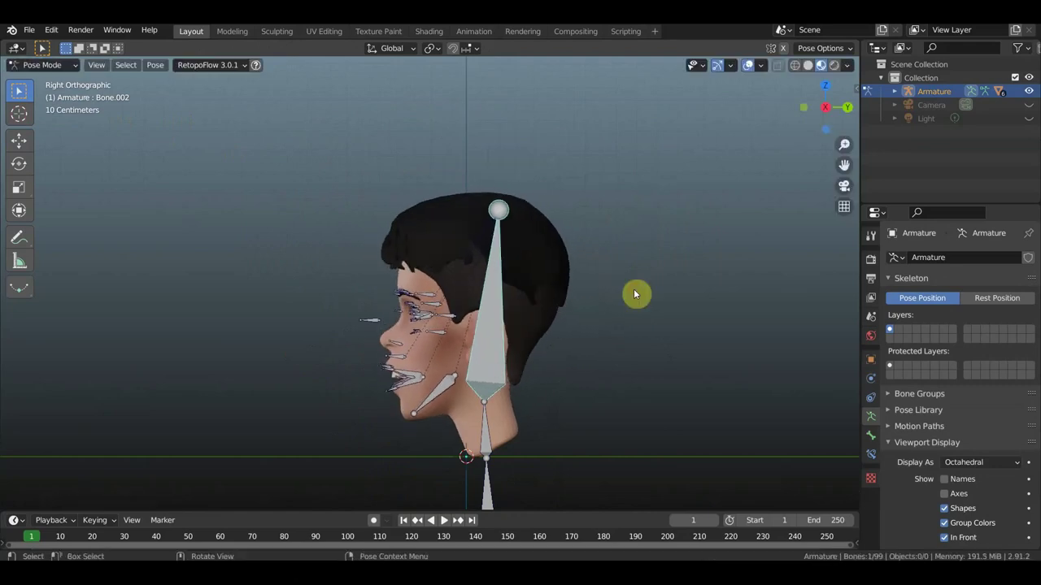
# Step: Test-rotate eyebrow bone Bone.027 near the eye, then select Bone.002 and open the mode list
pyautogui.scroll(1, 634, 289)
pyautogui.scroll(2, 639, 286)
pyautogui.keyDown('shift'); pyautogui.moveTo(640, 285); pyautogui.dragTo(645, 216, button='middle'); pyautogui.keyUp('shift')
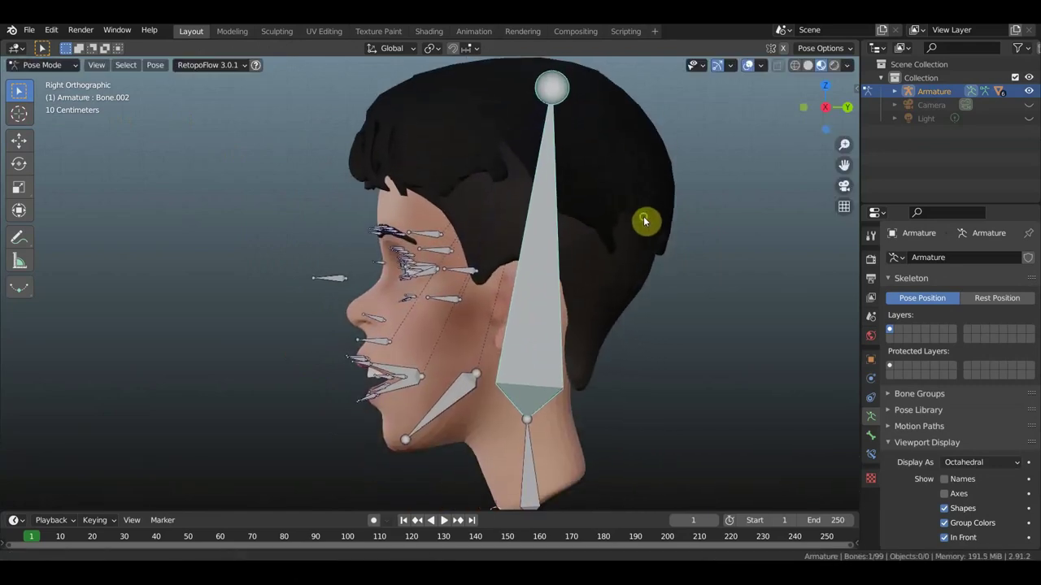
pyautogui.scroll(2, 446, 214)
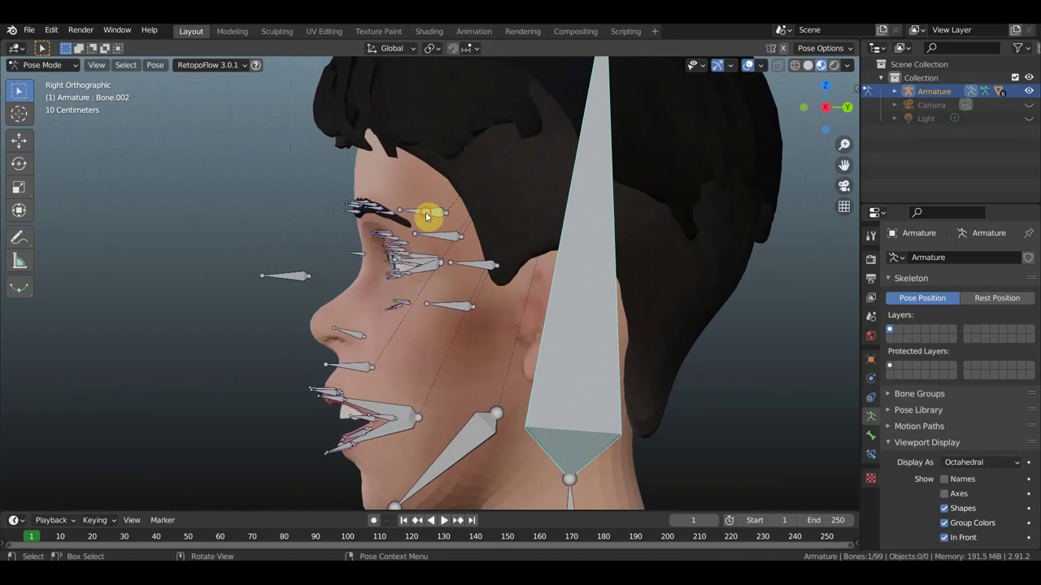
pyautogui.click(516, 262)
pyautogui.press('r')
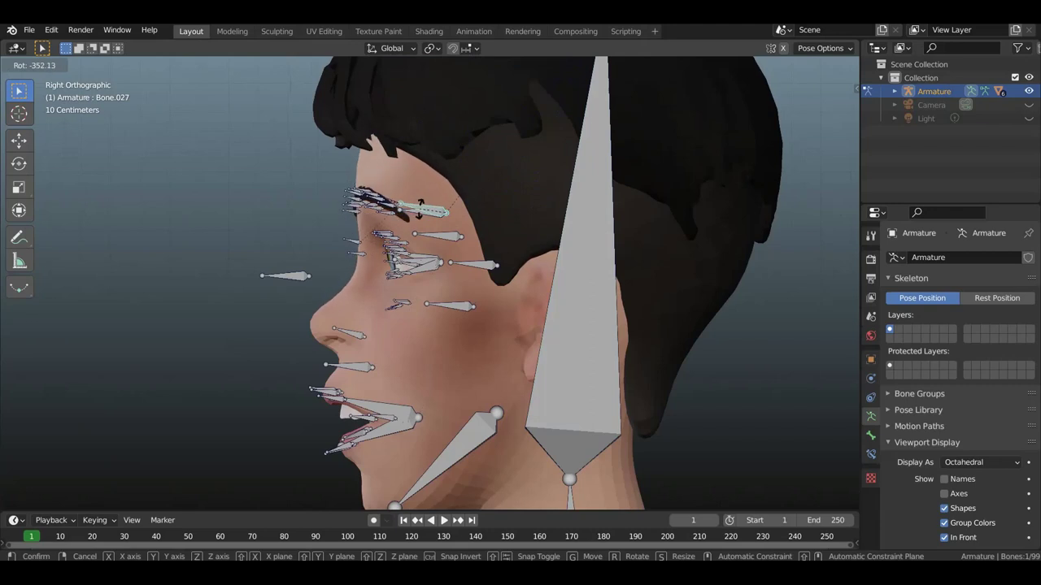
pyautogui.click(420, 210)
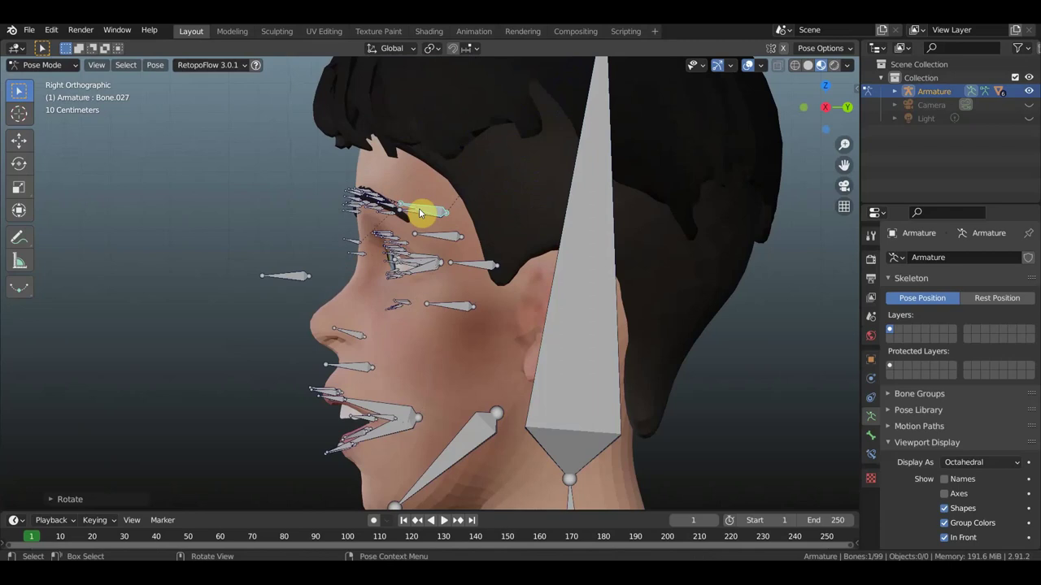
pyautogui.click(419, 210)
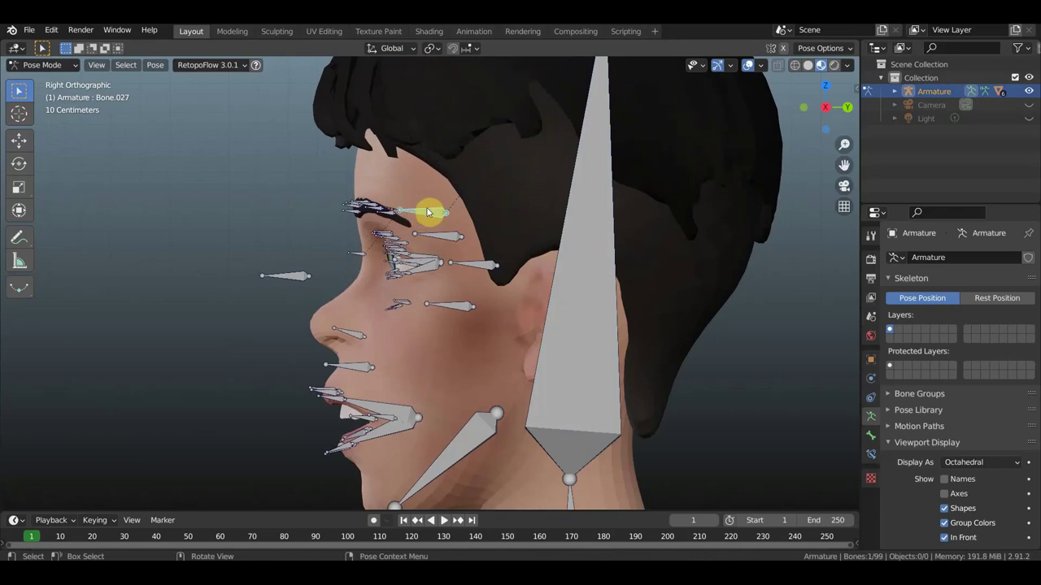
pyautogui.click(583, 264)
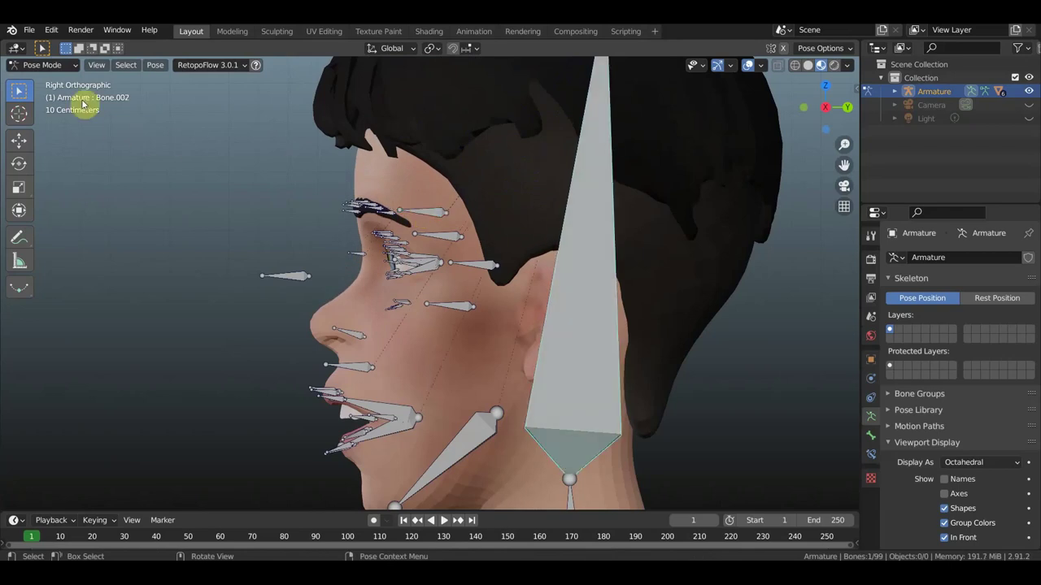
pyautogui.click(42, 65)
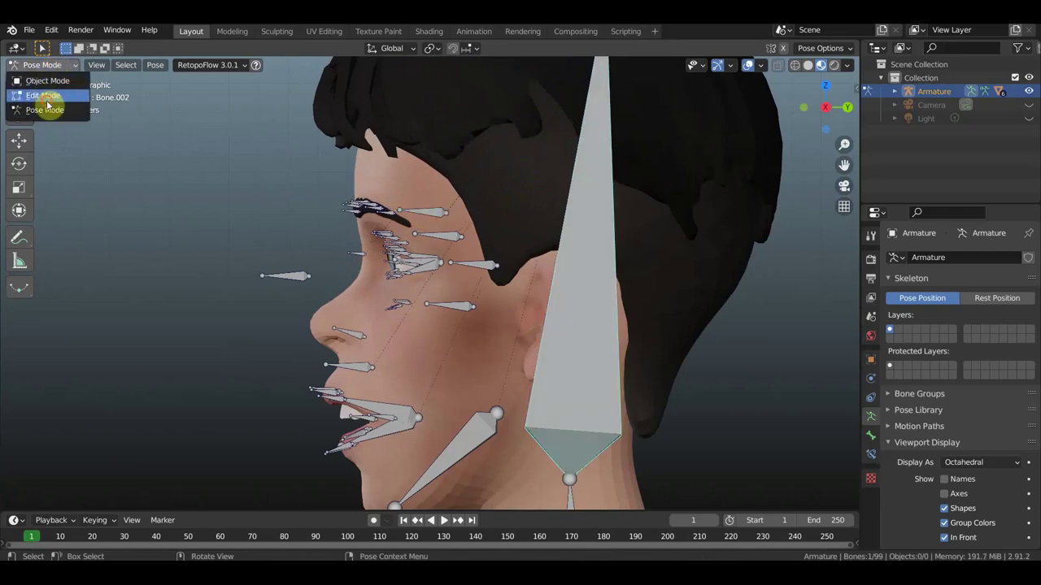
# Step: In Edit Mode, duplicate eye bone Bone.099 above the eye and lengthen it
pyautogui.click(46, 101)
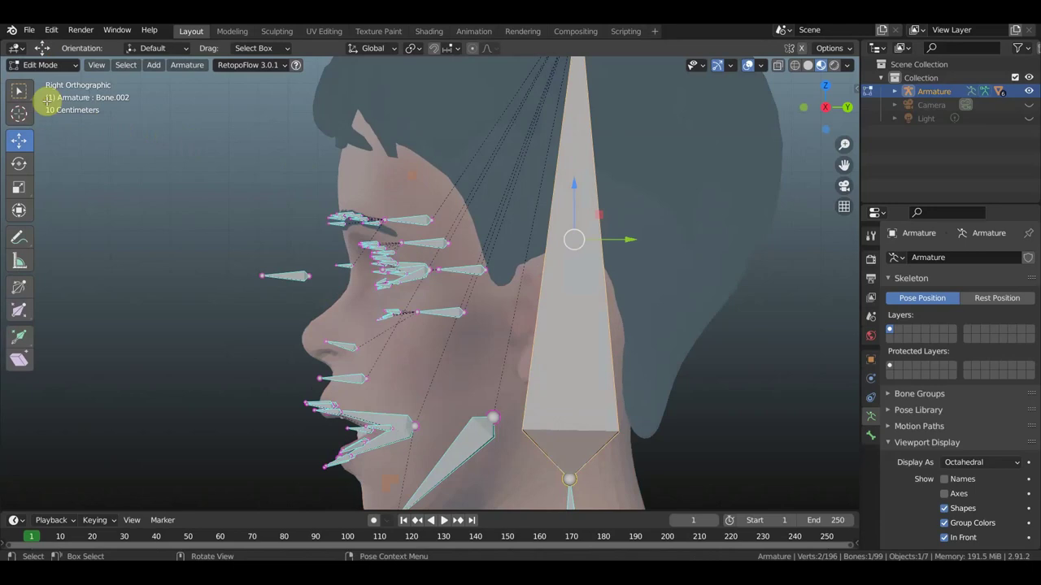
pyautogui.click(413, 225)
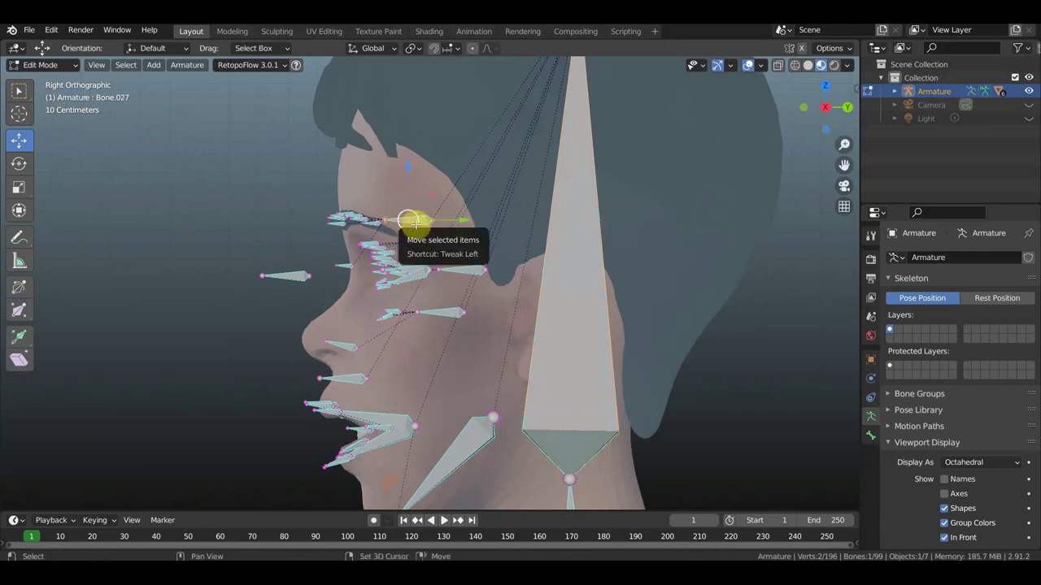
pyautogui.hotkey('shift', 'd')
pyautogui.click(433, 166)
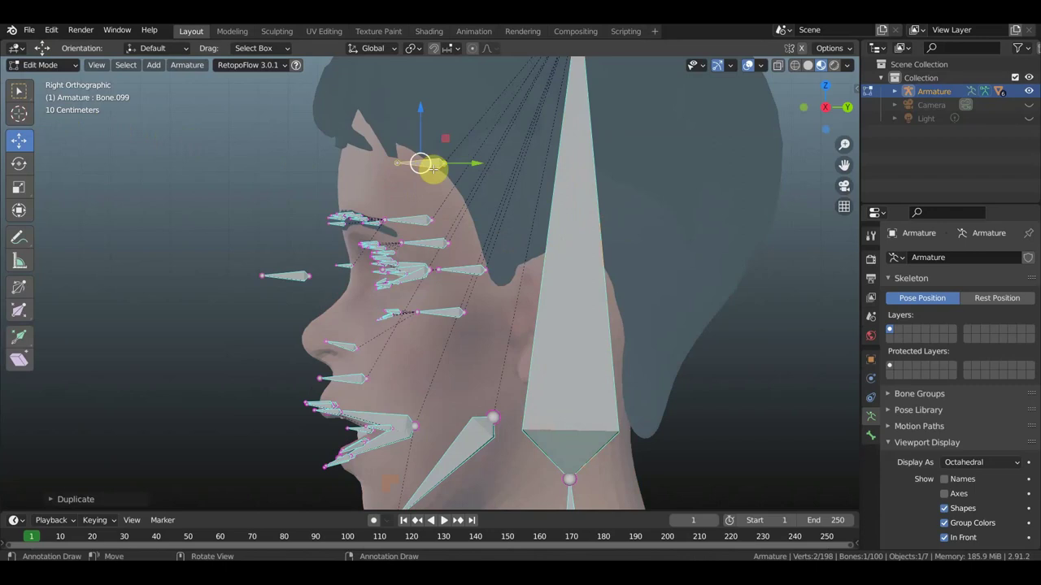
pyautogui.press('s')
pyautogui.click(456, 174)
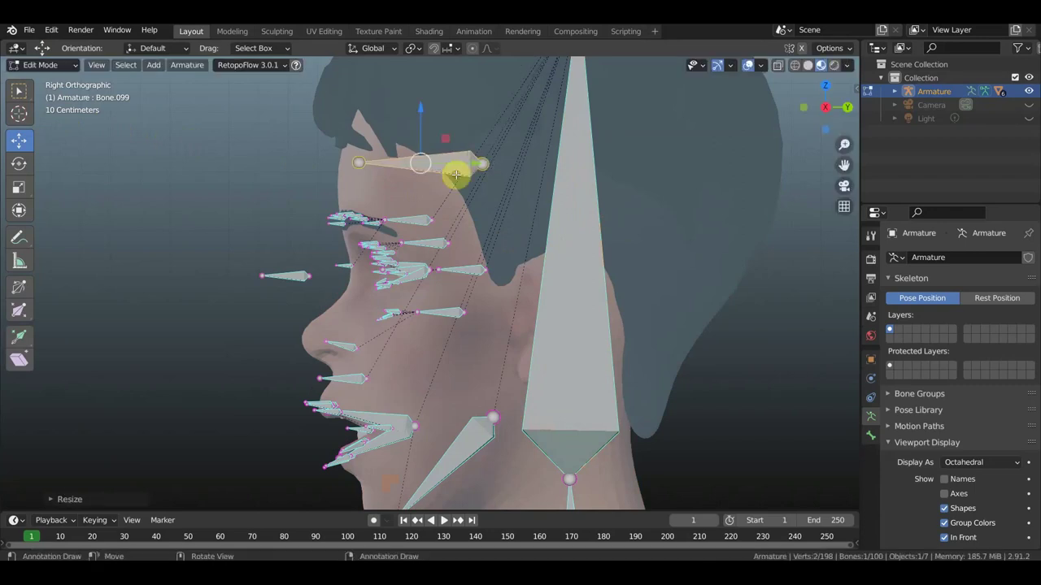
# Step: Rotate the new bone to a diagonal from top view and tilt it from the front
pyautogui.press('KP_7')
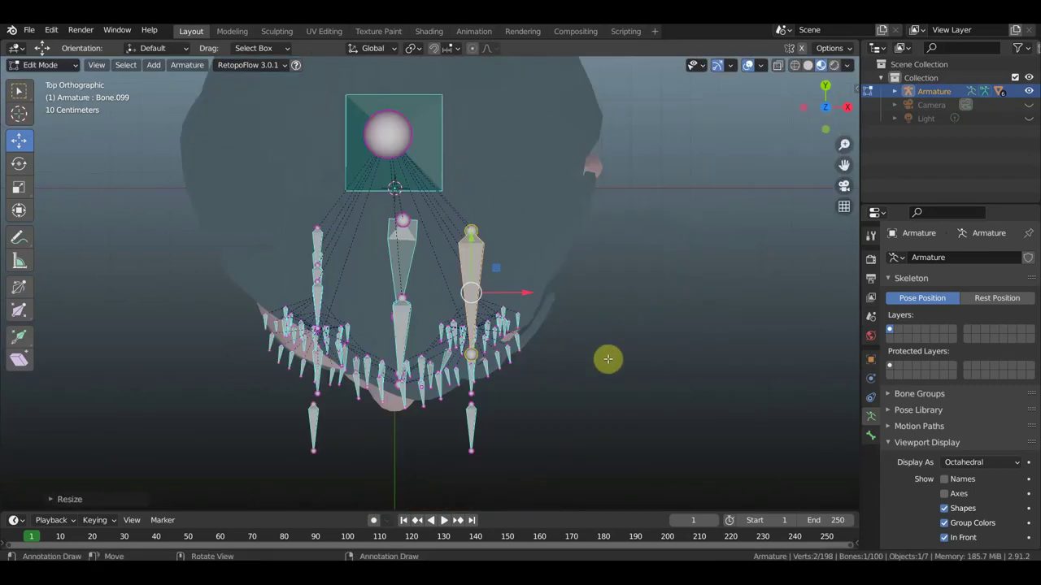
pyautogui.press('r')
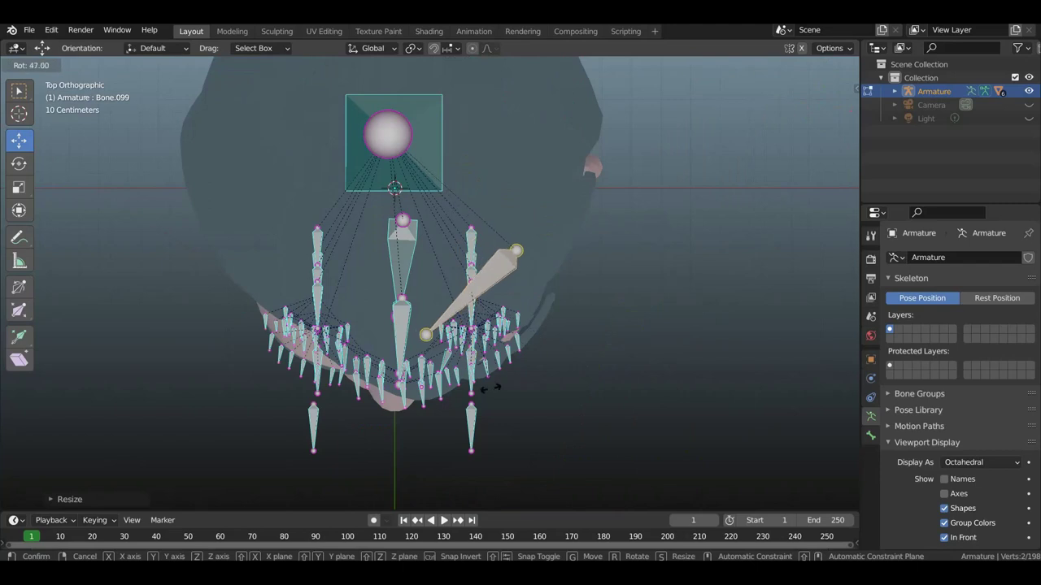
pyautogui.click(527, 373)
pyautogui.moveTo(526, 373); pyautogui.dragTo(528, 169, button='middle')
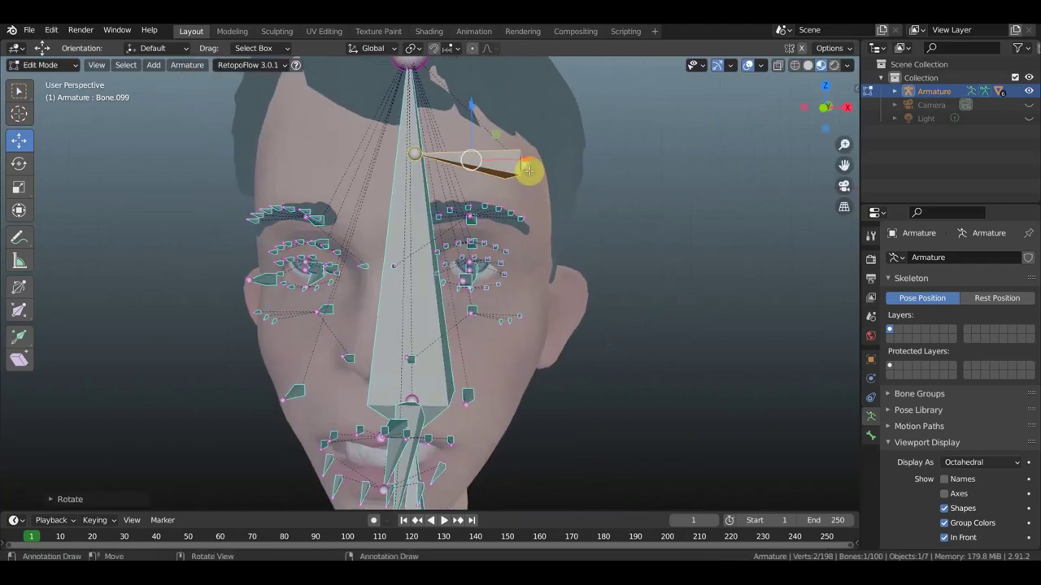
pyautogui.press('r')
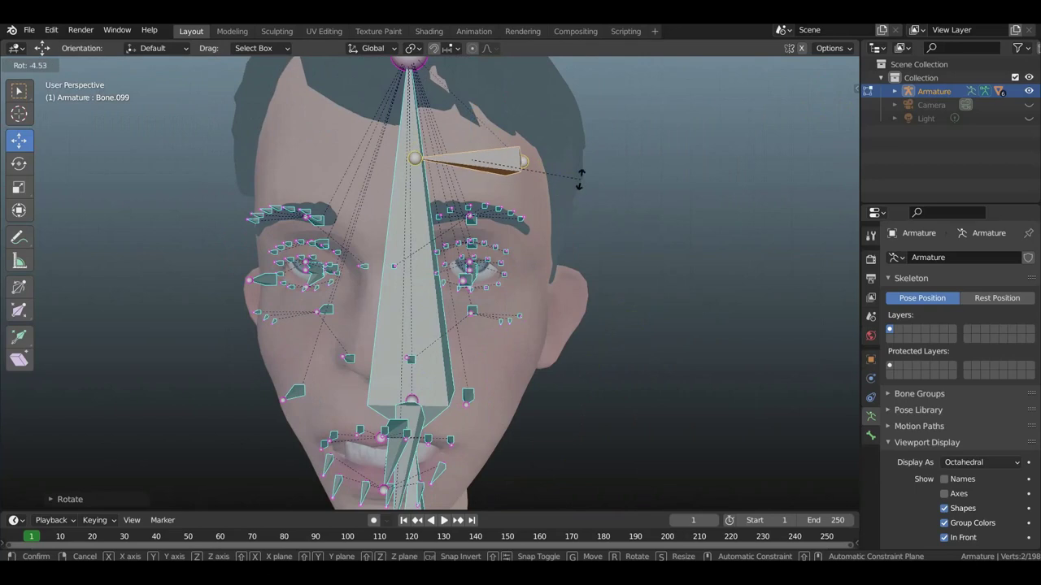
pyautogui.click(577, 177)
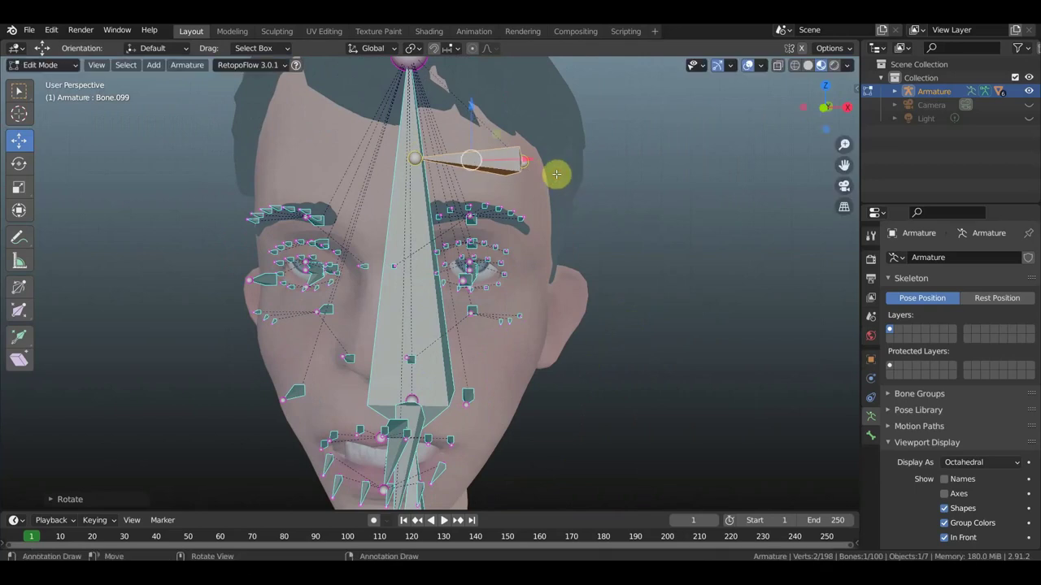
# Step: Move the new bone up onto the forehead above the eyebrow
pyautogui.moveTo(548, 170)
pyautogui.mouseDown(button='middle')
pyautogui.moveTo(434, 179)
pyautogui.moveTo(446, 181)
pyautogui.mouseUp(button='middle')
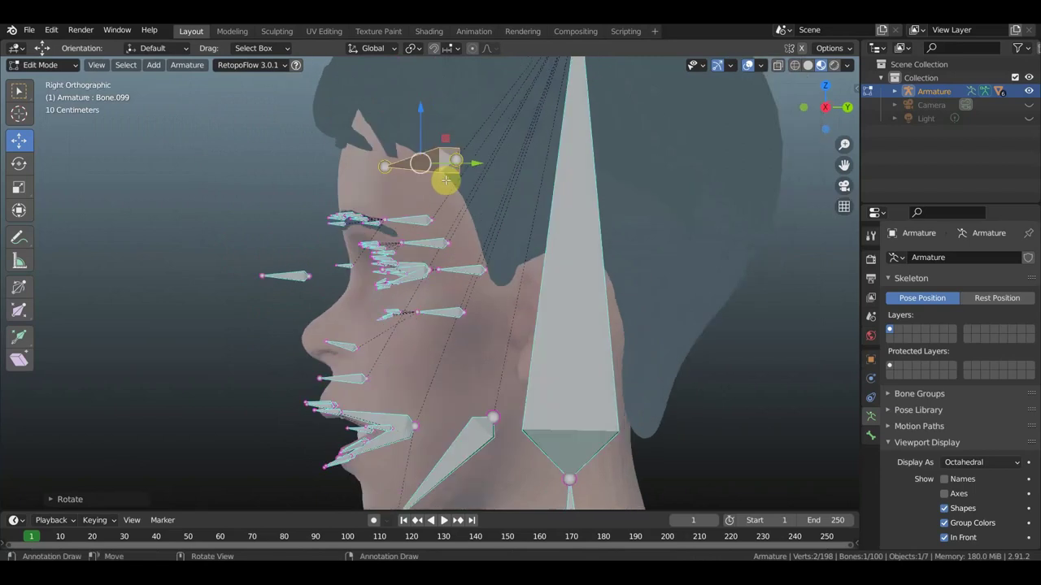
pyautogui.press('g')
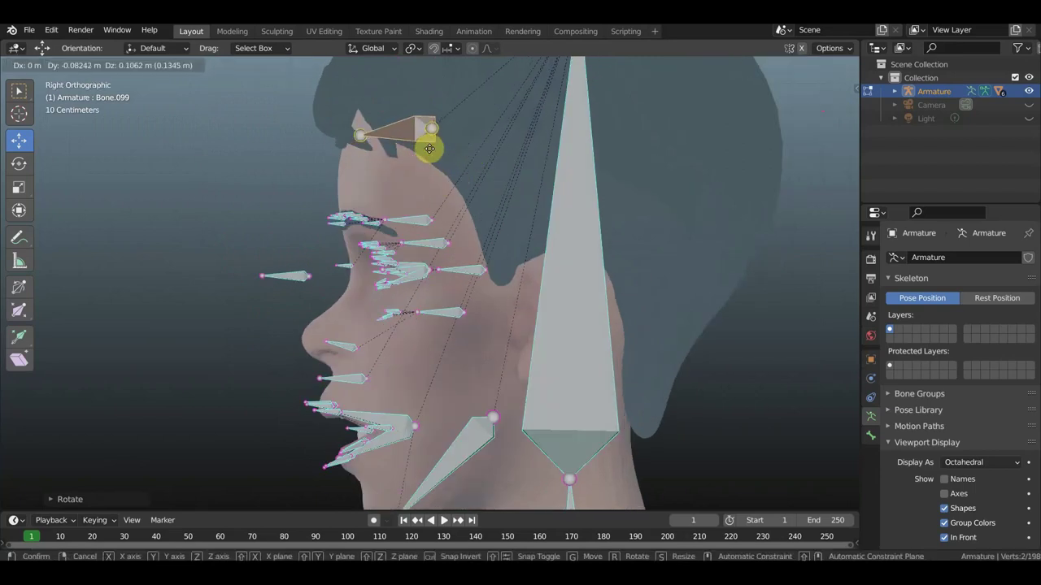
pyautogui.click(422, 162)
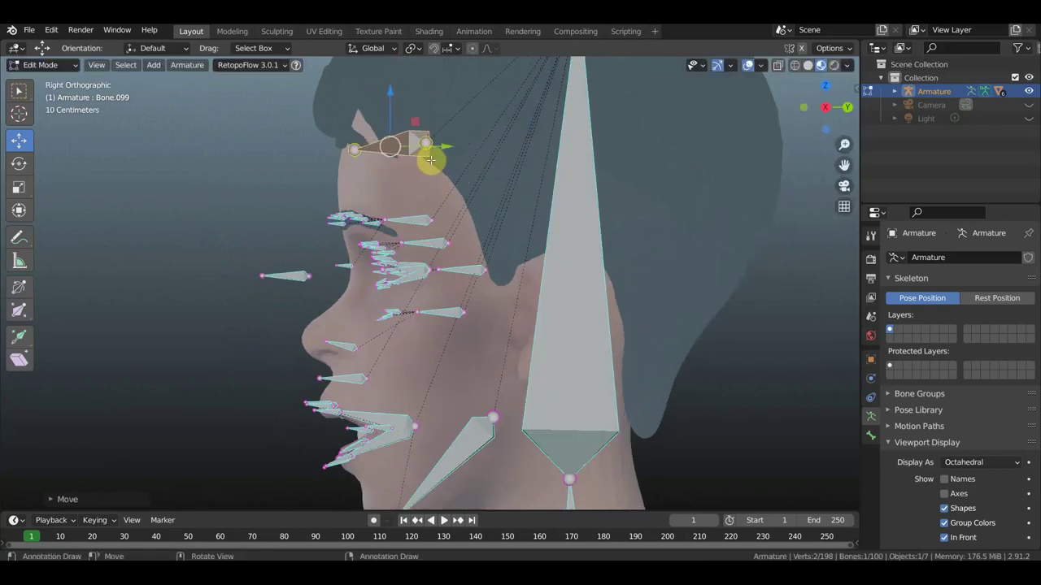
pyautogui.moveTo(435, 160); pyautogui.dragTo(587, 159, button='middle')
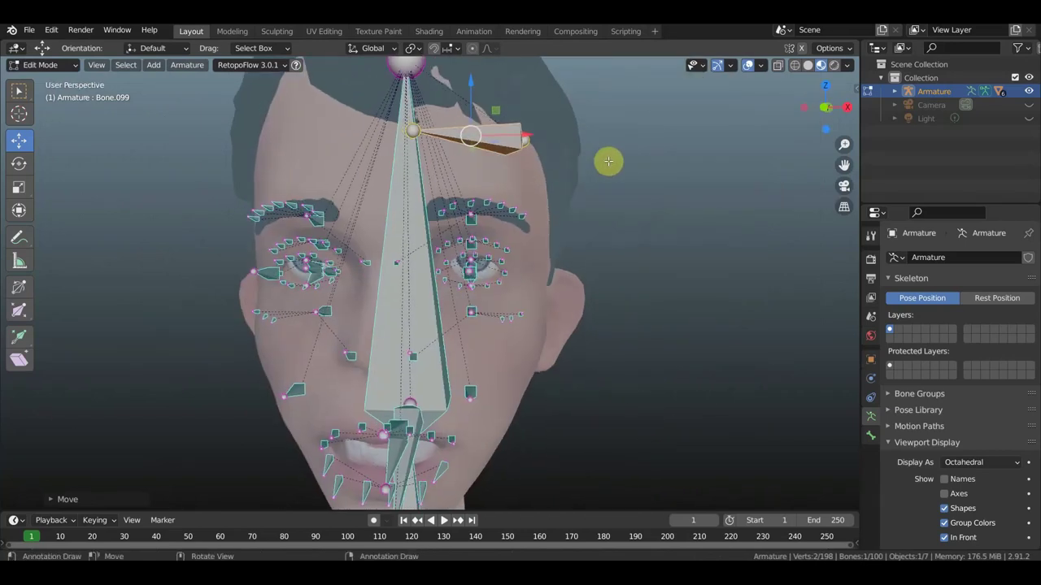
pyautogui.press('KP_7')
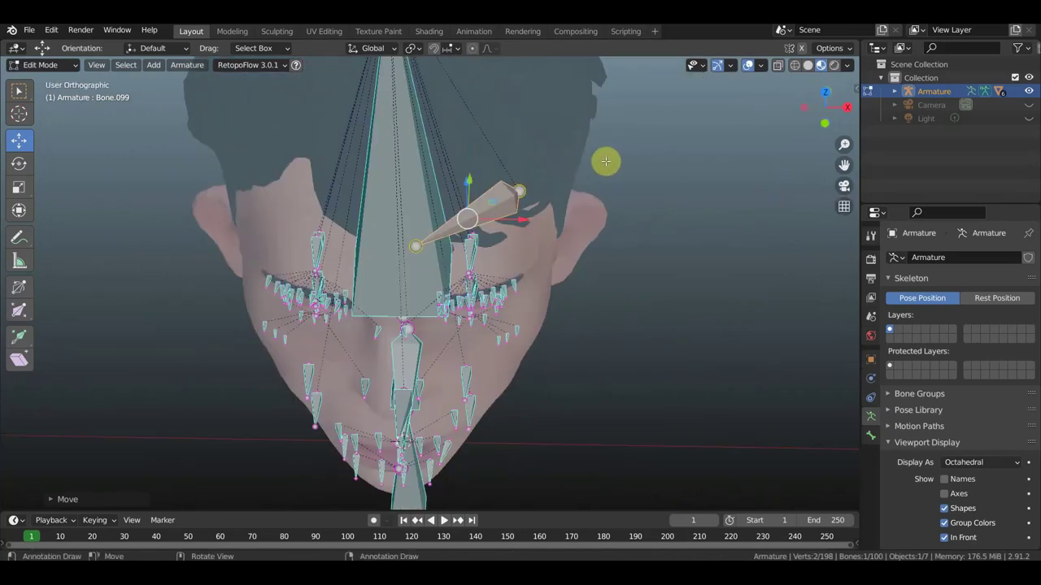
# Step: Duplicate the diagonal brow bone, mirror it across X, and place it over the other eyebrow
pyautogui.hotkey('shift', 'd')
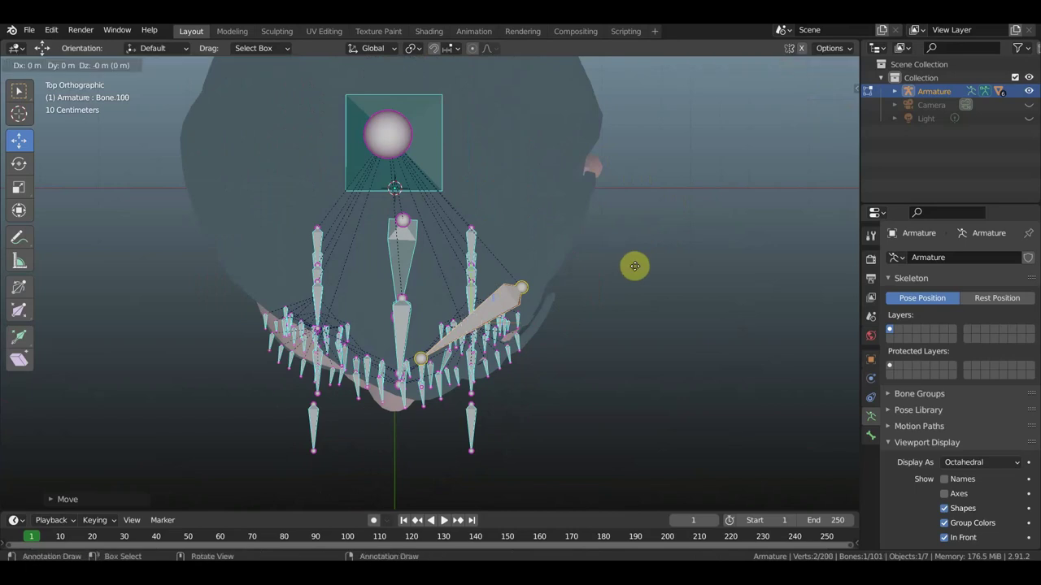
pyautogui.rightClick(635, 266)
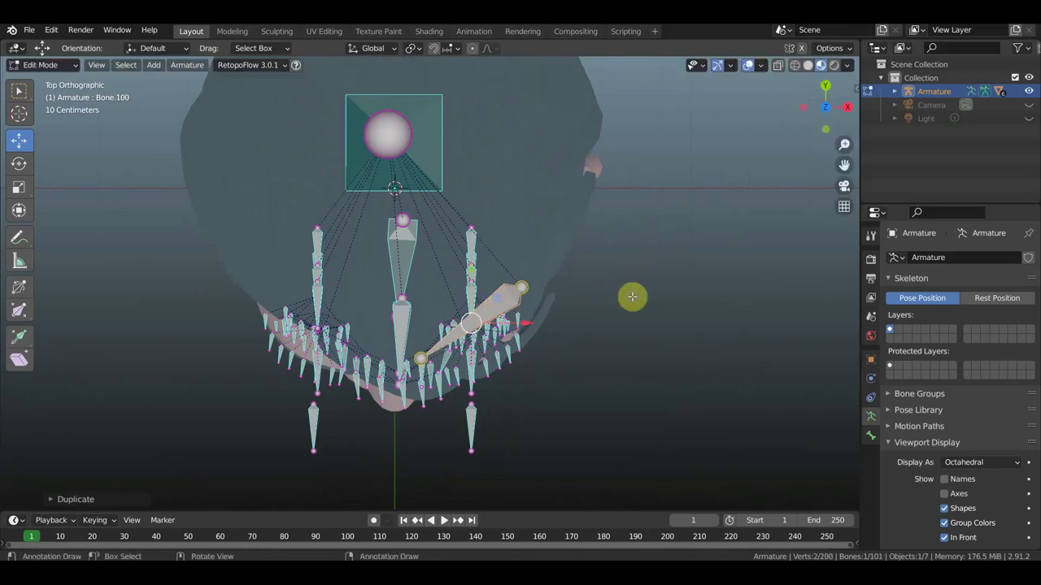
pyautogui.rightClick(631, 295)
pyautogui.moveTo(546, 297)
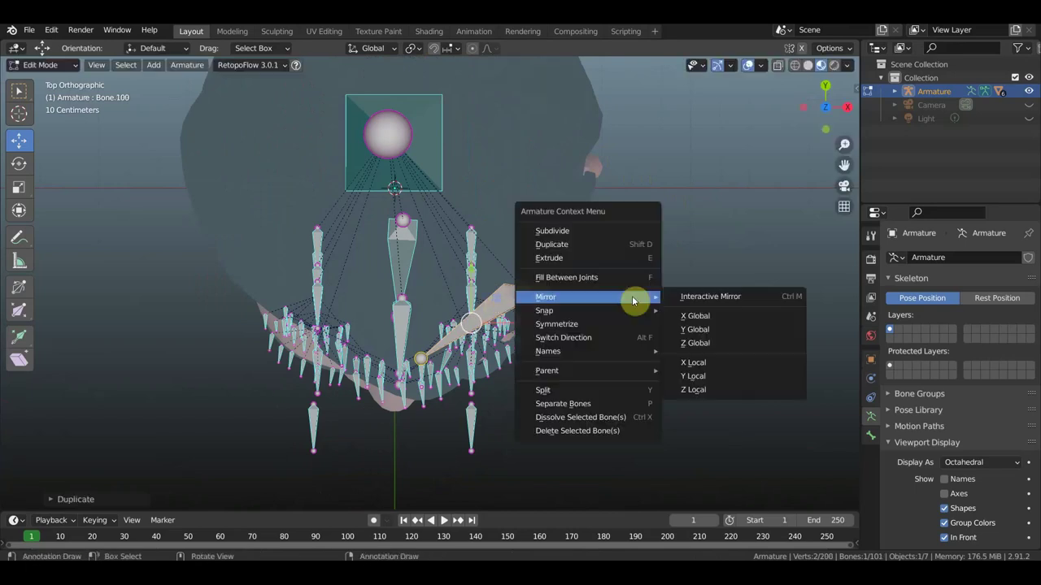
pyautogui.click(696, 316)
pyautogui.press('g')
pyautogui.press('x')
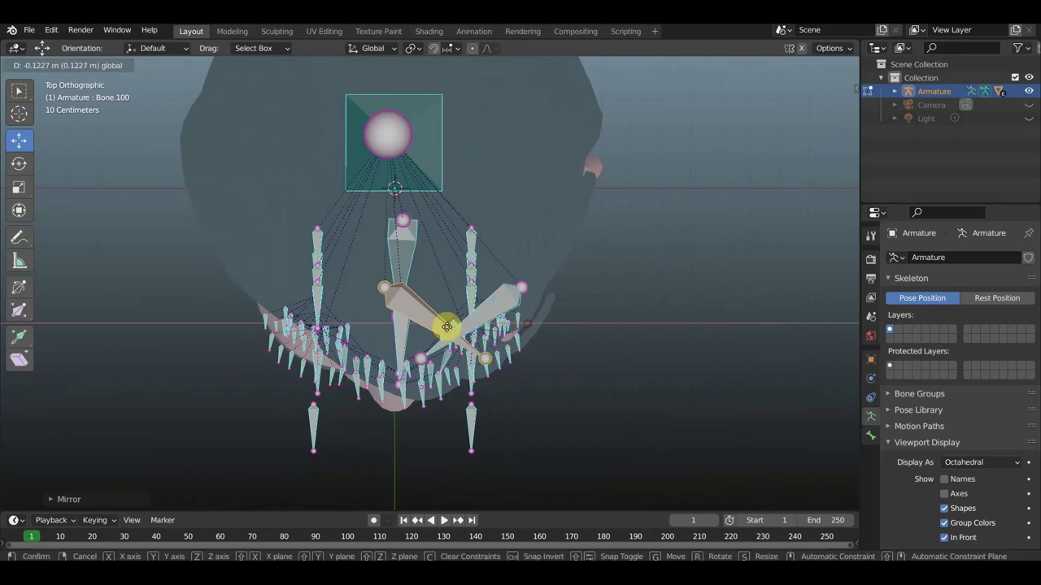
pyautogui.click(373, 327)
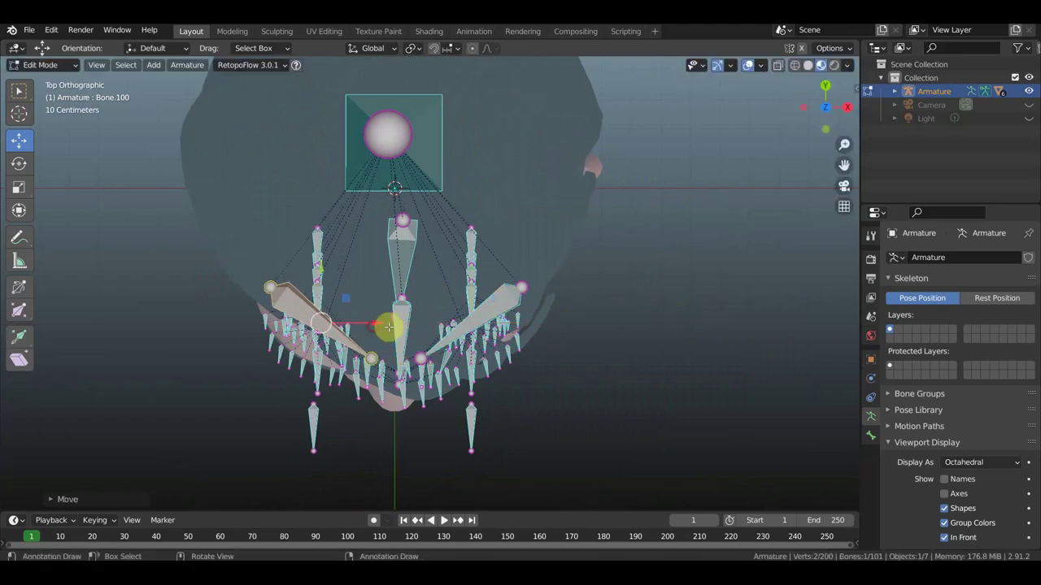
pyautogui.press('KP_1')
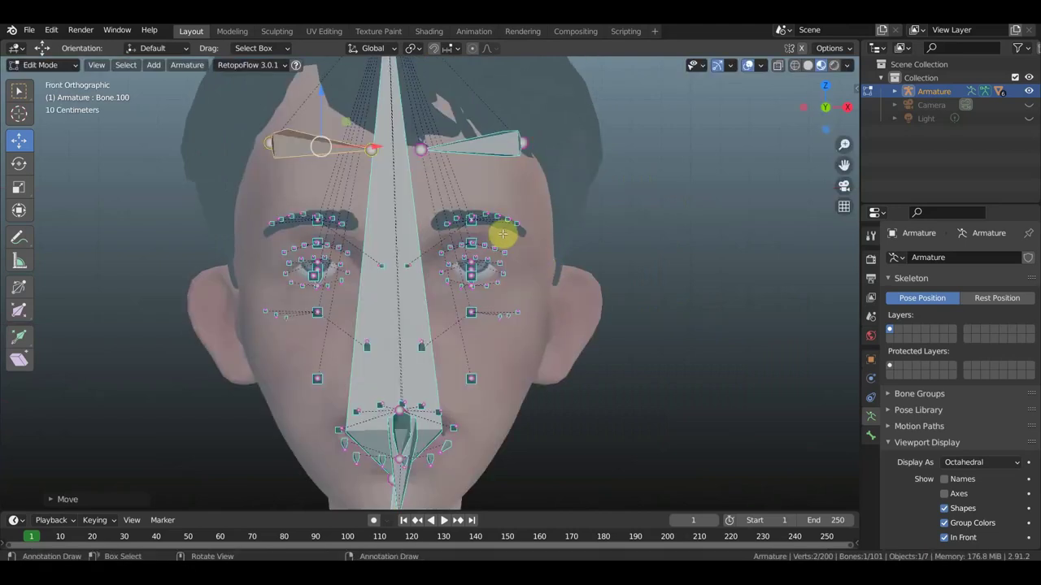
# Step: Reposition and tilt both eyebrow bones so each slopes down toward its outer edge
pyautogui.press('g')
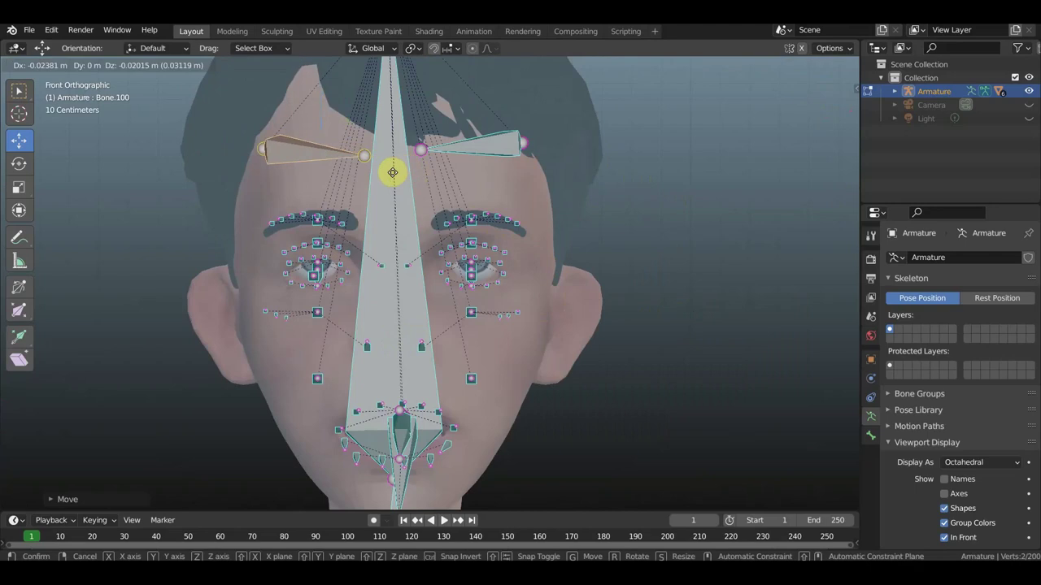
pyautogui.click(393, 173)
pyautogui.click(493, 141)
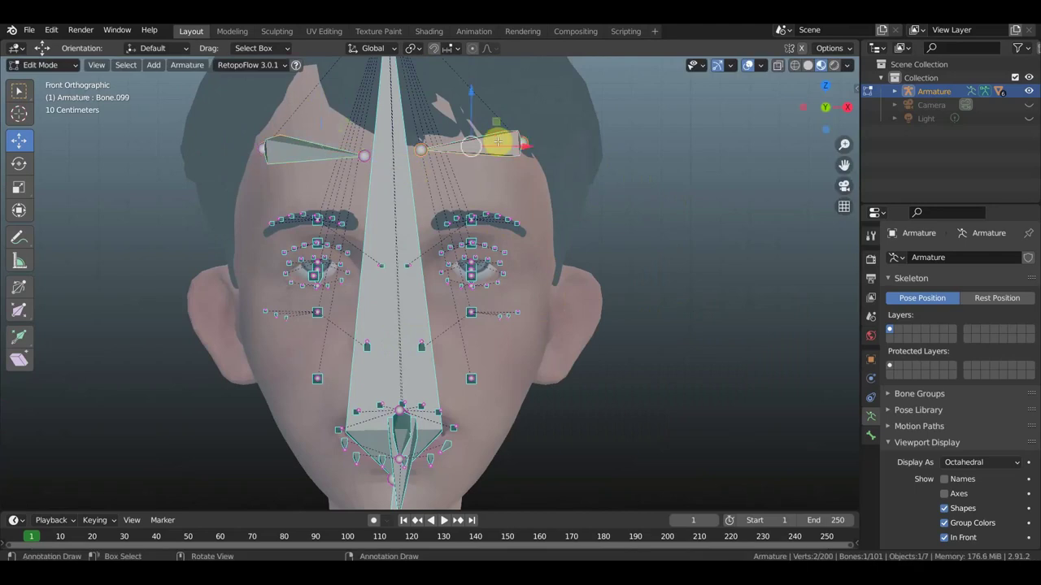
pyautogui.press('g')
pyautogui.click(507, 153)
pyautogui.press('r')
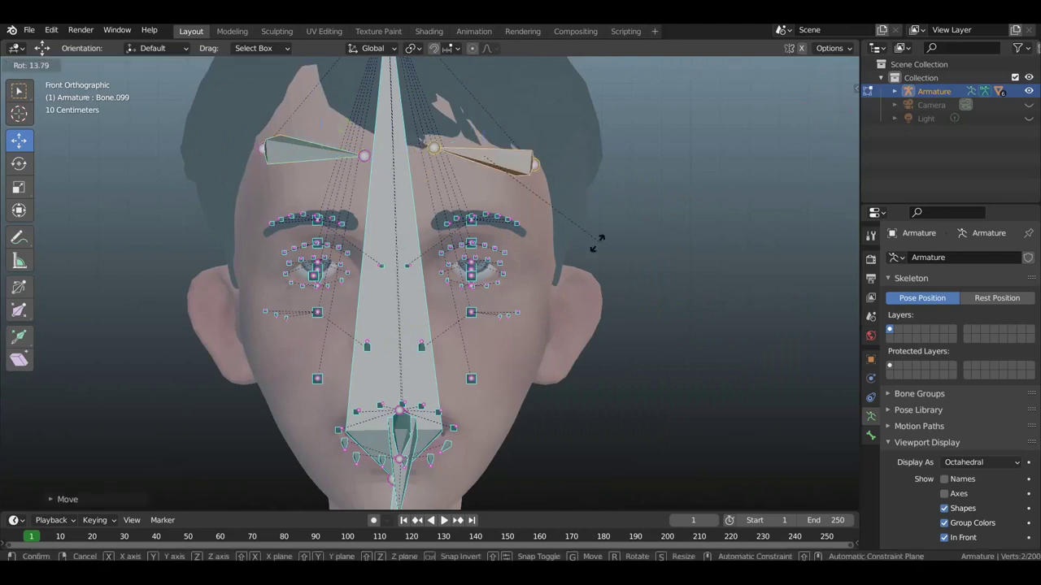
pyautogui.click(595, 246)
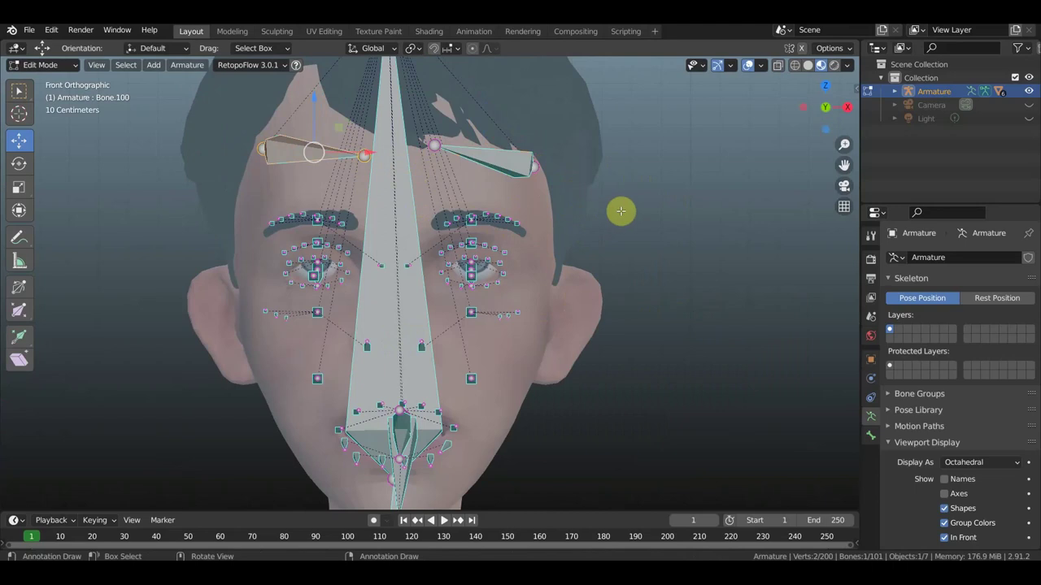
pyautogui.hotkey('ctrl', 'shift', 'm')
pyautogui.press('r')
pyautogui.click(577, 126)
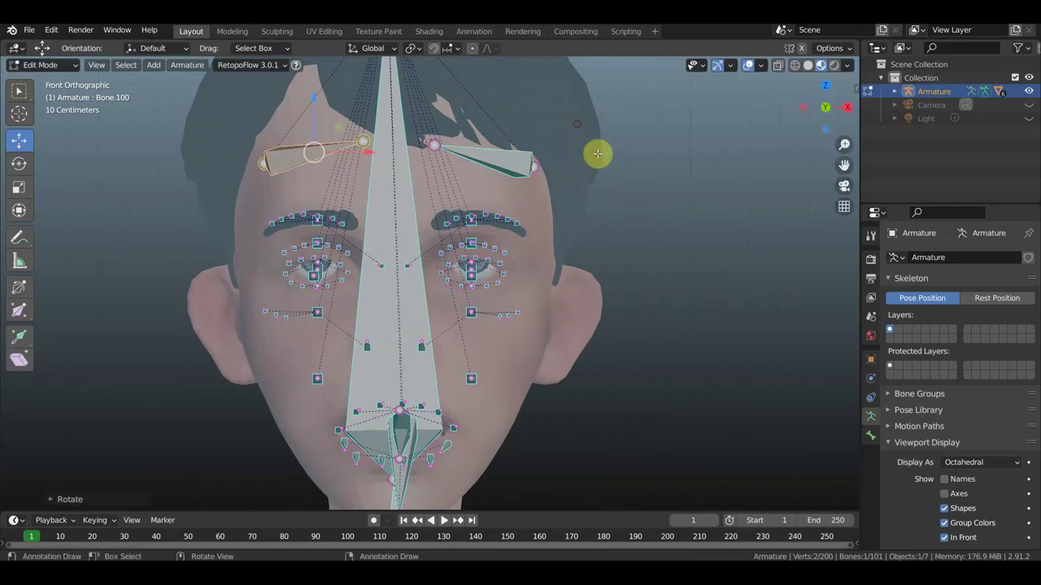
pyautogui.moveTo(564, 168)
pyautogui.mouseDown(button='middle')
pyautogui.moveTo(724, 168)
pyautogui.moveTo(349, 197)
pyautogui.moveTo(413, 202)
pyautogui.moveTo(499, 186)
pyautogui.moveTo(446, 206)
pyautogui.mouseUp(button='middle')
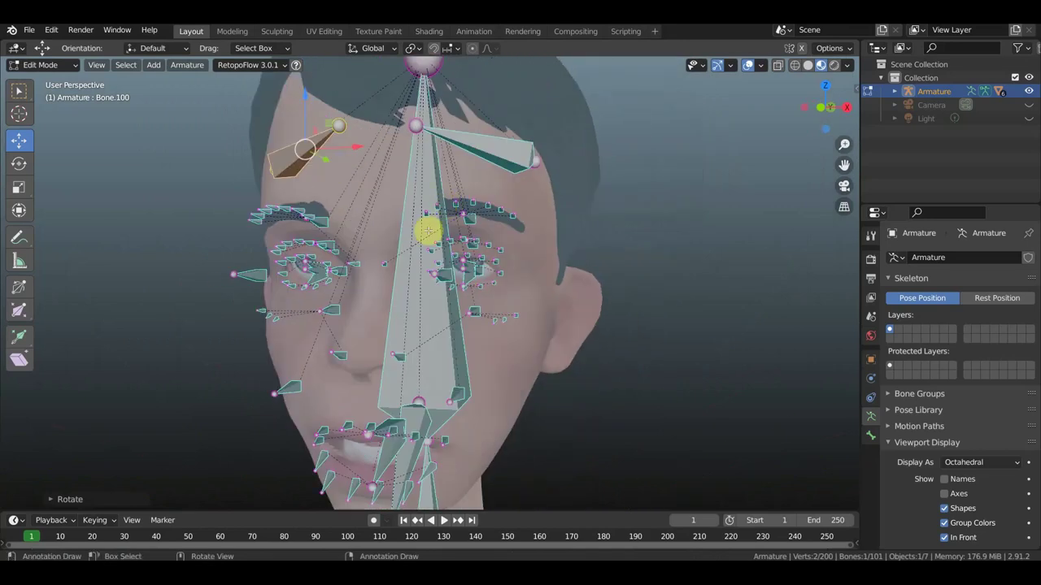
# Step: Parent Bone.099 and Bone.100 to the central Bone.002 using Keep Offset
pyautogui.scroll(2, 427, 232)
pyautogui.scroll(1, 346, 252)
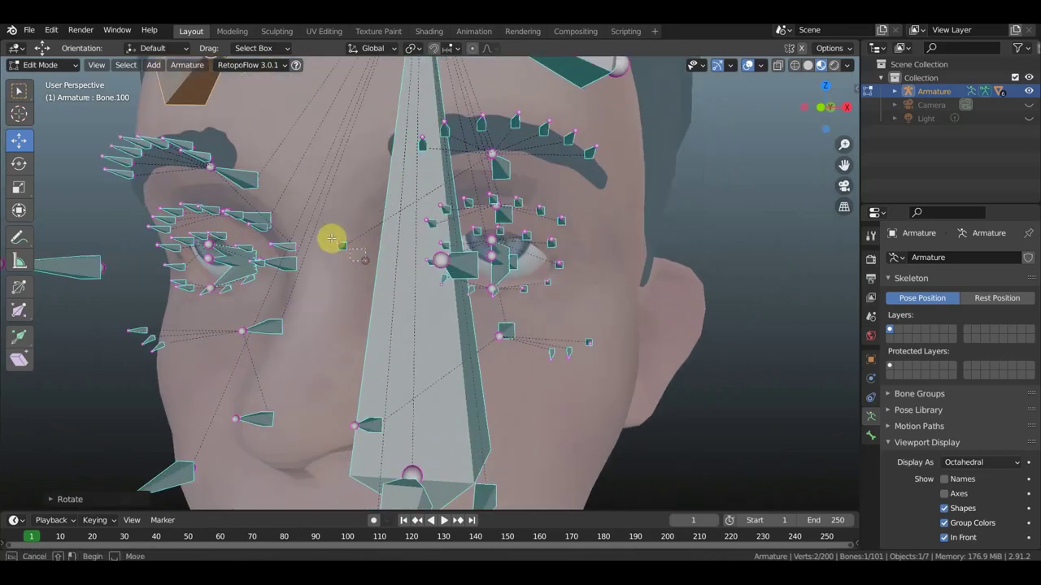
pyautogui.moveTo(344, 235)
pyautogui.mouseDown(button='middle')
pyautogui.moveTo(386, 238)
pyautogui.moveTo(352, 256)
pyautogui.mouseUp(button='middle')
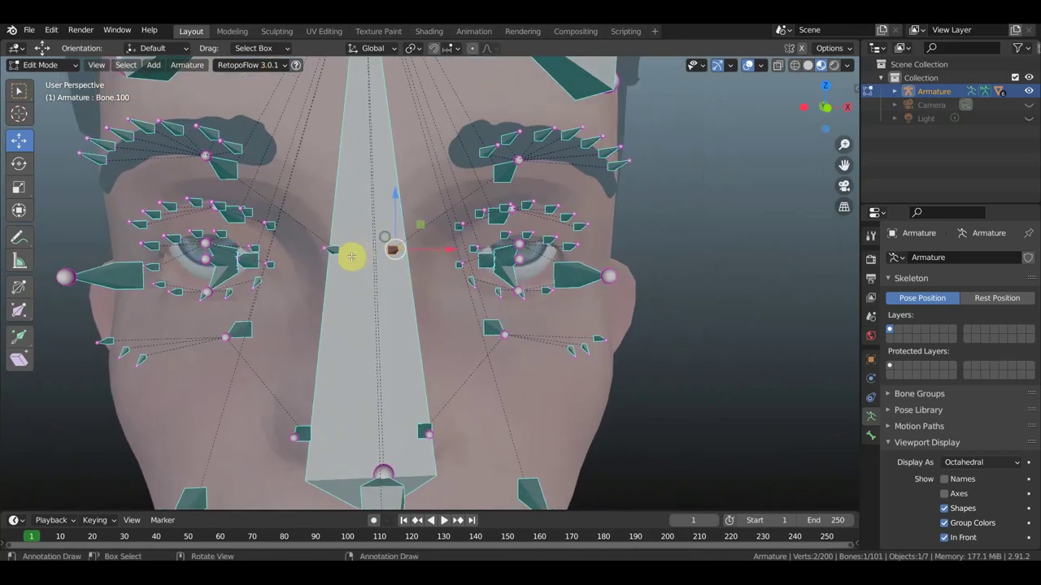
pyautogui.keyDown('shift'); pyautogui.click(332, 244); pyautogui.keyUp('shift')
pyautogui.moveTo(393, 219)
pyautogui.mouseDown(button='middle')
pyautogui.moveTo(344, 225)
pyautogui.moveTo(383, 239)
pyautogui.mouseUp(button='middle')
pyautogui.keyDown('shift'); pyautogui.click(395, 180); pyautogui.keyUp('shift')
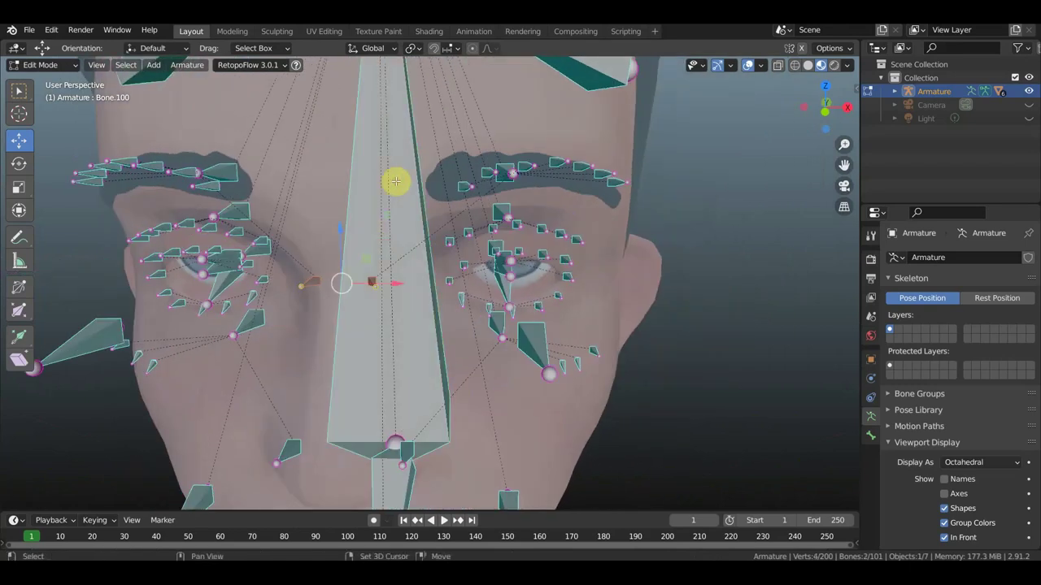
pyautogui.keyDown('shift'); pyautogui.click(395, 180); pyautogui.keyUp('shift')
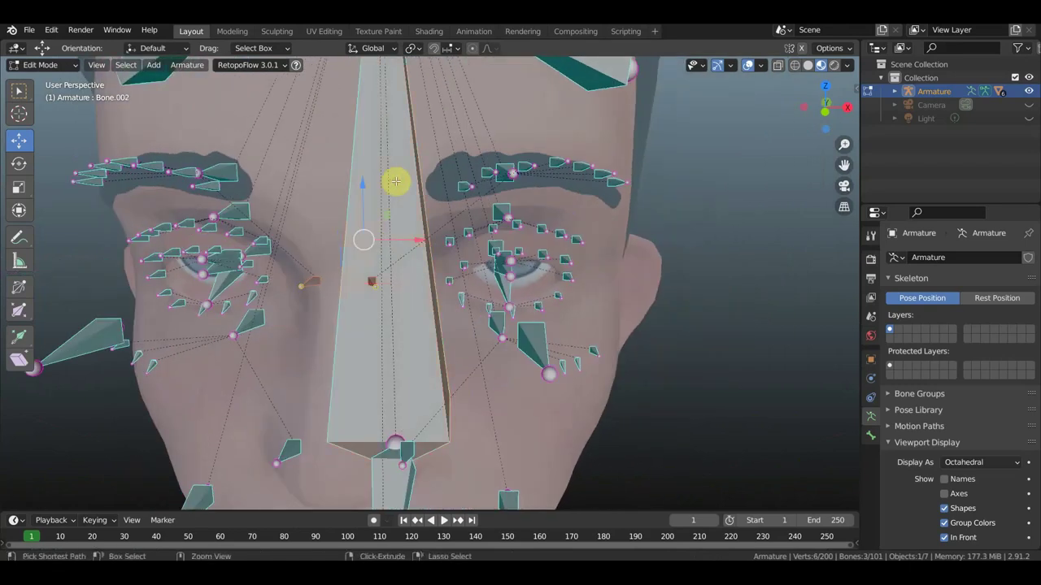
pyautogui.hotkey('ctrl', 'p')
pyautogui.click(396, 183)
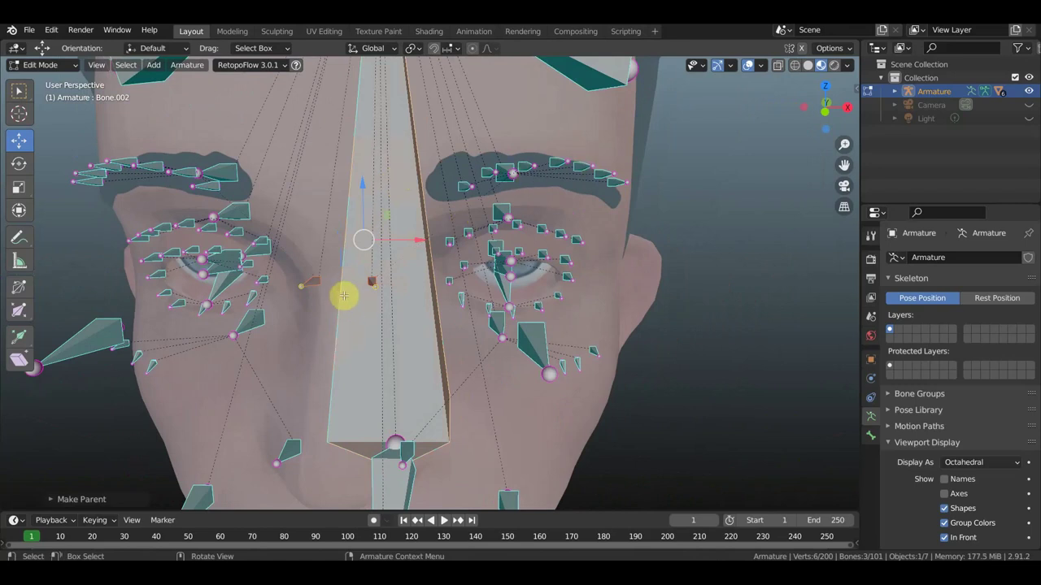
pyautogui.press('KP_3')
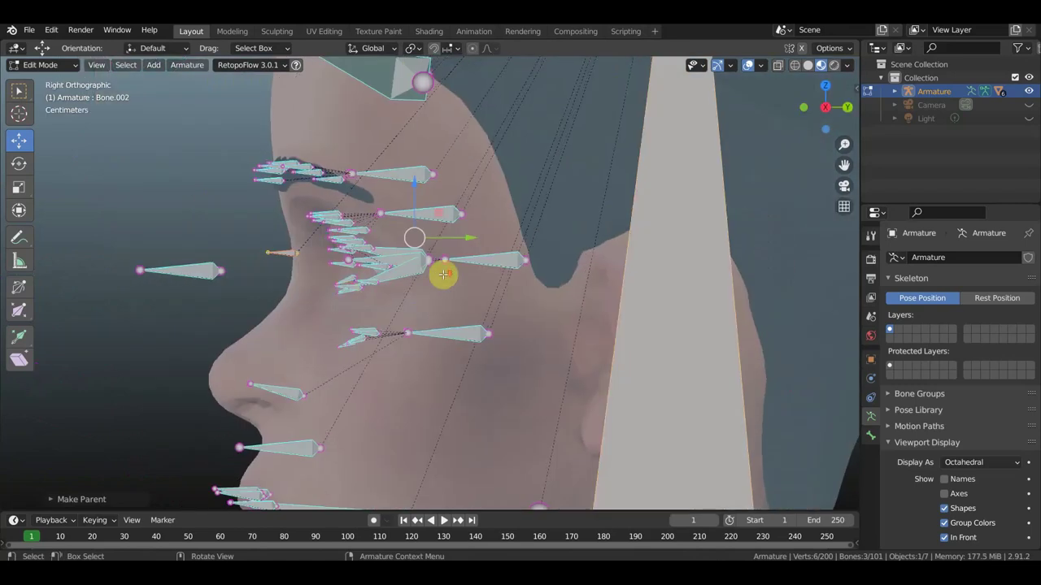
pyautogui.scroll(-3, 460, 274)
pyautogui.click(36, 64)
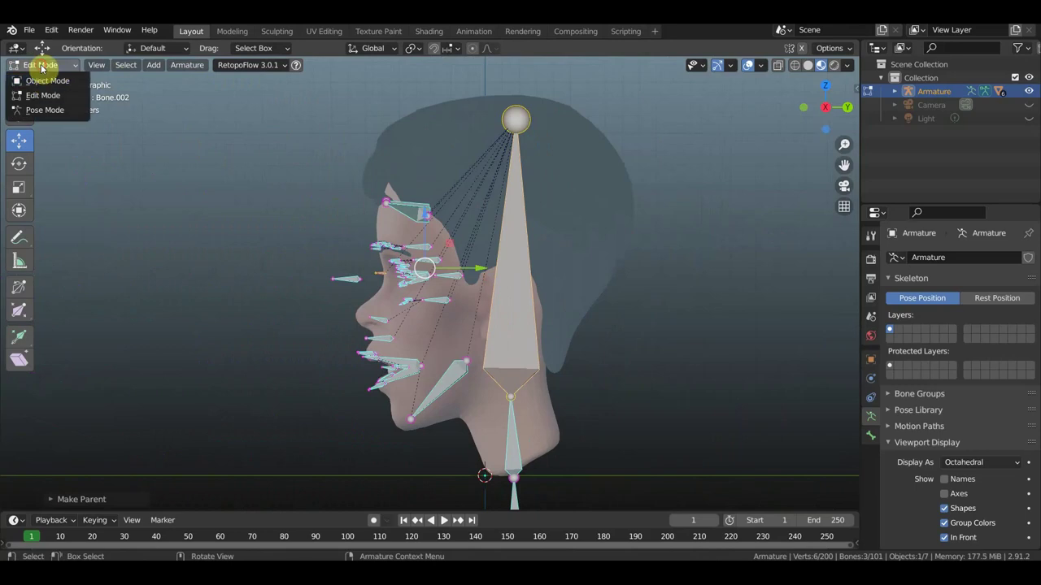
# Step: In Object Mode, parent the head mesh to the Armature With Automatic Weights
pyautogui.click(41, 79)
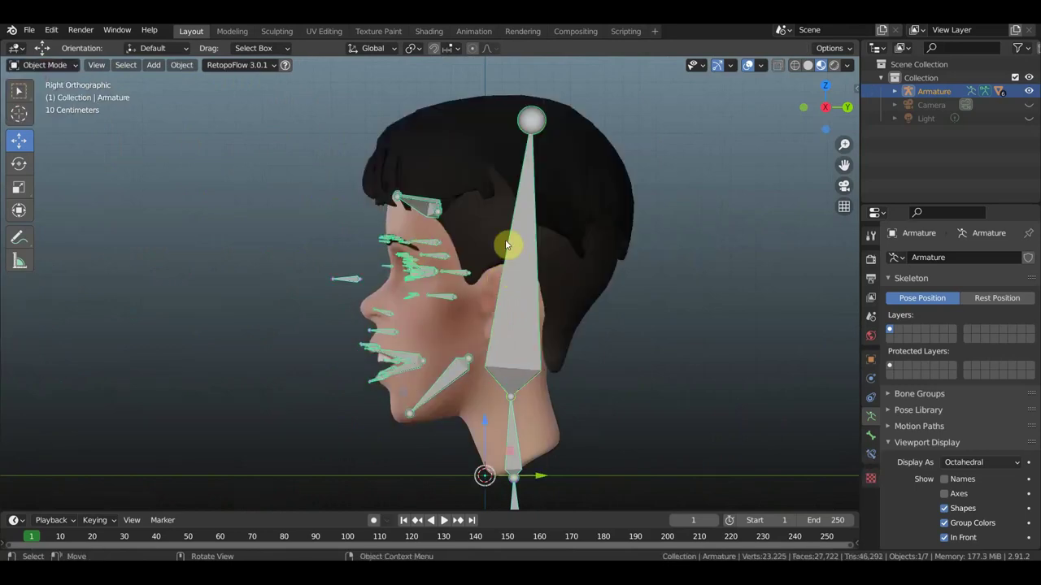
pyautogui.click(483, 233)
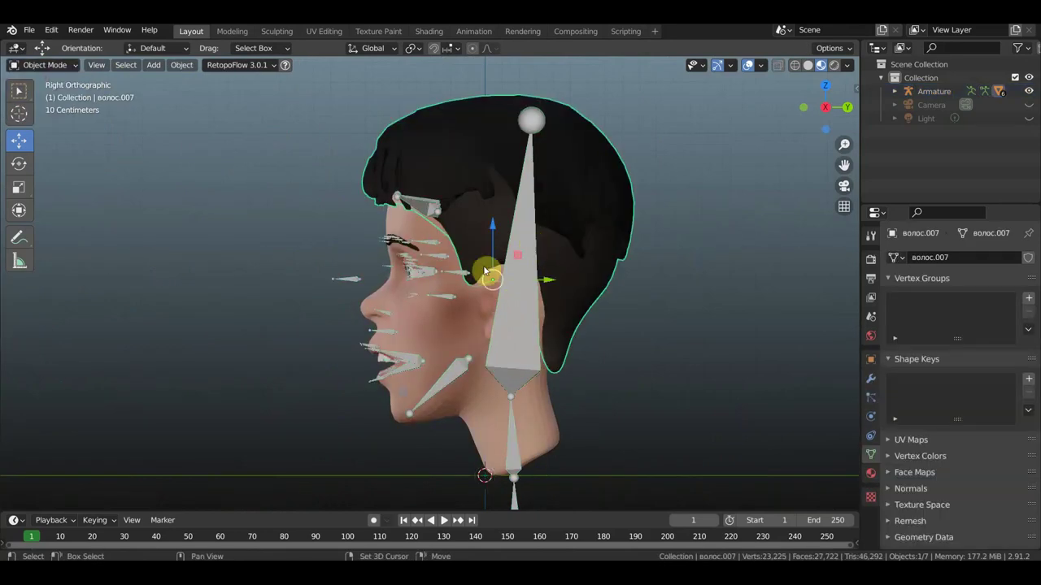
pyautogui.click(453, 325)
pyautogui.click(513, 303)
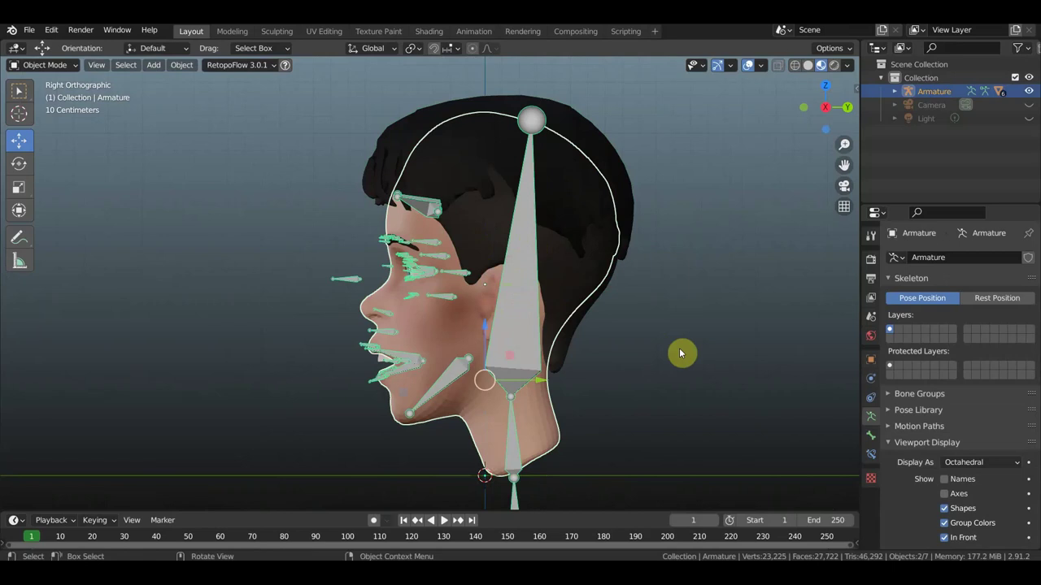
pyautogui.hotkey('ctrl', 'p')
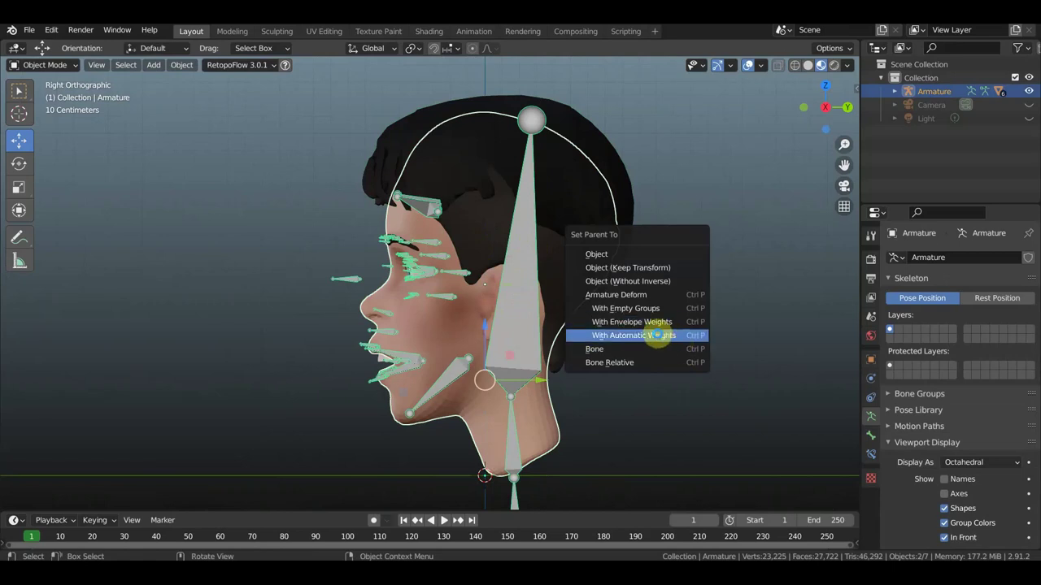
pyautogui.click(657, 335)
# Step: Select the mesh to check its new bone vertex groups, then reselect the armature
pyautogui.click(49, 66)
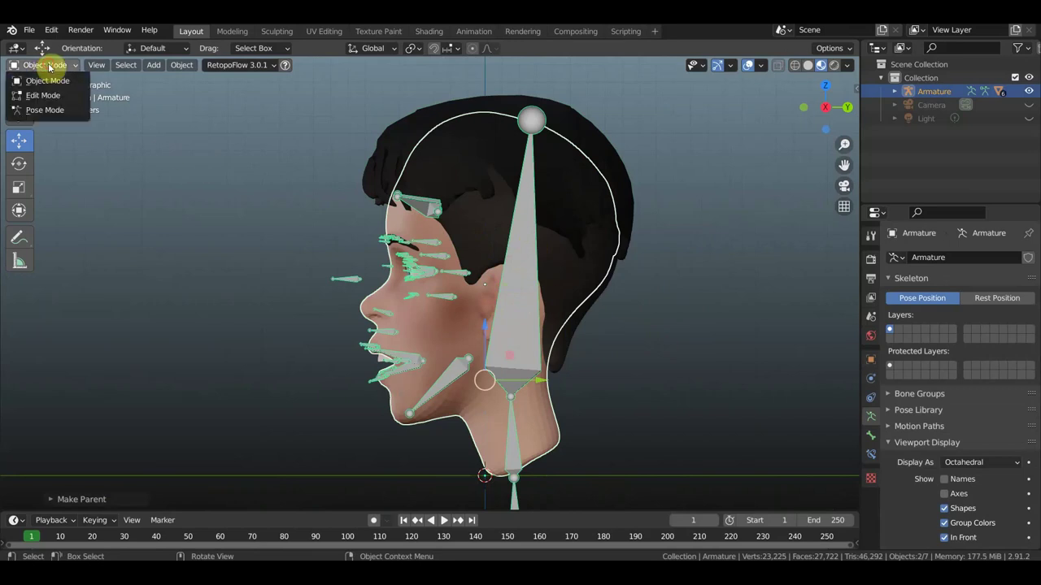
pyautogui.click(523, 231)
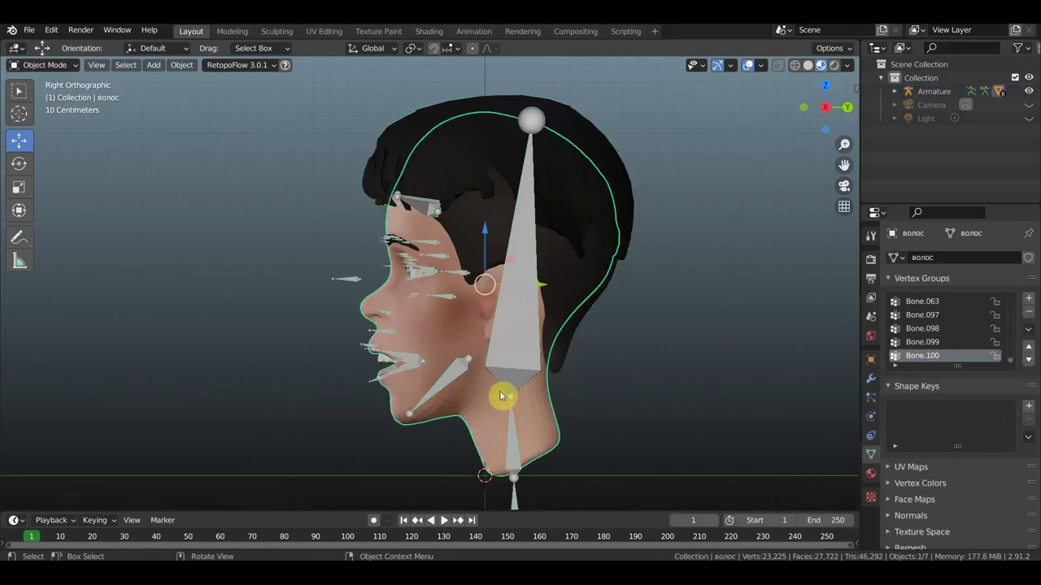
pyautogui.click(512, 367)
pyautogui.click(45, 65)
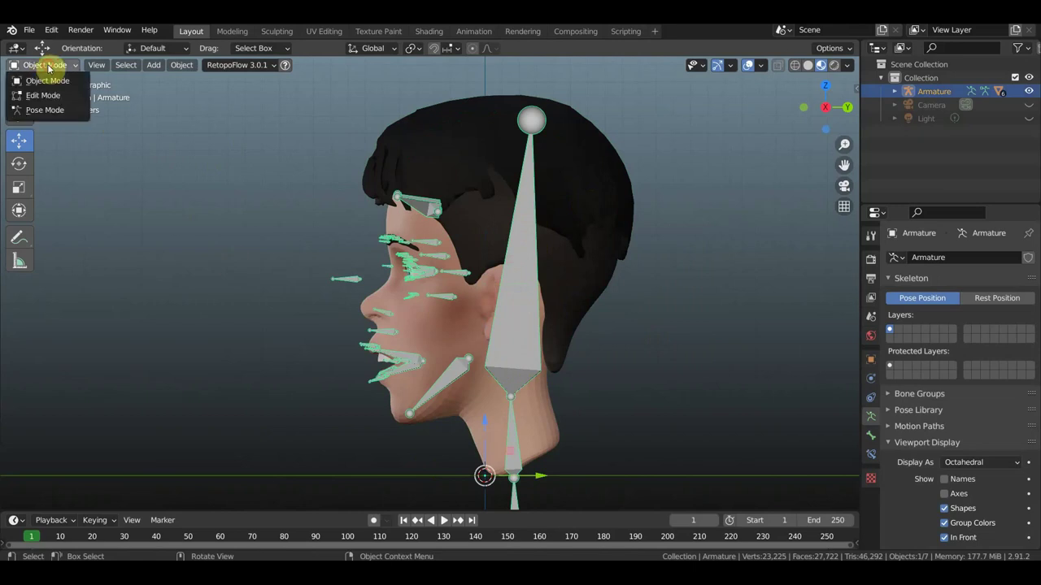
# Step: In Pose Mode, test-rotate the head bone and Bone.027, then revert them
pyautogui.click(47, 109)
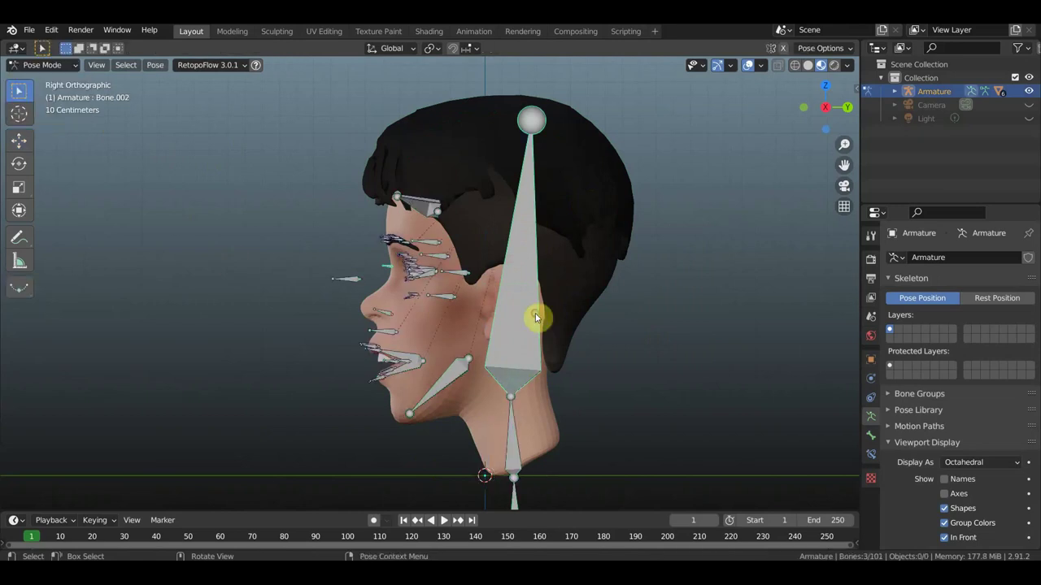
pyautogui.press('r')
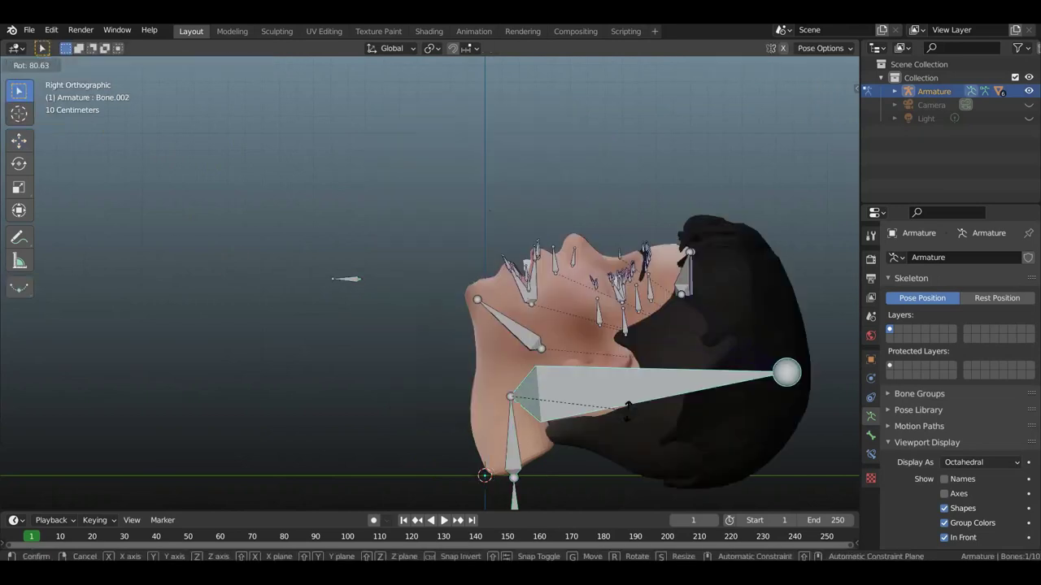
pyautogui.click(582, 216)
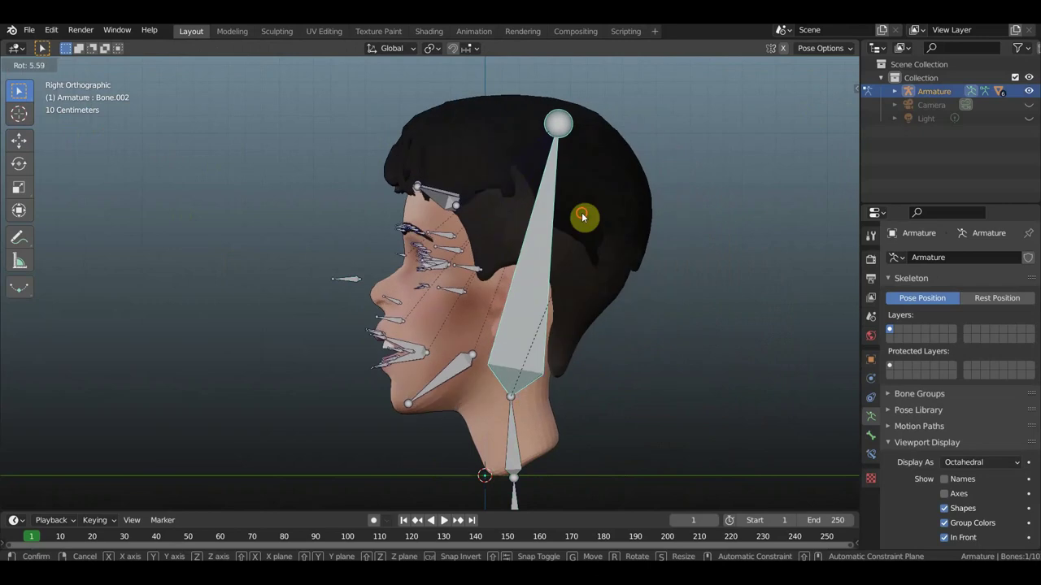
pyautogui.hotkey('ctrl', 'z')
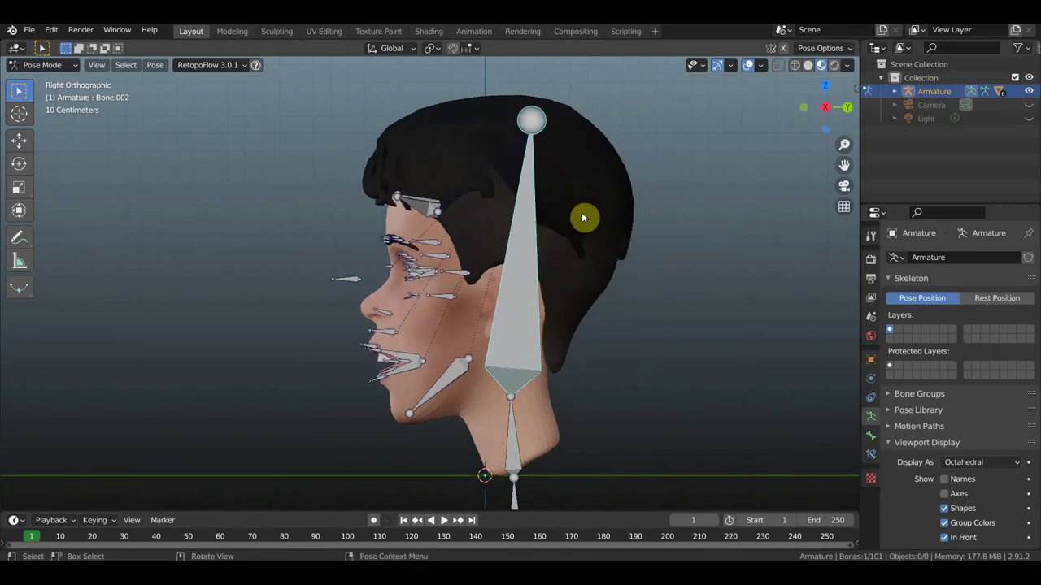
pyautogui.scroll(3, 535, 121)
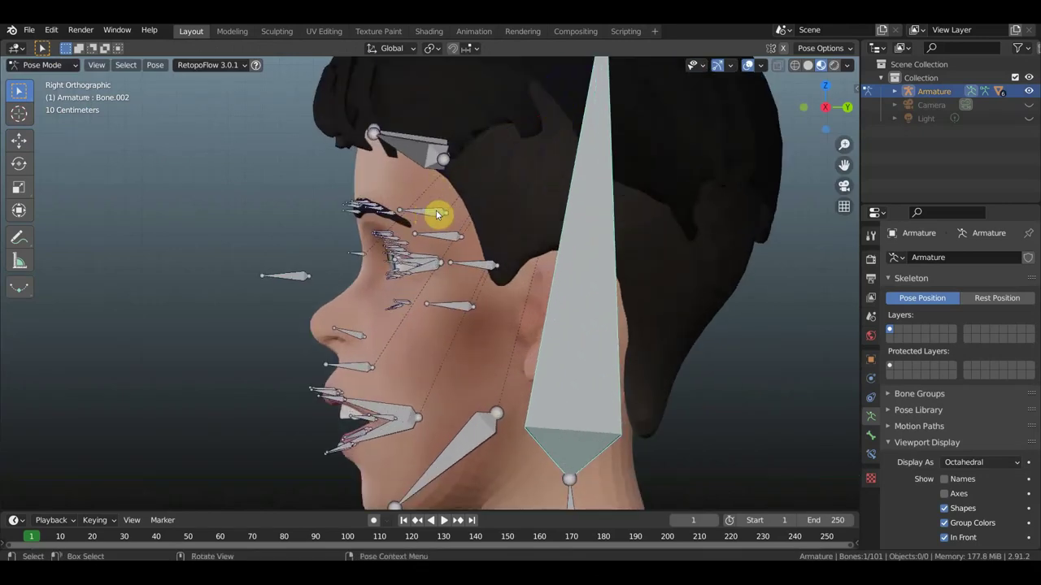
pyautogui.click(439, 213)
pyautogui.press('r')
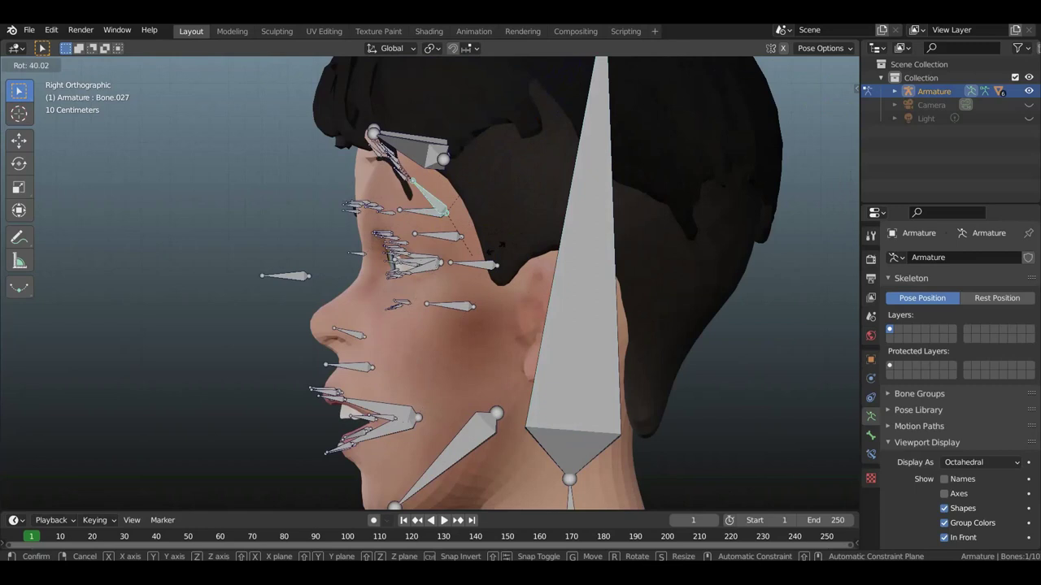
pyautogui.click(504, 236)
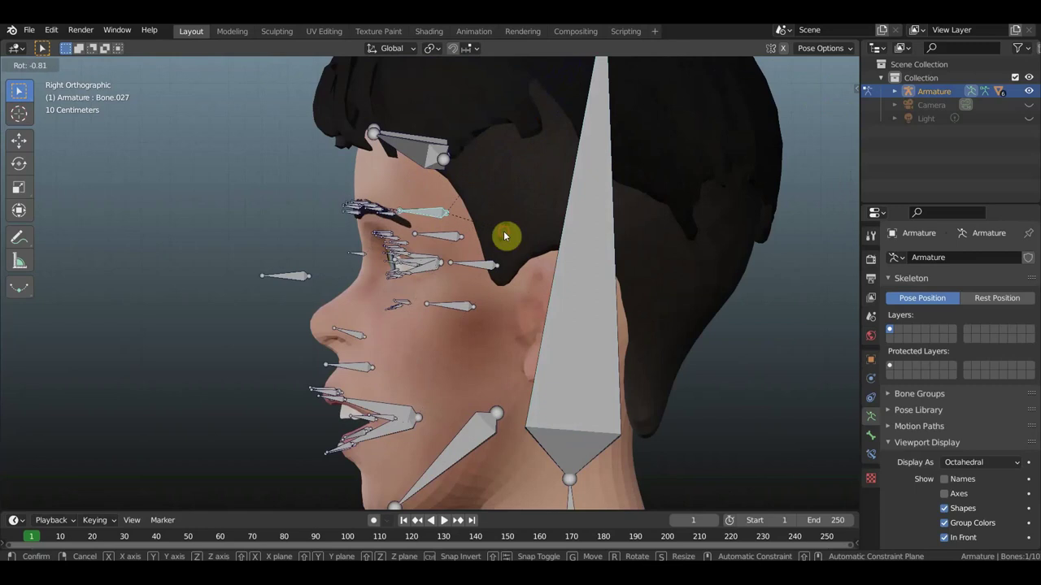
pyautogui.click(504, 236)
# Step: Rotate the lower-lip bones Bone.053 and Bone.046 downward to open the mouth
pyautogui.moveTo(435, 164); pyautogui.dragTo(615, 175, button='middle')
pyautogui.press('KP_1')
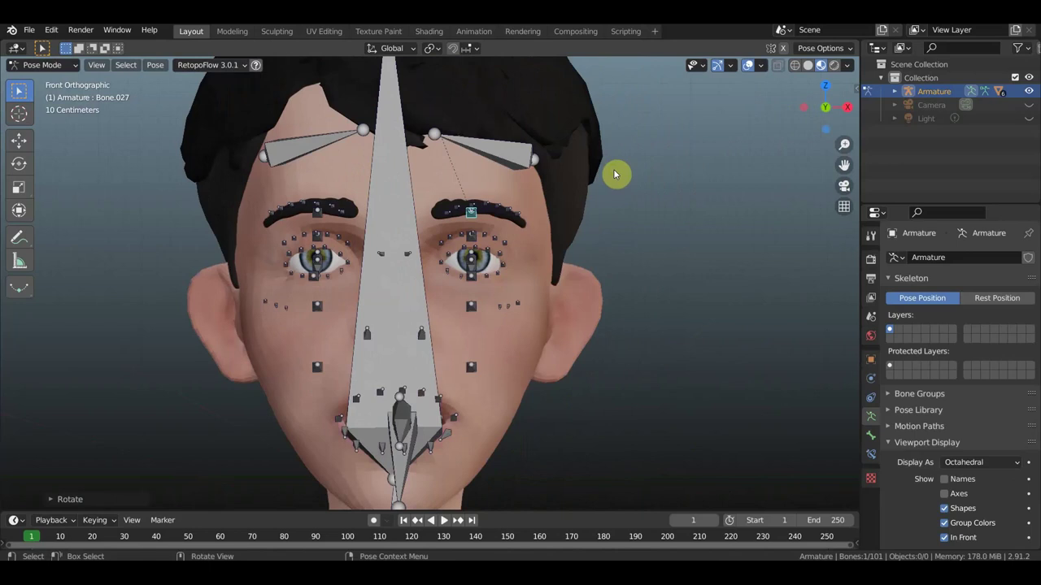
pyautogui.press('[')
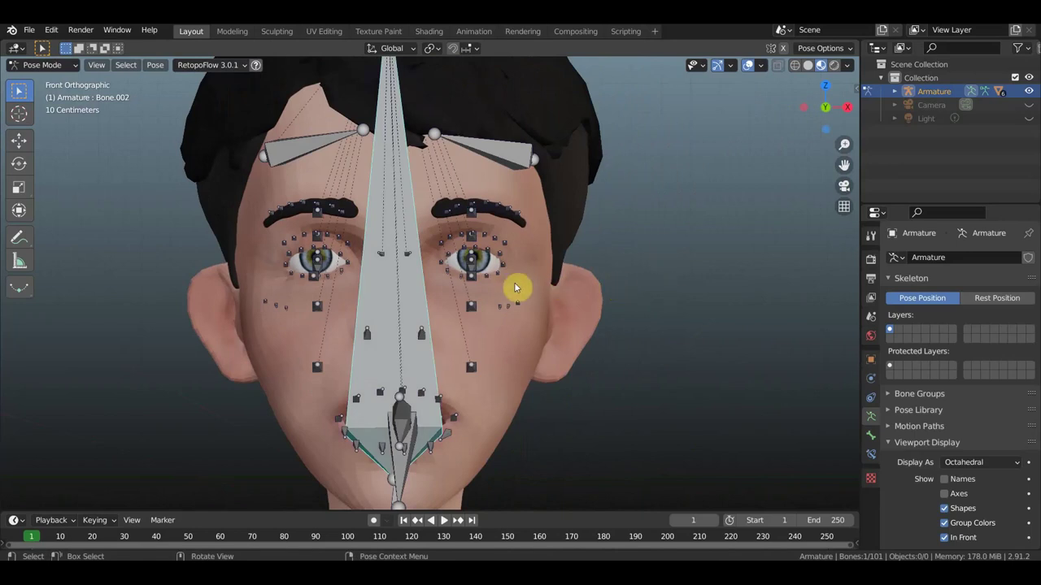
pyautogui.press('KP_3')
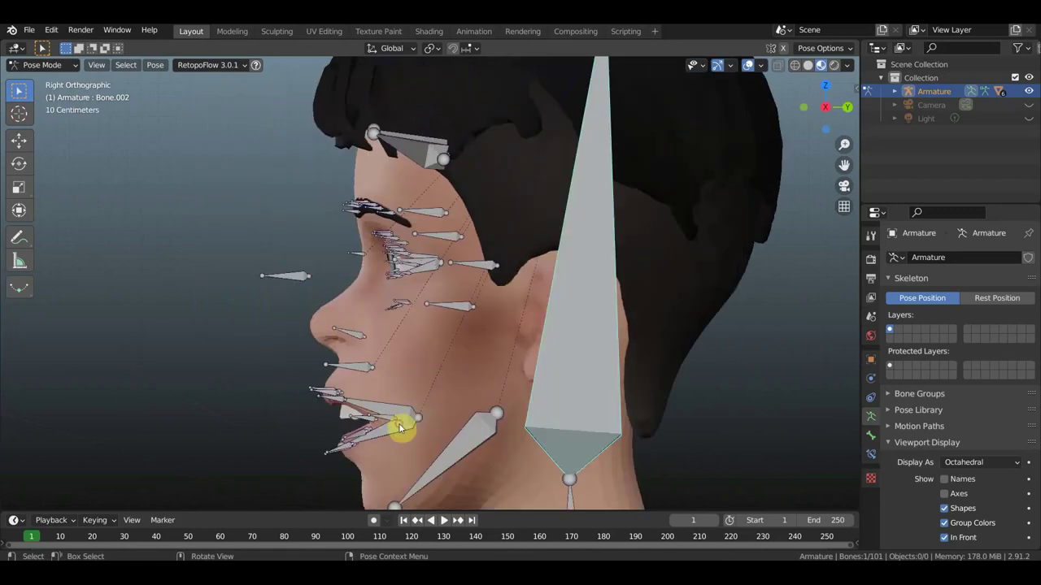
pyautogui.click(399, 428)
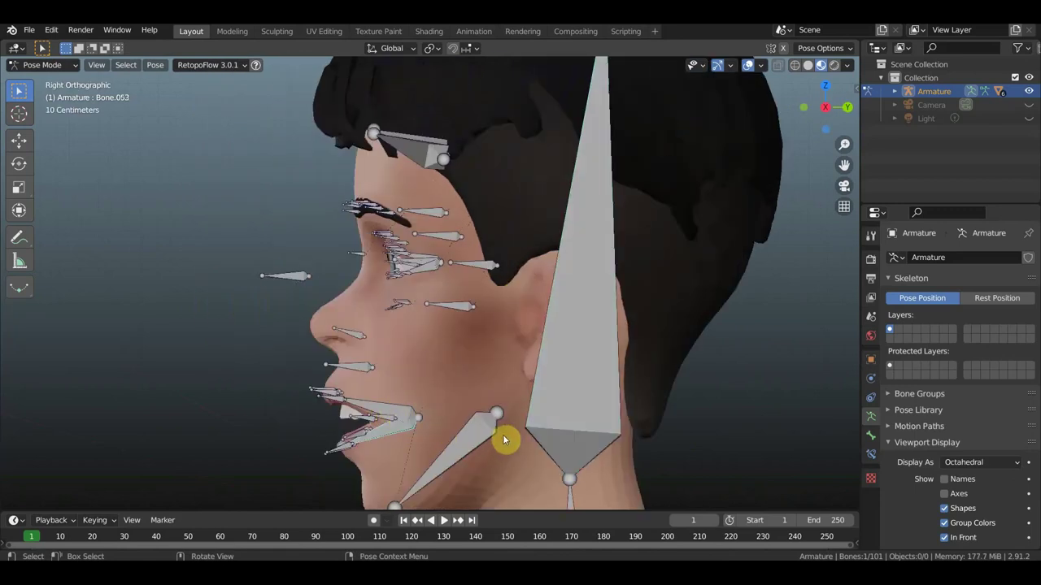
pyautogui.press('r')
pyautogui.click(484, 455)
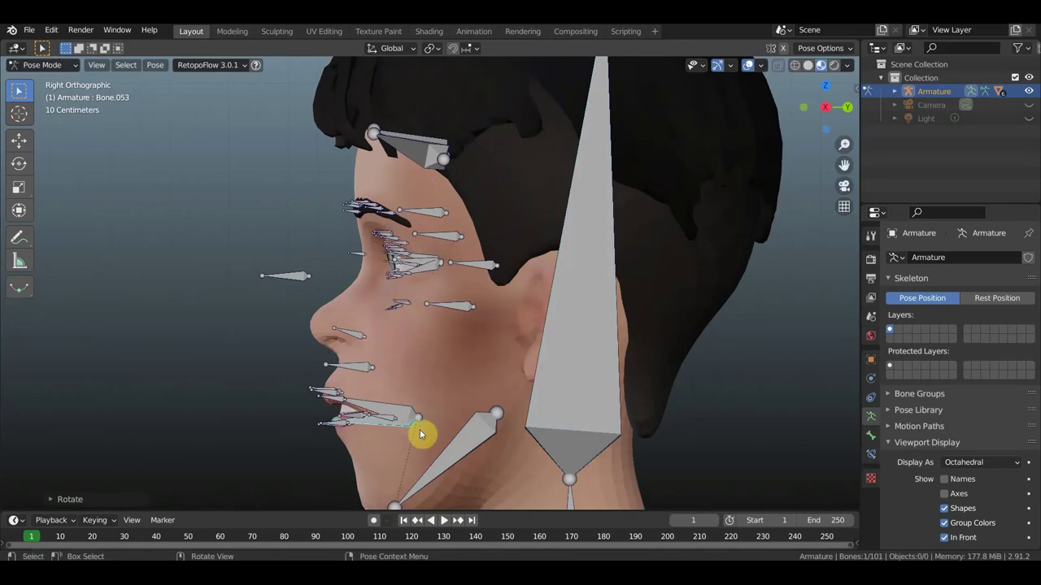
pyautogui.press('r')
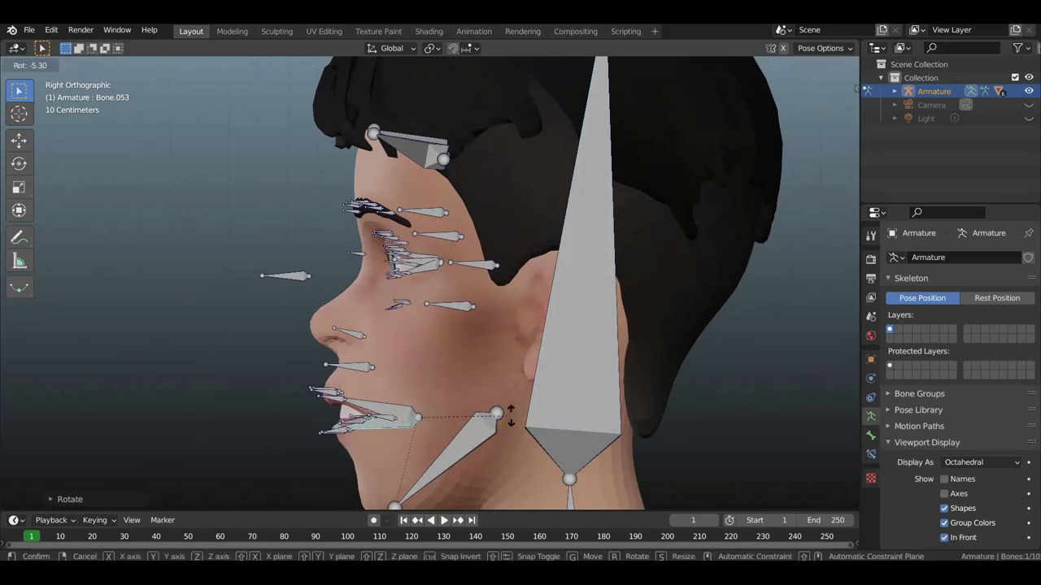
pyautogui.click(510, 405)
pyautogui.click(472, 402)
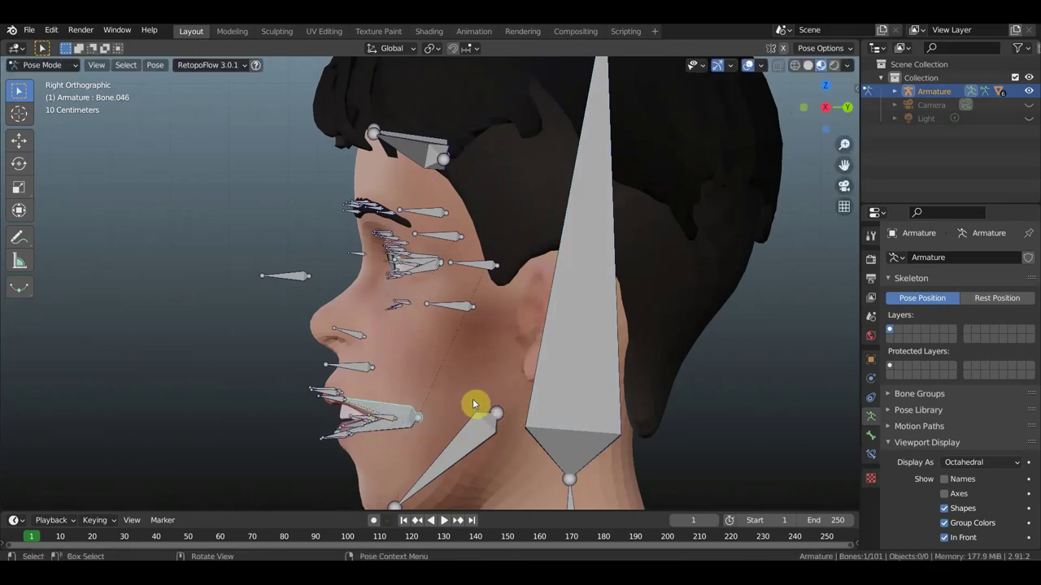
pyautogui.press('r')
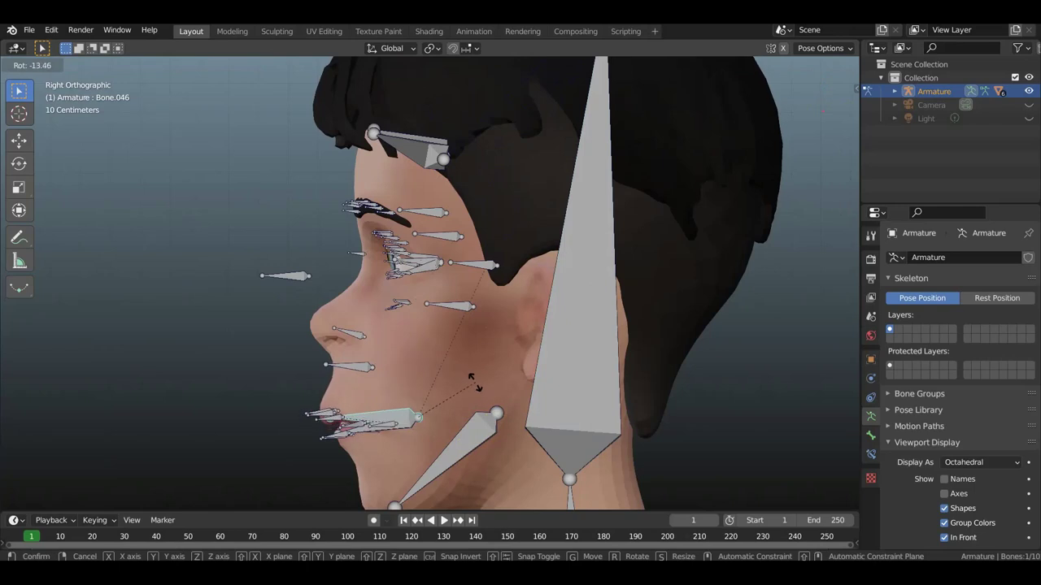
pyautogui.click(475, 385)
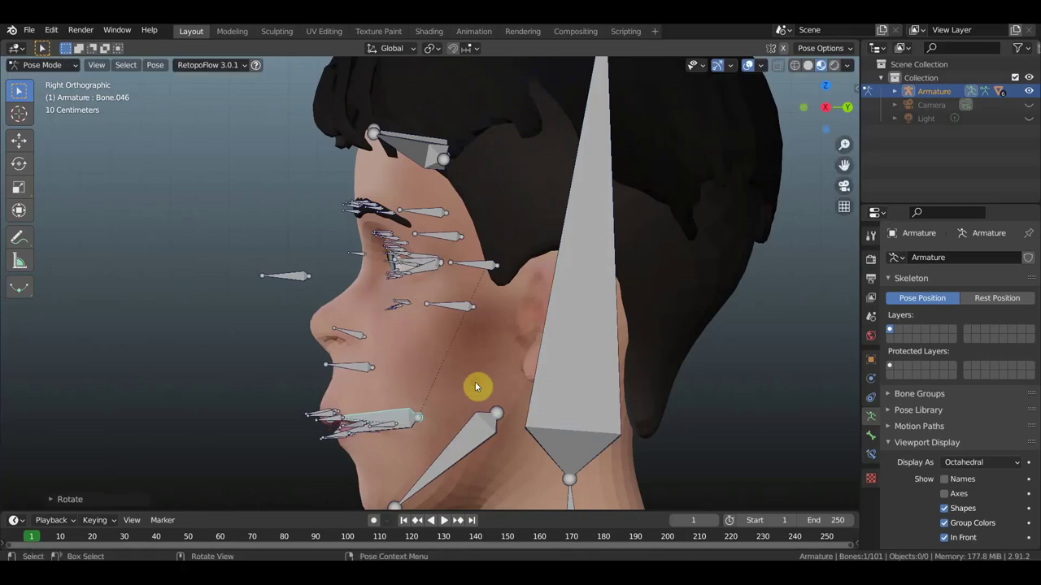
# Step: With overlays hidden, compare the closed and open mouth from front and side, then restore overlays
pyautogui.click(748, 65)
pyautogui.moveTo(766, 220); pyautogui.dragTo(51, 204, button='middle')
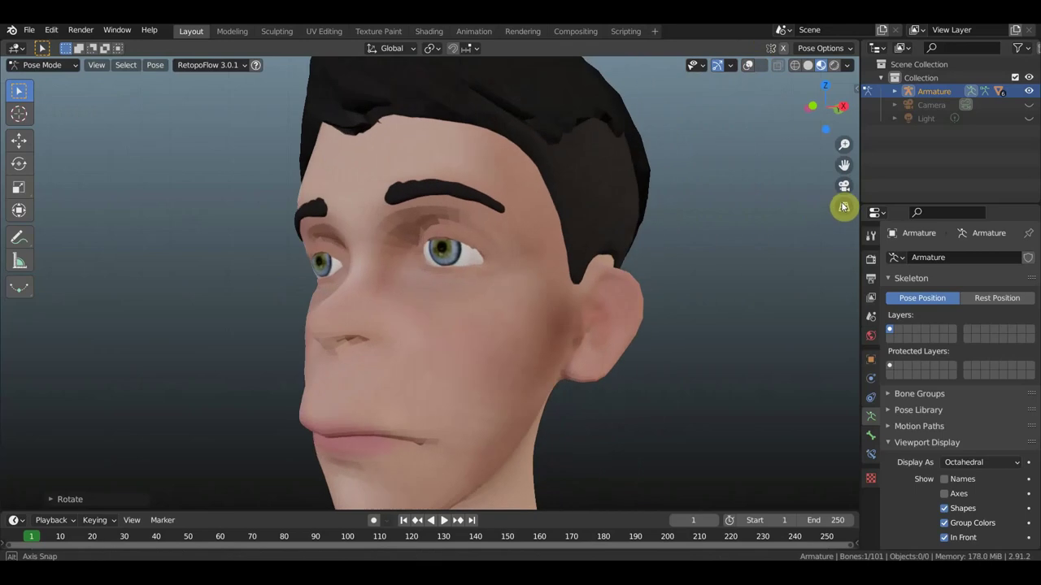
pyautogui.scroll(-3, 550, 311)
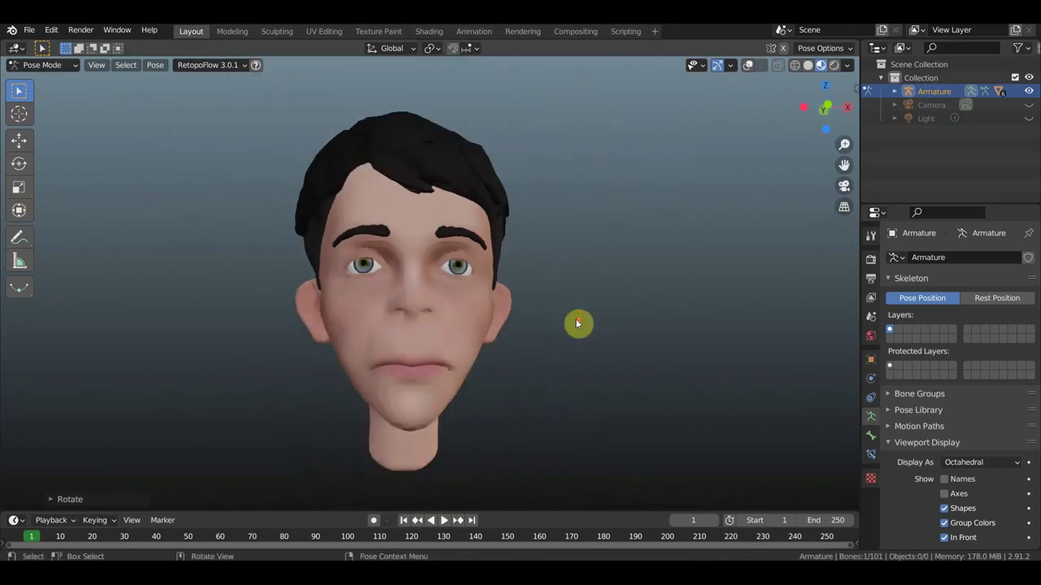
pyautogui.scroll(2, 600, 335)
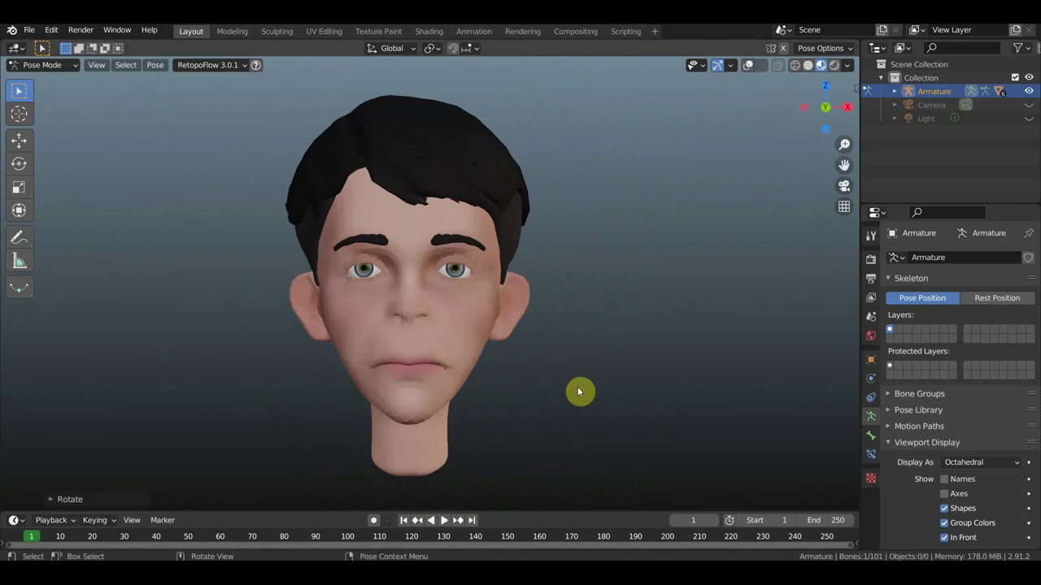
pyautogui.hotkey('ctrl', 'z')
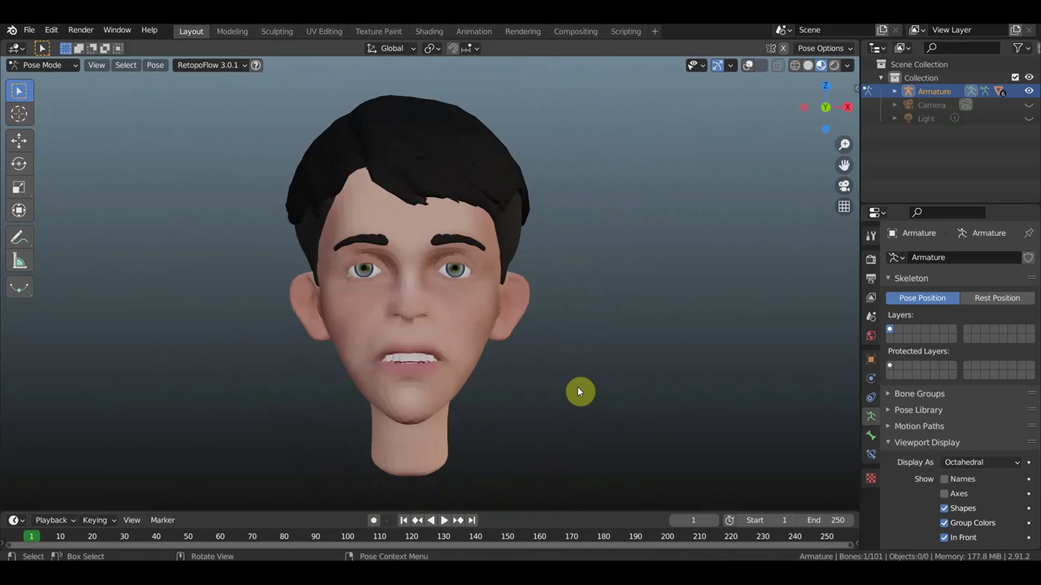
pyautogui.hotkey('ctrl', 'z')
pyautogui.hotkey('ctrl', 'z')
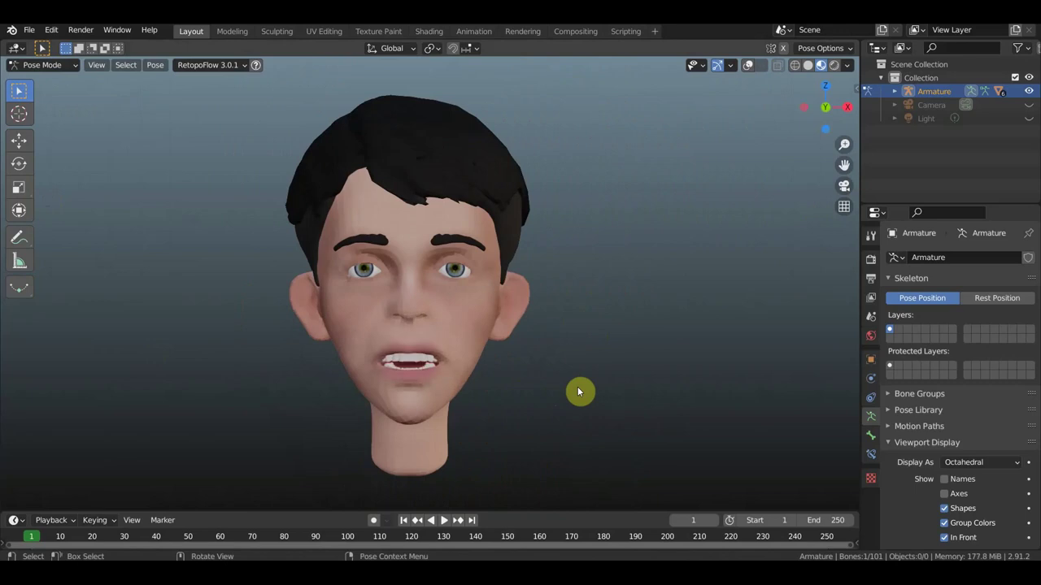
pyautogui.press('KP_3')
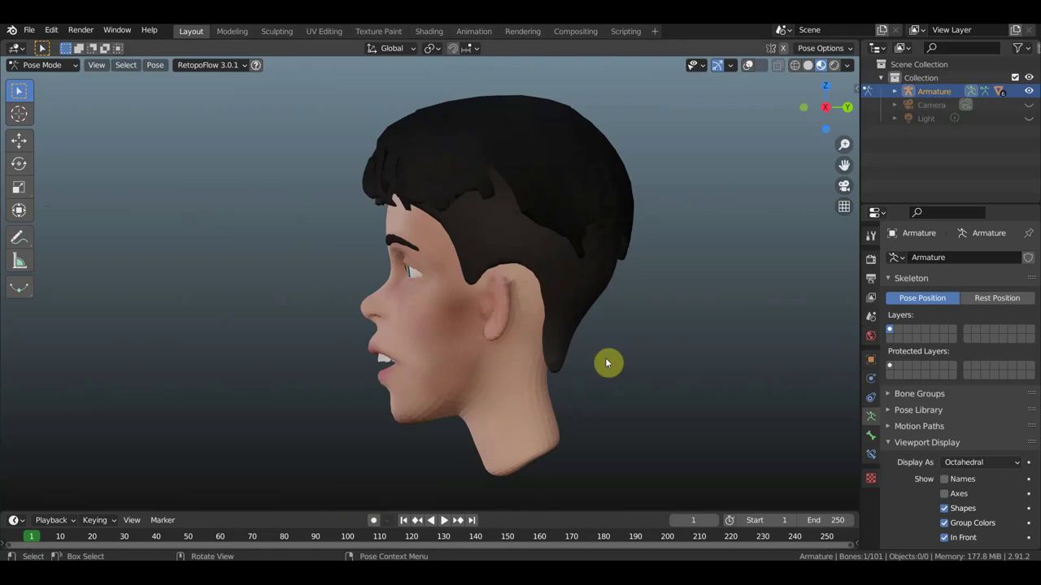
pyautogui.scroll(1, 605, 359)
pyautogui.press('ctrl+KP_3')
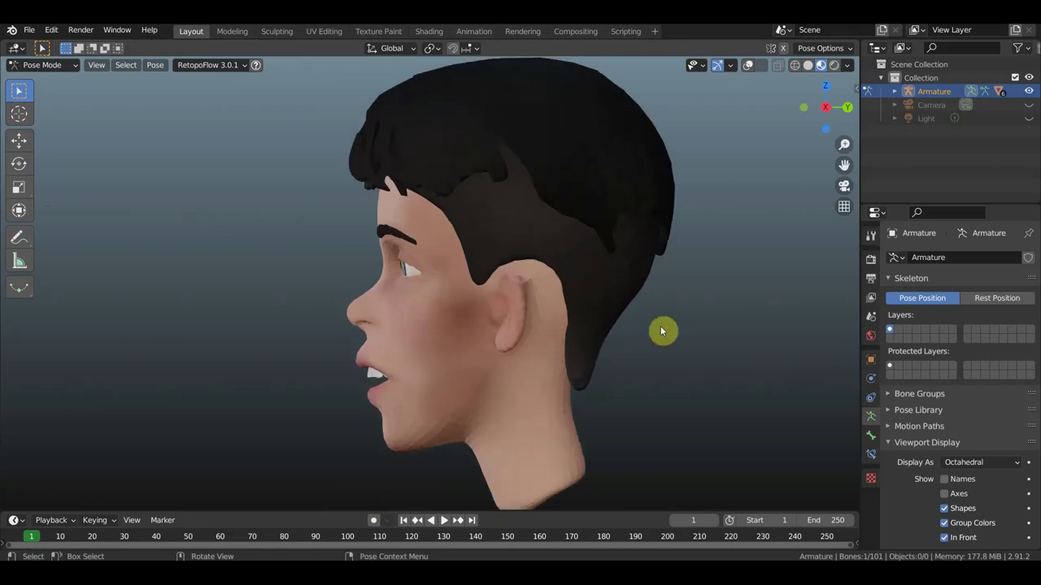
pyautogui.press('KP_3')
pyautogui.click(745, 65)
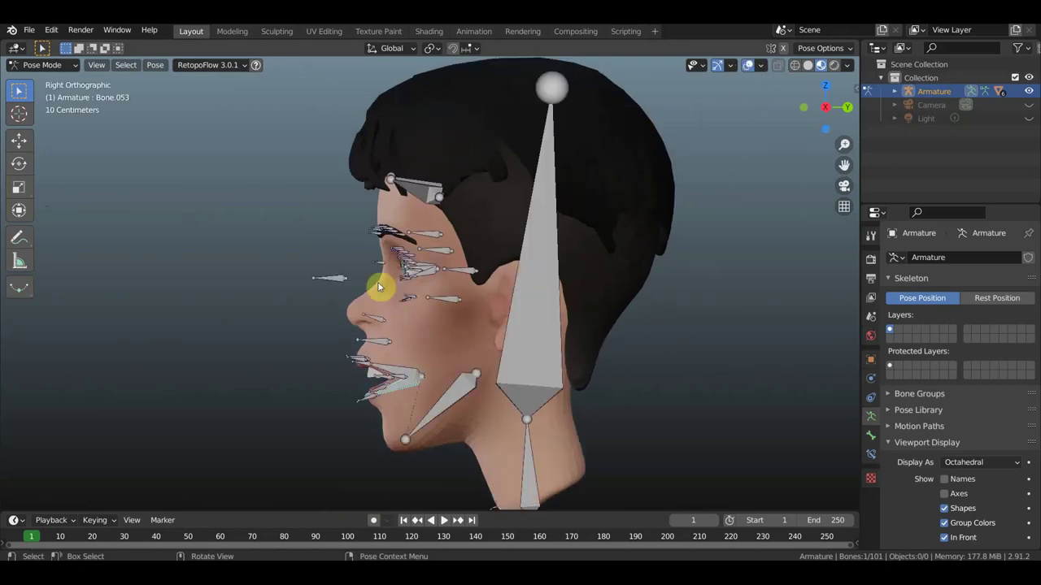
# Step: Add a Track To constraint on eye bone Bone.016 targeting Bone.097
pyautogui.moveTo(378, 286)
pyautogui.mouseDown(button='middle')
pyautogui.moveTo(434, 335)
pyautogui.moveTo(458, 302)
pyautogui.mouseUp(button='middle')
pyautogui.scroll(3, 400, 274)
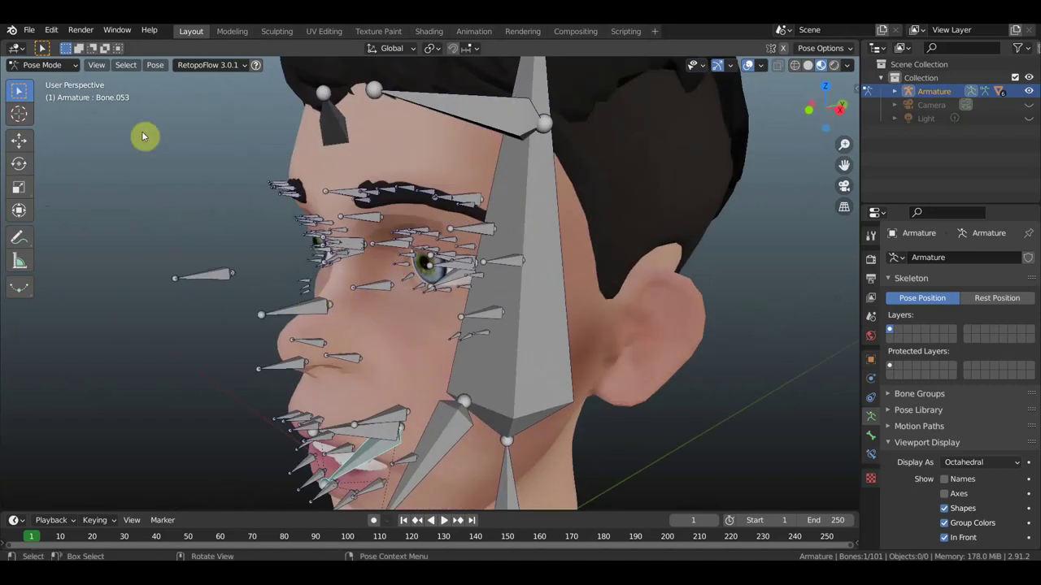
pyautogui.click(326, 315)
pyautogui.moveTo(384, 323); pyautogui.dragTo(330, 311, button='middle')
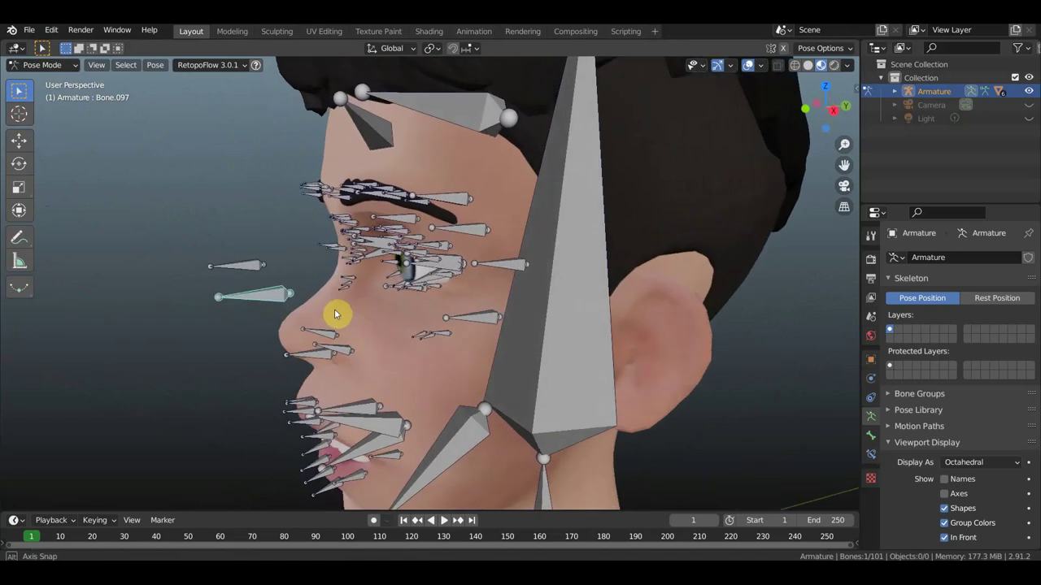
pyautogui.scroll(2, 394, 261)
pyautogui.scroll(2, 395, 232)
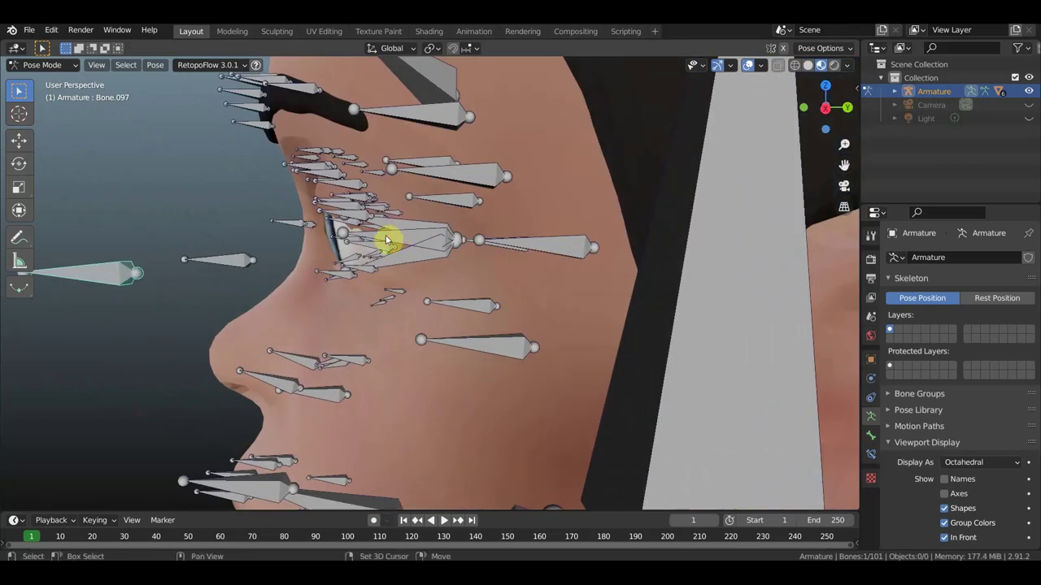
pyautogui.keyDown('shift'); pyautogui.click(391, 229); pyautogui.keyUp('shift')
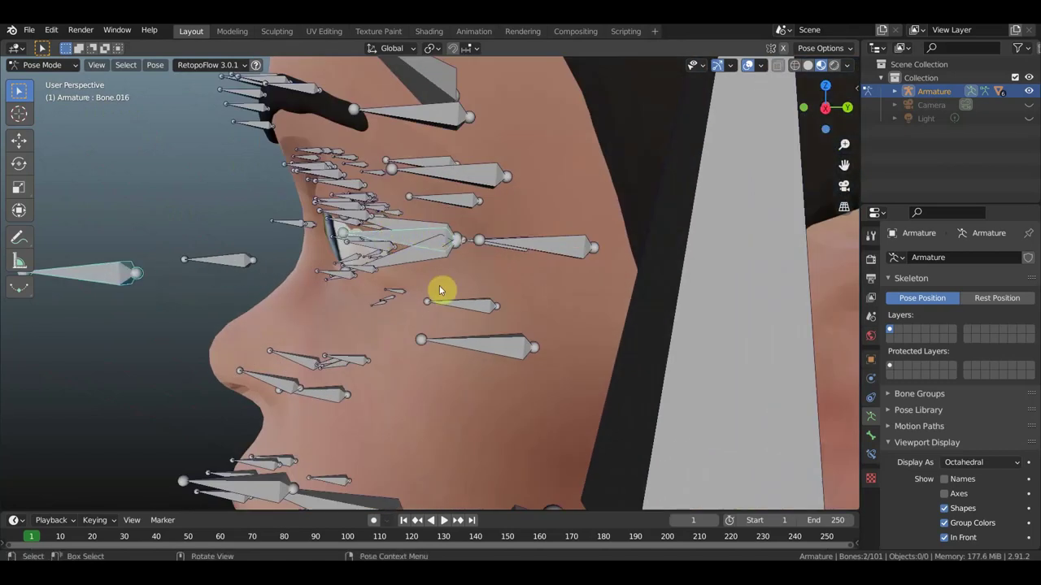
pyautogui.scroll(-3, 439, 288)
pyautogui.hotkey('shift', 'ctrl', 'c')
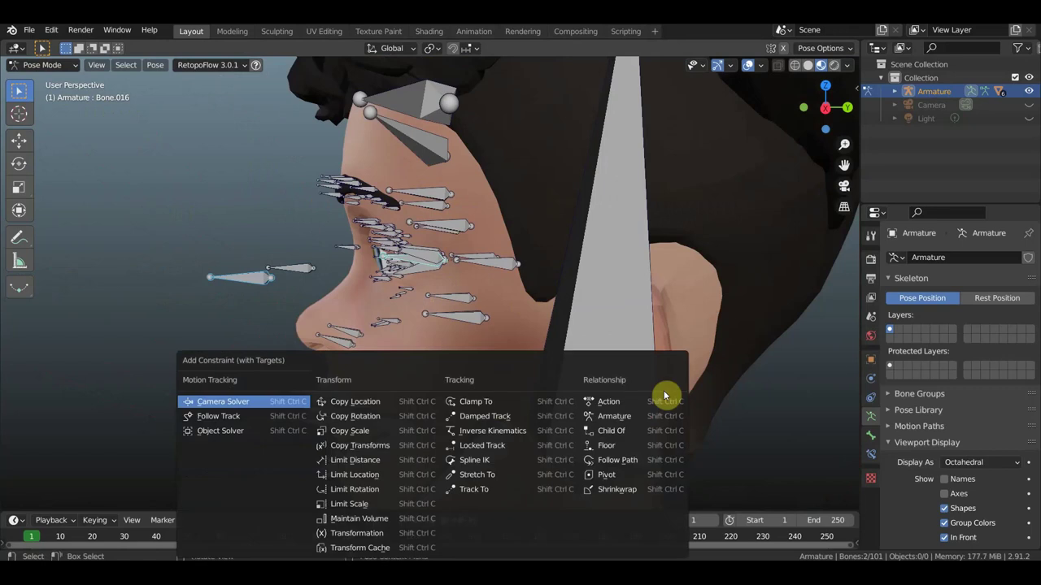
pyautogui.click(474, 491)
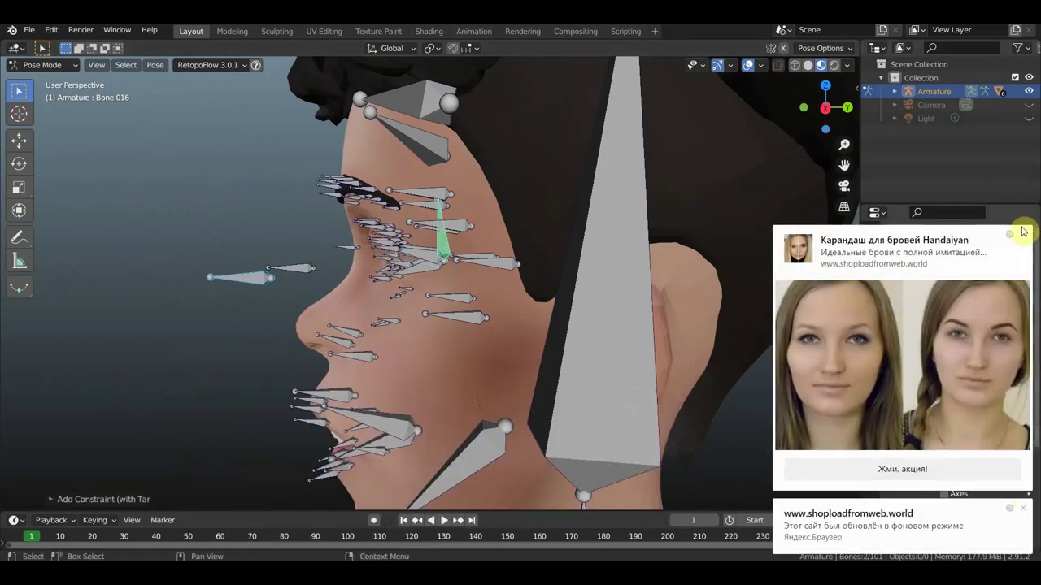
# Step: Dismiss the browser pop-ups and set the Track To constraint's axis to Y
pyautogui.click(1024, 237)
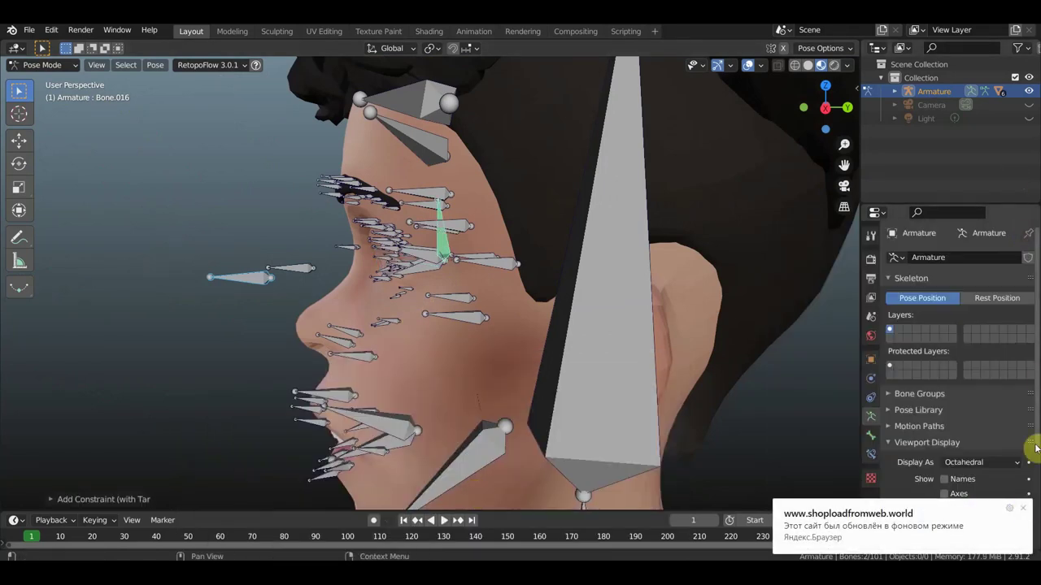
pyautogui.click(1024, 509)
pyautogui.click(869, 457)
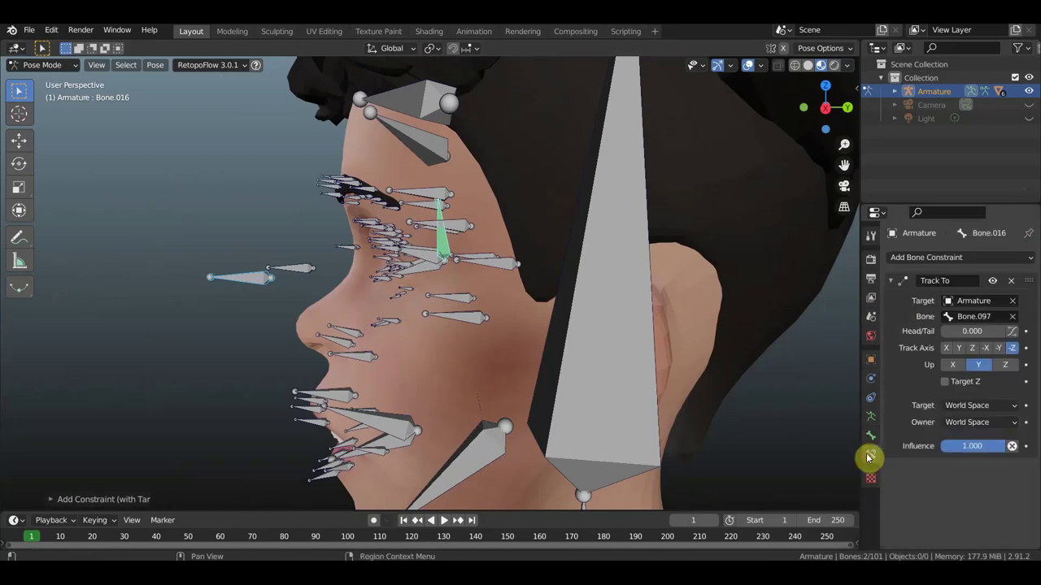
pyautogui.click(959, 349)
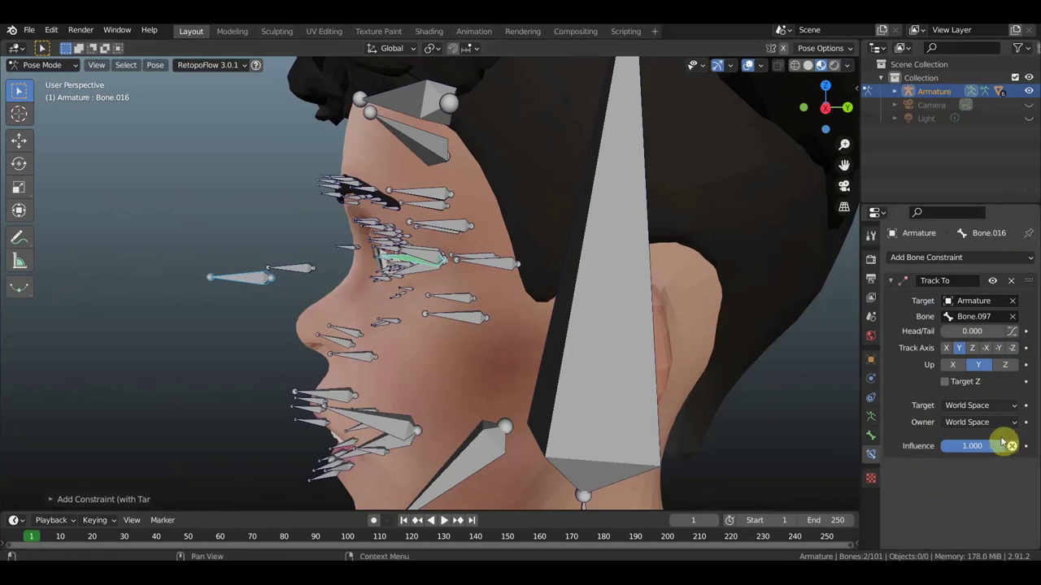
pyautogui.moveTo(255, 333); pyautogui.dragTo(388, 334, button='middle')
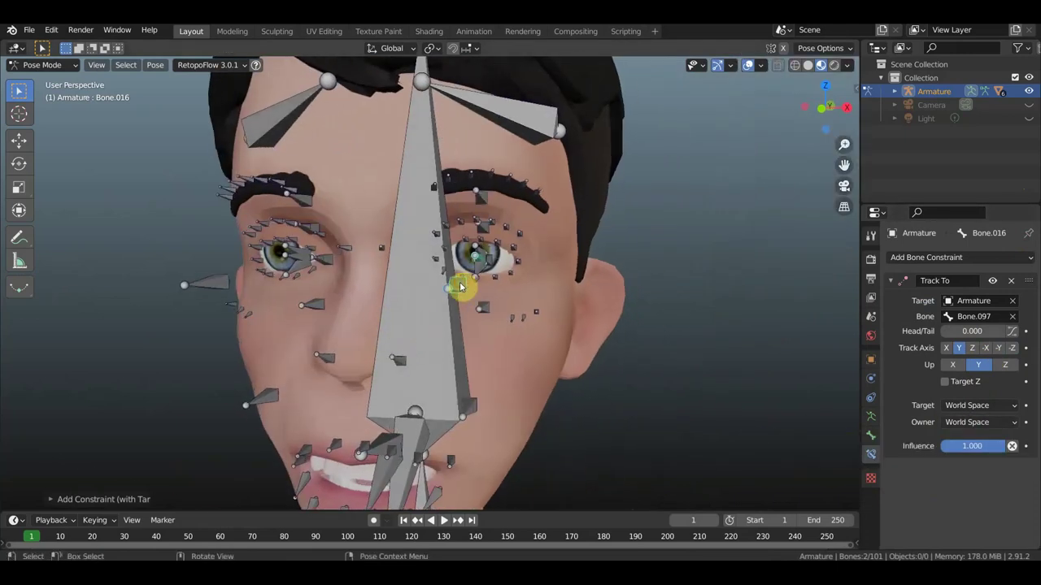
# Step: Move the eye target bone slightly to test the eye tracking
pyautogui.click(459, 286)
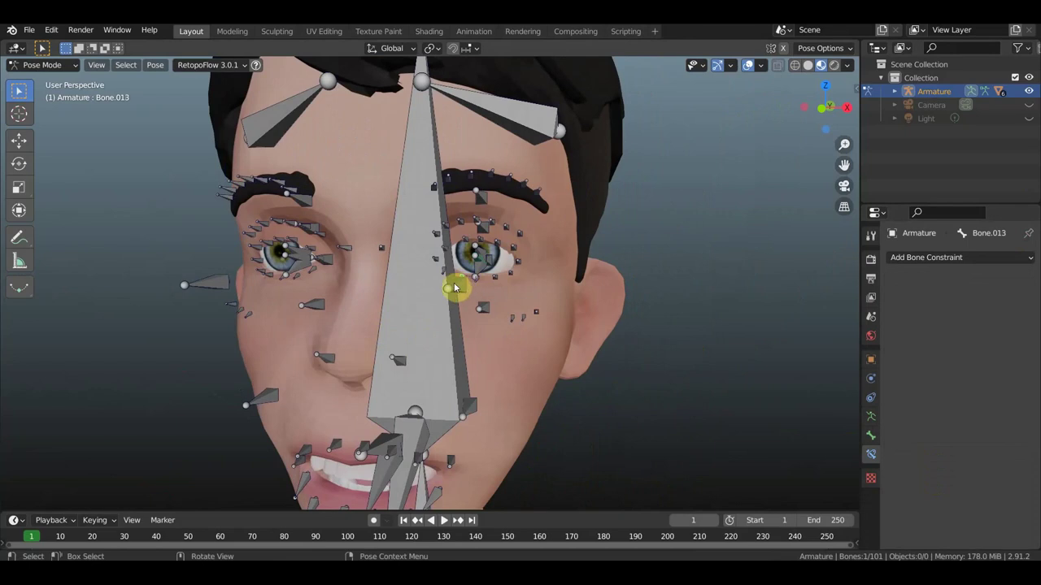
pyautogui.press('g')
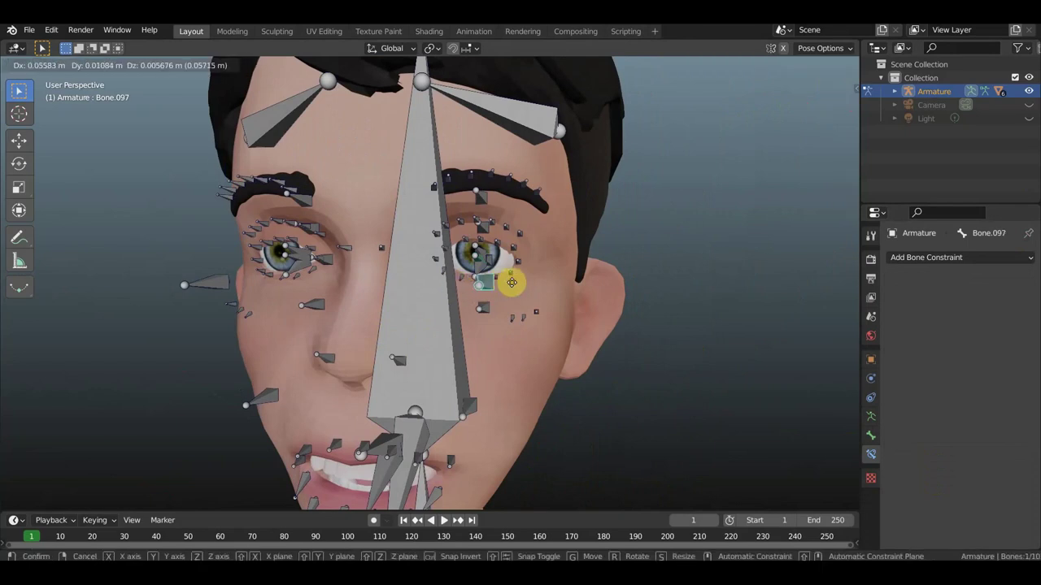
pyautogui.click(480, 286)
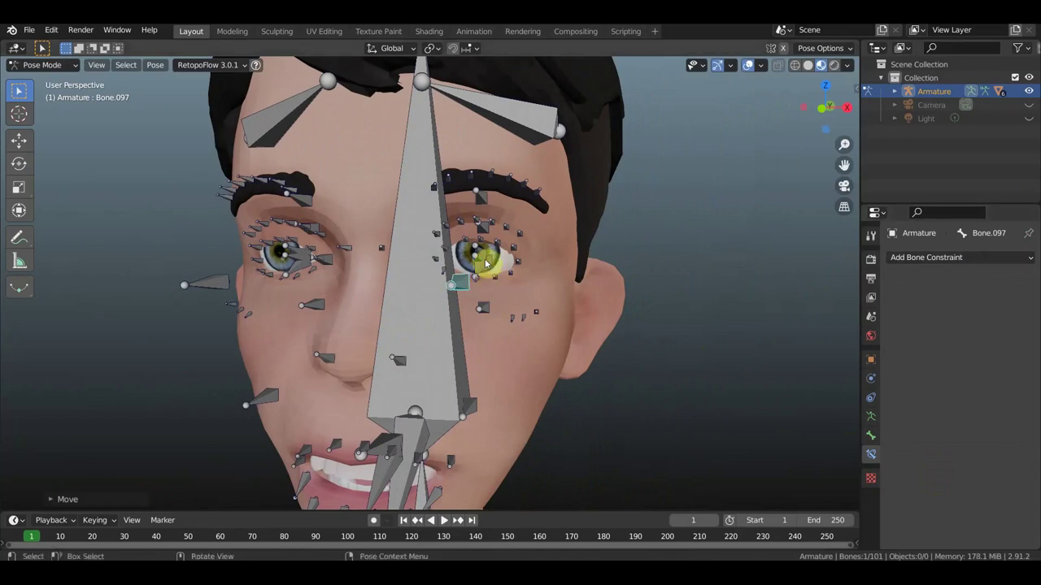
# Step: On Bone.016's Track To constraint, set Up to Z and lower Influence to 0.207
pyautogui.click(486, 254)
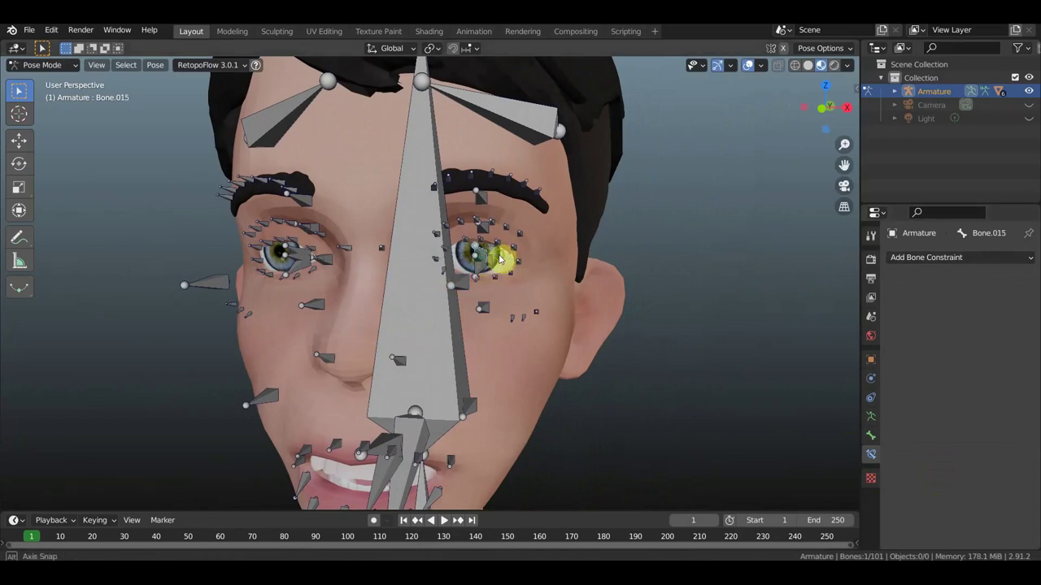
pyautogui.moveTo(486, 254); pyautogui.dragTo(379, 266, button='middle')
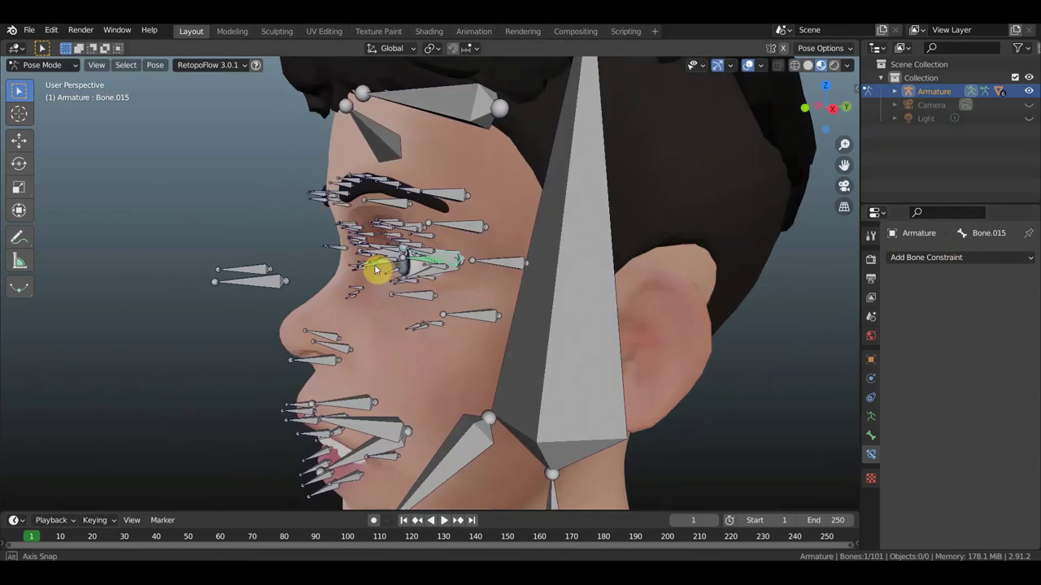
pyautogui.scroll(2, 410, 259)
pyautogui.click(417, 257)
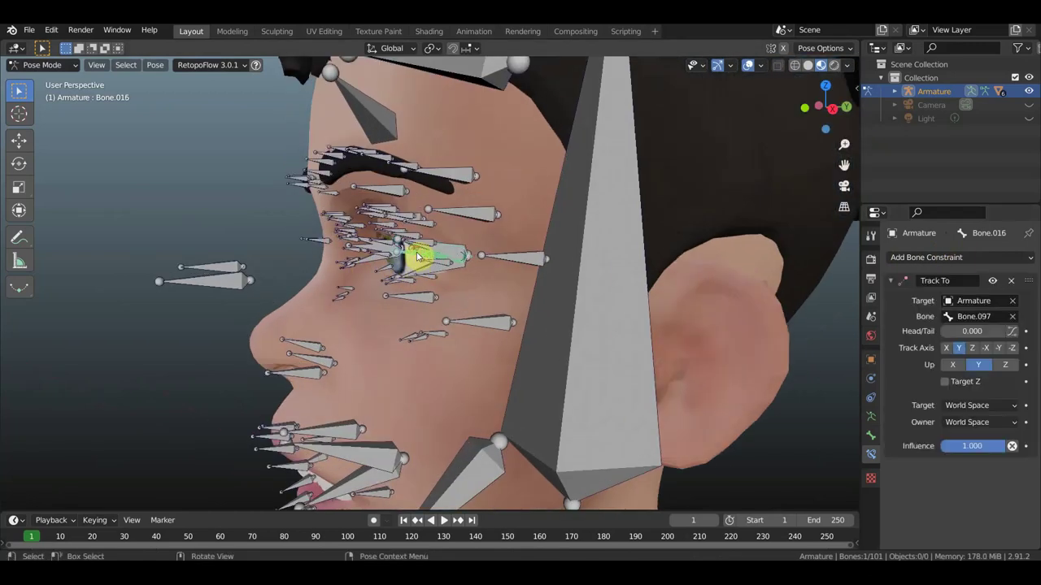
pyautogui.click(1005, 367)
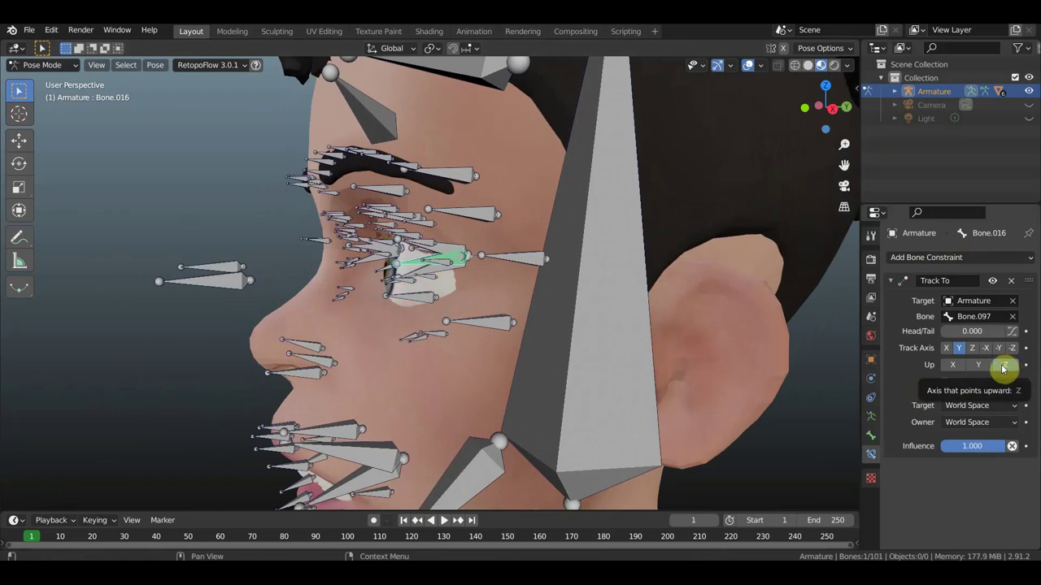
pyautogui.moveTo(976, 446); pyautogui.dragTo(953, 445)
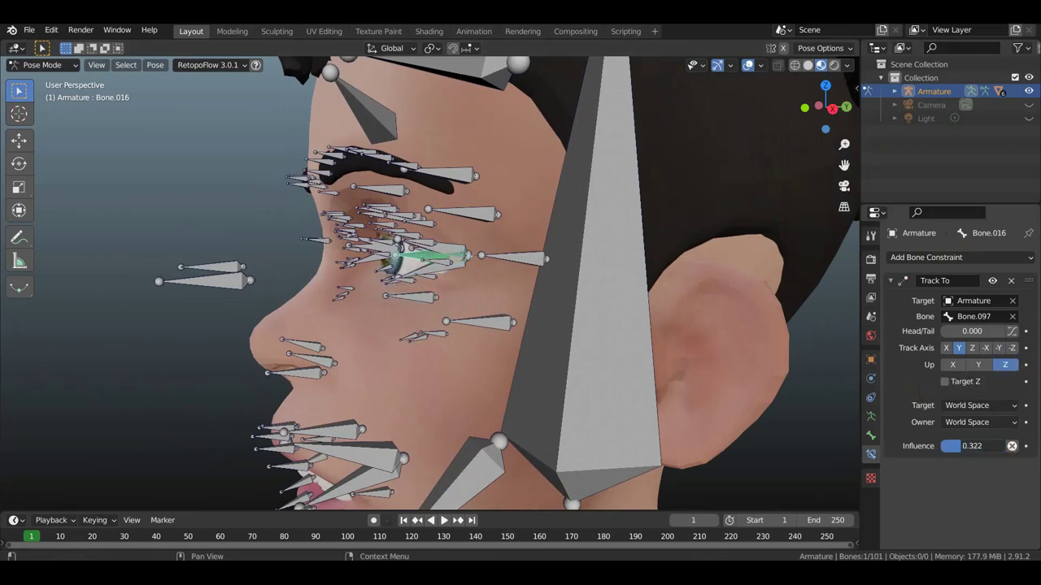
pyautogui.moveTo(950, 445); pyautogui.dragTo(951, 445)
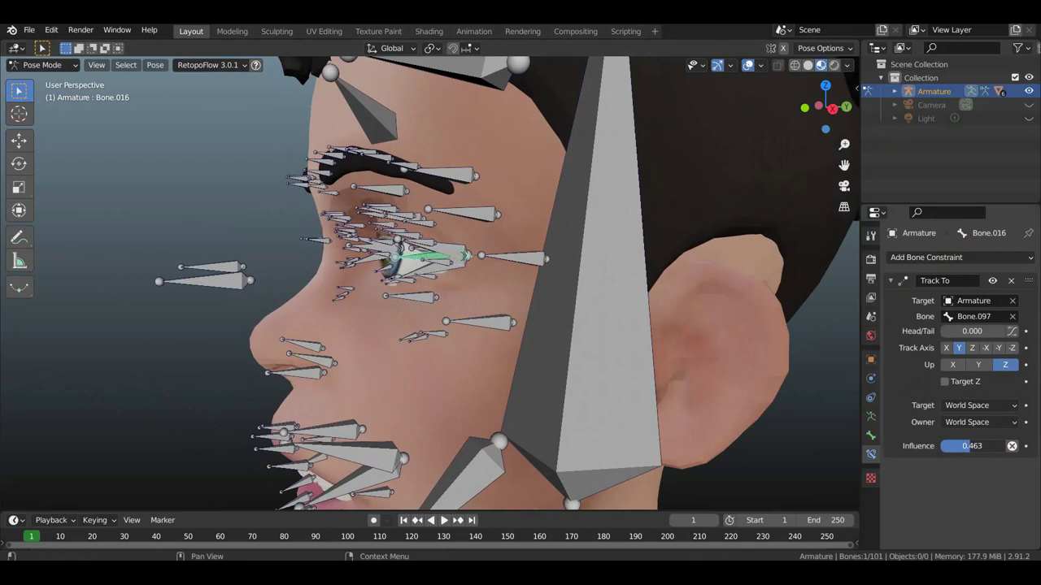
# Step: Move the eye target bone Bone.097 out in front of the face
pyautogui.click(231, 284)
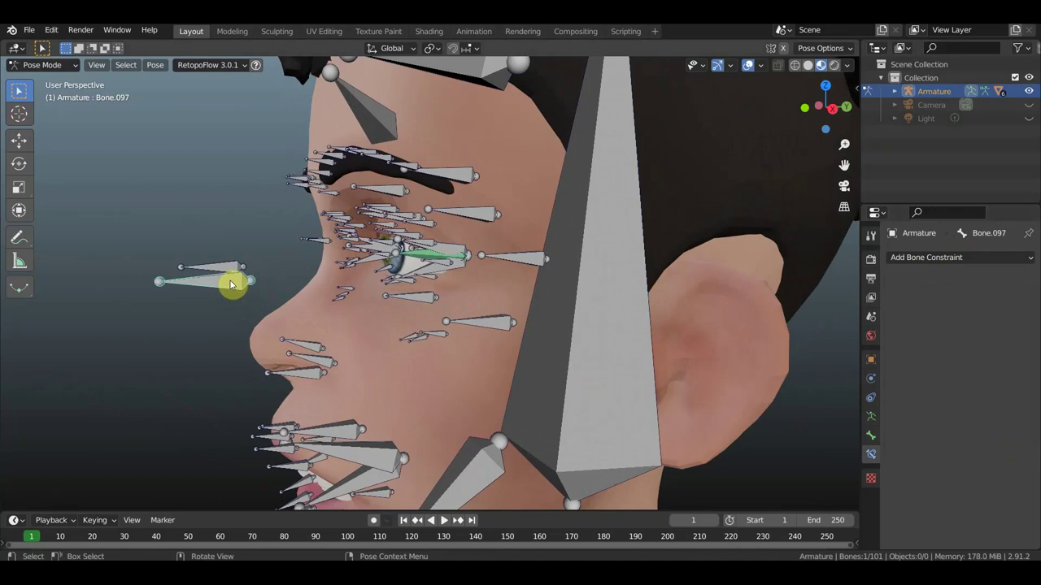
pyautogui.press('g')
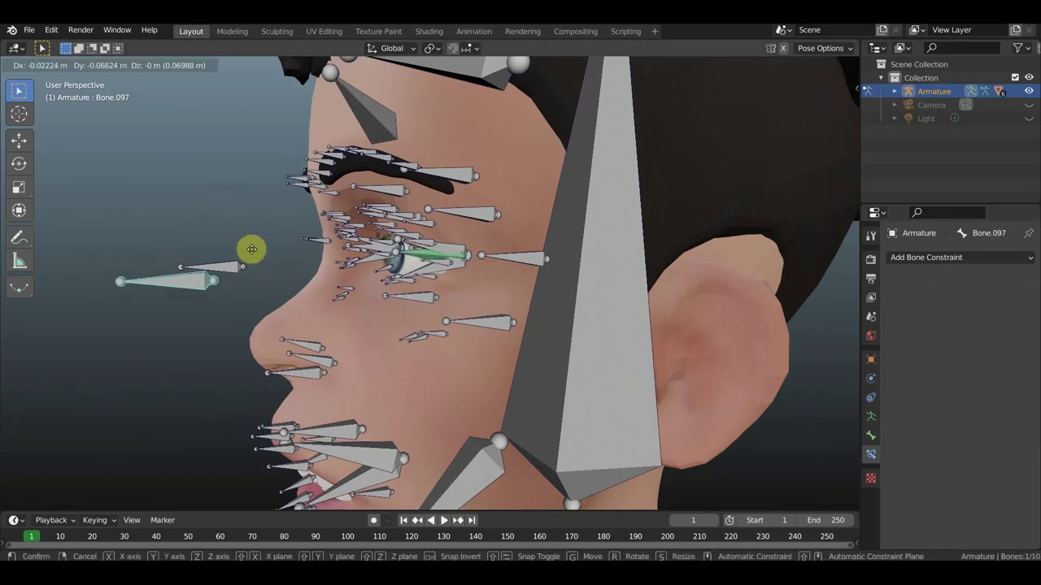
pyautogui.click(235, 282)
# Step: With overlays hidden, test the eye's aim from the front, undo the trial move, and restore overlays
pyautogui.click(747, 66)
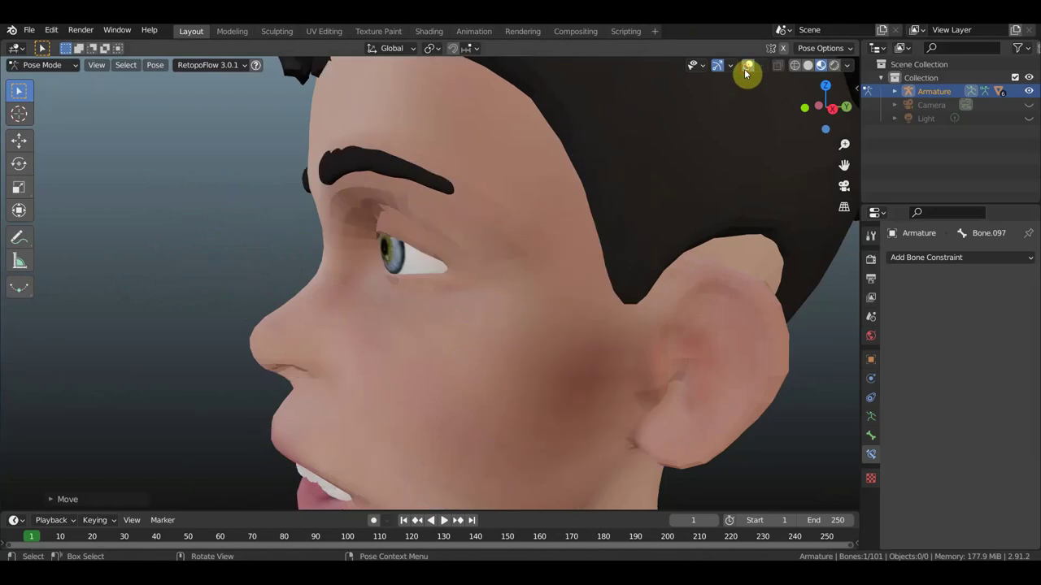
pyautogui.moveTo(720, 179)
pyautogui.mouseDown(button='middle')
pyautogui.moveTo(688, 262)
pyautogui.moveTo(721, 258)
pyautogui.mouseUp(button='middle')
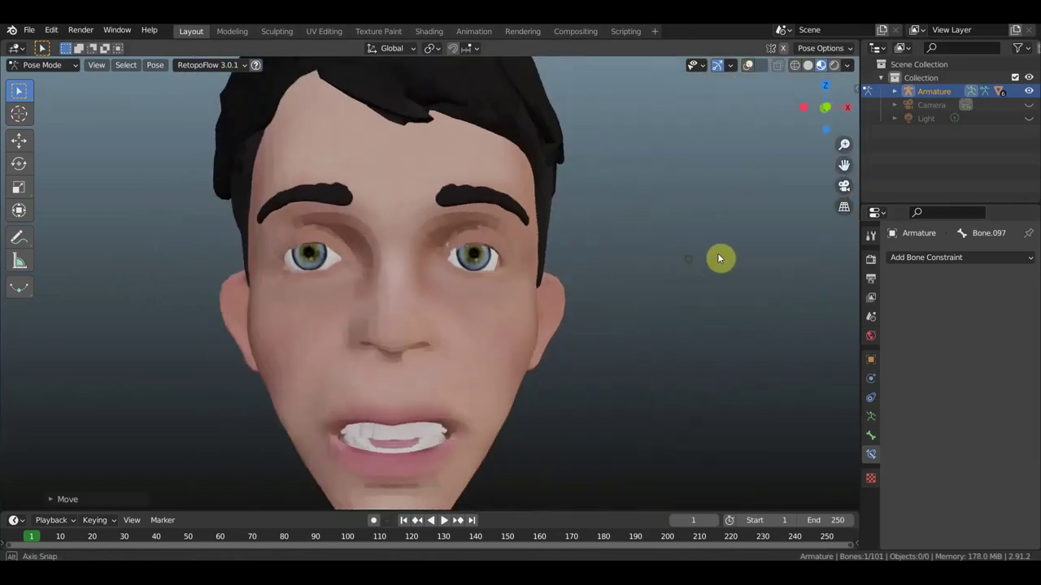
pyautogui.press('g')
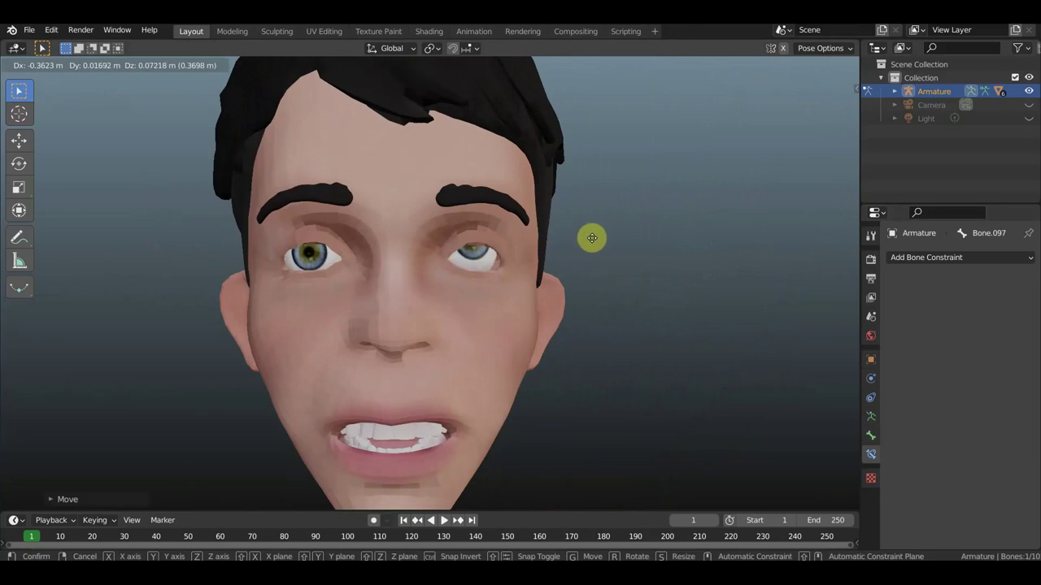
pyautogui.click(587, 274)
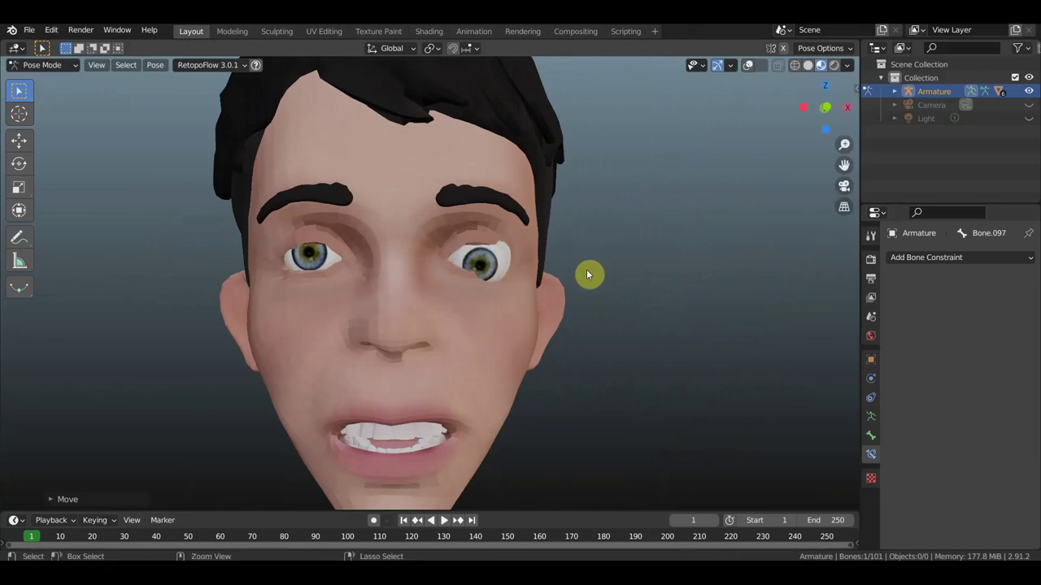
pyautogui.hotkey('ctrl', 'z')
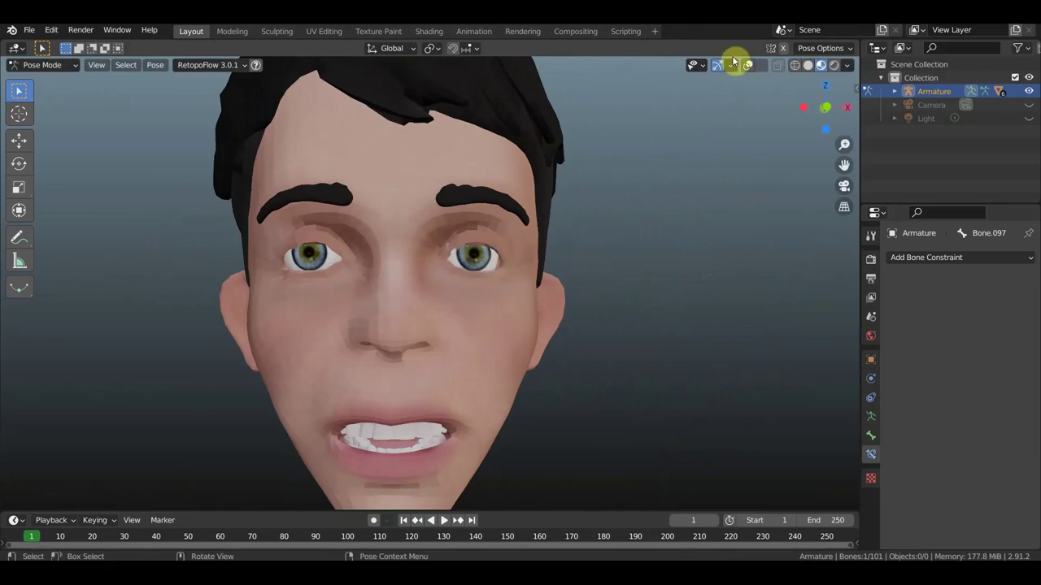
pyautogui.click(749, 65)
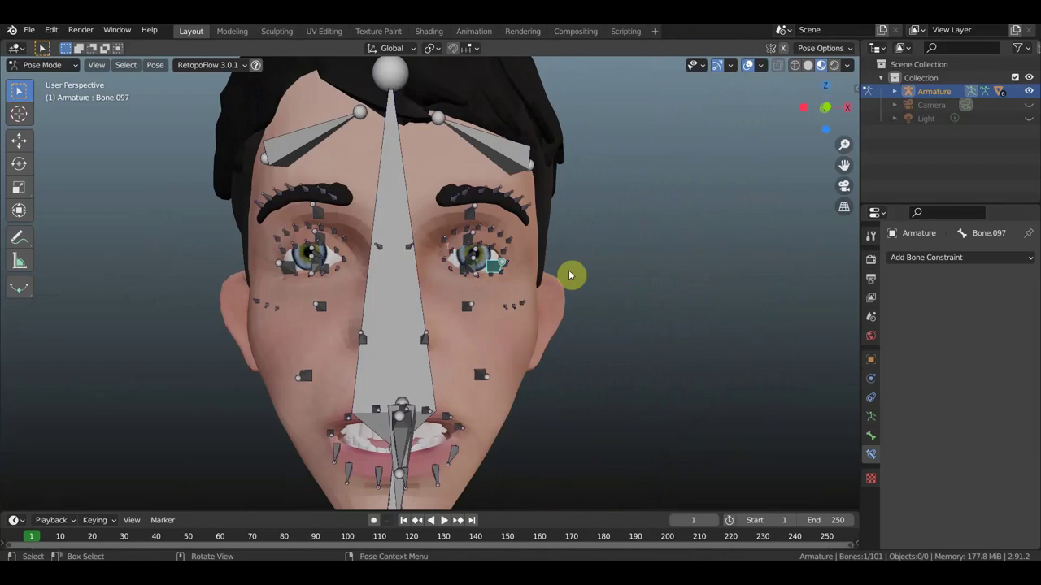
pyautogui.moveTo(569, 274)
pyautogui.mouseDown(button='middle')
pyautogui.moveTo(446, 290)
pyautogui.moveTo(406, 290)
pyautogui.moveTo(394, 278)
pyautogui.mouseUp(button='middle')
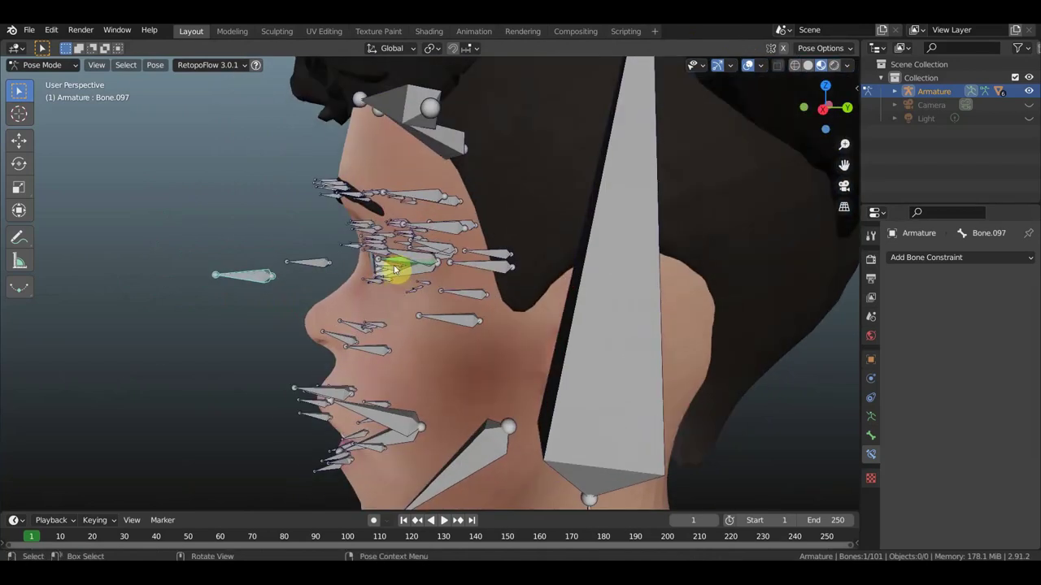
# Step: Set the Track To constraint's owner and target space to Local Space, then start moving Bone.097
pyautogui.keyDown('shift'); pyautogui.click(399, 263); pyautogui.keyUp('shift')
pyautogui.hotkey('ctrl', 'shift', 'c')
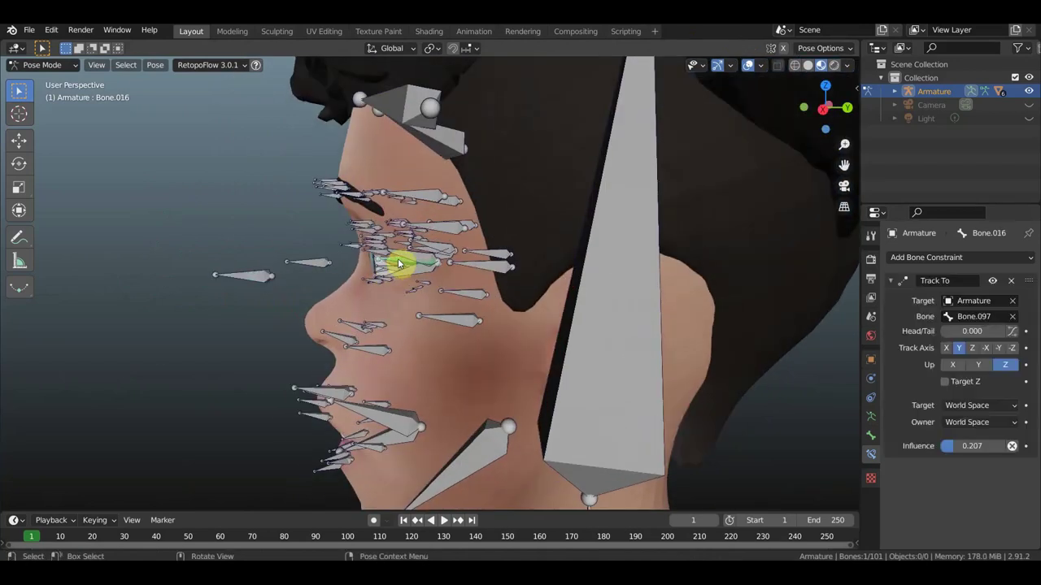
pyautogui.click(963, 423)
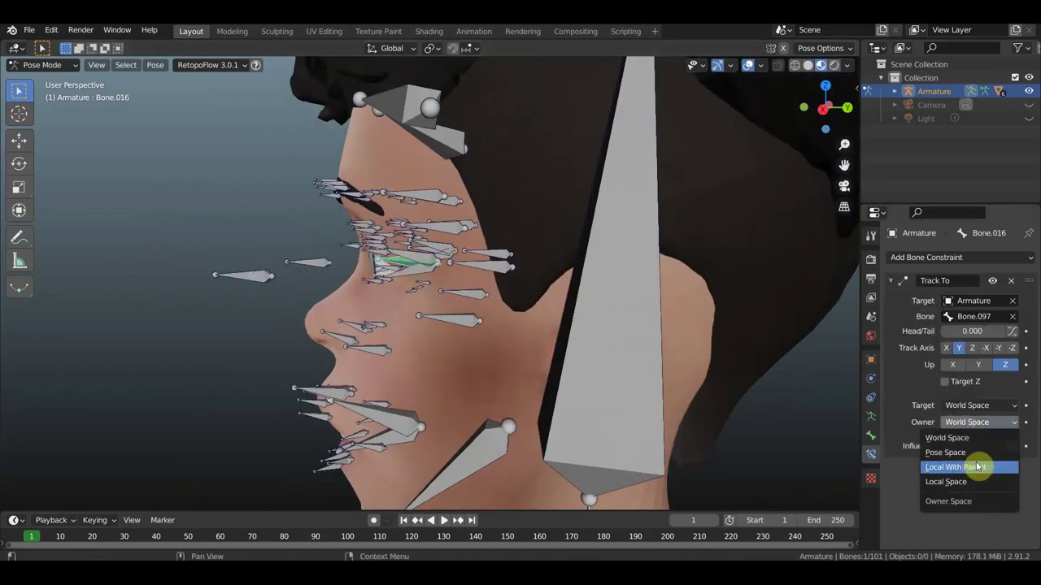
pyautogui.click(963, 482)
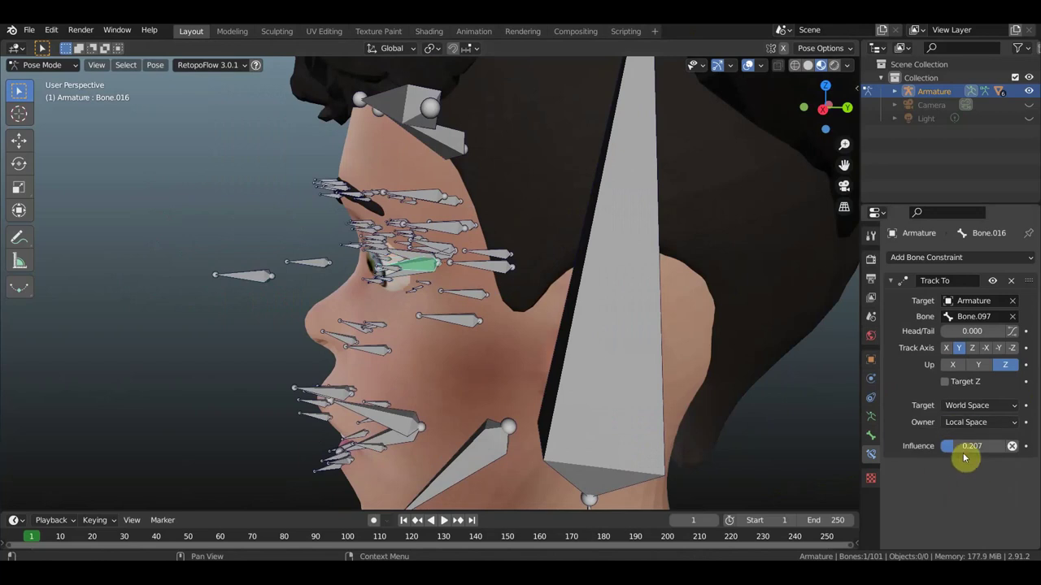
pyautogui.click(976, 405)
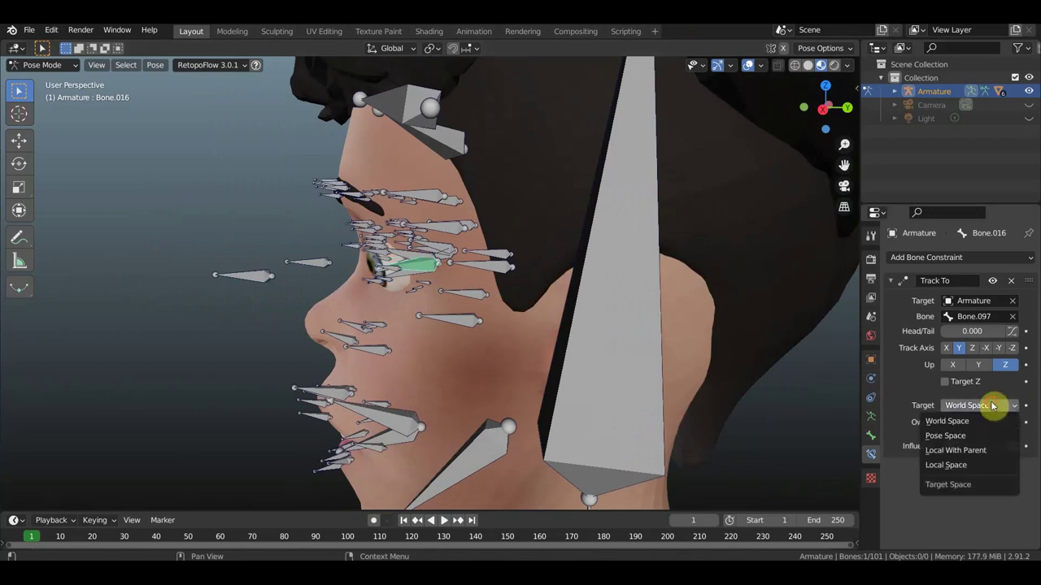
pyautogui.click(971, 470)
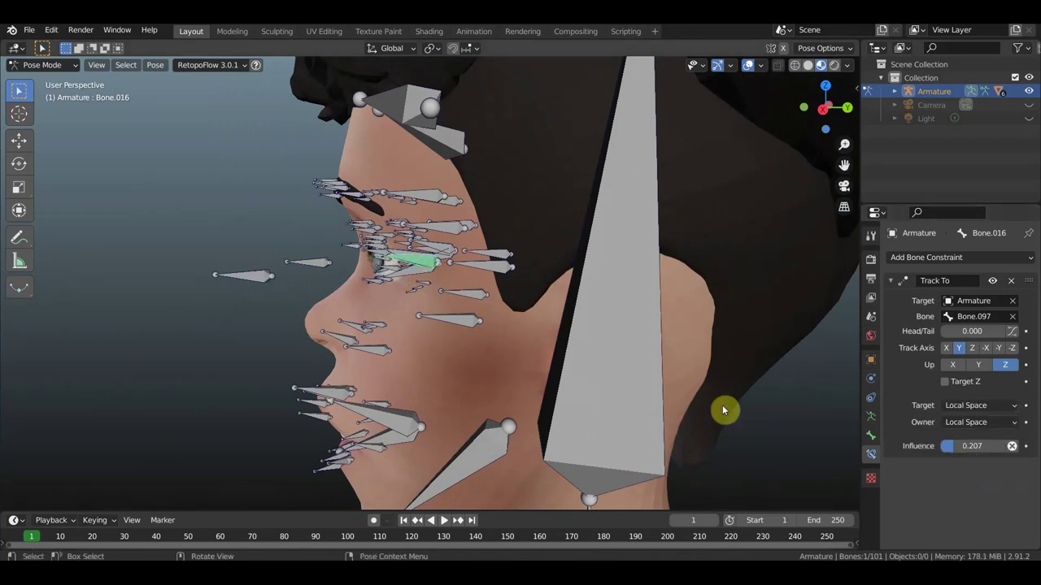
pyautogui.click(248, 278)
pyautogui.press('g')
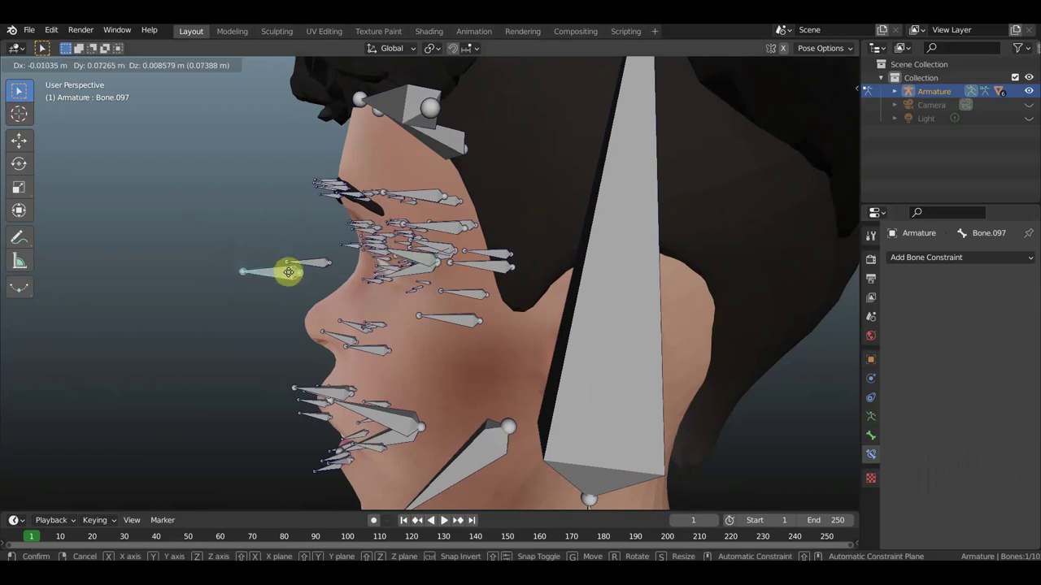
# Step: Place the target bone further forward, hide overlays, switch to front view, and move it again
pyautogui.click(236, 265)
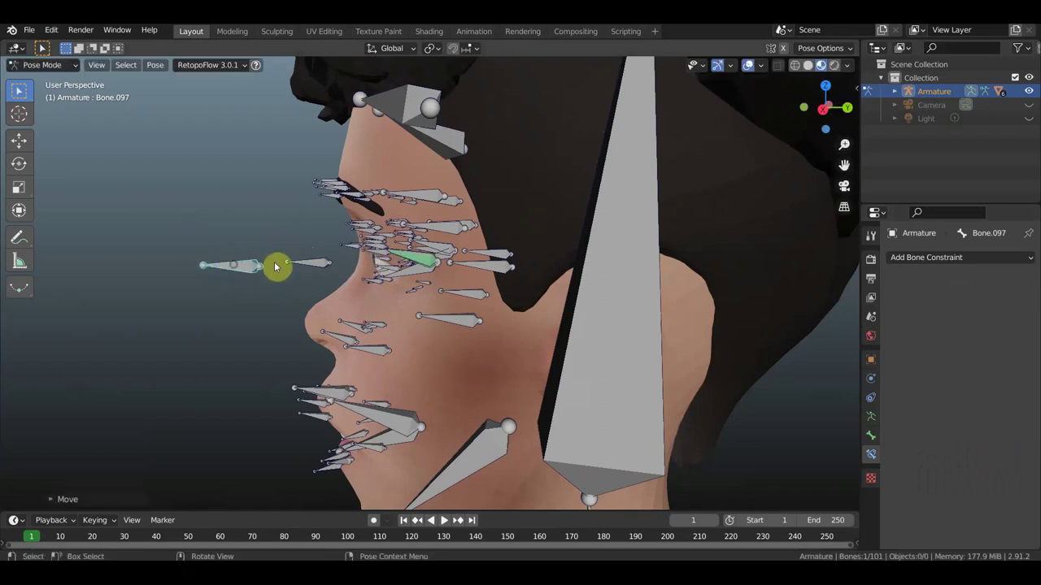
pyautogui.moveTo(274, 265)
pyautogui.mouseDown(button='middle')
pyautogui.moveTo(347, 279)
pyautogui.moveTo(448, 262)
pyautogui.mouseUp(button='middle')
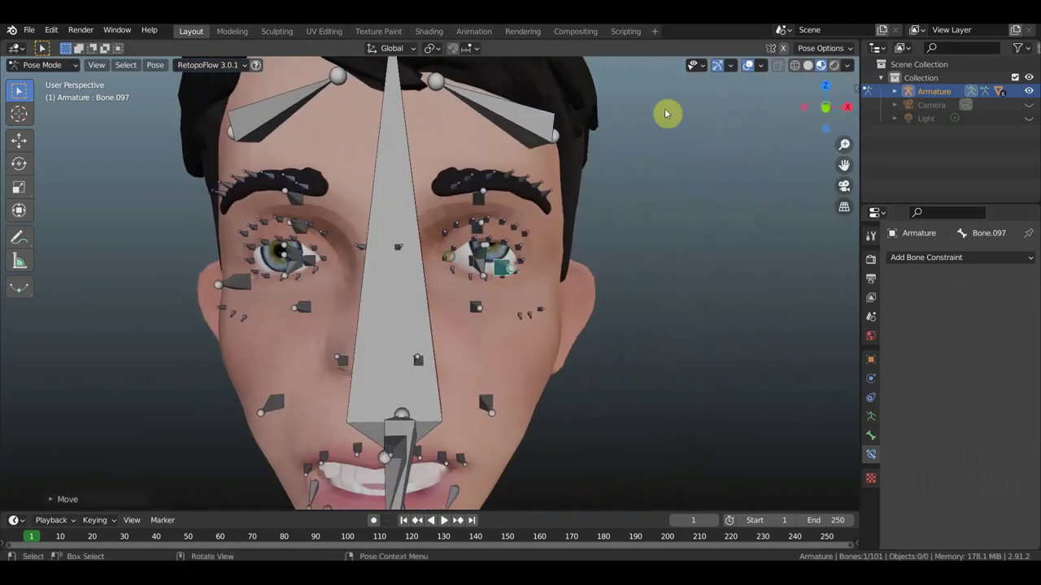
pyautogui.click(747, 67)
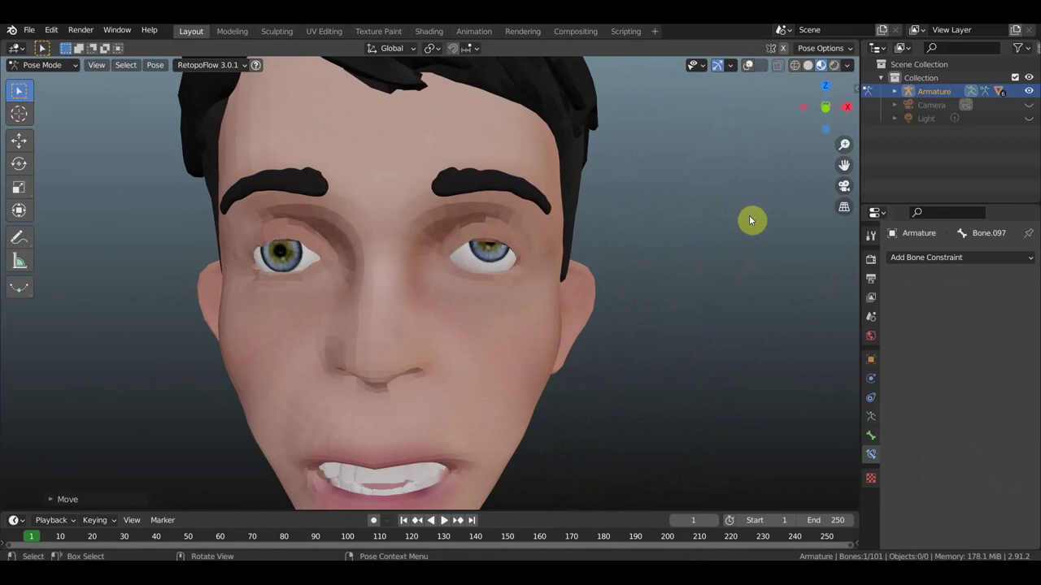
pyautogui.press('KP_1')
pyautogui.press('g')
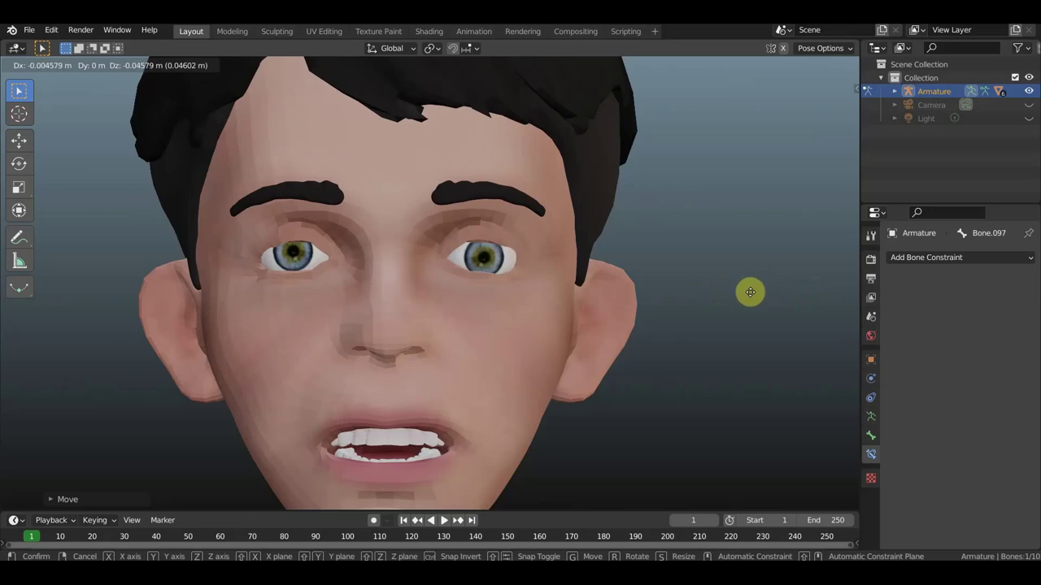
# Step: Undo and redo through the target move and constraint space changes to compare World and Local Space aim
pyautogui.click(749, 294)
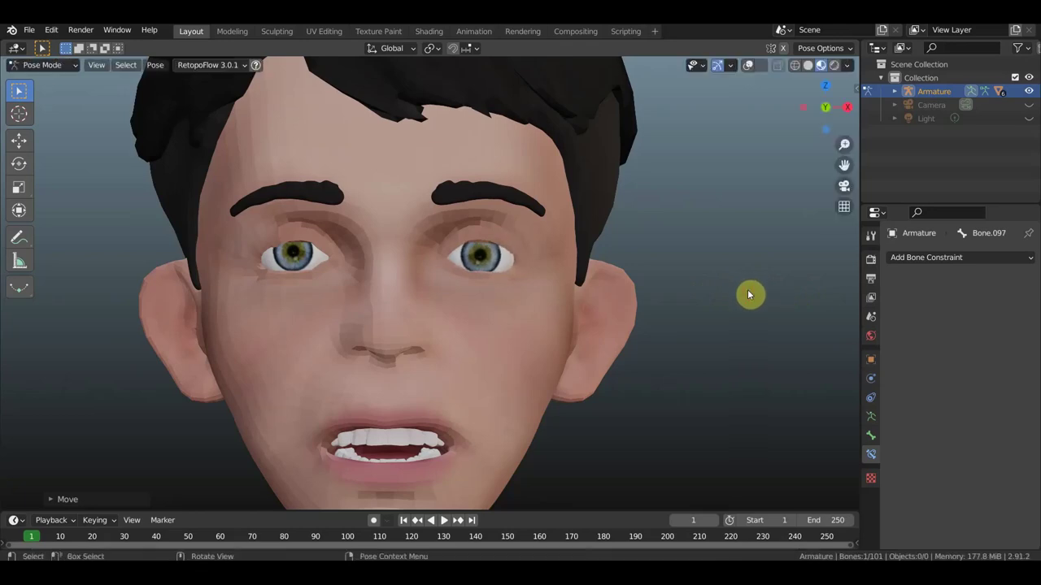
pyautogui.hotkey('ctrl', 'z')
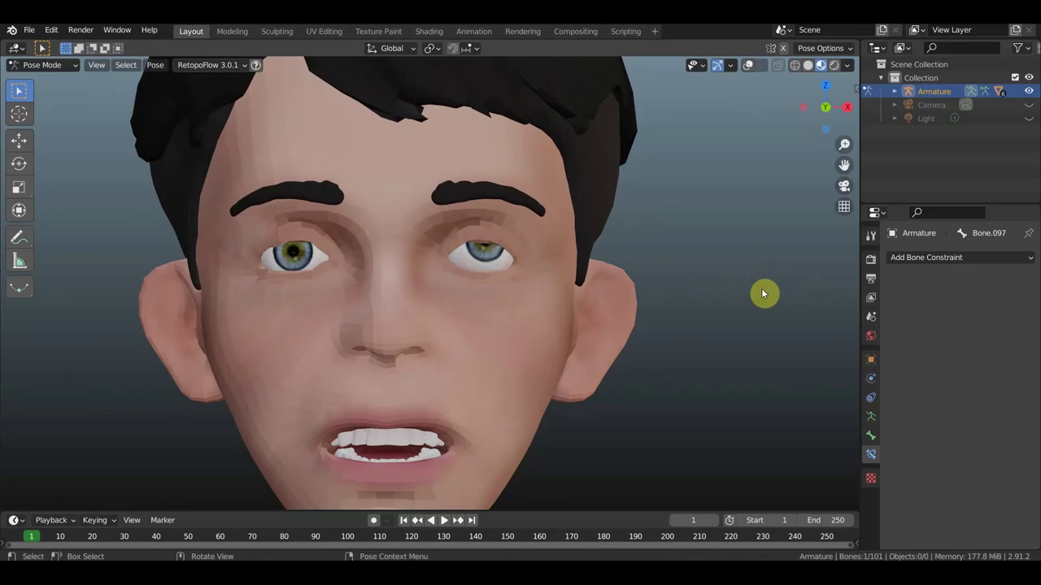
pyautogui.hotkey('ctrl', 'z')
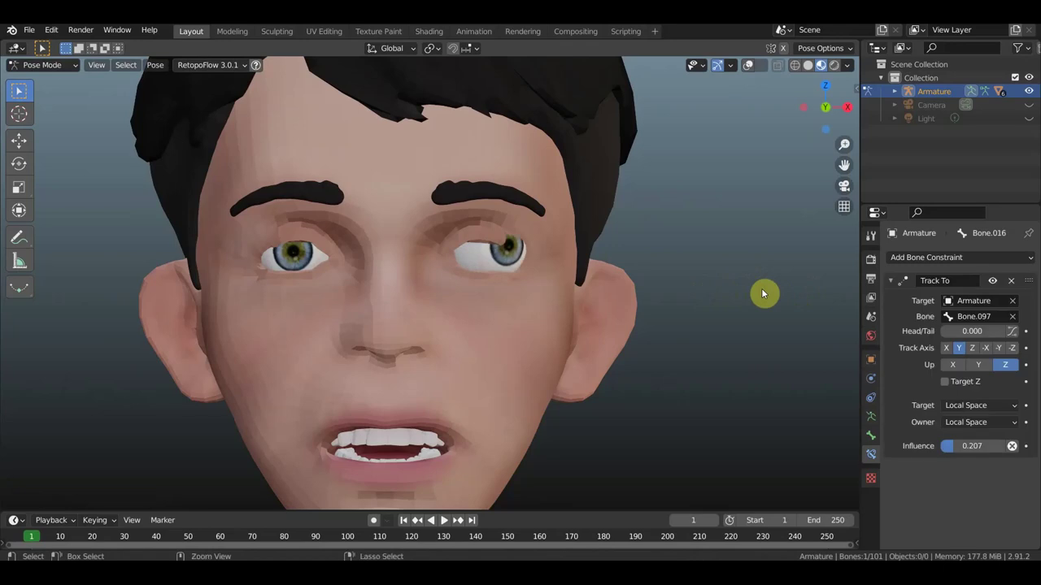
pyautogui.hotkey('ctrl', 'z')
pyautogui.hotkey('ctrl', 'z')
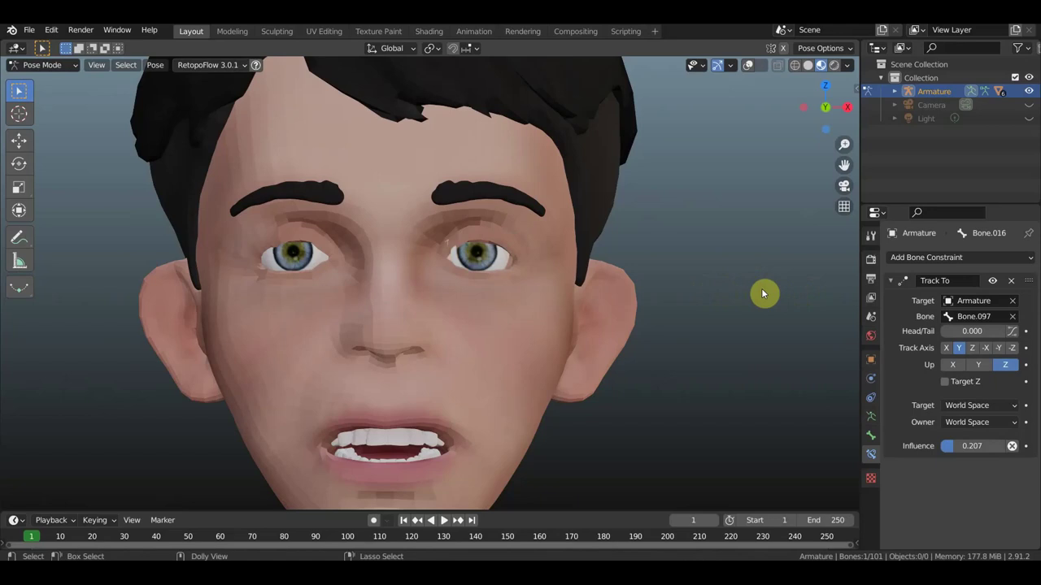
pyautogui.hotkey('ctrl', 'shift', 'z')
pyautogui.hotkey('ctrl', 'shift', 'z')
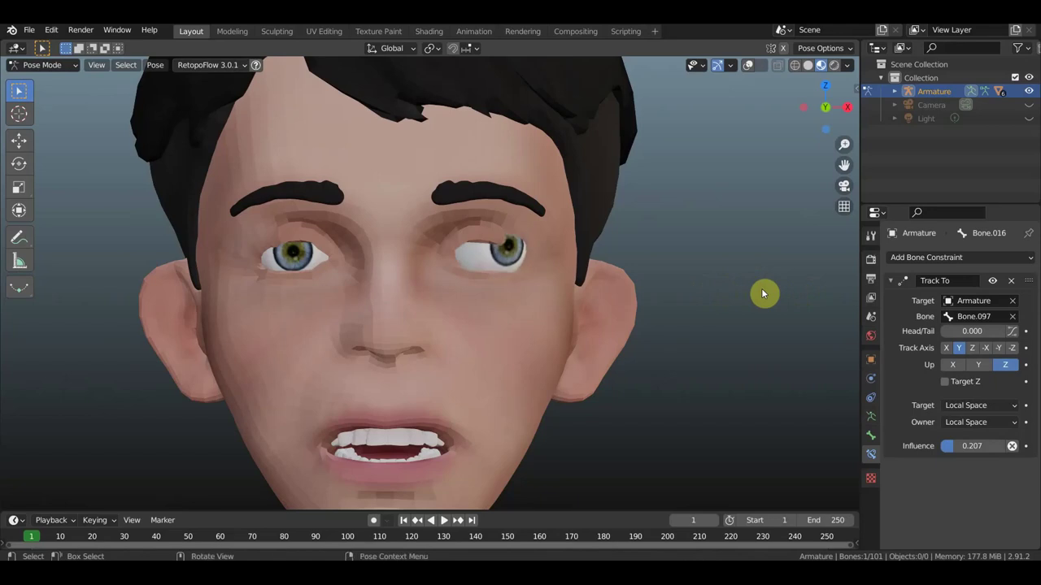
pyautogui.hotkey('ctrl', 'shift', 'z')
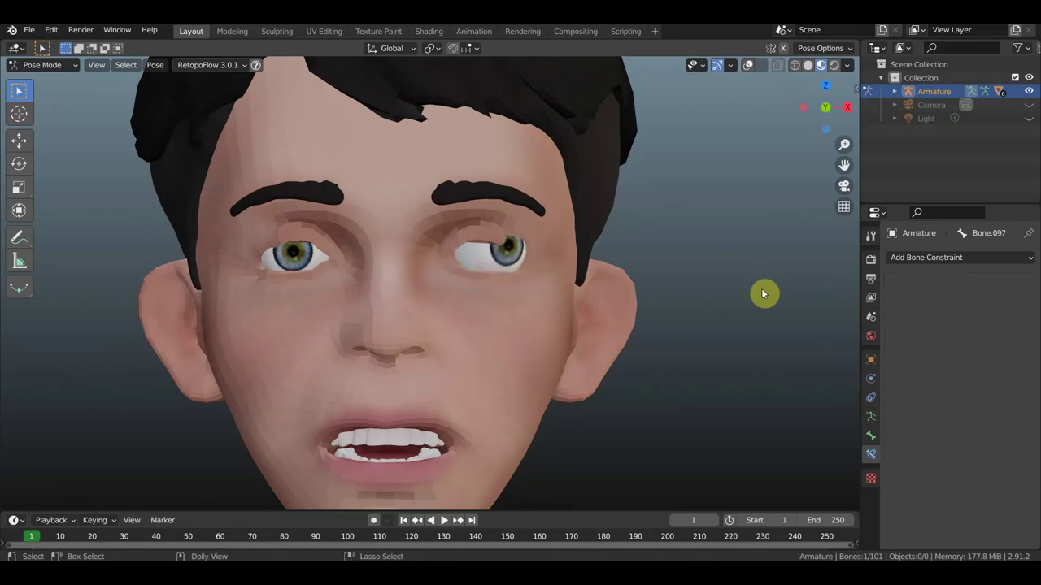
pyautogui.hotkey('ctrl', 'z')
pyautogui.hotkey('ctrl', 'z')
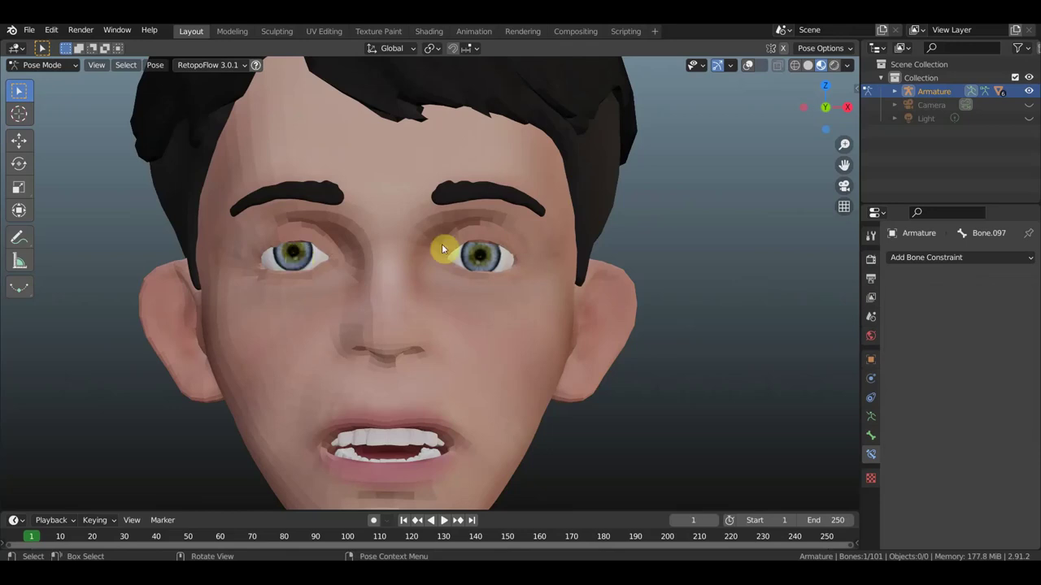
# Step: Show the bones again and add a Track To constraint making Bone.070 follow Bone.098
pyautogui.click(750, 66)
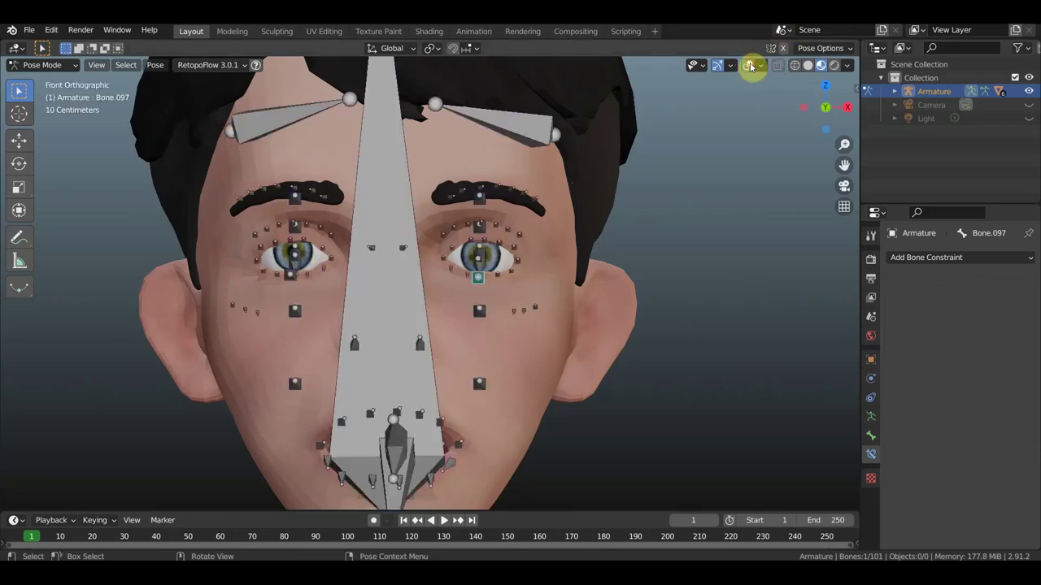
pyautogui.moveTo(365, 274)
pyautogui.mouseDown(button='middle')
pyautogui.moveTo(594, 272)
pyautogui.moveTo(657, 311)
pyautogui.moveTo(602, 366)
pyautogui.moveTo(494, 339)
pyautogui.moveTo(617, 315)
pyautogui.moveTo(573, 309)
pyautogui.mouseUp(button='middle')
pyautogui.click(616, 350)
pyautogui.scroll(5, 418, 251)
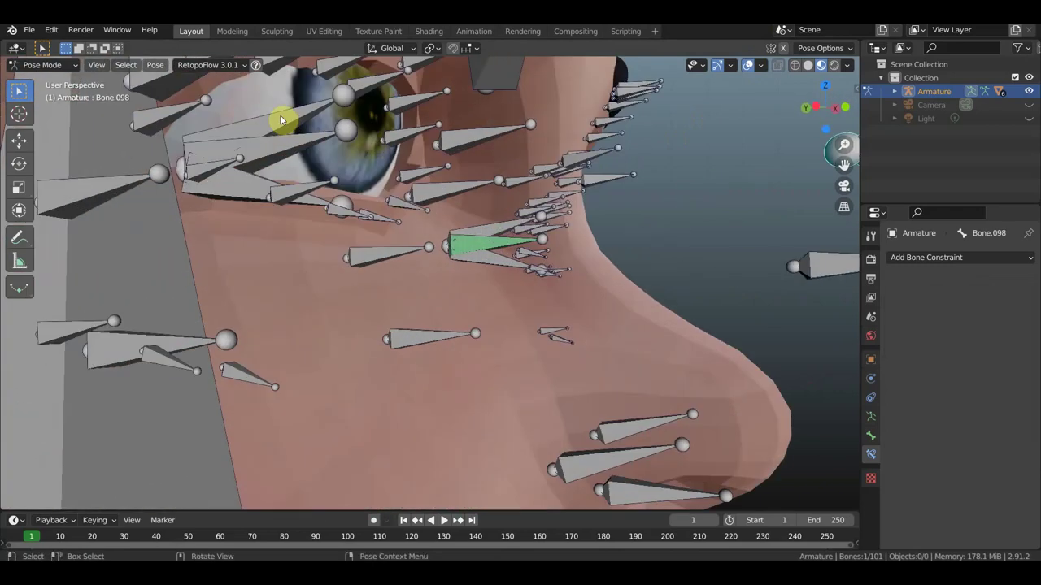
pyautogui.keyDown('shift'); pyautogui.click(274, 149); pyautogui.keyUp('shift')
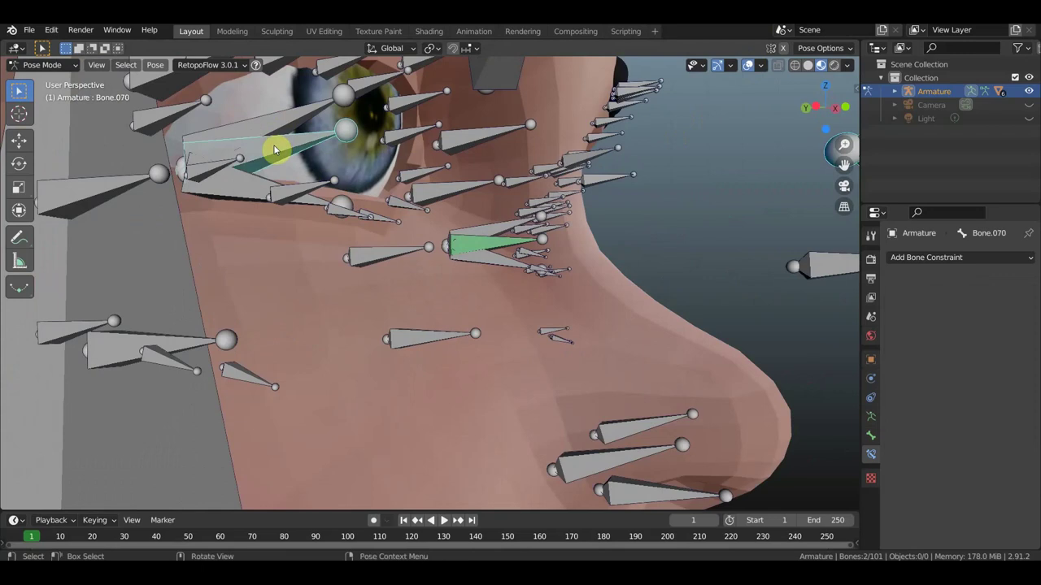
pyautogui.scroll(-4, 274, 149)
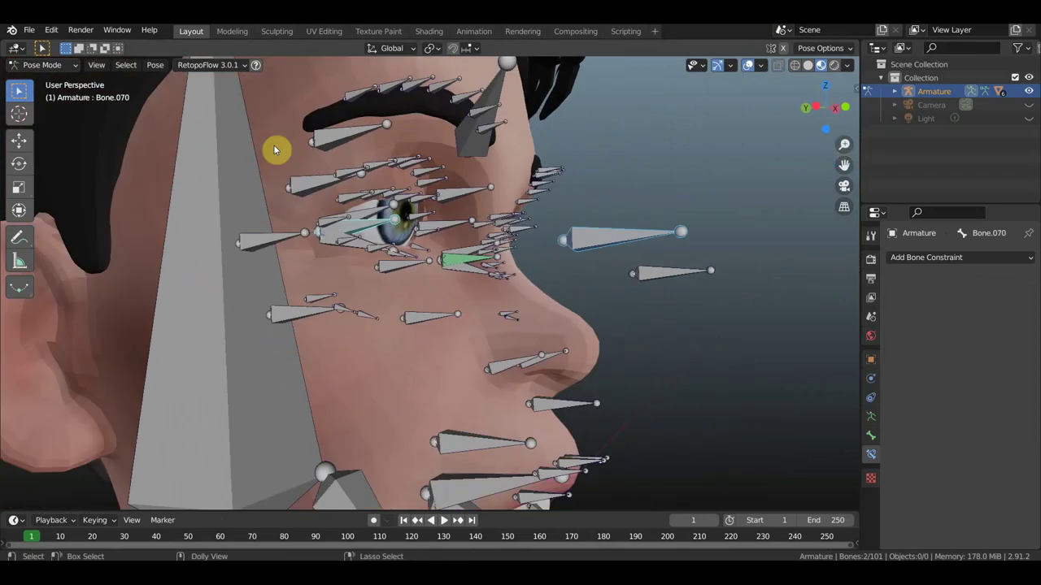
pyautogui.hotkey('shift', 'ctrl', 'c')
pyautogui.click(303, 169)
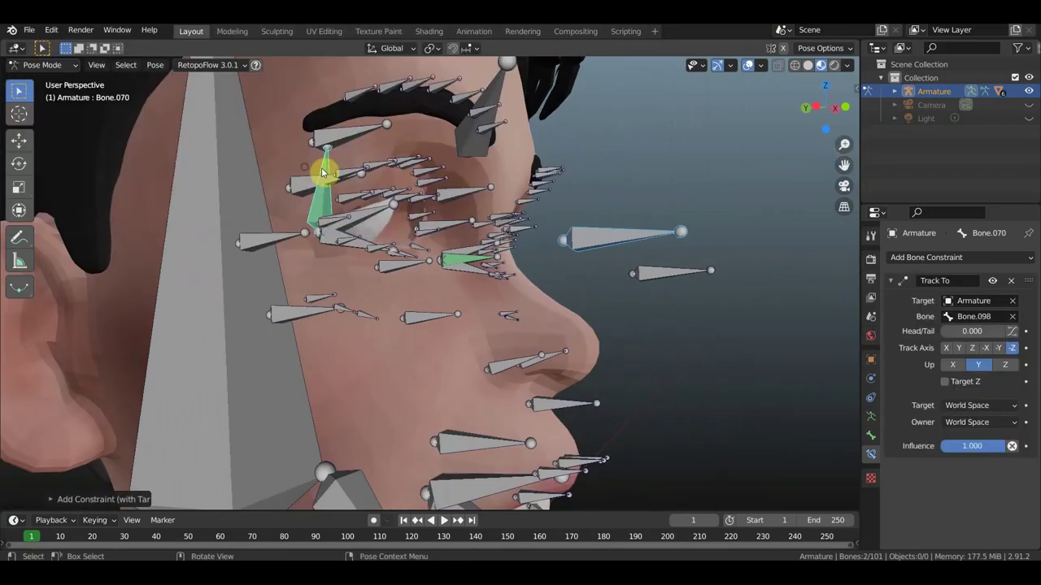
# Step: Set owner and target space to Local Space, track axis Y, up Z, influence 0.074
pyautogui.click(984, 422)
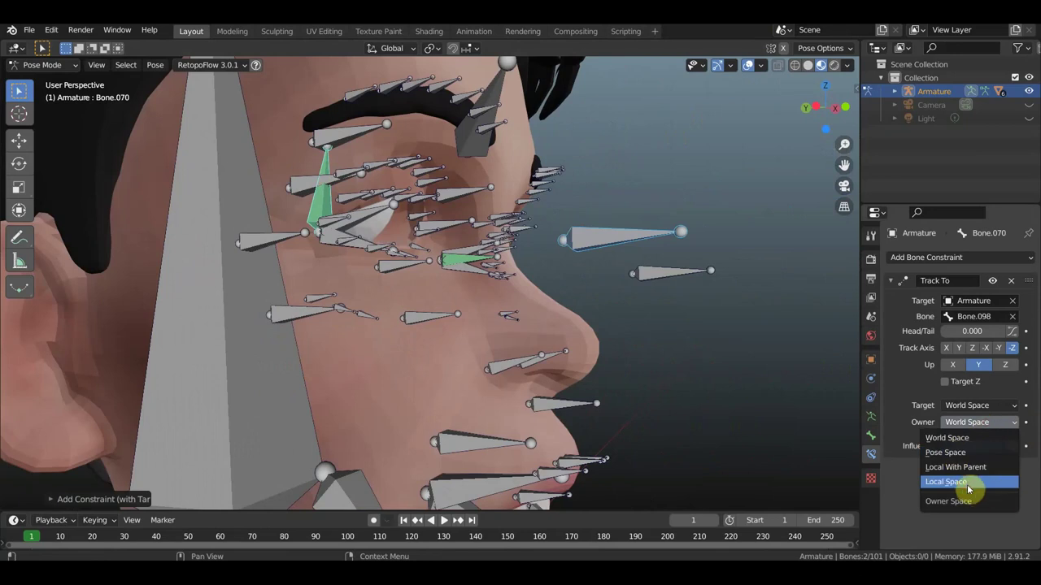
pyautogui.click(965, 483)
pyautogui.click(981, 406)
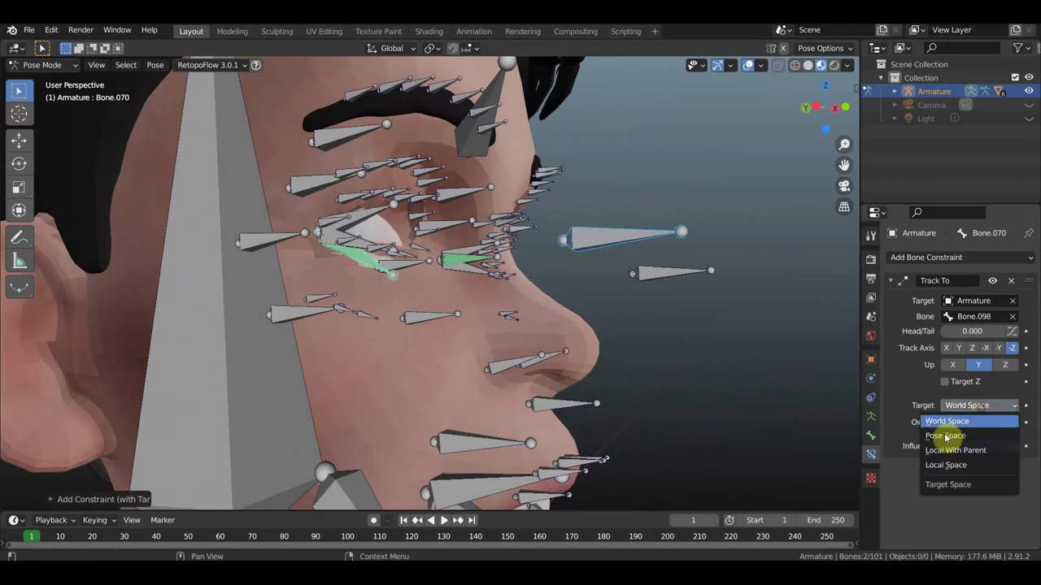
pyautogui.click(966, 470)
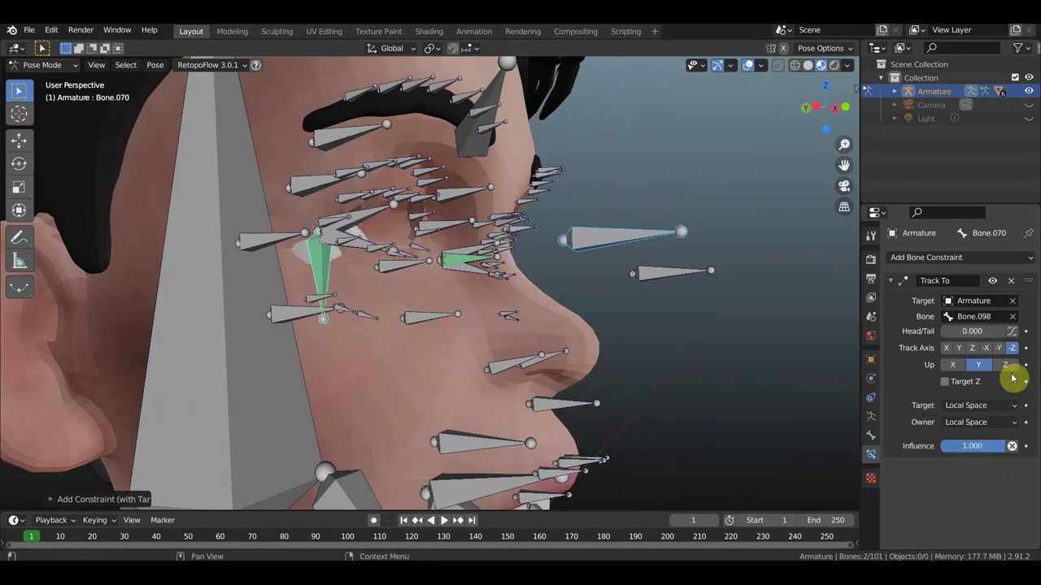
pyautogui.click(958, 350)
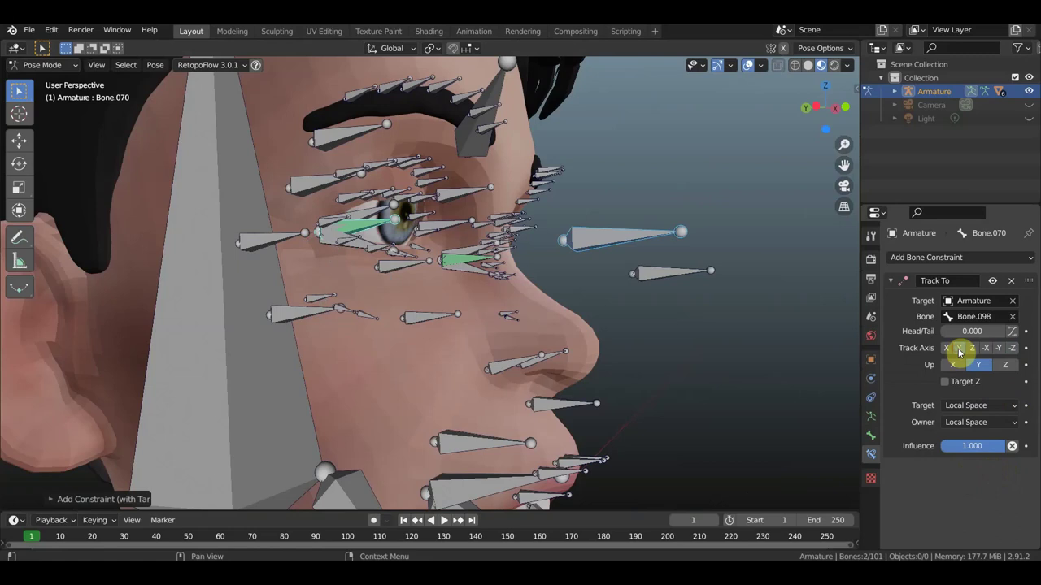
pyautogui.click(1002, 367)
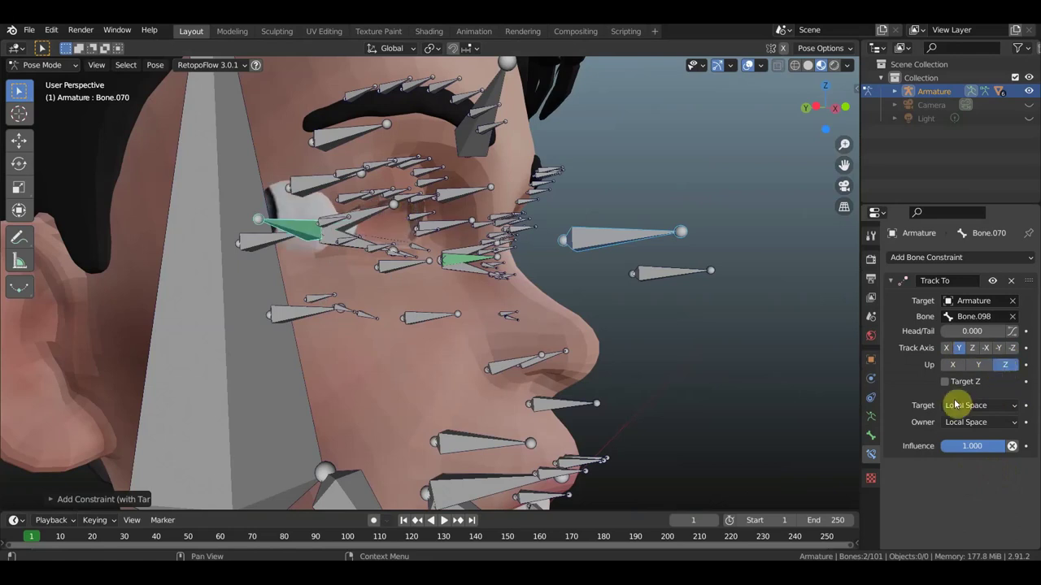
pyautogui.moveTo(1006, 446); pyautogui.dragTo(919, 447)
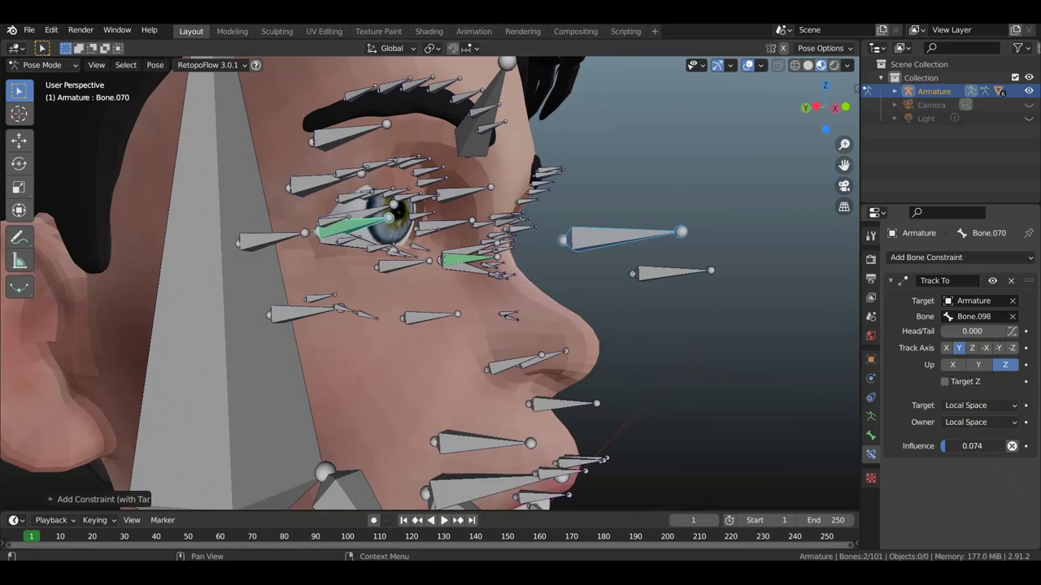
pyautogui.moveTo(730, 340); pyautogui.dragTo(618, 359, button='middle')
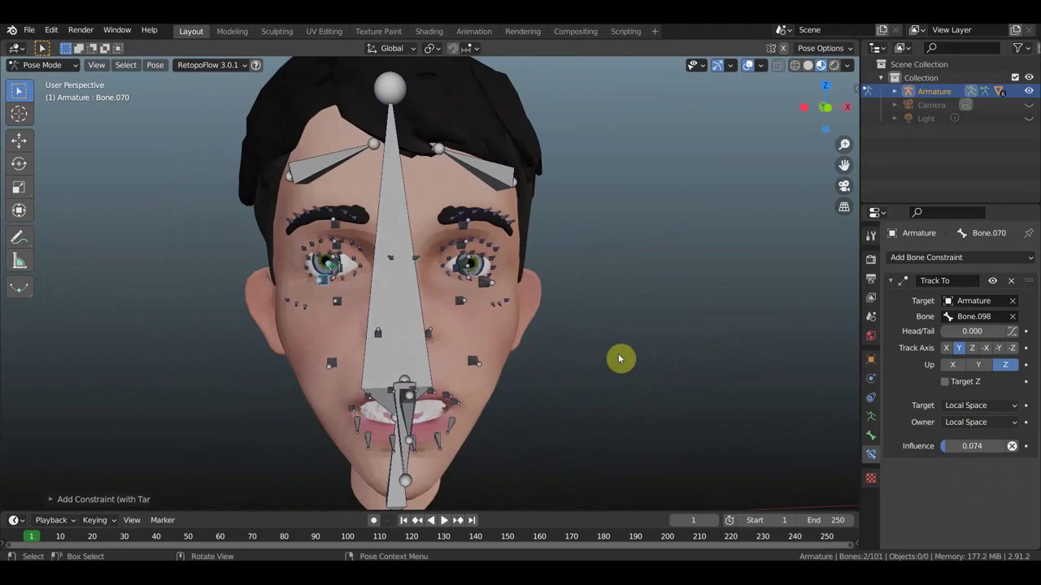
# Step: In front view, select target bone Bone.098 below the left eye and move it
pyautogui.press('KP_1')
pyautogui.scroll(3, 610, 355)
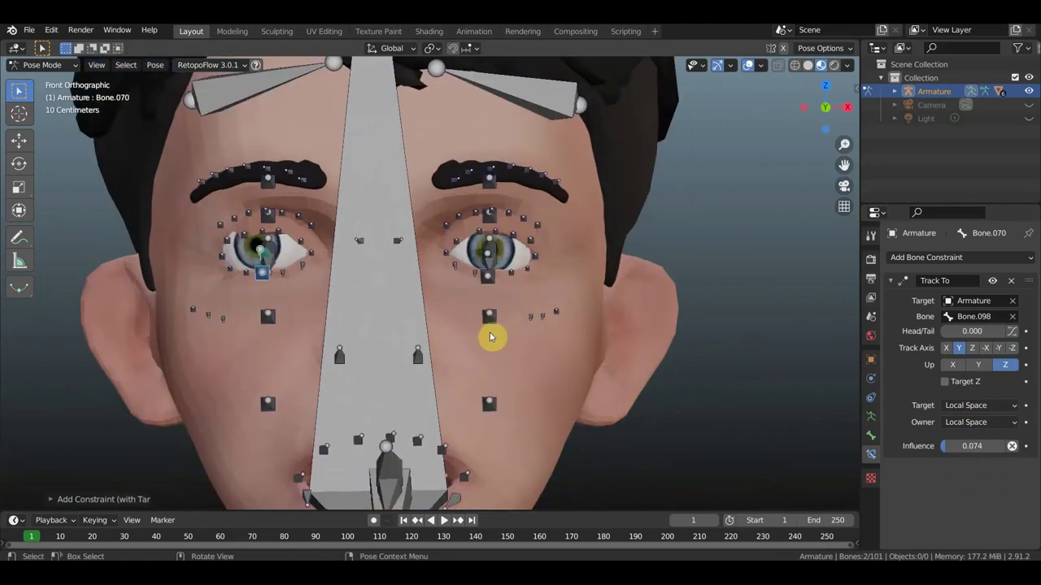
pyautogui.click(267, 278)
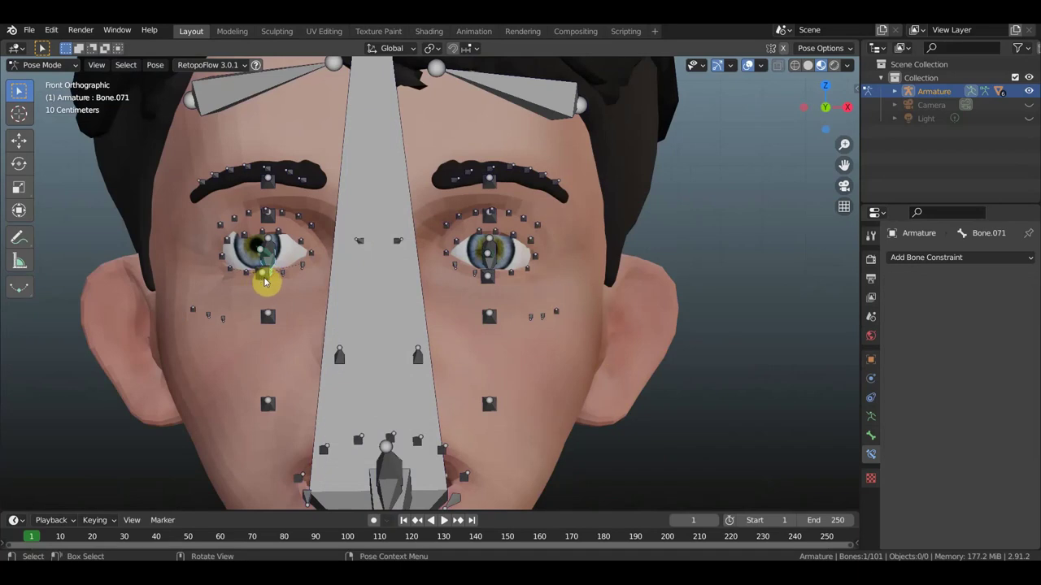
pyautogui.press('g')
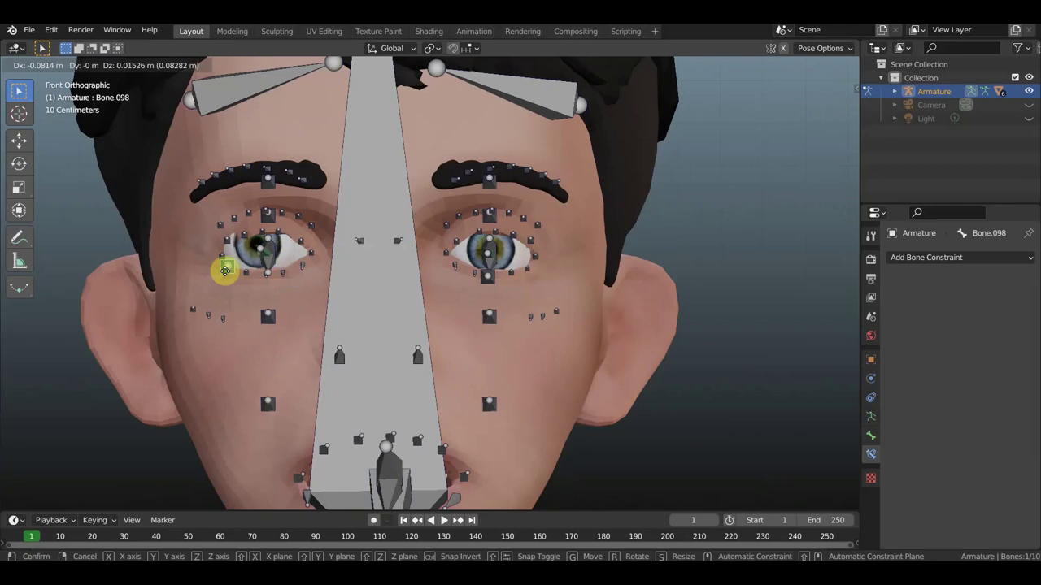
pyautogui.click(275, 284)
# Step: Rotate and reposition Bone.098, then hide the overlays to check the eyes' aim
pyautogui.moveTo(332, 288); pyautogui.dragTo(355, 332, button='middle')
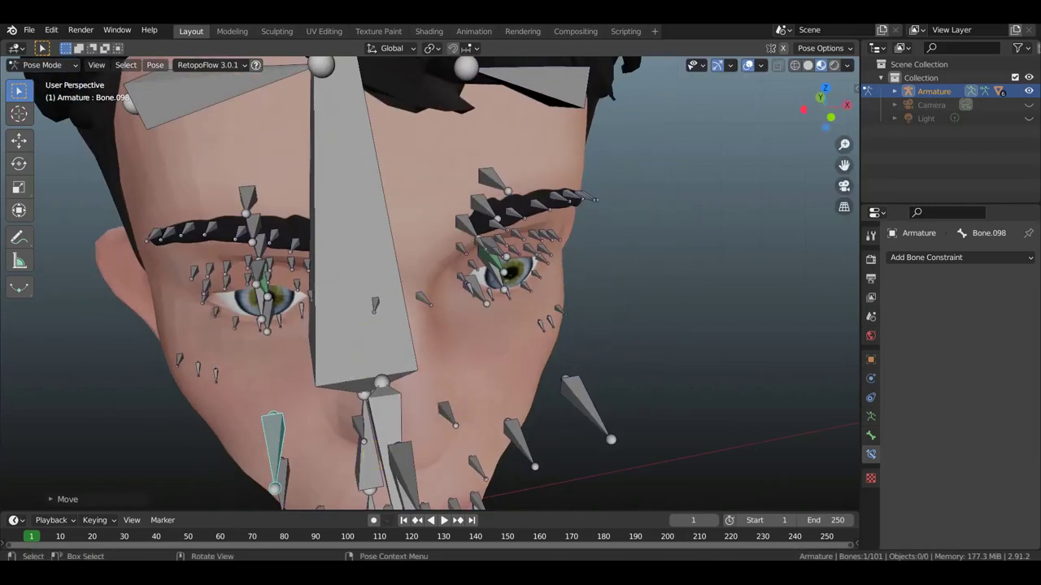
pyautogui.press('r')
pyautogui.click(390, 455)
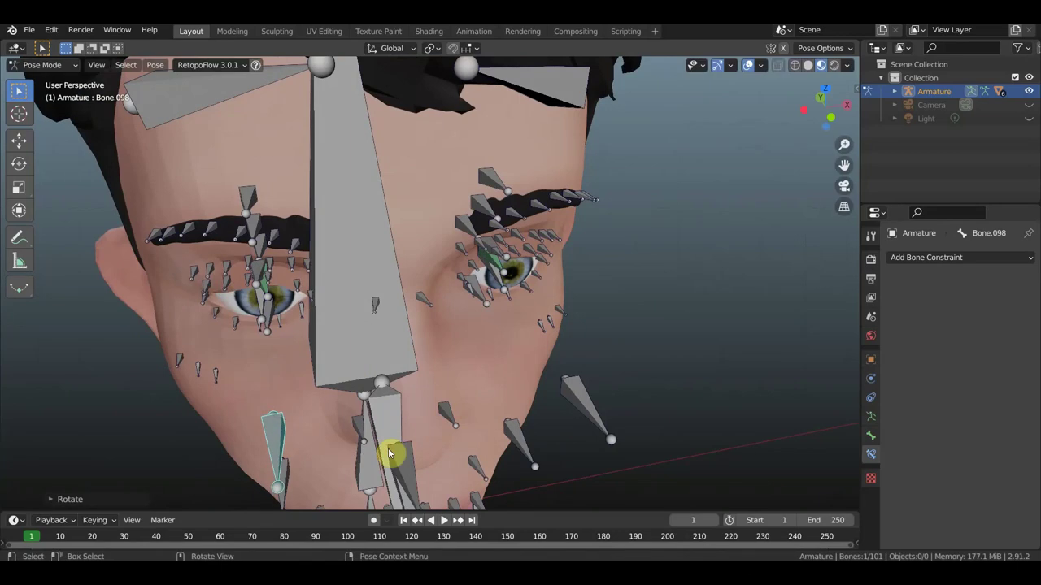
pyautogui.press('g')
pyautogui.click(348, 456)
pyautogui.moveTo(399, 425)
pyautogui.mouseDown(button='middle')
pyautogui.moveTo(393, 348)
pyautogui.moveTo(387, 370)
pyautogui.mouseUp(button='middle')
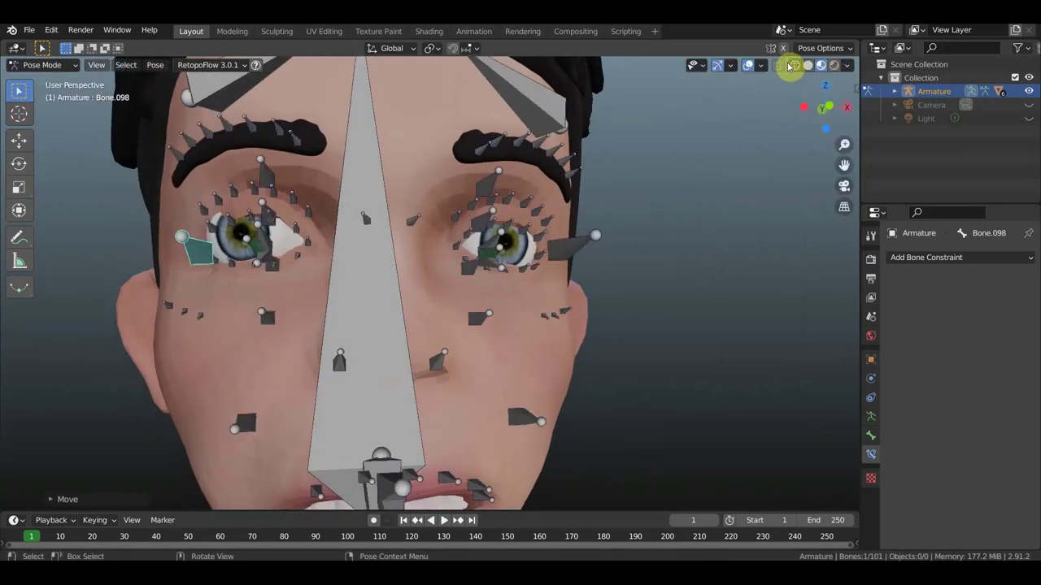
pyautogui.click(747, 65)
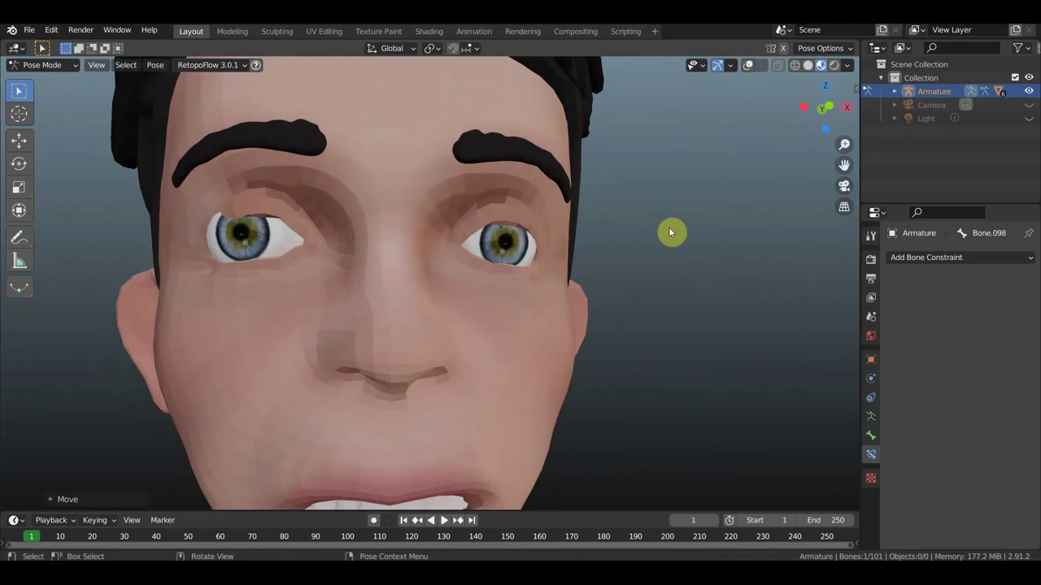
# Step: Show the bones again, undo Bone.098's move, and select eye bone Bone.070 to review its constraint
pyautogui.scroll(-2, 669, 232)
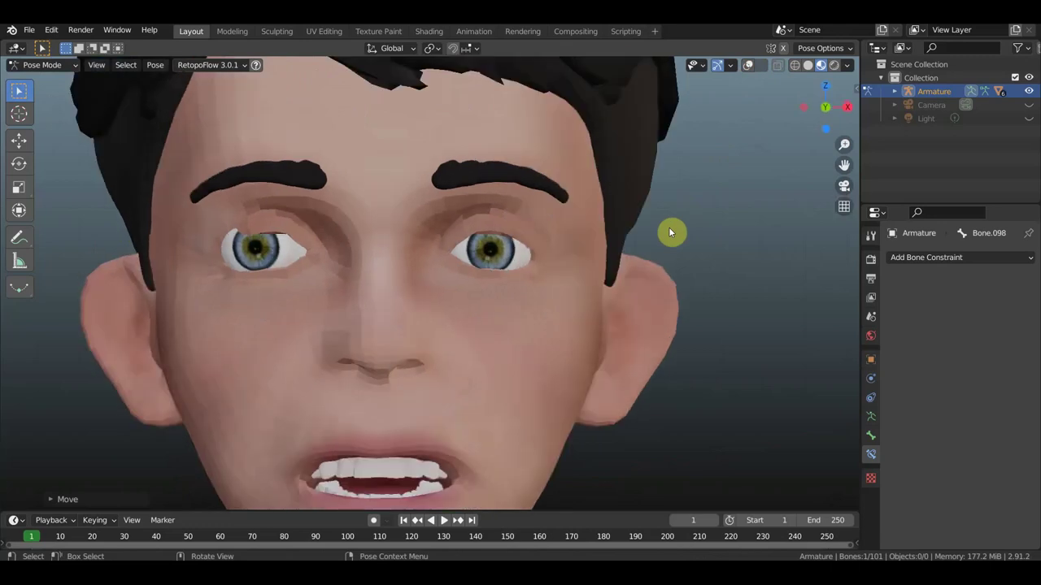
pyautogui.click(748, 65)
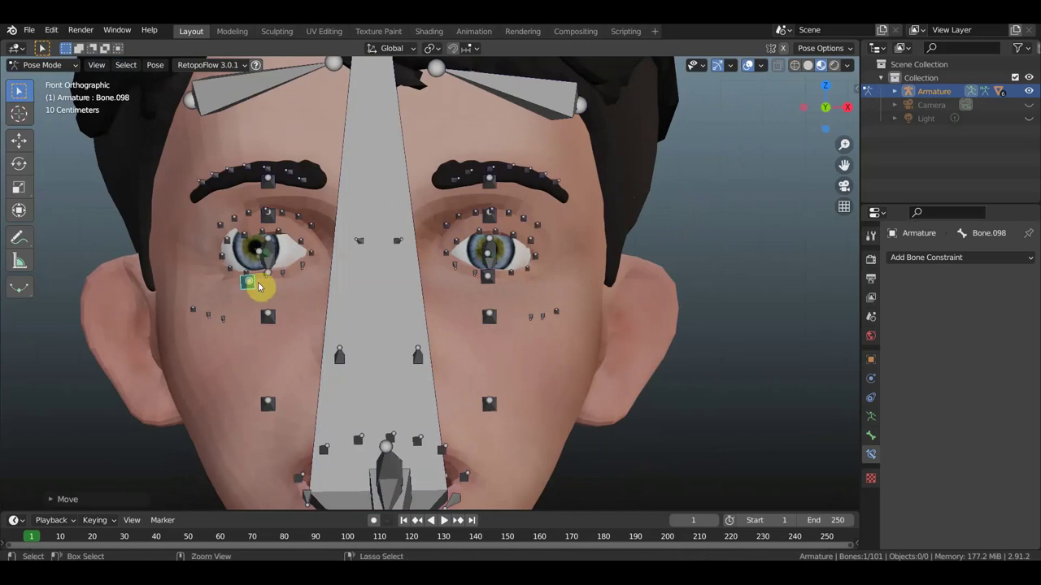
pyautogui.hotkey('ctrl', 'z')
pyautogui.moveTo(413, 214); pyautogui.dragTo(441, 235, button='middle')
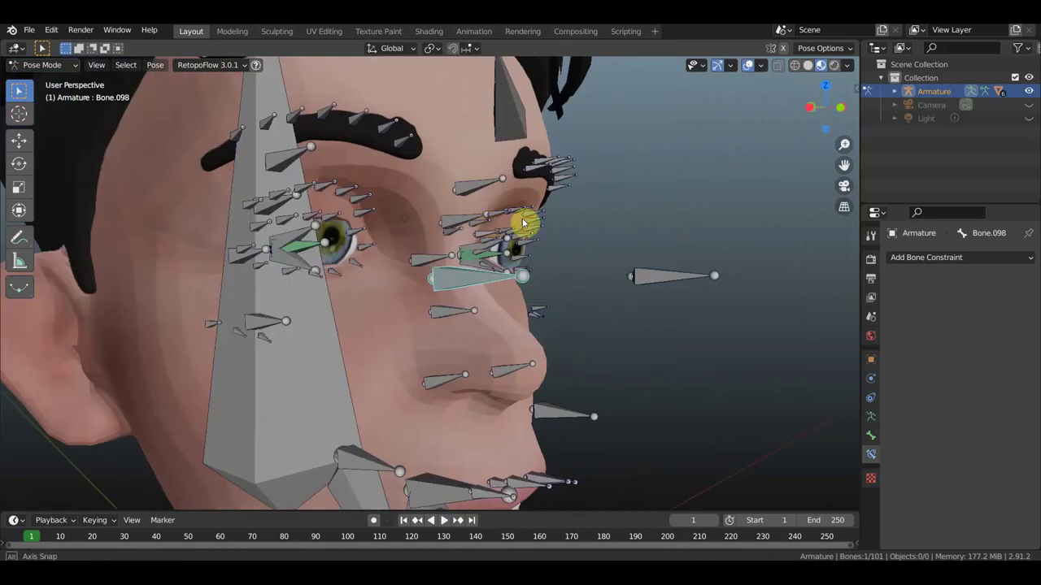
pyautogui.click(408, 244)
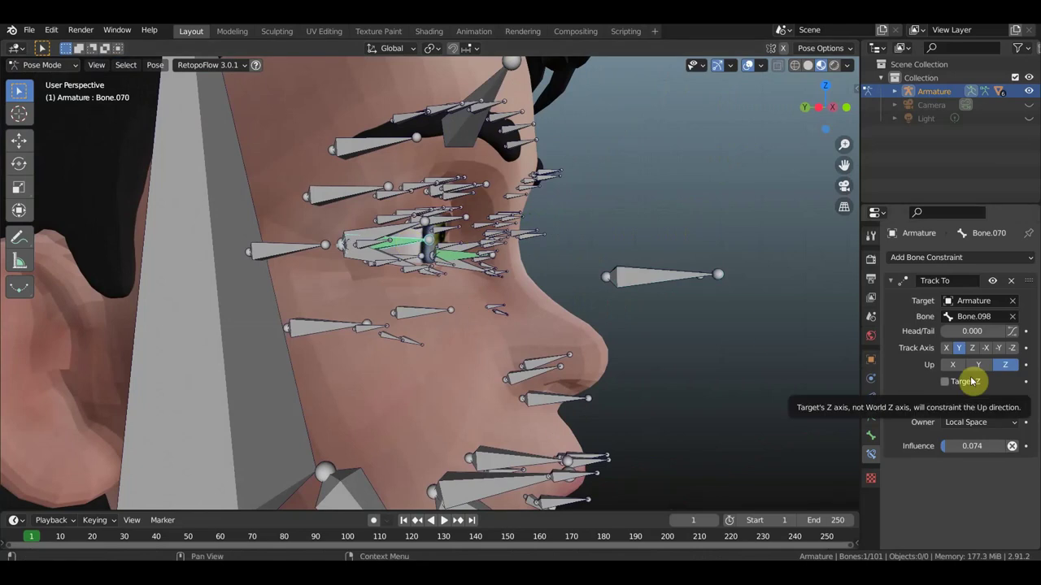
pyautogui.moveTo(755, 351); pyautogui.dragTo(691, 381, button='middle')
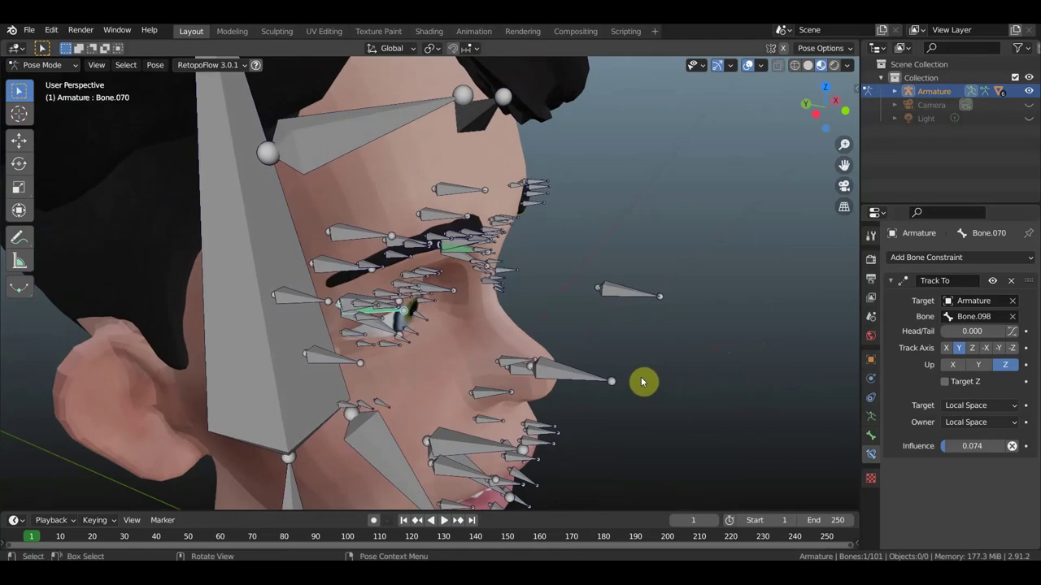
pyautogui.click(40, 64)
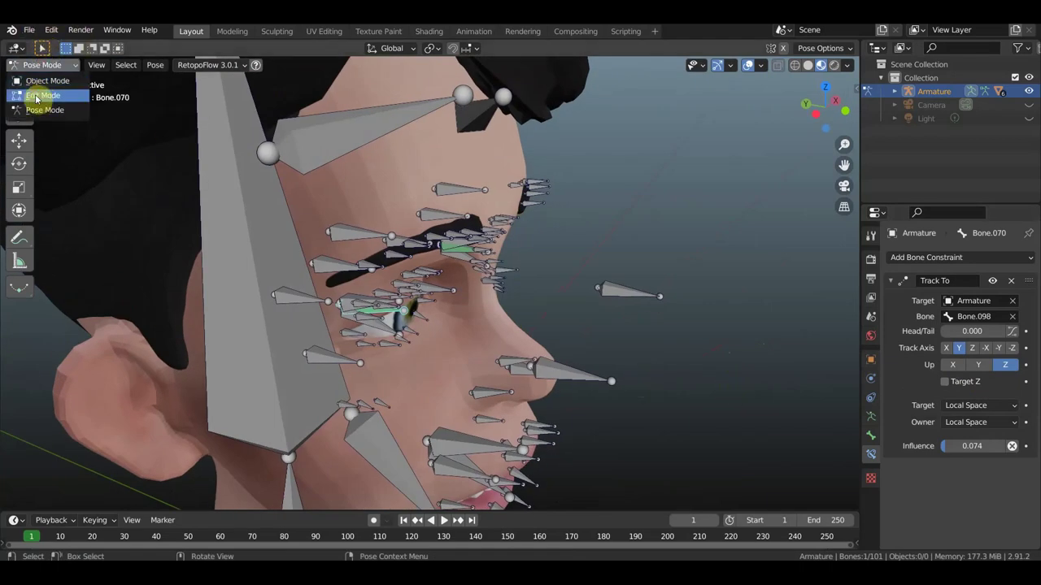
# Step: Switch the armature to Edit Mode and view the eye target bones from side and top
pyautogui.click(42, 96)
pyautogui.click(562, 377)
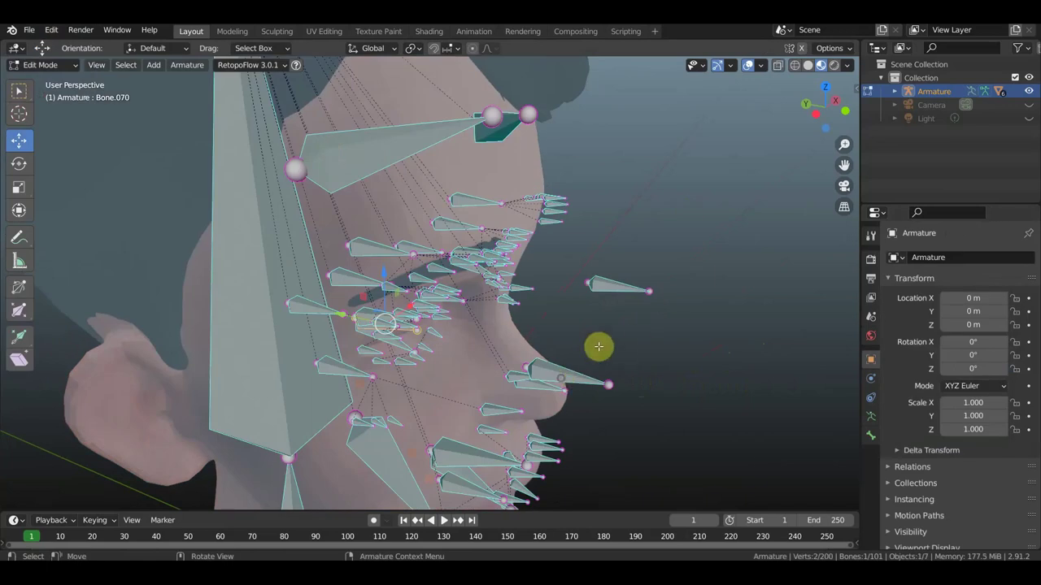
pyautogui.click(609, 282)
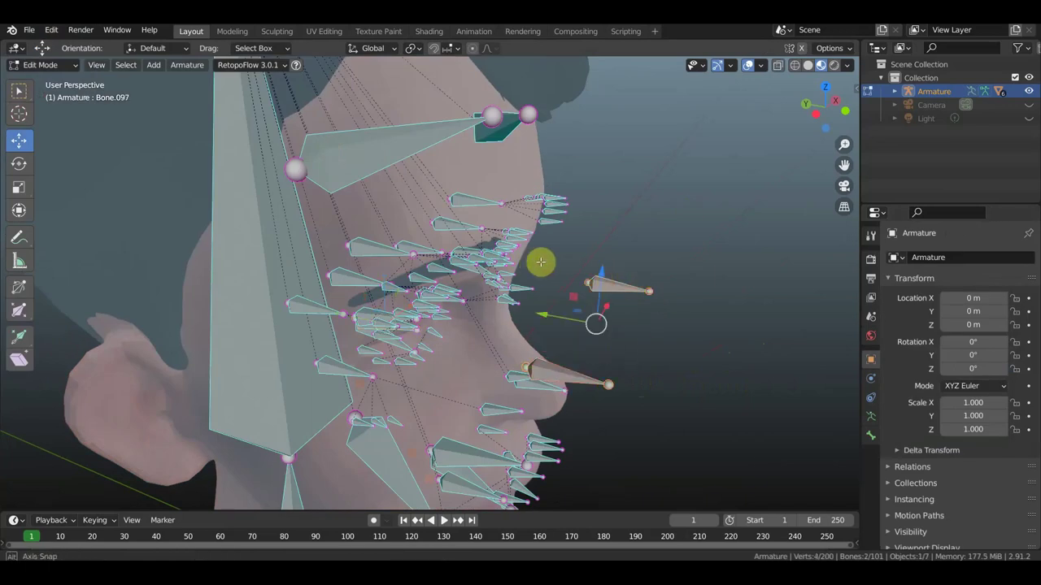
pyautogui.moveTo(547, 263); pyautogui.dragTo(596, 237, button='middle')
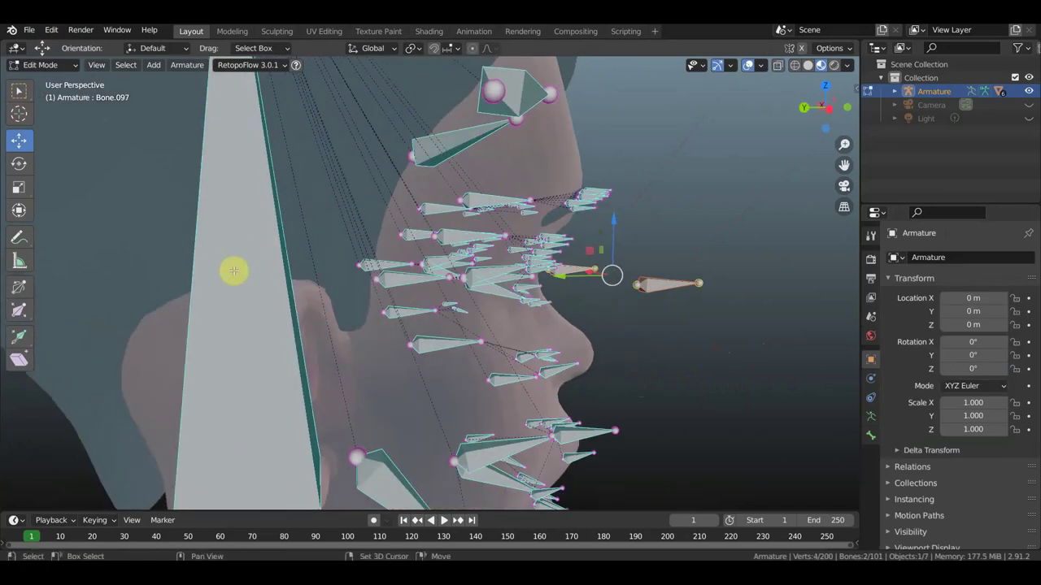
pyautogui.moveTo(643, 262); pyautogui.dragTo(462, 366, button='middle')
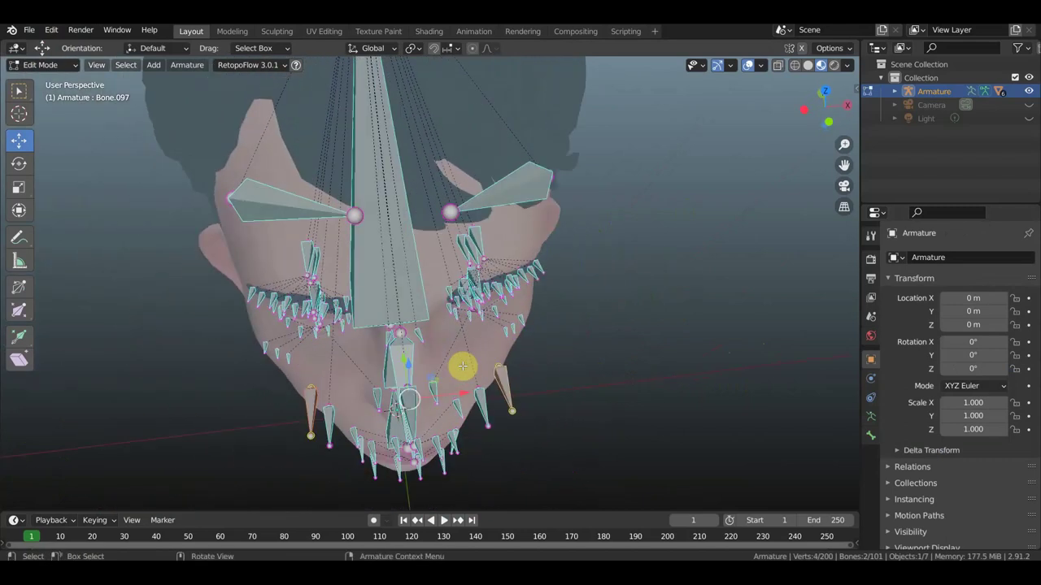
pyautogui.press('KP_3')
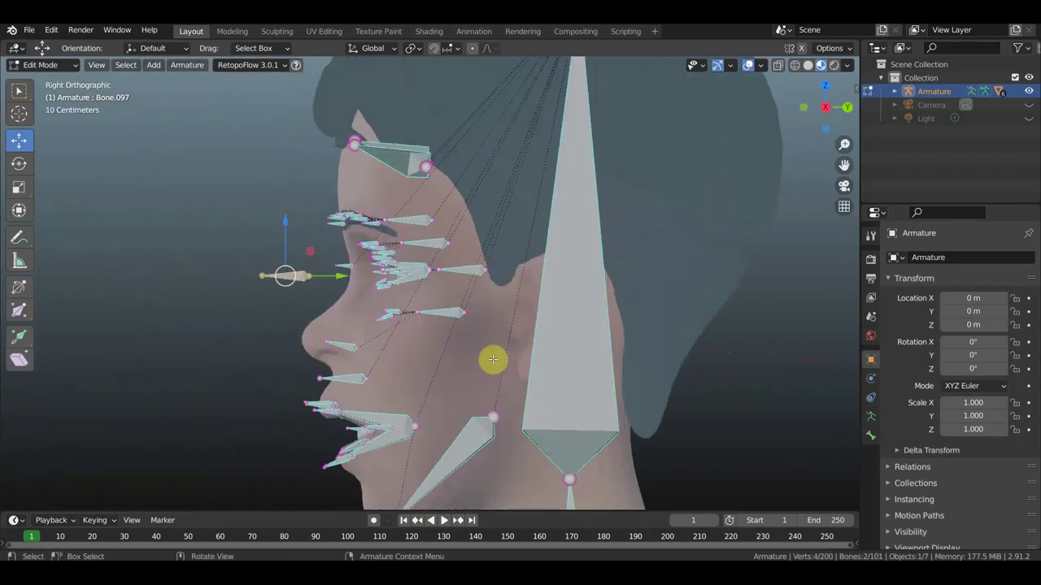
pyautogui.press('KP_7')
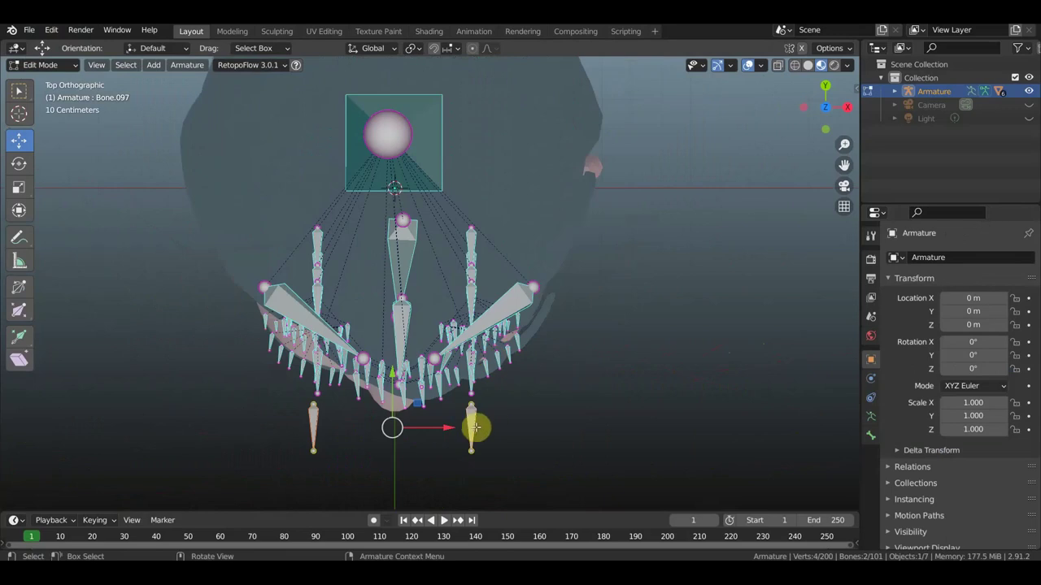
# Step: Duplicate one eye target bone onto the centre line, rotate it, and raise it to eye level as a control bone
pyautogui.click(472, 426)
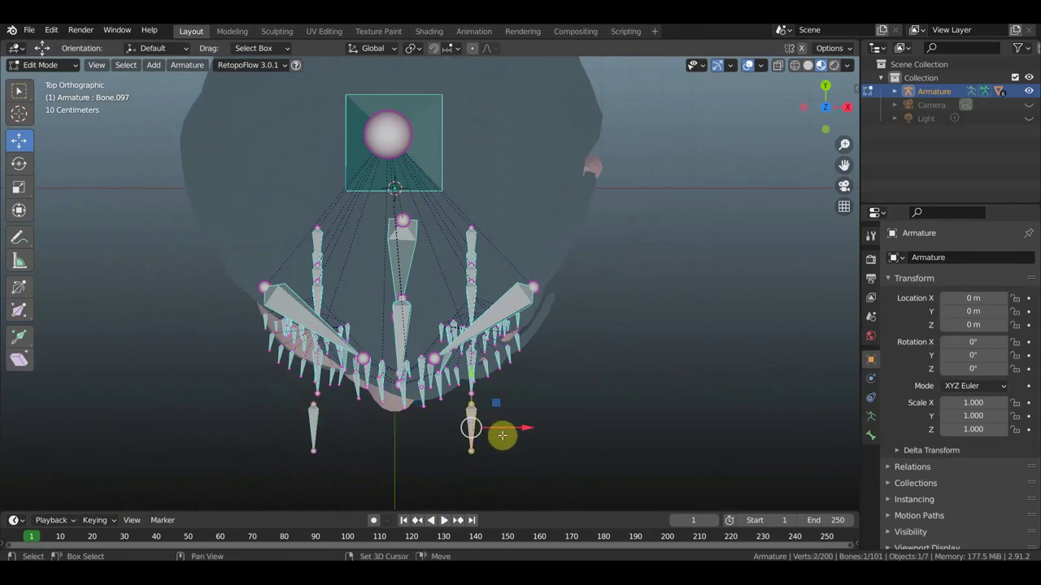
pyautogui.hotkey('shift', 'd')
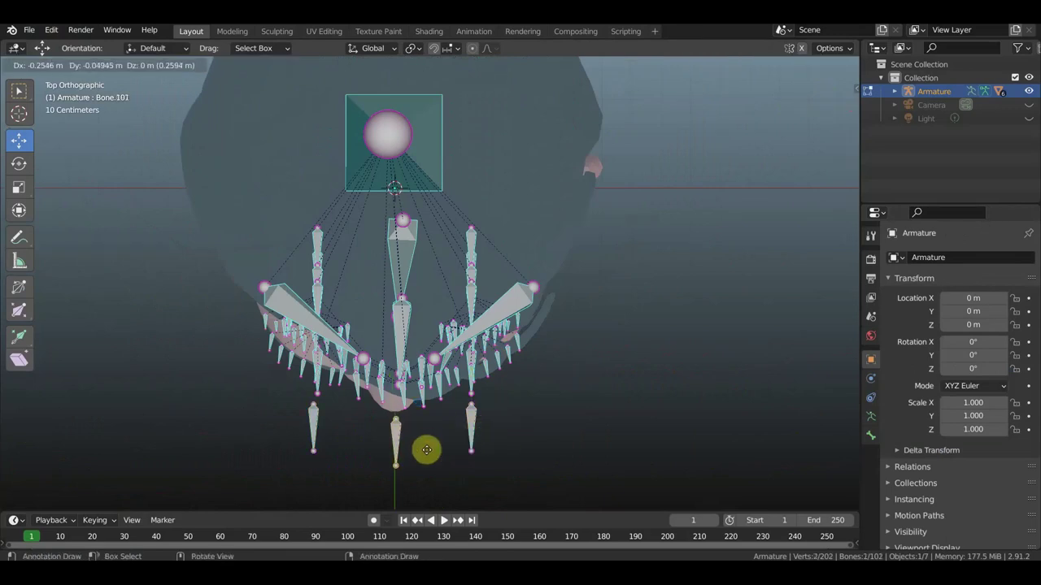
pyautogui.click(426, 449)
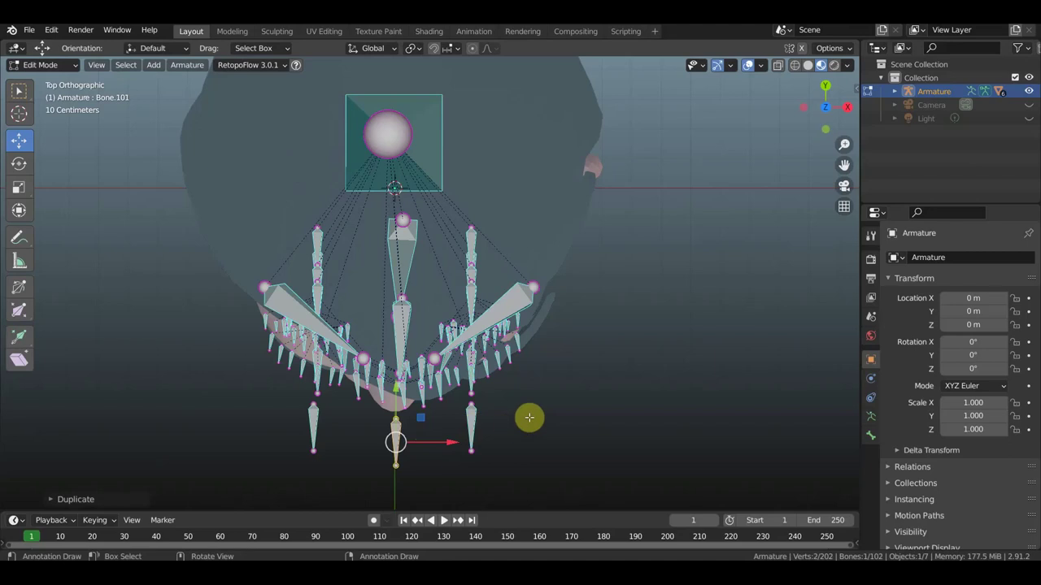
pyautogui.press('KP_3')
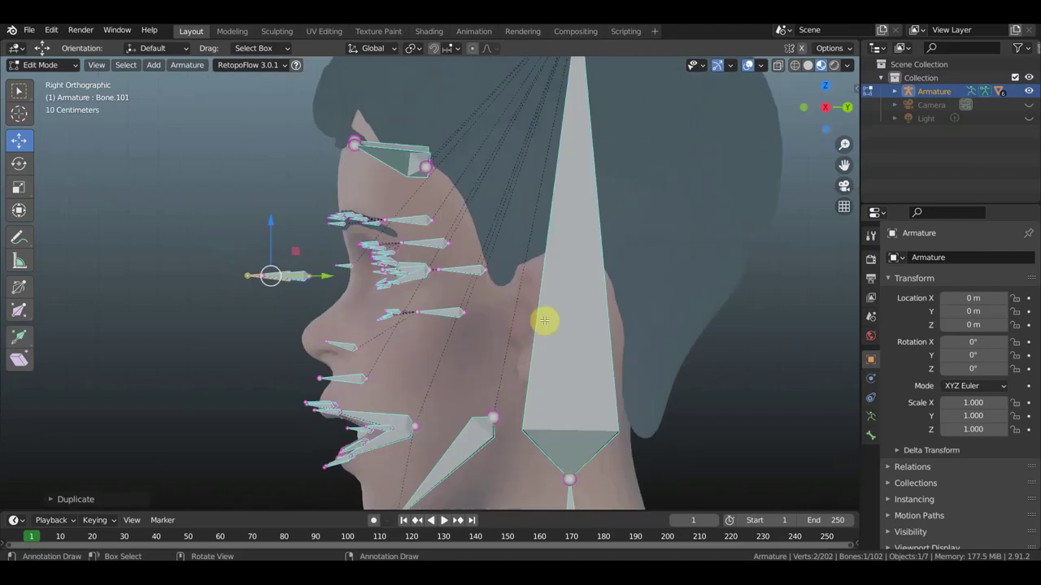
pyautogui.press('r')
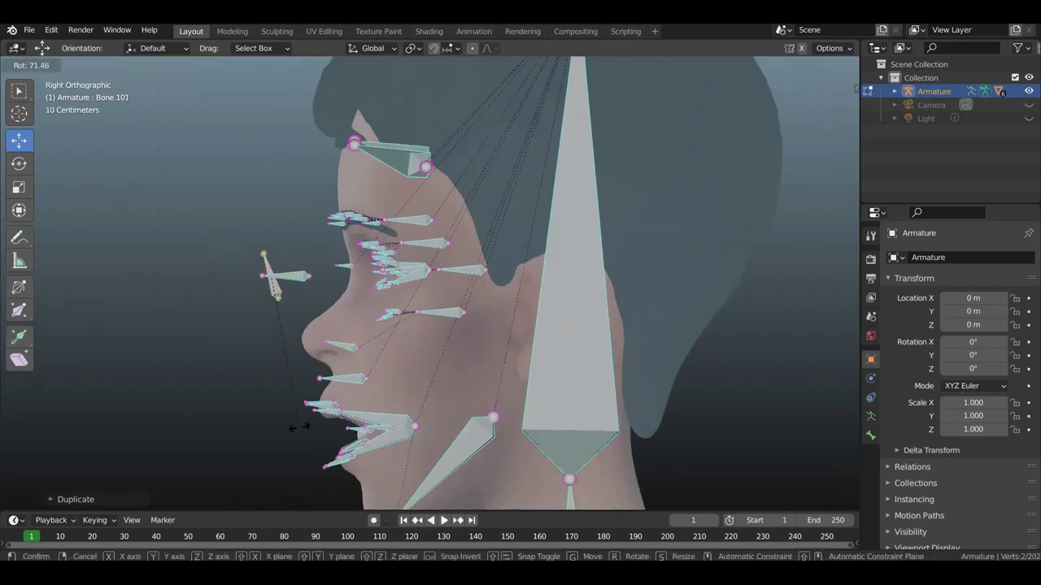
pyautogui.click(253, 430)
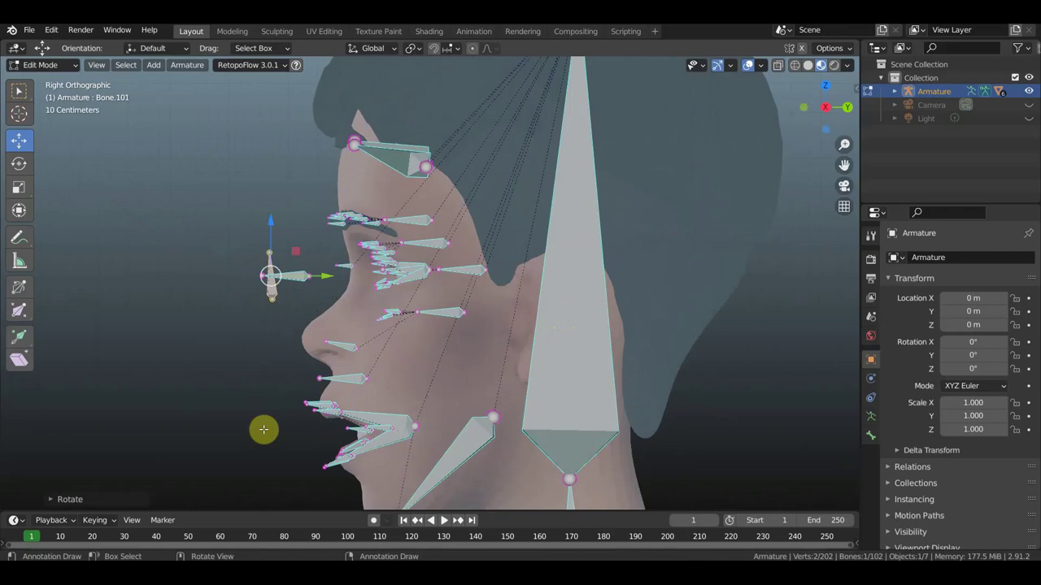
pyautogui.press('g')
pyautogui.click(255, 401)
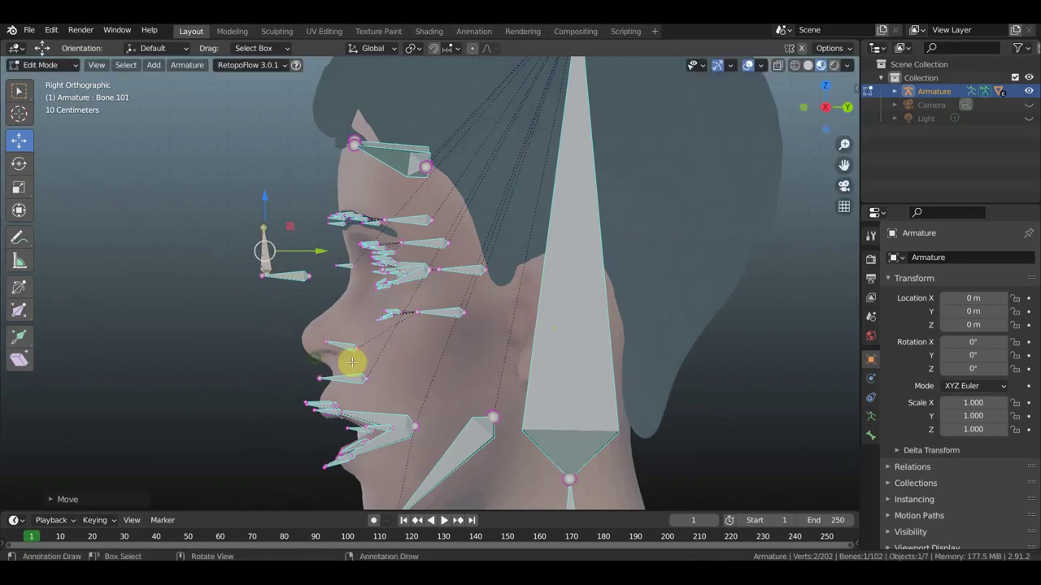
# Step: Parent both eye target bones to control bone Bone.101, keeping offset
pyautogui.moveTo(349, 360)
pyautogui.mouseDown(button='middle')
pyautogui.moveTo(546, 377)
pyautogui.moveTo(485, 397)
pyautogui.mouseUp(button='middle')
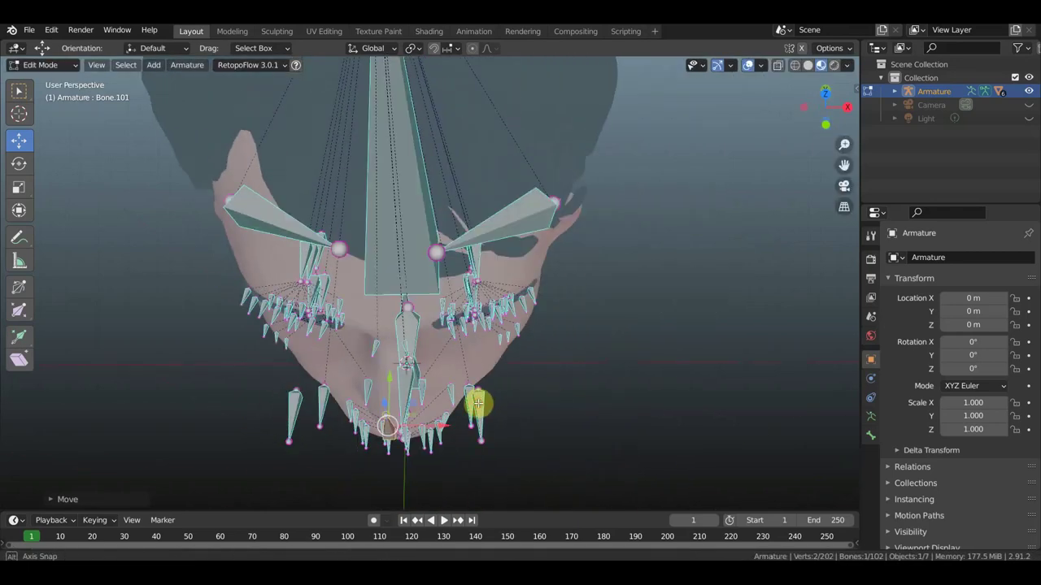
pyautogui.click(478, 402)
pyautogui.keyDown('shift'); pyautogui.click(288, 404); pyautogui.keyUp('shift')
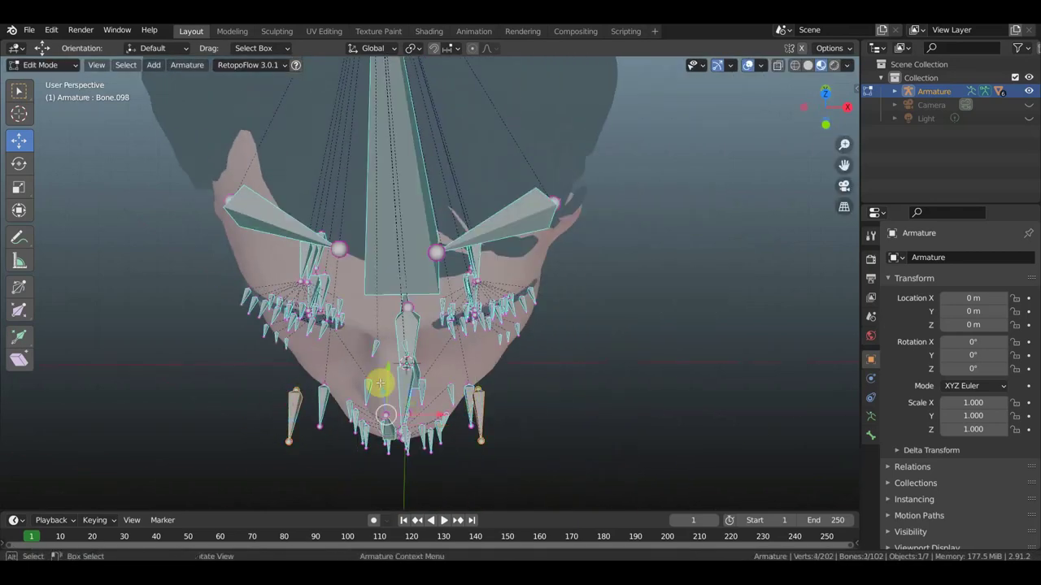
pyautogui.moveTo(378, 379)
pyautogui.mouseDown(button='middle')
pyautogui.moveTo(477, 383)
pyautogui.moveTo(612, 297)
pyautogui.mouseUp(button='middle')
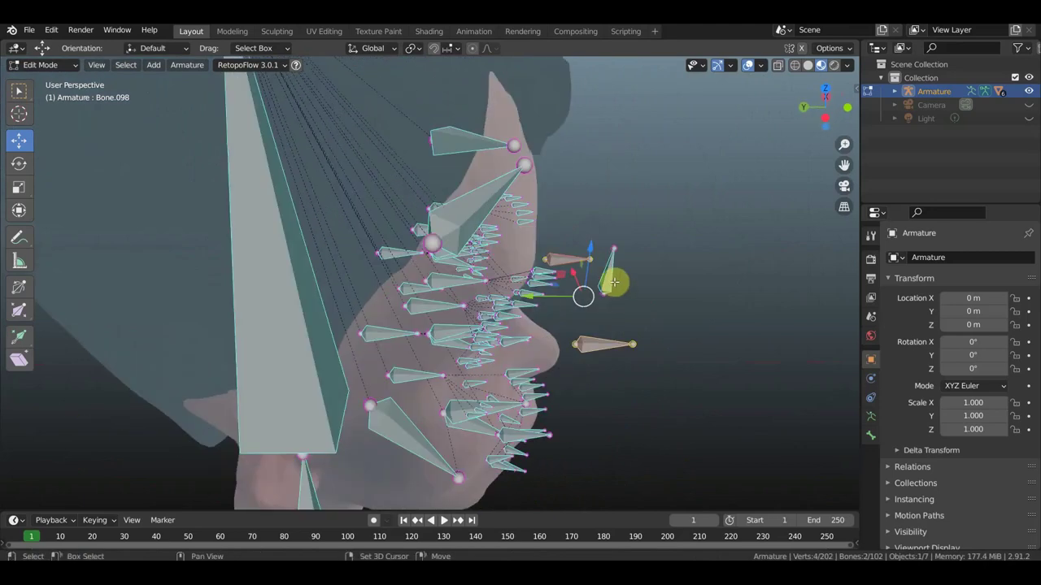
pyautogui.keyDown('shift'); pyautogui.click(657, 278); pyautogui.keyUp('shift')
pyautogui.hotkey('ctrl', 'p')
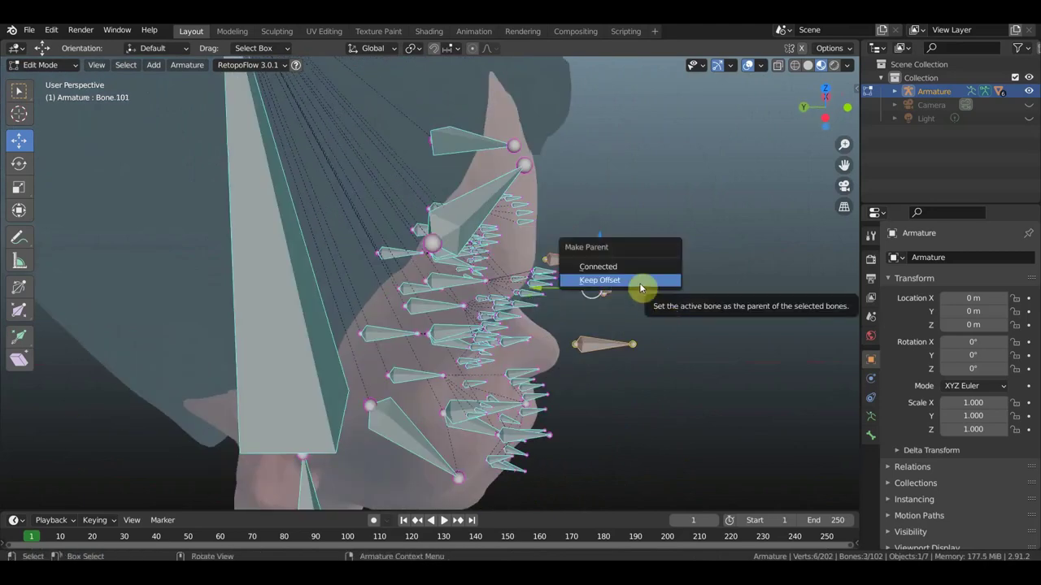
pyautogui.click(641, 283)
# Step: Parent control bone Bone.101 to head bone Bone.002, keeping offset
pyautogui.click(609, 278)
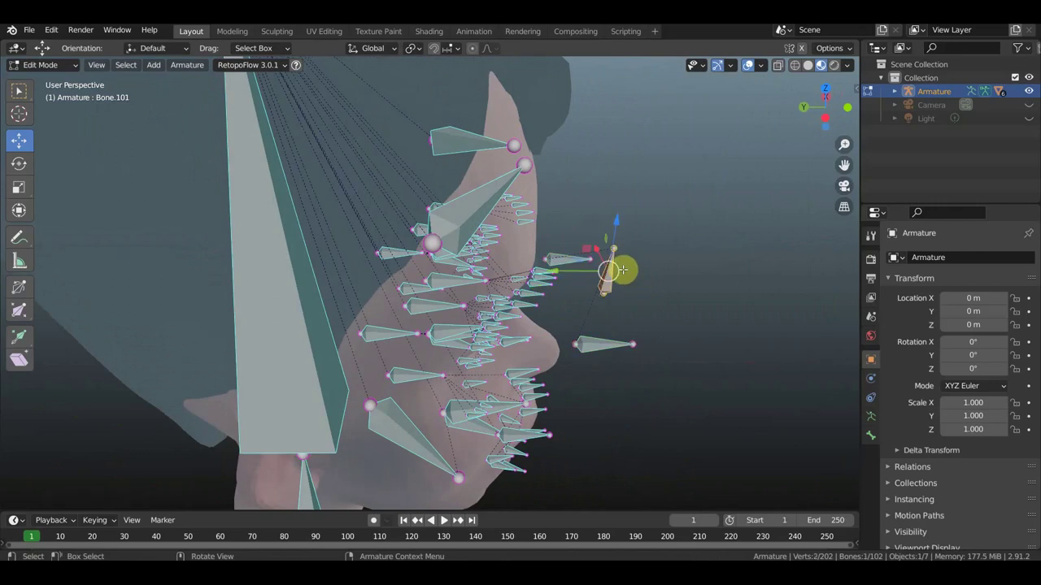
pyautogui.keyDown('shift'); pyautogui.click(263, 293); pyautogui.keyUp('shift')
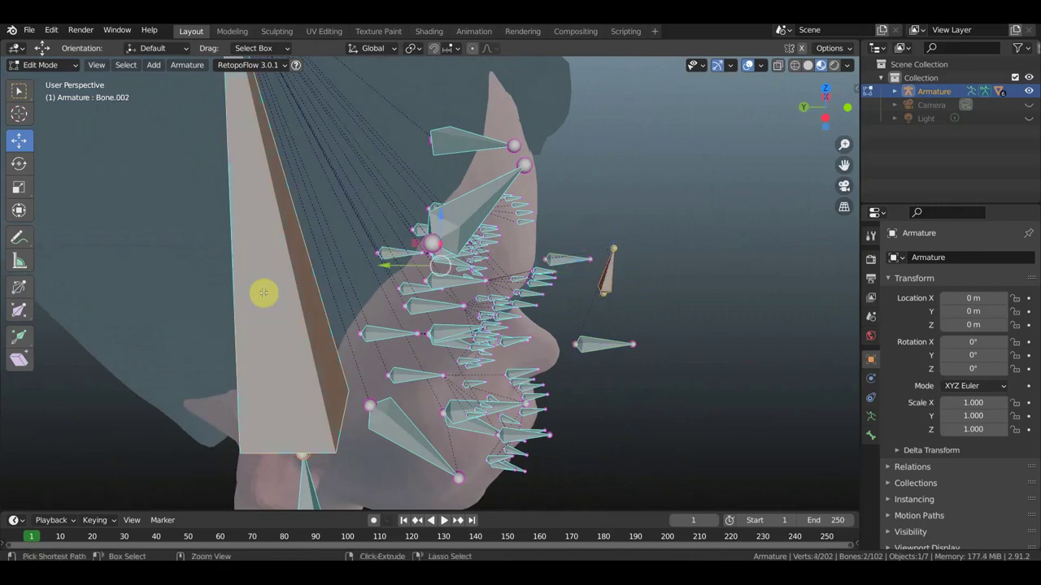
pyautogui.hotkey('ctrl', 'p')
pyautogui.click(263, 294)
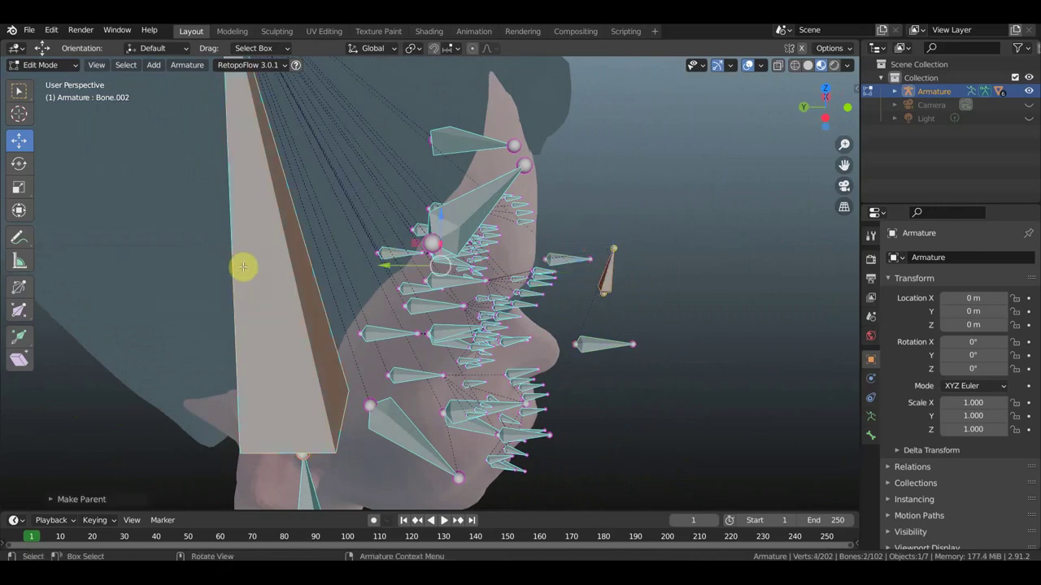
pyautogui.click(59, 65)
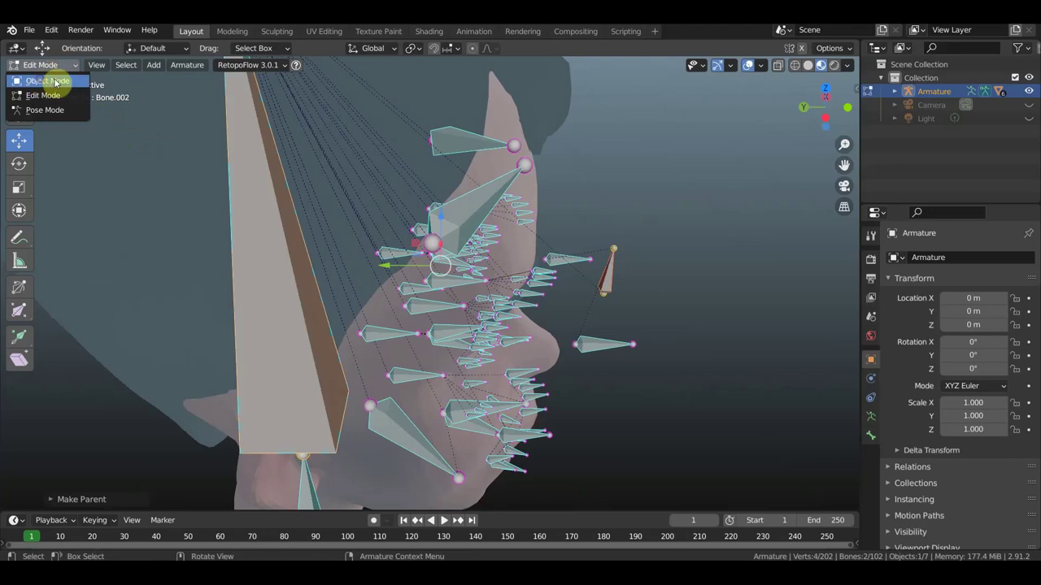
# Step: In Object Mode, parent the mesh to the armature with automatic weights
pyautogui.click(47, 81)
pyautogui.scroll(-4, 357, 228)
pyautogui.scroll(-2, 406, 218)
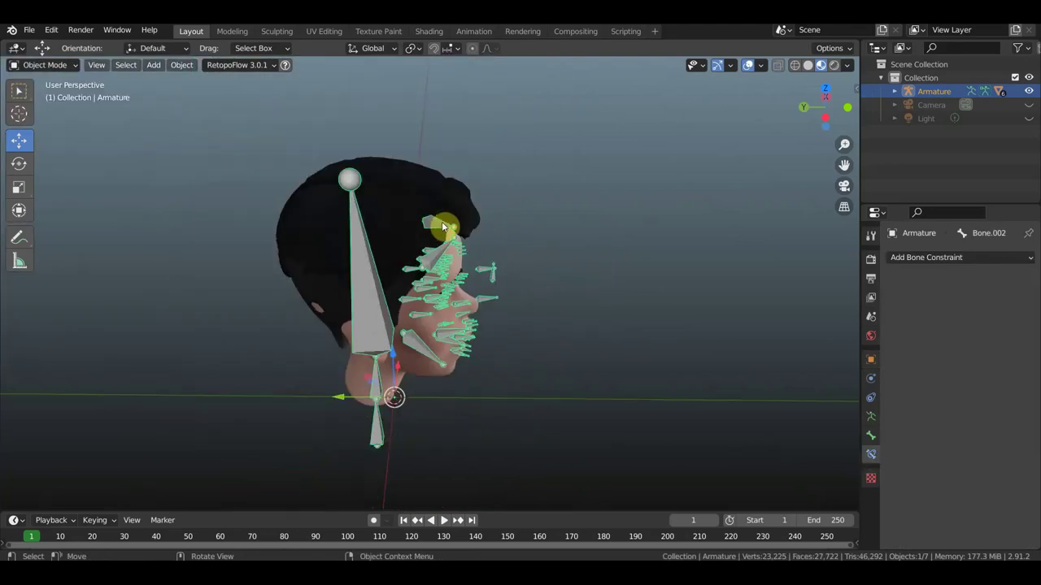
pyautogui.press('KP_3')
pyautogui.click(472, 244)
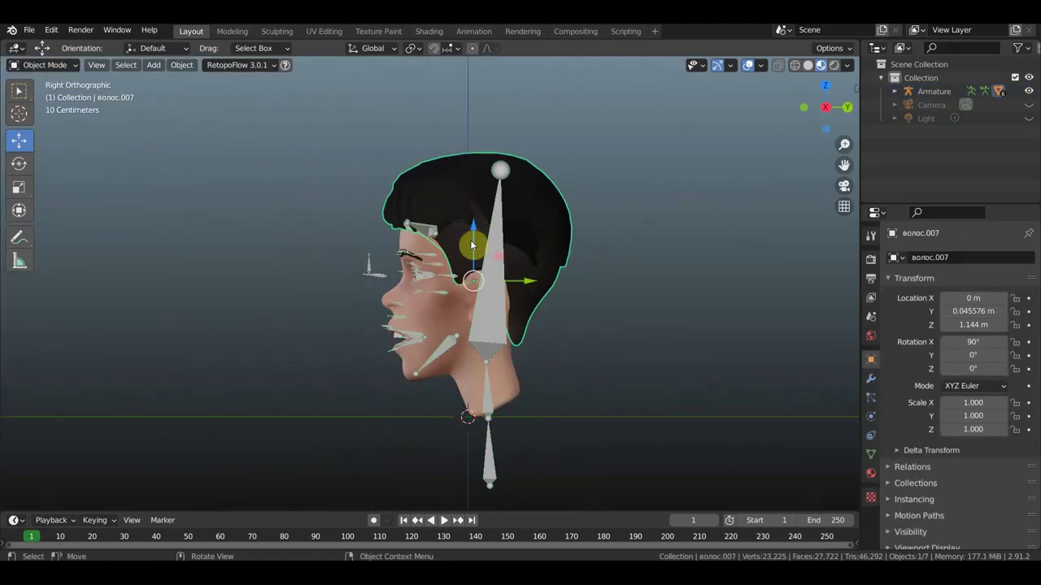
pyautogui.scroll(2, 430, 325)
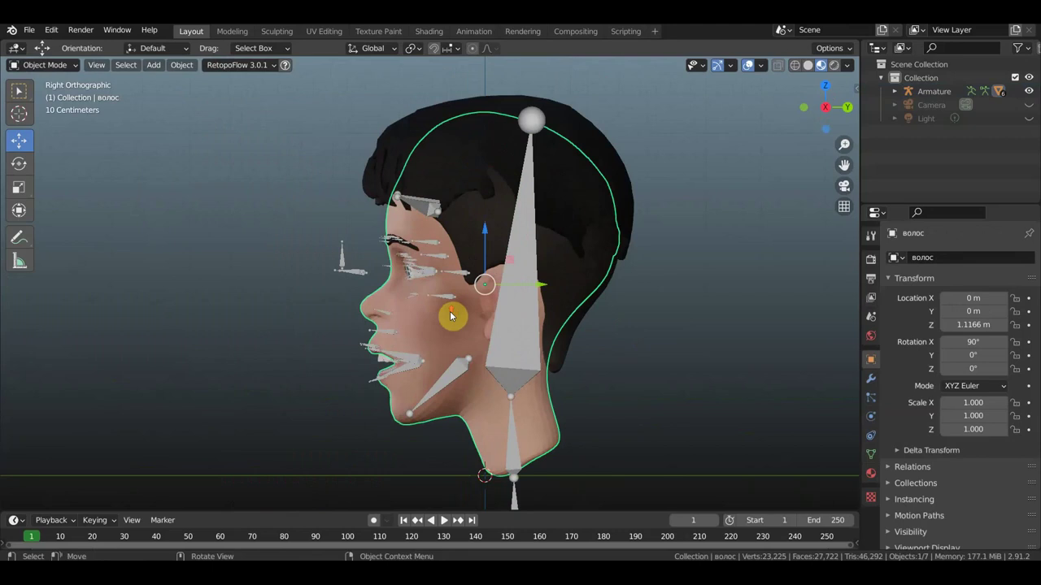
pyautogui.click(514, 340)
pyautogui.hotkey('ctrl', 'p')
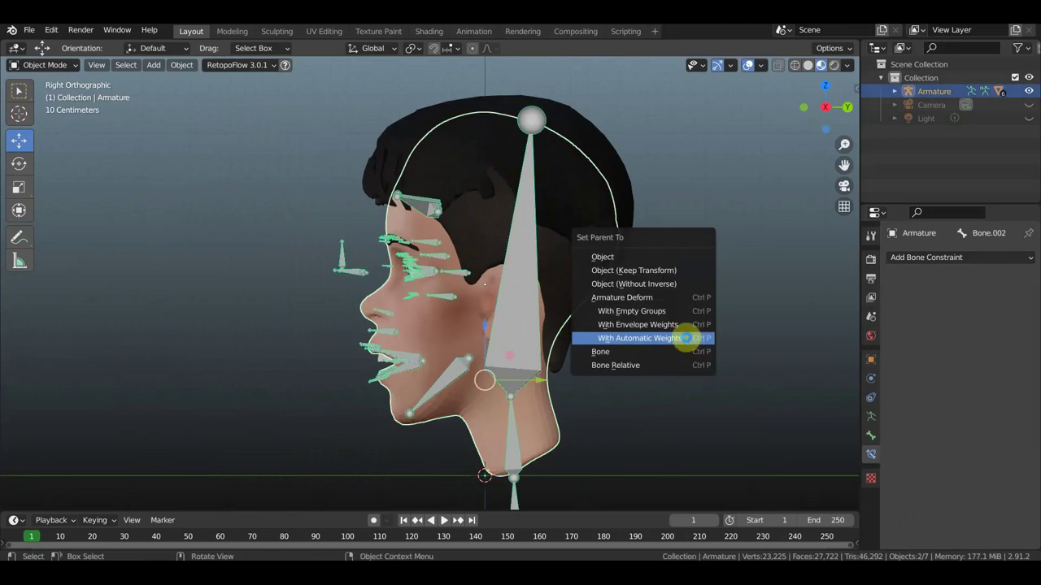
pyautogui.click(685, 337)
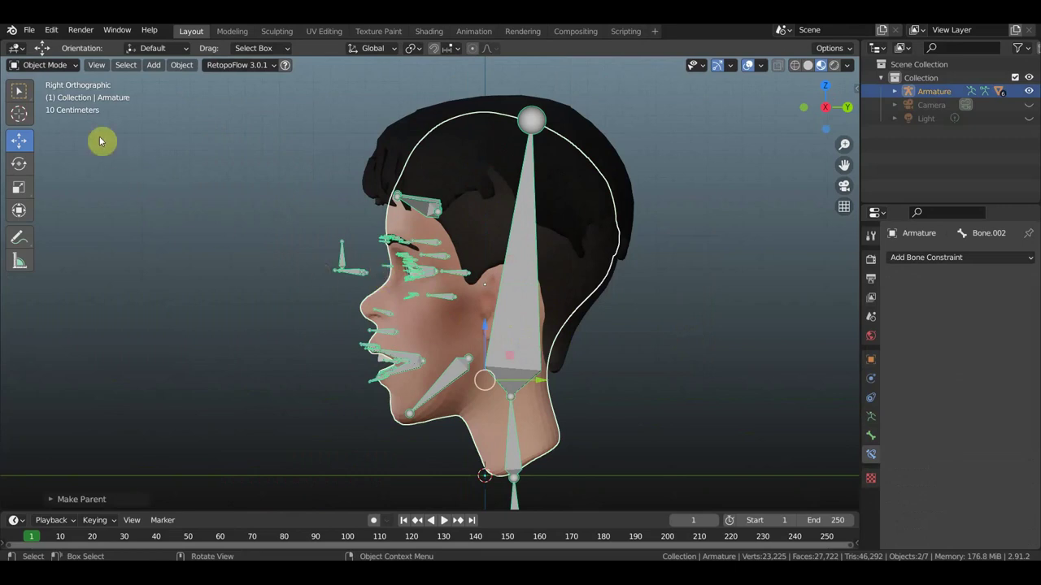
# Step: Select the armature and switch it into Pose Mode
pyautogui.click(42, 66)
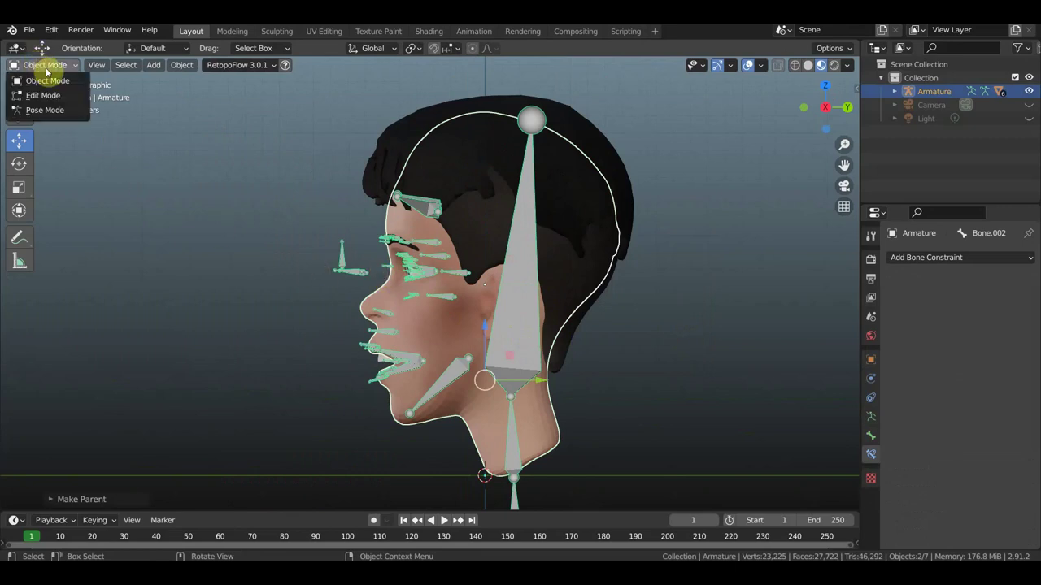
pyautogui.click(47, 80)
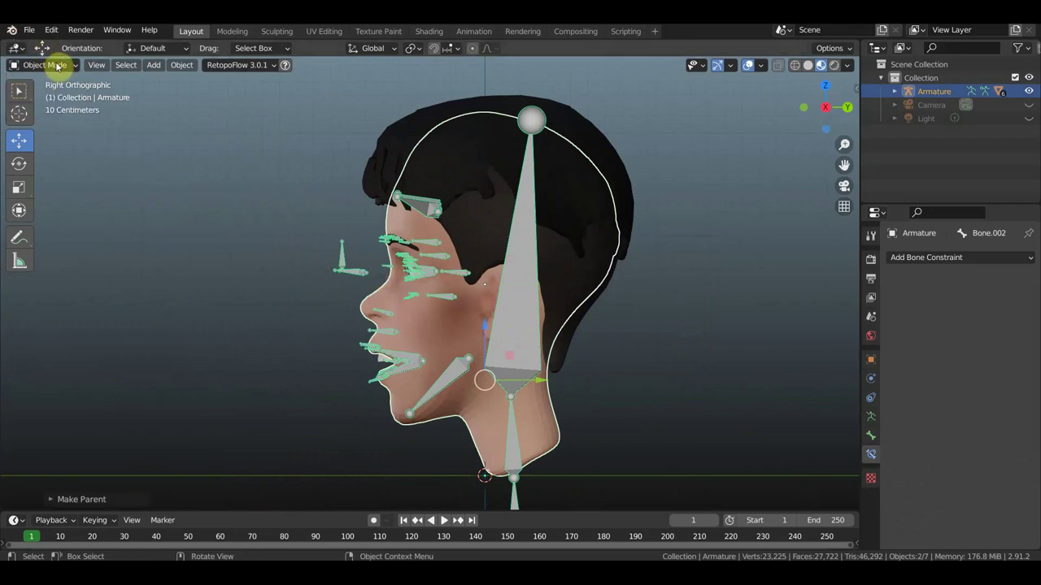
pyautogui.click(49, 65)
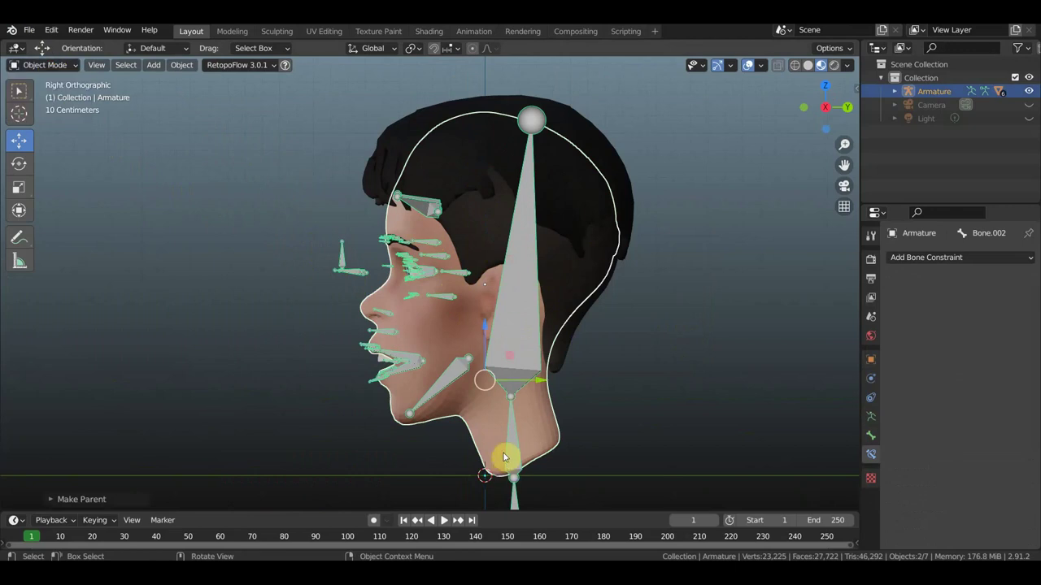
pyautogui.click(515, 366)
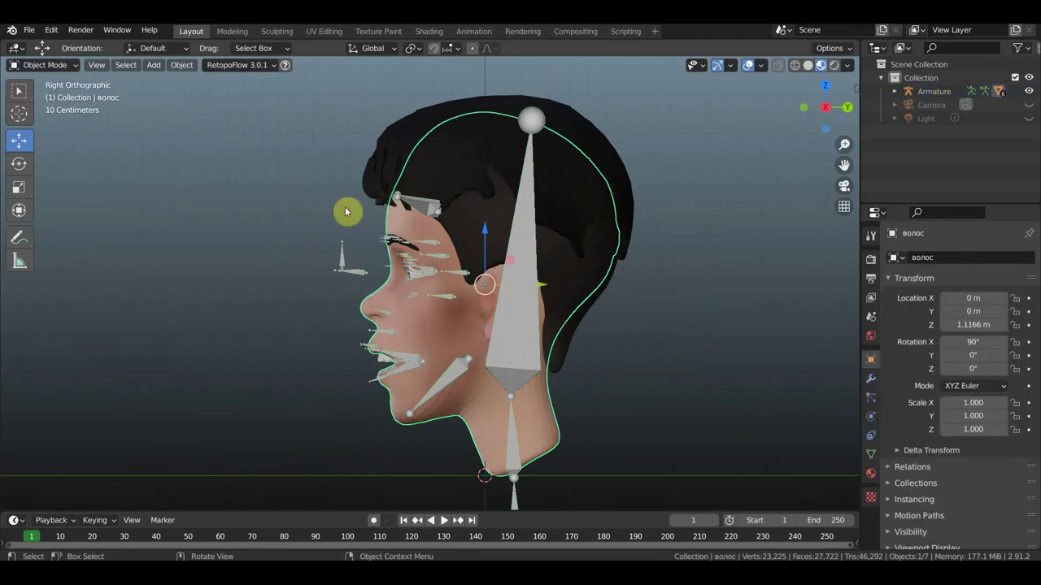
pyautogui.click(504, 327)
pyautogui.click(45, 65)
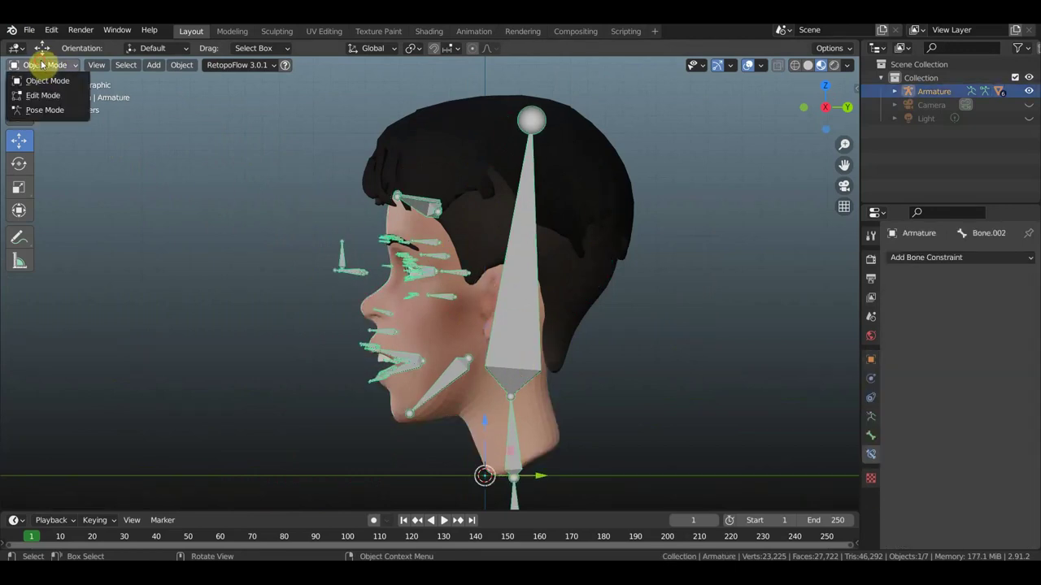
pyautogui.click(44, 110)
# Step: Test-move the eye control bone from the front to check the eyes' tracking, then undo it
pyautogui.moveTo(288, 169); pyautogui.dragTo(378, 193, button='middle')
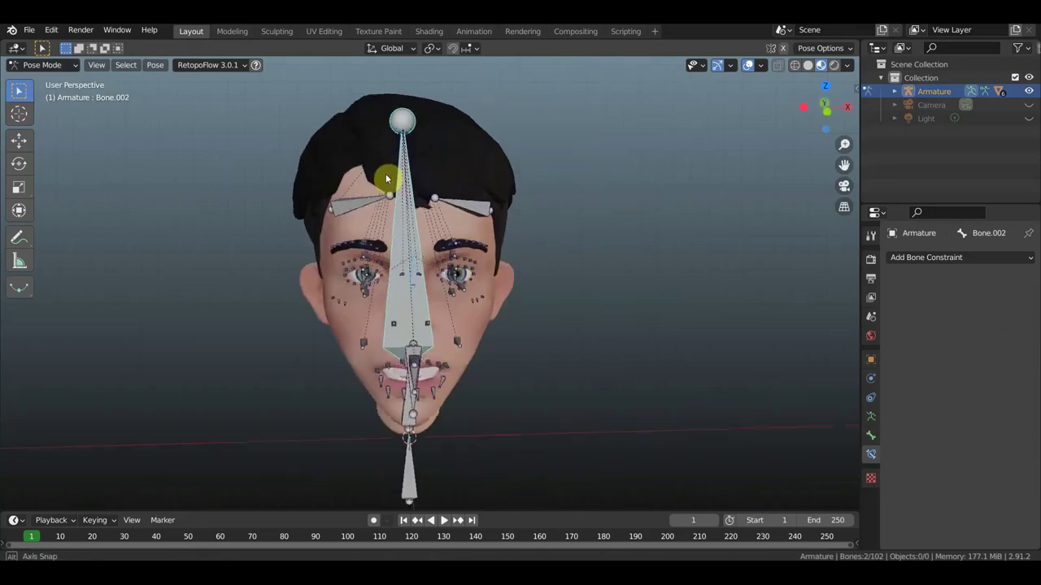
pyautogui.scroll(3, 409, 229)
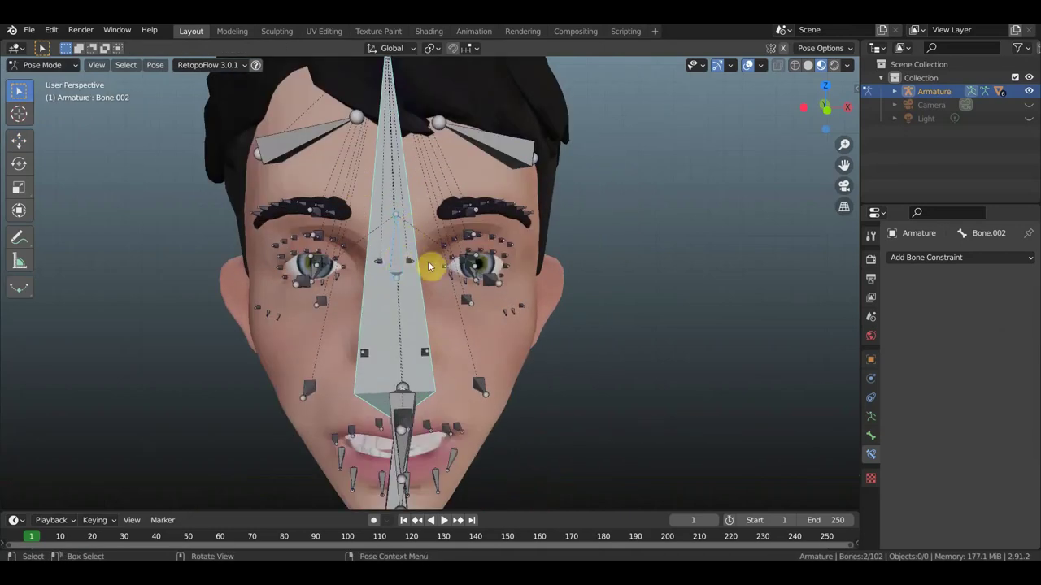
pyautogui.moveTo(429, 267)
pyautogui.mouseDown()
pyautogui.moveTo(288, 266)
pyautogui.moveTo(441, 257)
pyautogui.moveTo(362, 258)
pyautogui.moveTo(417, 261)
pyautogui.mouseUp()
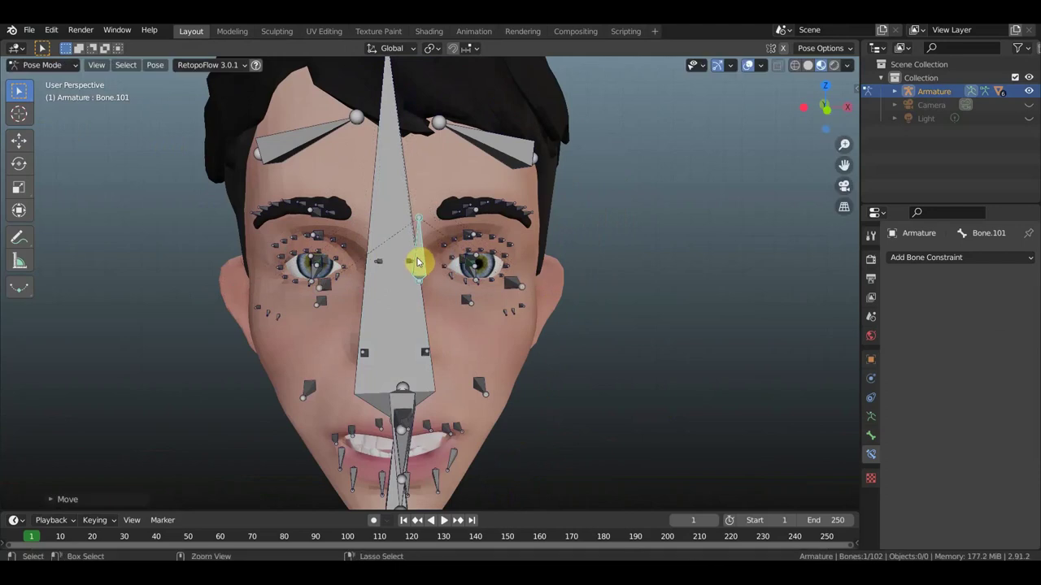
pyautogui.hotkey('ctrl', 'z')
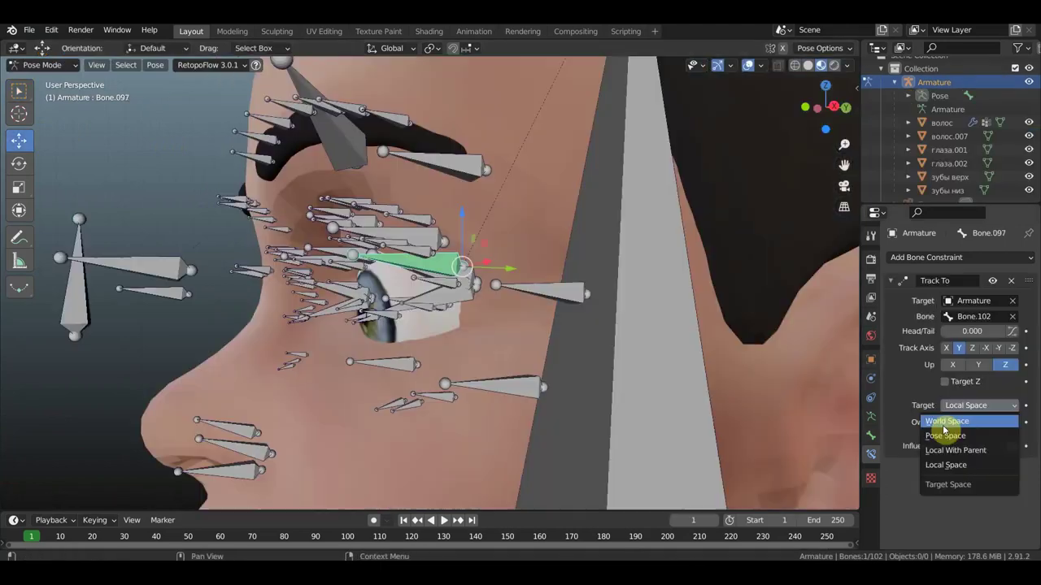
# Step: Set the constraint target space to World Space, track axis Z with Y up, then test-move and undo
pyautogui.click(936, 426)
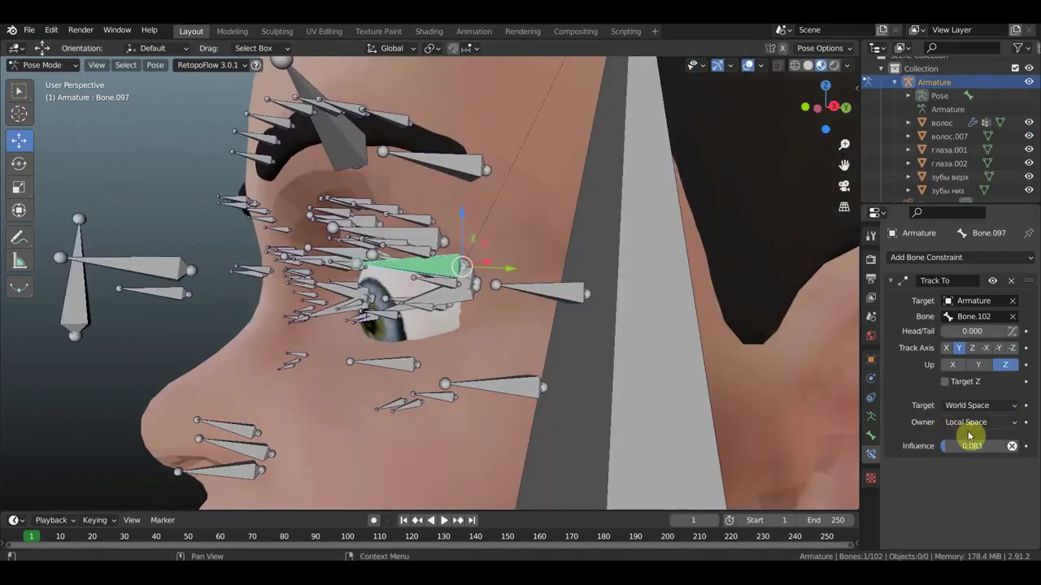
pyautogui.click(971, 348)
pyautogui.click(979, 364)
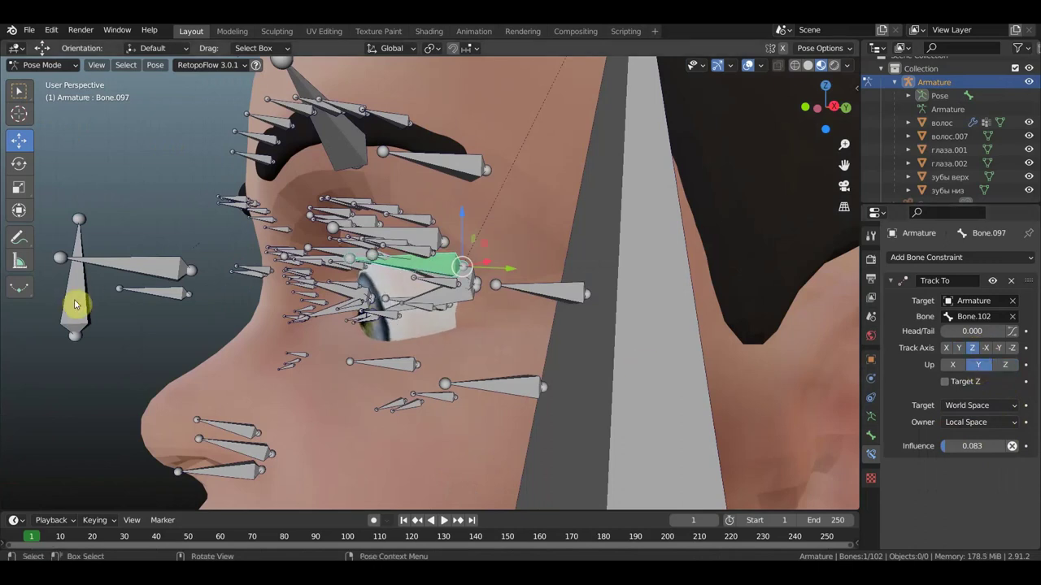
pyautogui.moveTo(79, 302)
pyautogui.mouseDown()
pyautogui.moveTo(95, 191)
pyautogui.moveTo(155, 263)
pyautogui.moveTo(232, 283)
pyautogui.moveTo(19, 295)
pyautogui.moveTo(39, 370)
pyautogui.moveTo(105, 288)
pyautogui.moveTo(78, 309)
pyautogui.mouseUp()
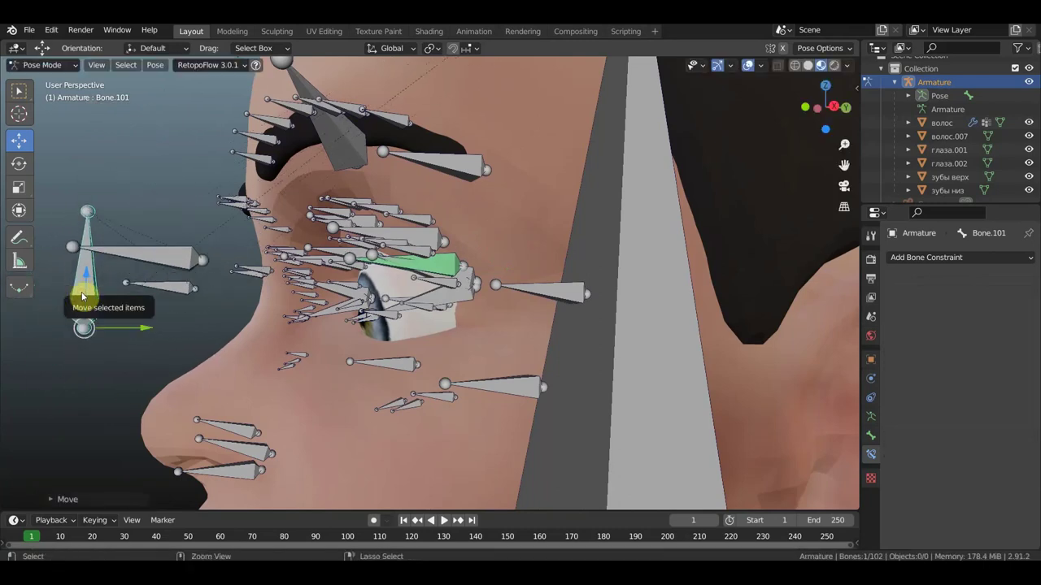
pyautogui.hotkey('ctrl', 'z')
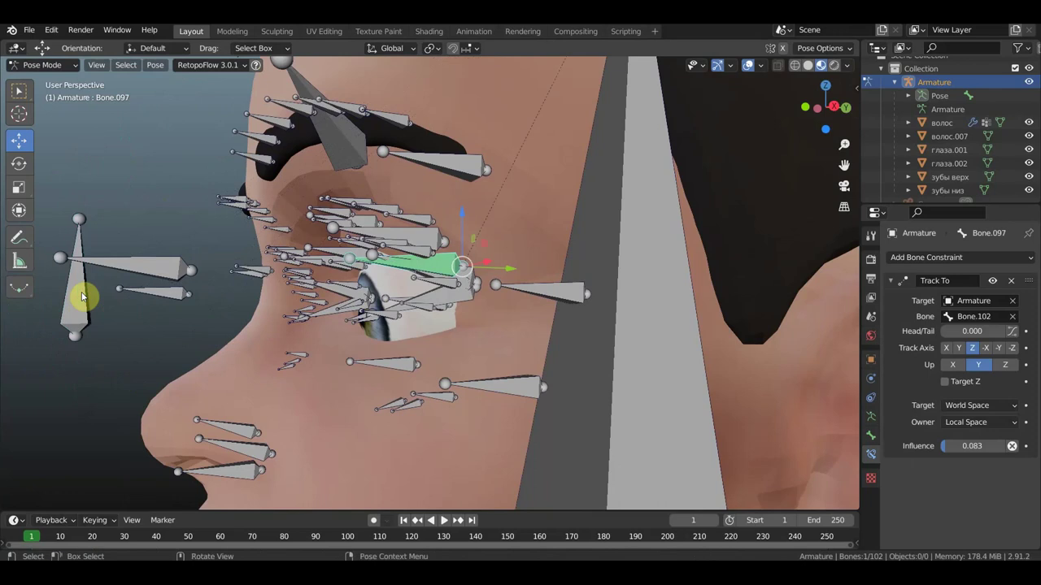
pyautogui.moveTo(216, 242)
pyautogui.mouseDown(button='middle')
pyautogui.moveTo(458, 257)
pyautogui.moveTo(446, 272)
pyautogui.mouseUp(button='middle')
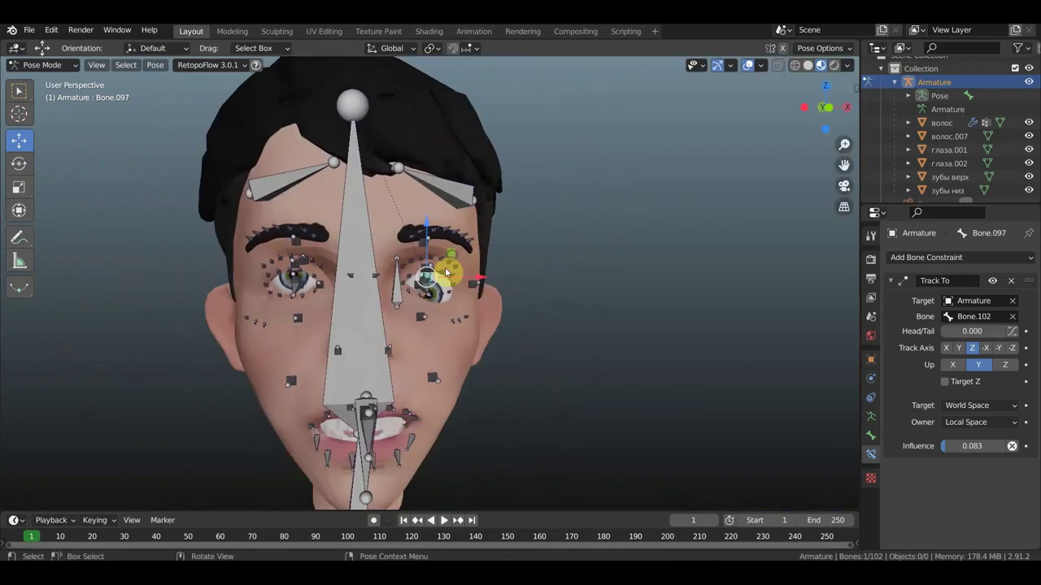
pyautogui.scroll(-2, 569, 399)
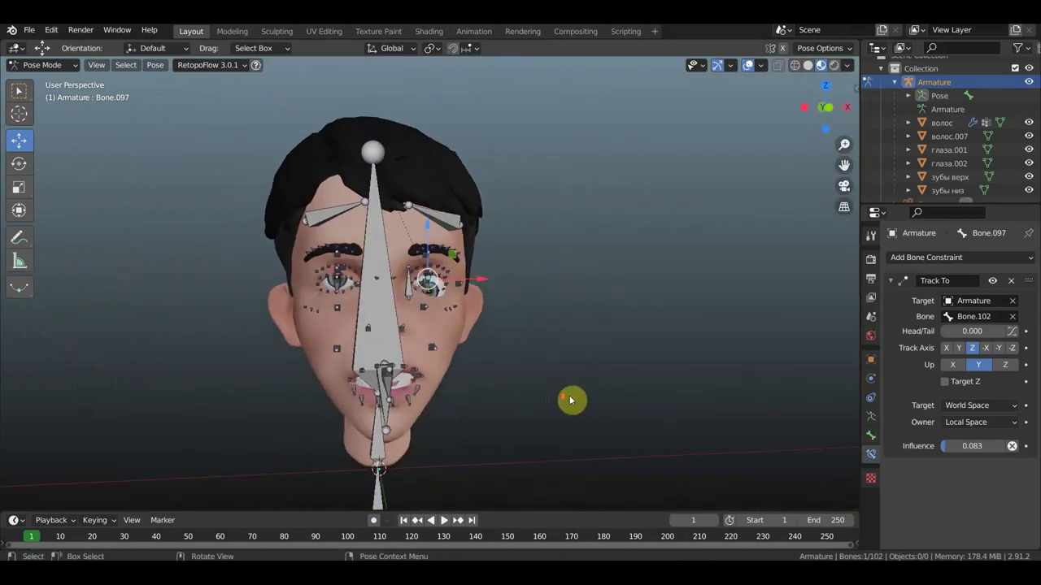